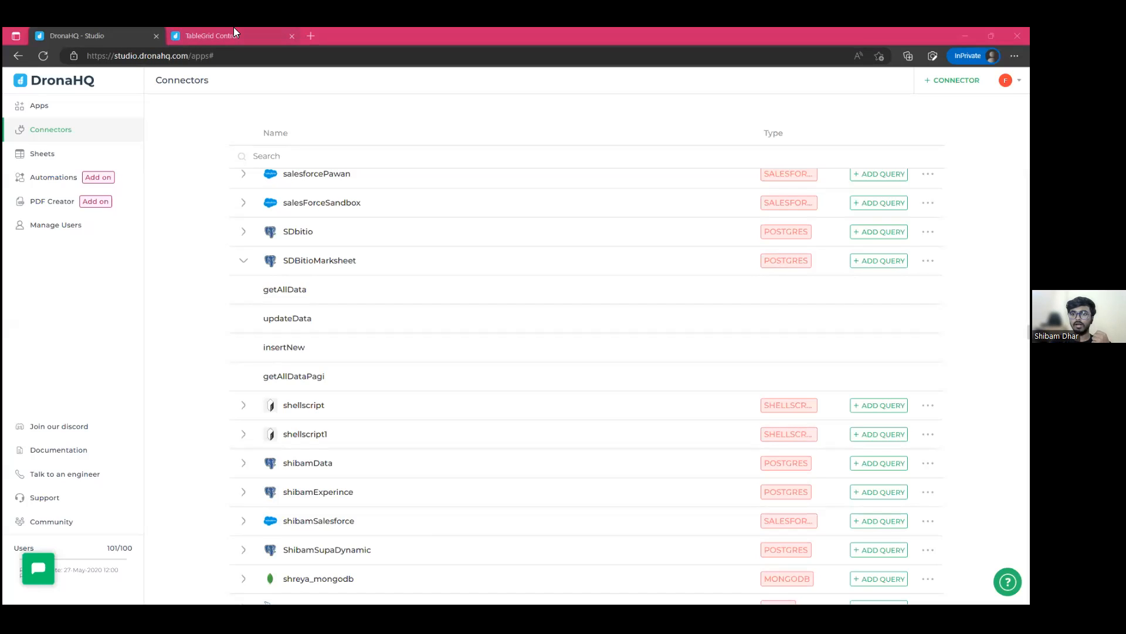
Step: Switch to the TableGrid Control app, dismiss the data-binding introduction, and add a Table Grid control to Screen 1
{"action": "left_click", "coordinate": [234, 31]}
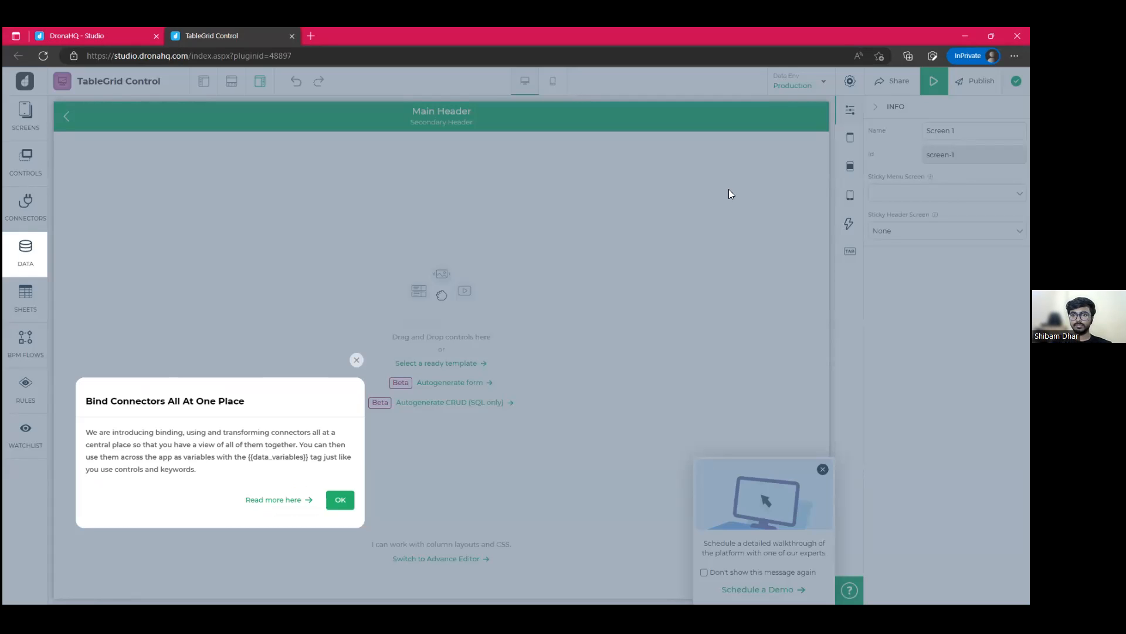
{"action": "left_click", "coordinate": [351, 362]}
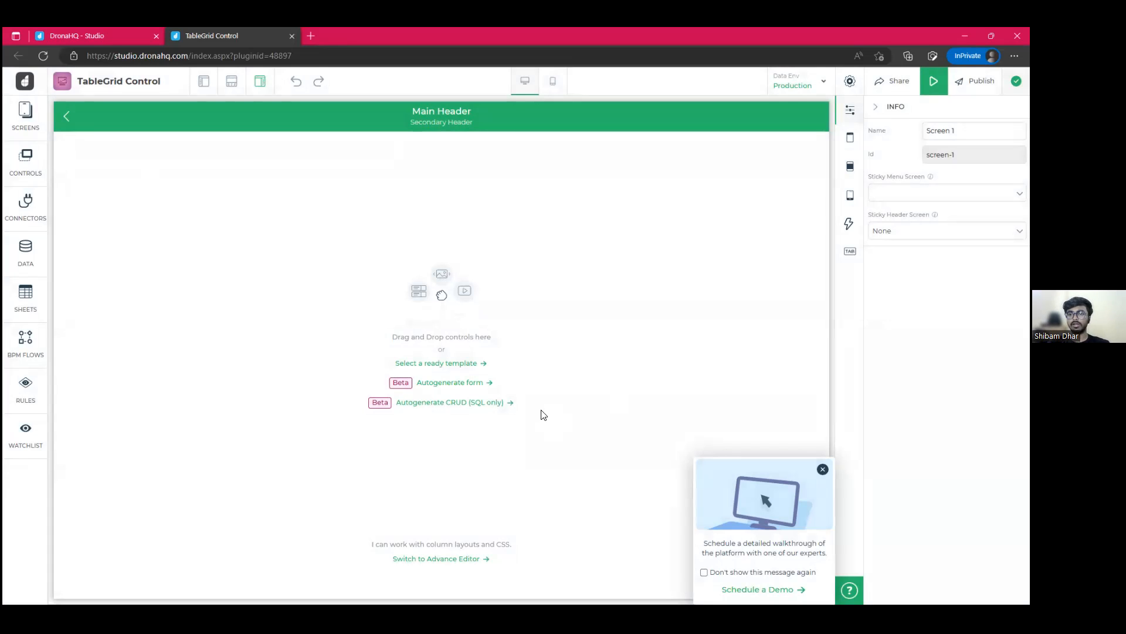
{"action": "left_click", "coordinate": [24, 163]}
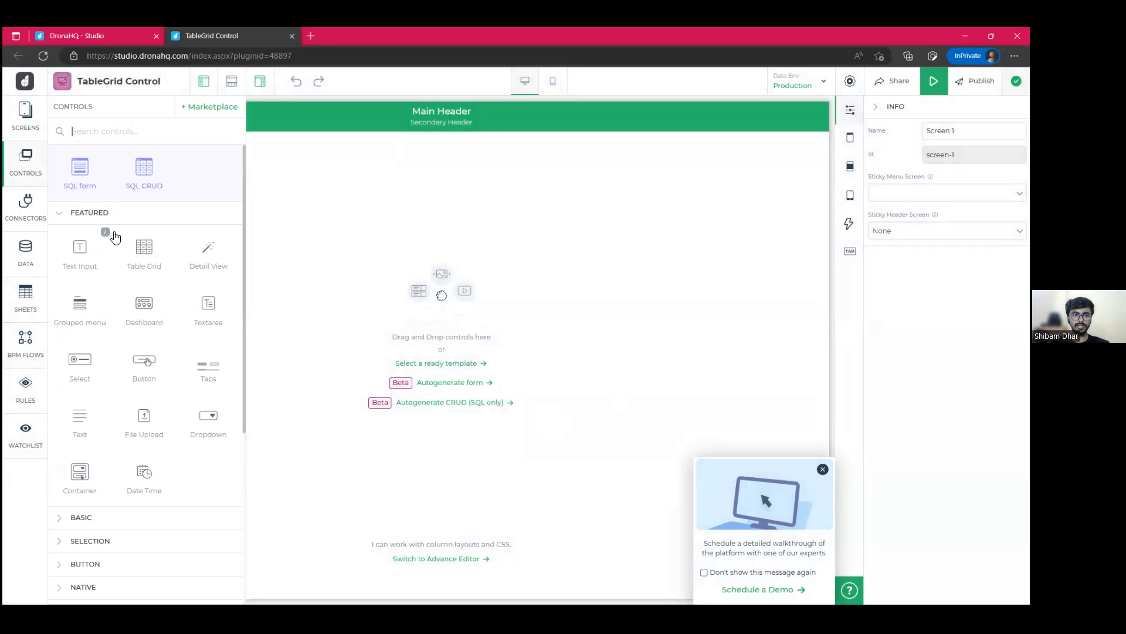
{"action": "left_click_drag", "start_coordinate": [146, 253], "coordinate": [395, 254]}
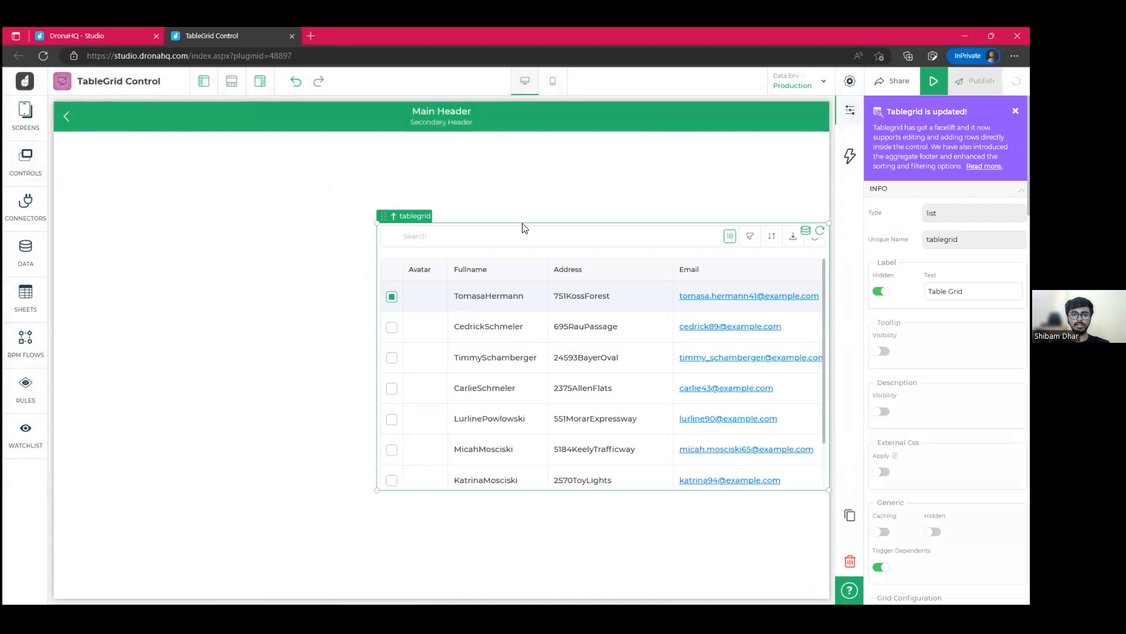
Step: Move the table grid up towards the middle of the canvas and enlarge it from its lower corner
{"action": "left_click_drag", "start_coordinate": [434, 234], "coordinate": [333, 202]}
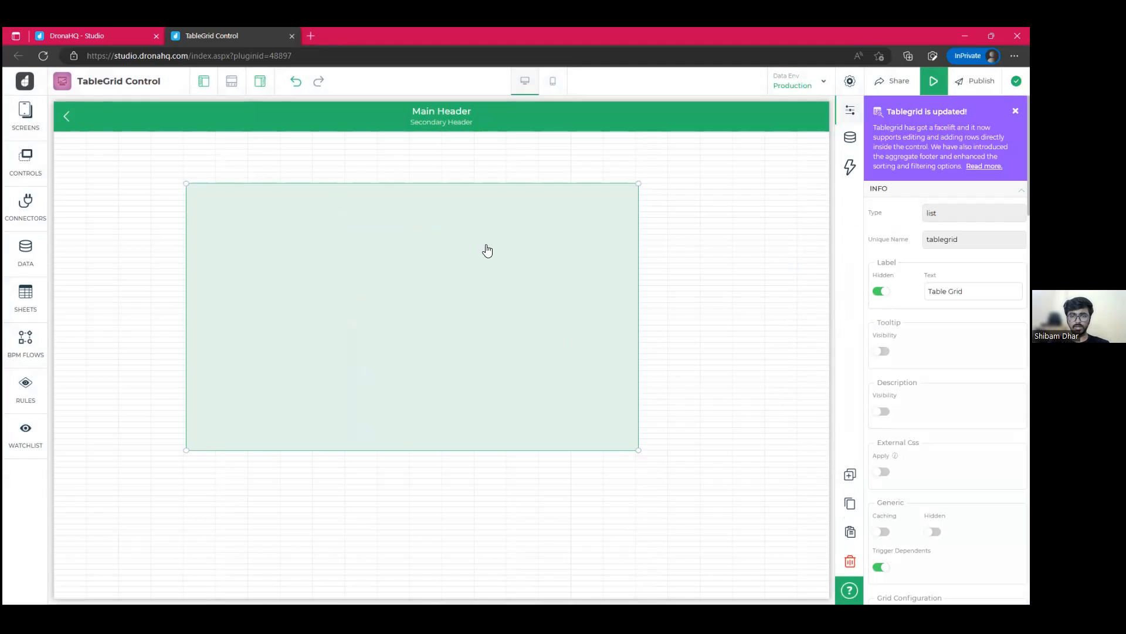
{"action": "left_click_drag", "start_coordinate": [634, 451], "coordinate": [731, 506]}
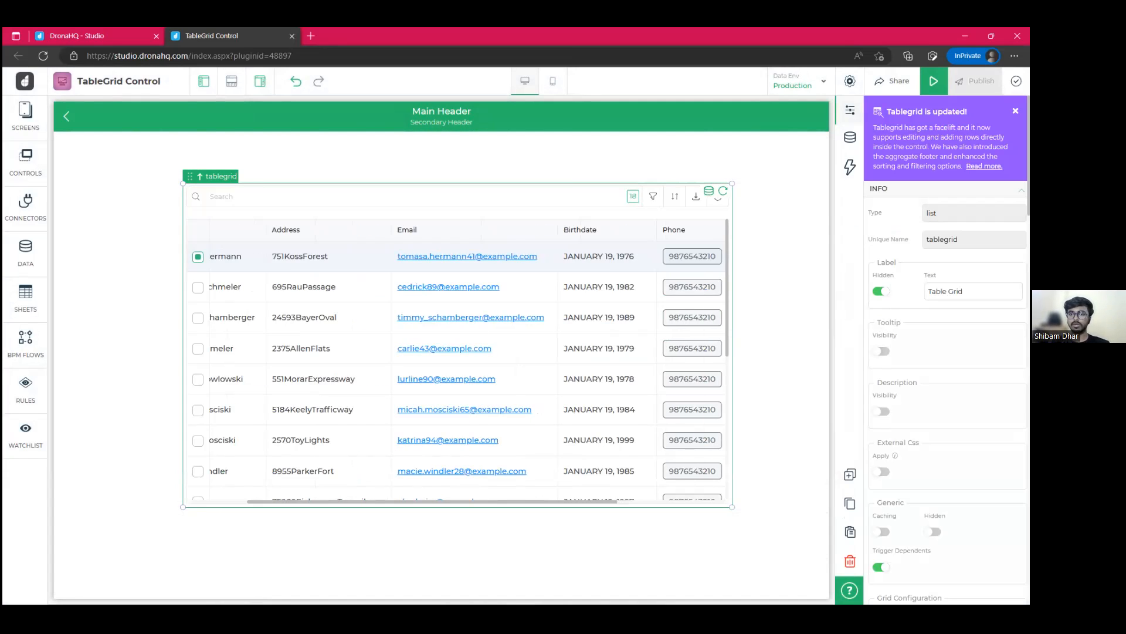
{"action": "scroll", "coordinate": [509, 252], "scroll_direction": "left", "scroll_amount": 3}
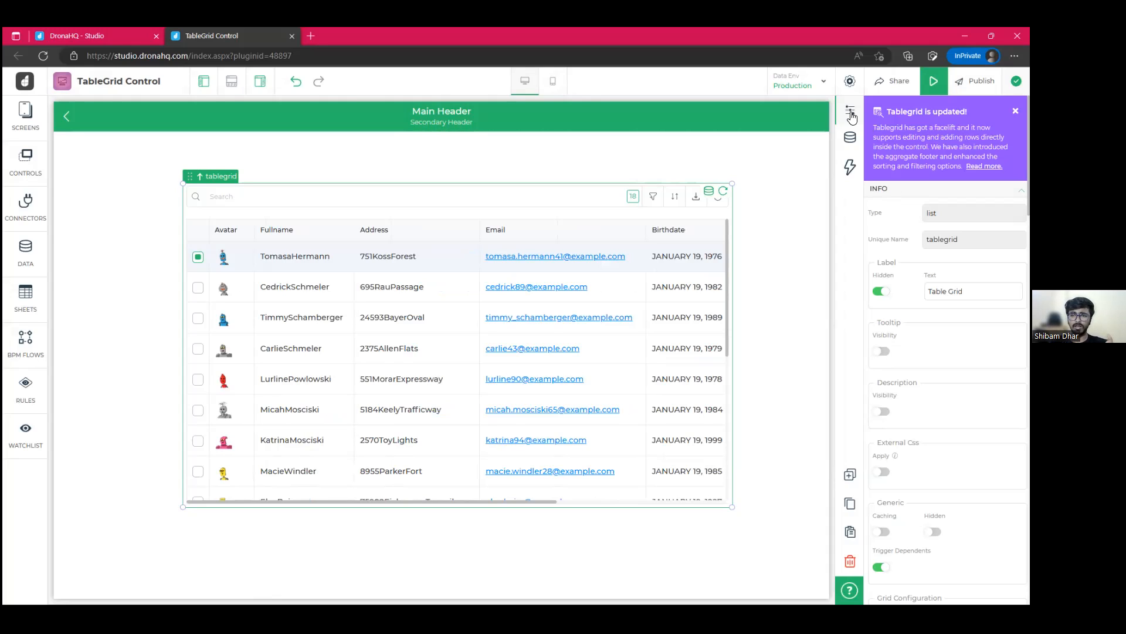
Step: Examine the table grid's properties, from label, external CSS and grid configuration down to header styling and display options
{"action": "scroll", "coordinate": [920, 253], "scroll_direction": "down", "scroll_amount": 1}
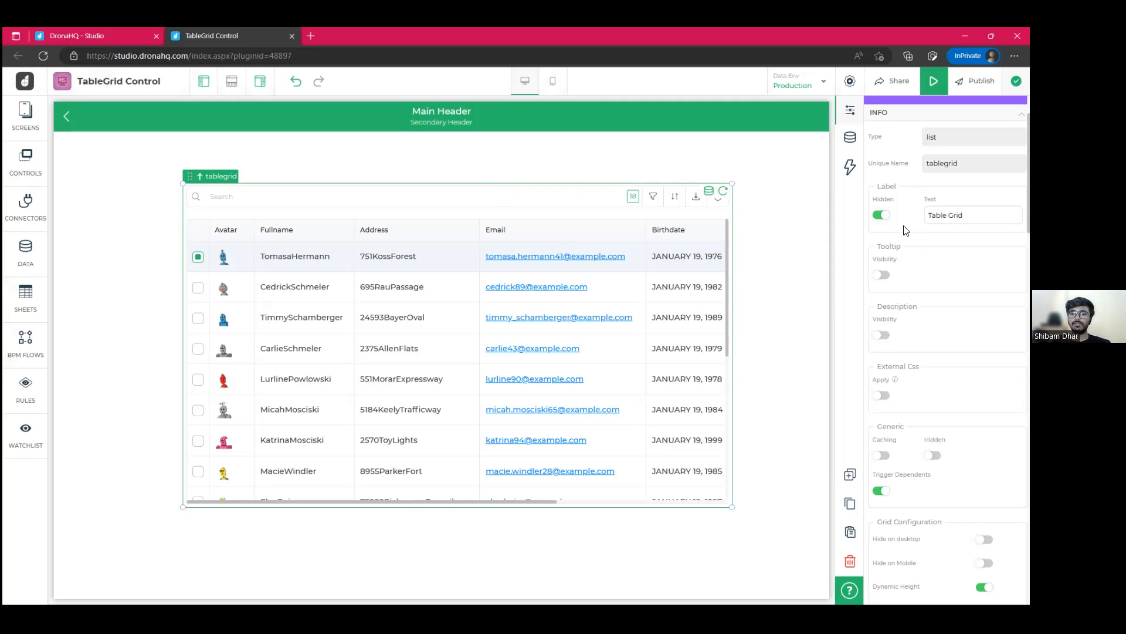
{"action": "scroll", "coordinate": [896, 271], "scroll_direction": "down", "scroll_amount": 3}
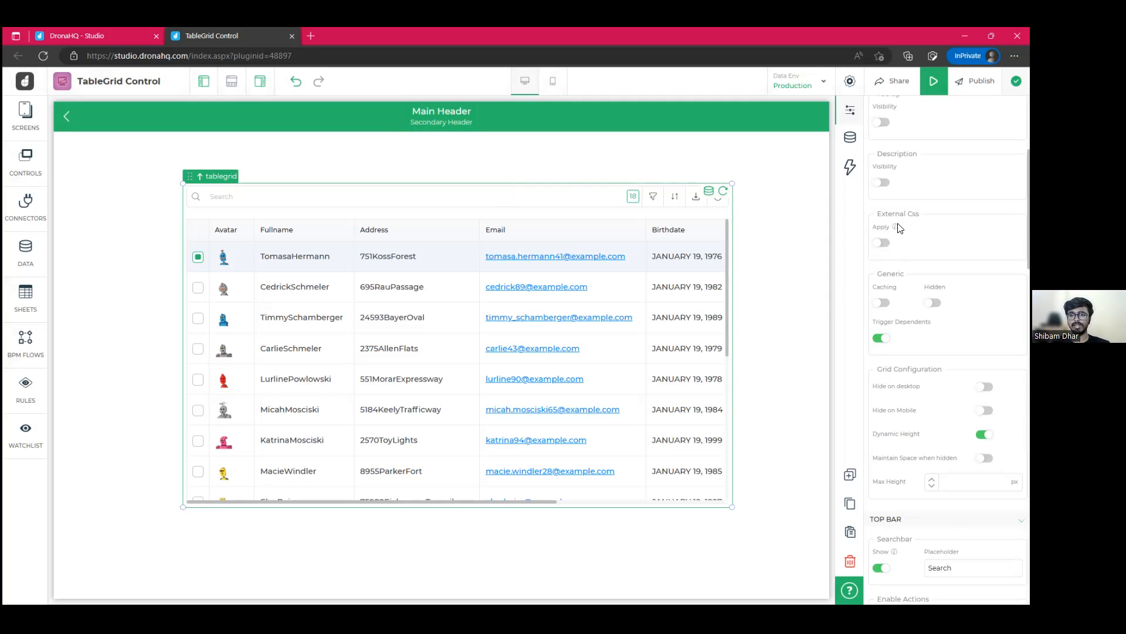
{"action": "mouse_move", "coordinate": [895, 228]}
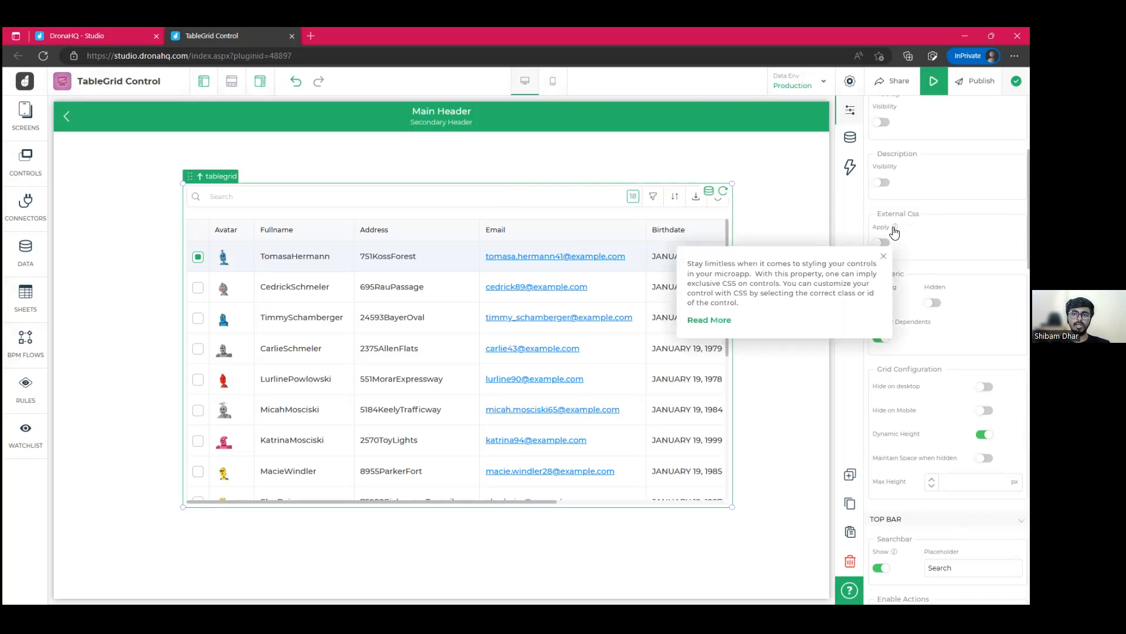
{"action": "scroll", "coordinate": [894, 233], "scroll_direction": "down", "scroll_amount": 4}
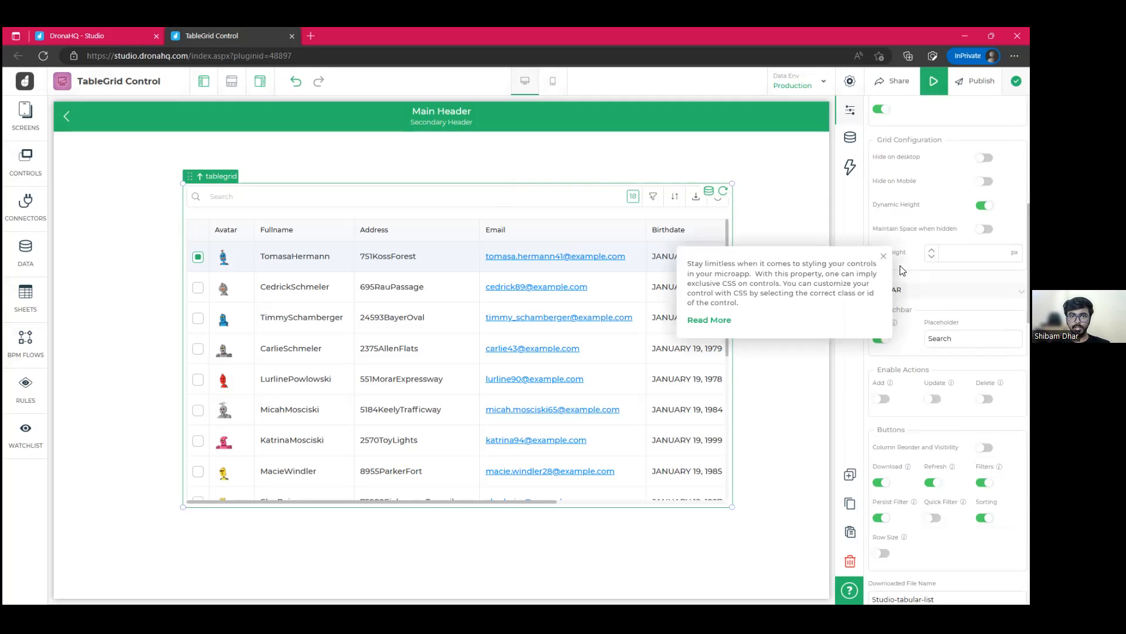
{"action": "left_click", "coordinate": [885, 257]}
{"action": "scroll", "coordinate": [915, 277], "scroll_direction": "down", "scroll_amount": 8}
{"action": "scroll", "coordinate": [946, 352], "scroll_direction": "down", "scroll_amount": 3}
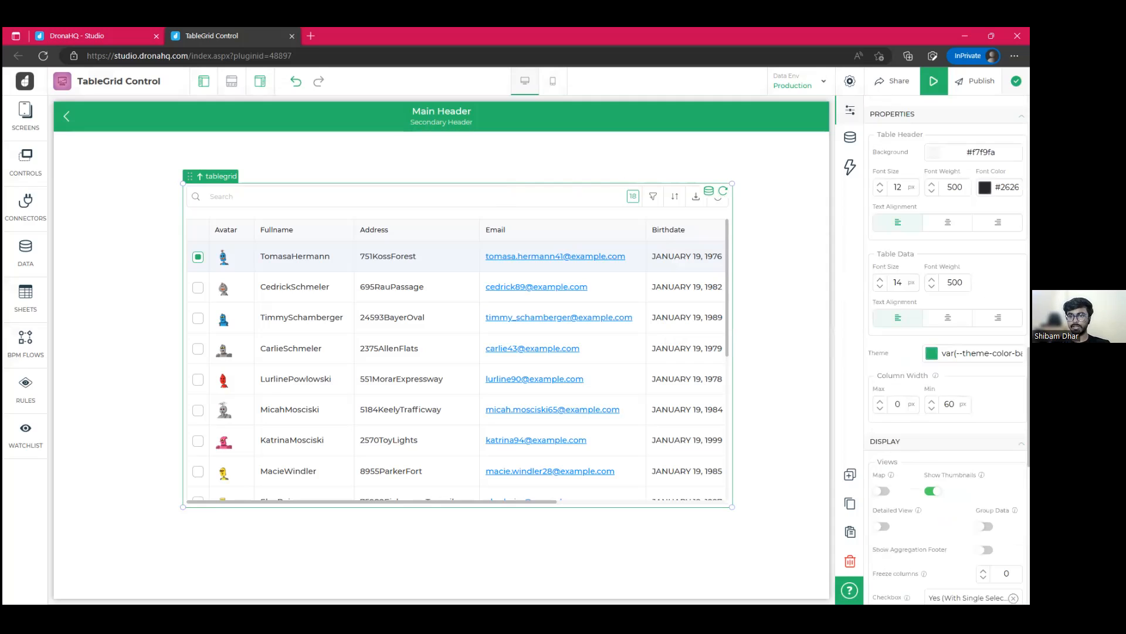
{"action": "scroll", "coordinate": [905, 223], "scroll_direction": "up", "scroll_amount": 3}
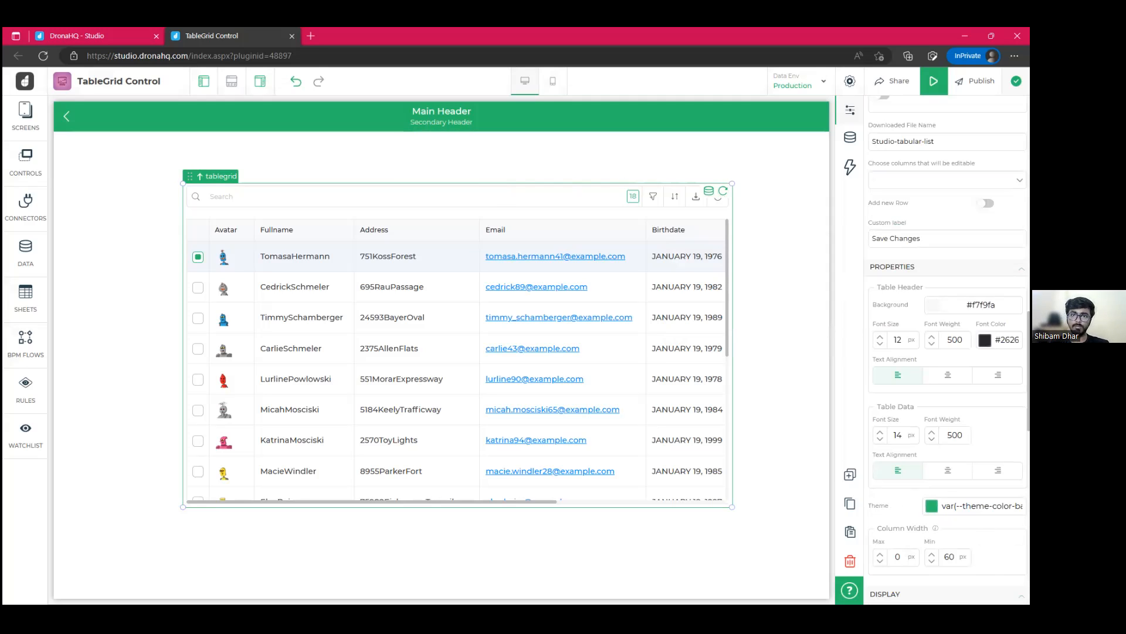
{"action": "scroll", "coordinate": [947, 352], "scroll_direction": "up", "scroll_amount": 8}
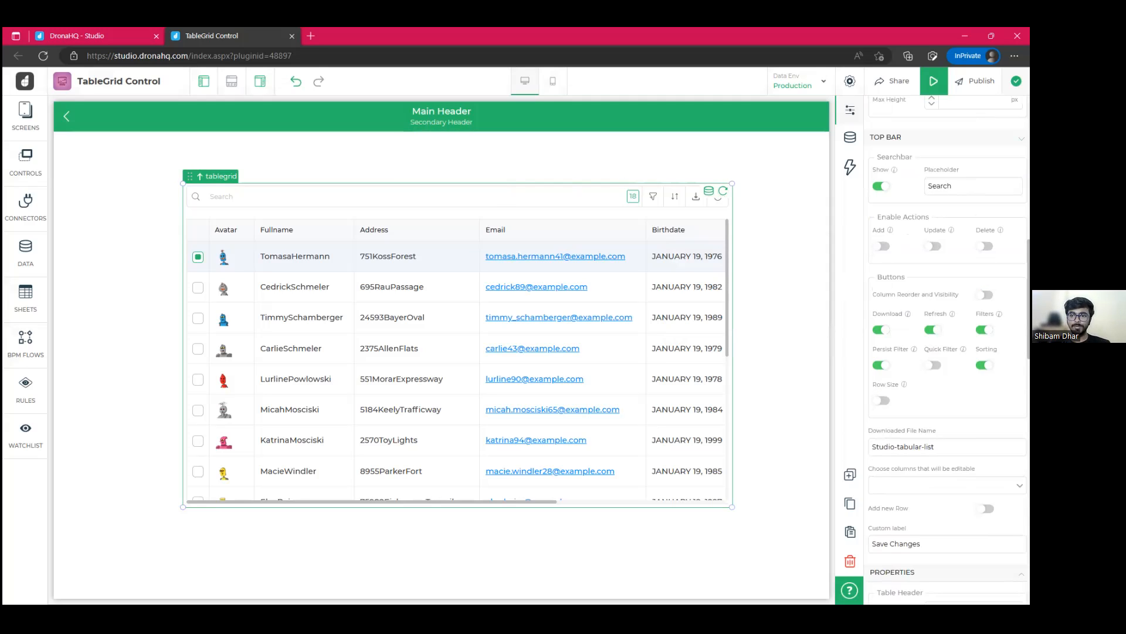
{"action": "scroll", "coordinate": [897, 308], "scroll_direction": "up", "scroll_amount": 5}
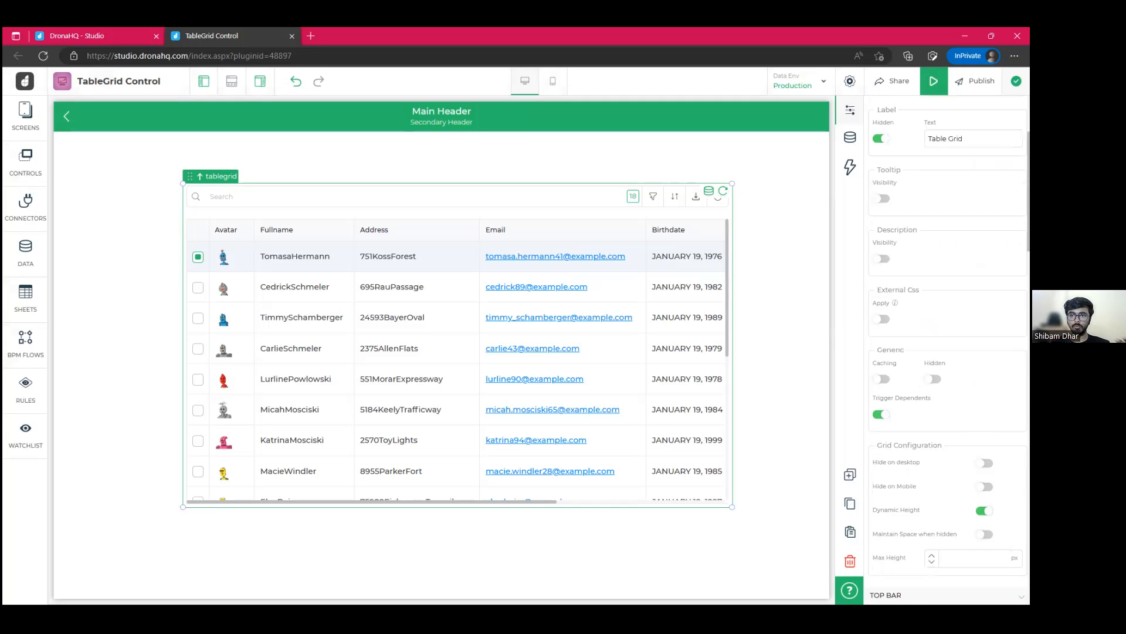
Step: Enable external CSS for the table grid and inspect its class selector in the Less editor, leaving without saving
{"action": "left_click", "coordinate": [894, 303]}
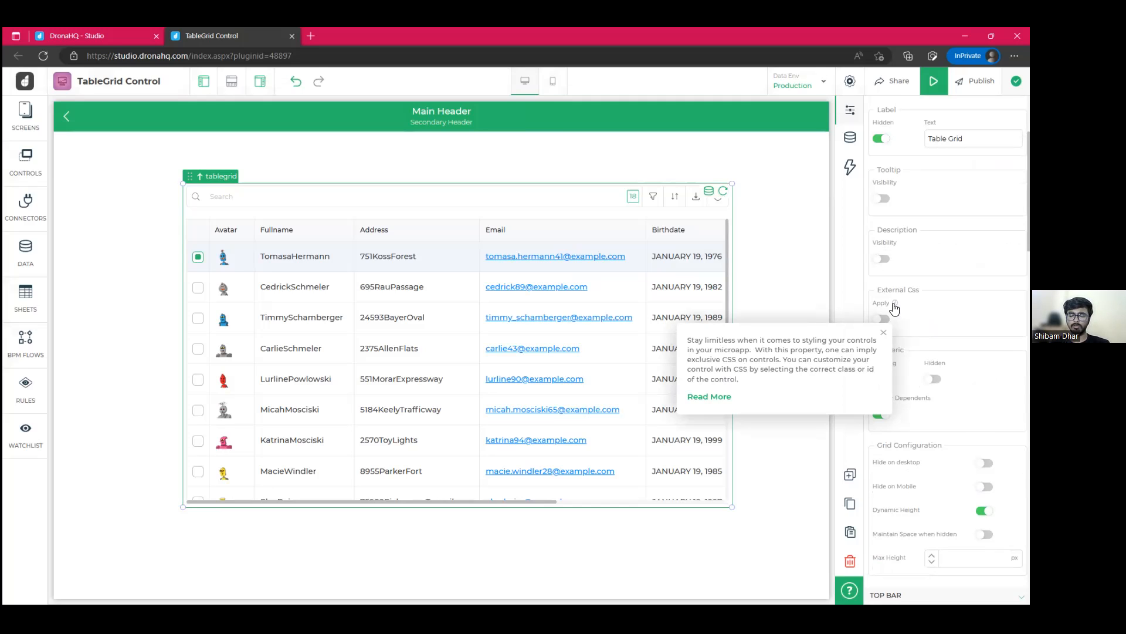
{"action": "left_click", "coordinate": [881, 320]}
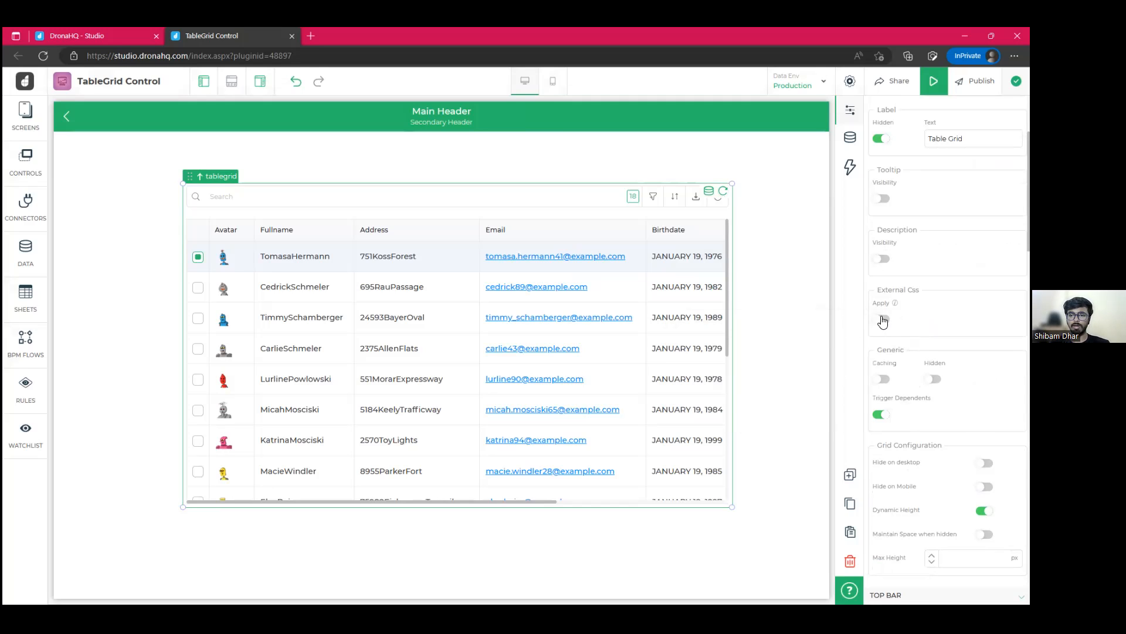
{"action": "left_click", "coordinate": [977, 318]}
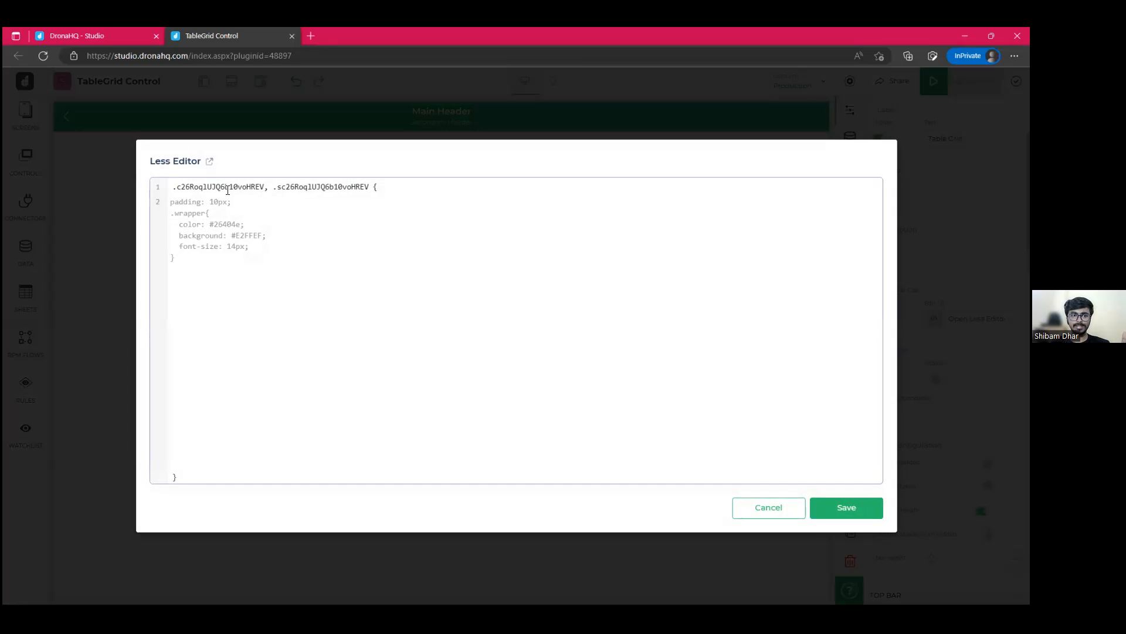
{"action": "left_click_drag", "start_coordinate": [171, 186], "coordinate": [379, 187]}
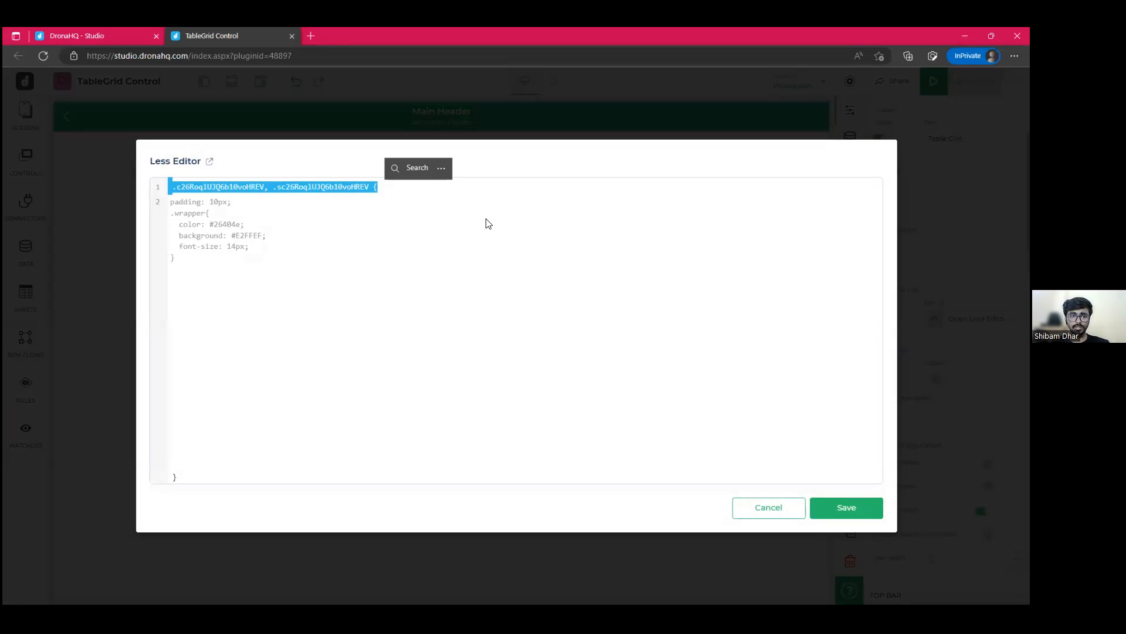
{"action": "left_click", "coordinate": [351, 186]}
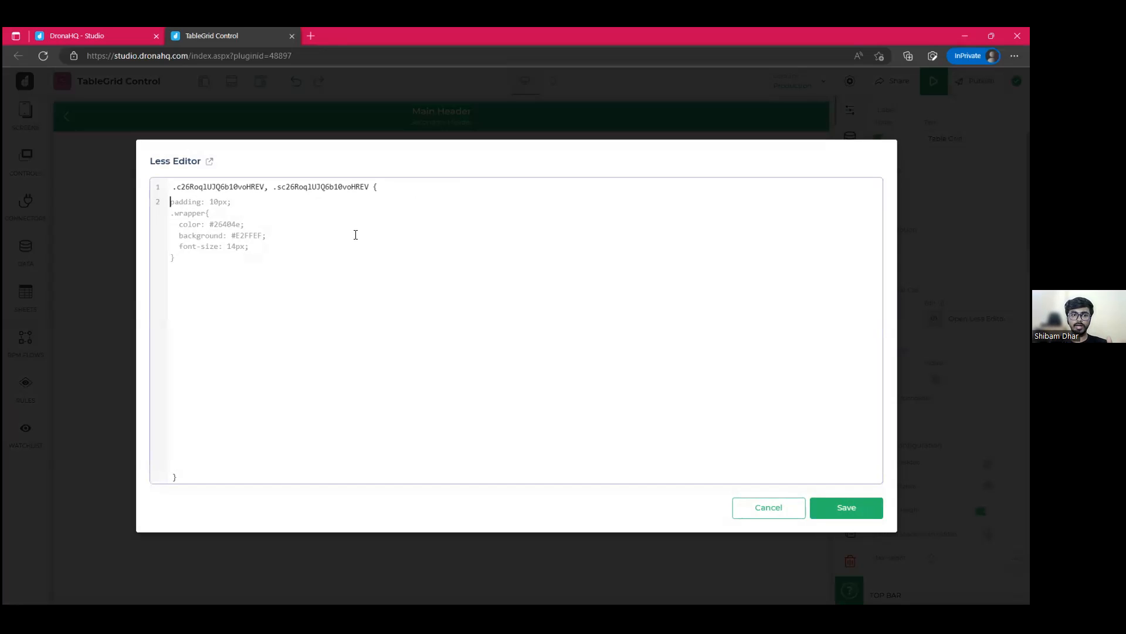
{"action": "left_click", "coordinate": [769, 508]}
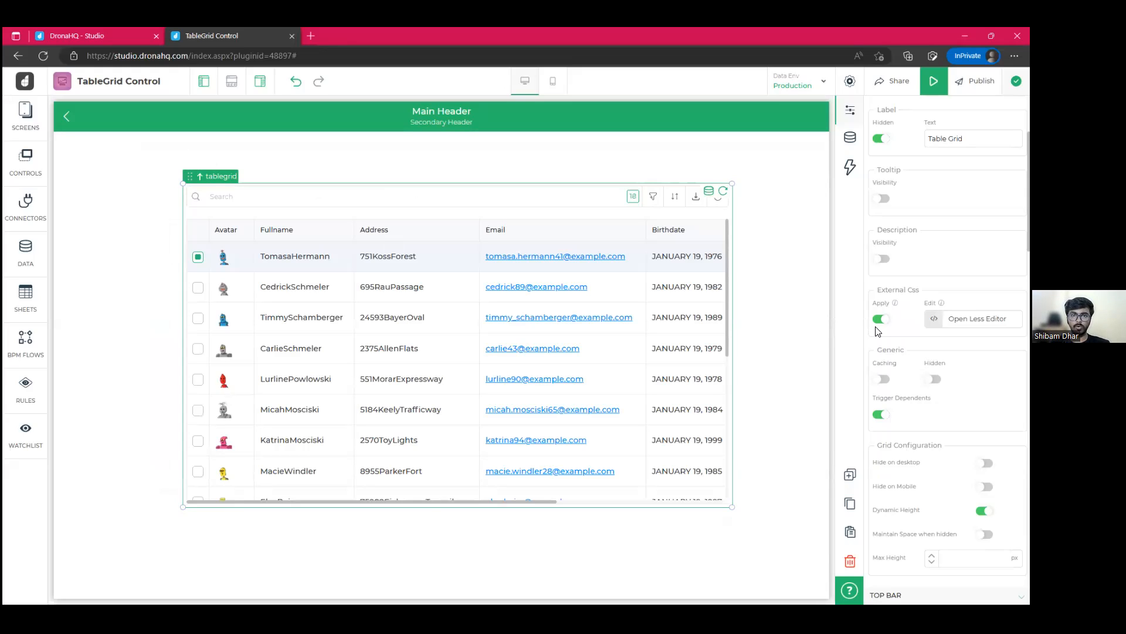
{"action": "left_click", "coordinate": [24, 180]}
{"action": "scroll", "coordinate": [153, 251], "scroll_direction": "down", "scroll_amount": 5}
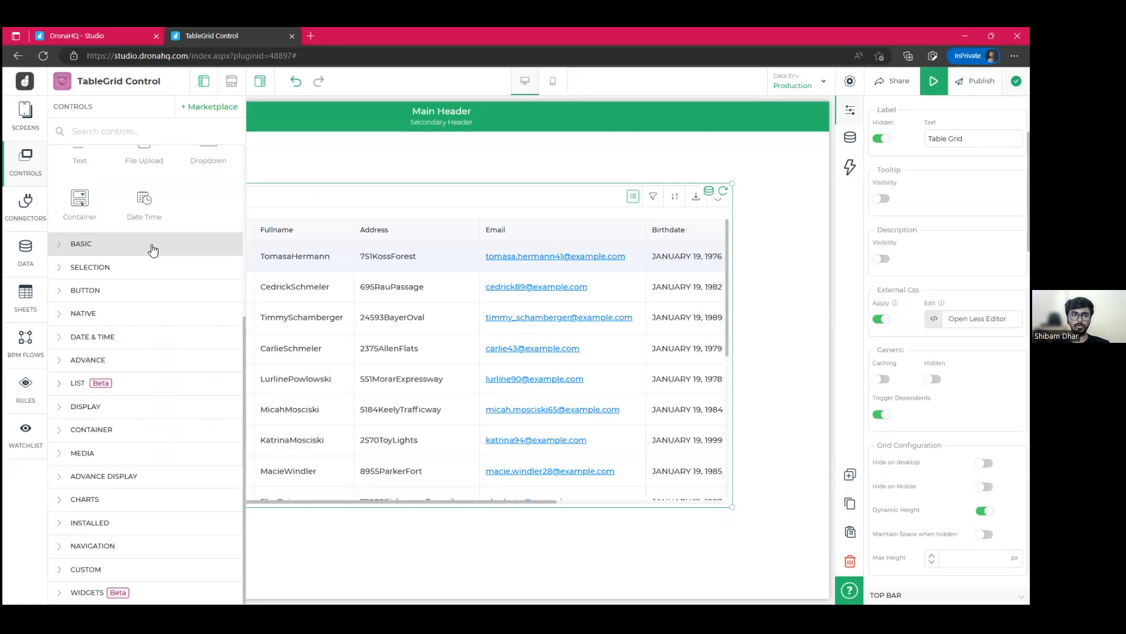
{"action": "left_click", "coordinate": [35, 175]}
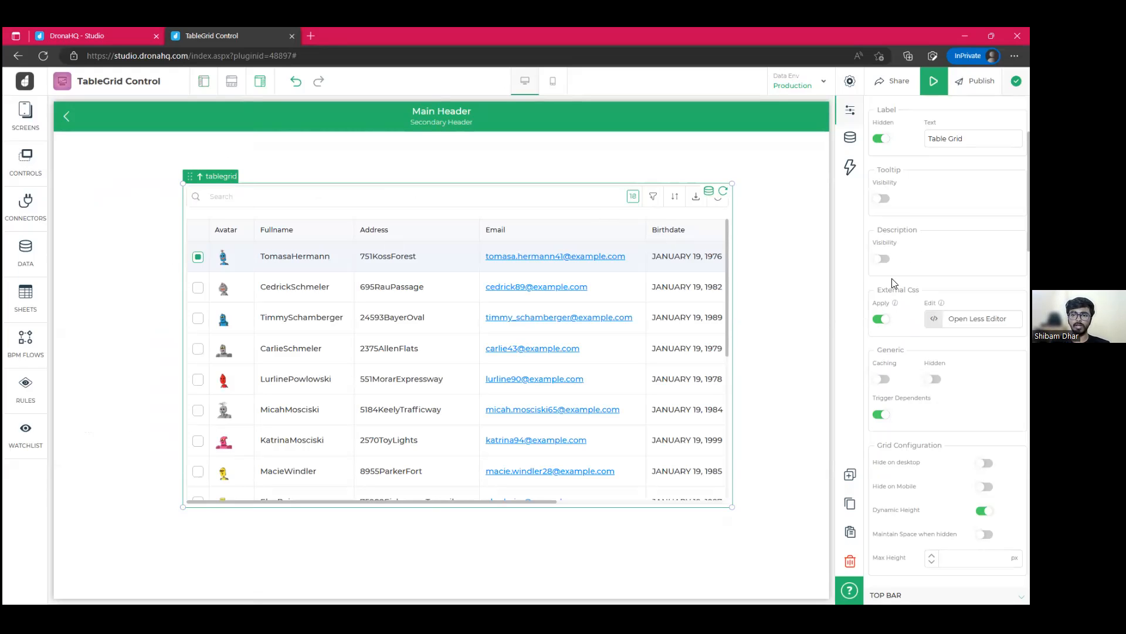
Step: Turn the table grid's search bar off and back on
{"action": "scroll", "coordinate": [893, 287], "scroll_direction": "down", "scroll_amount": 1}
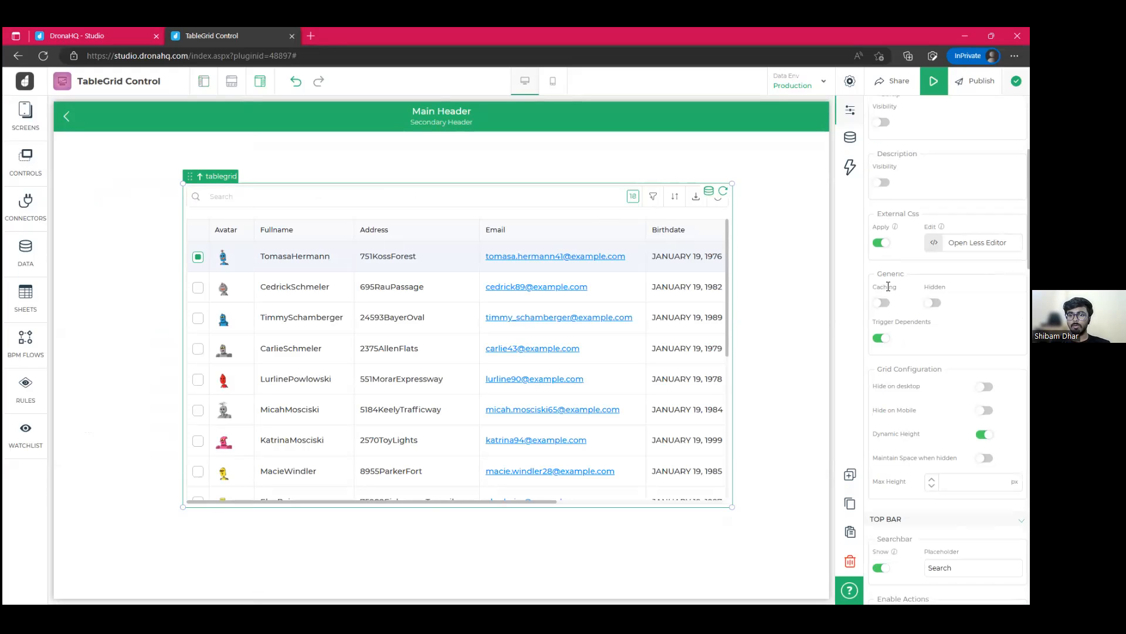
{"action": "scroll", "coordinate": [890, 308], "scroll_direction": "down", "scroll_amount": 3}
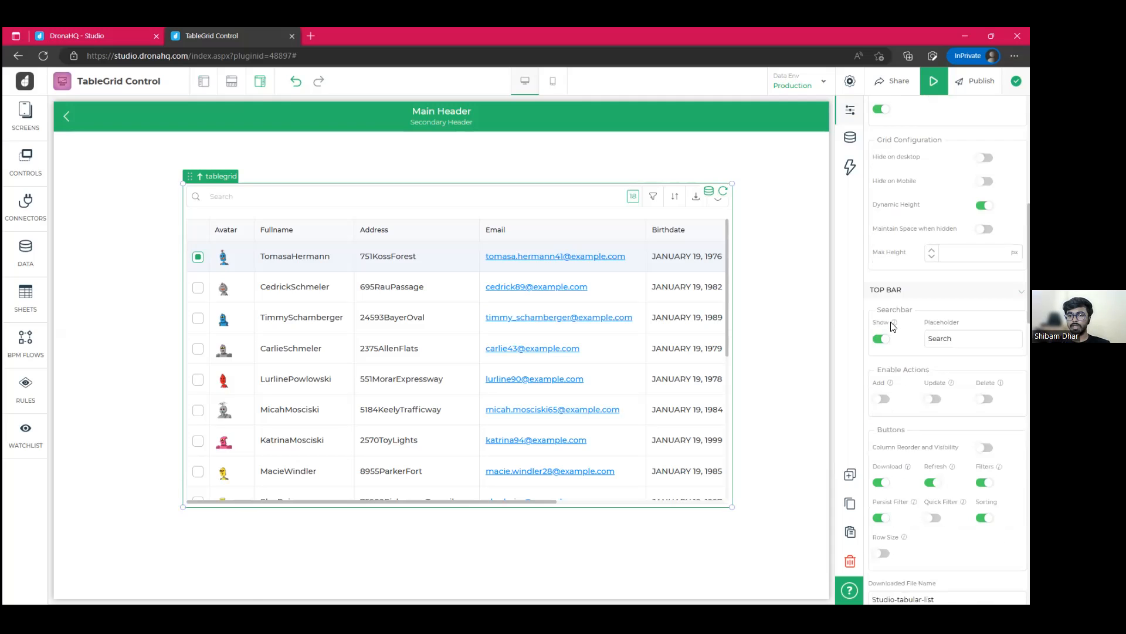
{"action": "scroll", "coordinate": [880, 300], "scroll_direction": "down", "scroll_amount": 1}
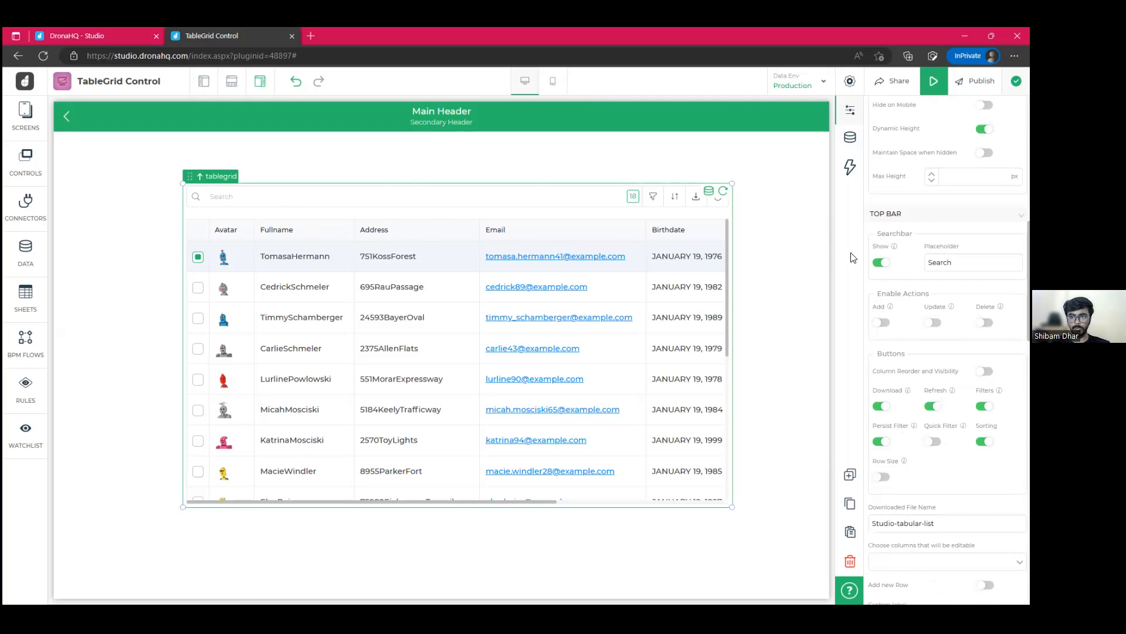
{"action": "left_click", "coordinate": [881, 263]}
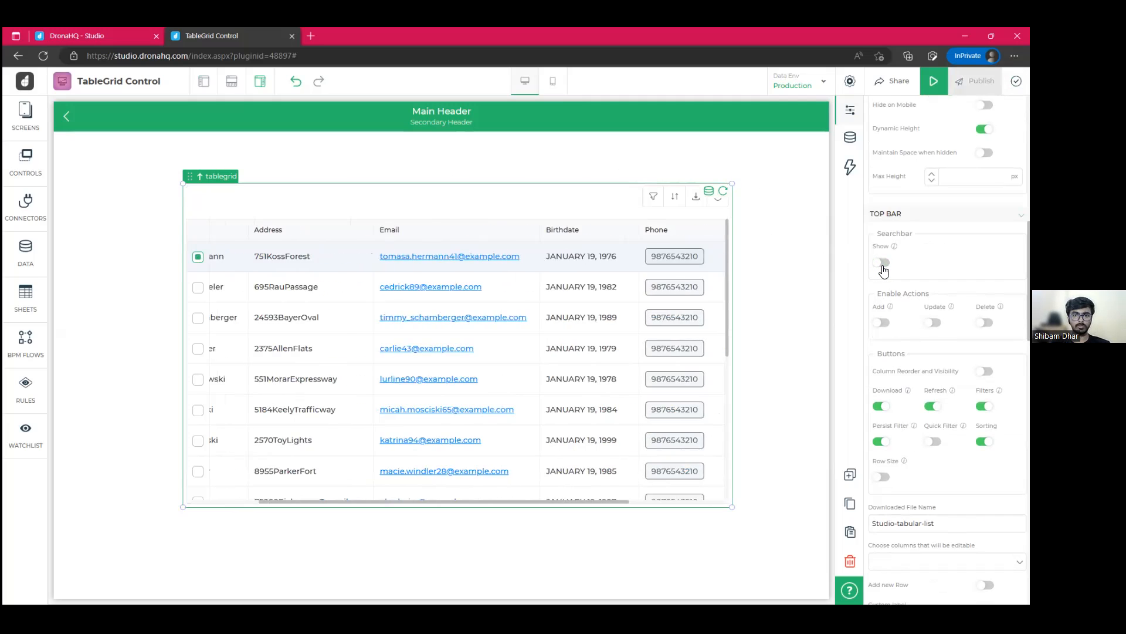
{"action": "left_click", "coordinate": [883, 267]}
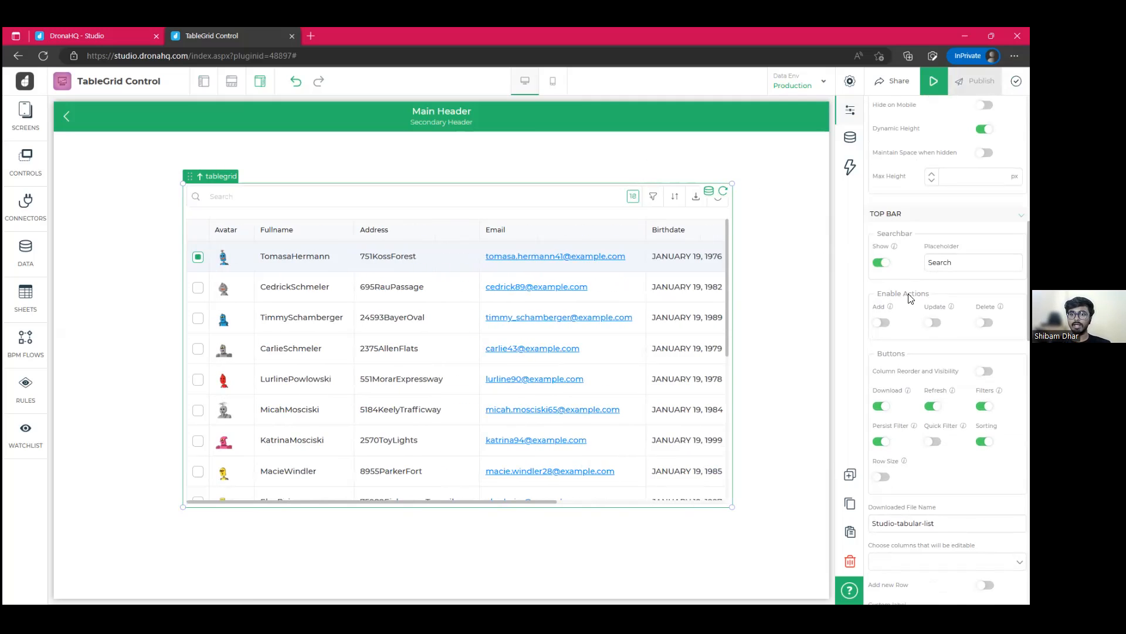
Step: Enable the Add, Update and Delete actions for the table grid
{"action": "left_click_drag", "start_coordinate": [877, 293], "coordinate": [933, 306]}
{"action": "left_click", "coordinate": [881, 322]}
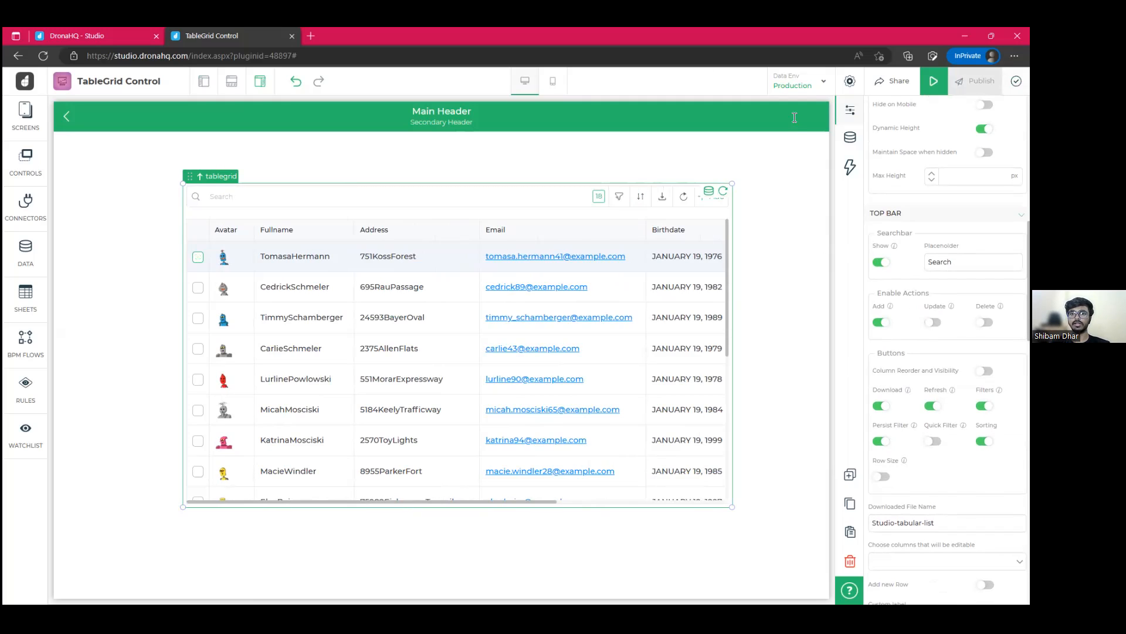
{"action": "left_click", "coordinate": [932, 322]}
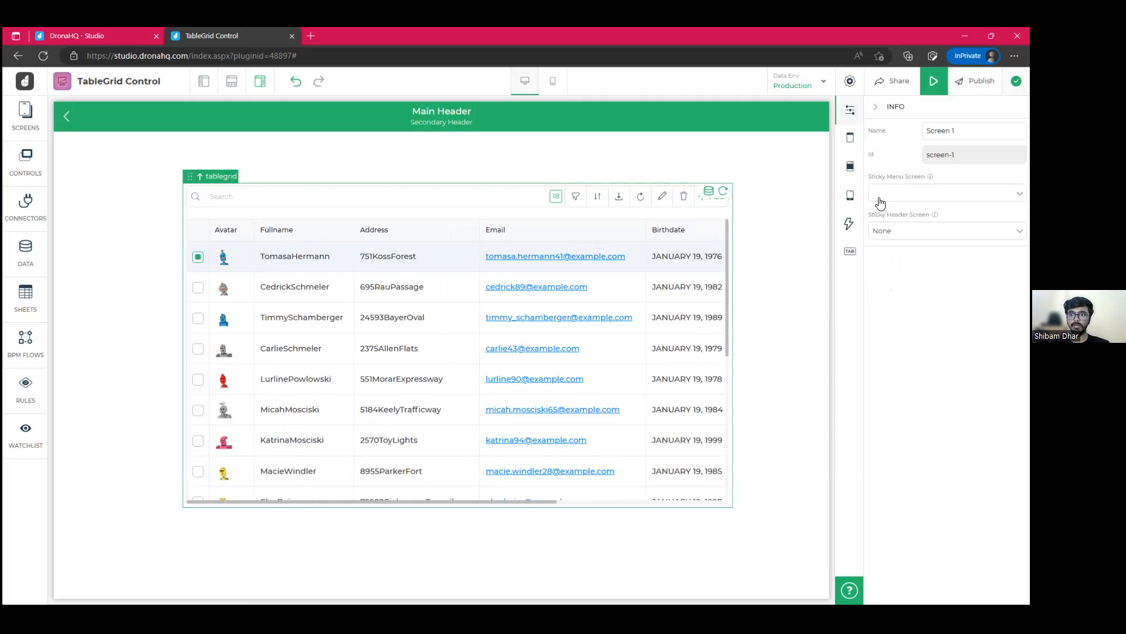
Step: Reselect the table grid and disable its Add, Update and Delete actions
{"action": "left_click", "coordinate": [575, 198]}
{"action": "scroll", "coordinate": [945, 352], "scroll_direction": "down", "scroll_amount": 5}
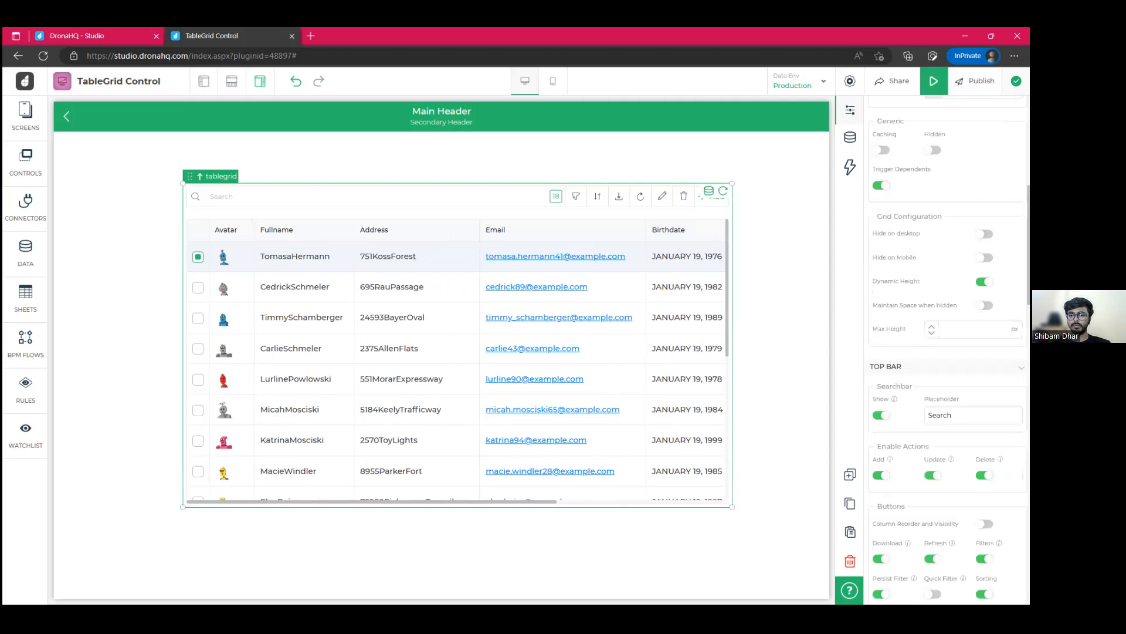
{"action": "scroll", "coordinate": [945, 352], "scroll_direction": "down", "scroll_amount": 1}
{"action": "scroll", "coordinate": [945, 352], "scroll_direction": "down", "scroll_amount": 1}
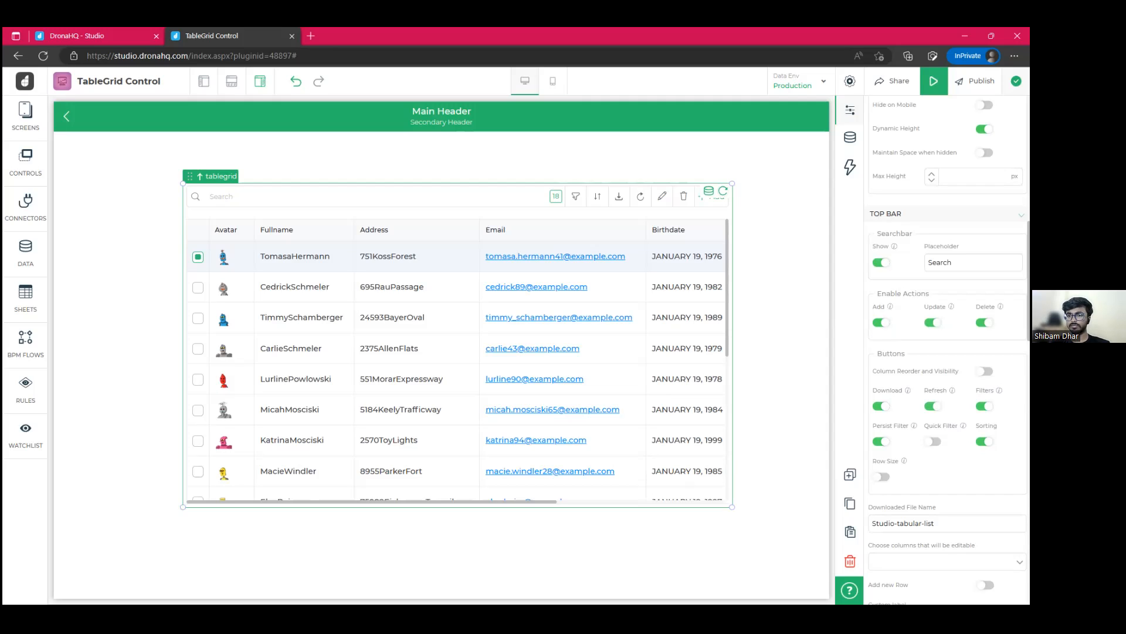
{"action": "left_click", "coordinate": [881, 322]}
{"action": "left_click", "coordinate": [932, 323]}
{"action": "left_click", "coordinate": [984, 323]}
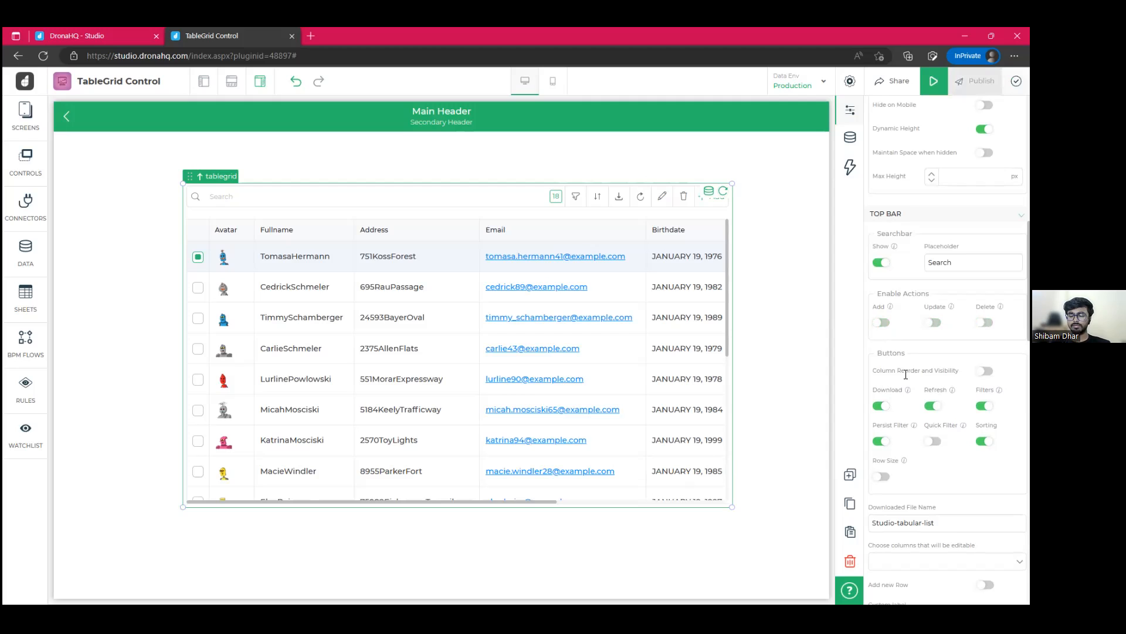
Step: Enable Column Reorder and Visibility among the table grid's top bar buttons
{"action": "scroll", "coordinate": [907, 375], "scroll_direction": "down", "scroll_amount": 1}
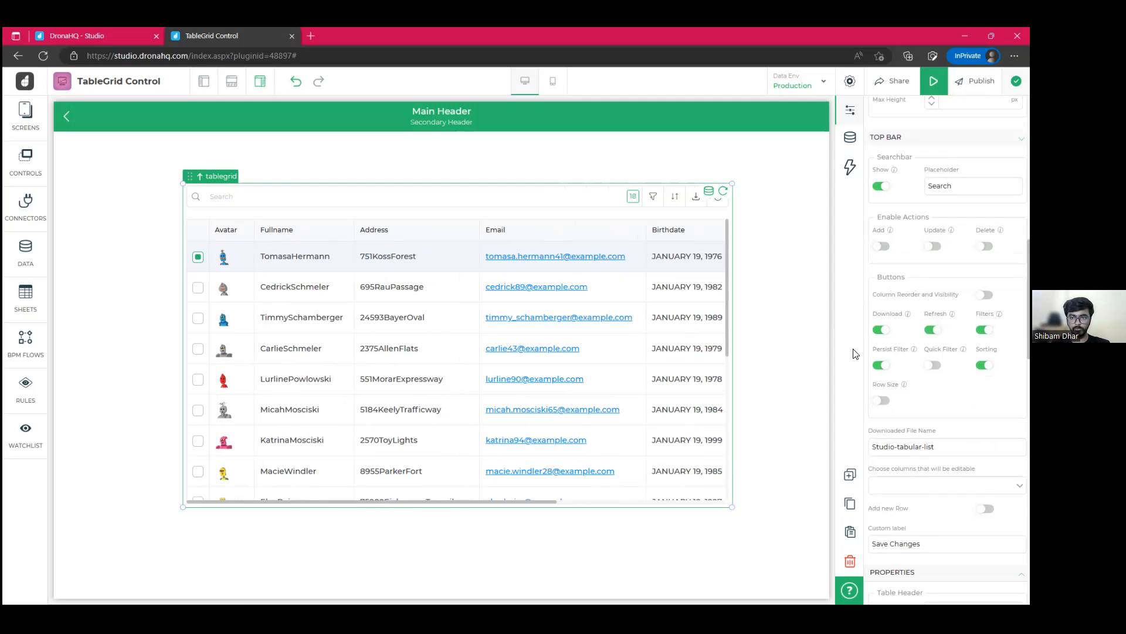
{"action": "left_click", "coordinate": [985, 294]}
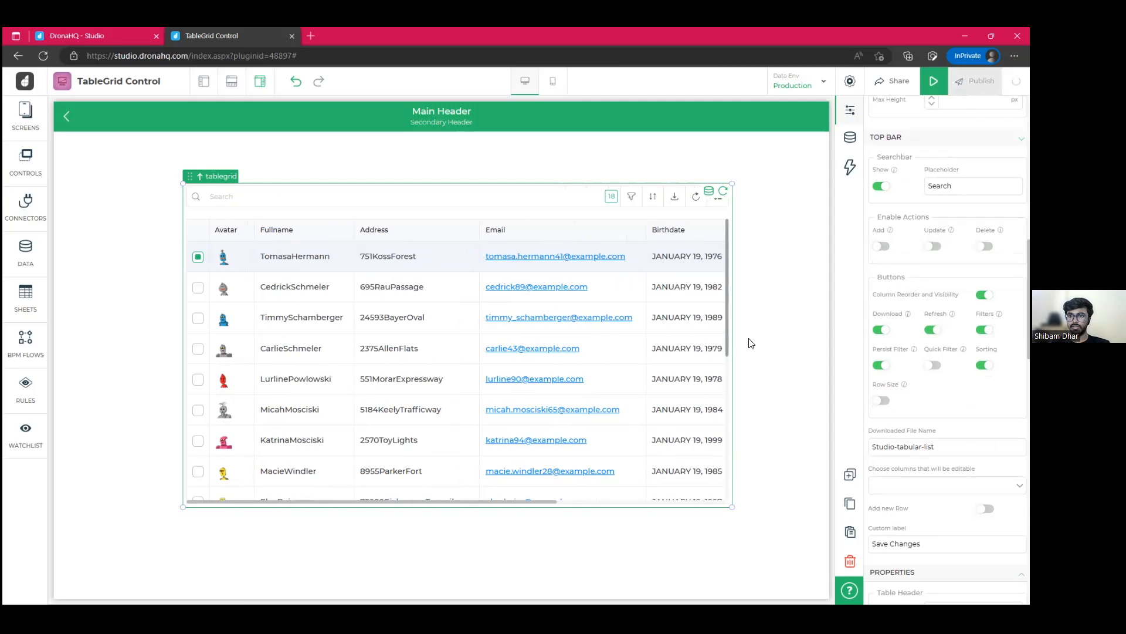
Step: Preview the table grid app and dismiss the connector logs announcement
{"action": "left_click", "coordinate": [934, 81]}
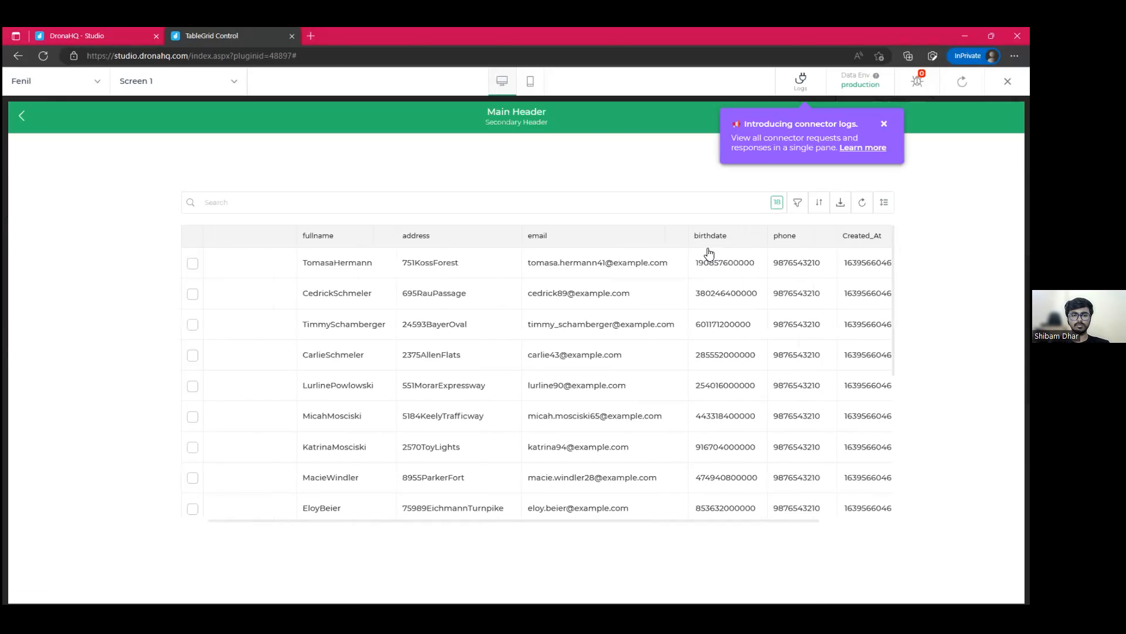
{"action": "left_click", "coordinate": [886, 125]}
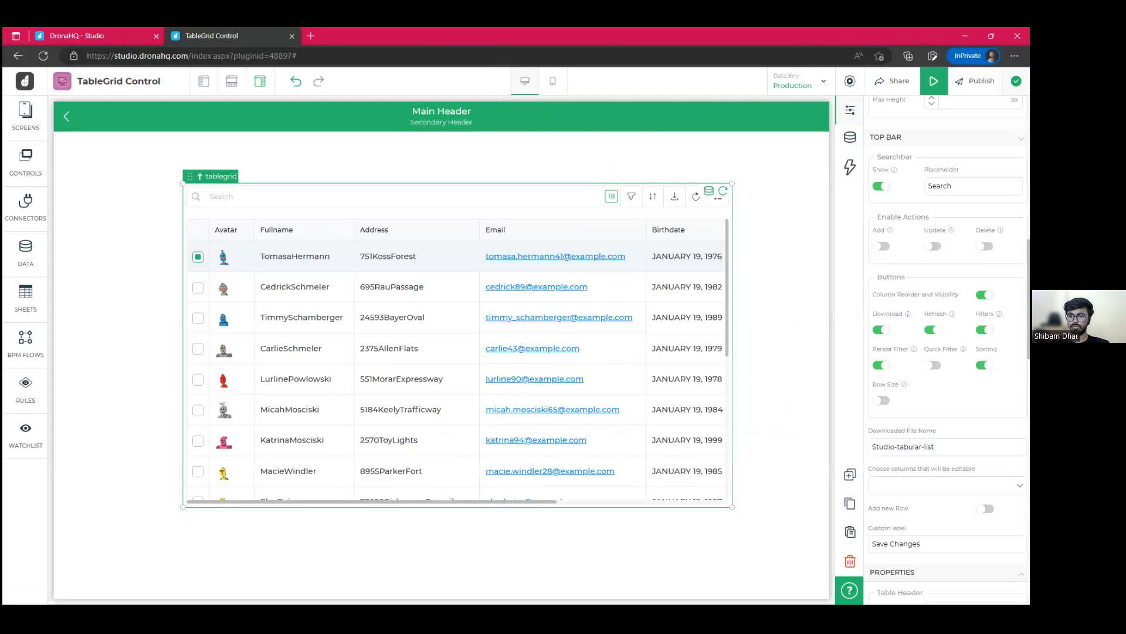
Step: Enable the Row Size button in the table grid's top bar with Small (S) as the default row size
{"action": "scroll", "coordinate": [946, 352], "scroll_direction": "down", "scroll_amount": 2}
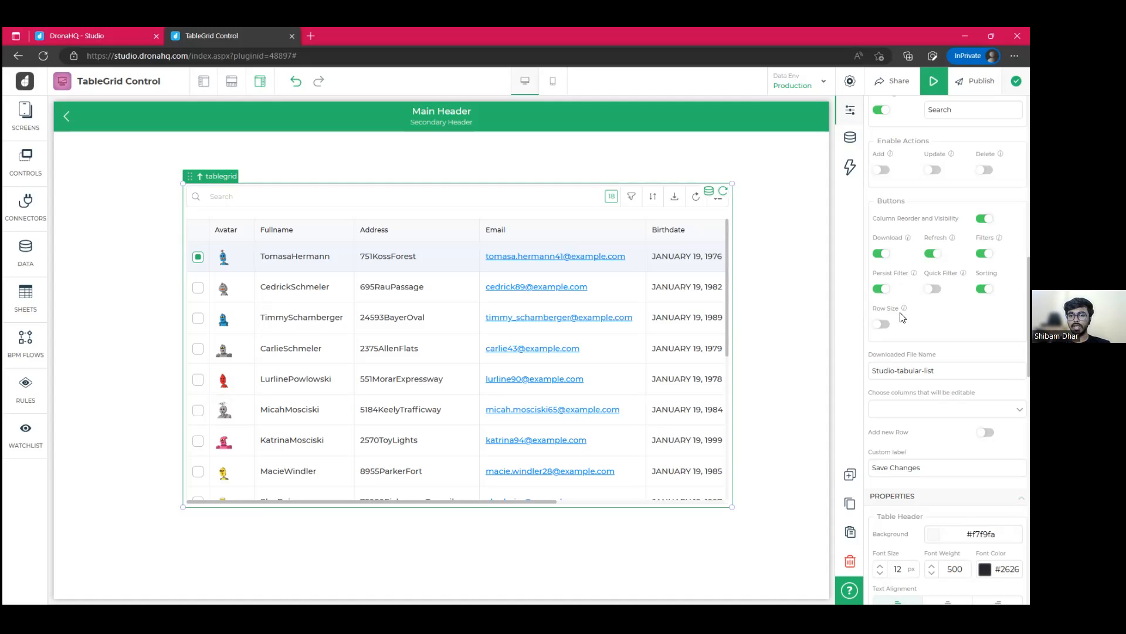
{"action": "left_click", "coordinate": [881, 324]}
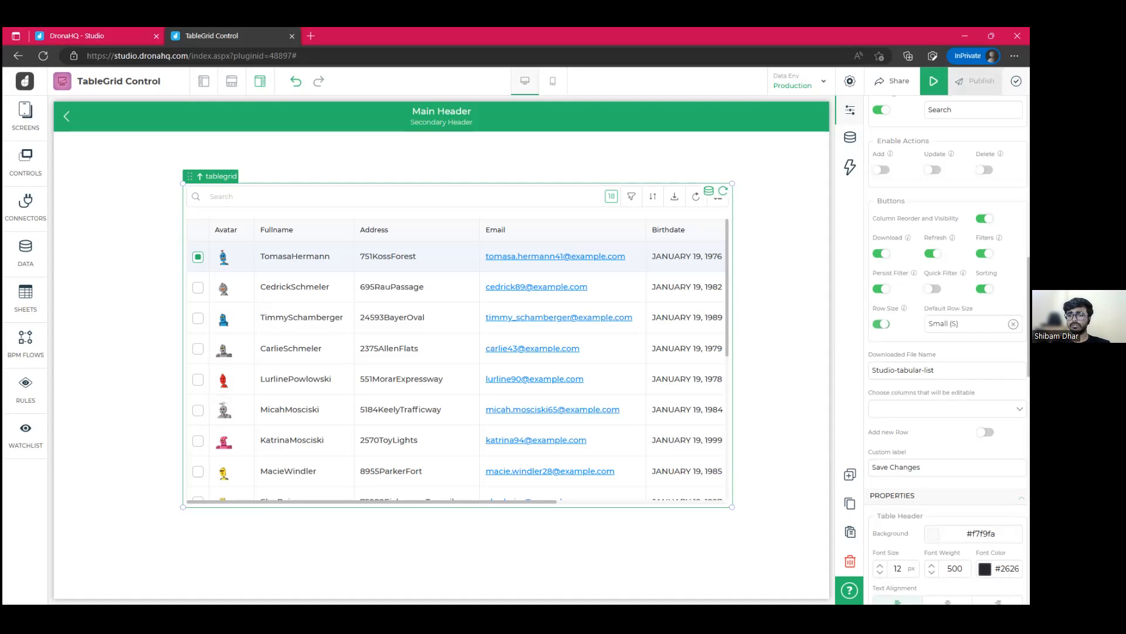
{"action": "scroll", "coordinate": [458, 363], "scroll_direction": "right", "scroll_amount": 2}
{"action": "scroll", "coordinate": [457, 364], "scroll_direction": "left", "scroll_amount": 1}
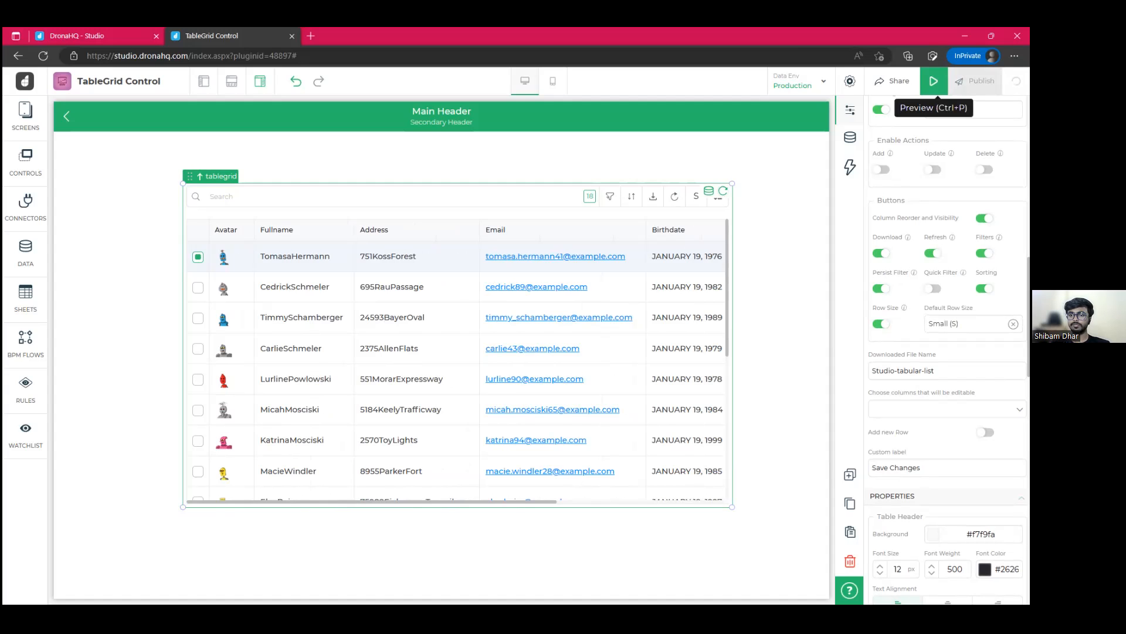
Step: Preview the app and change the table grid's row height to L
{"action": "left_click", "coordinate": [933, 81]}
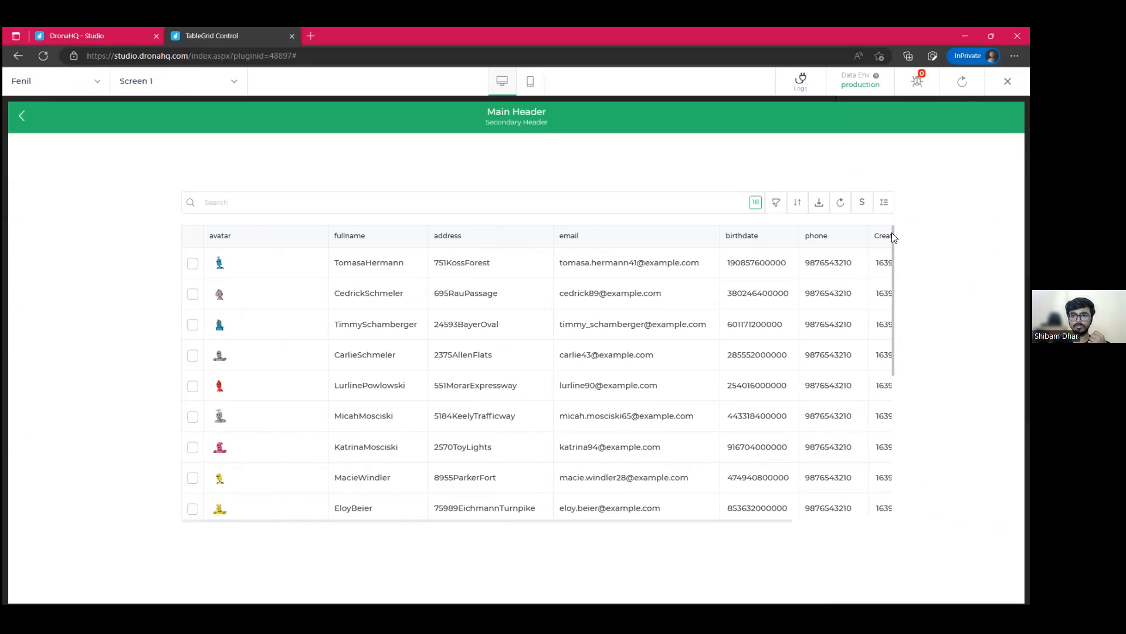
{"action": "left_click", "coordinate": [864, 207]}
{"action": "left_click", "coordinate": [864, 206]}
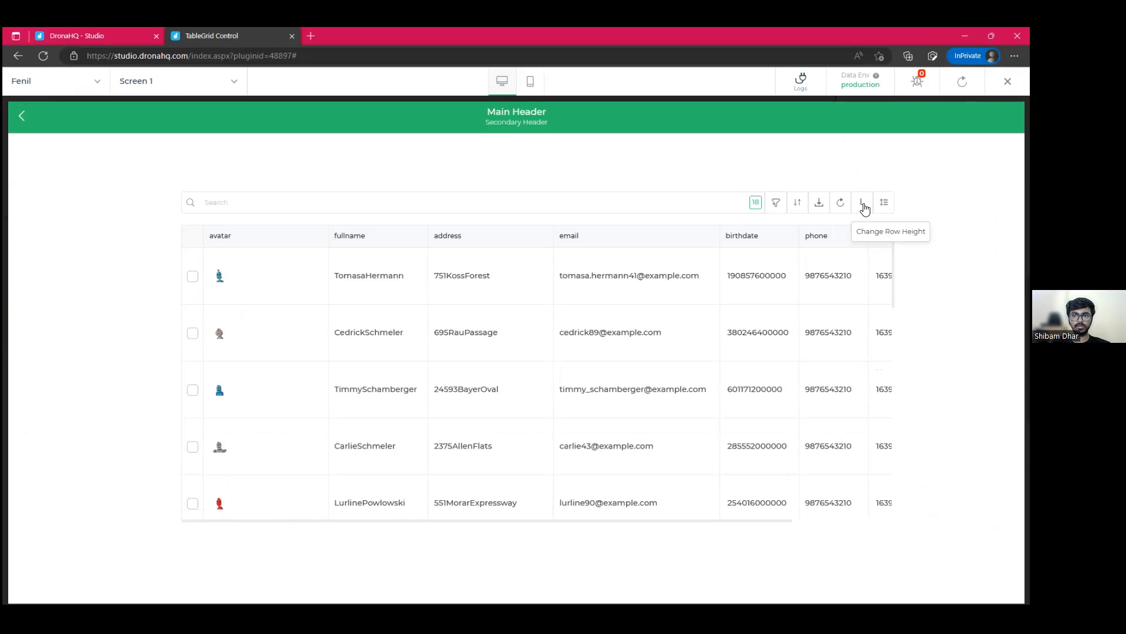
{"action": "left_click", "coordinate": [498, 251]}
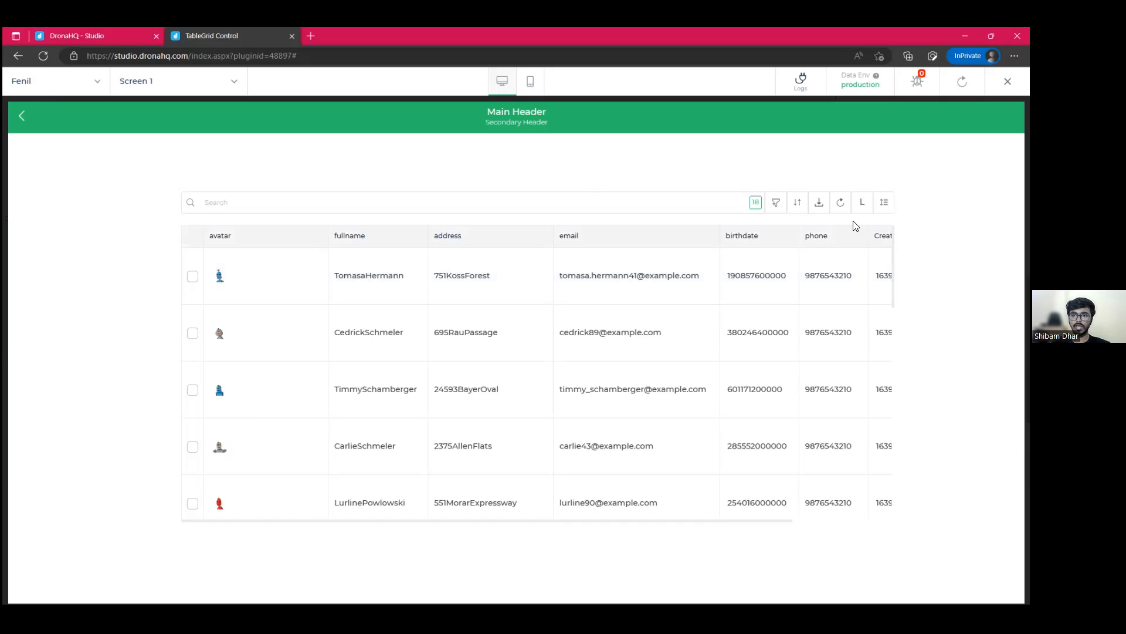
Step: Reorder the preview grid's columns to fullname, avatar, birthdate, phone, email, address, hide Created_At, and apply the arrangement
{"action": "left_click", "coordinate": [884, 202]}
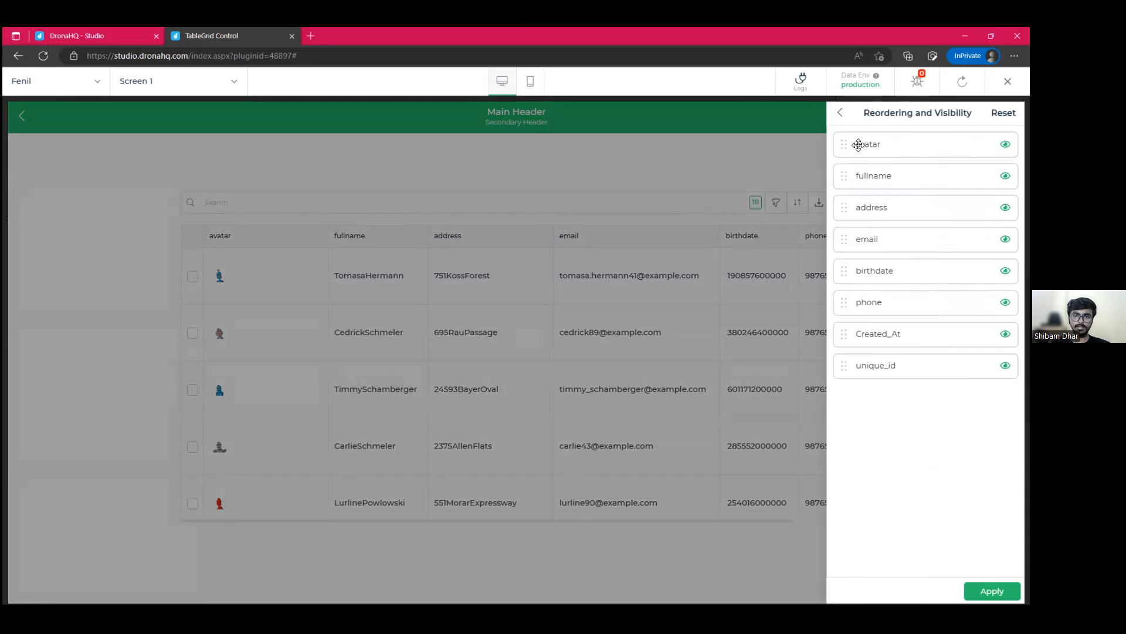
{"action": "left_click_drag", "start_coordinate": [858, 145], "coordinate": [879, 176]}
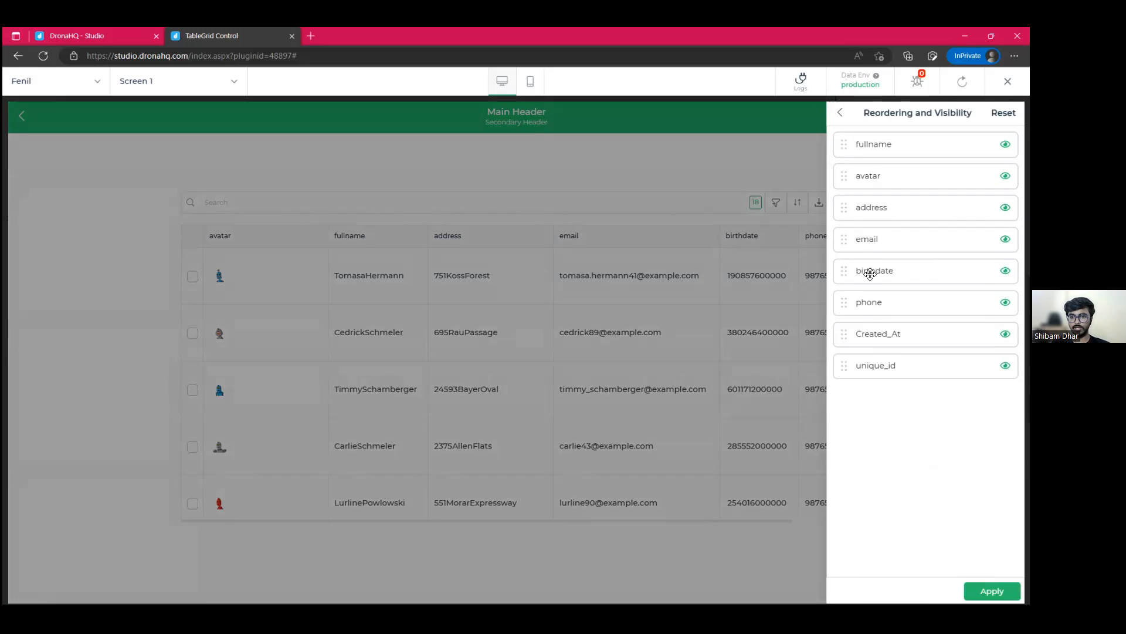
{"action": "left_click_drag", "start_coordinate": [839, 270], "coordinate": [836, 206]}
{"action": "mouse_move", "coordinate": [844, 301]}
{"action": "left_mouse_down"}
{"action": "mouse_move", "coordinate": [843, 269]}
{"action": "mouse_move", "coordinate": [842, 312]}
{"action": "mouse_move", "coordinate": [842, 303]}
{"action": "left_mouse_up"}
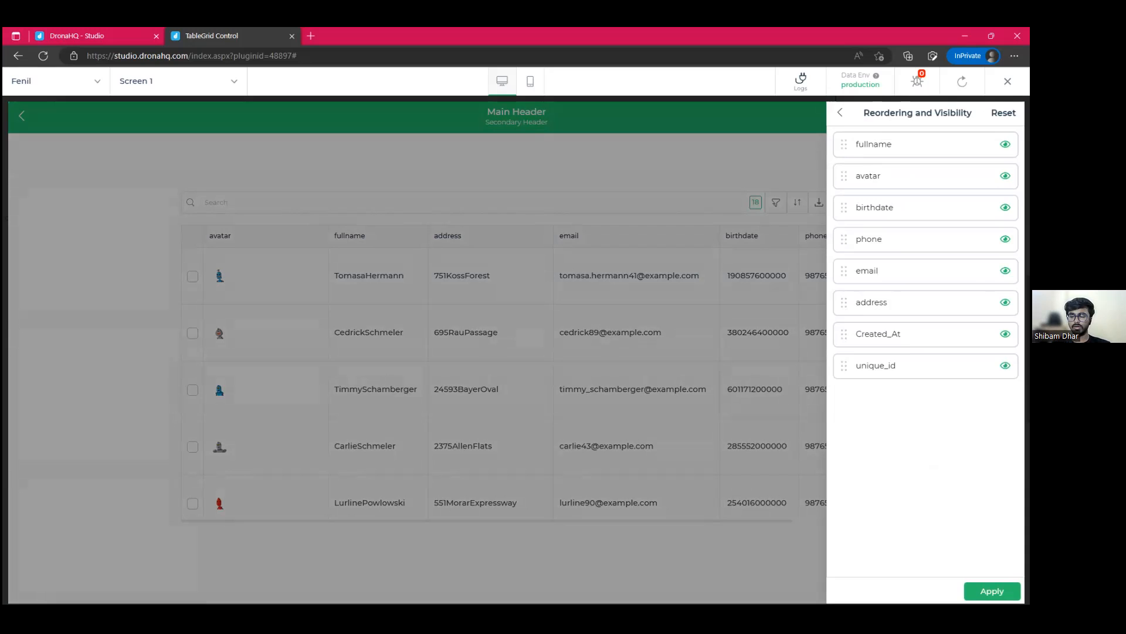
{"action": "left_click", "coordinate": [1005, 334]}
{"action": "left_click", "coordinate": [992, 591]}
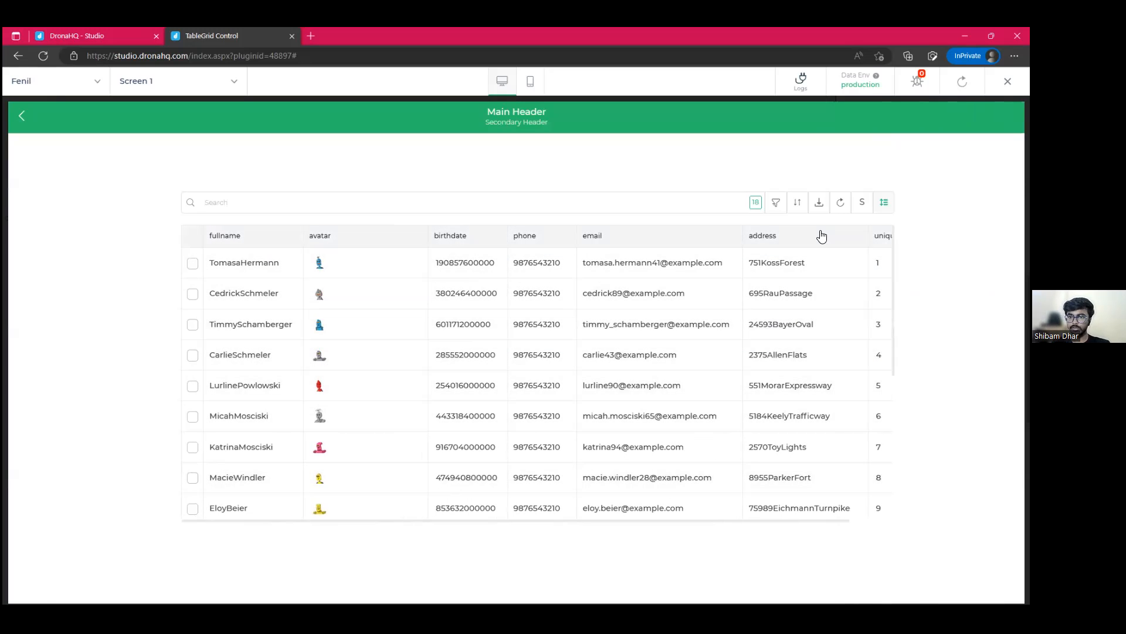
Step: Check the rearranged columns through to unique_id, then review the Reordering and Visibility settings and reapply them
{"action": "double_click", "coordinate": [746, 245]}
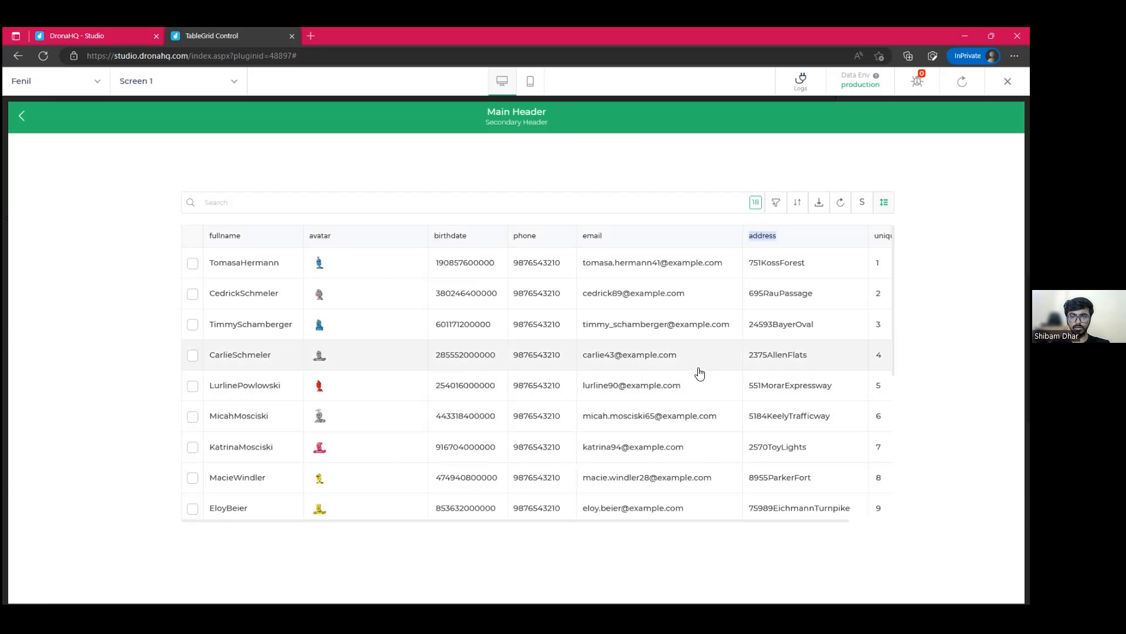
{"action": "scroll", "coordinate": [698, 372], "scroll_direction": "right", "scroll_amount": 2}
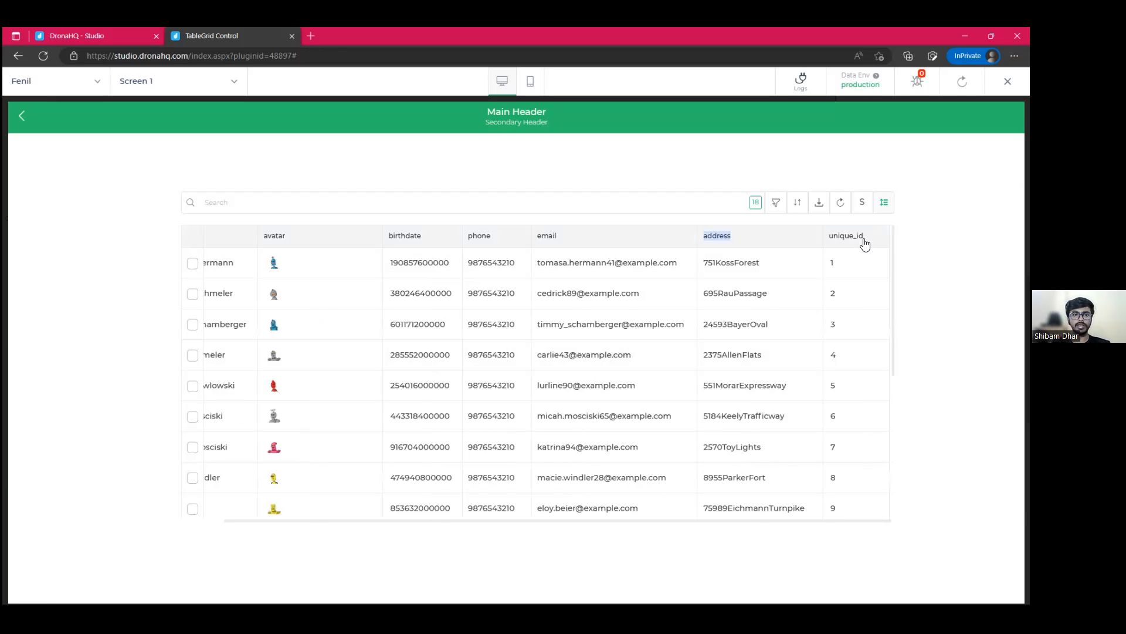
{"action": "left_click", "coordinate": [884, 203]}
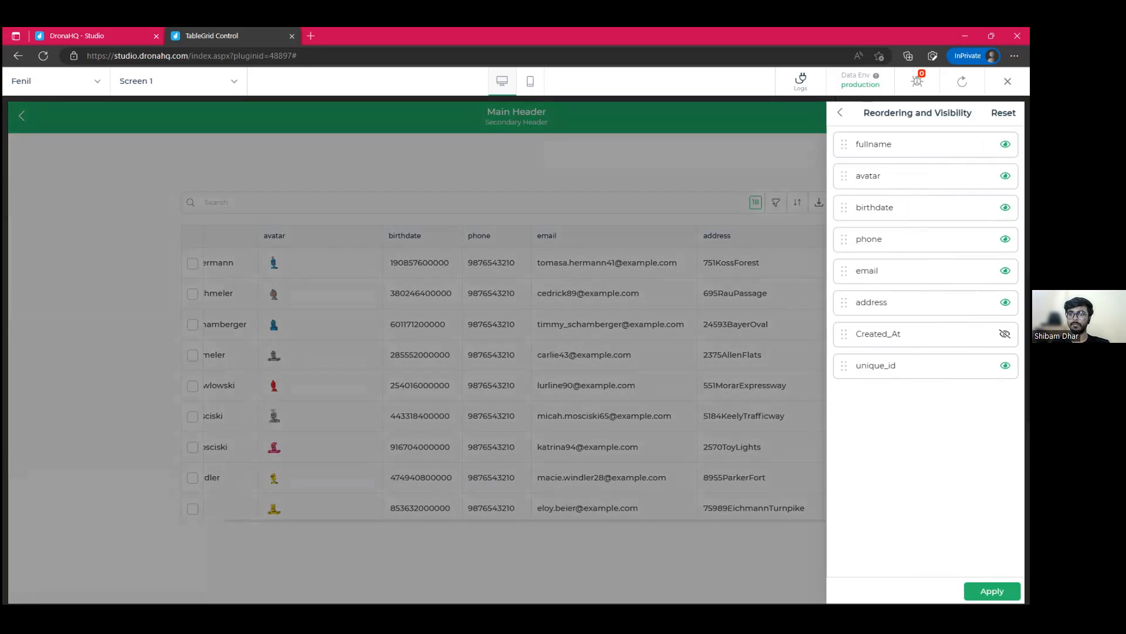
{"action": "left_click", "coordinate": [992, 591]}
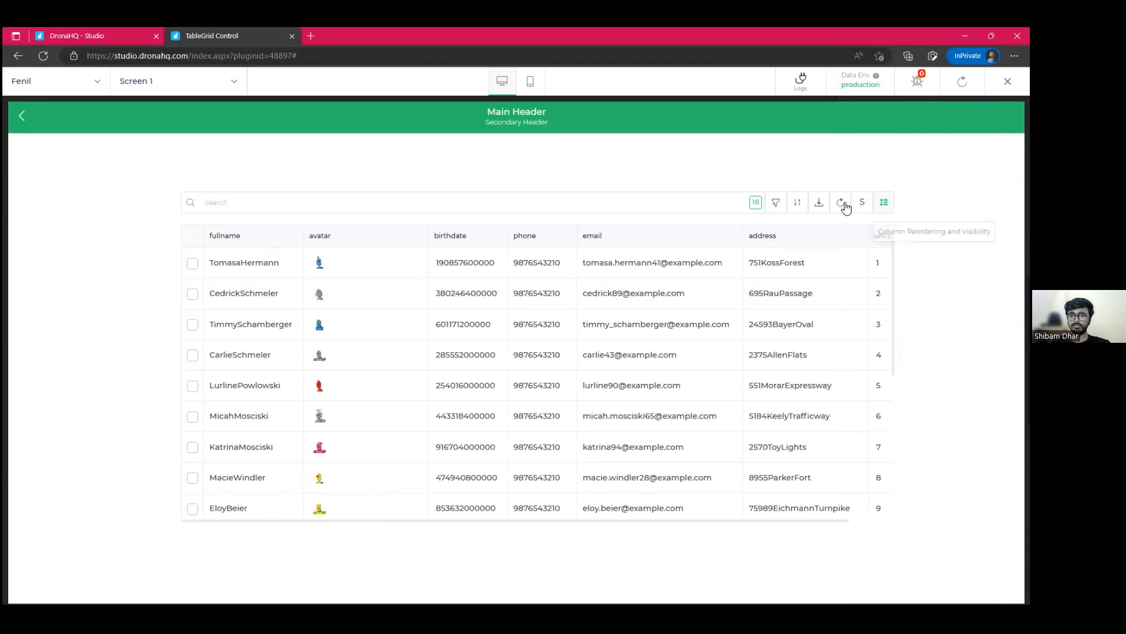
Step: Look through the preview grid's sort options and its per-column filters, including address and email
{"action": "left_click", "coordinate": [799, 205]}
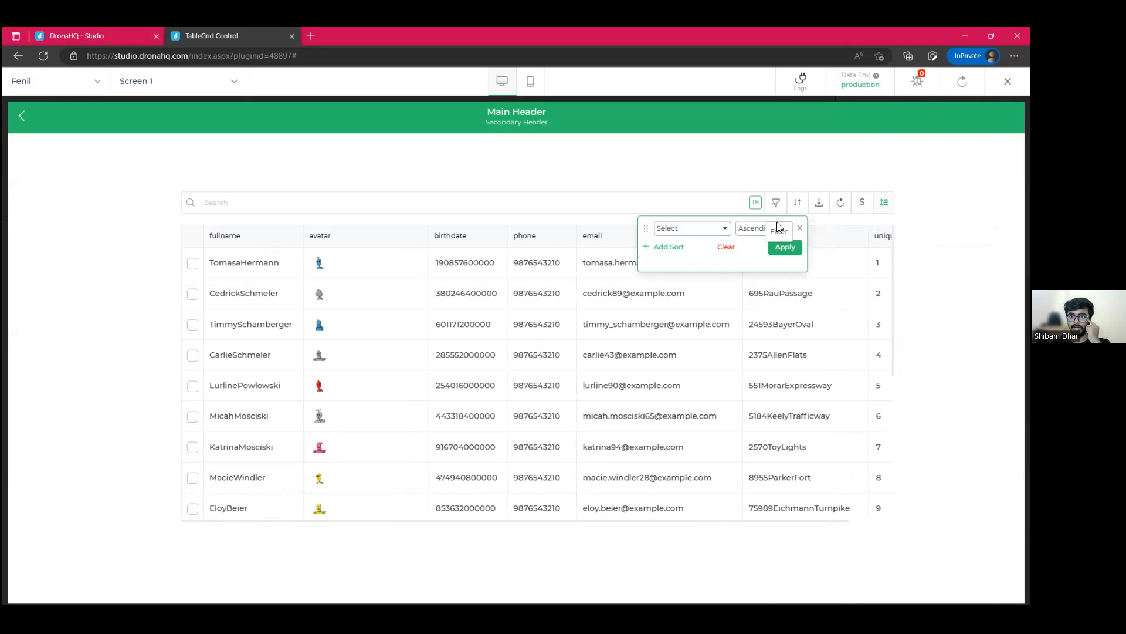
{"action": "left_click", "coordinate": [777, 203]}
{"action": "left_click", "coordinate": [794, 187]}
{"action": "left_click", "coordinate": [808, 215]}
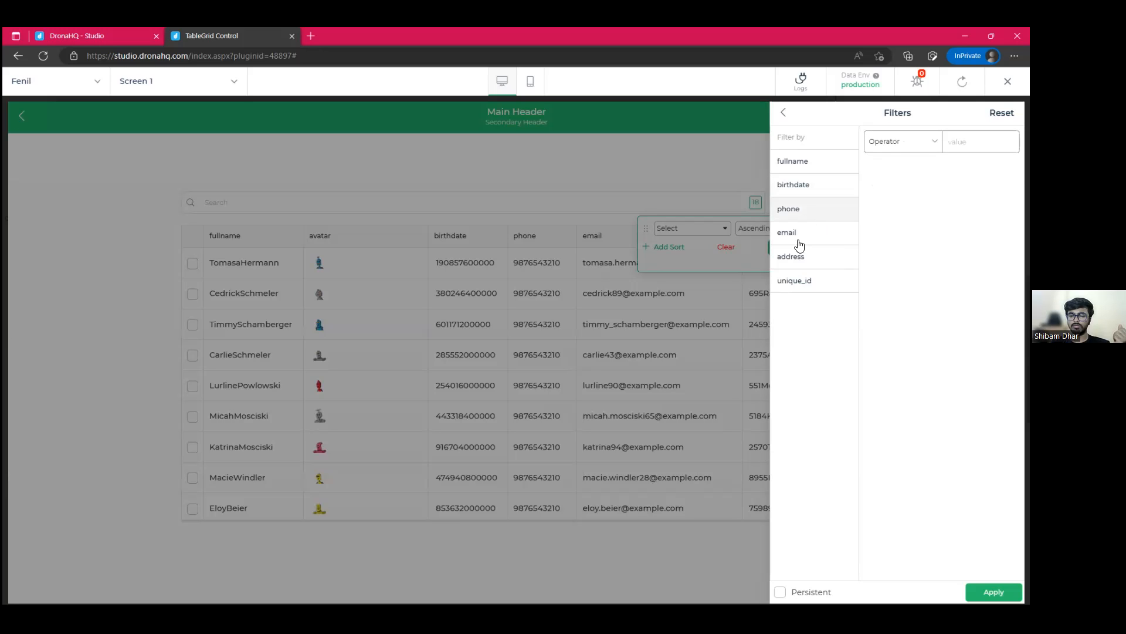
{"action": "left_click", "coordinate": [796, 257]}
{"action": "left_click", "coordinate": [804, 232]}
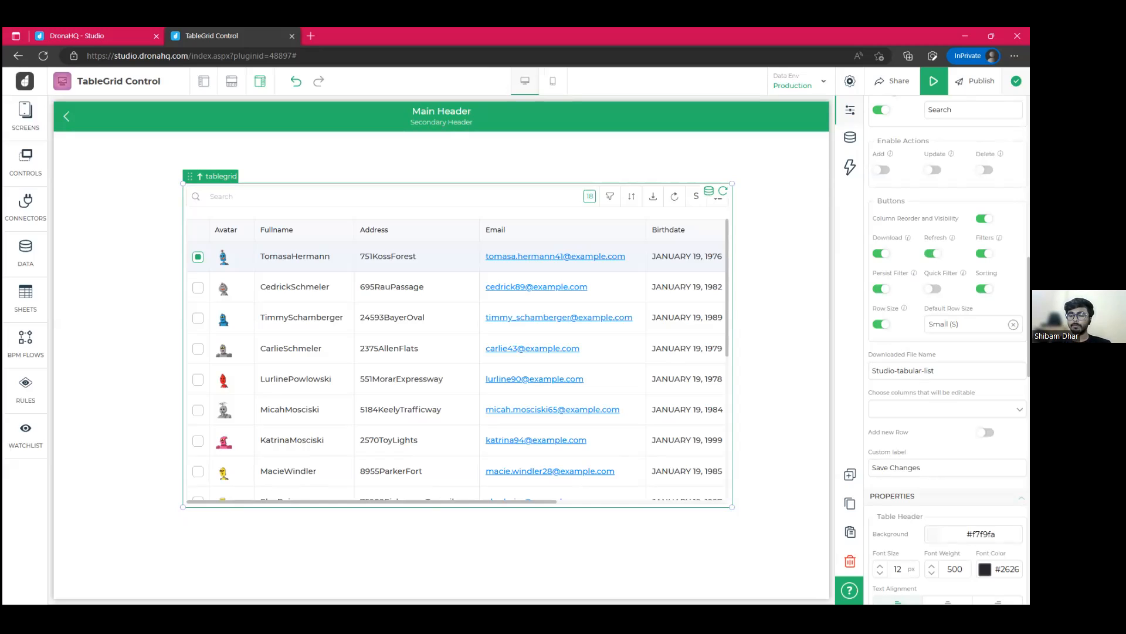
Step: Try centre alignment on the table header text and set it back to left alignment
{"action": "scroll", "coordinate": [919, 347], "scroll_direction": "down", "scroll_amount": 1}
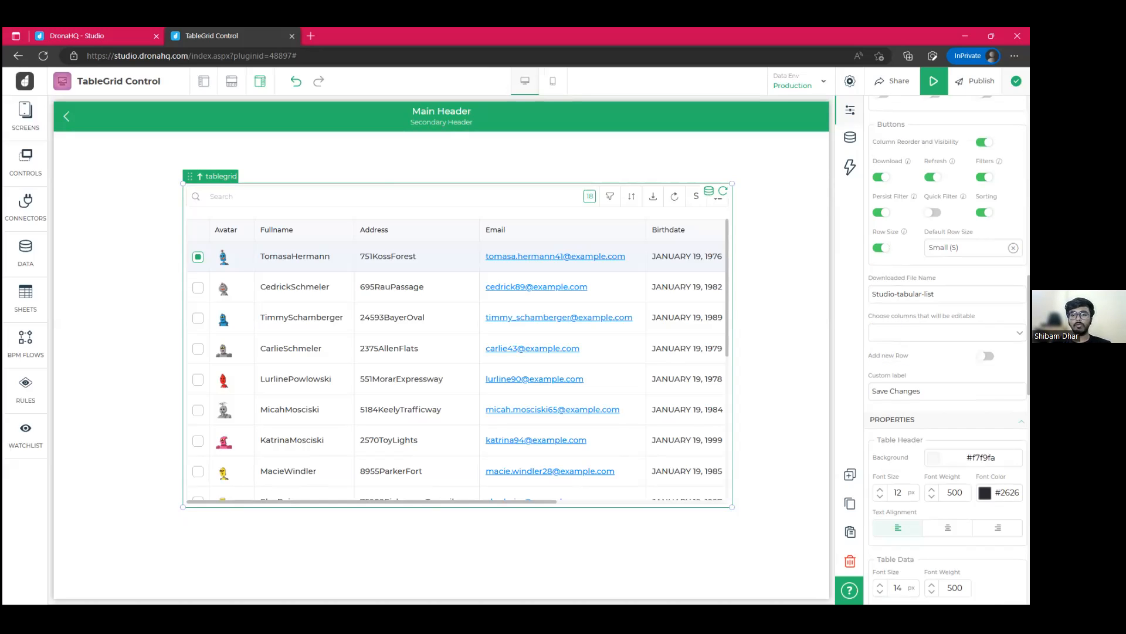
{"action": "scroll", "coordinate": [918, 376], "scroll_direction": "down", "scroll_amount": 1}
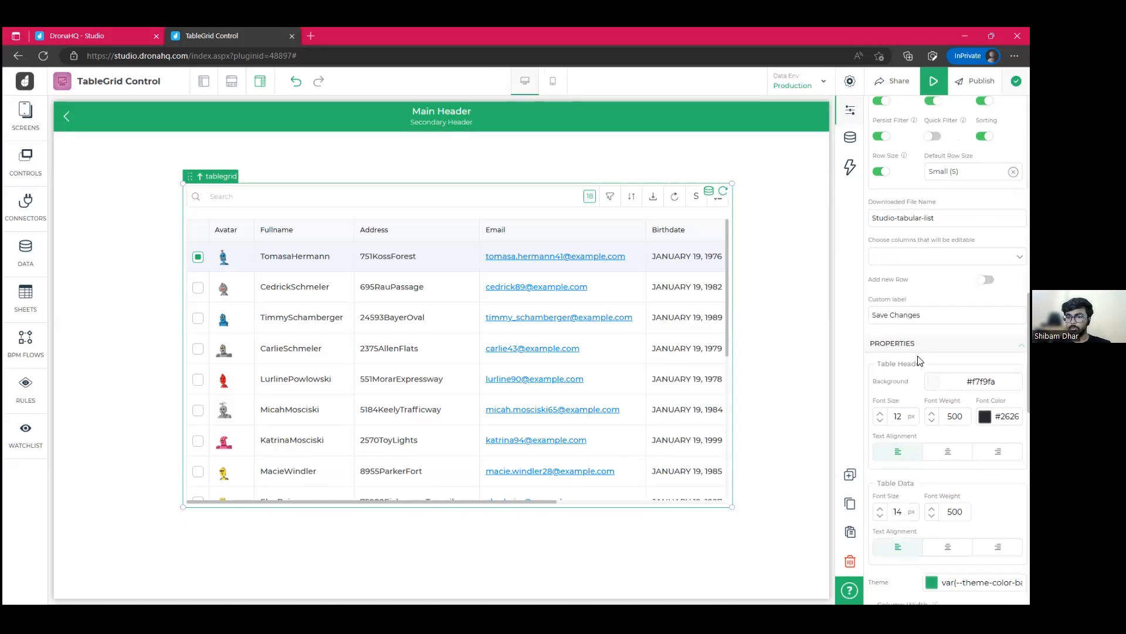
{"action": "scroll", "coordinate": [919, 360], "scroll_direction": "down", "scroll_amount": 1}
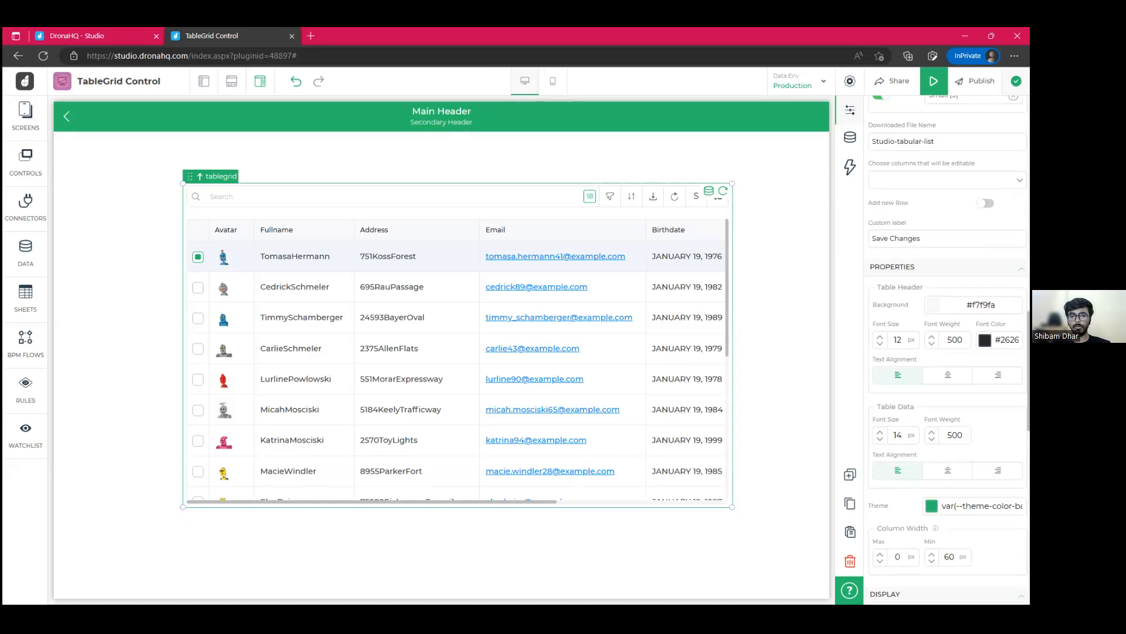
{"action": "scroll", "coordinate": [947, 352], "scroll_direction": "down", "scroll_amount": 1}
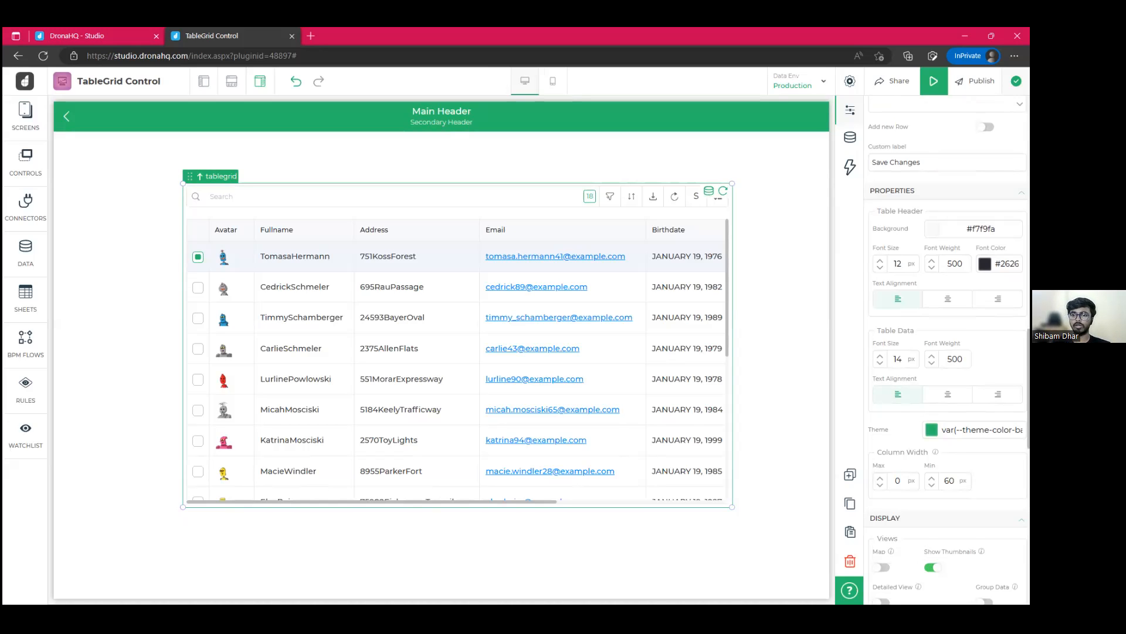
{"action": "left_click", "coordinate": [947, 299]}
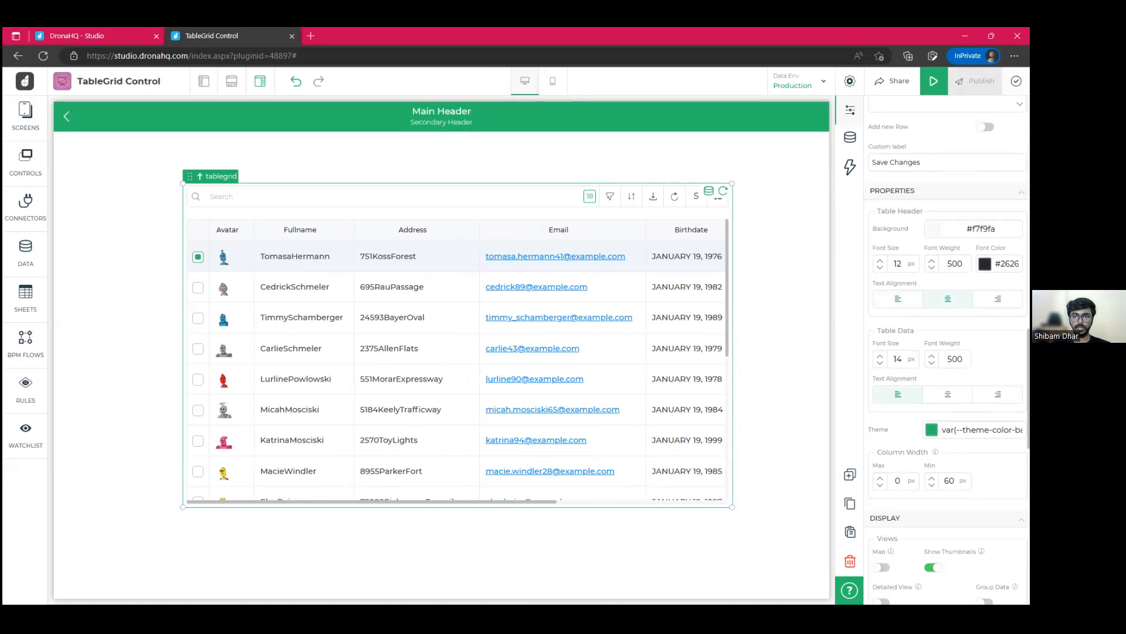
{"action": "left_click", "coordinate": [896, 301]}
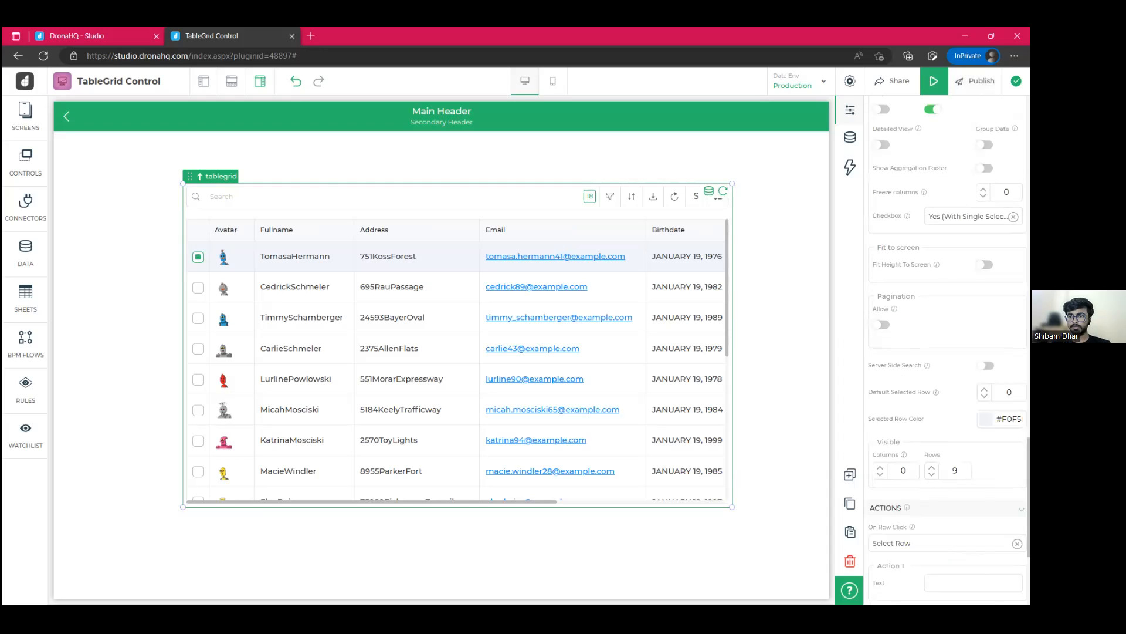
Step: Enable Detailed View and Show Aggregation Footer in the table grid's display settings
{"action": "scroll", "coordinate": [913, 352], "scroll_direction": "down", "scroll_amount": 5}
{"action": "scroll", "coordinate": [913, 352], "scroll_direction": "down", "scroll_amount": 2}
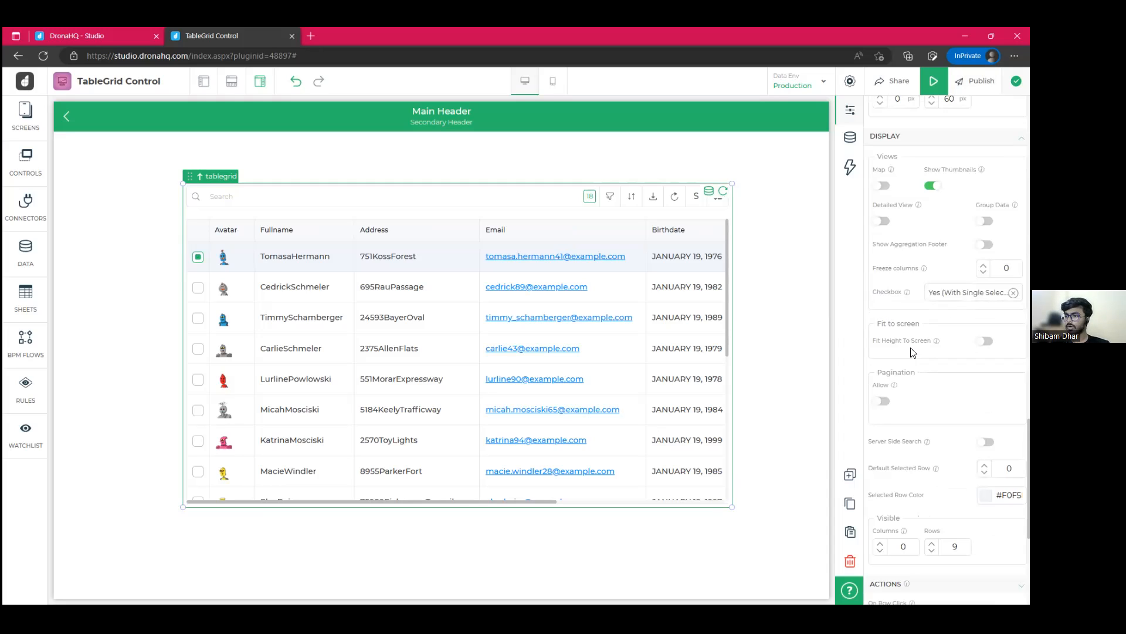
{"action": "left_click", "coordinate": [881, 221]}
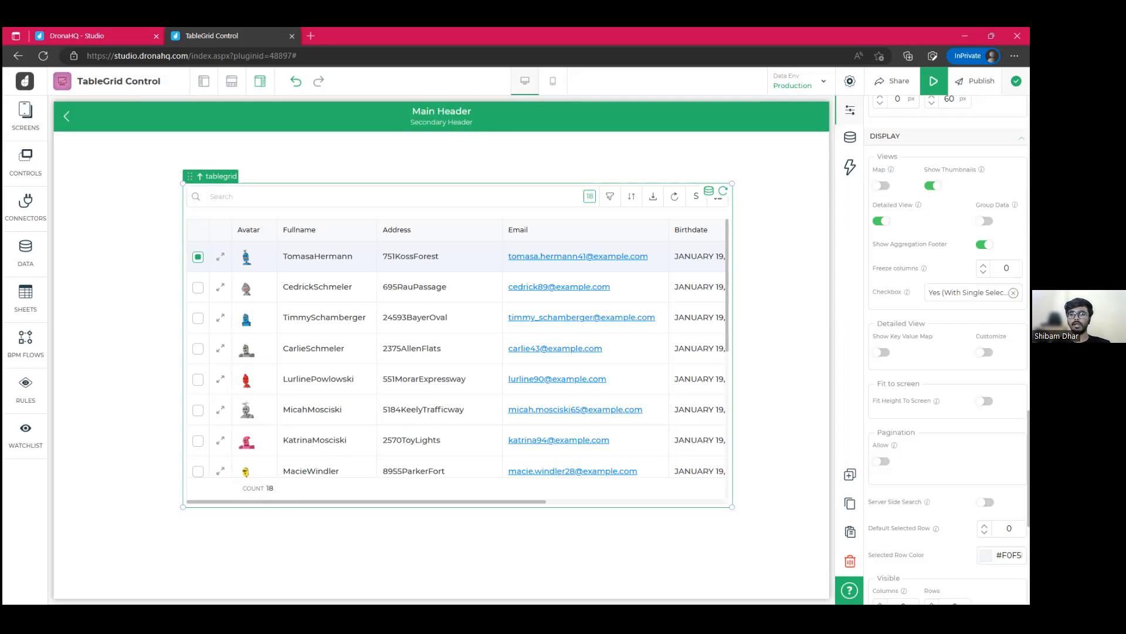
{"action": "scroll", "coordinate": [947, 352], "scroll_direction": "down", "scroll_amount": 3}
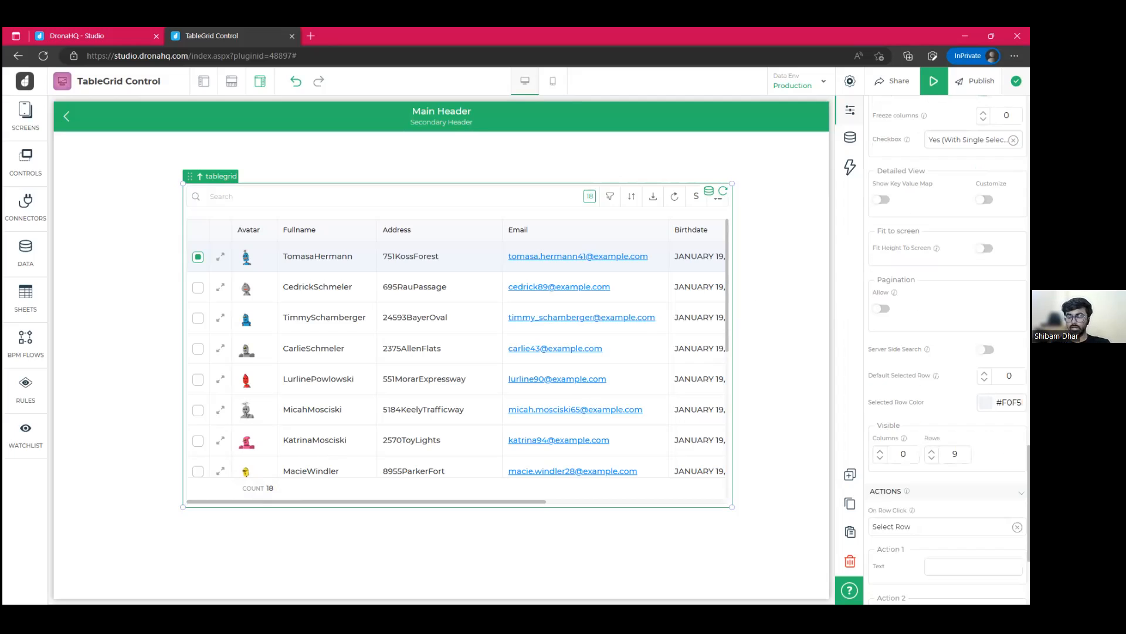
{"action": "scroll", "coordinate": [939, 352], "scroll_direction": "up", "scroll_amount": 5}
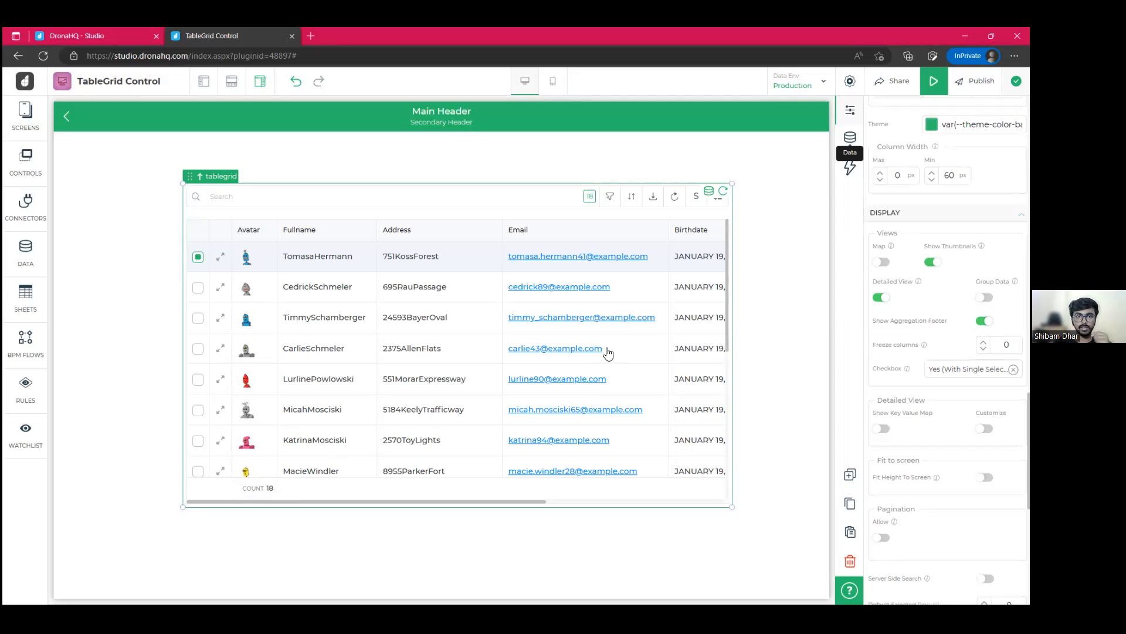
Step: Open the table grid's data binding and save its JS array of objects
{"action": "left_click", "coordinate": [850, 138]}
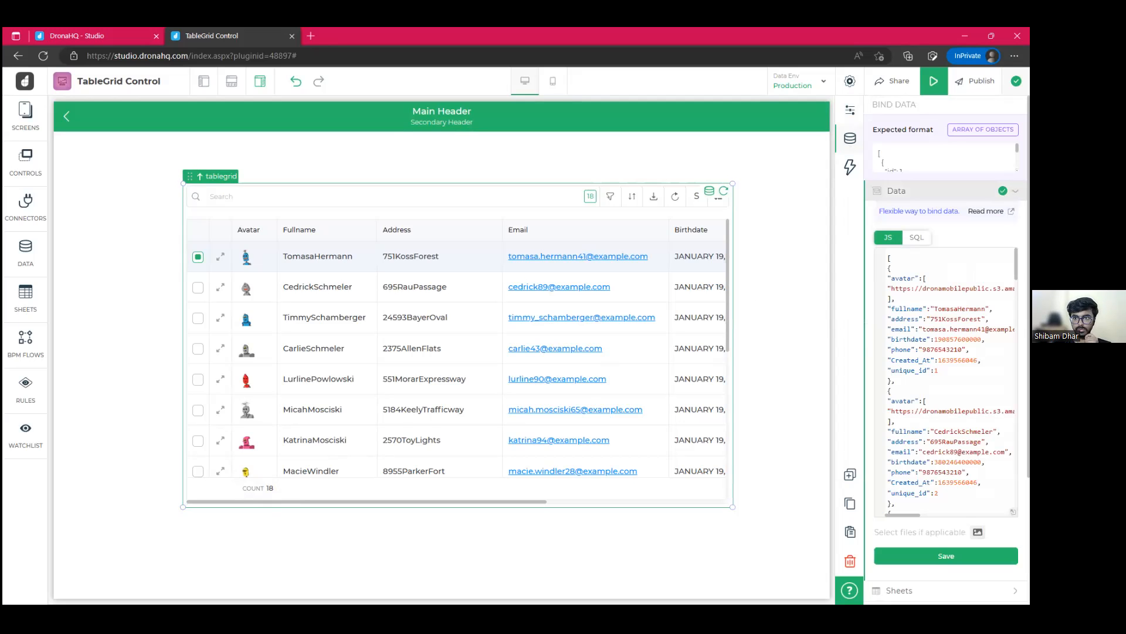
{"action": "left_click", "coordinate": [946, 555]}
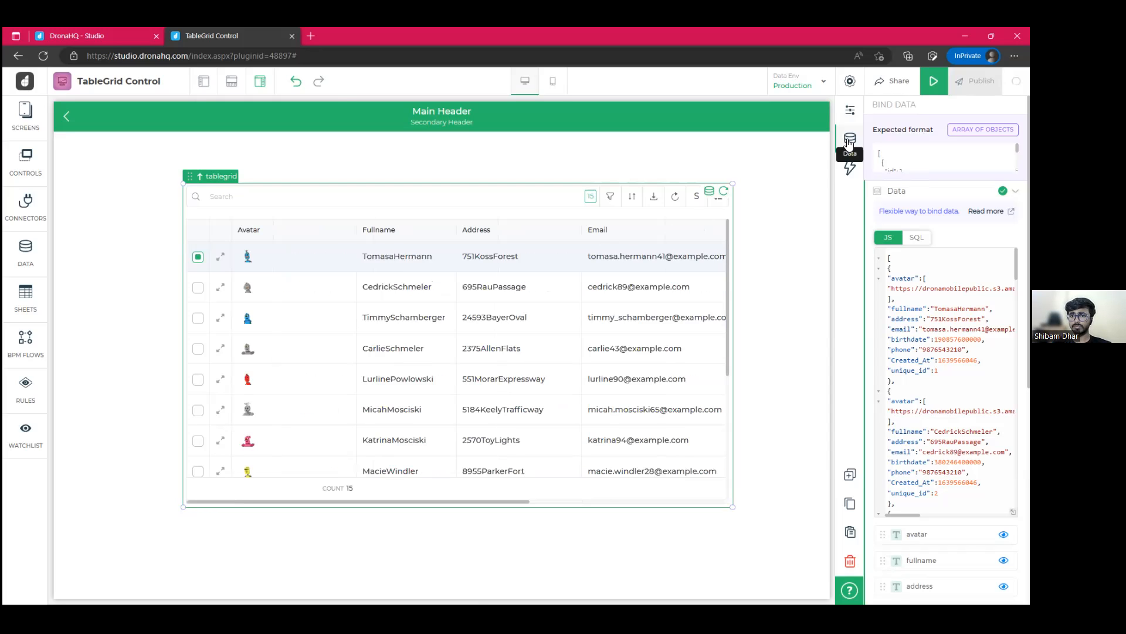
{"action": "scroll", "coordinate": [945, 352], "scroll_direction": "down", "scroll_amount": 5}
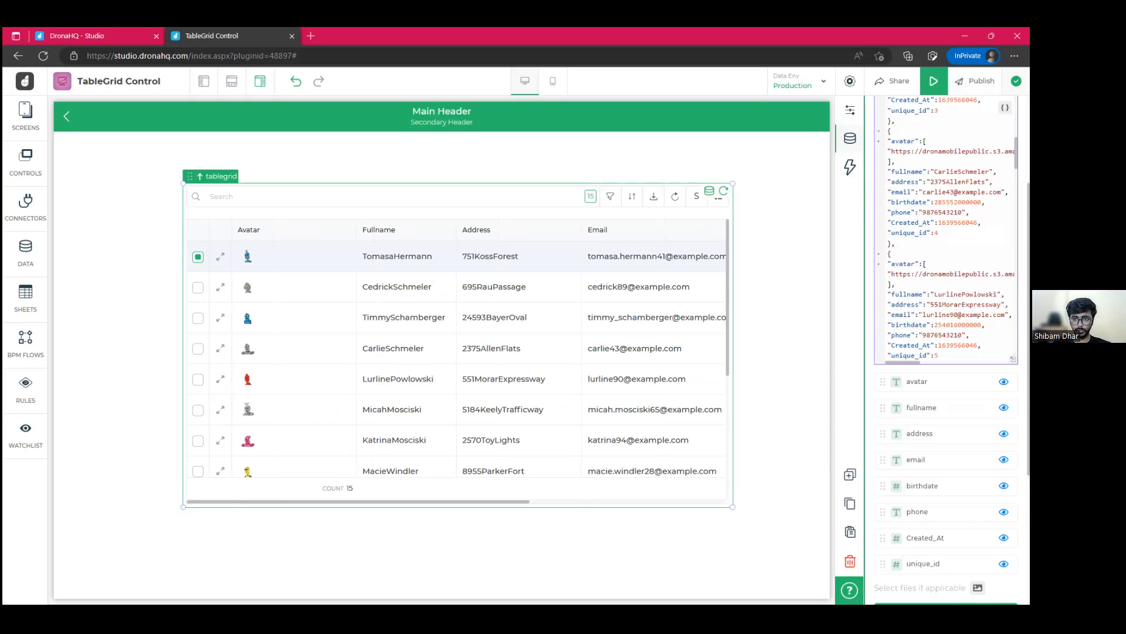
Step: Open the table grid's Format Data settings, set the email column to the Email type and add another column format entry
{"action": "scroll", "coordinate": [896, 564], "scroll_direction": "down", "scroll_amount": 4}
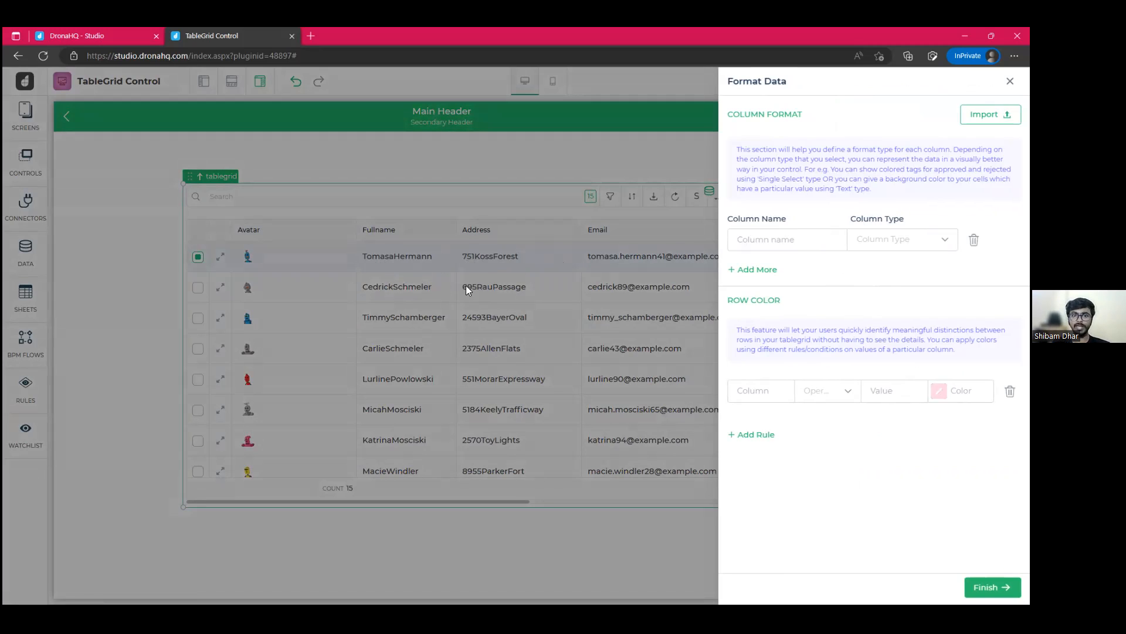
{"action": "left_click", "coordinate": [790, 234]}
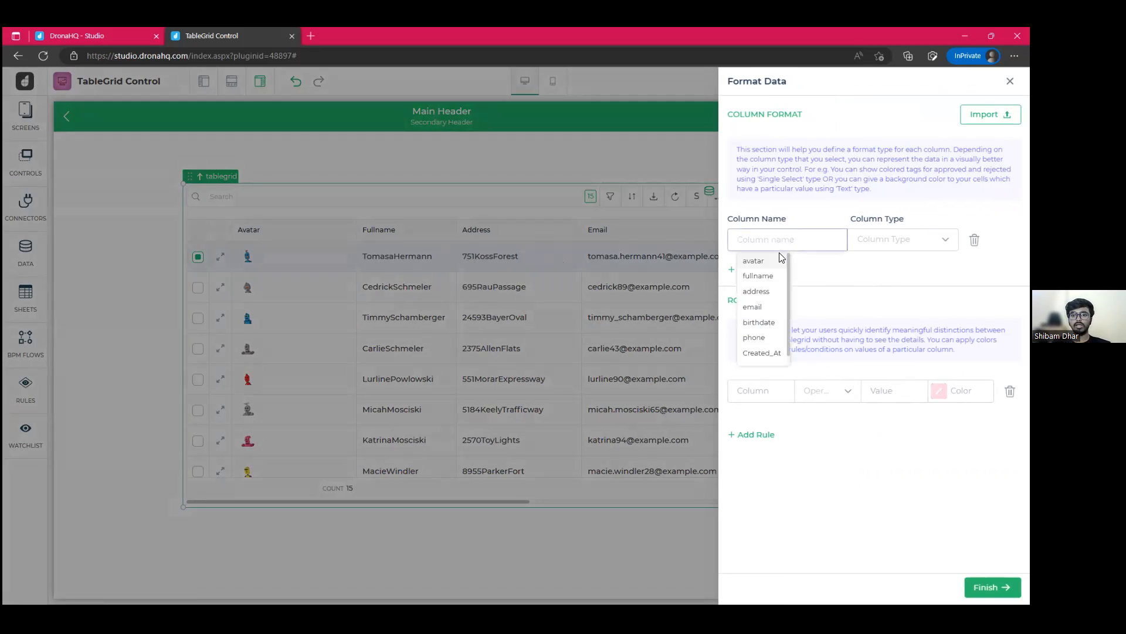
{"action": "left_click", "coordinate": [756, 307]}
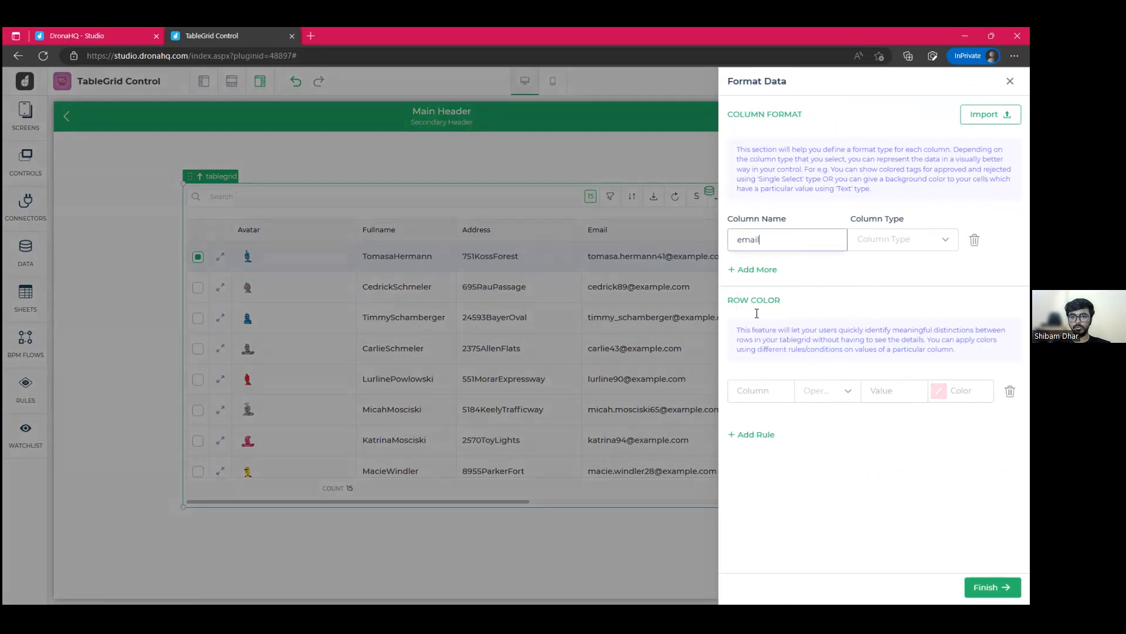
{"action": "left_click", "coordinate": [867, 240]}
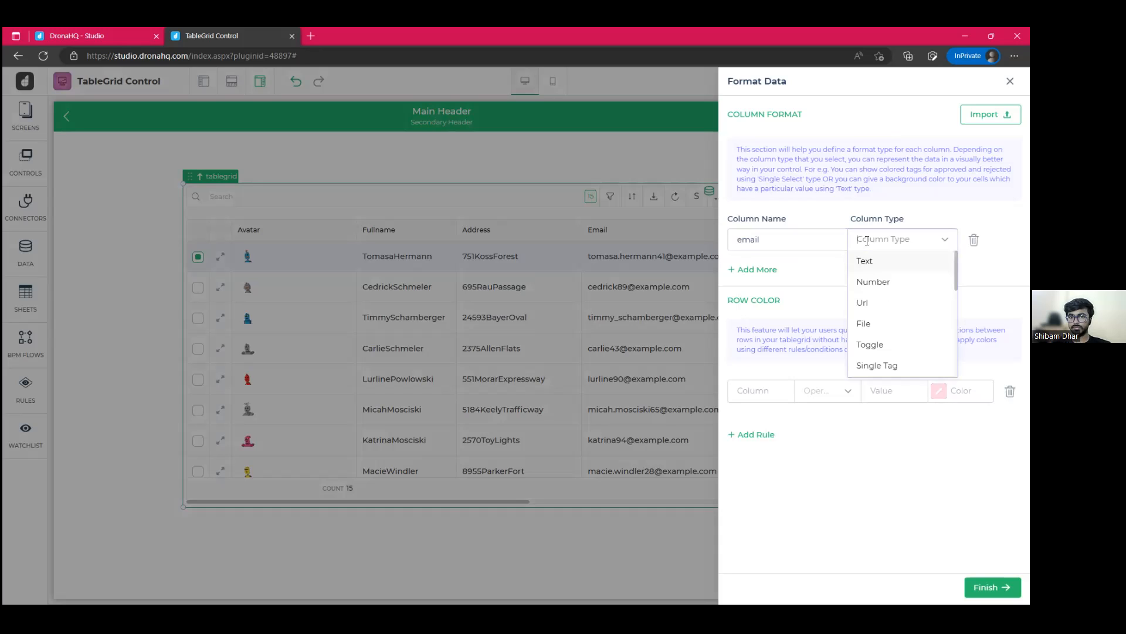
{"action": "scroll", "coordinate": [879, 349], "scroll_direction": "down", "scroll_amount": 2}
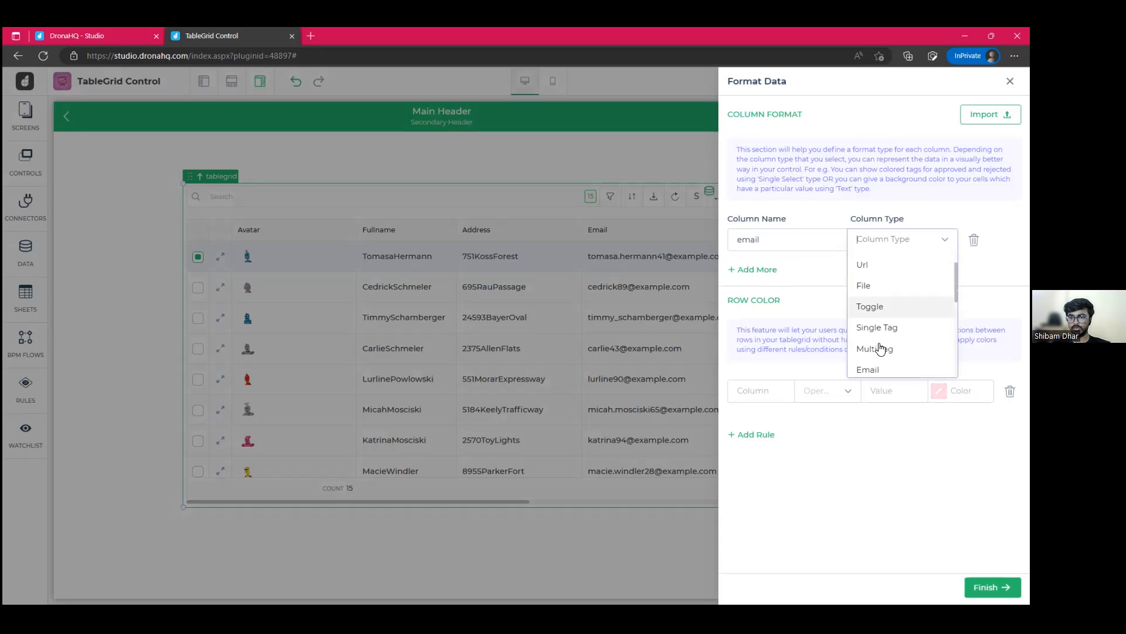
{"action": "left_click", "coordinate": [872, 360]}
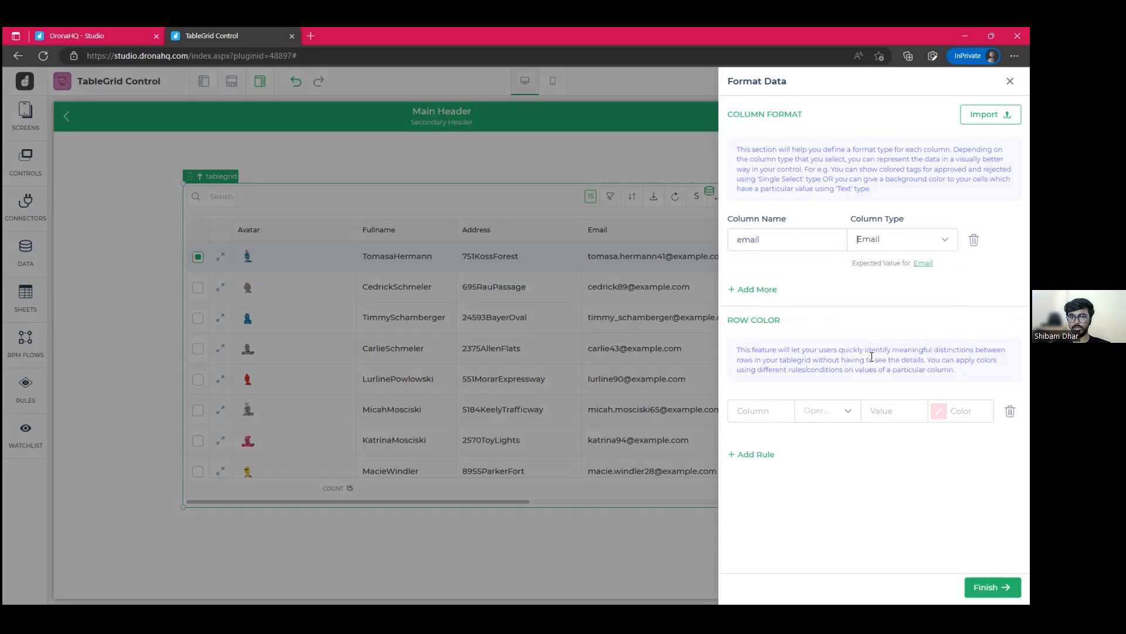
{"action": "left_click", "coordinate": [767, 291]}
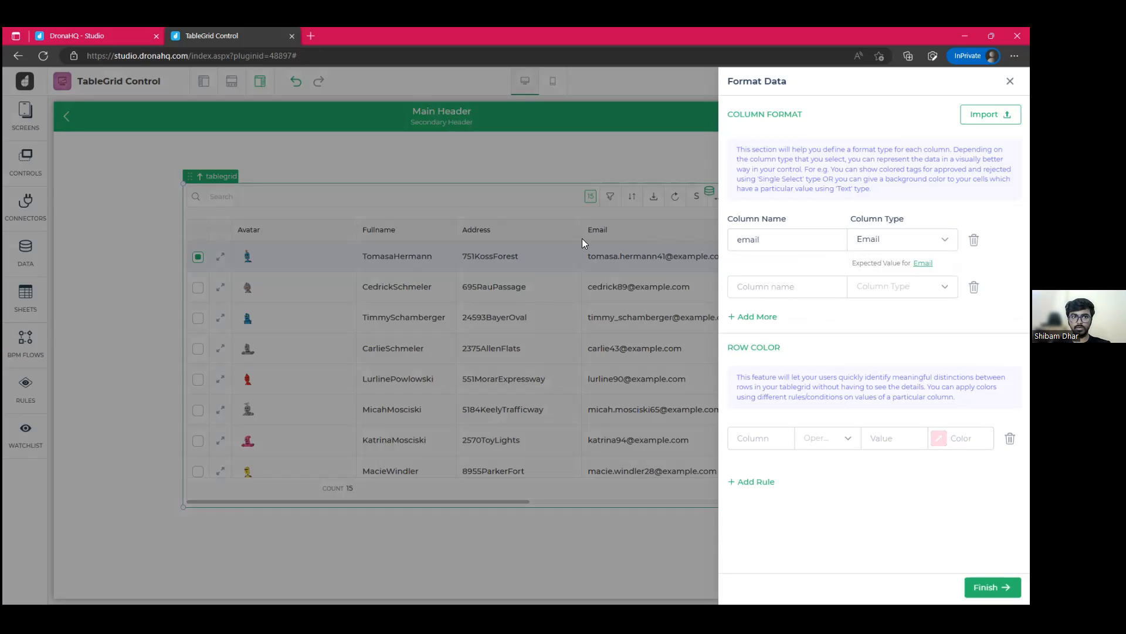
{"action": "left_click", "coordinate": [778, 288]}
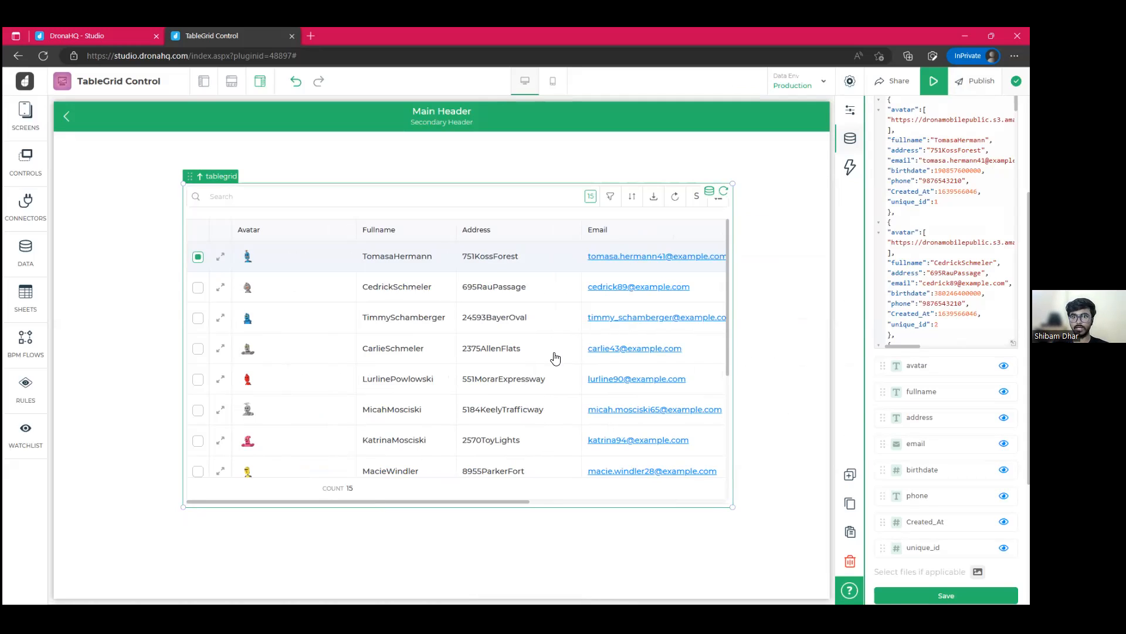
Step: Shift the table grid slightly to the left on the canvas
{"action": "mouse_move", "coordinate": [541, 359]}
{"action": "left_mouse_down"}
{"action": "mouse_move", "coordinate": [510, 357]}
{"action": "mouse_move", "coordinate": [534, 343]}
{"action": "left_mouse_up"}
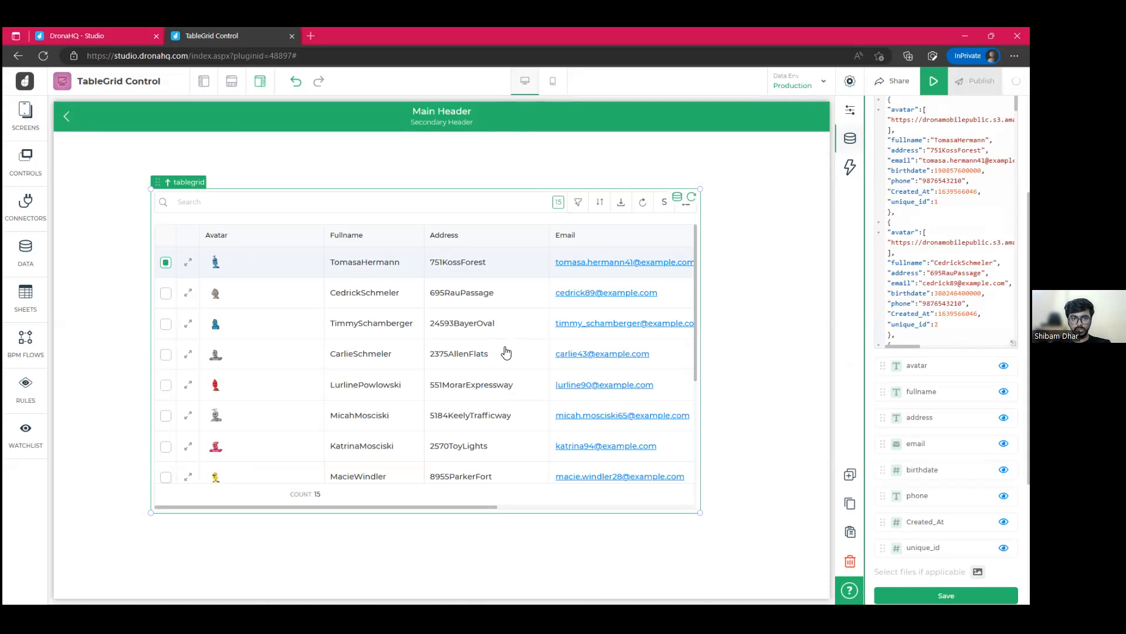
{"action": "scroll", "coordinate": [573, 309], "scroll_direction": "right", "scroll_amount": 3}
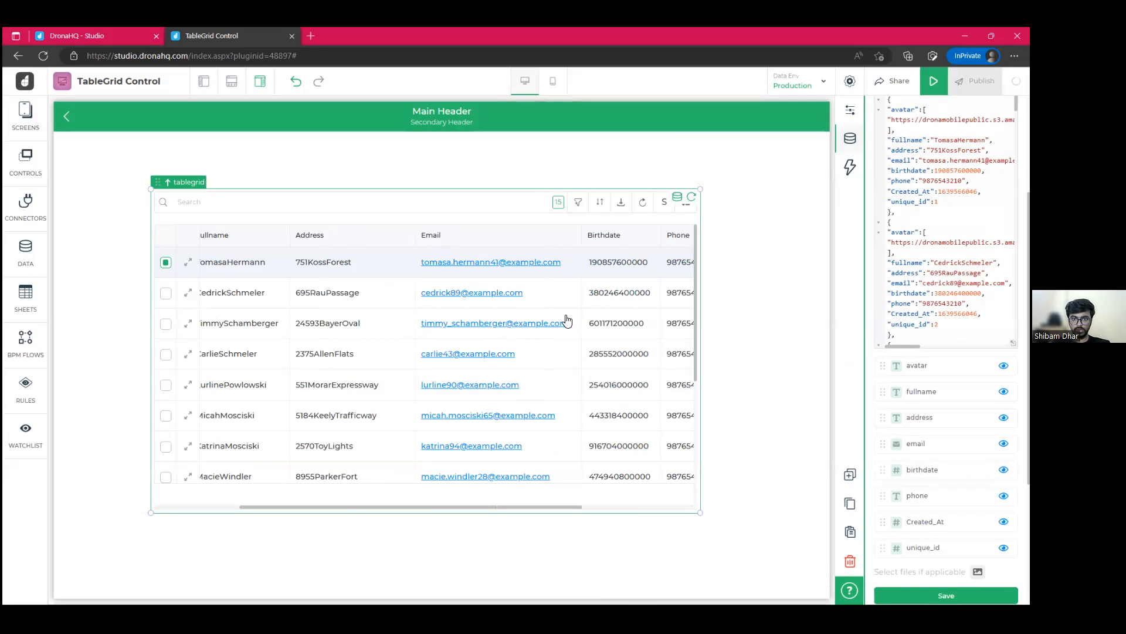
{"action": "scroll", "coordinate": [575, 317], "scroll_direction": "right", "scroll_amount": 3}
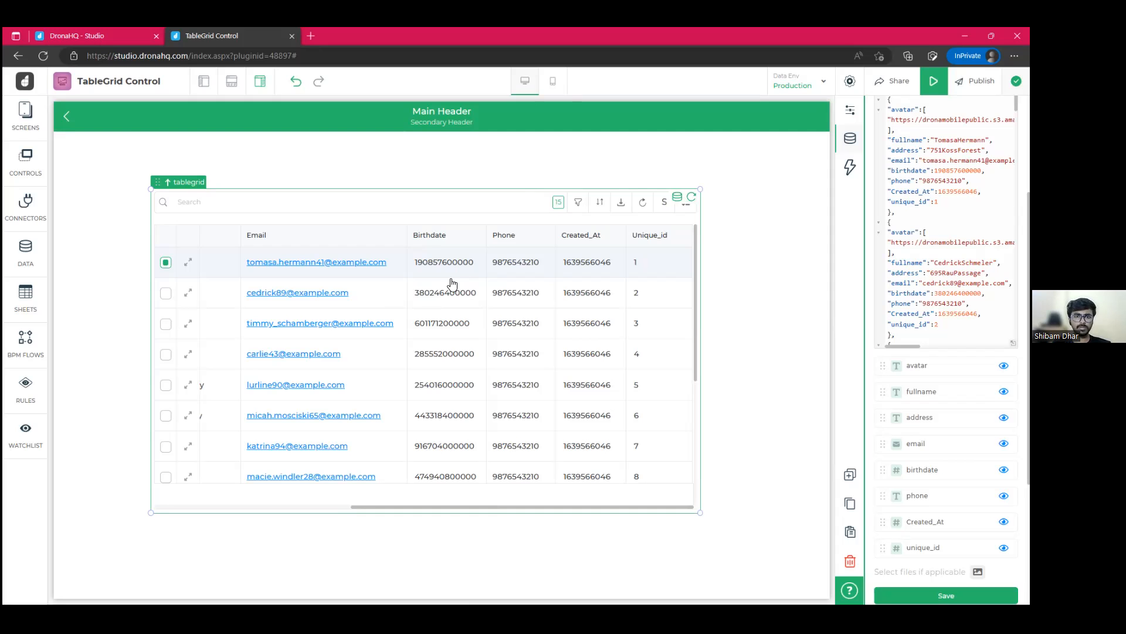
Step: Reopen the grid's data formatting and assign the second column format entry to the birthdate column
{"action": "scroll", "coordinate": [944, 469], "scroll_direction": "down", "scroll_amount": 4}
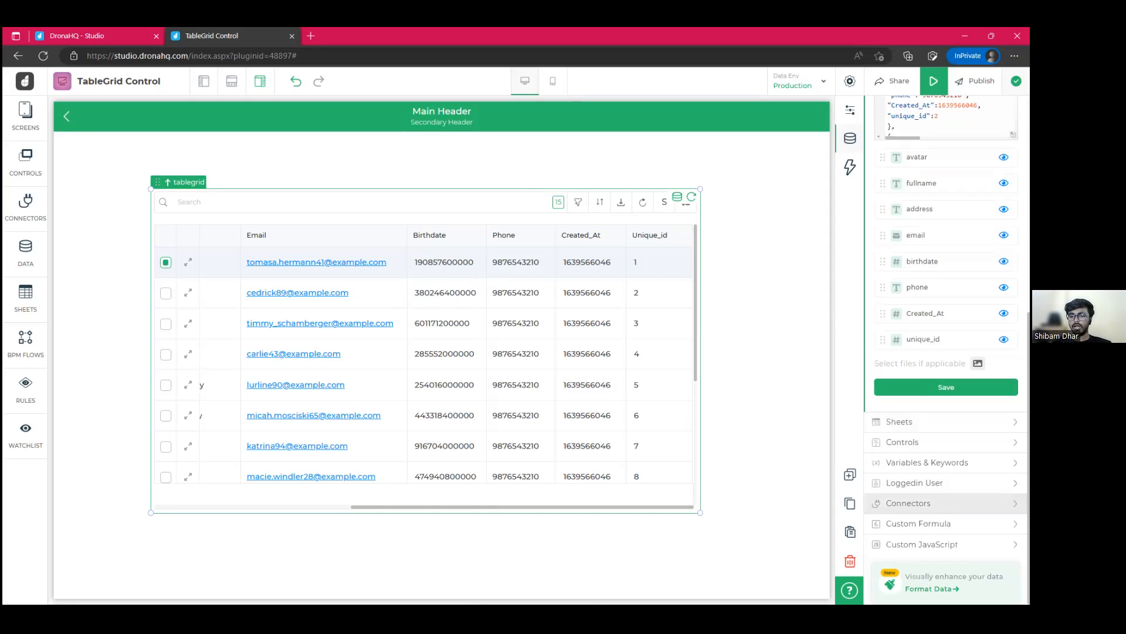
{"action": "left_click", "coordinate": [931, 589]}
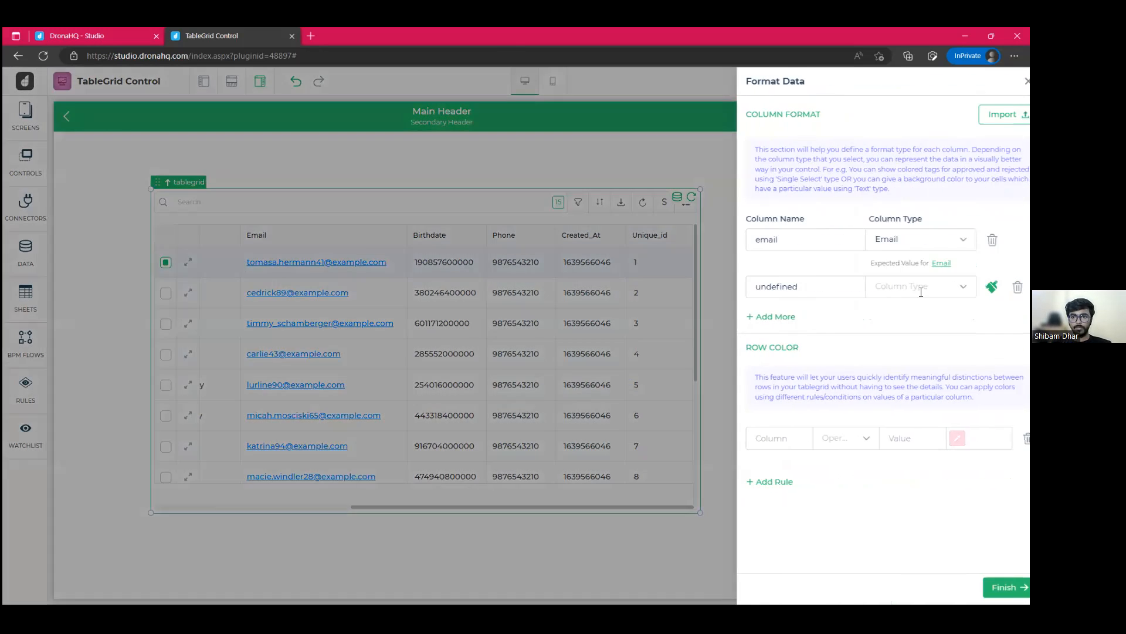
{"action": "left_click", "coordinate": [915, 288]}
{"action": "left_click", "coordinate": [783, 287]}
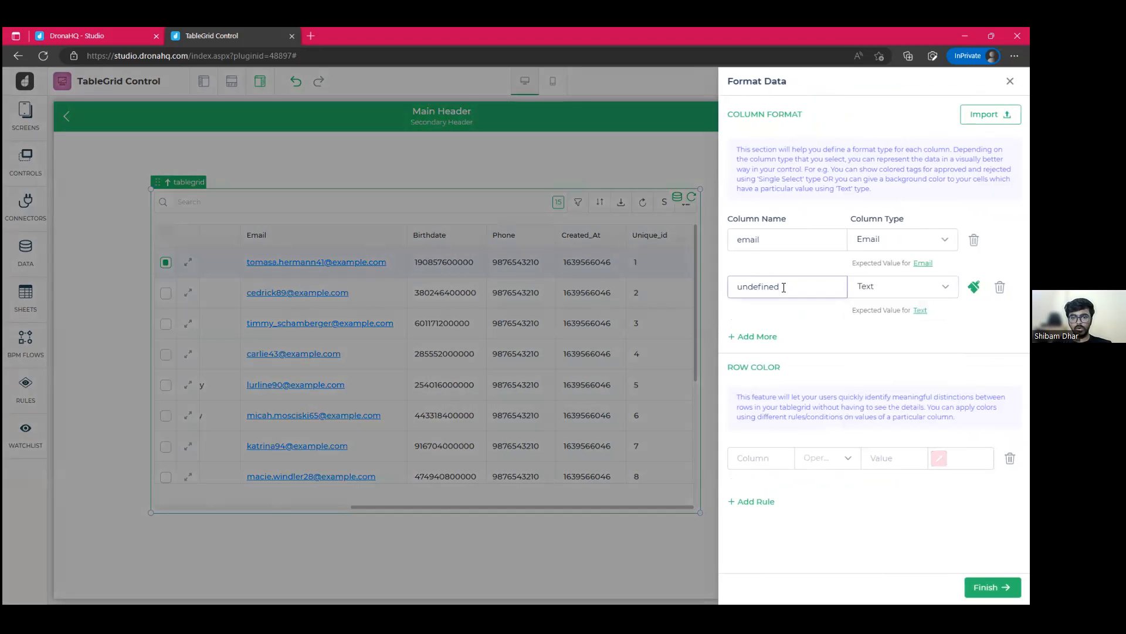
{"action": "key", "text": "ctrl+a"}
{"action": "key", "text": "BackSpace"}
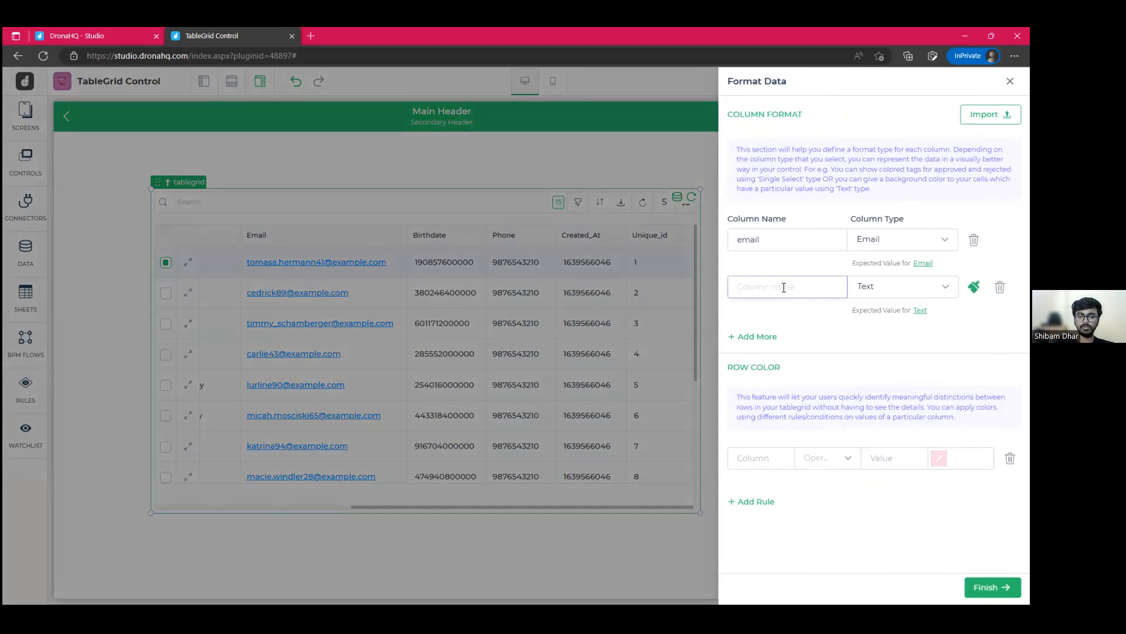
{"action": "type", "text": "n"}
{"action": "key", "text": "BackSpace"}
{"action": "type", "text": "bi"}
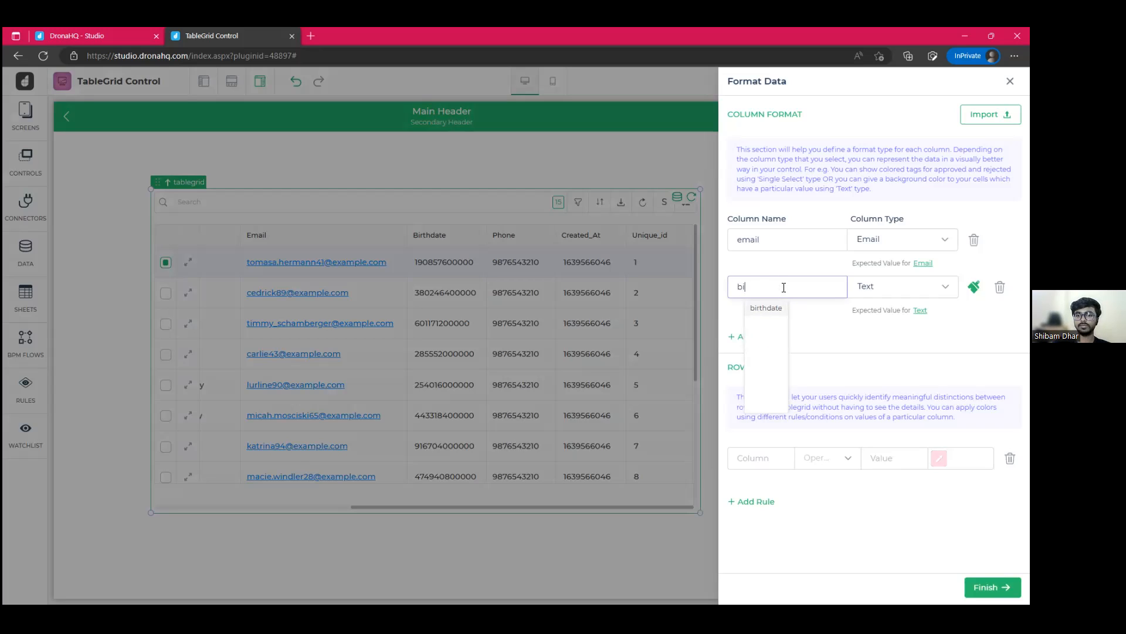
{"action": "left_click", "coordinate": [764, 311]}
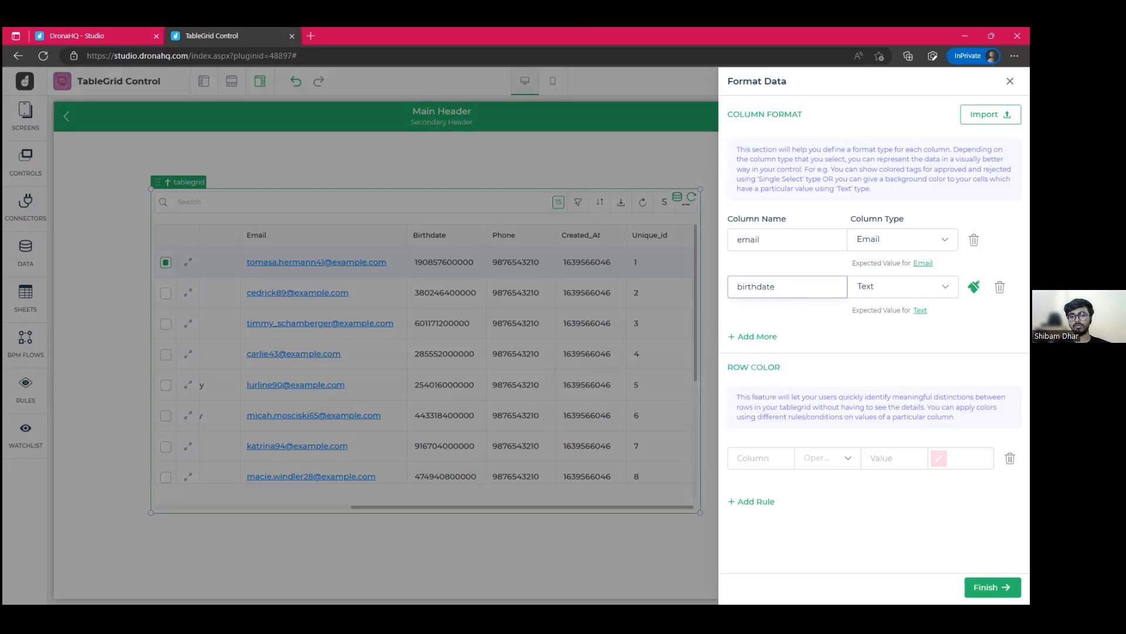
Step: Set the birthdate column's type to Date and apply the formatting to the grid
{"action": "left_click", "coordinate": [902, 286]}
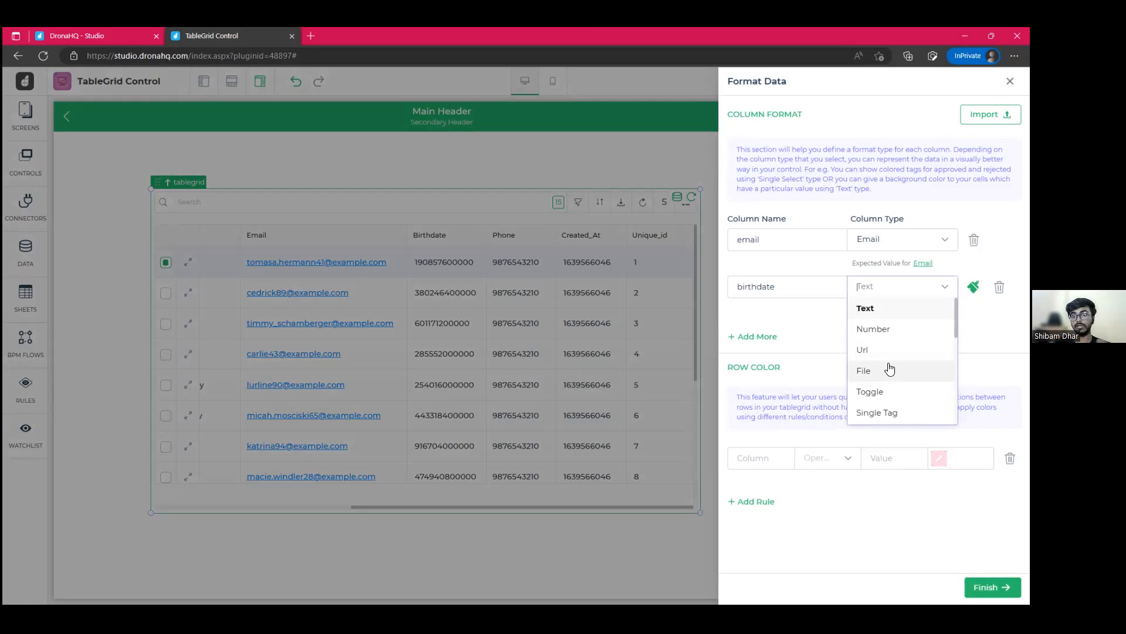
{"action": "scroll", "coordinate": [891, 366], "scroll_direction": "down", "scroll_amount": 1}
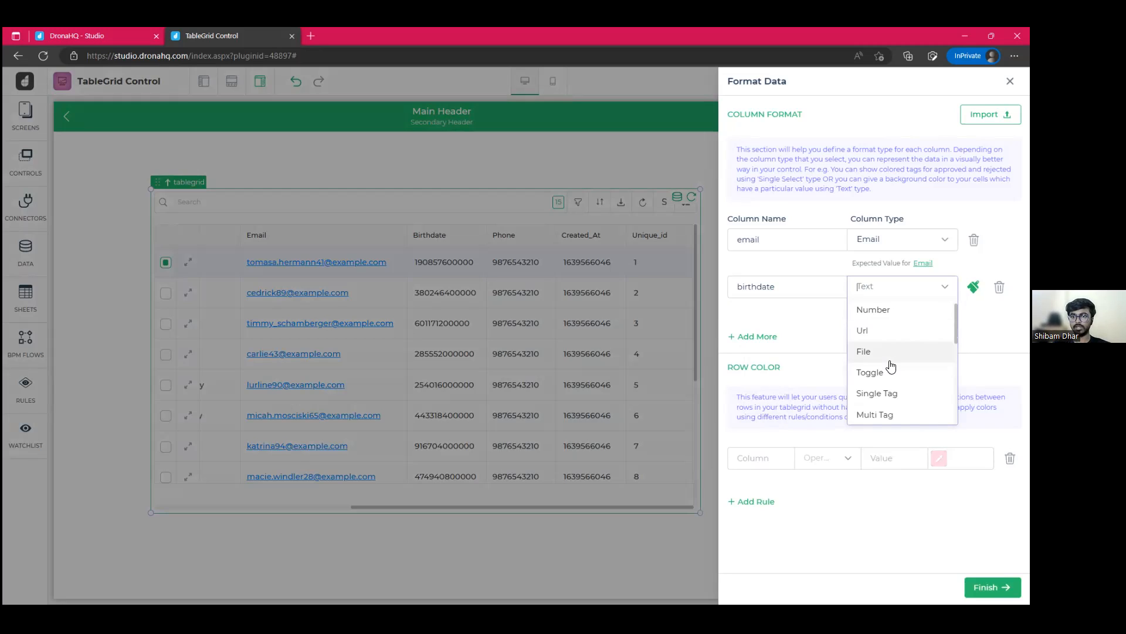
{"action": "scroll", "coordinate": [890, 366], "scroll_direction": "down", "scroll_amount": 2}
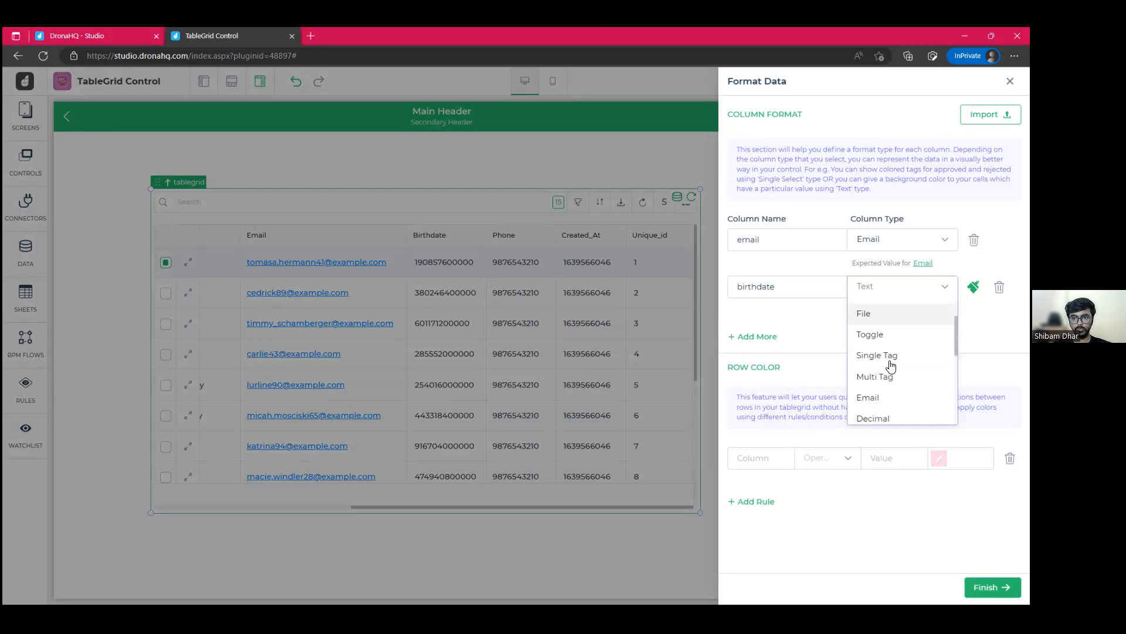
{"action": "scroll", "coordinate": [889, 373], "scroll_direction": "down", "scroll_amount": 4}
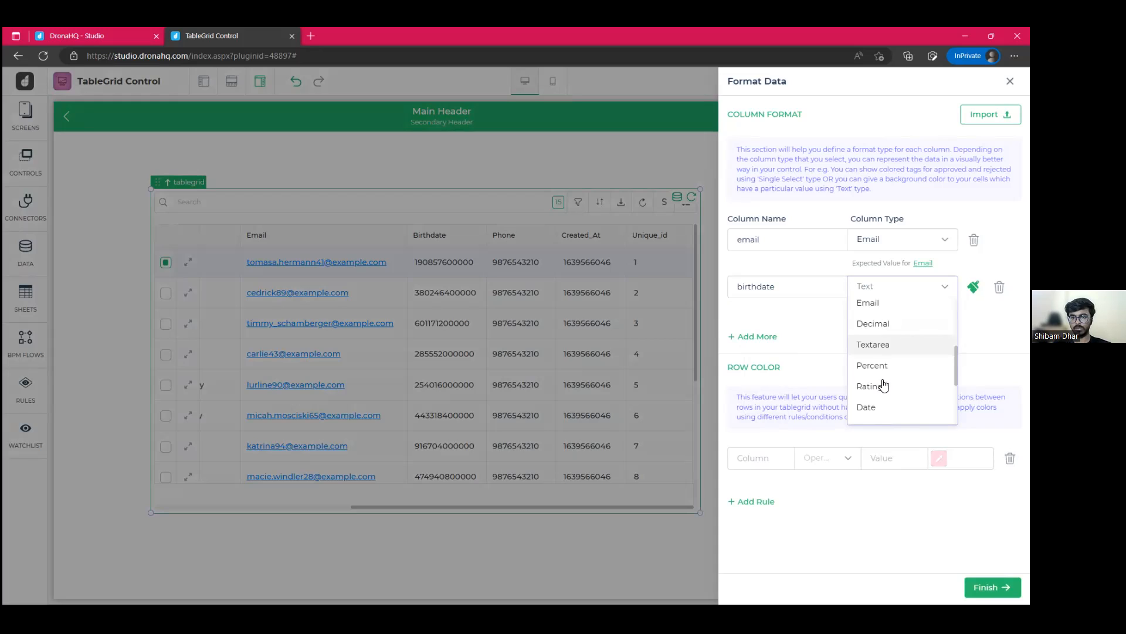
{"action": "left_click", "coordinate": [883, 406]}
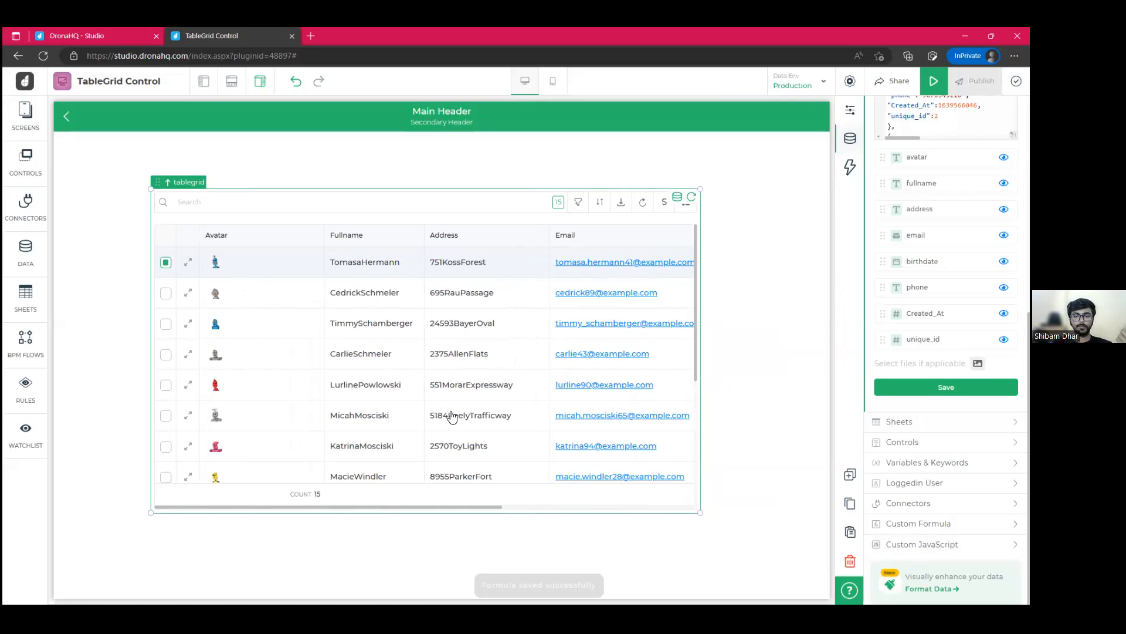
{"action": "scroll", "coordinate": [451, 417], "scroll_direction": "right", "scroll_amount": 5}
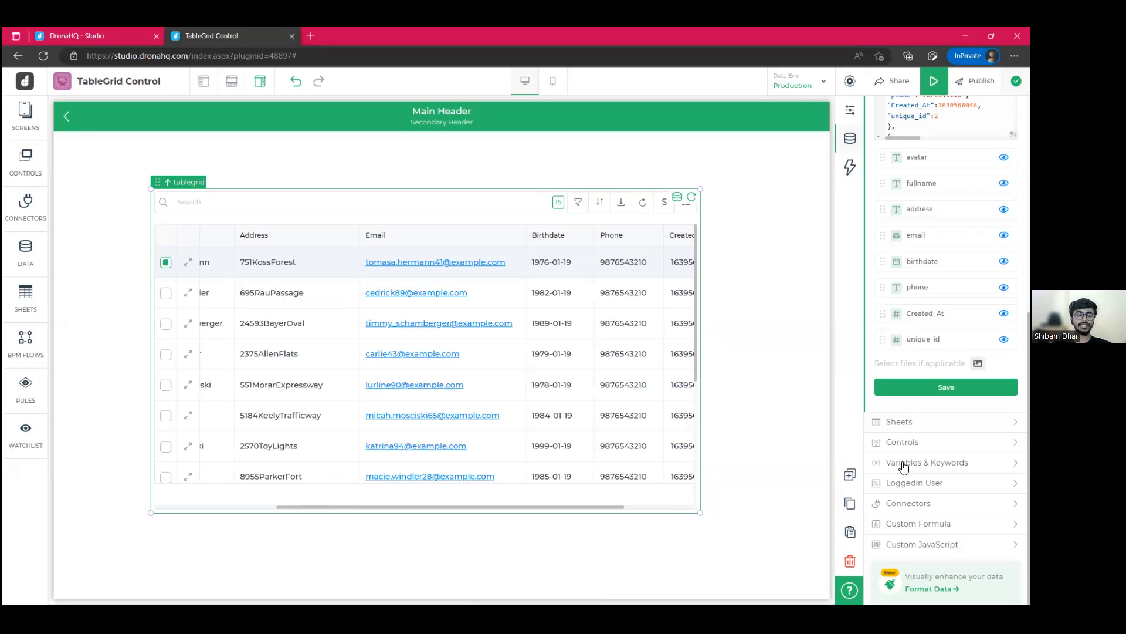
Step: Review the column types available for birthdate in the data formatting, keeping Date
{"action": "left_click", "coordinate": [931, 588]}
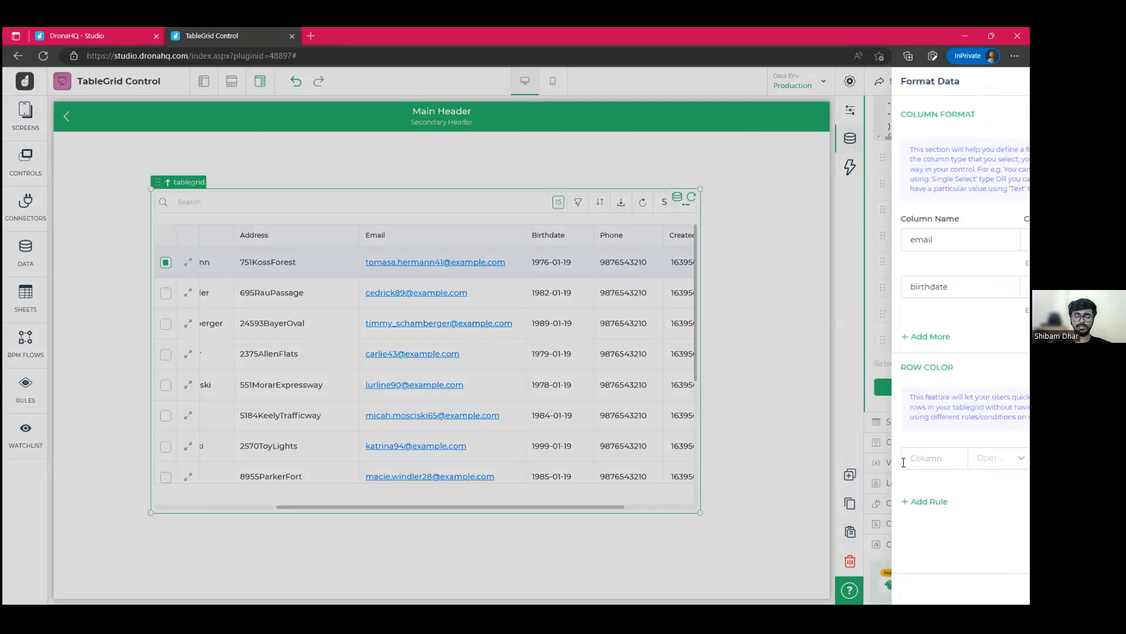
{"action": "left_click", "coordinate": [915, 286]}
{"action": "scroll", "coordinate": [901, 358], "scroll_direction": "down", "scroll_amount": 3}
{"action": "scroll", "coordinate": [894, 407], "scroll_direction": "up", "scroll_amount": 3}
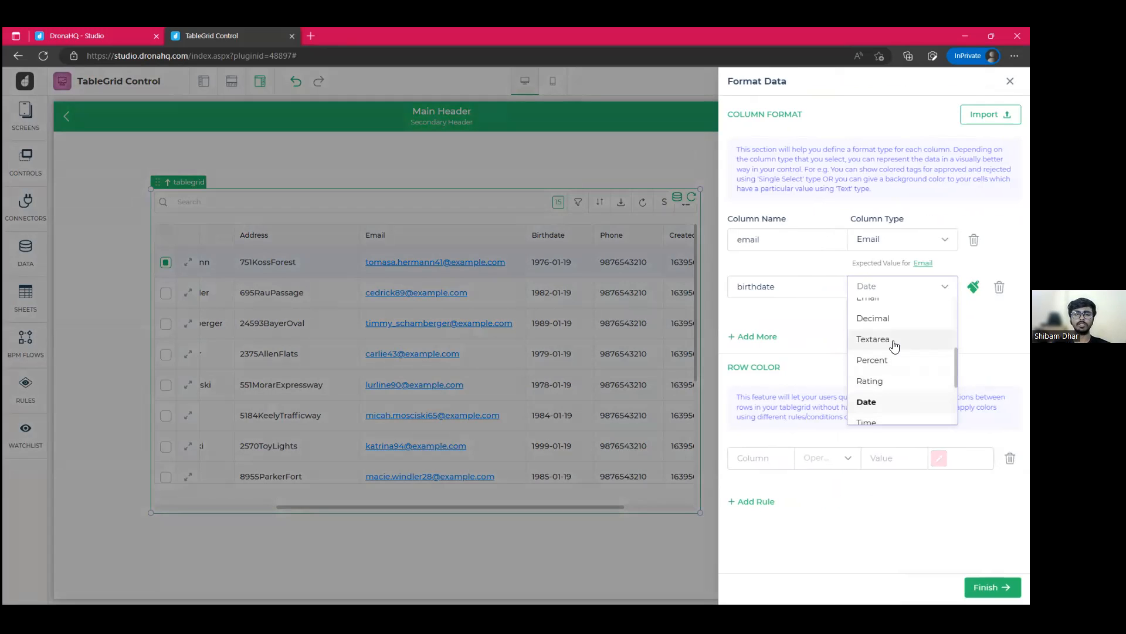
{"action": "left_click", "coordinate": [898, 286]}
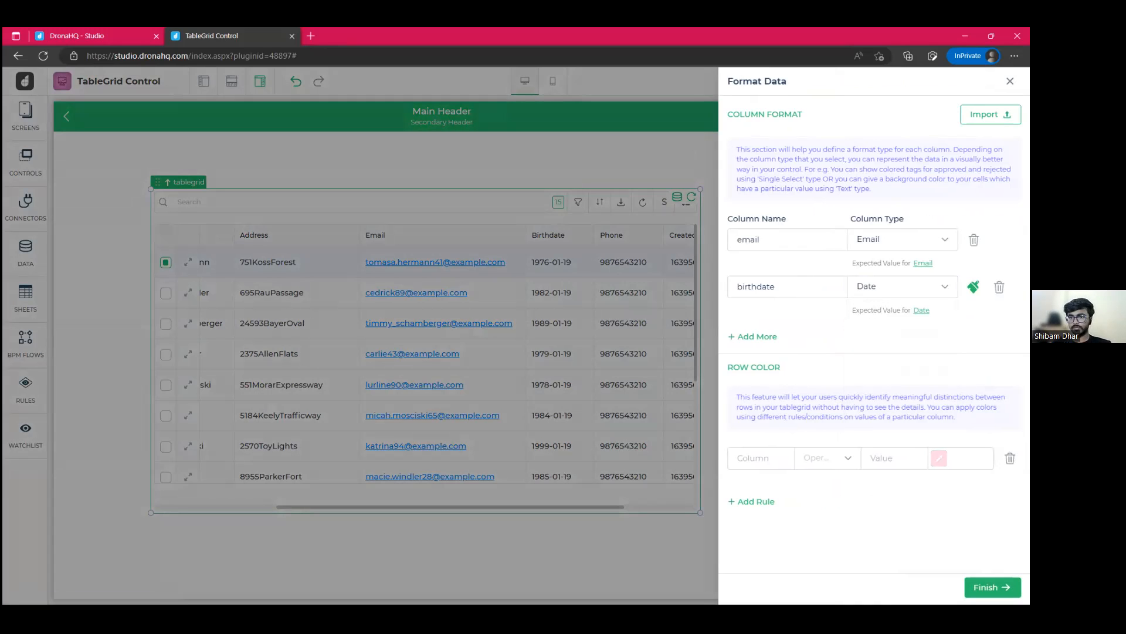
{"action": "left_click", "coordinate": [992, 587]}
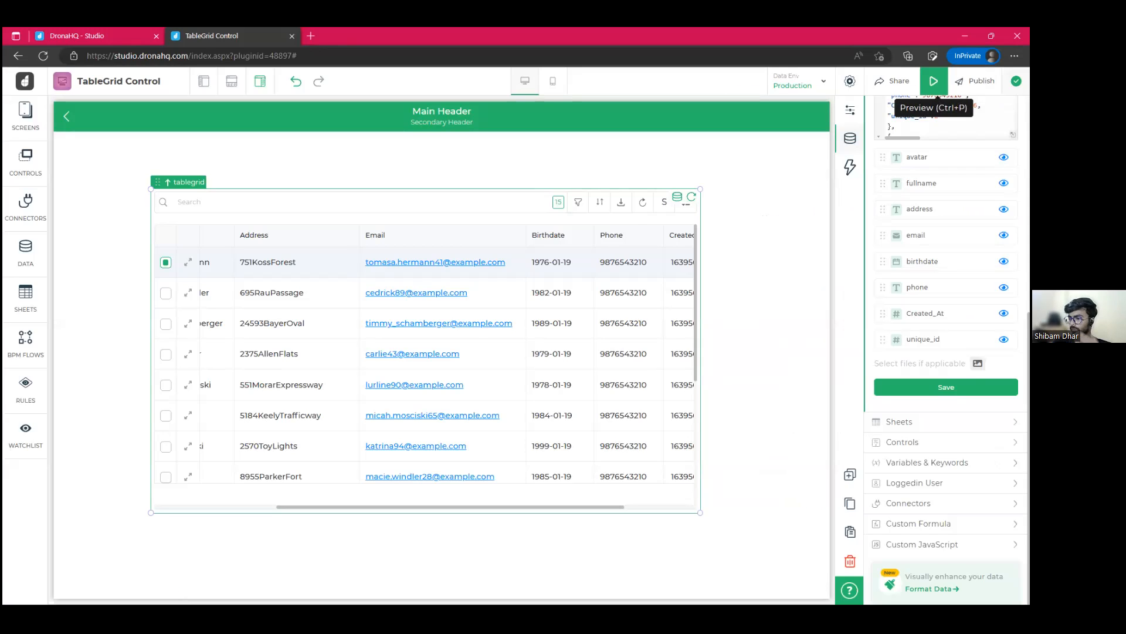
Step: Preview the app and set the birthdate column's footer calculation to Latest date
{"action": "left_click", "coordinate": [935, 88]}
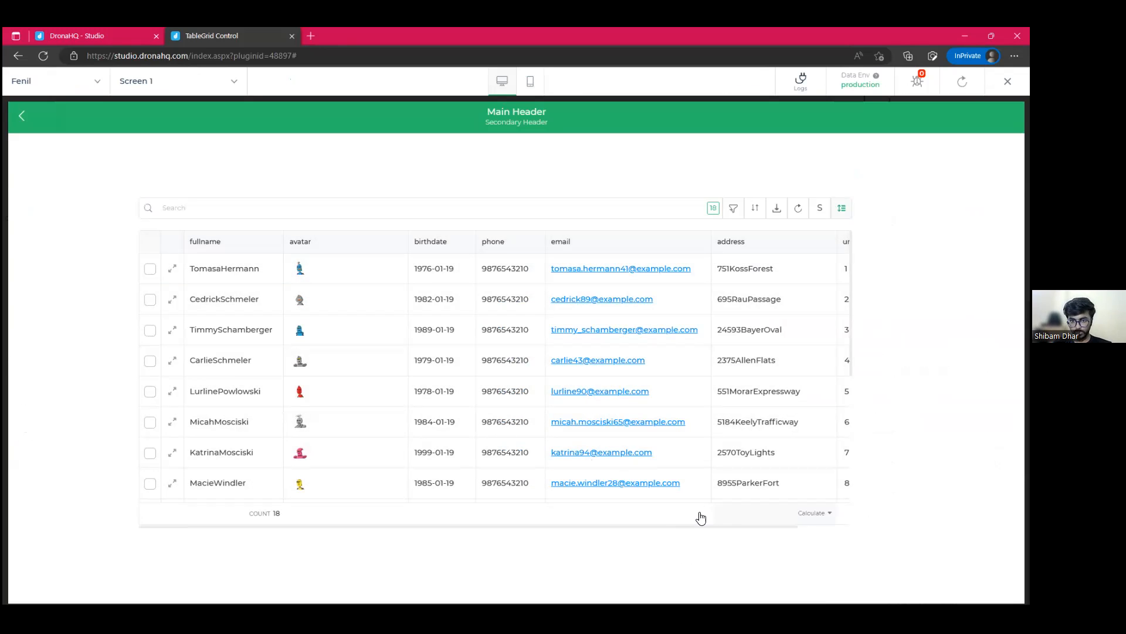
{"action": "left_click", "coordinate": [462, 514]}
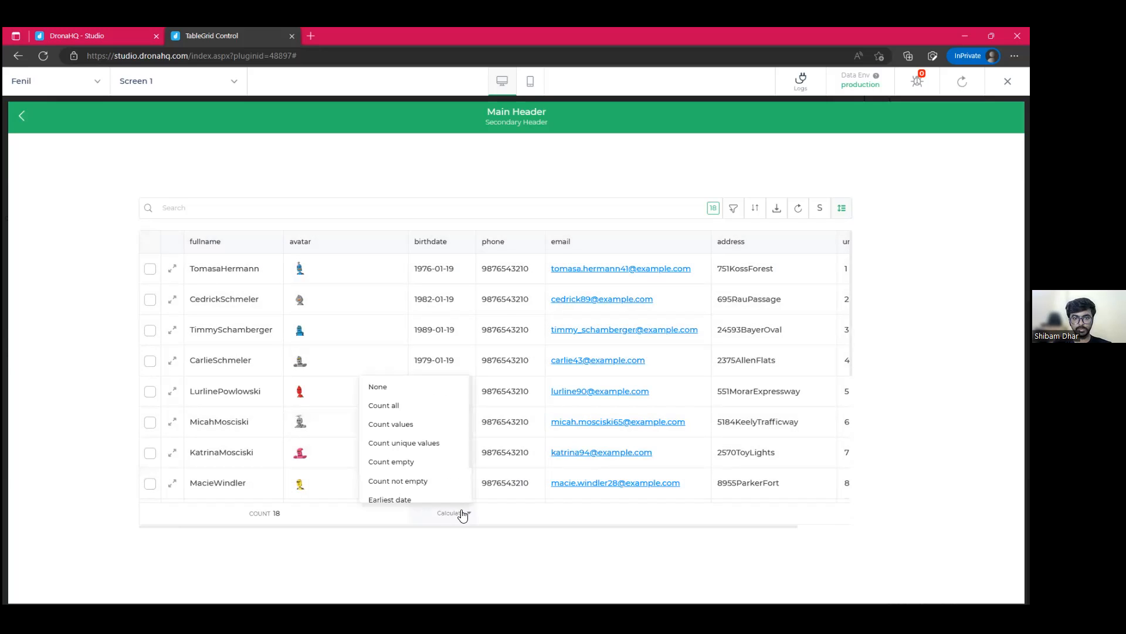
{"action": "scroll", "coordinate": [420, 451], "scroll_direction": "down", "scroll_amount": 1}
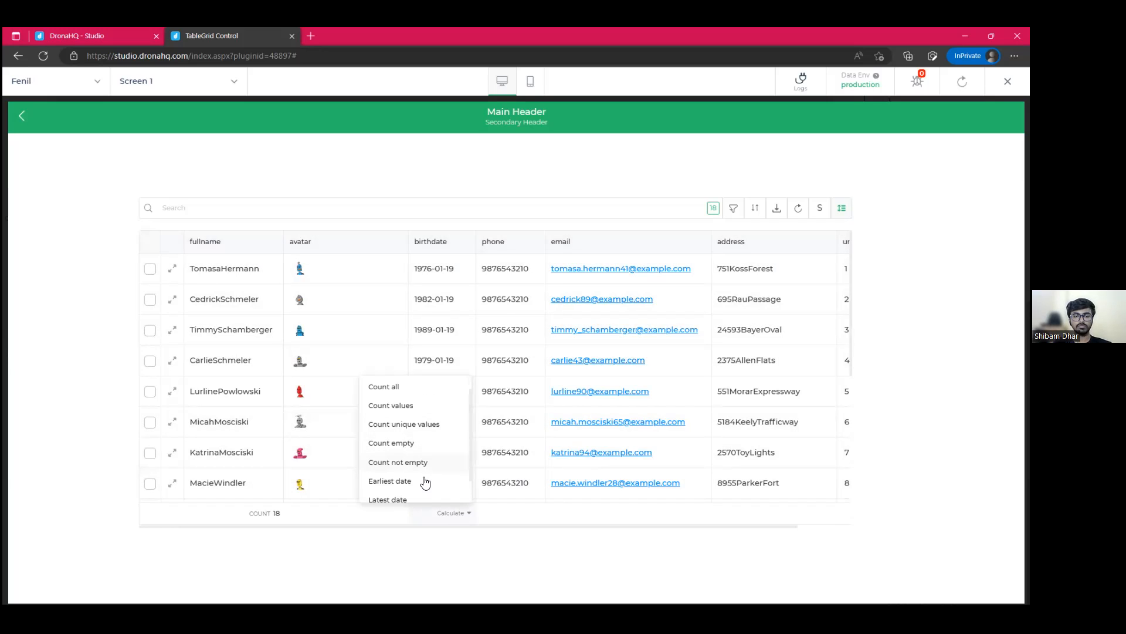
{"action": "scroll", "coordinate": [418, 487], "scroll_direction": "down", "scroll_amount": 1}
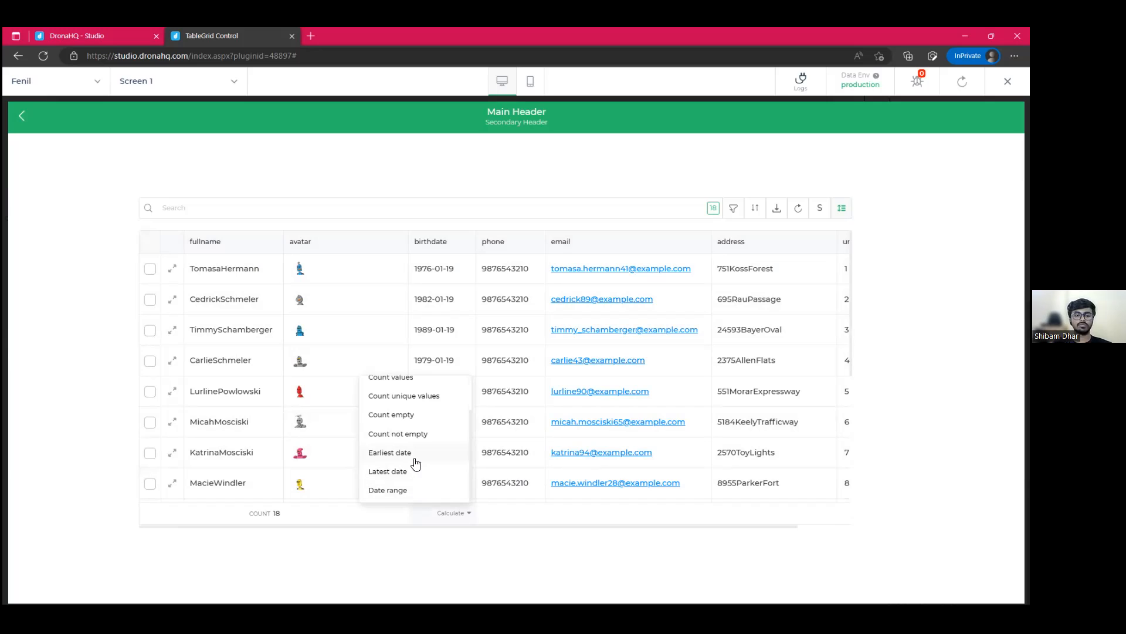
{"action": "left_click", "coordinate": [409, 473]}
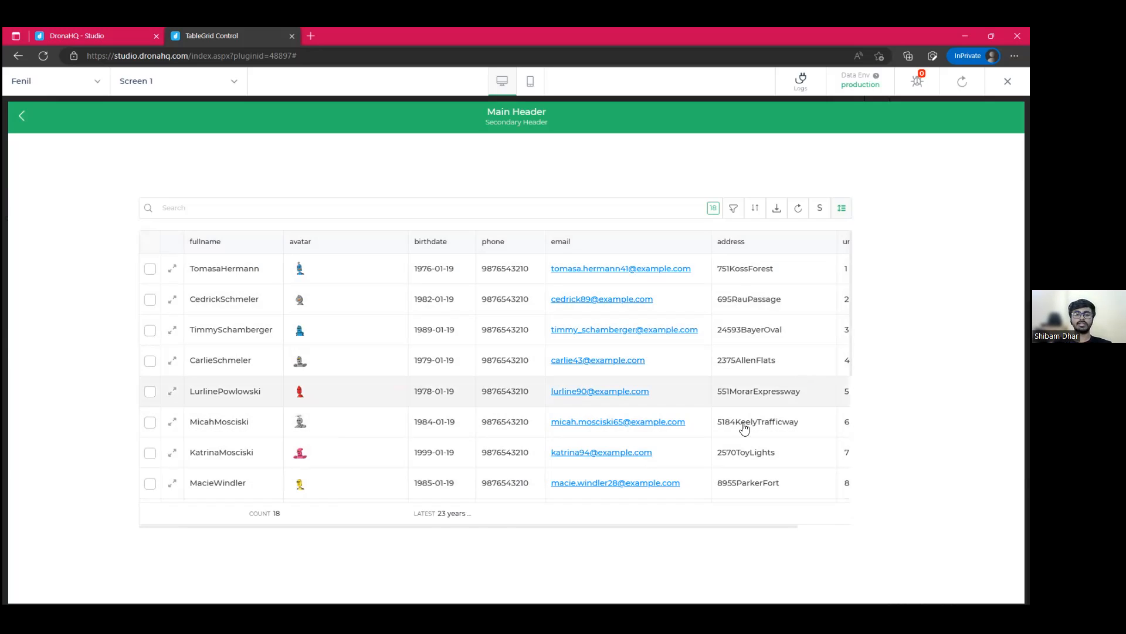
Step: Change the birthdate column's footer calculation to Date range and open the first row's detailed view
{"action": "left_click", "coordinate": [452, 518]}
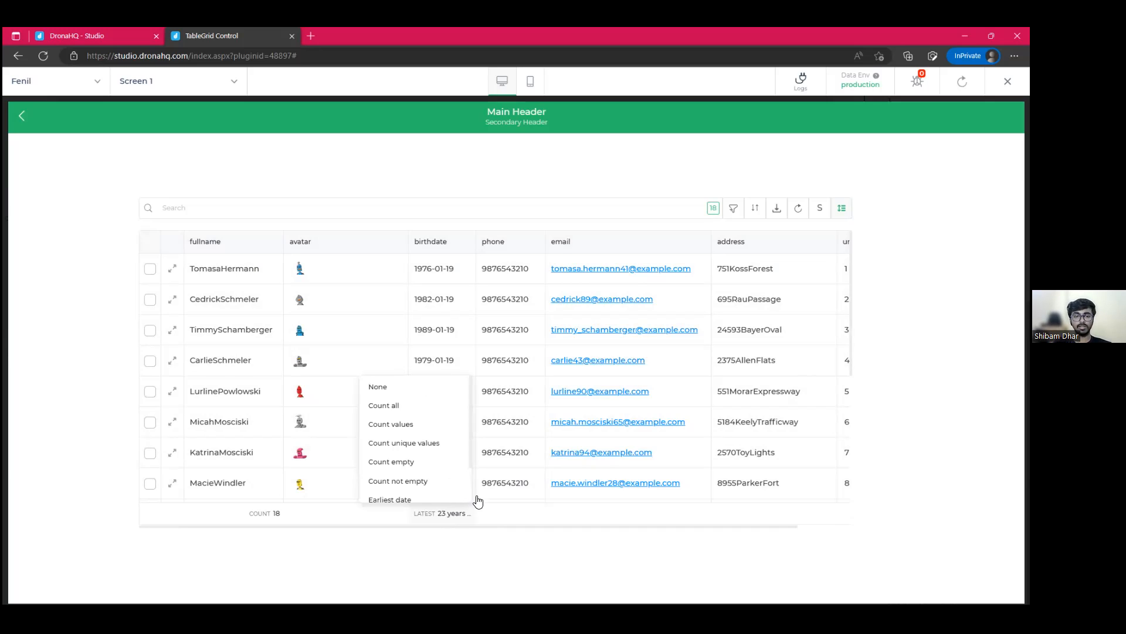
{"action": "scroll", "coordinate": [411, 493], "scroll_direction": "down", "scroll_amount": 2}
{"action": "left_click", "coordinate": [437, 497]}
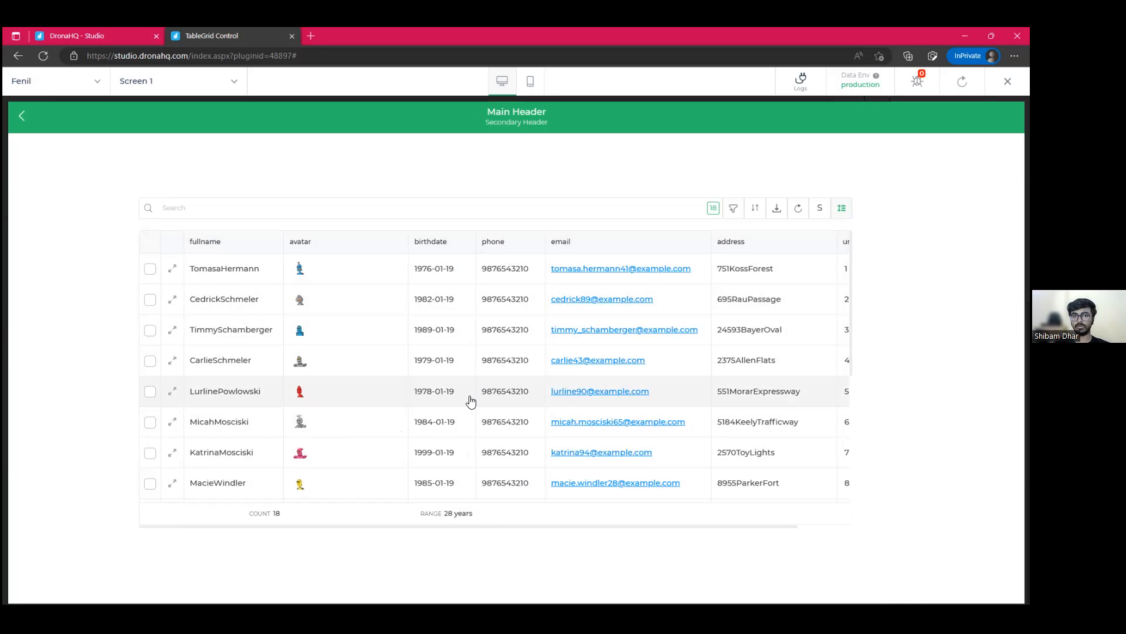
{"action": "left_click", "coordinate": [174, 274]}
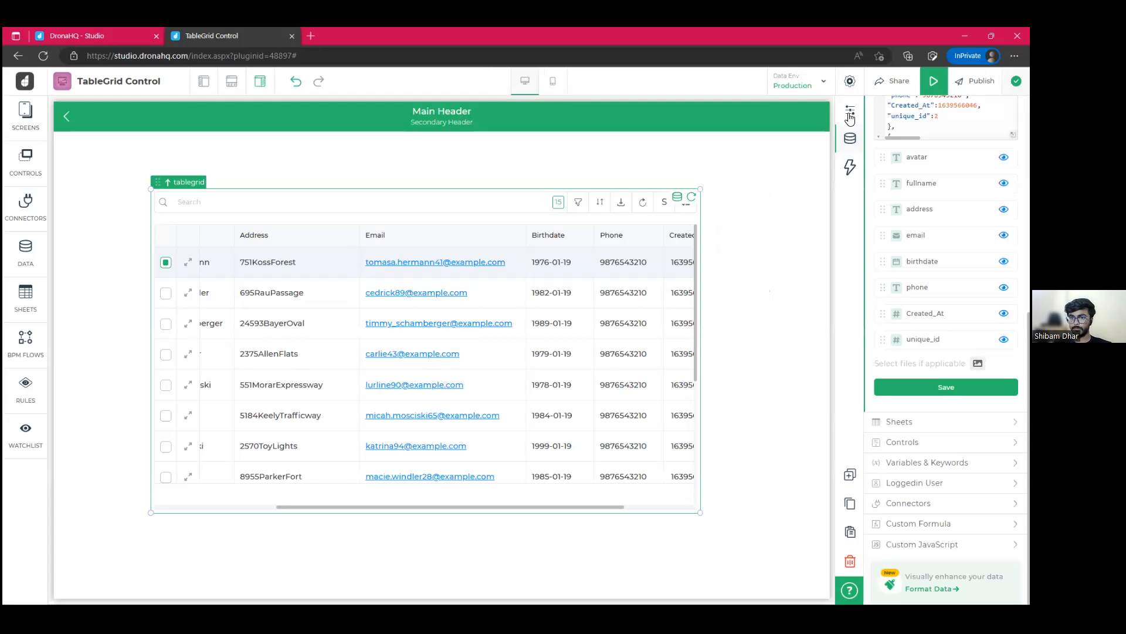
Step: Freeze the table grid's first two columns by setting Freeze columns to 2, and check the horizontal scrolling
{"action": "left_click", "coordinate": [849, 111]}
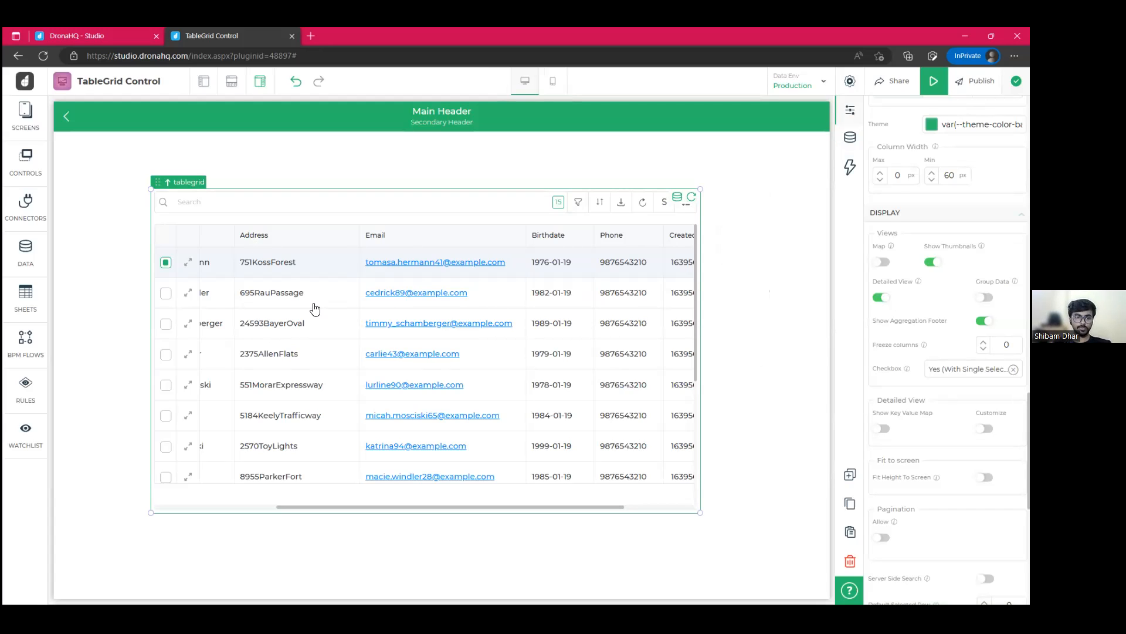
{"action": "scroll", "coordinate": [315, 308], "scroll_direction": "left", "scroll_amount": 5}
{"action": "scroll", "coordinate": [315, 308], "scroll_direction": "right", "scroll_amount": 3}
{"action": "scroll", "coordinate": [315, 308], "scroll_direction": "left", "scroll_amount": 1}
{"action": "scroll", "coordinate": [315, 308], "scroll_direction": "right", "scroll_amount": 6}
{"action": "scroll", "coordinate": [315, 308], "scroll_direction": "left", "scroll_amount": 7}
{"action": "scroll", "coordinate": [315, 308], "scroll_direction": "right", "scroll_amount": 5}
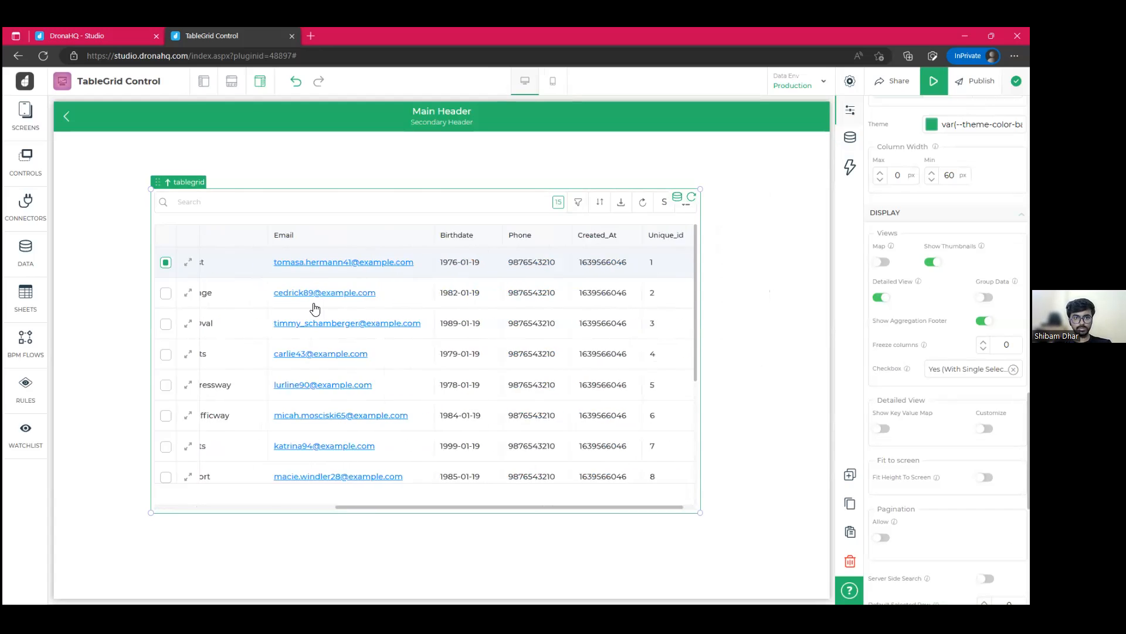
{"action": "scroll", "coordinate": [315, 308], "scroll_direction": "left", "scroll_amount": 2}
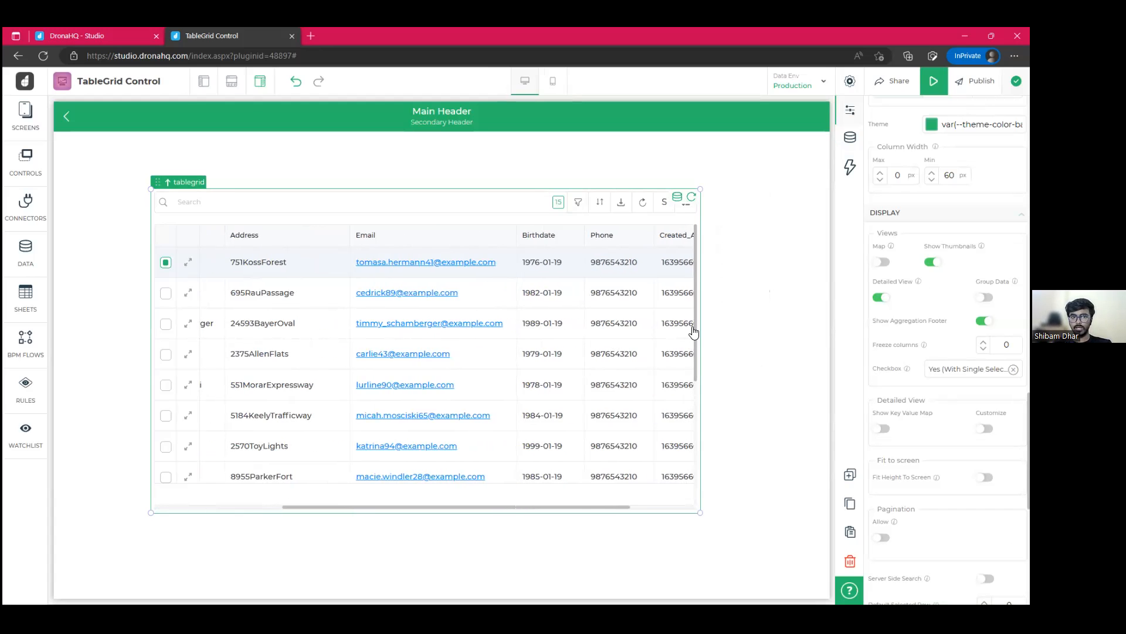
{"action": "scroll", "coordinate": [692, 330], "scroll_direction": "left", "scroll_amount": 4}
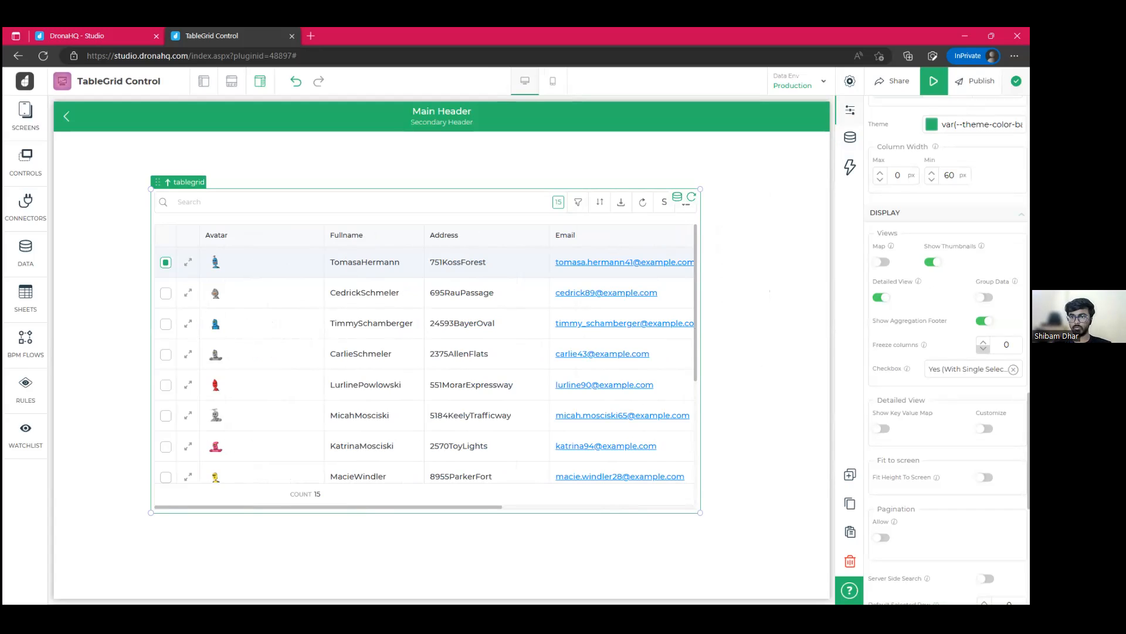
{"action": "left_click", "coordinate": [983, 348]}
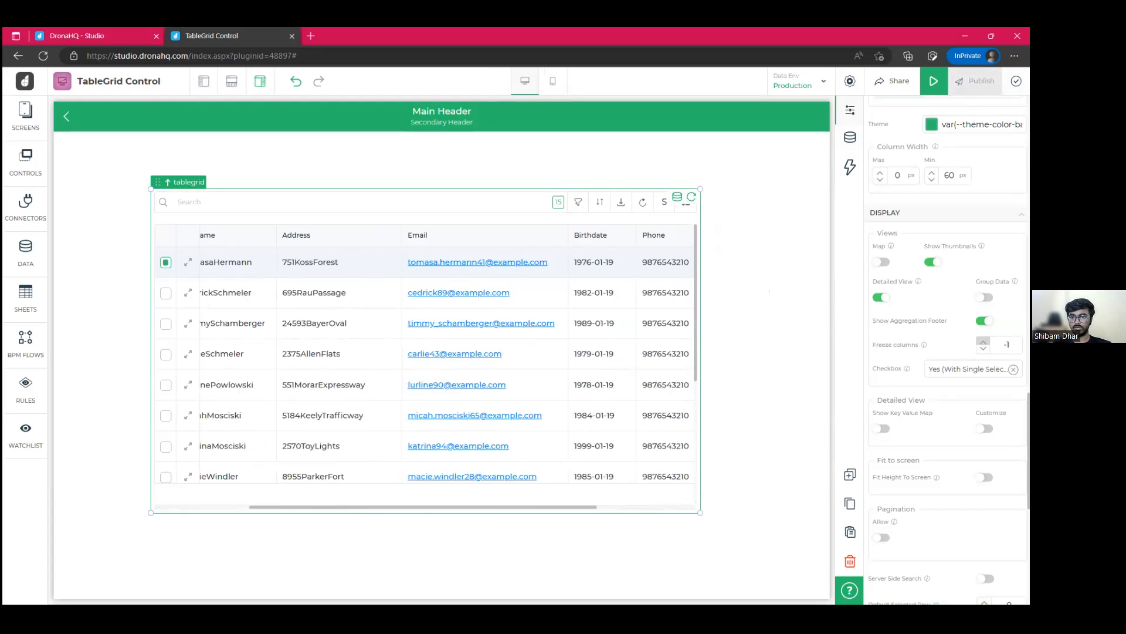
{"action": "left_click", "coordinate": [983, 341]}
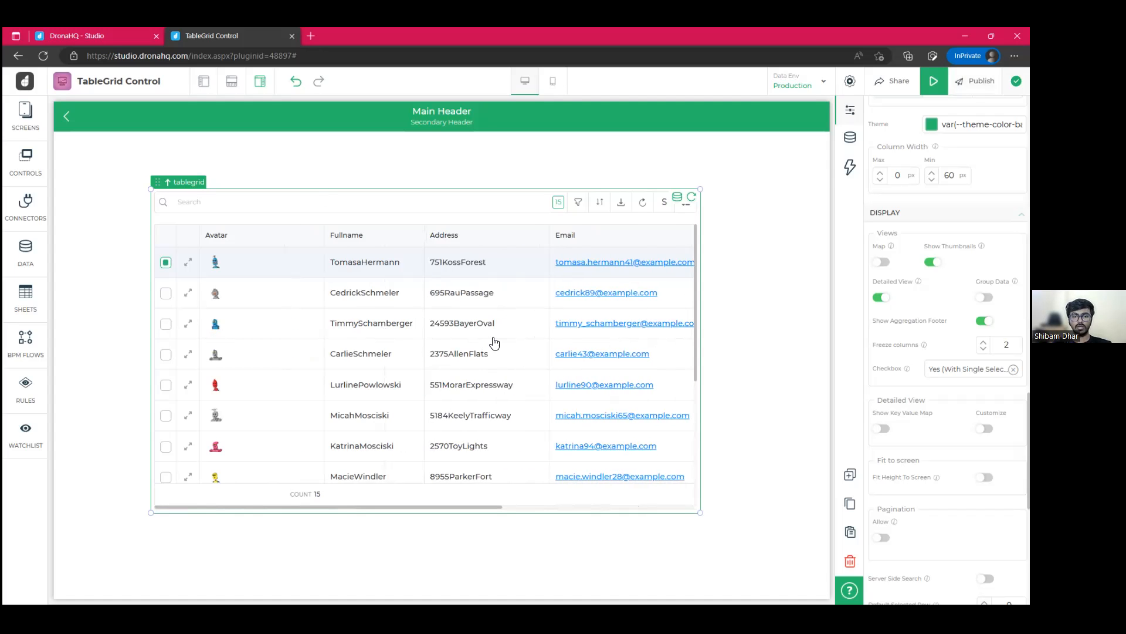
{"action": "scroll", "coordinate": [494, 342], "scroll_direction": "right", "scroll_amount": 5}
{"action": "scroll", "coordinate": [494, 342], "scroll_direction": "left", "scroll_amount": 1}
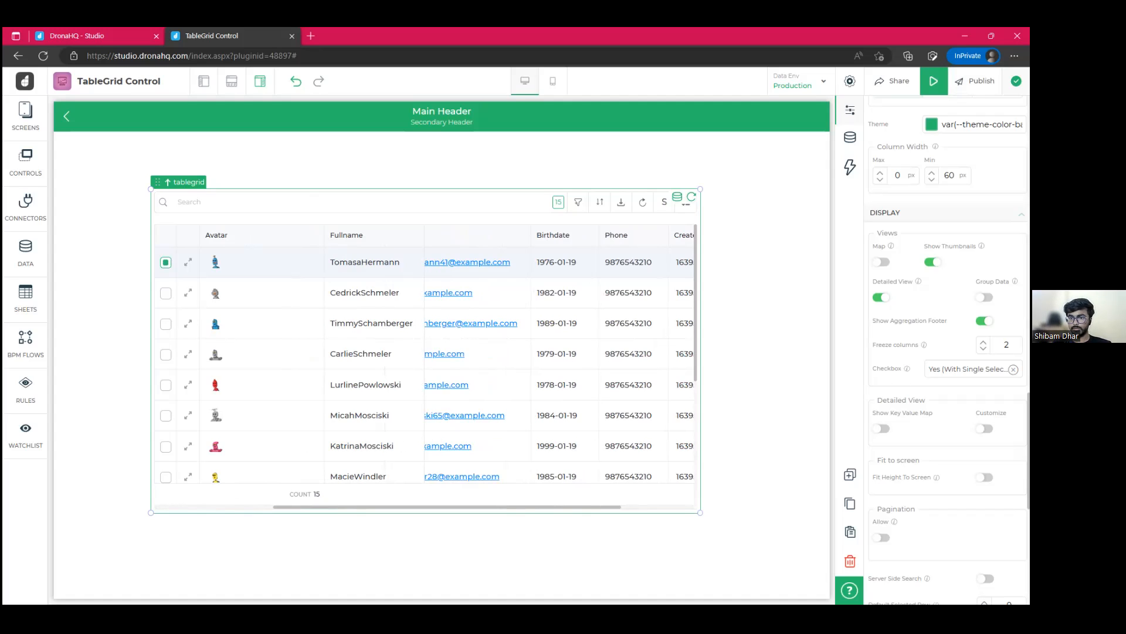
Step: Review the table grid's Checkbox options, keeping Yes (With Single Select)
{"action": "scroll", "coordinate": [901, 292], "scroll_direction": "down", "scroll_amount": 1}
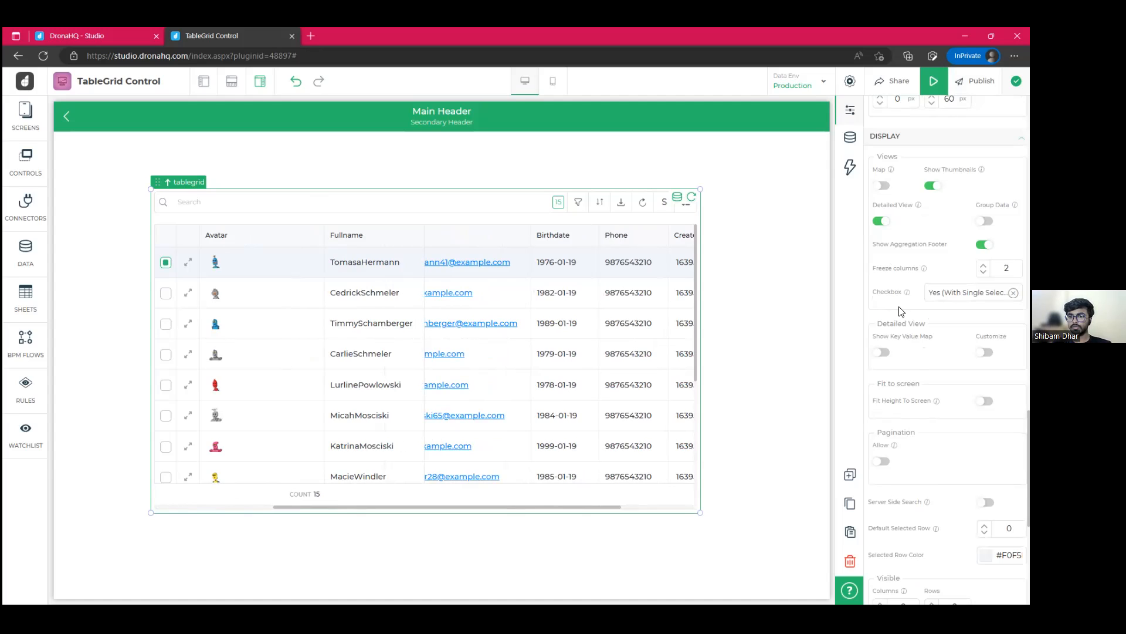
{"action": "left_click", "coordinate": [967, 293]}
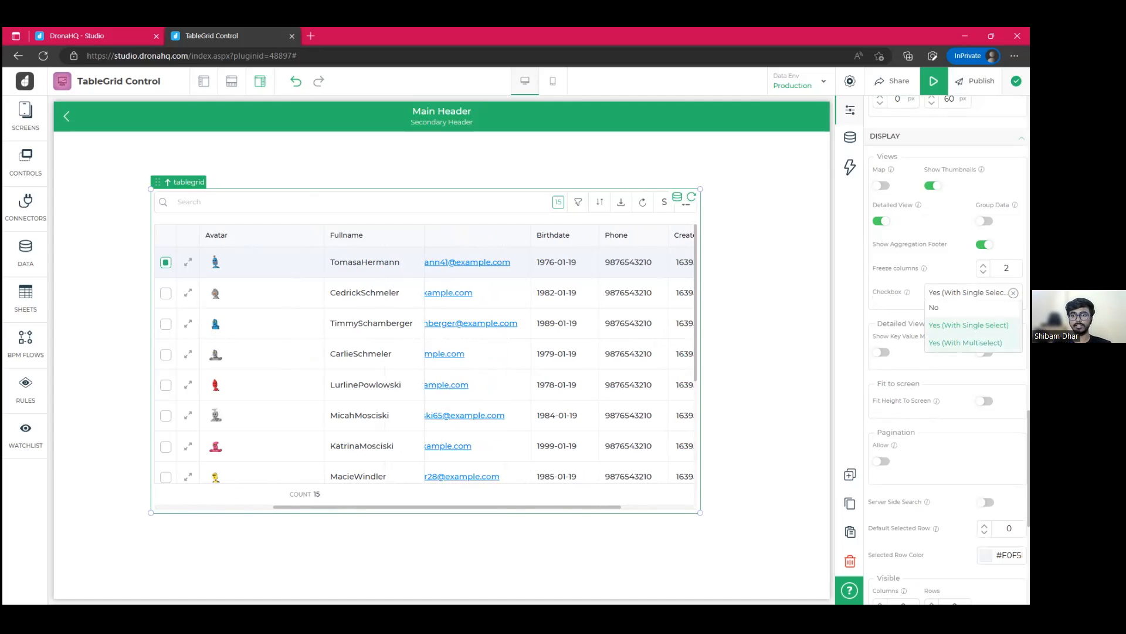
{"action": "left_click", "coordinate": [912, 353]}
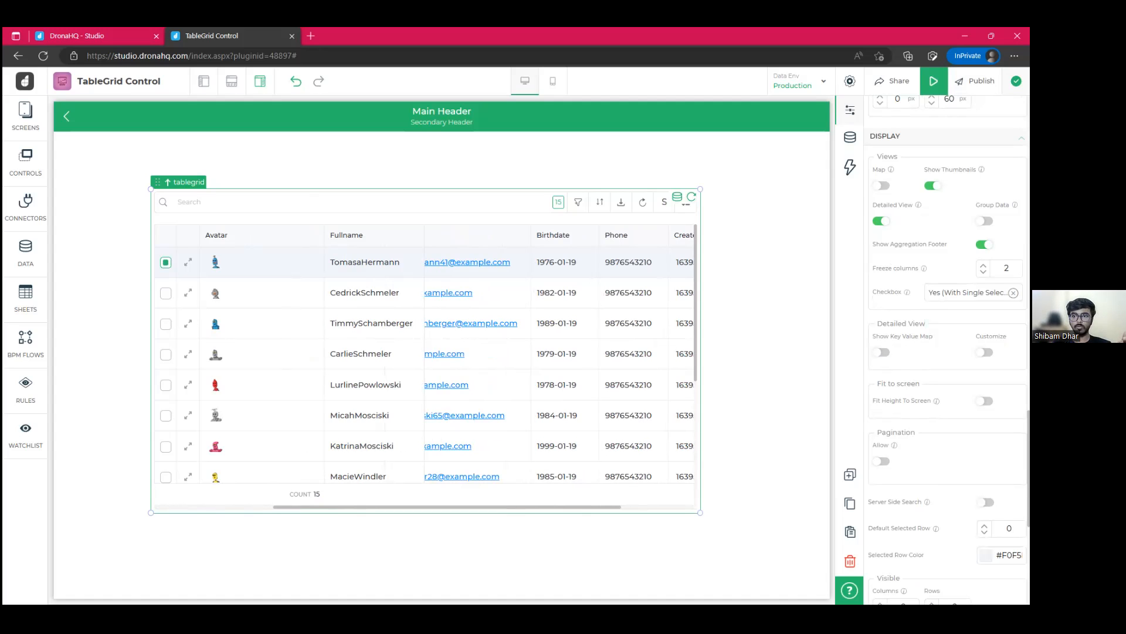
Step: Try customizing the detailed view, look through its selectable columns, and turn Customize back off
{"action": "left_click", "coordinate": [985, 352]}
{"action": "left_click", "coordinate": [944, 388]}
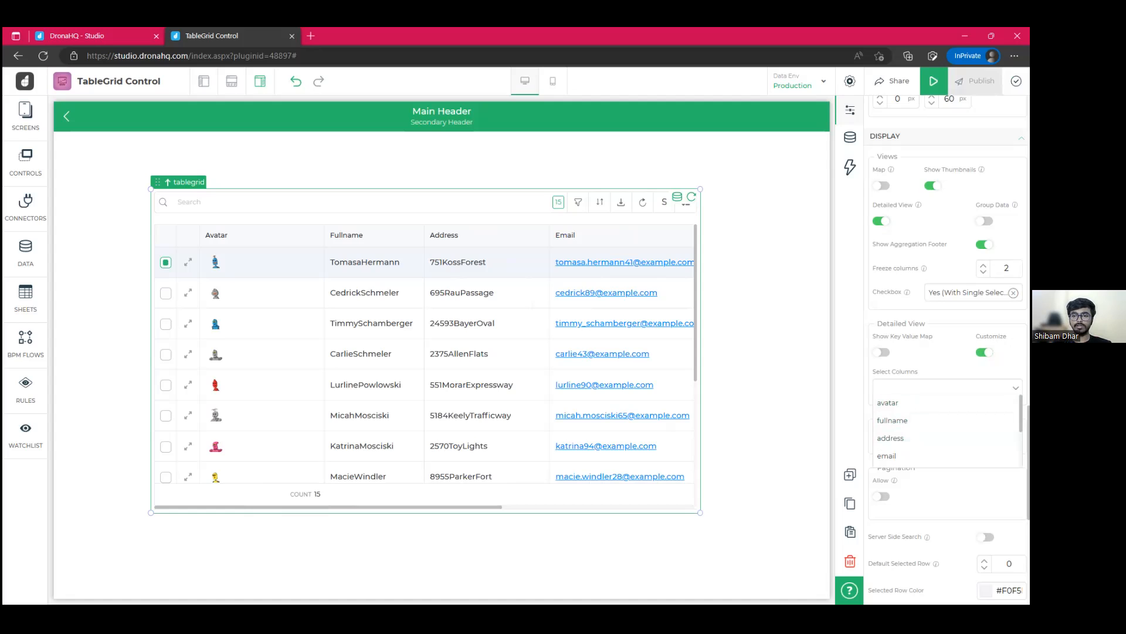
{"action": "left_click", "coordinate": [984, 353]}
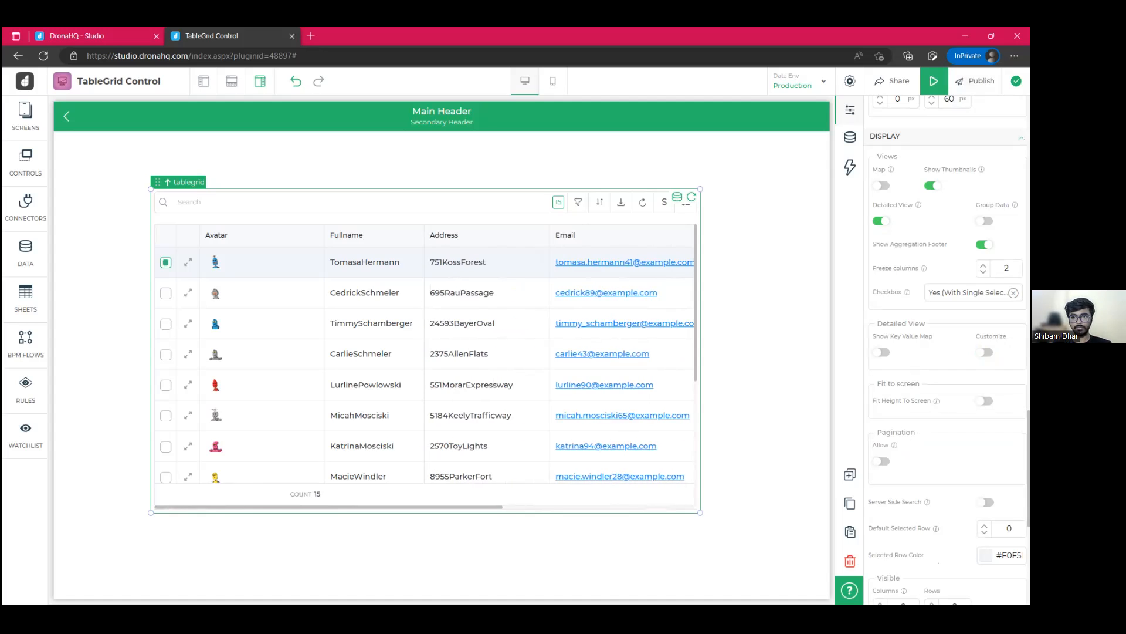
Step: Widen the table grid on the canvas by extending both of its side edges outward
{"action": "scroll", "coordinate": [857, 331], "scroll_direction": "down", "scroll_amount": 6}
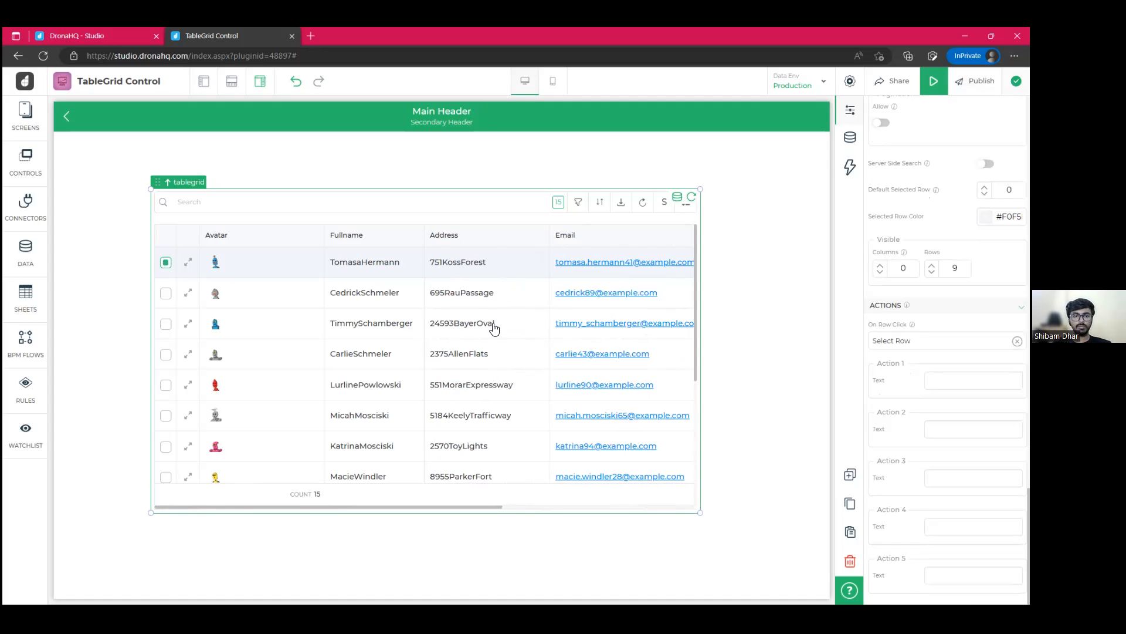
{"action": "left_click_drag", "start_coordinate": [414, 507], "coordinate": [598, 508]}
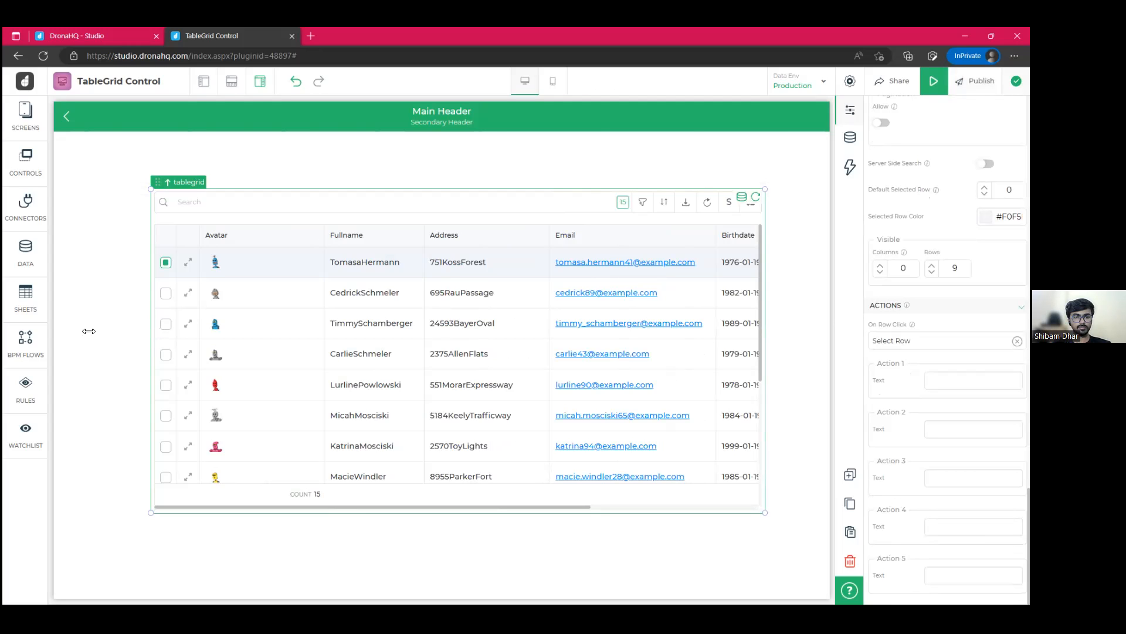
{"action": "left_click_drag", "start_coordinate": [88, 331], "coordinate": [118, 327]}
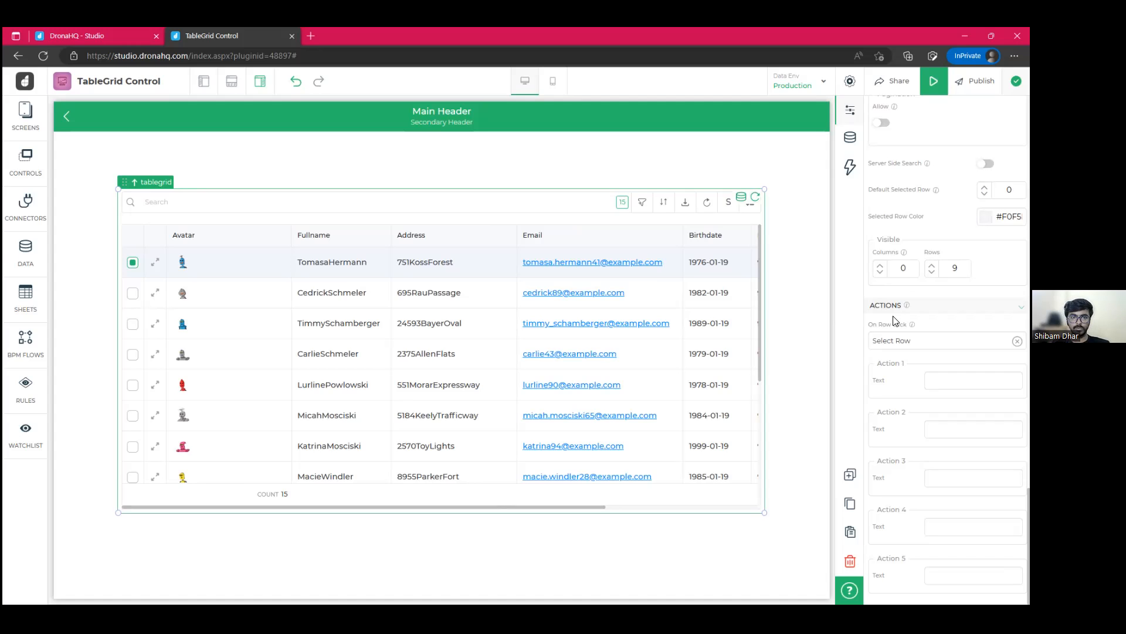
Step: Set the text of Action 1 to "call" and check the action in the grid
{"action": "left_click_drag", "start_coordinate": [520, 507], "coordinate": [616, 502]}
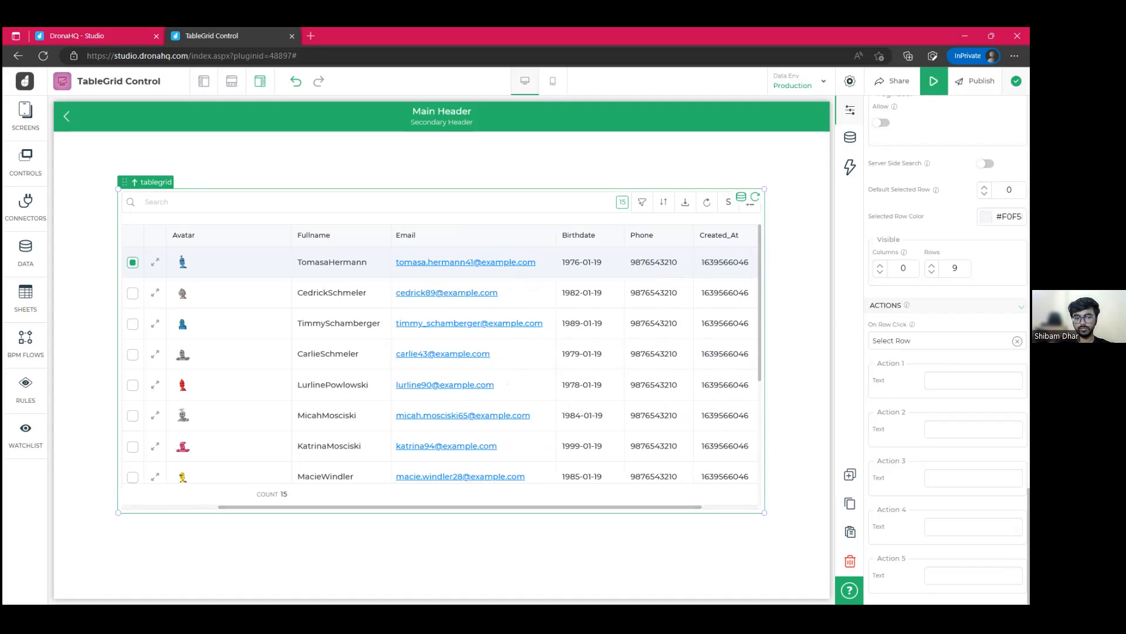
{"action": "type", "text": "call"}
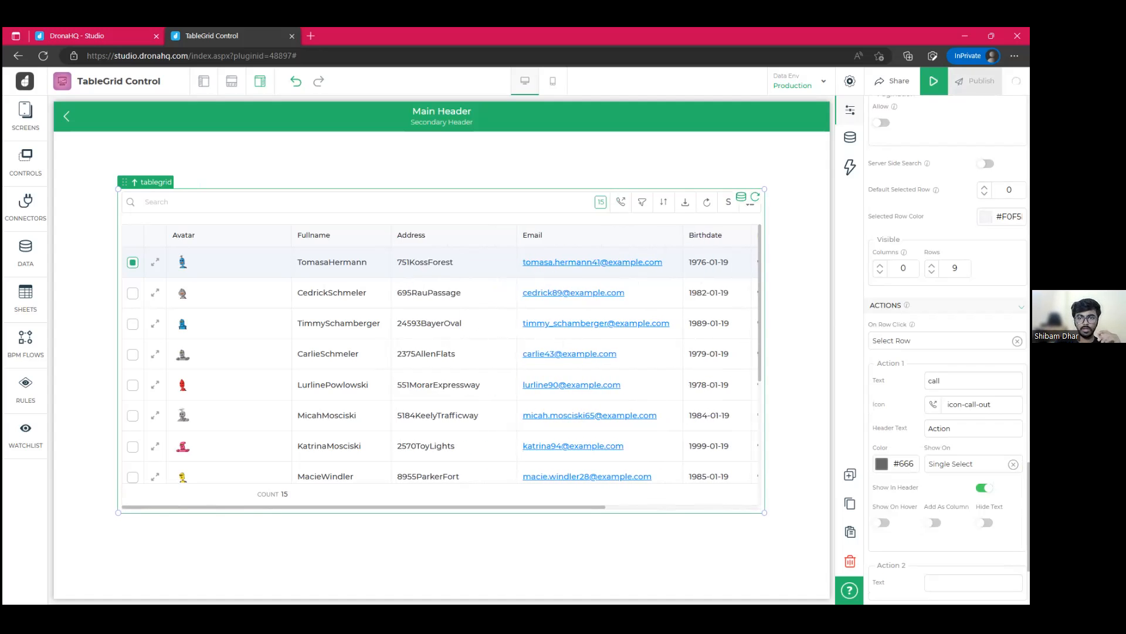
{"action": "scroll", "coordinate": [478, 334], "scroll_direction": "right", "scroll_amount": 3}
{"action": "scroll", "coordinate": [478, 334], "scroll_direction": "down", "scroll_amount": 1}
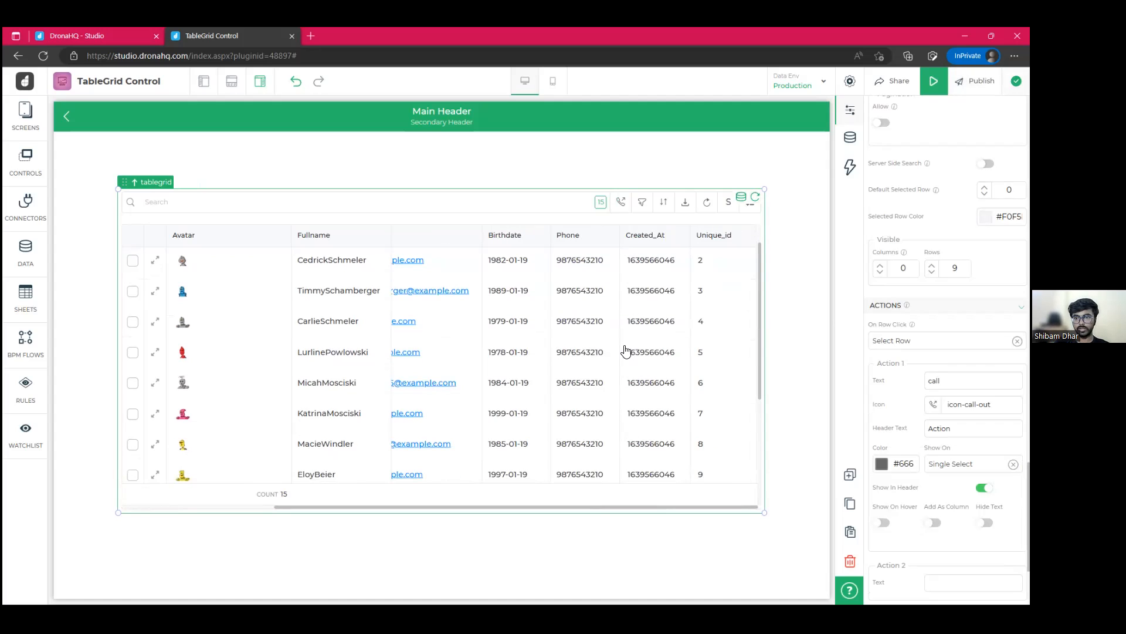
{"action": "scroll", "coordinate": [622, 317], "scroll_direction": "up", "scroll_amount": 1}
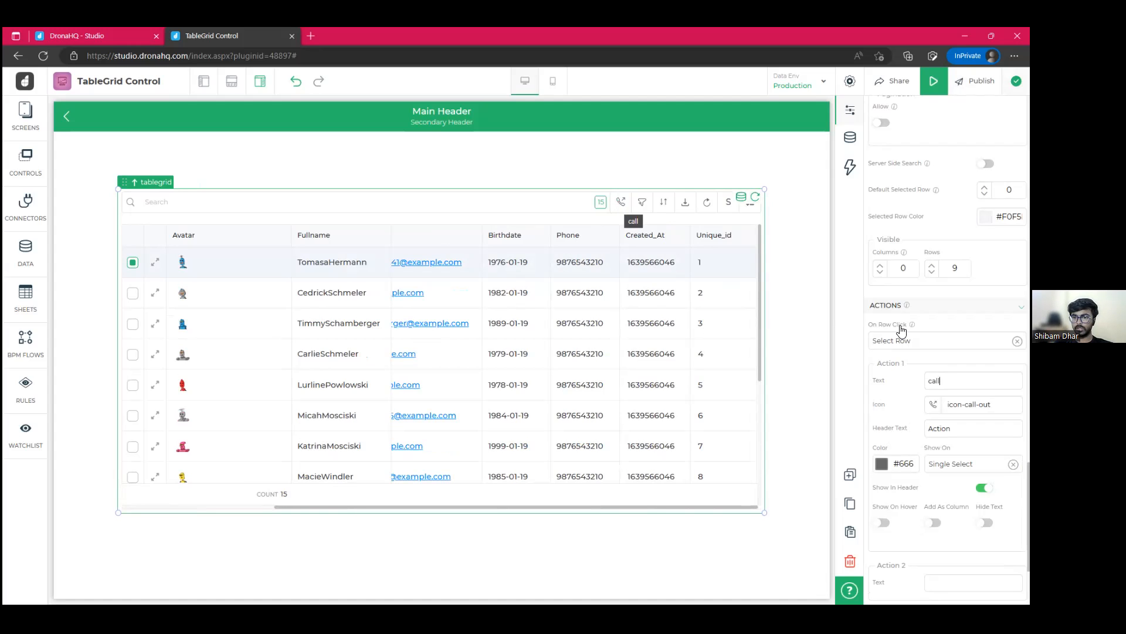
Step: Review the On Row Click options, keeping Select Row, and add the call action as a column in the grid
{"action": "left_click", "coordinate": [907, 346]}
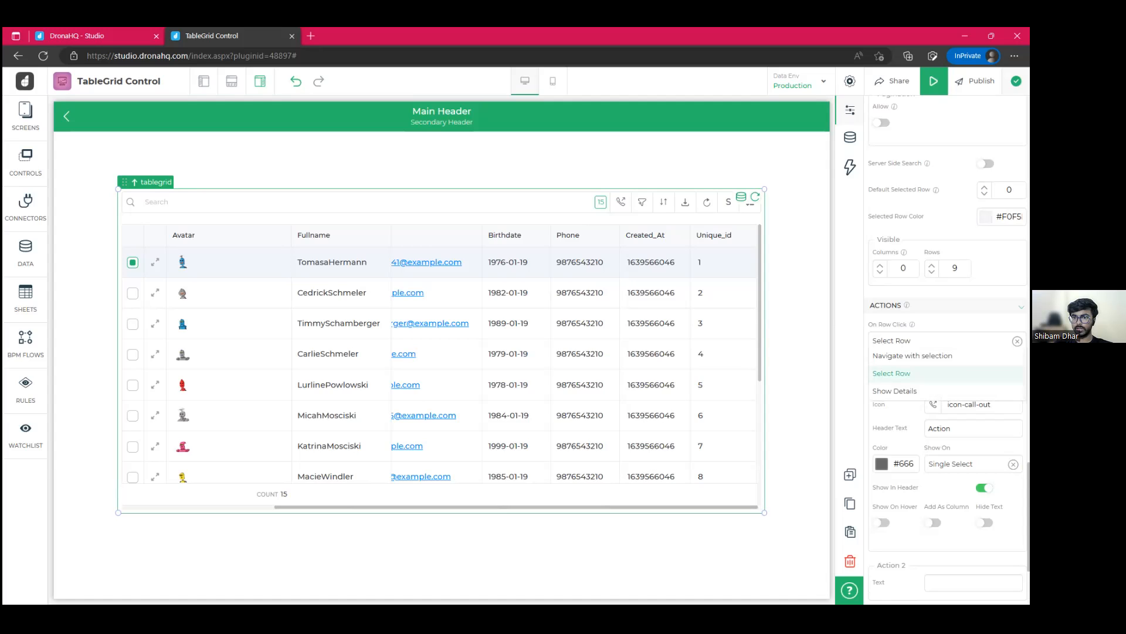
{"action": "left_click", "coordinate": [900, 416]}
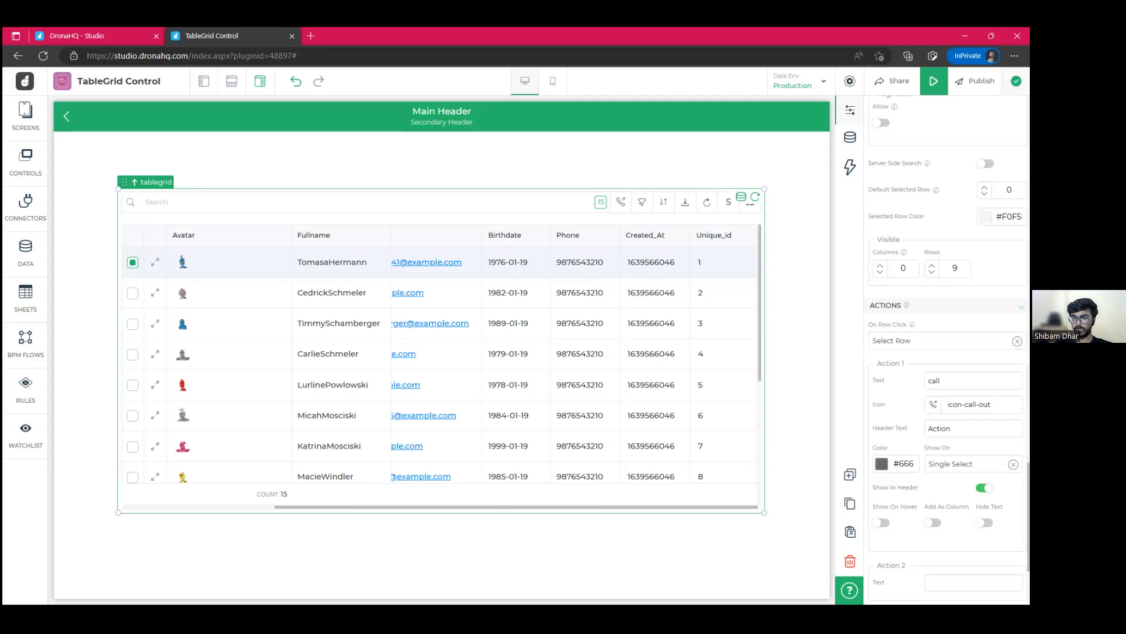
{"action": "left_click", "coordinate": [933, 522]}
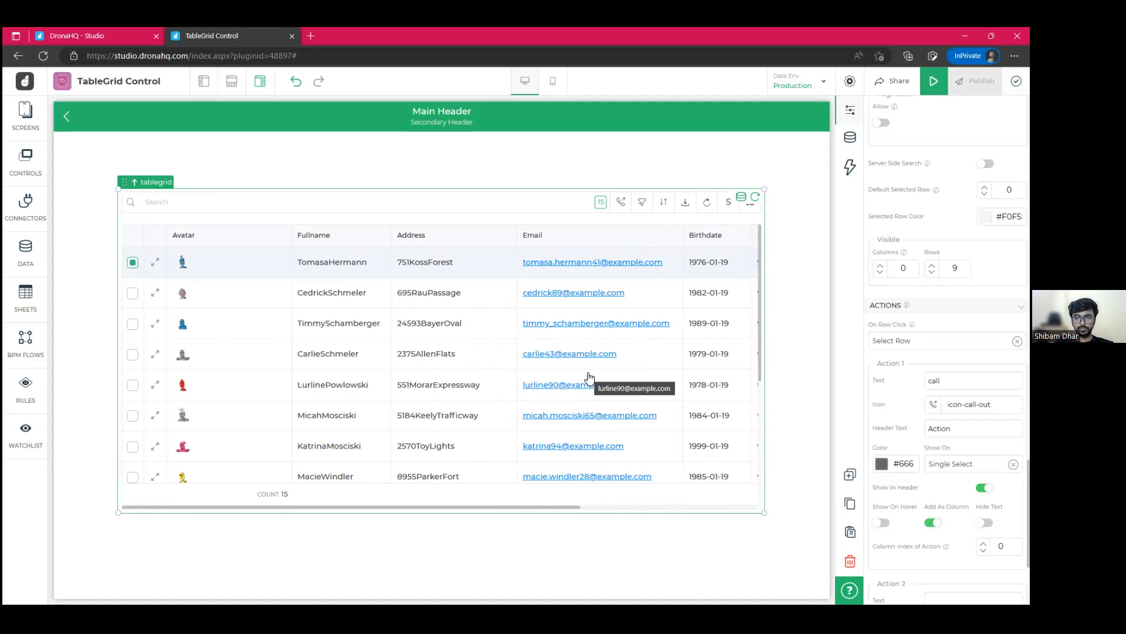
{"action": "scroll", "coordinate": [589, 379], "scroll_direction": "right", "scroll_amount": 3}
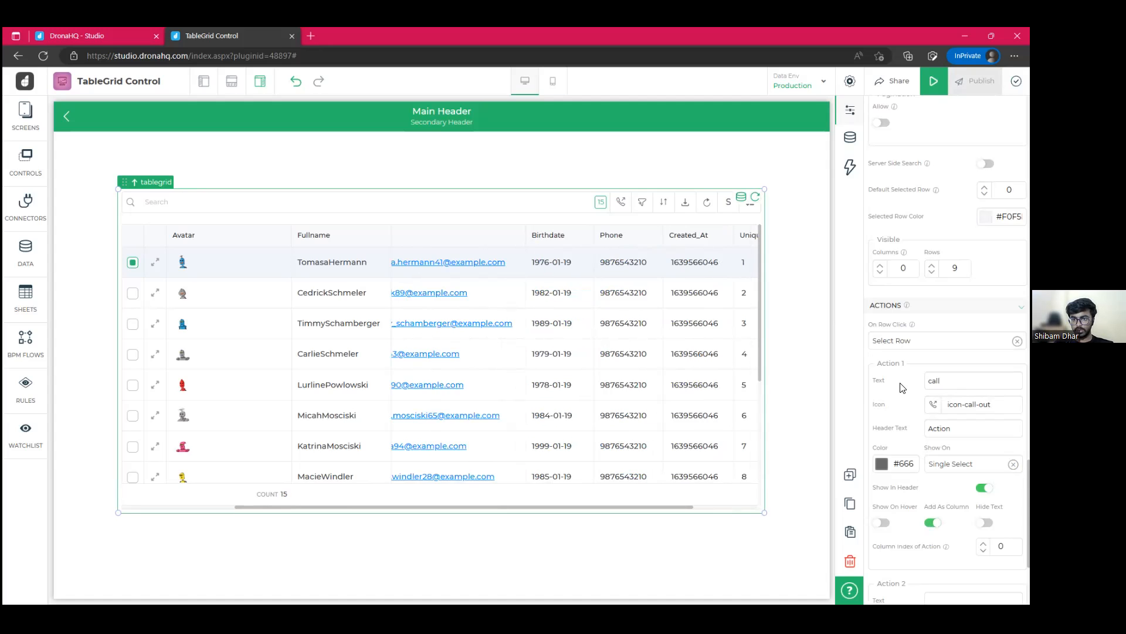
{"action": "scroll", "coordinate": [642, 342], "scroll_direction": "right", "scroll_amount": 2}
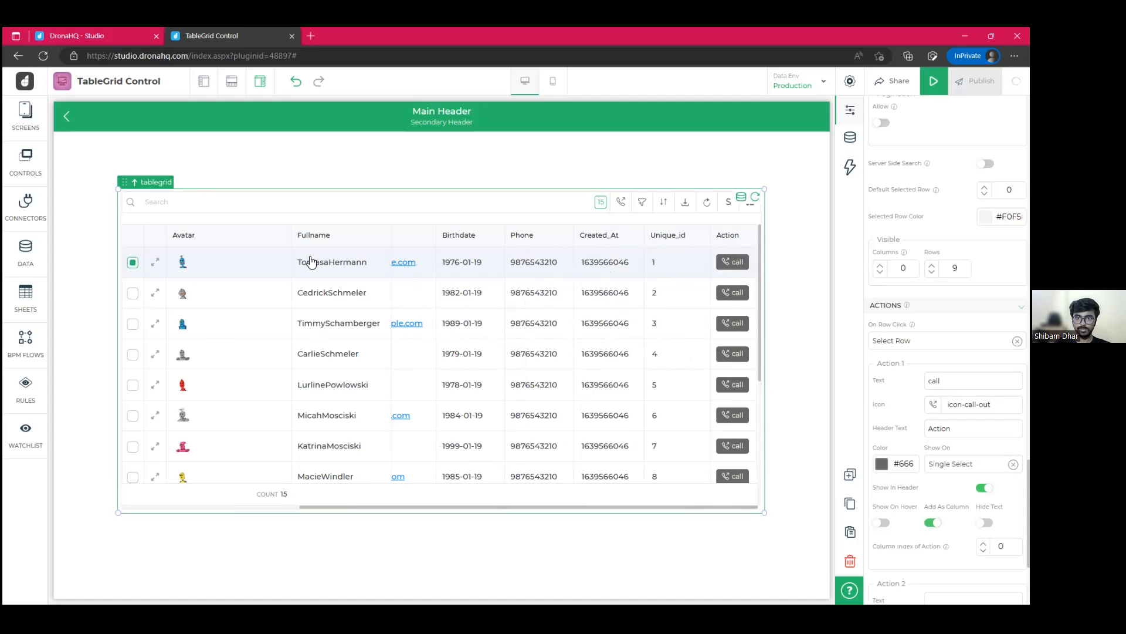
Step: Set the header text of Action 1 to "Call Now" and check the column heading in the grid
{"action": "key", "text": "ctrl+a"}
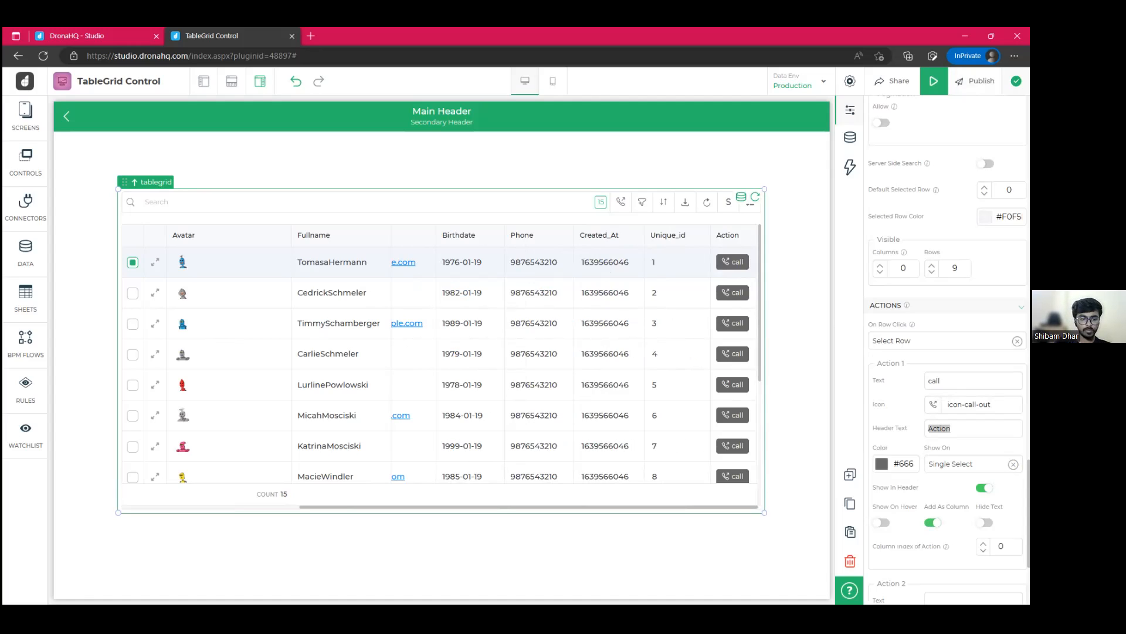
{"action": "type", "text": "Call Now"}
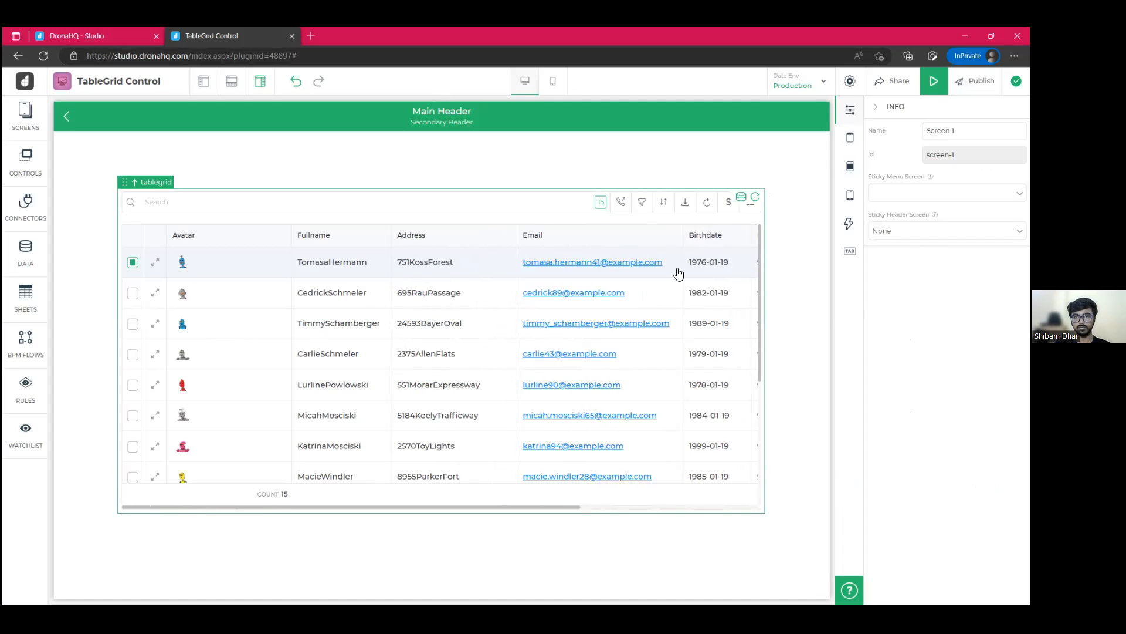
{"action": "scroll", "coordinate": [624, 351], "scroll_direction": "right", "scroll_amount": 5}
Step: Raise the call action's column index to 7, checking the column's placement at indexes 1 and 5 along the way
{"action": "left_click", "coordinate": [624, 350]}
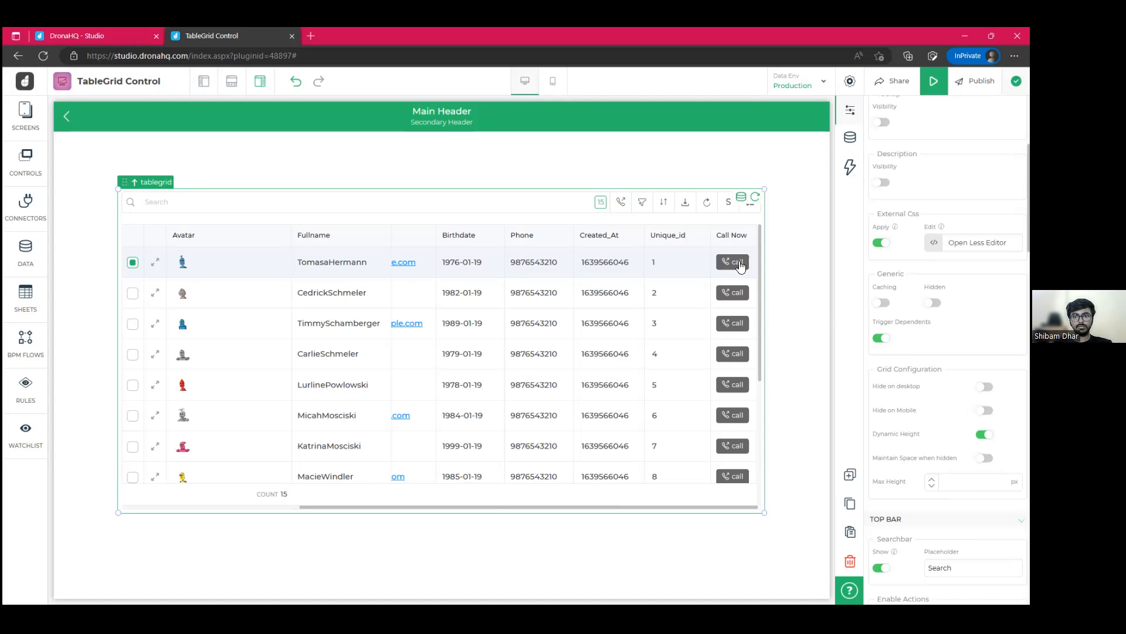
{"action": "scroll", "coordinate": [915, 417], "scroll_direction": "down", "scroll_amount": 4}
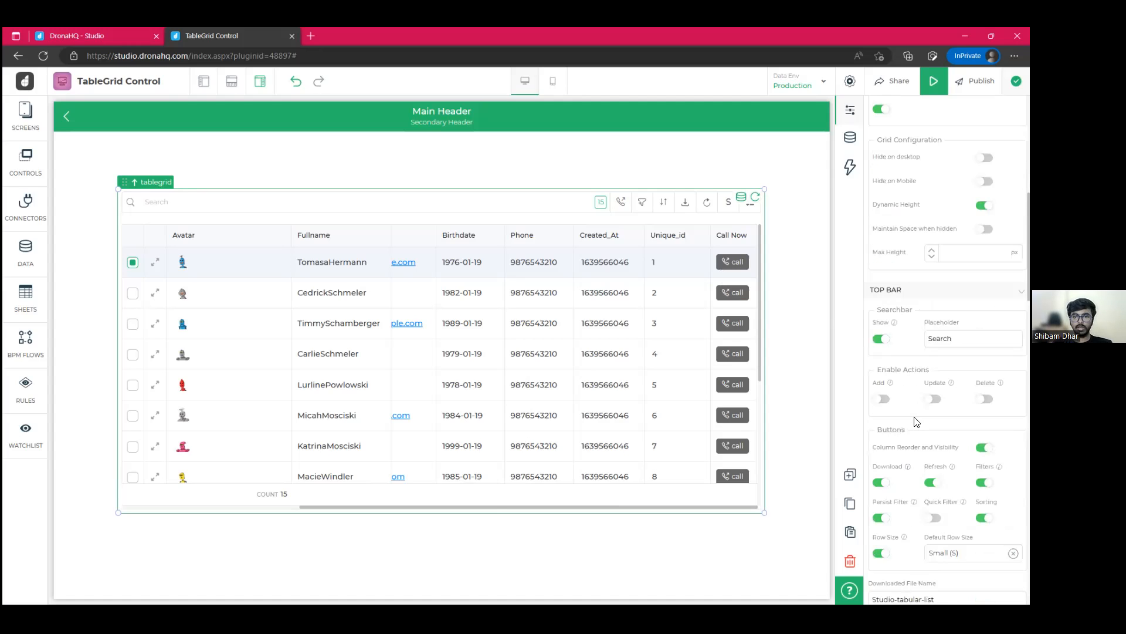
{"action": "scroll", "coordinate": [916, 434], "scroll_direction": "down", "scroll_amount": 10}
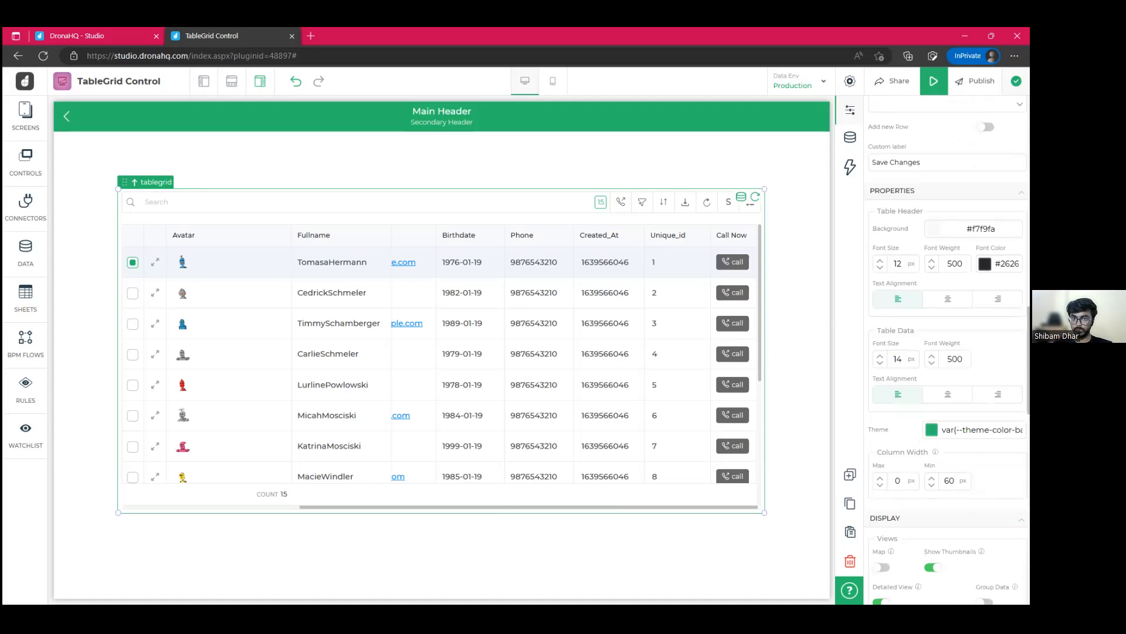
{"action": "scroll", "coordinate": [947, 352], "scroll_direction": "down", "scroll_amount": 3}
{"action": "scroll", "coordinate": [948, 352], "scroll_direction": "down", "scroll_amount": 2}
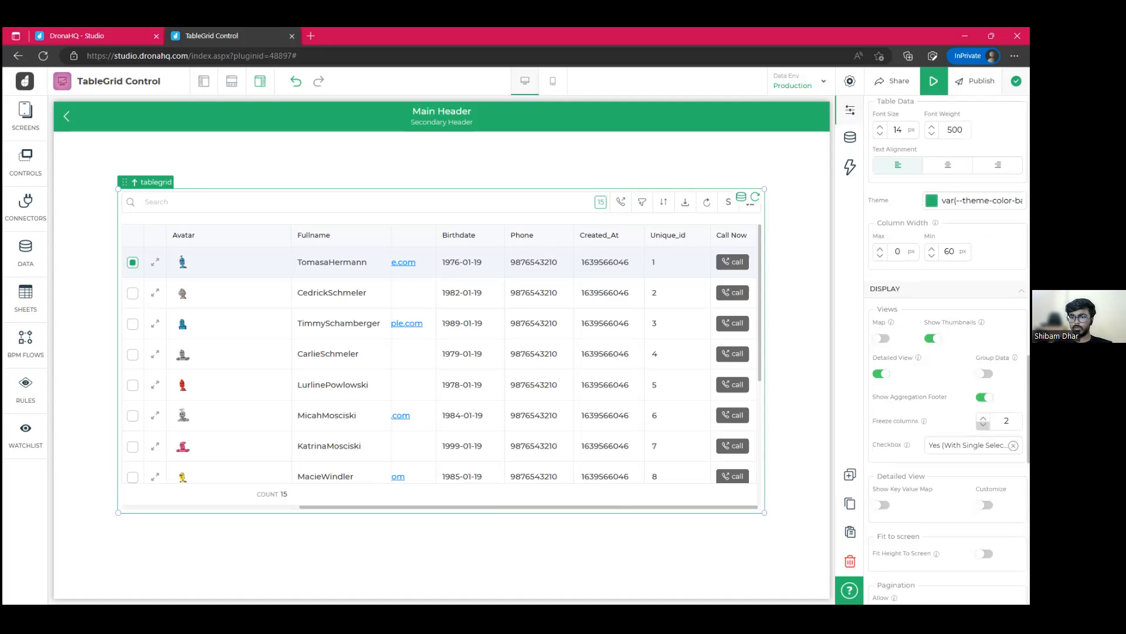
{"action": "scroll", "coordinate": [938, 470], "scroll_direction": "down", "scroll_amount": 8}
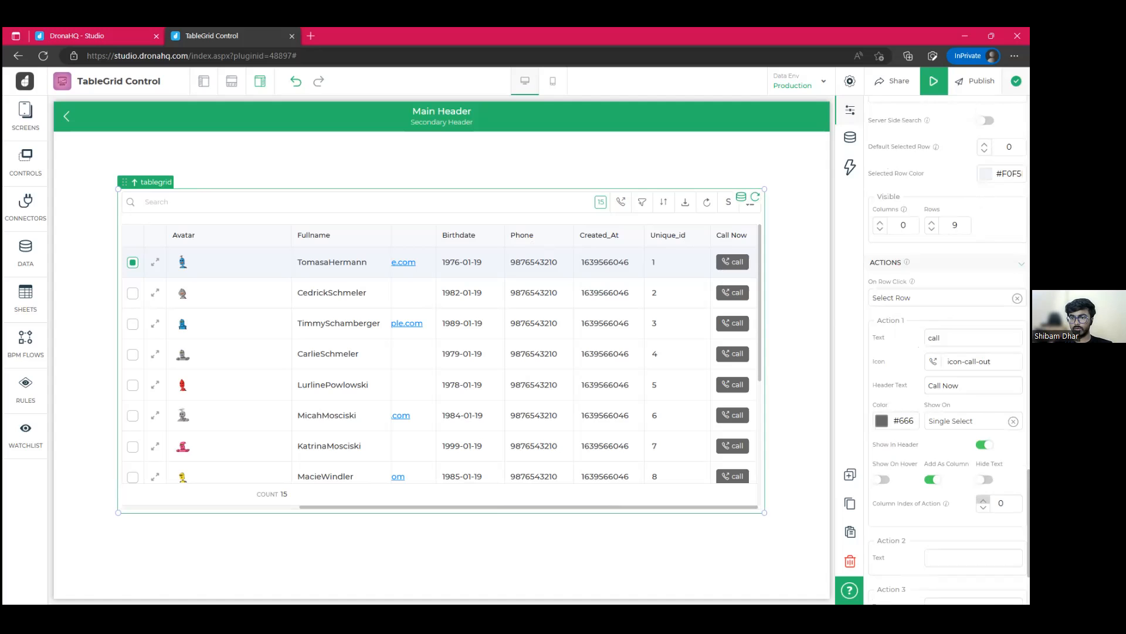
{"action": "left_click", "coordinate": [983, 499]}
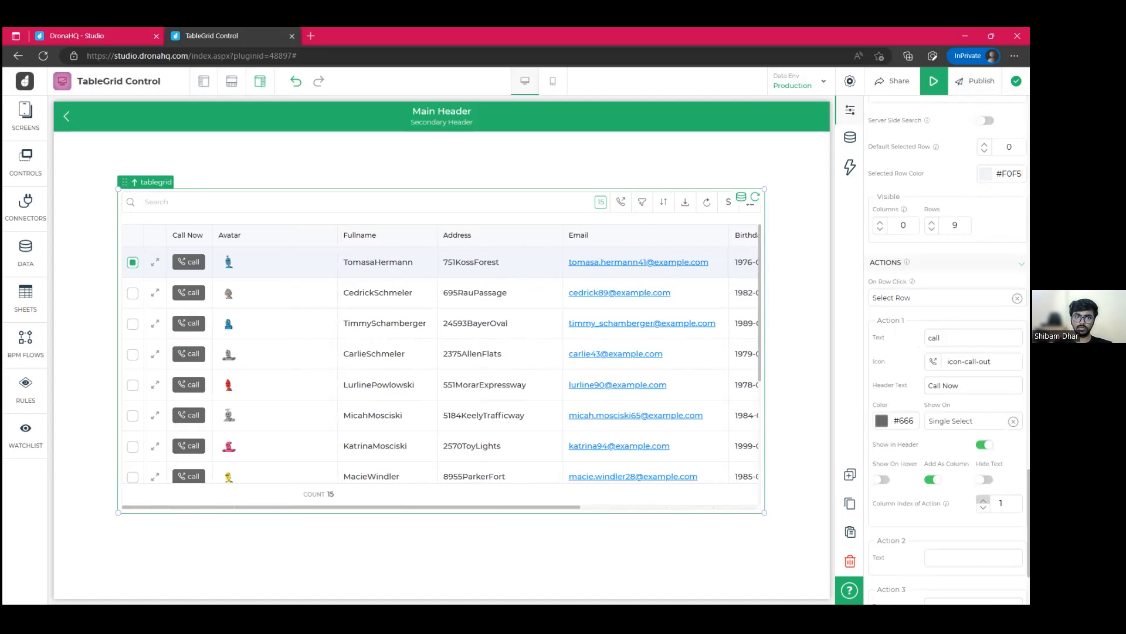
{"action": "left_click", "coordinate": [983, 499]}
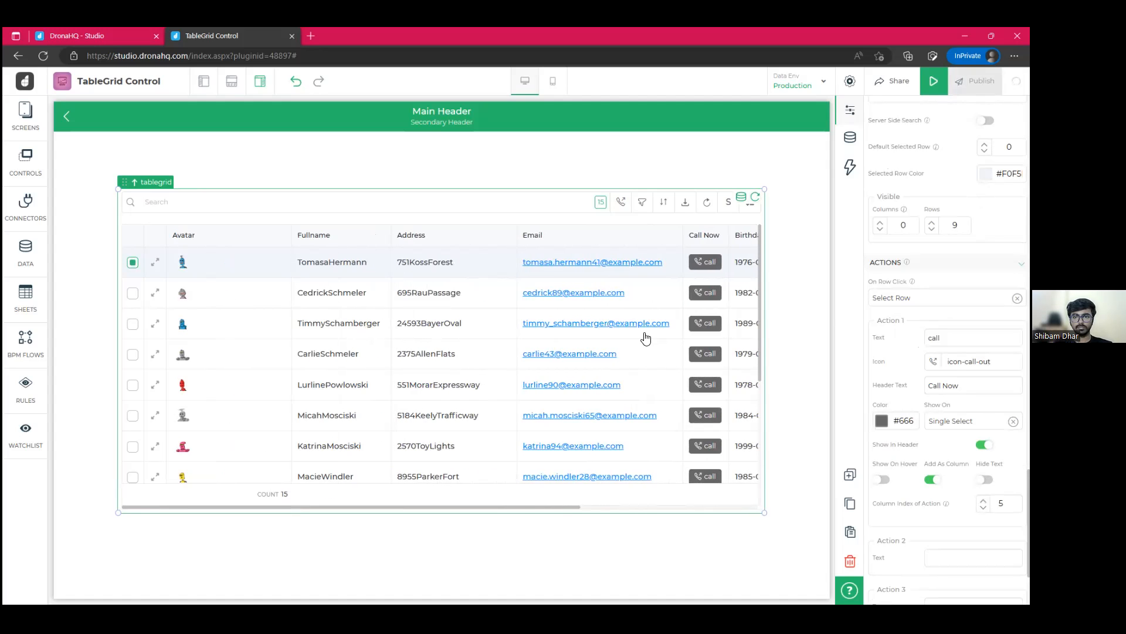
{"action": "left_click_drag", "start_coordinate": [513, 508], "coordinate": [624, 507]}
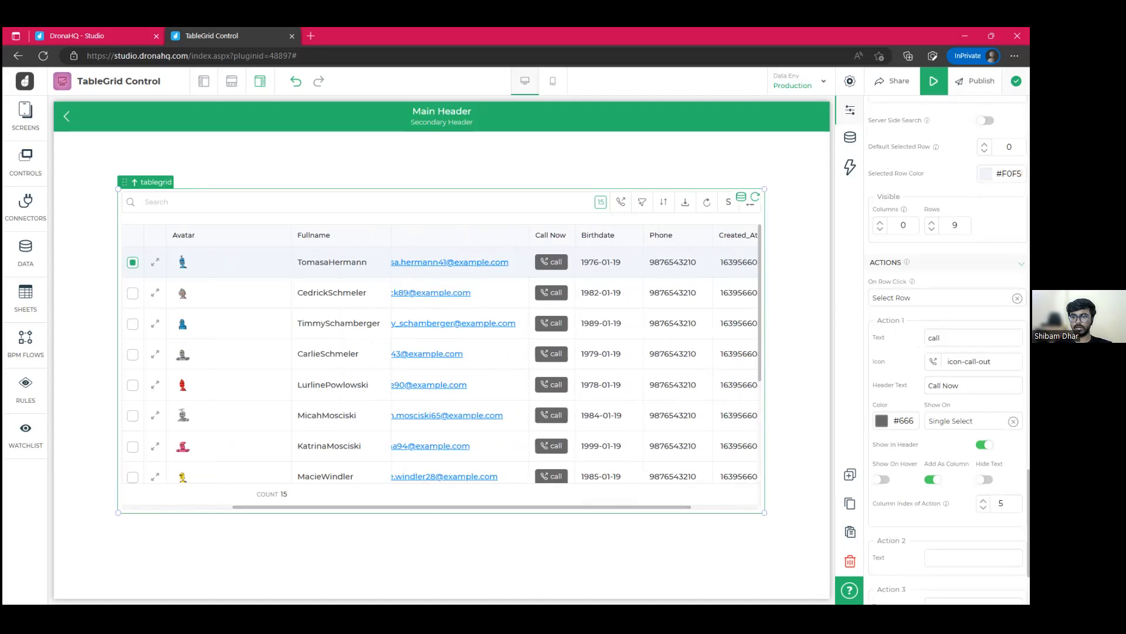
{"action": "left_click", "coordinate": [983, 500]}
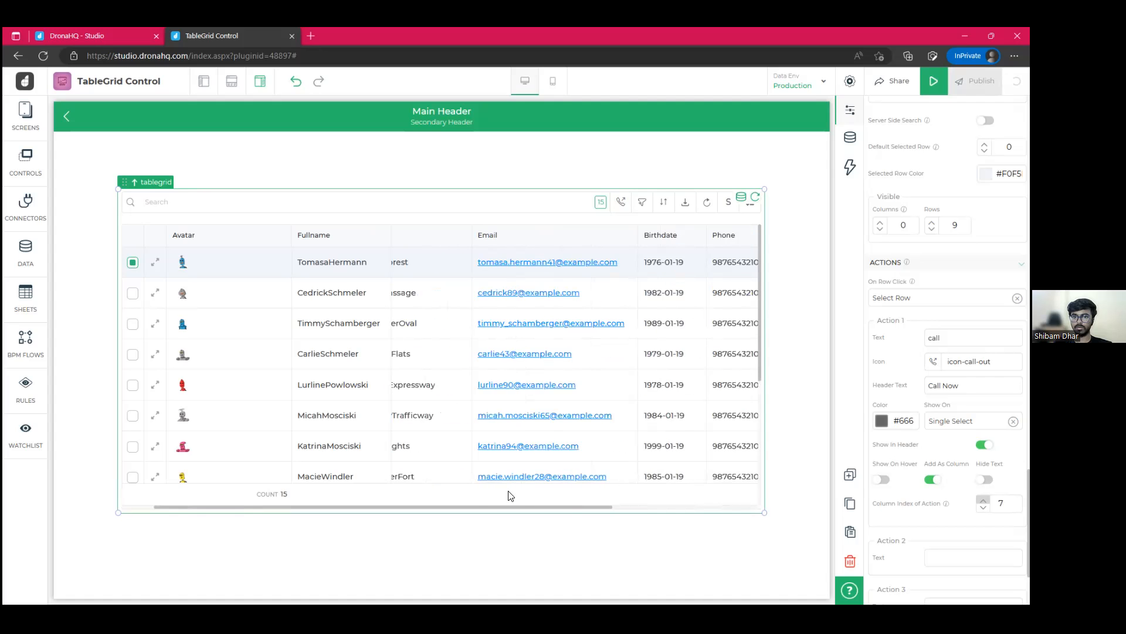
Step: Turn on Show On Hover for the call action and stop adding it as a column, checking the grid's columns
{"action": "left_click_drag", "start_coordinate": [484, 509], "coordinate": [616, 500]}
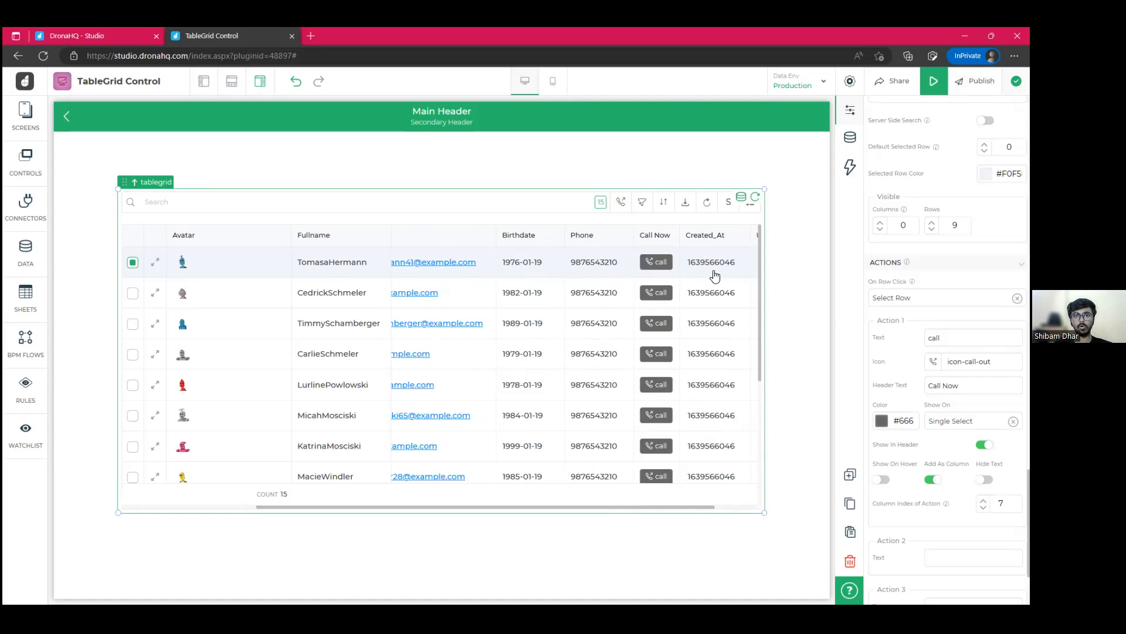
{"action": "left_click", "coordinate": [882, 480]}
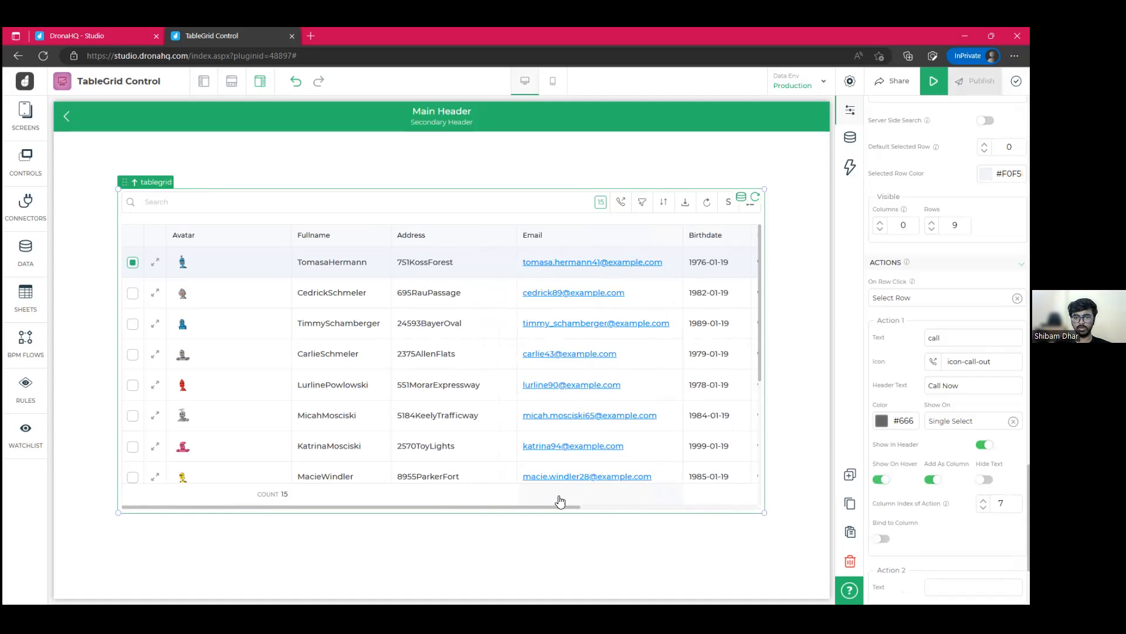
{"action": "left_click_drag", "start_coordinate": [551, 507], "coordinate": [684, 507]}
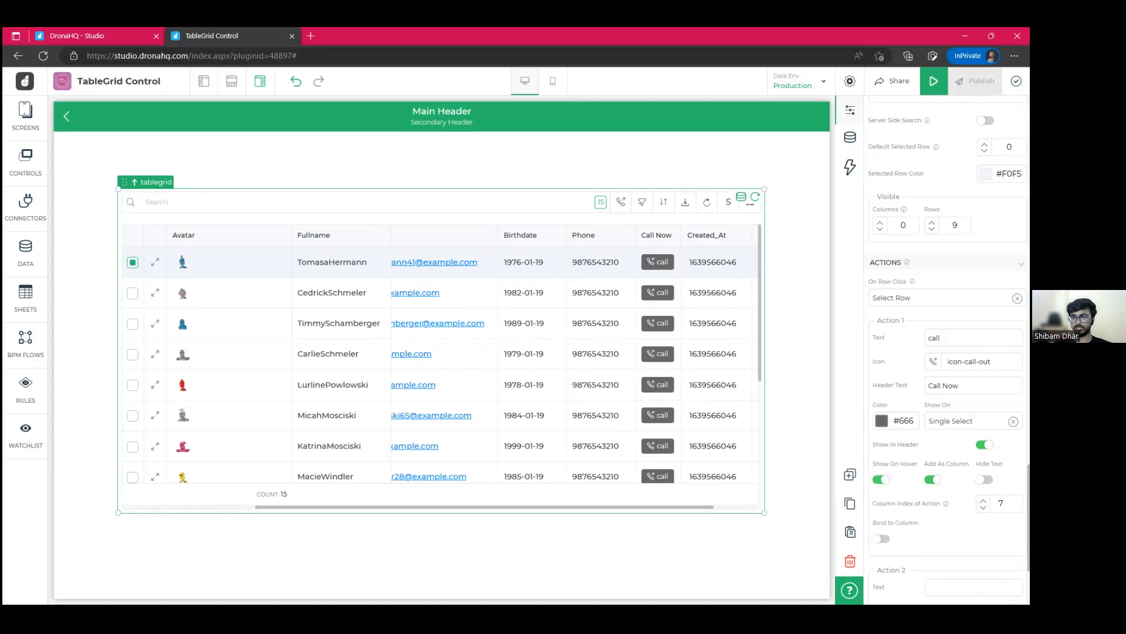
{"action": "left_click", "coordinate": [933, 479]}
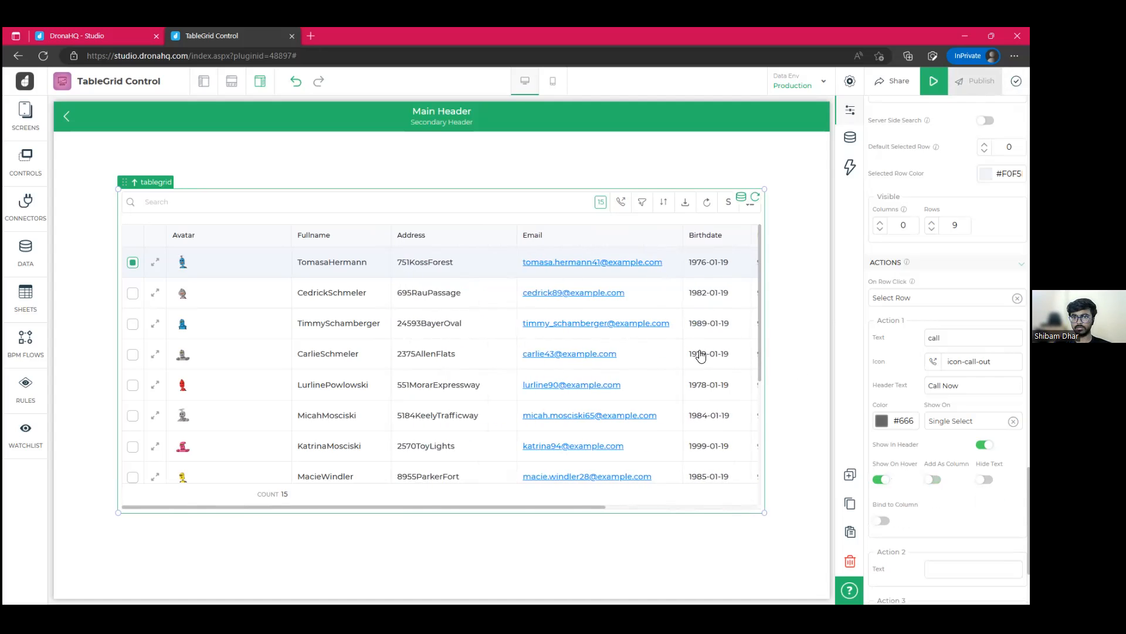
{"action": "left_click_drag", "start_coordinate": [809, 509], "coordinate": [815, 508]}
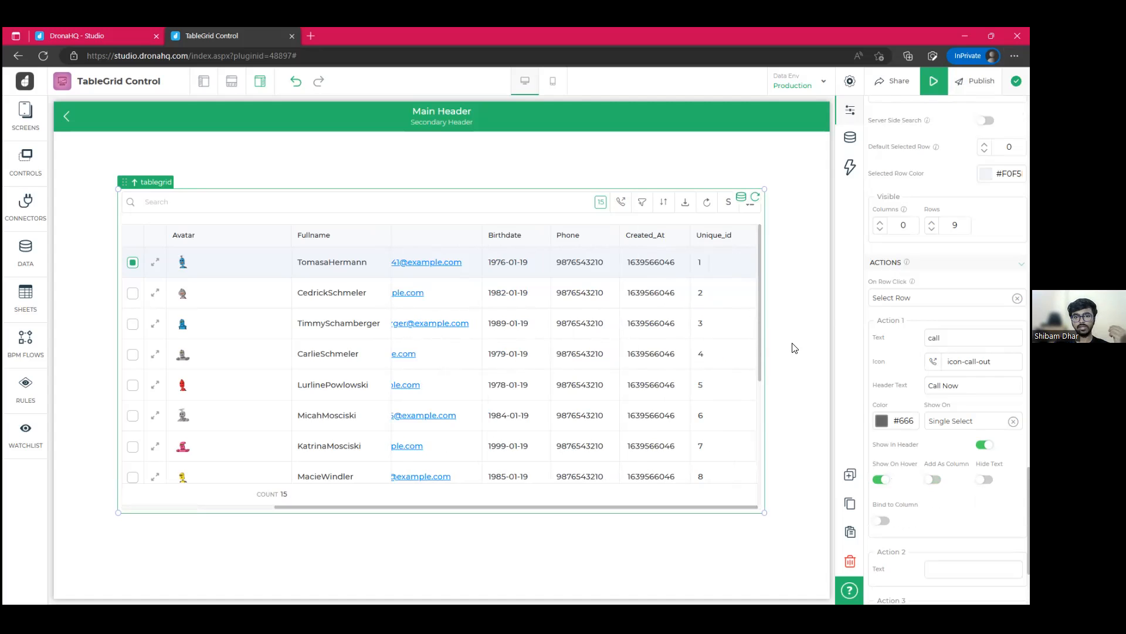
Step: Preview the app, try the call action on the first row, and return to the editor
{"action": "key", "text": "ctrl+p"}
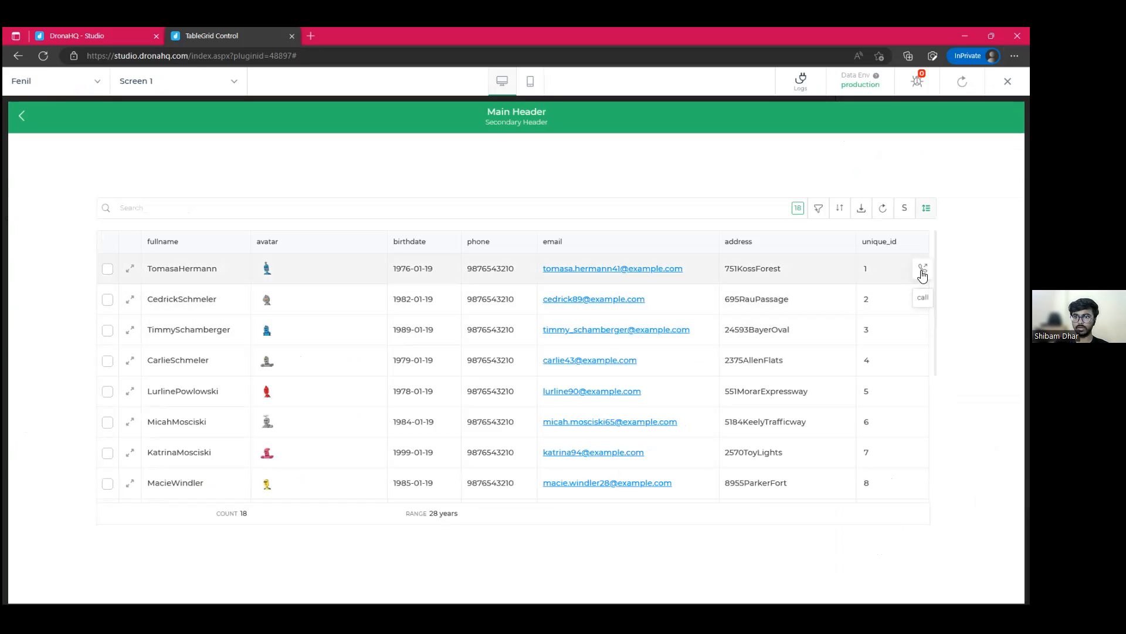
{"action": "left_click", "coordinate": [923, 271]}
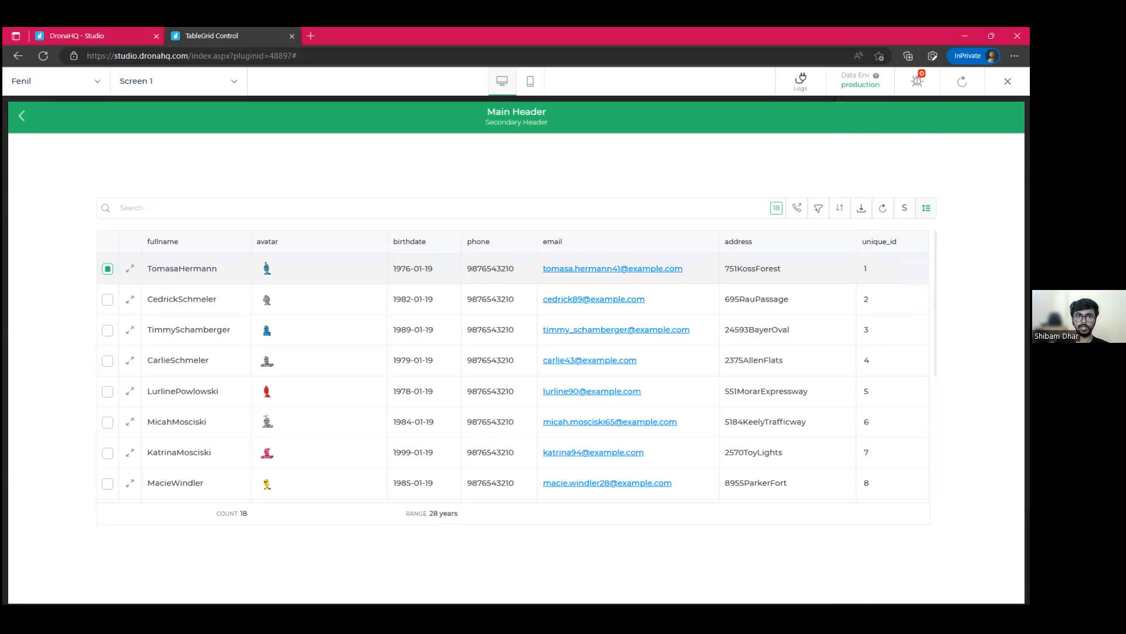
{"action": "left_click", "coordinate": [1008, 81]}
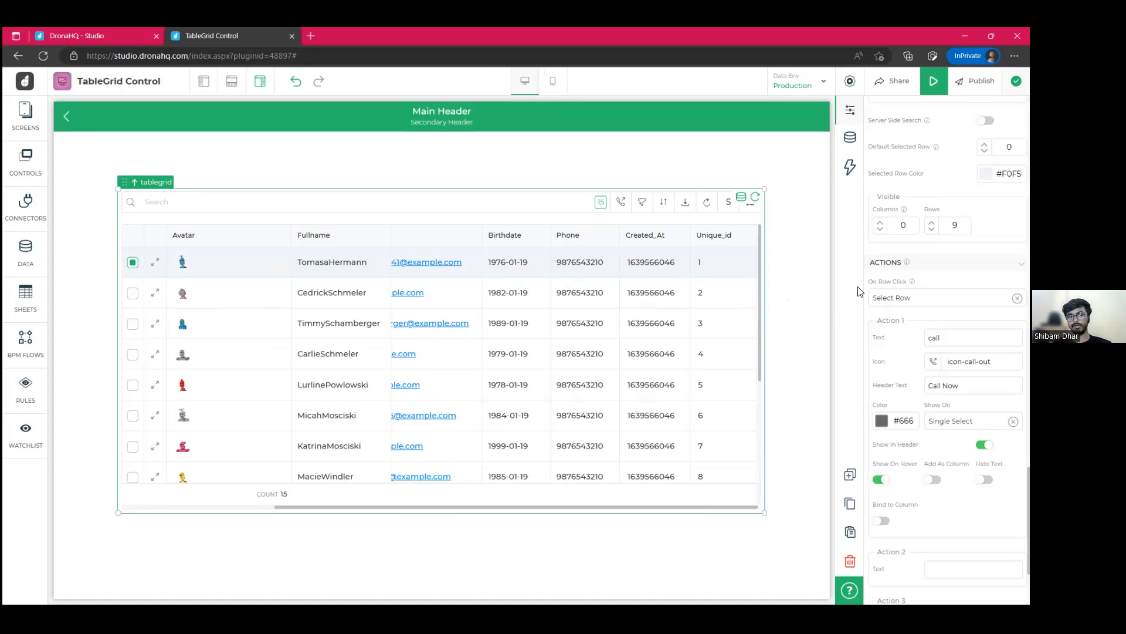
Step: Switch to the DronaHQ Studio browser tab and review the SDBitioMarksheet PostgreSQL connector's connection settings, leaving them unedited
{"action": "left_click", "coordinate": [111, 30]}
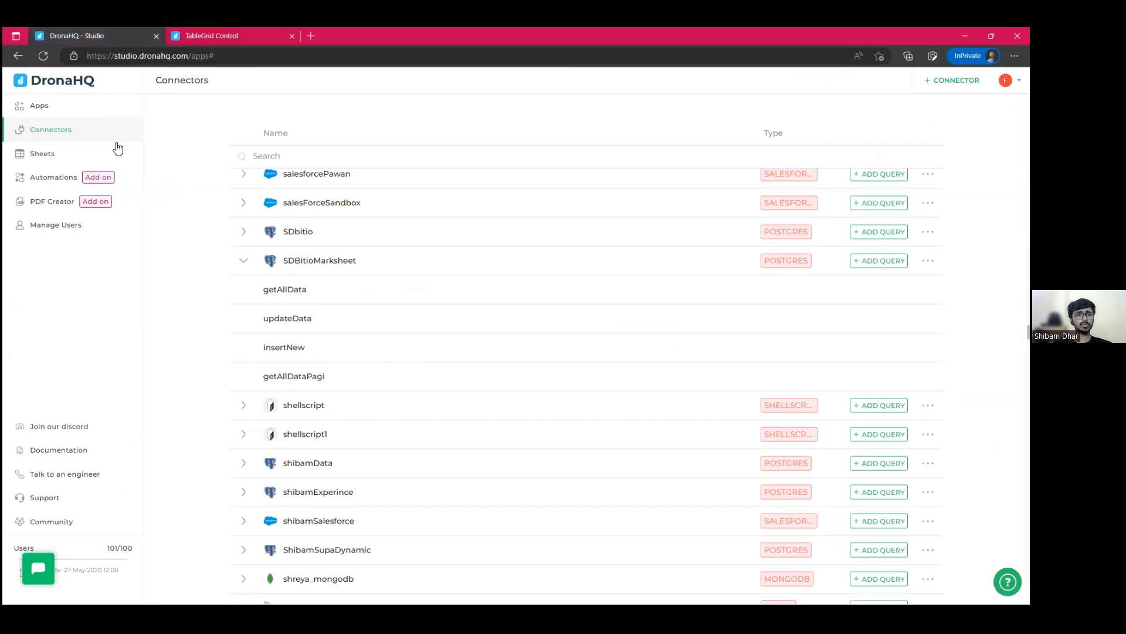
{"action": "left_click", "coordinate": [928, 260]}
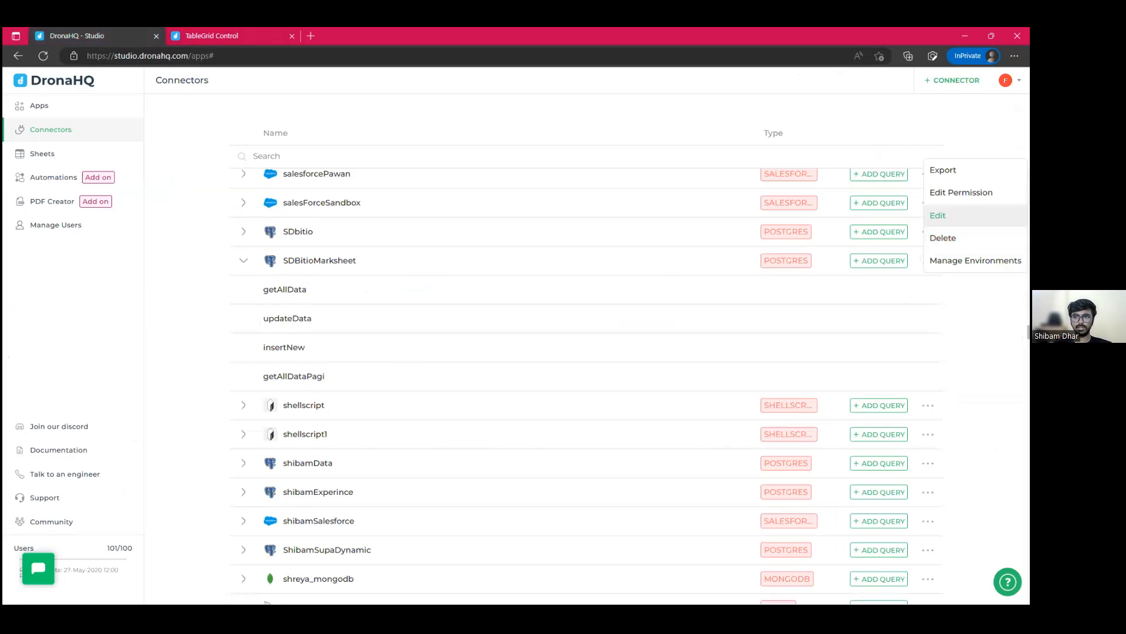
{"action": "left_click", "coordinate": [938, 215]}
{"action": "scroll", "coordinate": [722, 428], "scroll_direction": "down", "scroll_amount": 5}
{"action": "scroll", "coordinate": [721, 428], "scroll_direction": "up", "scroll_amount": 5}
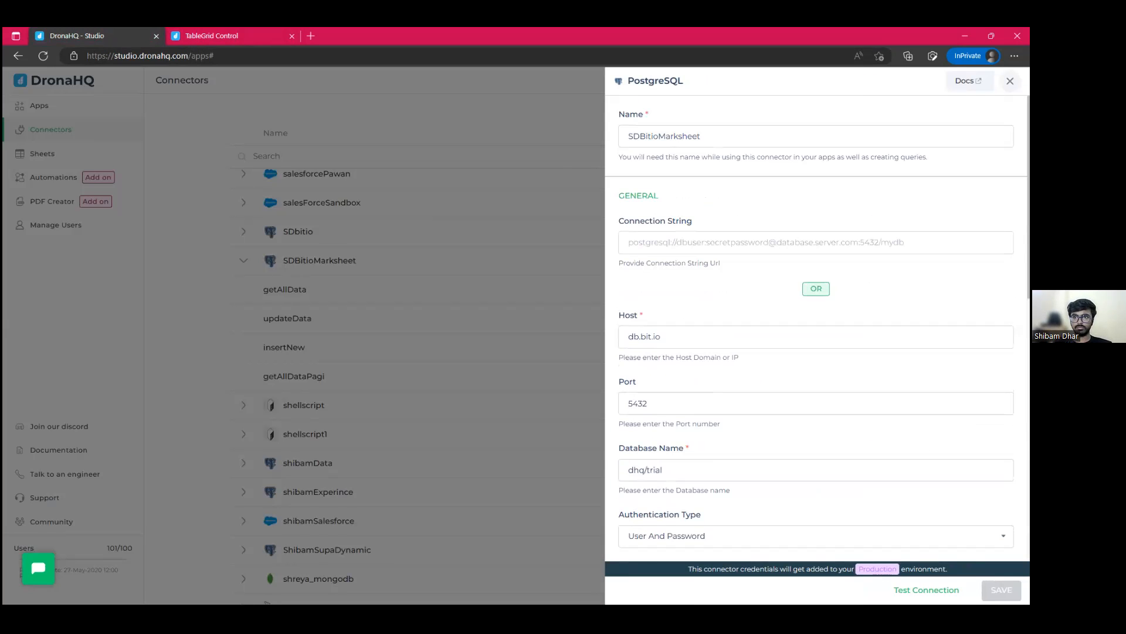
{"action": "left_click", "coordinate": [456, 316]}
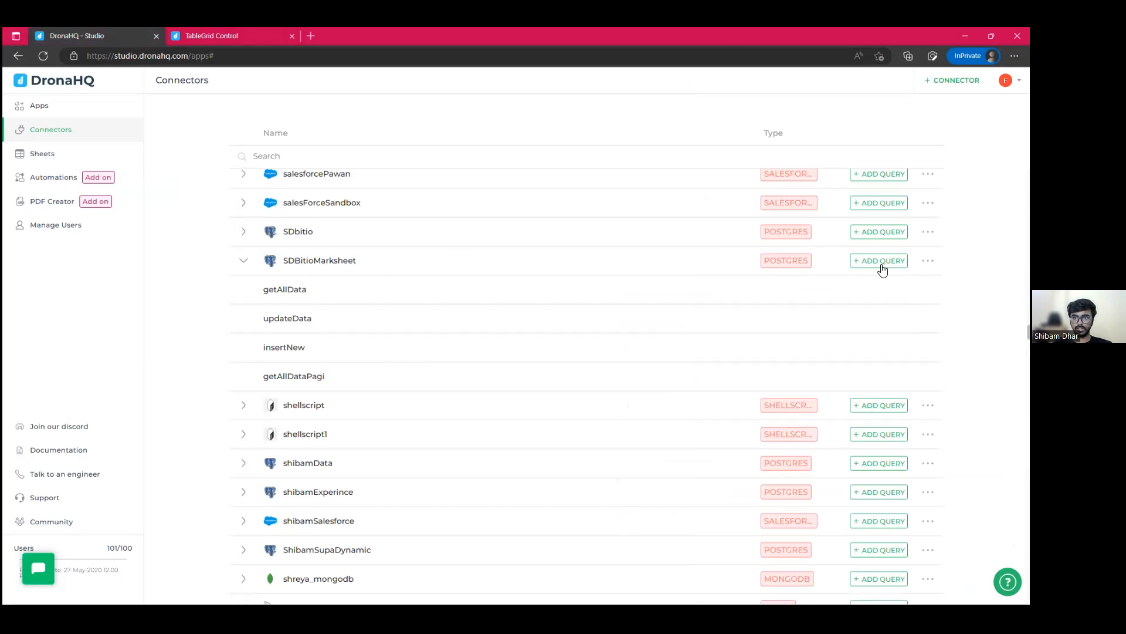
Step: Add a new query to the SDBitioMarksheet connector and expand the marksheet table in the schema to view its fields
{"action": "left_click", "coordinate": [883, 265]}
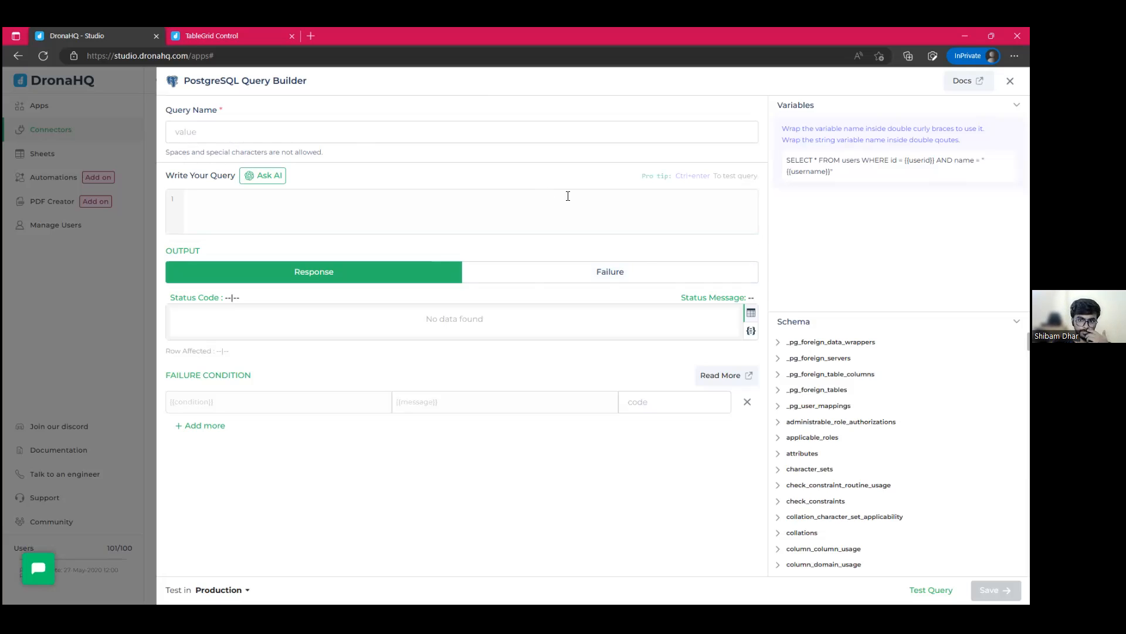
{"action": "scroll", "coordinate": [810, 471], "scroll_direction": "down", "scroll_amount": 3}
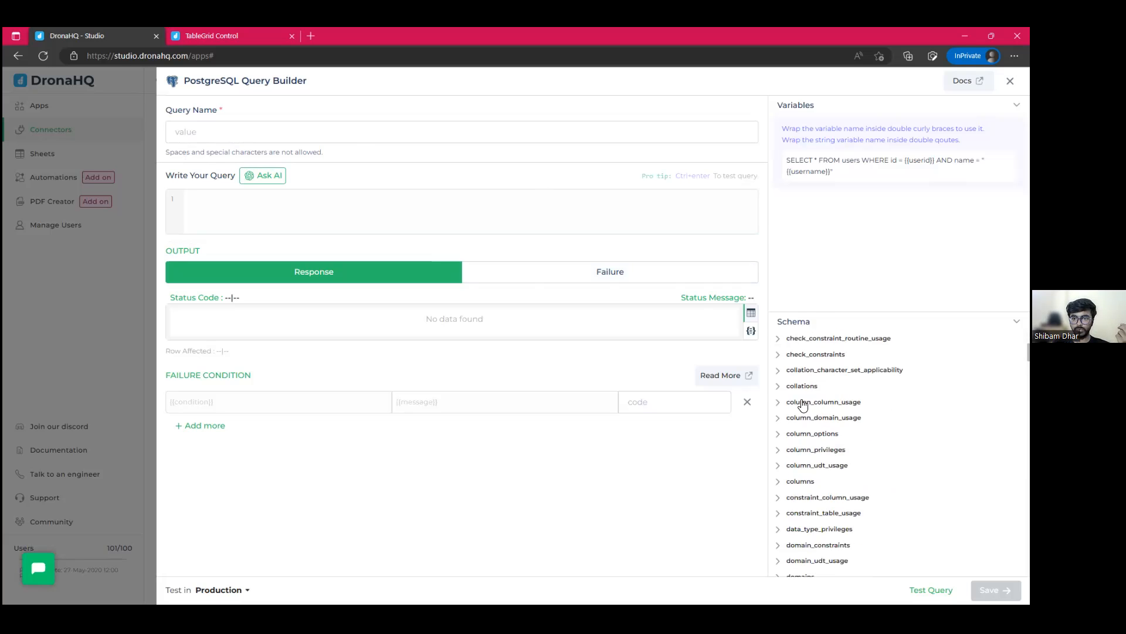
{"action": "scroll", "coordinate": [793, 499], "scroll_direction": "down", "scroll_amount": 3}
{"action": "scroll", "coordinate": [820, 537], "scroll_direction": "down", "scroll_amount": 1}
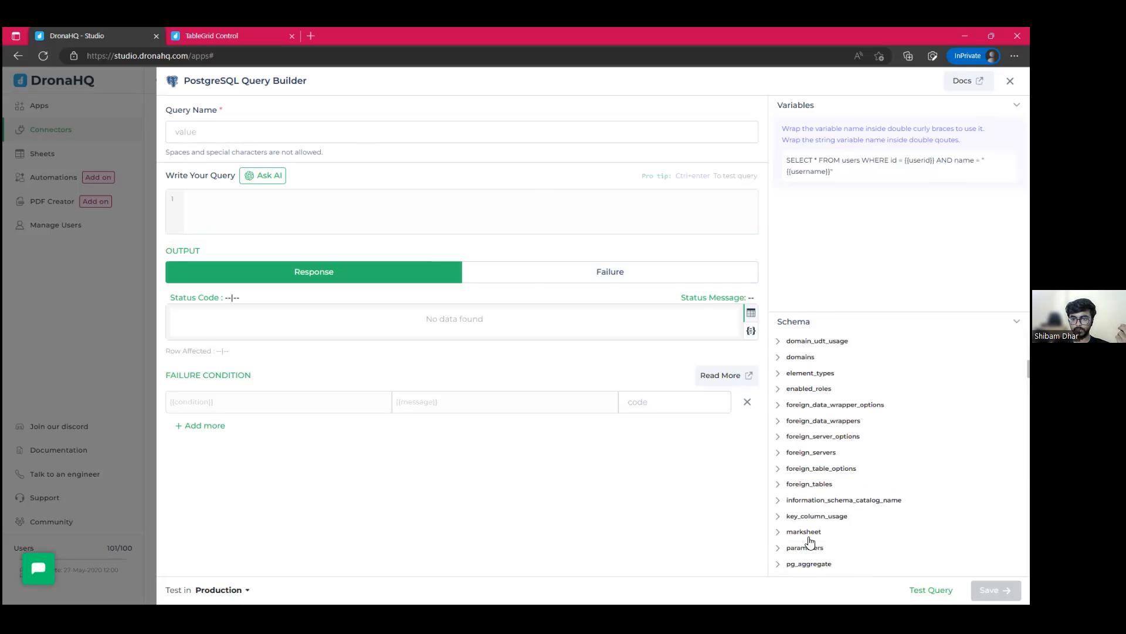
{"action": "scroll", "coordinate": [831, 504], "scroll_direction": "down", "scroll_amount": 3}
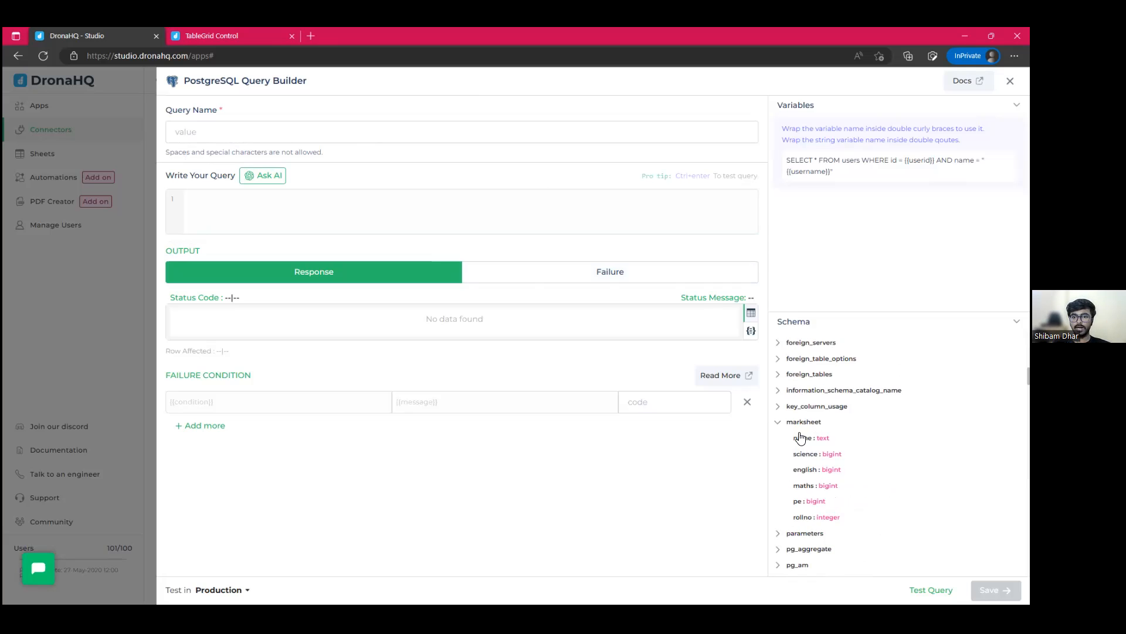
Step: Write the query "select * FROM marksheet", test it, and look through the returned rows
{"action": "left_click", "coordinate": [348, 197]}
{"action": "type", "text": "sele"}
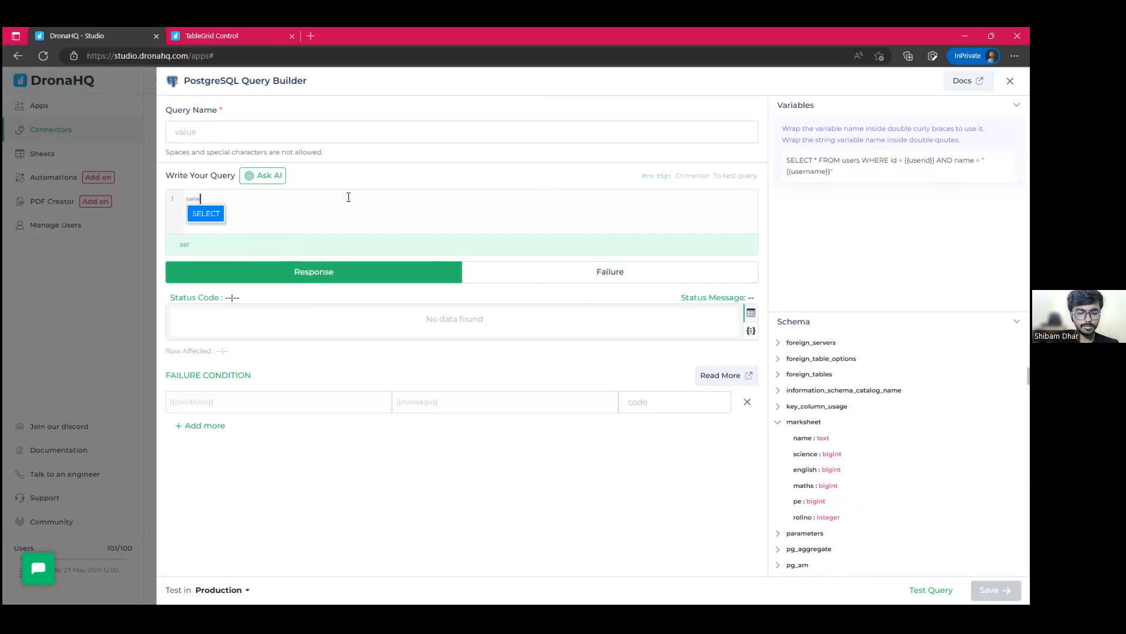
{"action": "type", "text": "ct * FROM "}
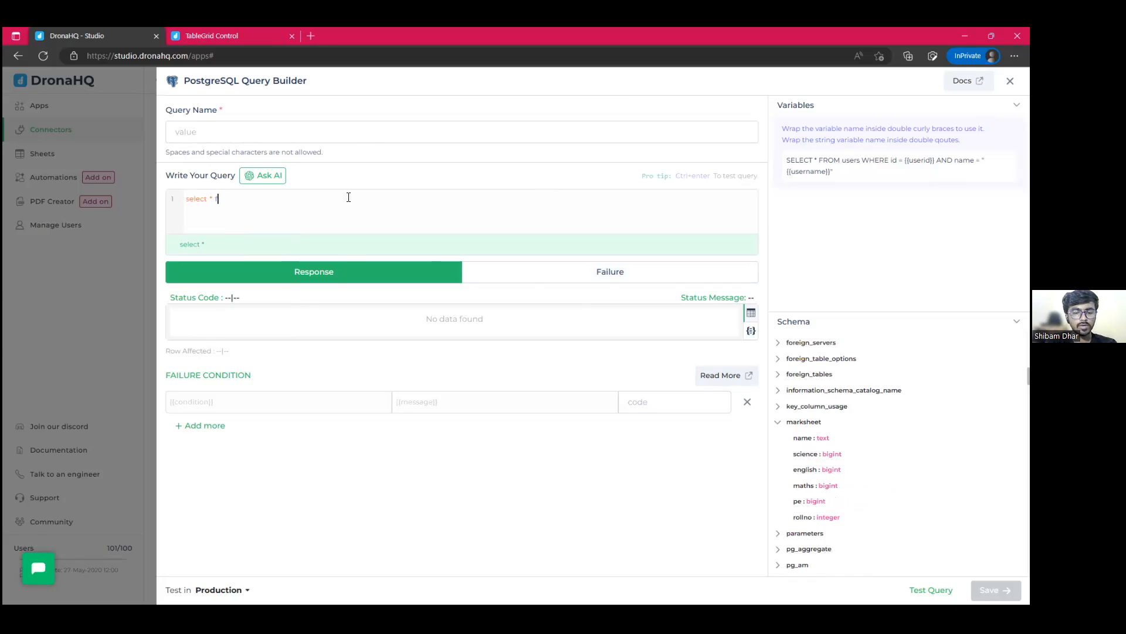
{"action": "type", "text": "marksheet"}
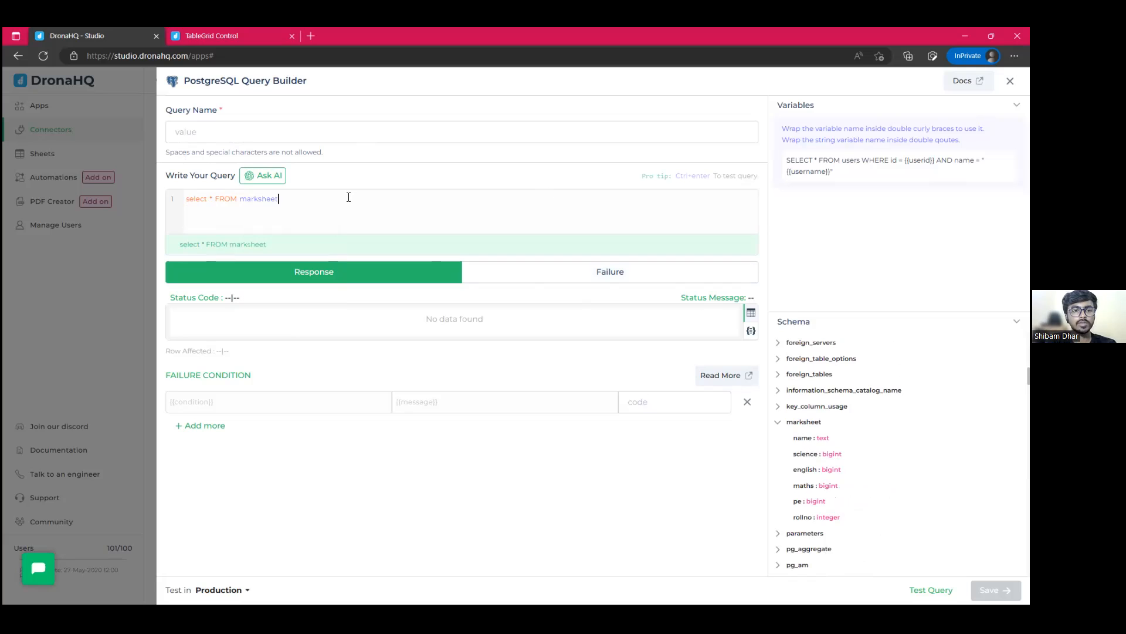
{"action": "key", "text": "ctrl+Return"}
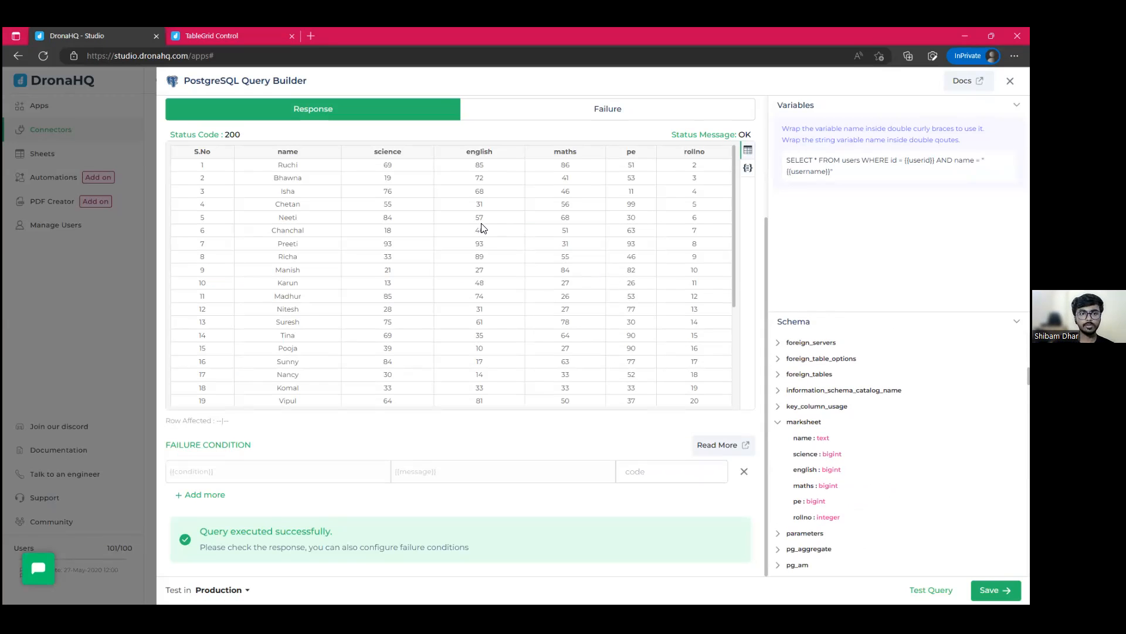
{"action": "scroll", "coordinate": [316, 237], "scroll_direction": "down", "scroll_amount": 3}
{"action": "scroll", "coordinate": [315, 245], "scroll_direction": "up", "scroll_amount": 3}
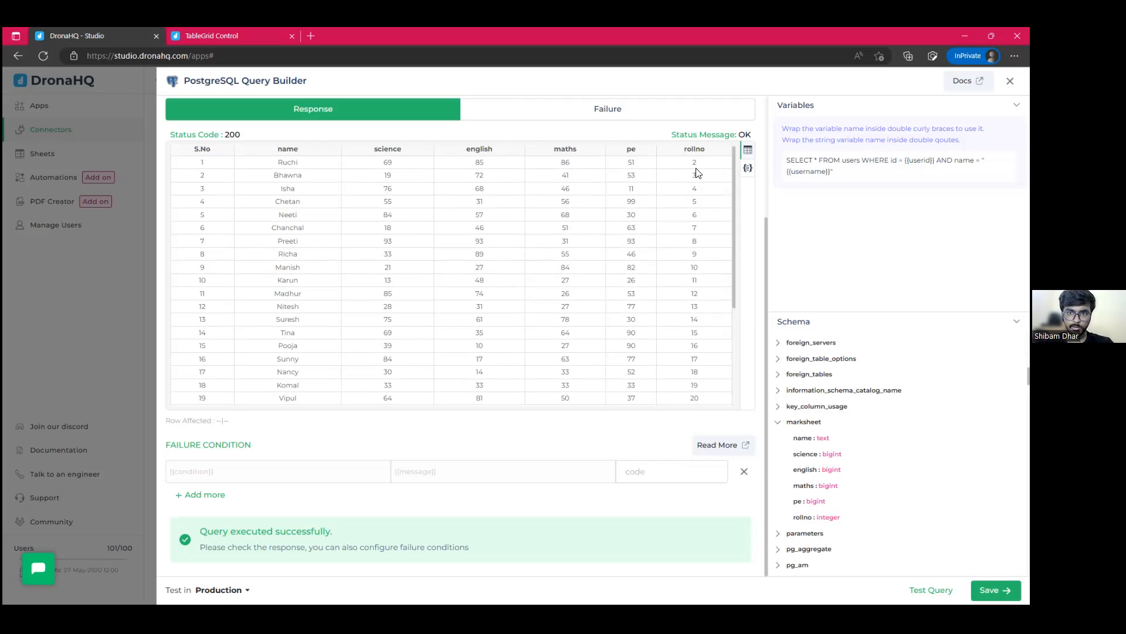
{"action": "scroll", "coordinate": [419, 444], "scroll_direction": "up", "scroll_amount": 3}
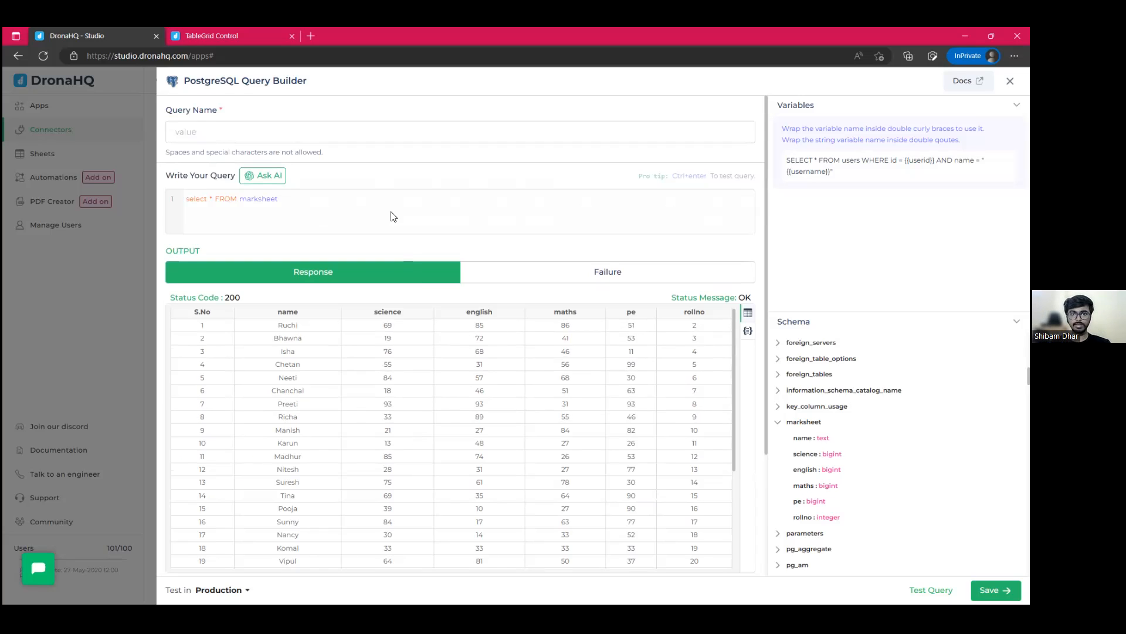
Step: Ask the AI to generate a query from the prompt "get all score and average score of marksheet and provide grade"
{"action": "left_click", "coordinate": [383, 206]}
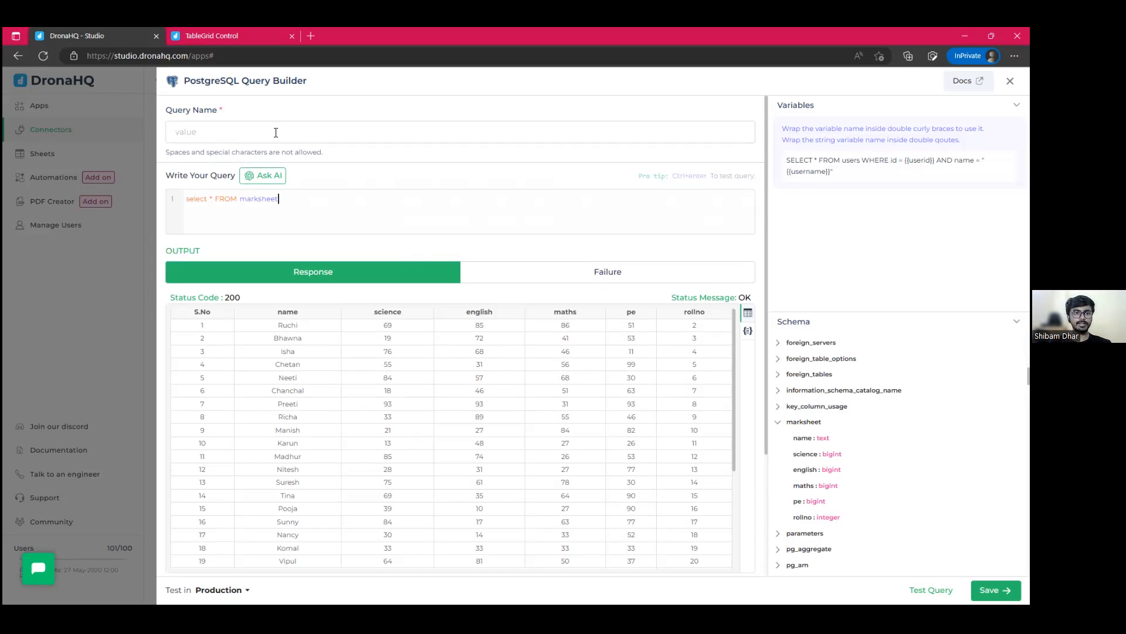
{"action": "left_click", "coordinate": [265, 174]}
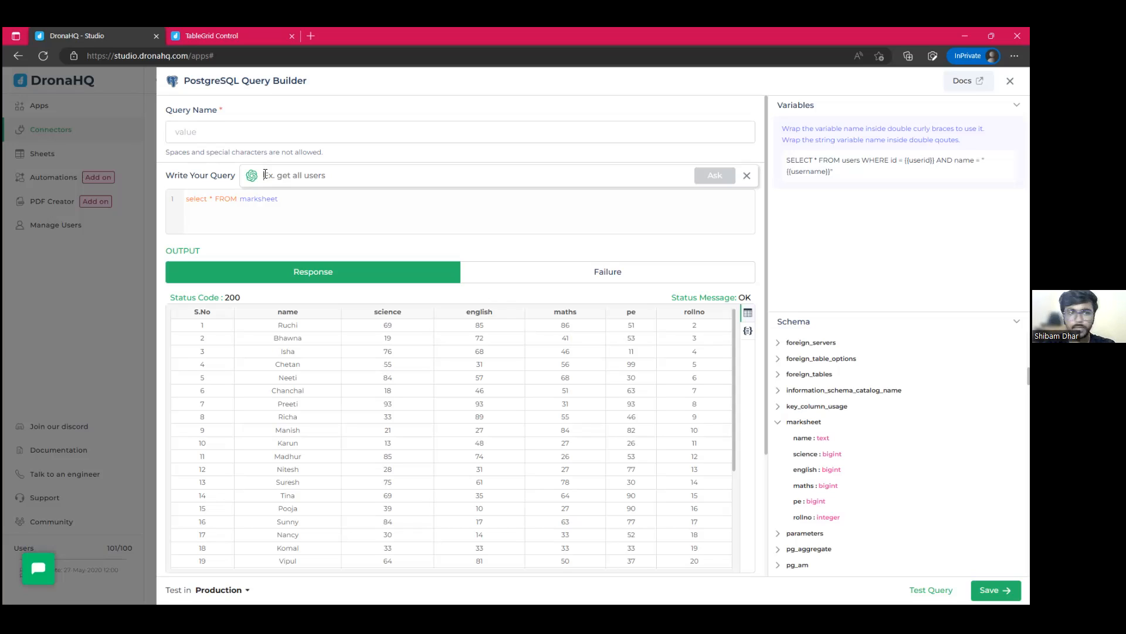
{"action": "left_click", "coordinate": [176, 215]}
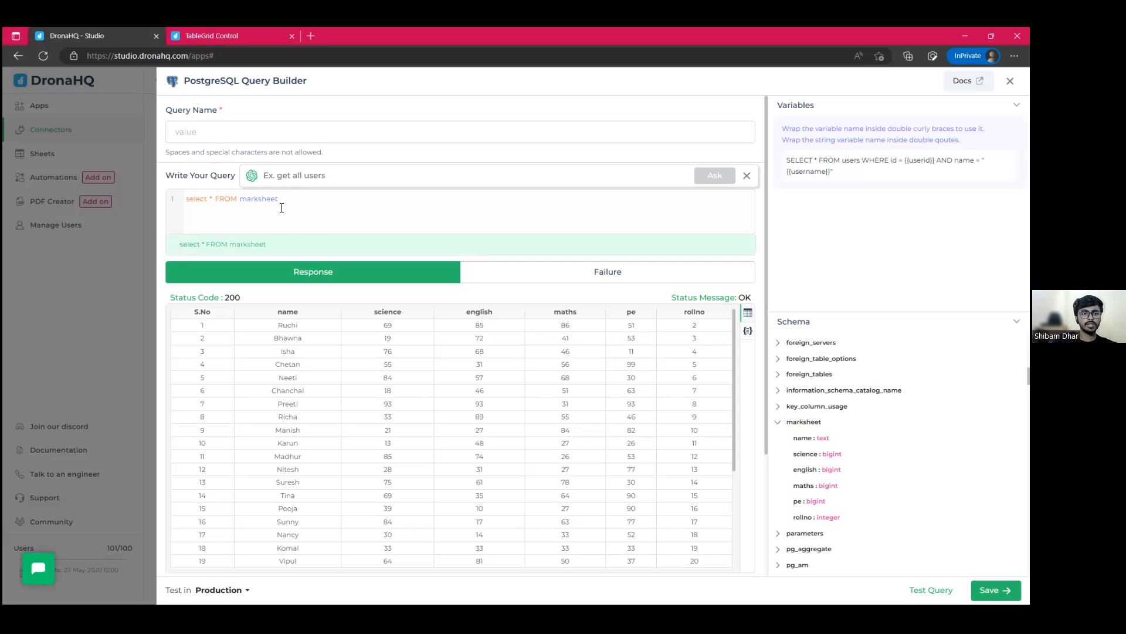
{"action": "left_click", "coordinate": [538, 310]}
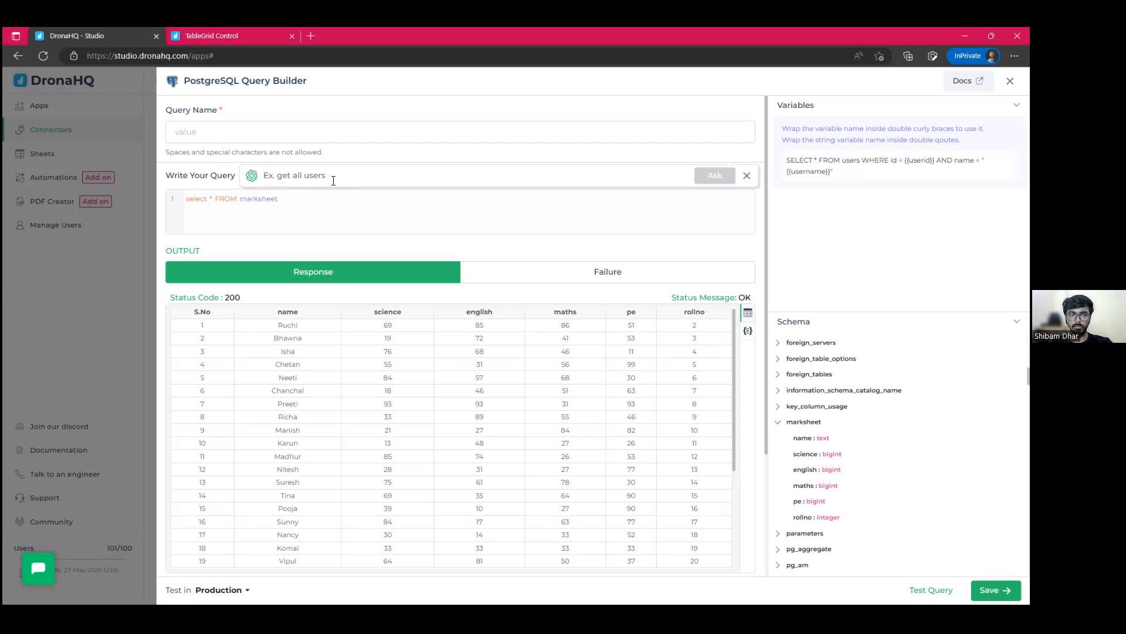
{"action": "type", "text": "get all score"}
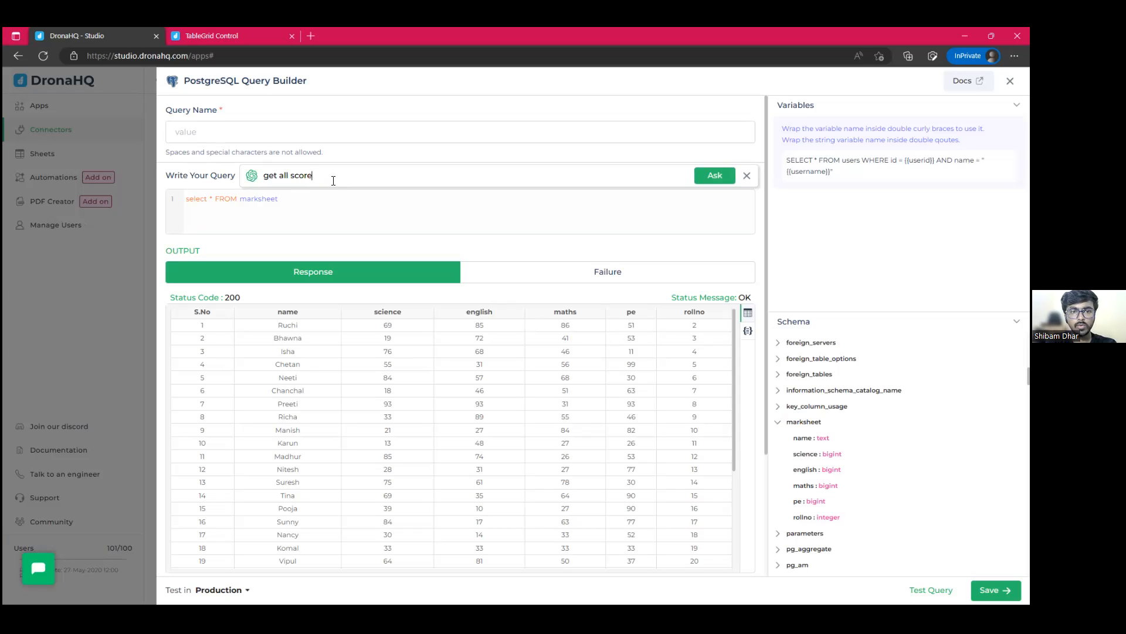
{"action": "type", "text": " and"}
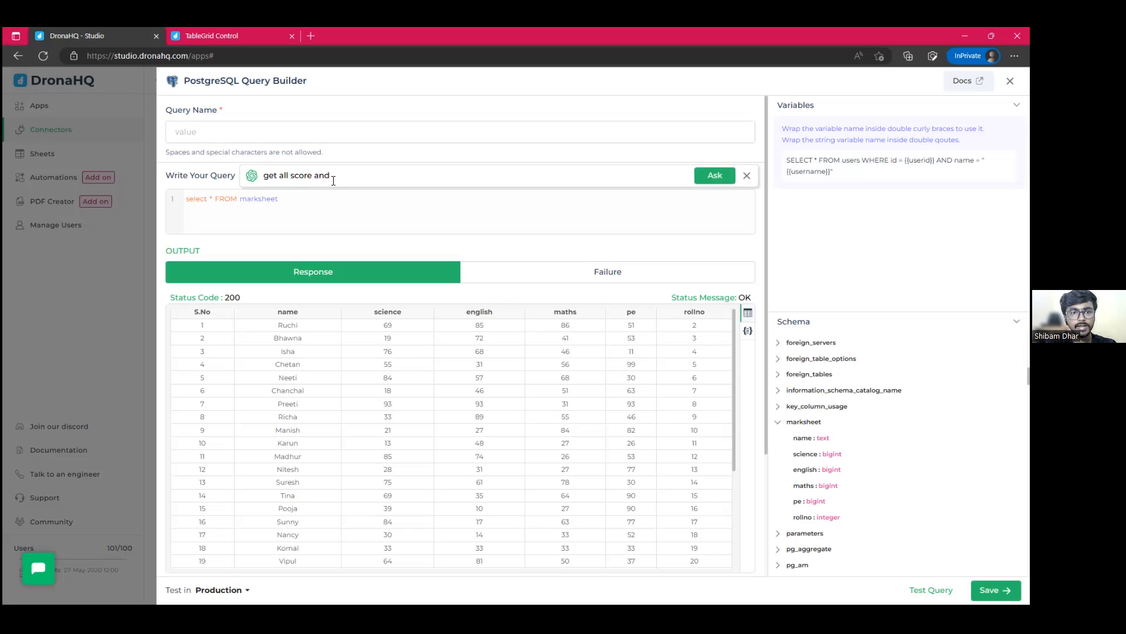
{"action": "type", "text": " average"}
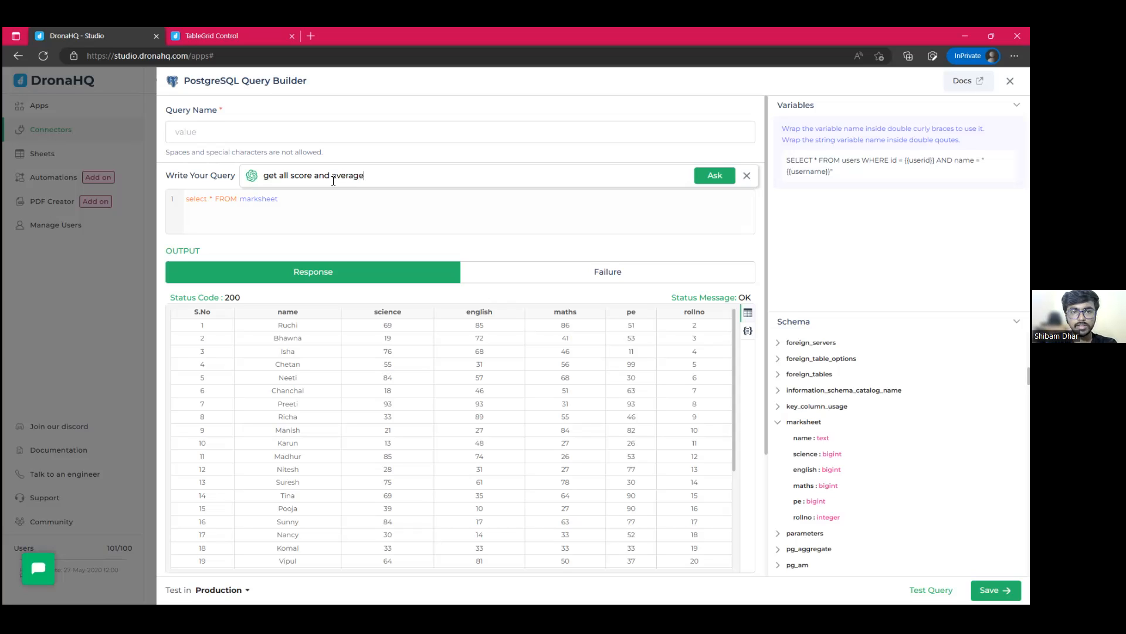
{"action": "type", "text": " score"}
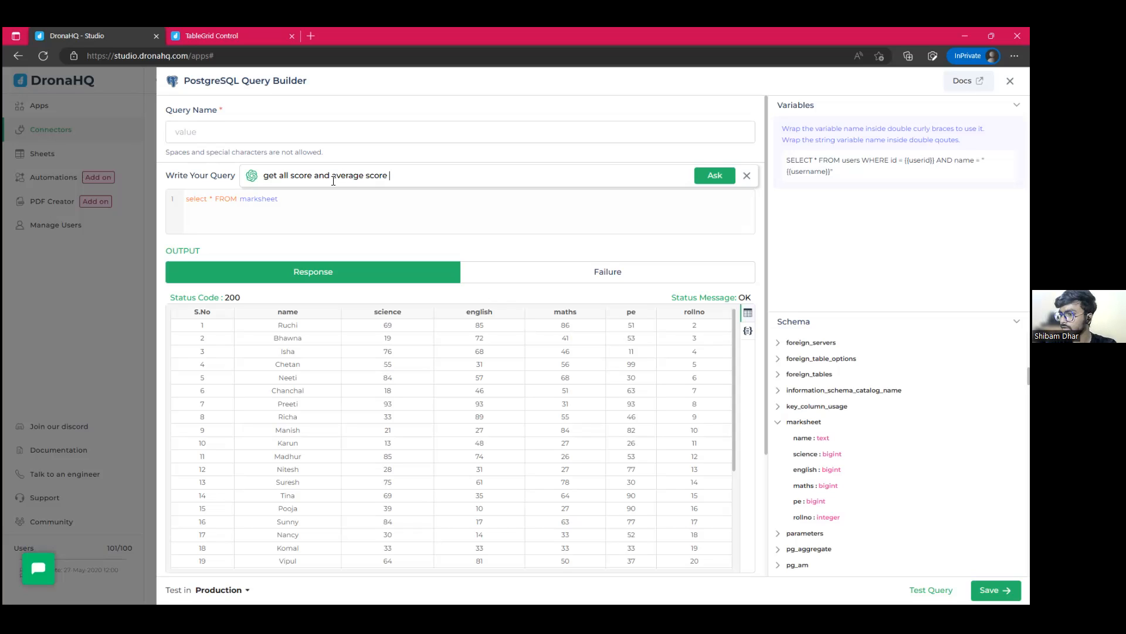
{"action": "type", "text": " of markshe"}
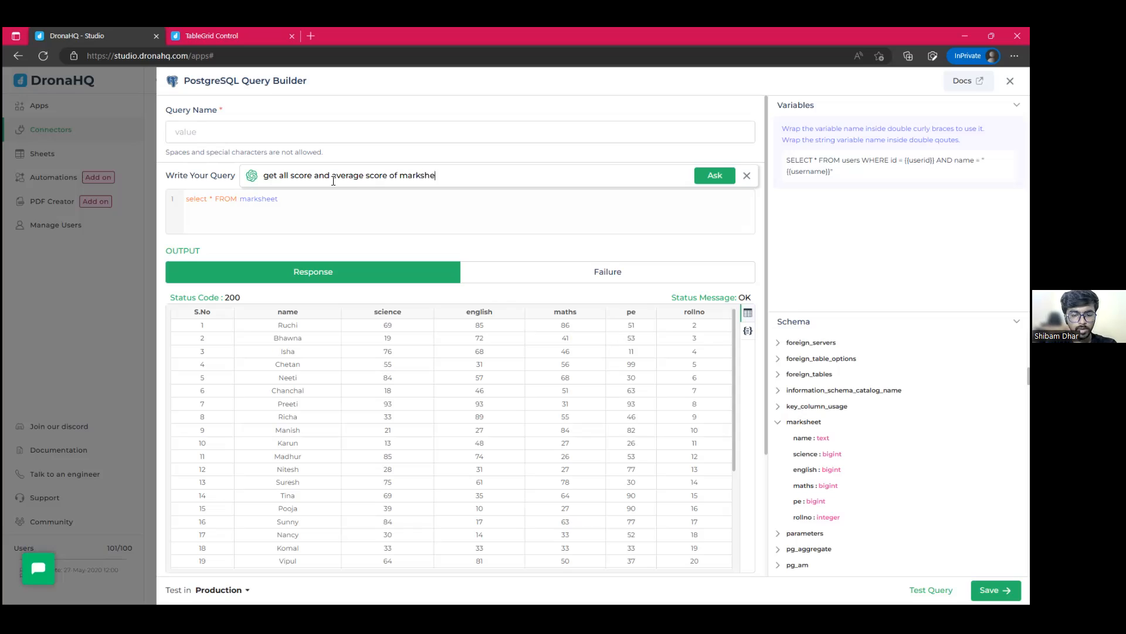
{"action": "type", "text": "et a"}
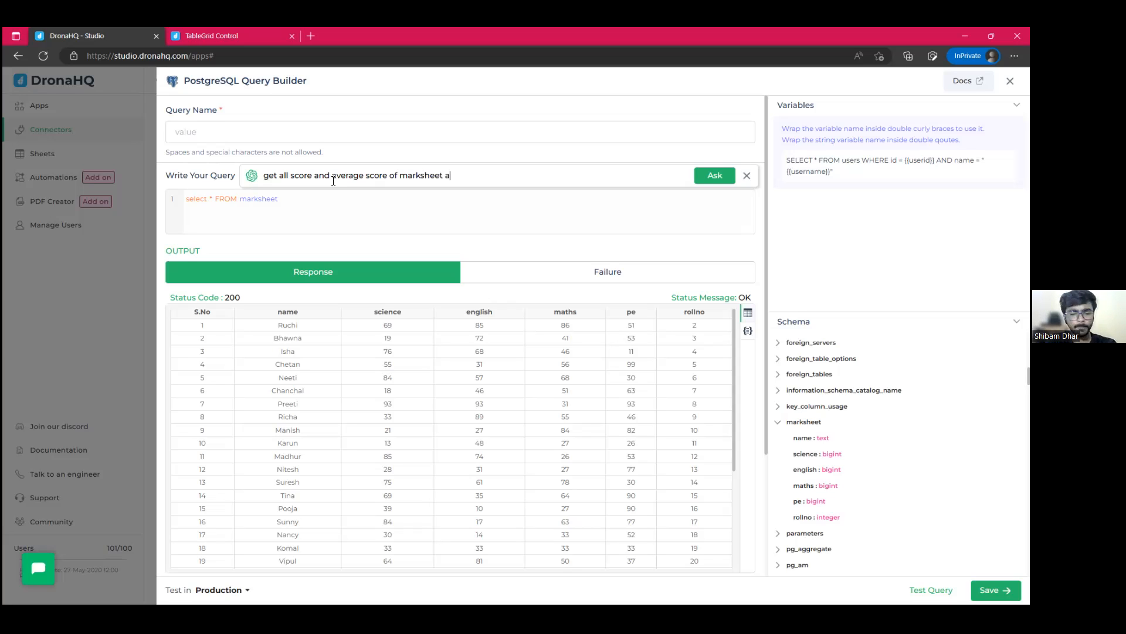
{"action": "type", "text": "nd provide grade"}
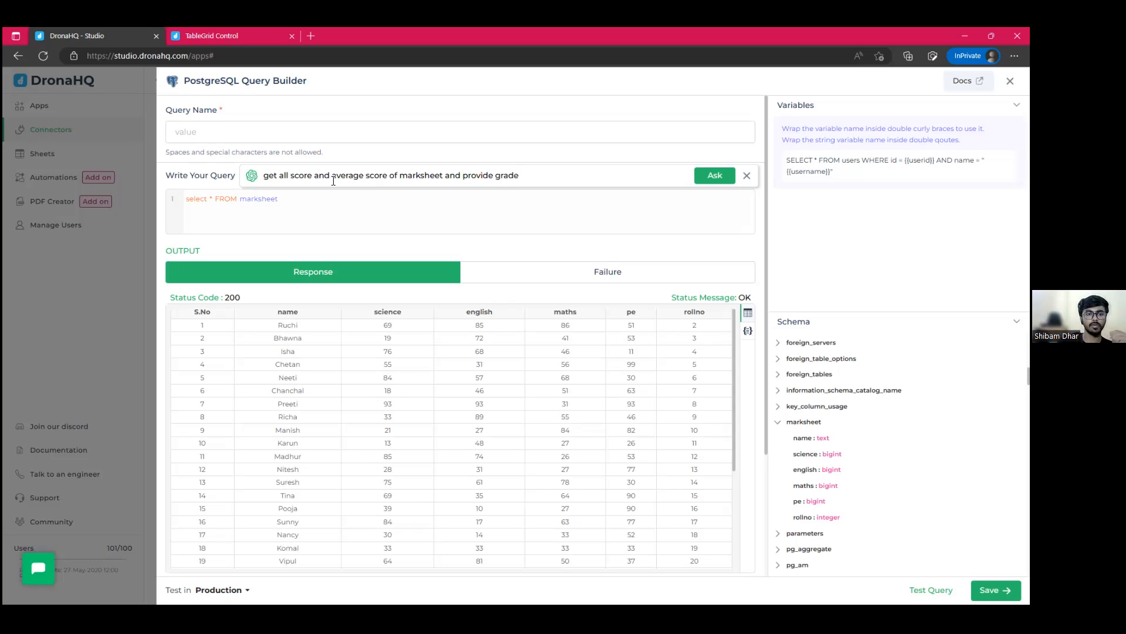
{"action": "key", "text": "Return"}
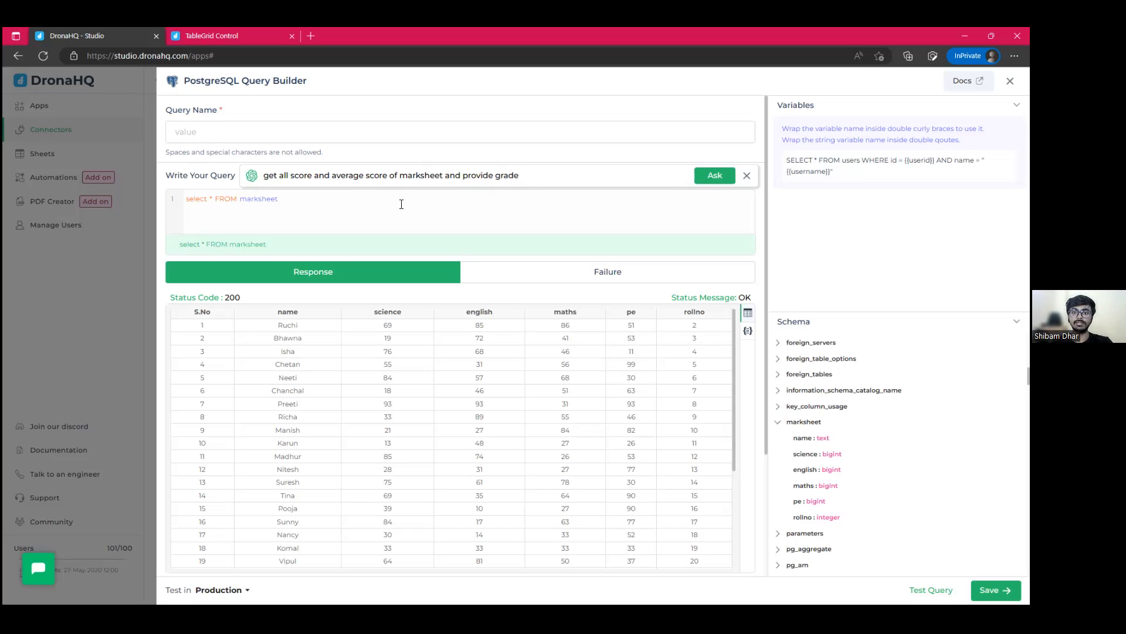
{"action": "left_click", "coordinate": [721, 186]}
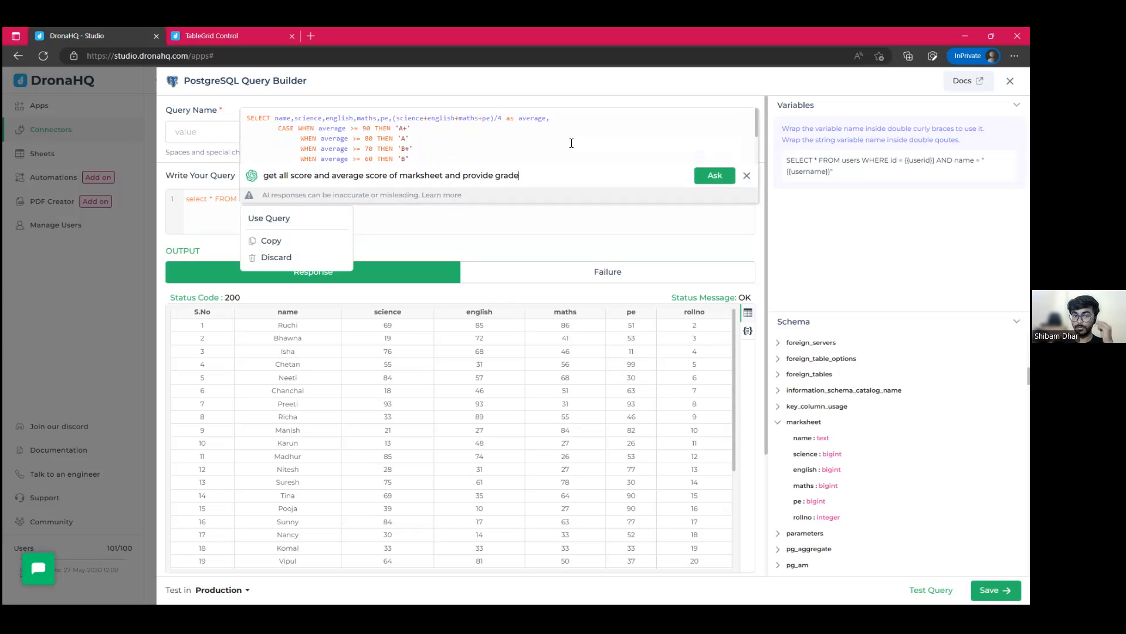
Step: Read through the AI-generated marksheet query, including its average calculation and grade conditions, and insert it into the query editor
{"action": "left_click", "coordinate": [603, 221]}
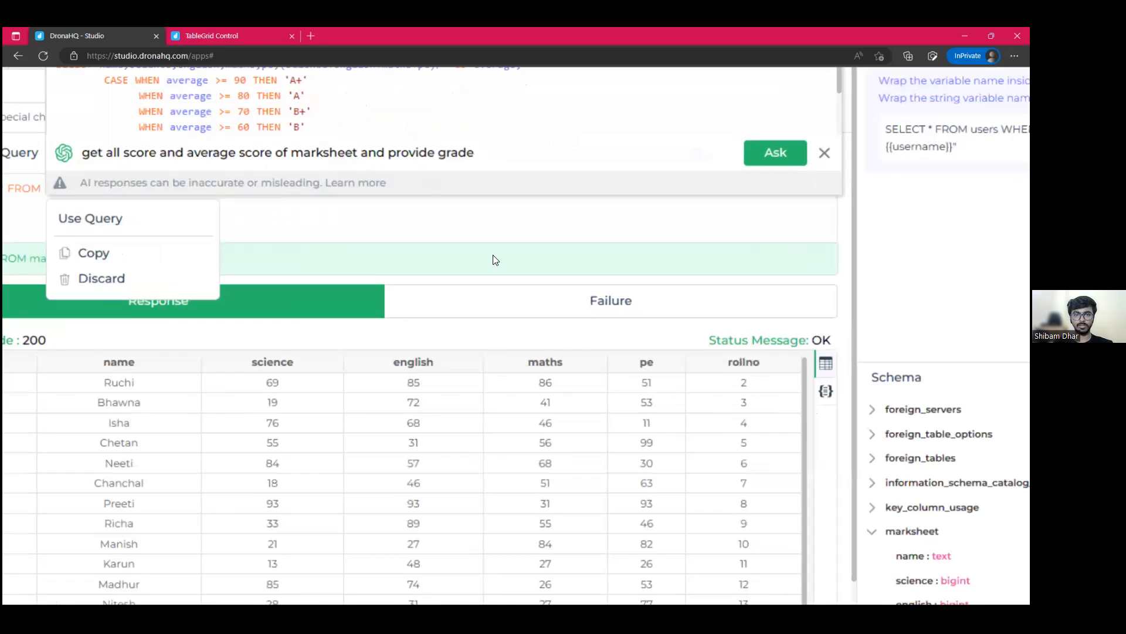
{"action": "scroll", "coordinate": [470, 236], "scroll_direction": "up", "scroll_amount": 2}
{"action": "scroll", "coordinate": [471, 237], "scroll_direction": "left", "scroll_amount": 1}
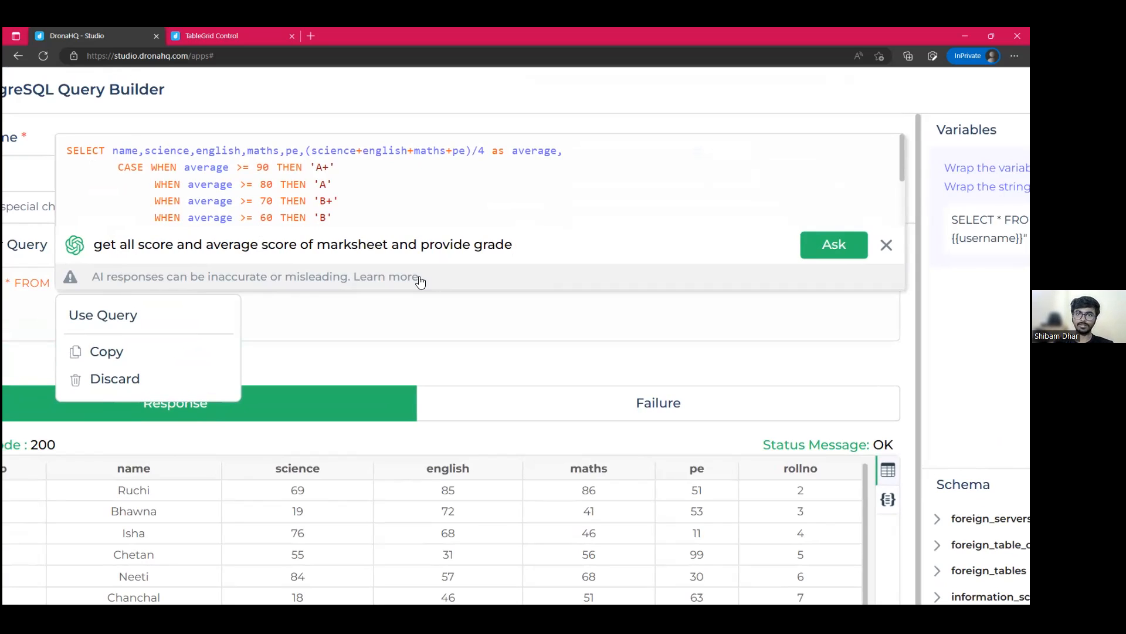
{"action": "scroll", "coordinate": [431, 207], "scroll_direction": "down", "scroll_amount": 3}
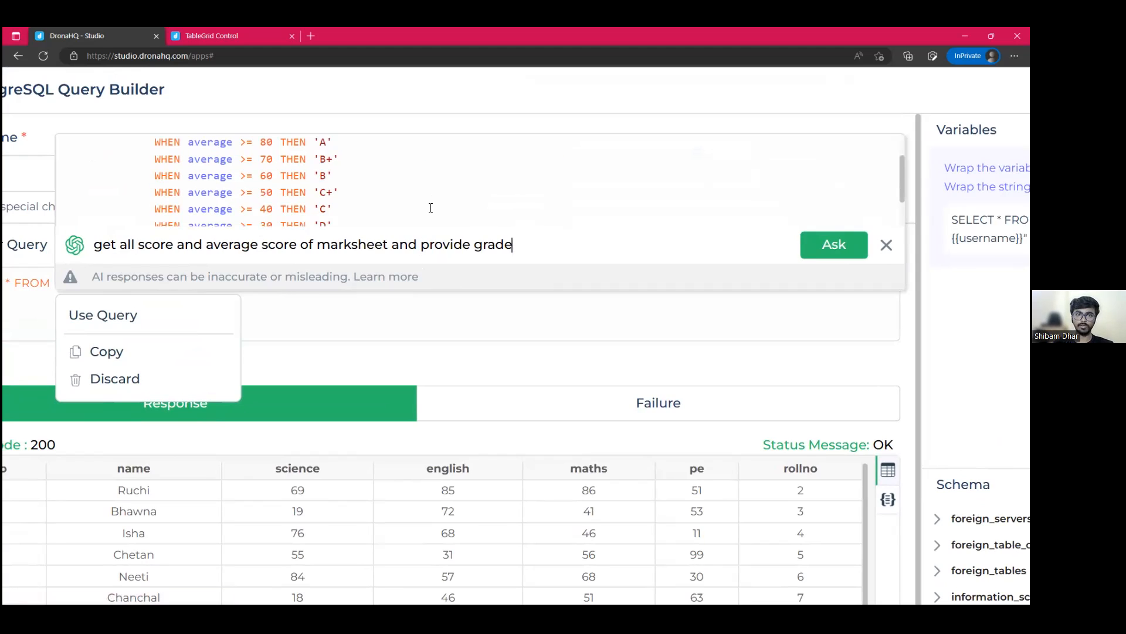
{"action": "scroll", "coordinate": [429, 208], "scroll_direction": "up", "scroll_amount": 2}
{"action": "scroll", "coordinate": [448, 179], "scroll_direction": "down", "scroll_amount": 1}
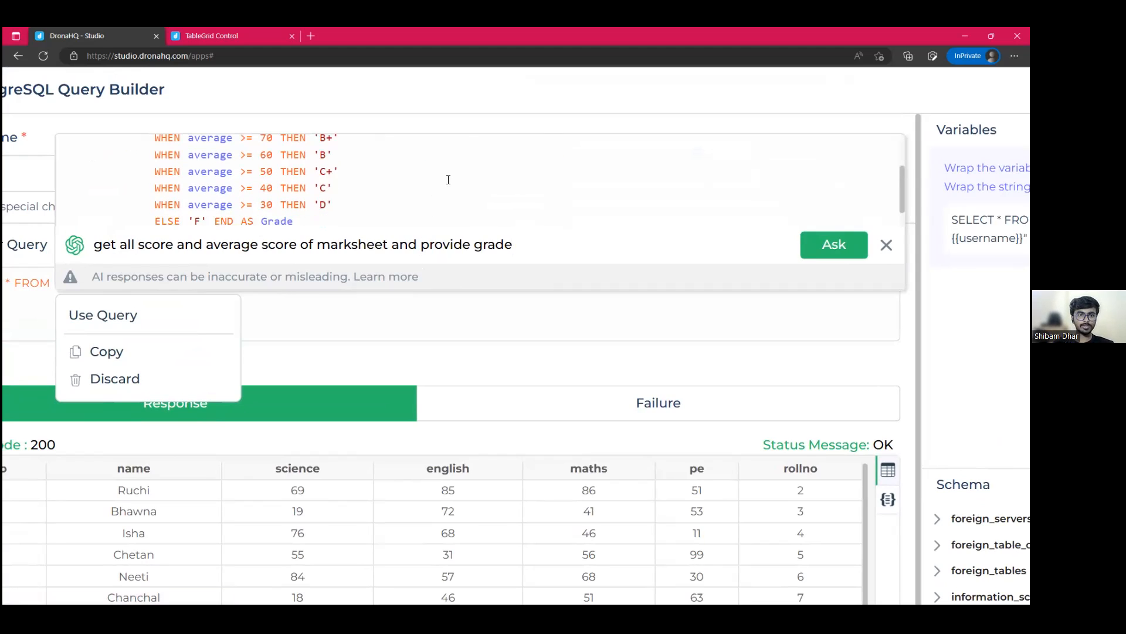
{"action": "scroll", "coordinate": [448, 179], "scroll_direction": "down", "scroll_amount": 1}
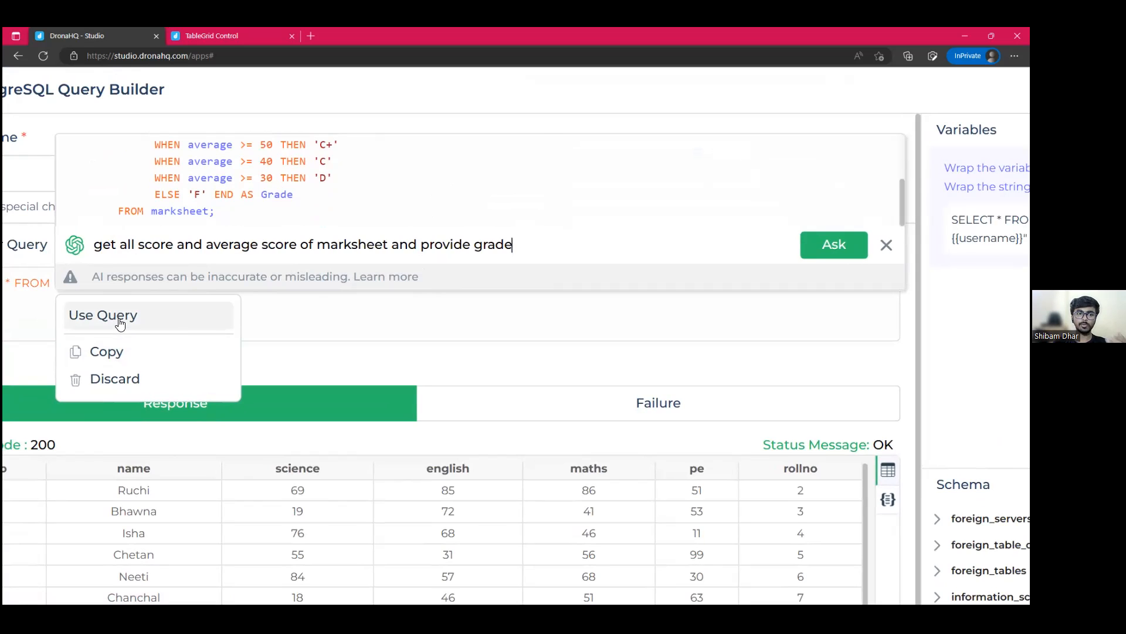
{"action": "left_click", "coordinate": [159, 315]}
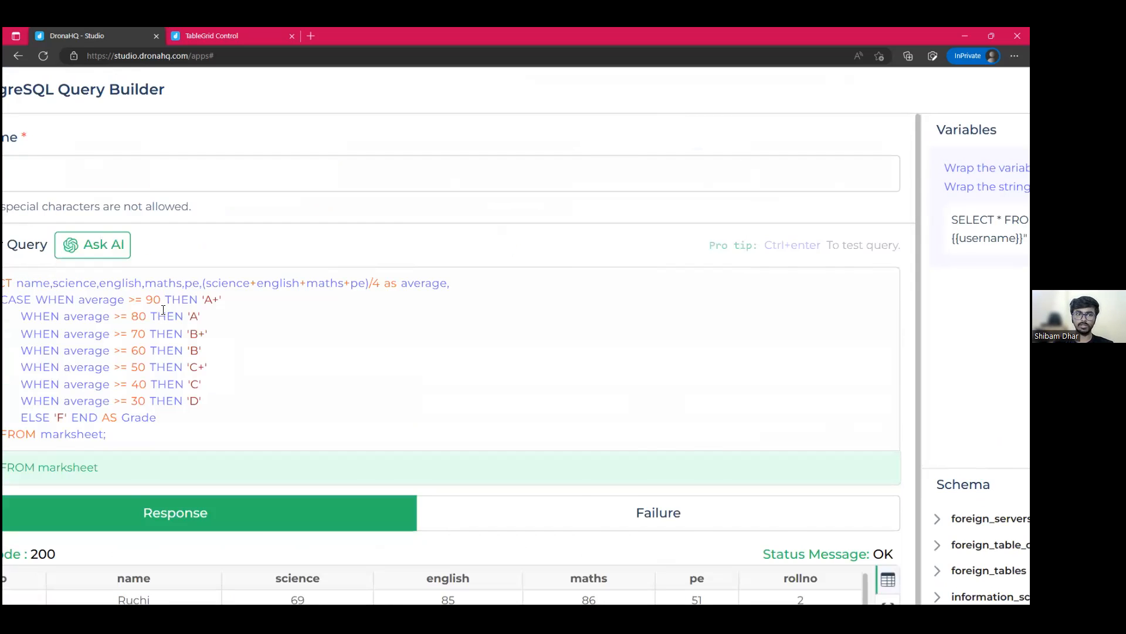
{"action": "key", "text": "ctrl+0"}
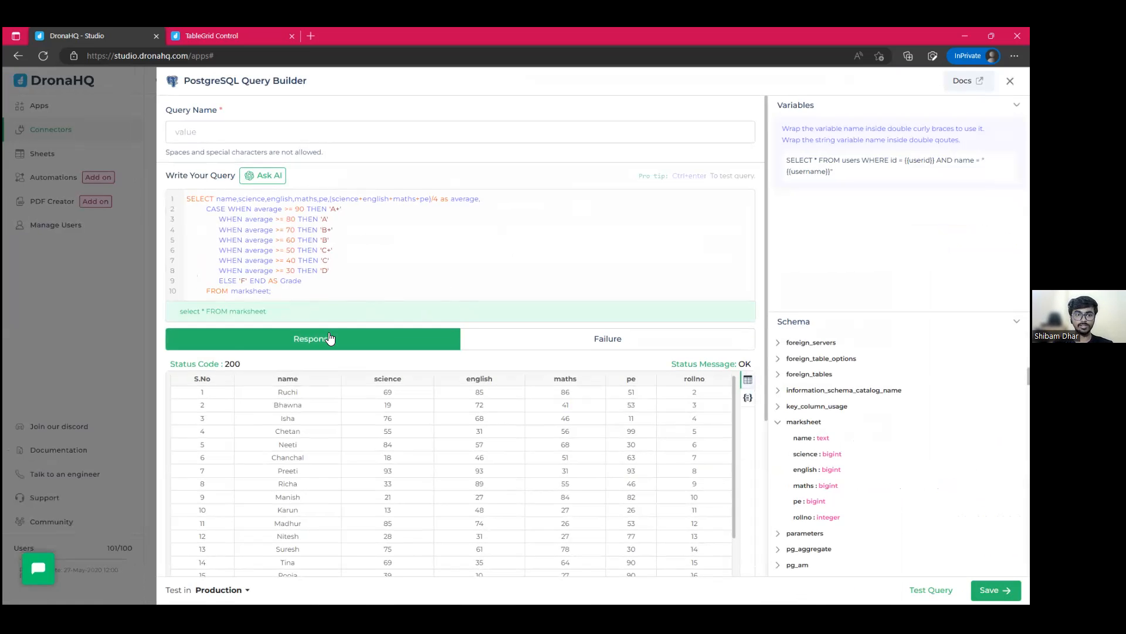
Step: Test the AI-generated query and inspect its output together with the query text
{"action": "key", "text": "ctrl+Return"}
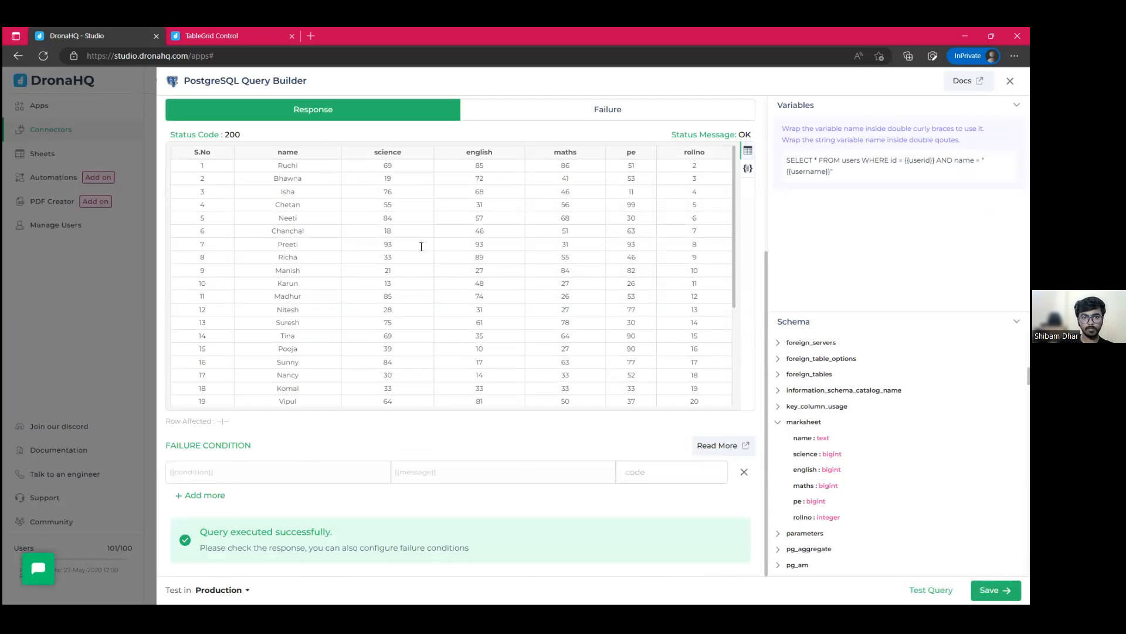
{"action": "scroll", "coordinate": [421, 246], "scroll_direction": "up", "scroll_amount": 4}
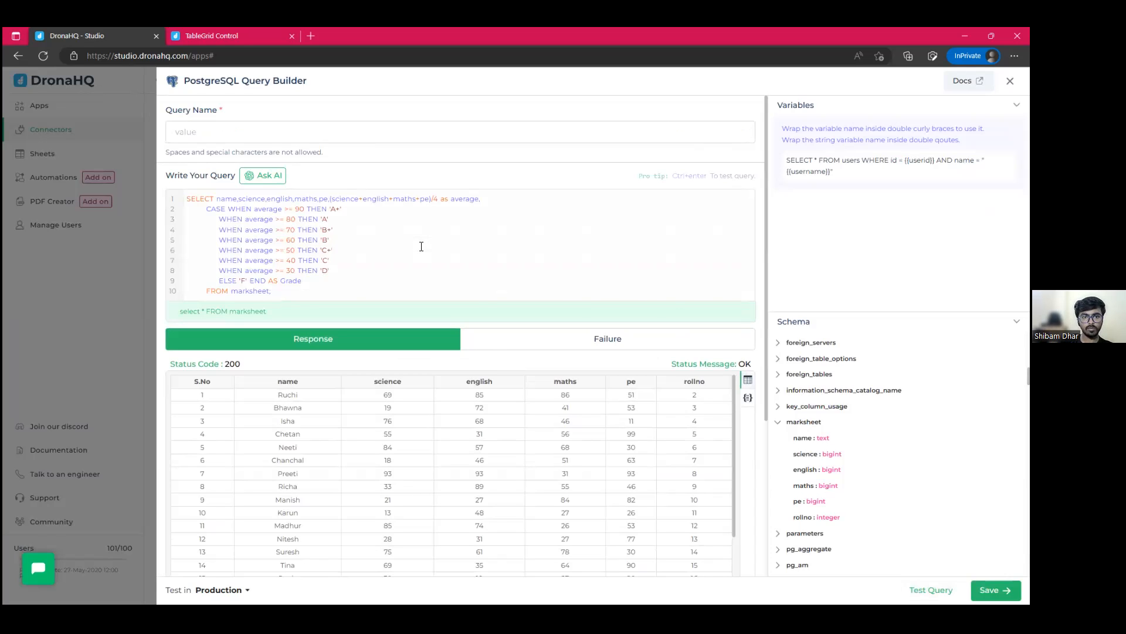
{"action": "key", "text": "ctrl+Return"}
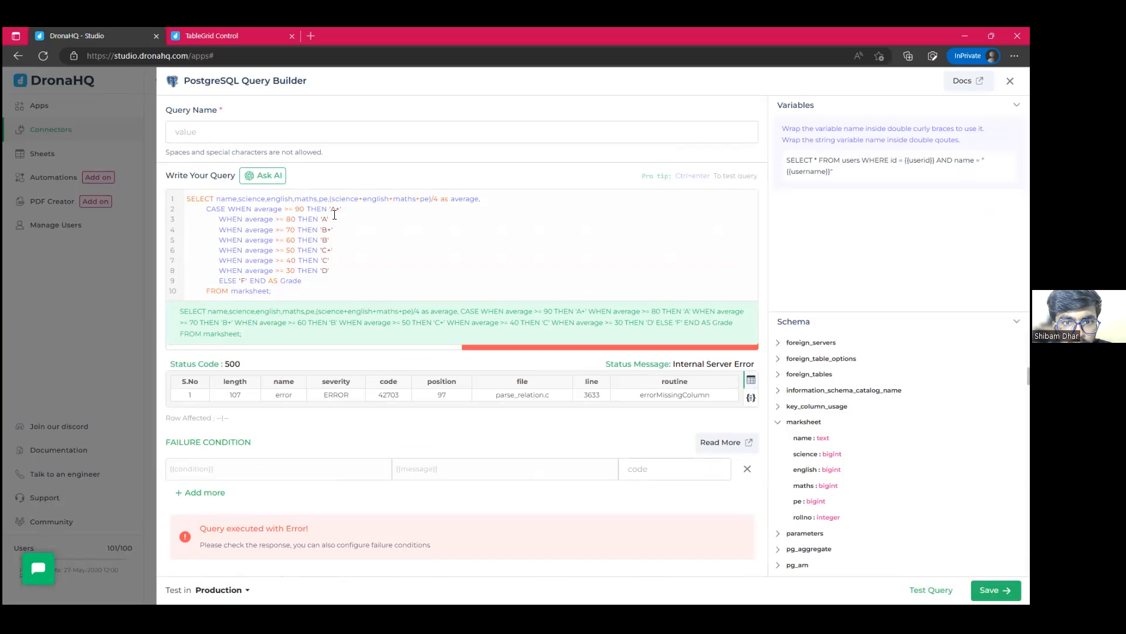
{"action": "left_click", "coordinate": [453, 403]}
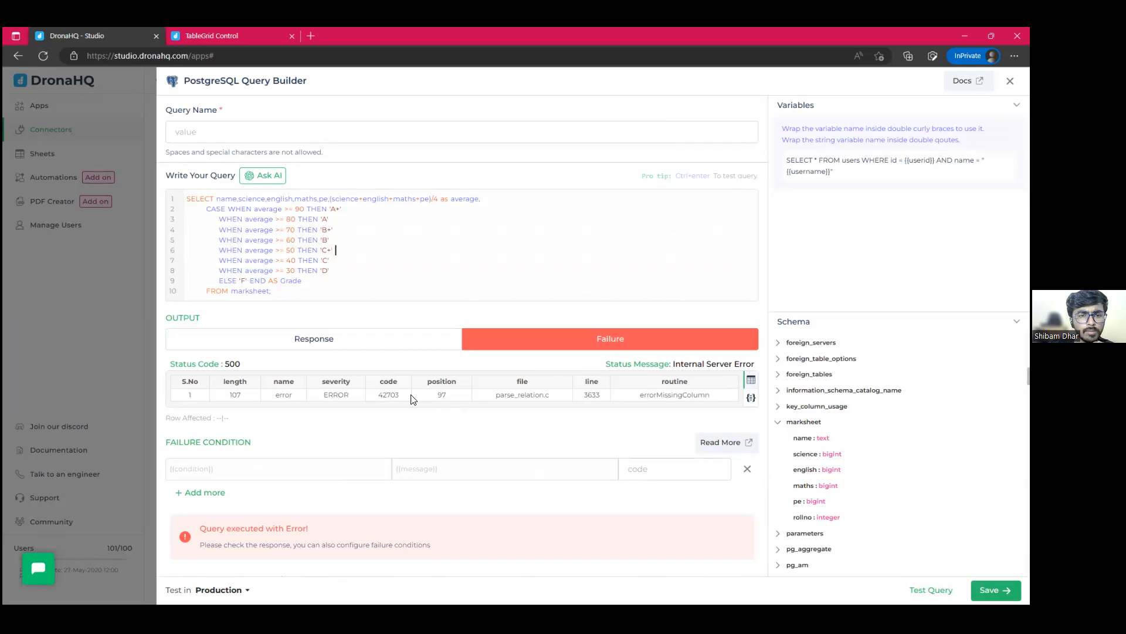
{"action": "mouse_move", "coordinate": [359, 281]}
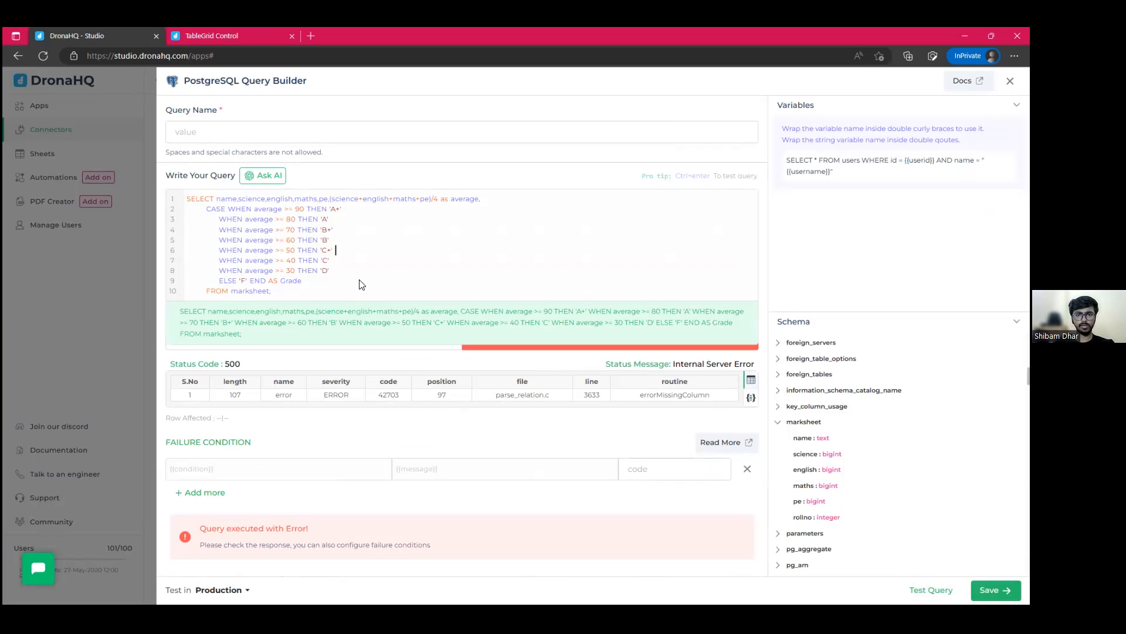
Step: Replace the query with one computing average_score and grading averages above 80, 70, 60, 50 and 40 as A to E, otherwise F, from marksheet
{"action": "key", "text": "alt+Tab"}
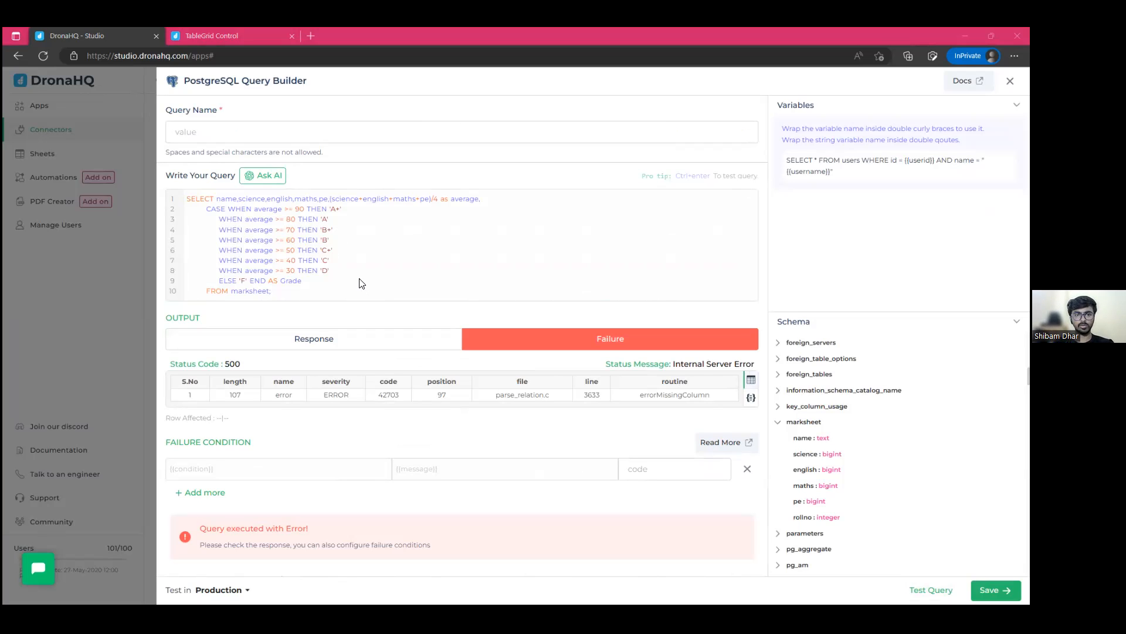
{"action": "key", "text": "ctrl+a"}
{"action": "key", "text": "BackSpace"}
{"action": "type", "text": "\\SELECT rollno, name, science, english, maths, pe, (science+english+maths+pe)/4 AS average_score, CASE     WHEN (science+english+maths+pe)/4 > 80 THEN 'A'     WHEN (science+english+maths+pe)/4 > 70 THEN 'B'     WHEN (science+english+maths+pe)/4 > 60 THEN 'C'     WHEN (science+english+maths+pe)/4 > 50 THEN 'D'     WHEN (science+english+maths+pe)/4 > 40 THEN 'E'     ELSE 'F'  END AS grade FROM marksheet;"}
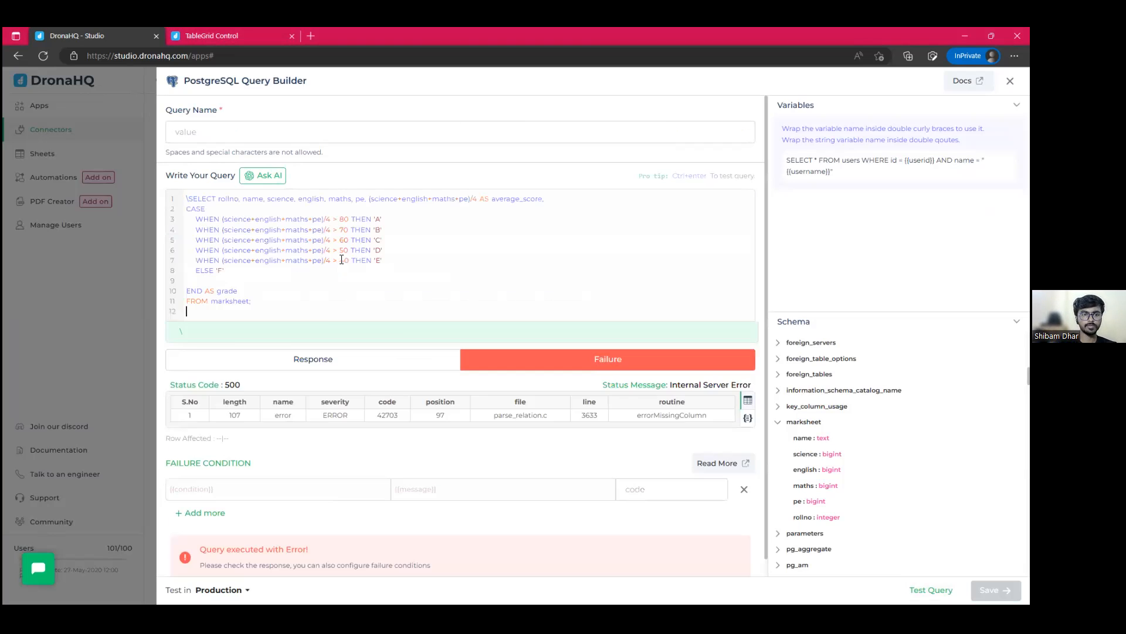
{"action": "key", "text": "Up"}
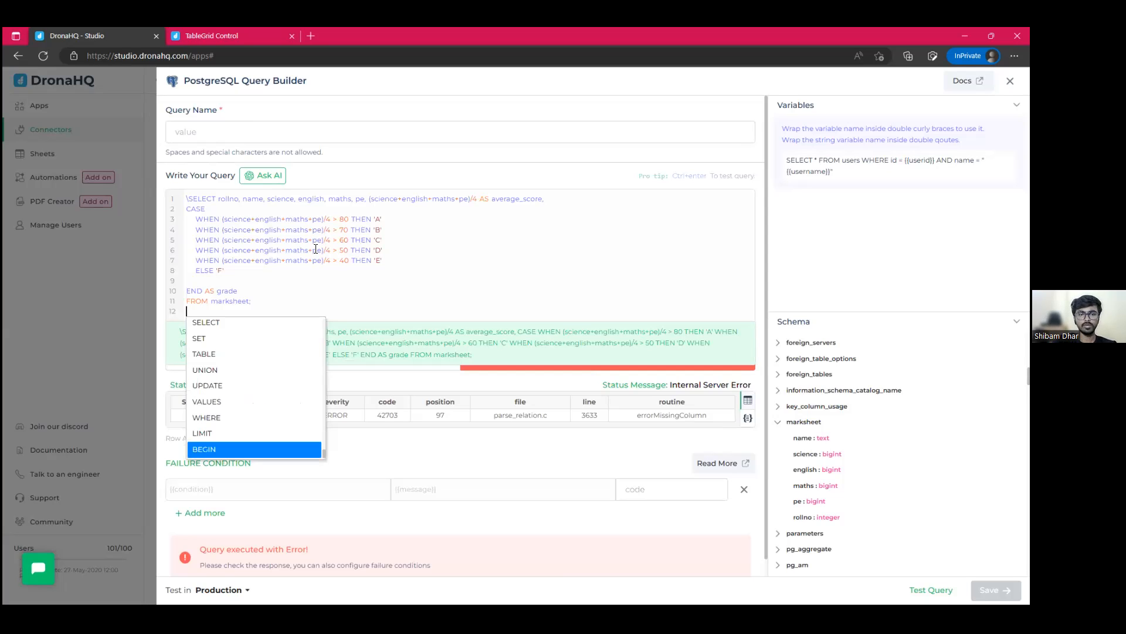
{"action": "key", "text": "Up"}
{"action": "key", "text": "Up"}
{"action": "key", "text": "Up"}
{"action": "key", "text": "Up"}
{"action": "key", "text": "Up"}
{"action": "key", "text": "Up"}
{"action": "key", "text": "Up"}
{"action": "key", "text": "Up"}
{"action": "type", "text": "'"}
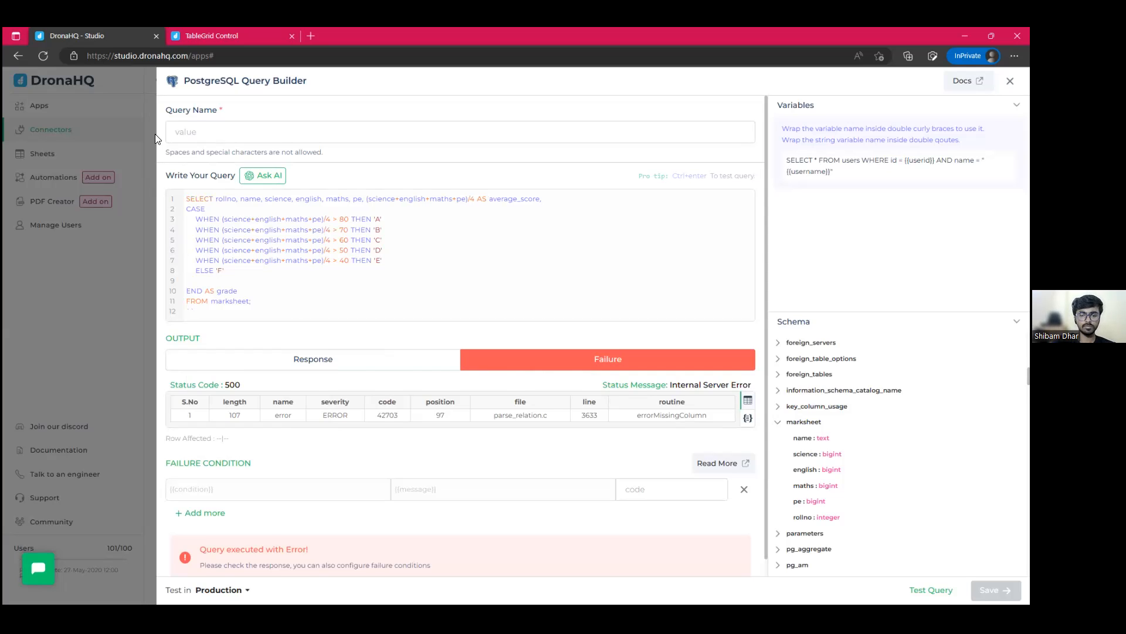
Step: Test the replacement query and view its error response as JSON
{"action": "key", "text": "ctrl+Return"}
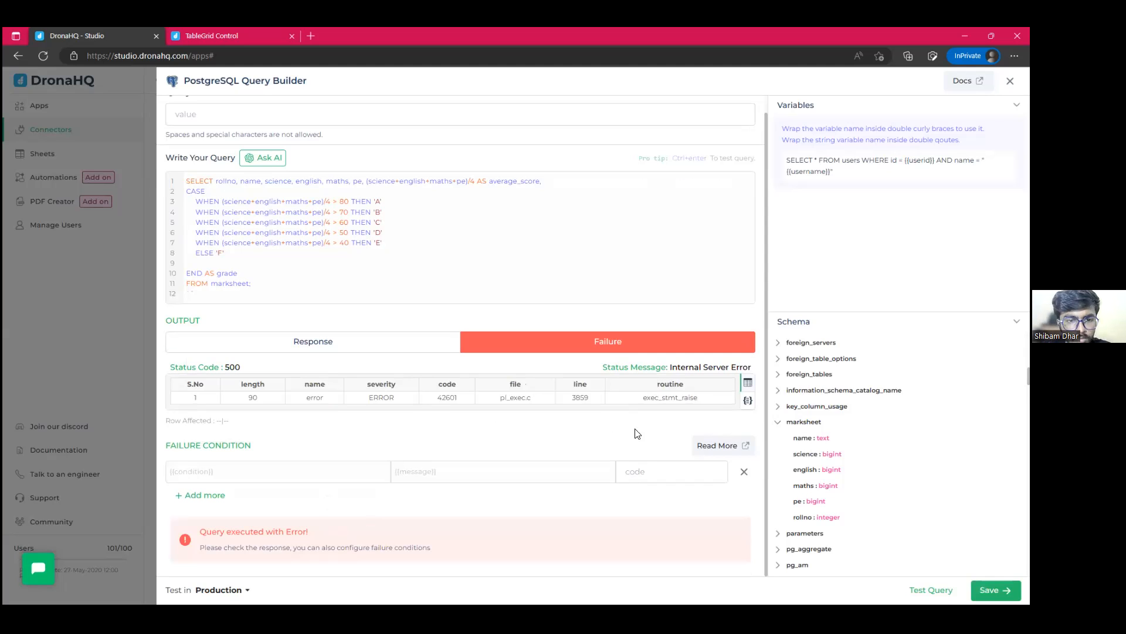
{"action": "left_click", "coordinate": [748, 400]}
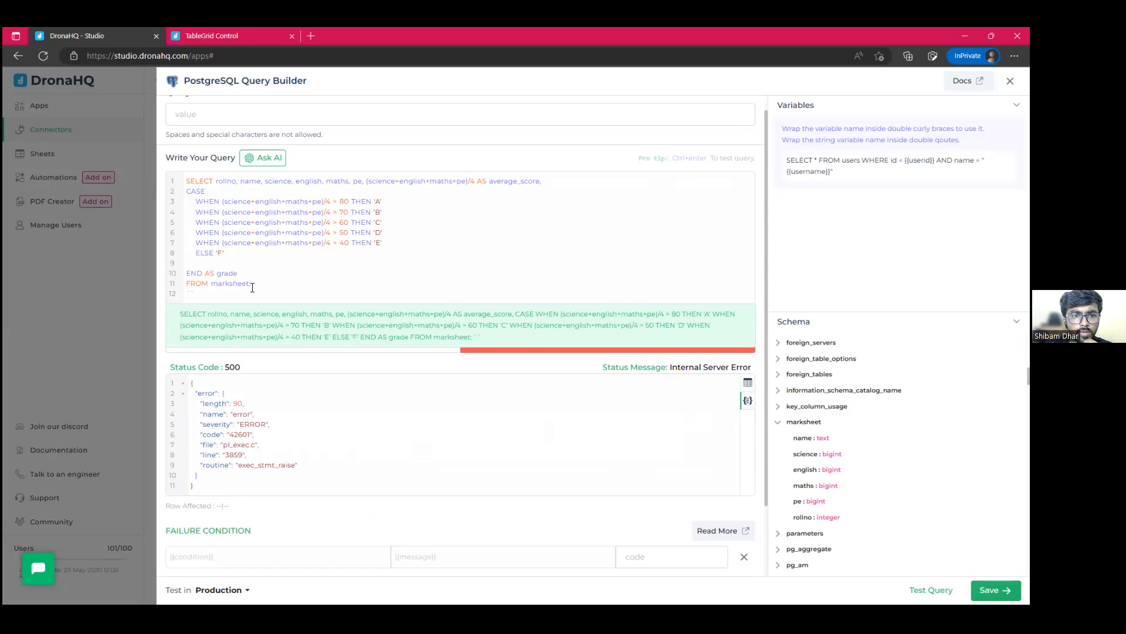
{"action": "left_click", "coordinate": [299, 285]}
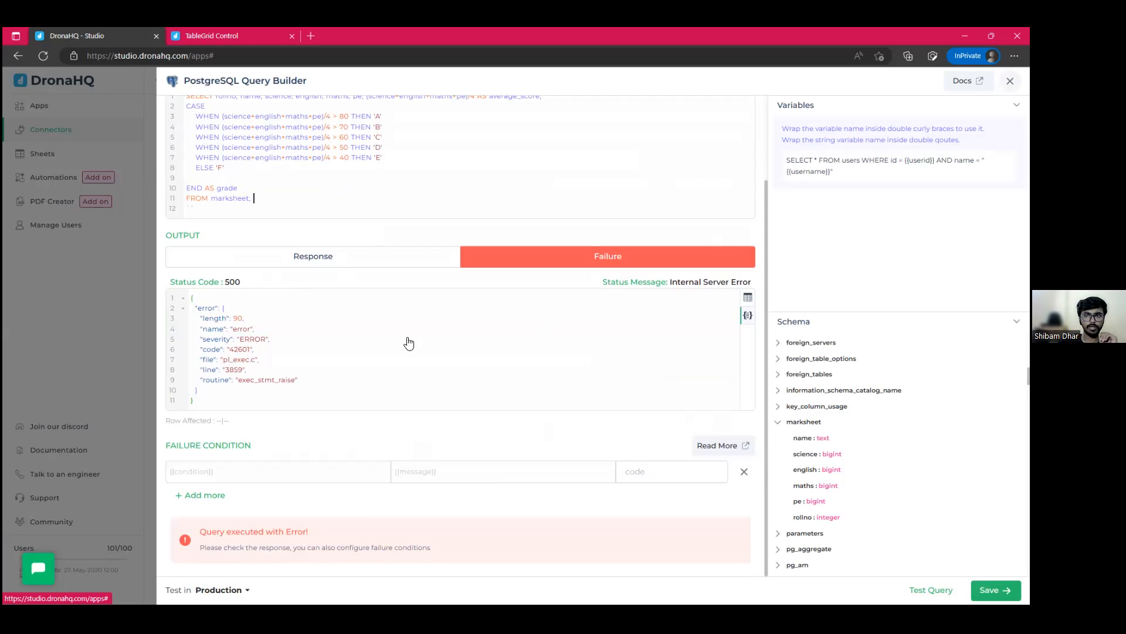
Step: Leave the new query, open the saved getAllData query, test it and review its grade conditions and returned average_score and grade columns
{"action": "key", "text": "Escape"}
{"action": "left_click", "coordinate": [320, 291]}
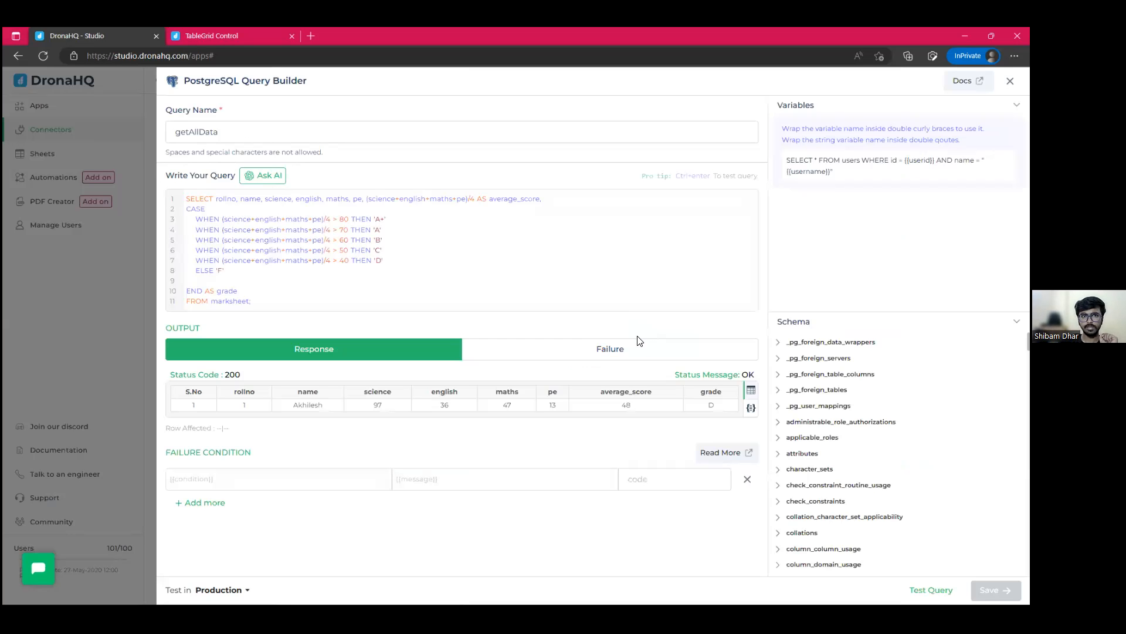
{"action": "key", "text": "ctrl+Return"}
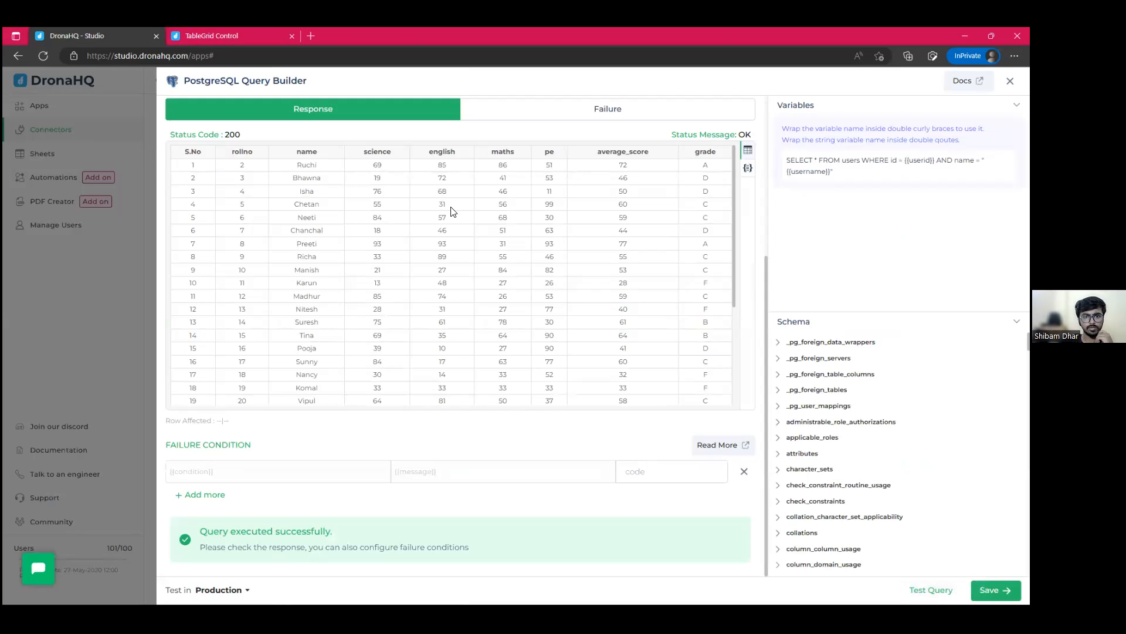
{"action": "scroll", "coordinate": [371, 135], "scroll_direction": "up", "scroll_amount": 4}
{"action": "scroll", "coordinate": [393, 214], "scroll_direction": "up", "scroll_amount": 1}
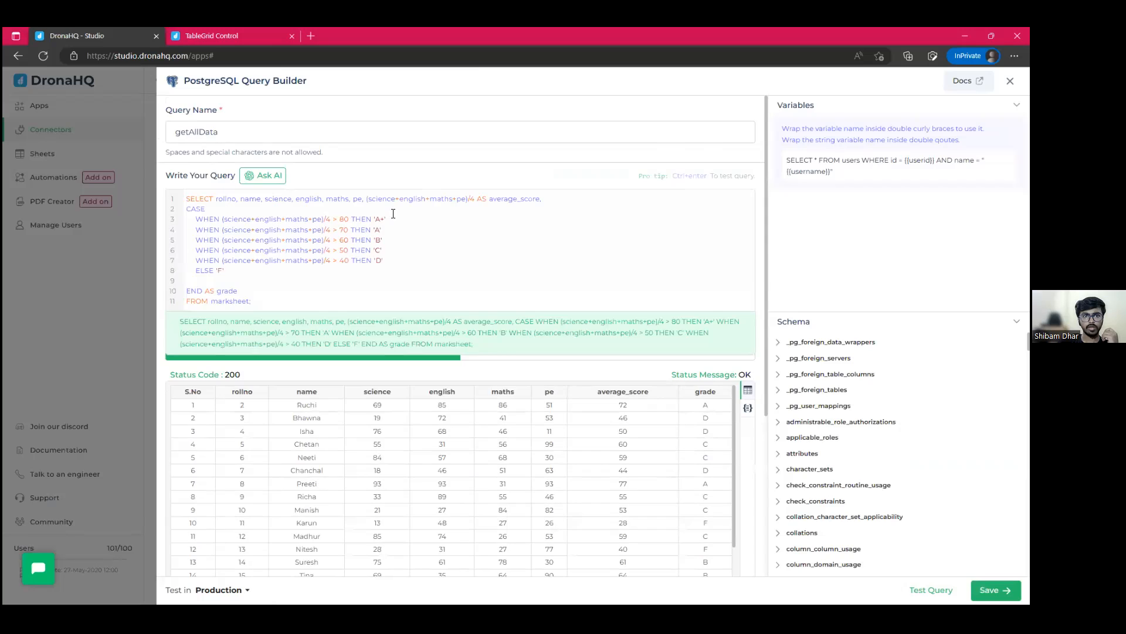
{"action": "left_click", "coordinate": [211, 210]}
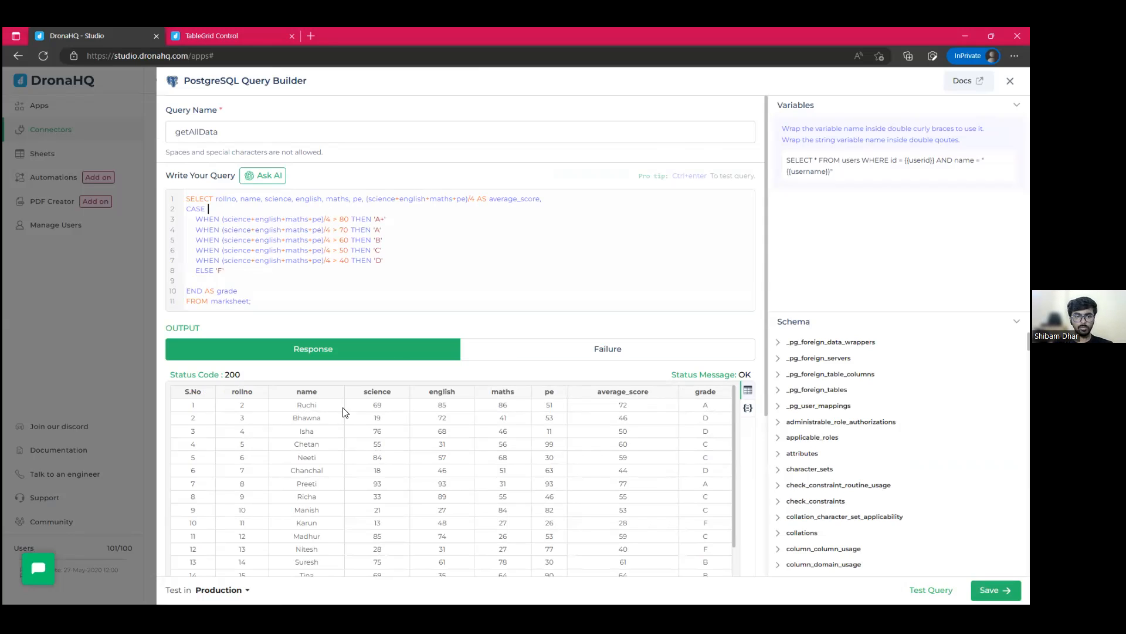
{"action": "scroll", "coordinate": [621, 418], "scroll_direction": "down", "scroll_amount": 2}
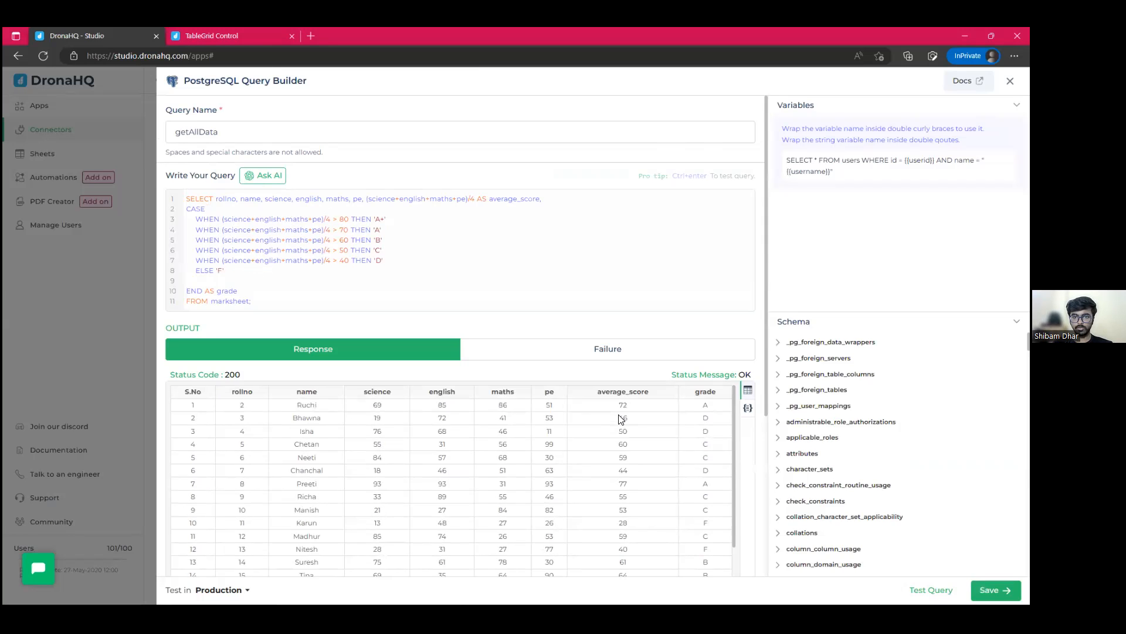
{"action": "key", "text": "ctrl+Return"}
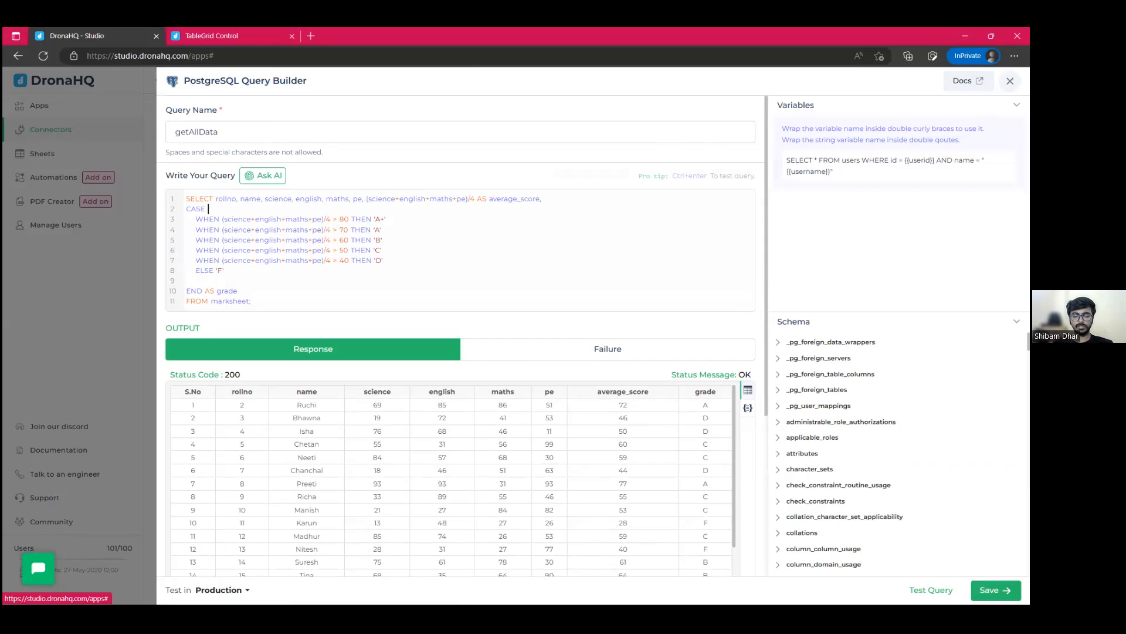
Step: Switch to the TableGrid Control browser tab and enable pagination for the table grid with 25 rows per page
{"action": "left_click", "coordinate": [220, 37]}
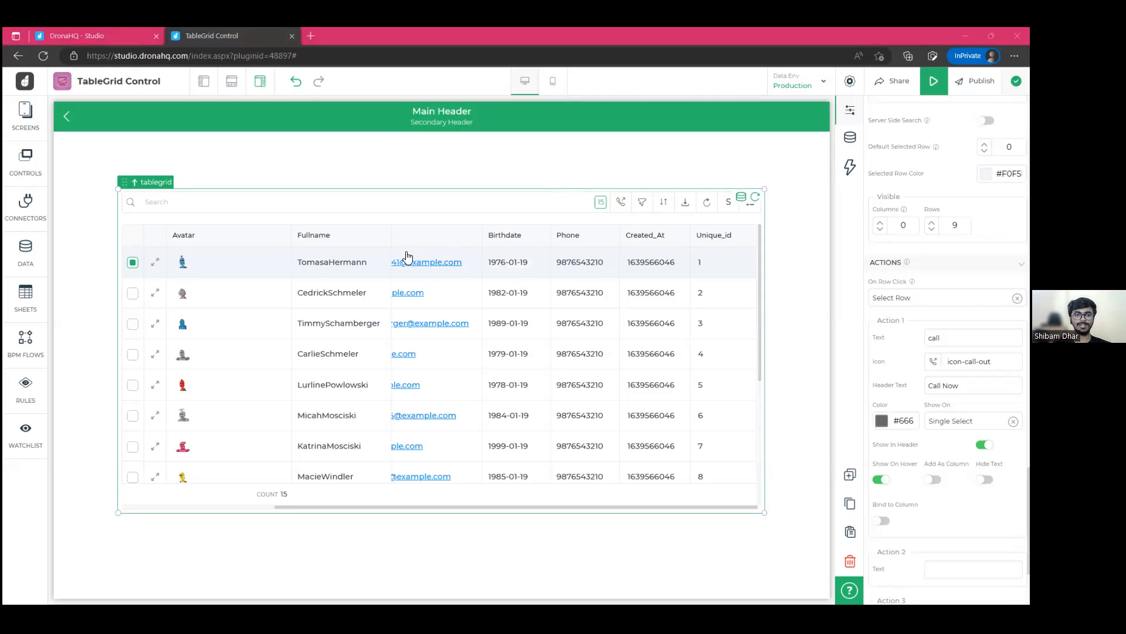
{"action": "scroll", "coordinate": [948, 352], "scroll_direction": "down", "scroll_amount": 2}
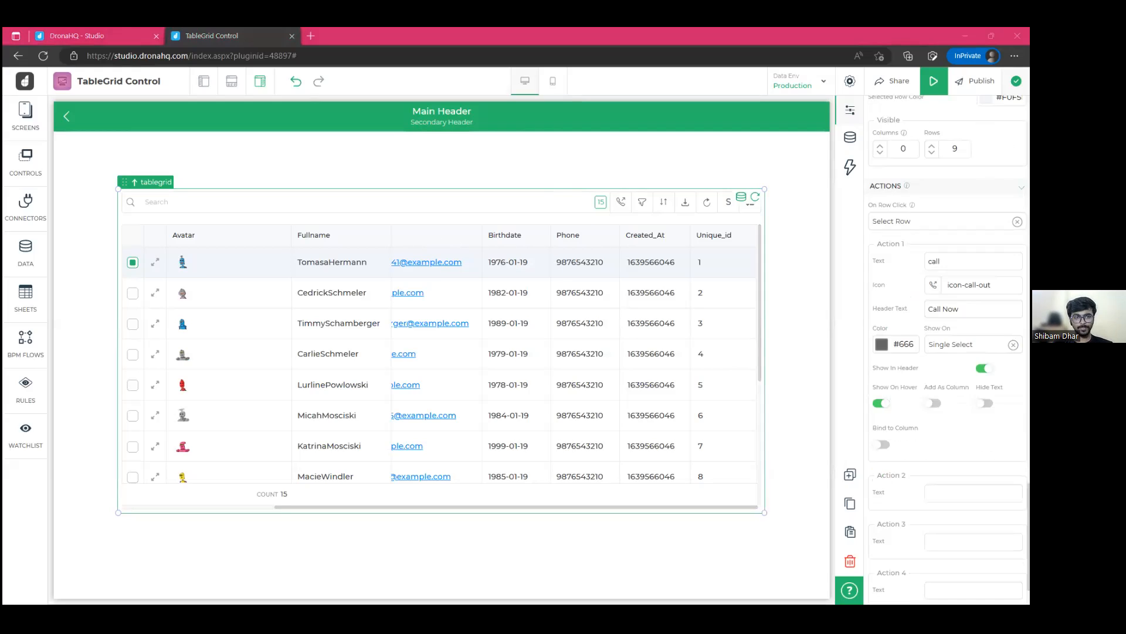
{"action": "scroll", "coordinate": [947, 352], "scroll_direction": "down", "scroll_amount": 2}
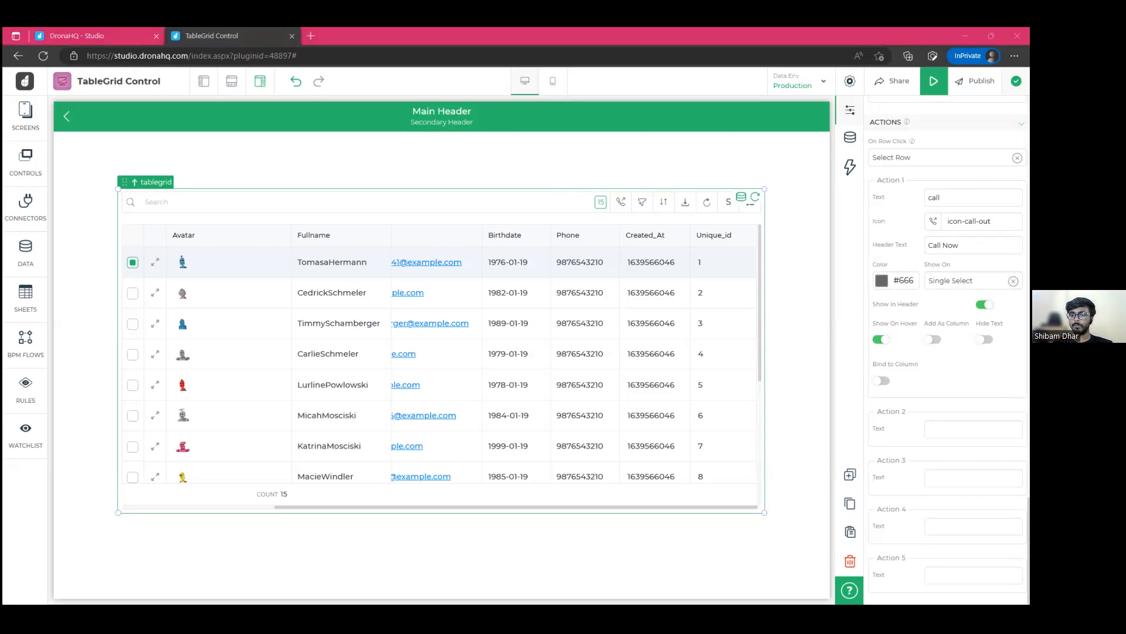
{"action": "scroll", "coordinate": [892, 238], "scroll_direction": "up", "scroll_amount": 10}
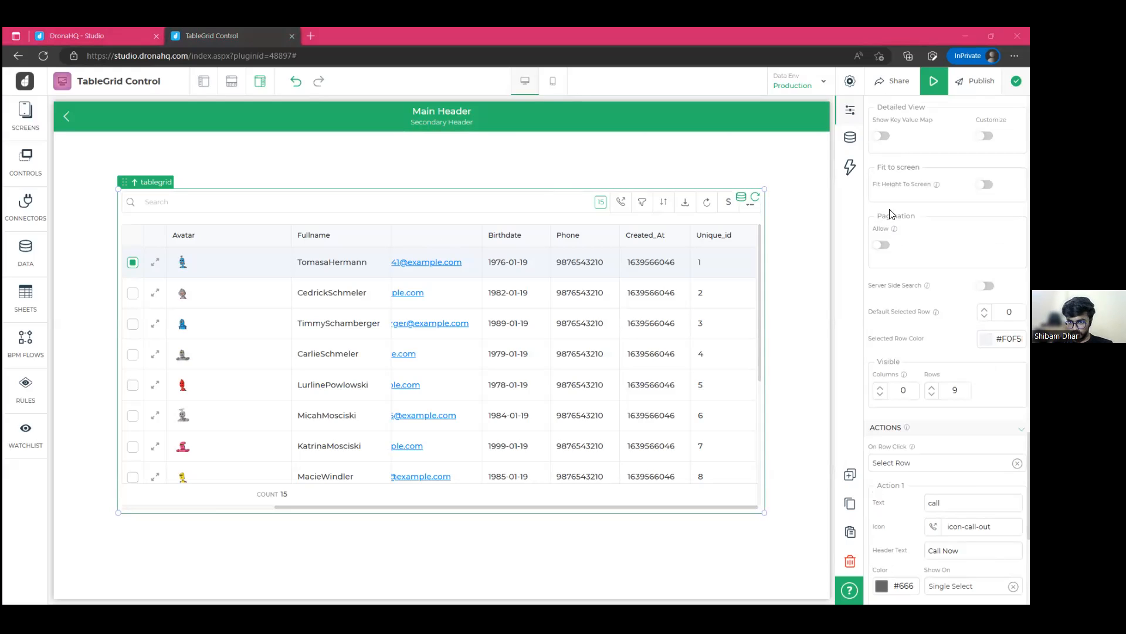
{"action": "left_click_drag", "start_coordinate": [889, 209], "coordinate": [916, 232]}
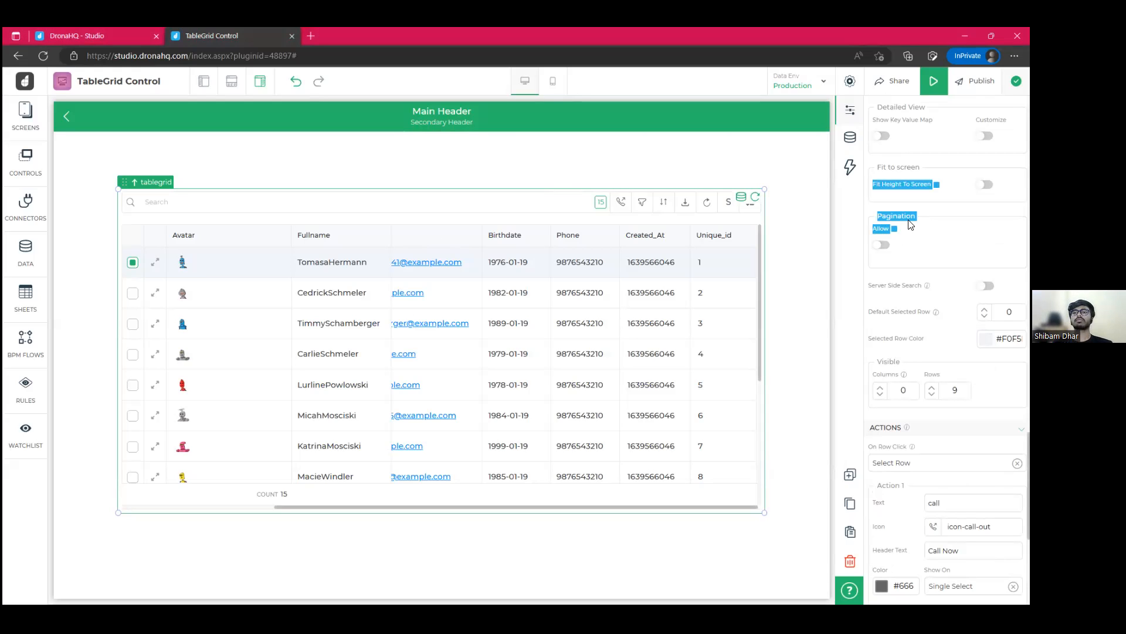
{"action": "left_click", "coordinate": [896, 234]}
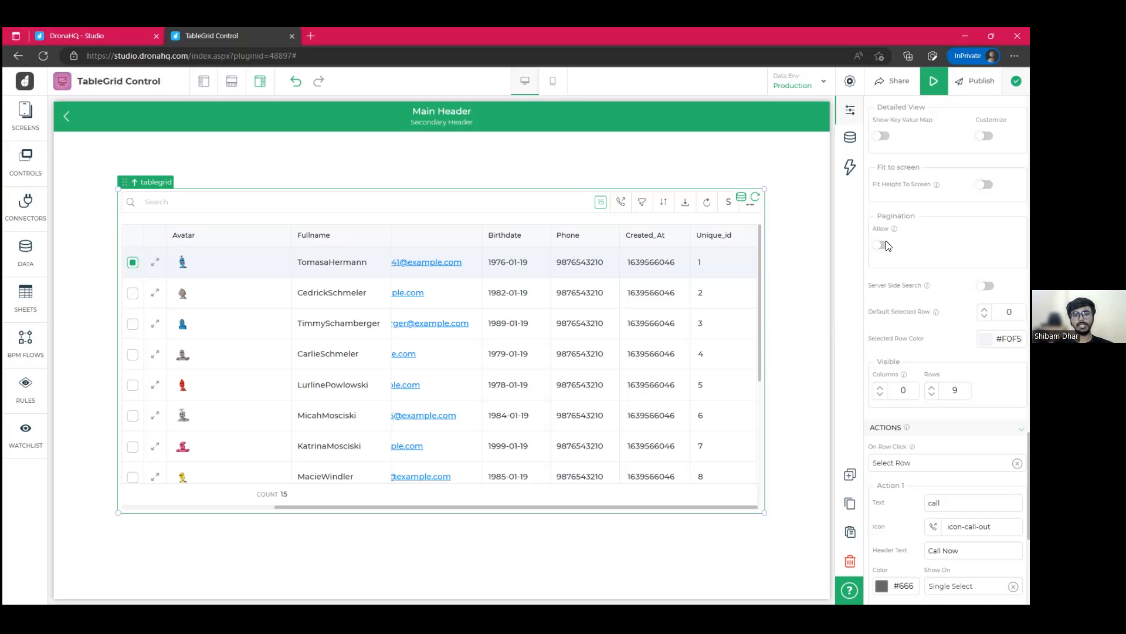
{"action": "left_click", "coordinate": [878, 244]}
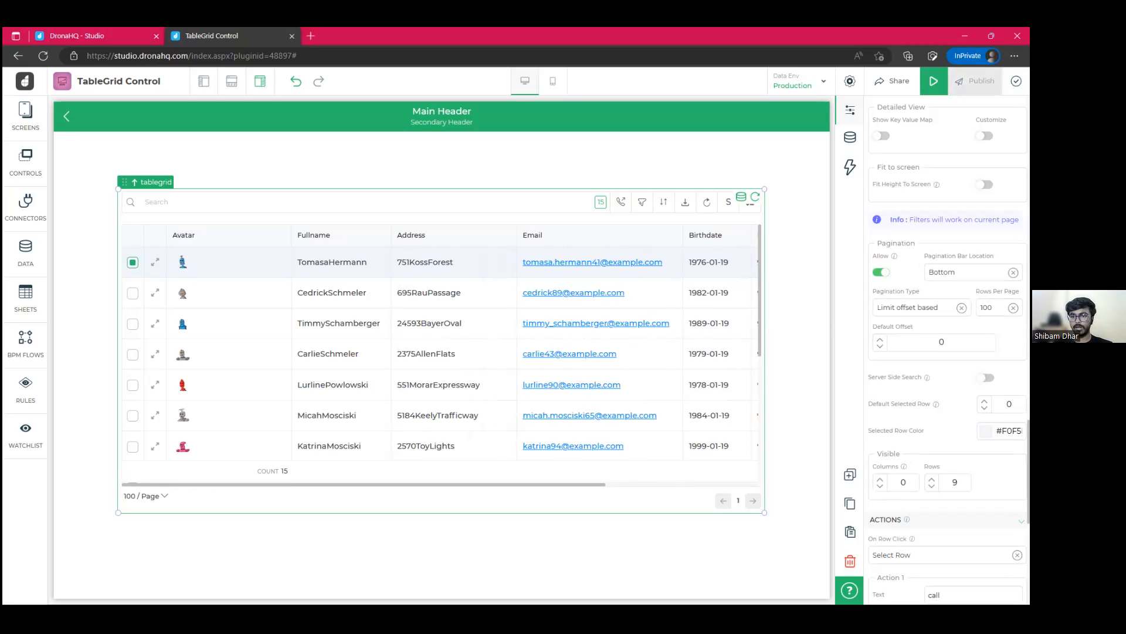
{"action": "left_click", "coordinate": [991, 308]}
{"action": "left_click", "coordinate": [992, 323]}
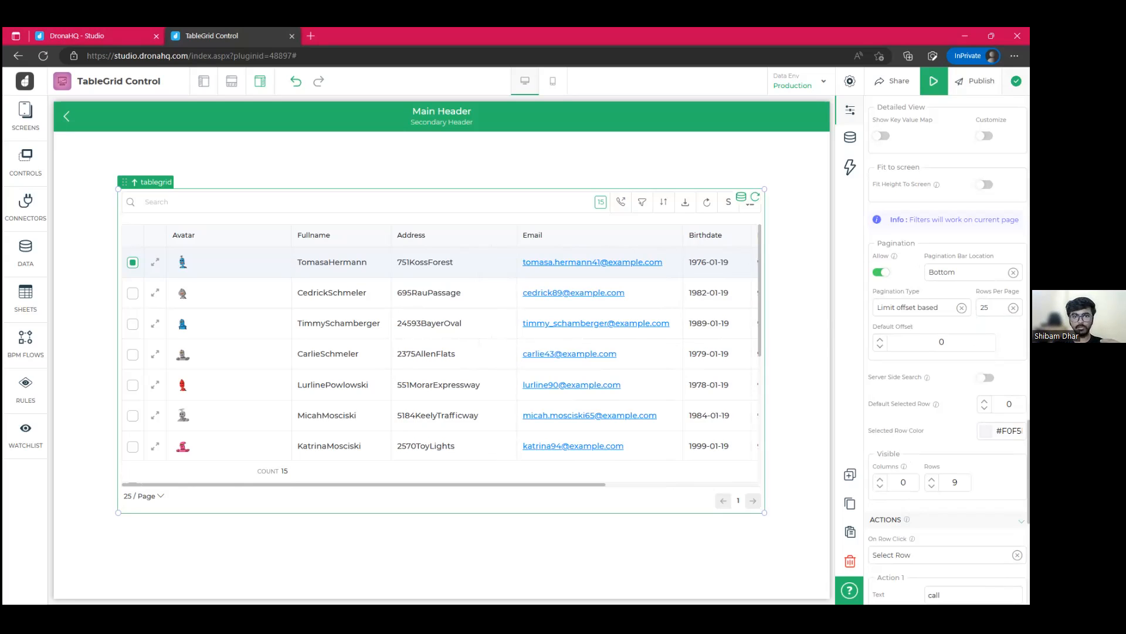
Step: Switch to the DronaHQ Studio browser tab, leave getAllData, and open the saved getAllDataPagi query to review its LIMIT and OFFSET clause
{"action": "left_click", "coordinate": [92, 34]}
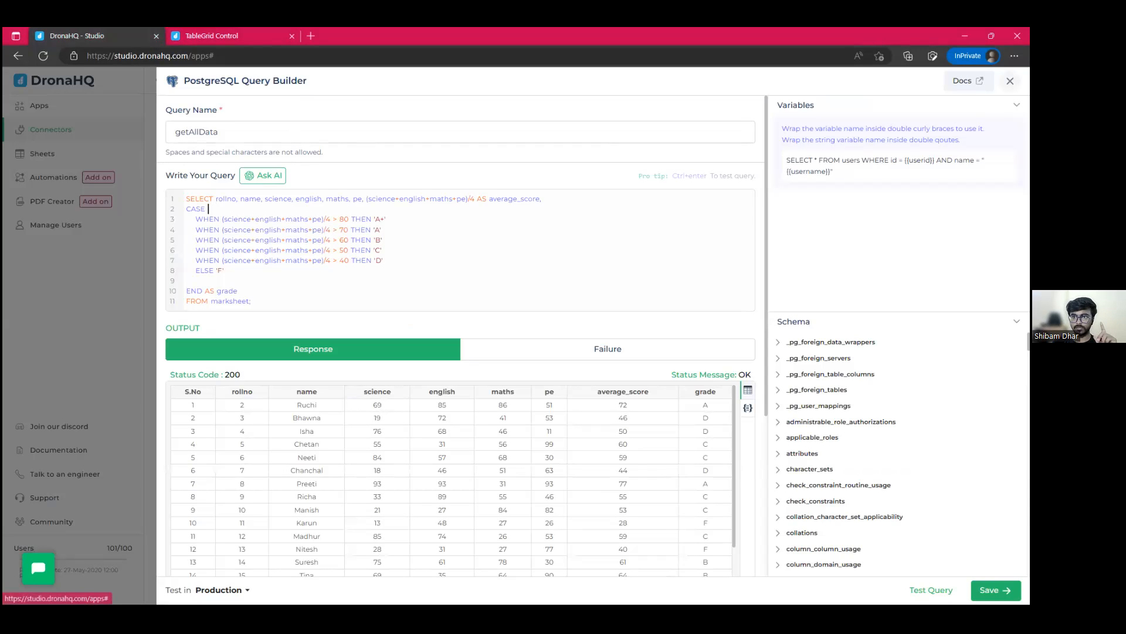
{"action": "key", "text": "Escape"}
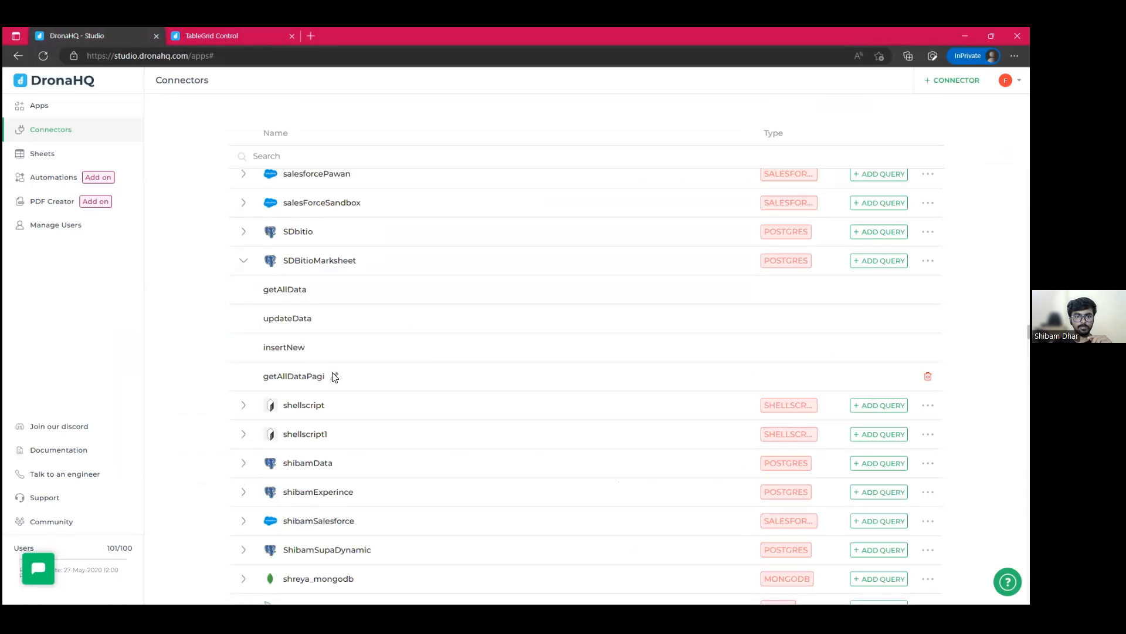
{"action": "left_click", "coordinate": [334, 376]}
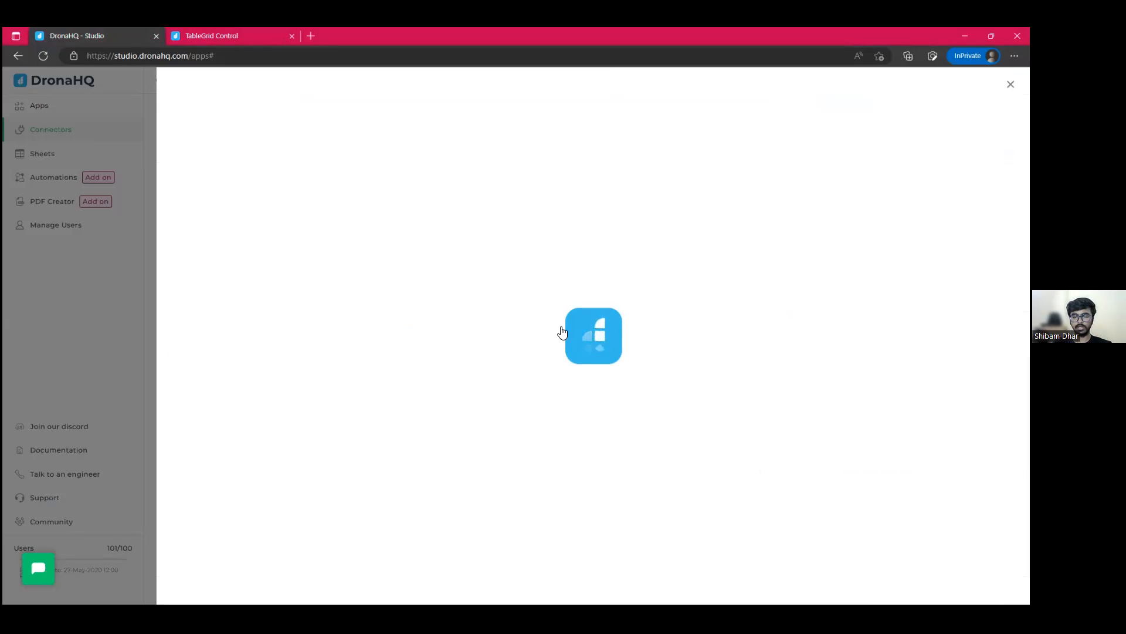
{"action": "left_click_drag", "start_coordinate": [251, 279], "coordinate": [370, 281]}
{"action": "left_click", "coordinate": [406, 252]}
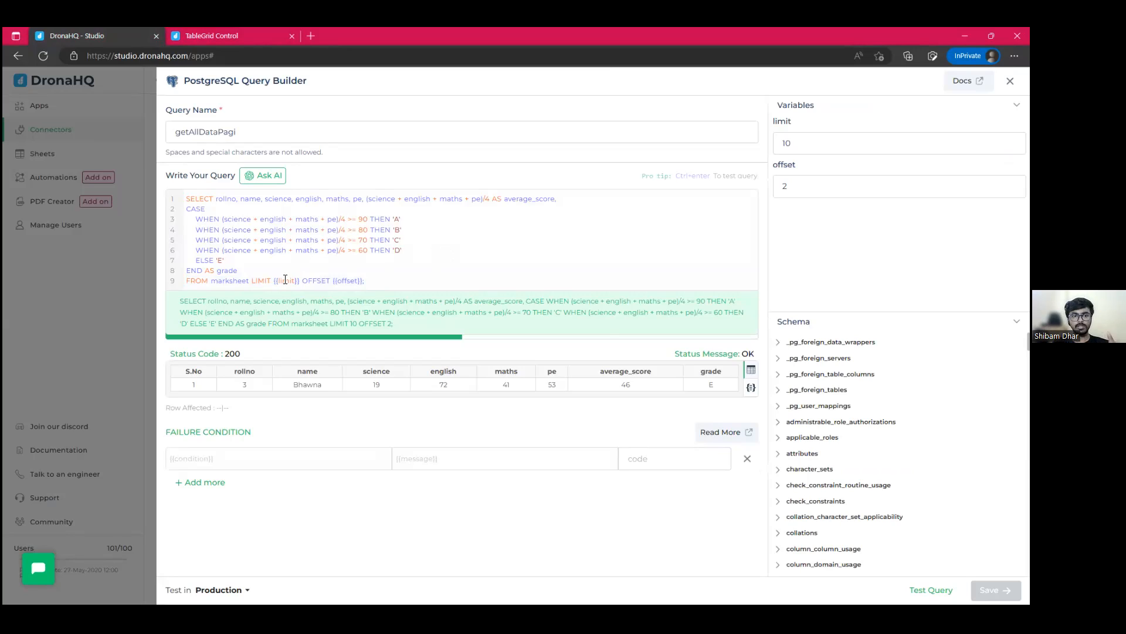
Step: Set the limit and offset test variables to 4 each and test the getAllDataPagi query
{"action": "double_click", "coordinate": [807, 144]}
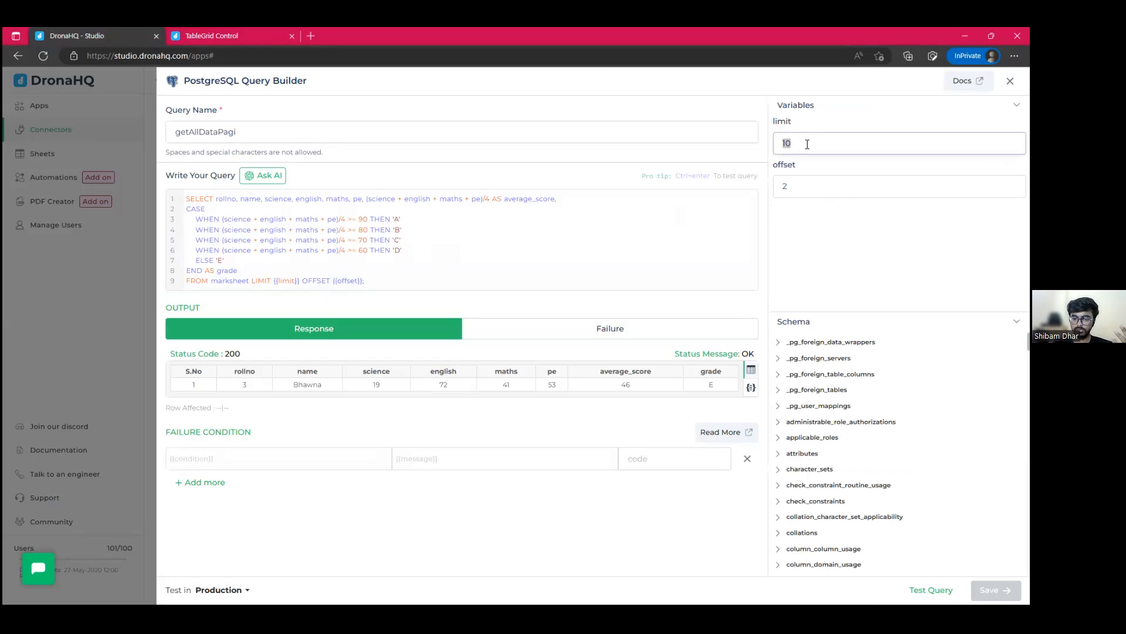
{"action": "type", "text": "4"}
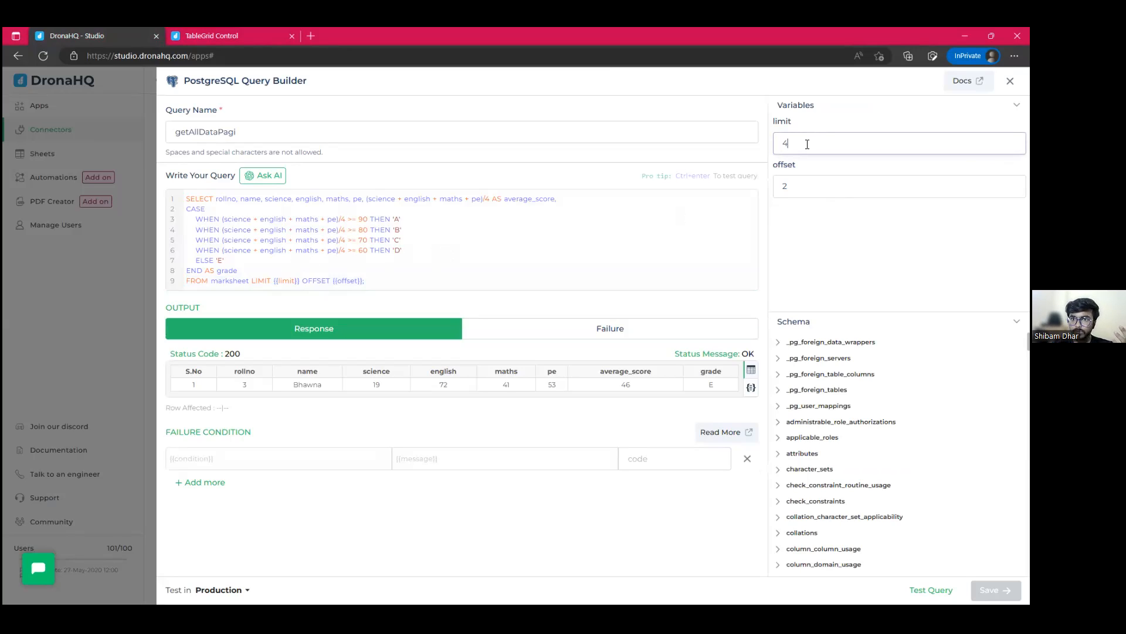
{"action": "left_click", "coordinate": [812, 186]}
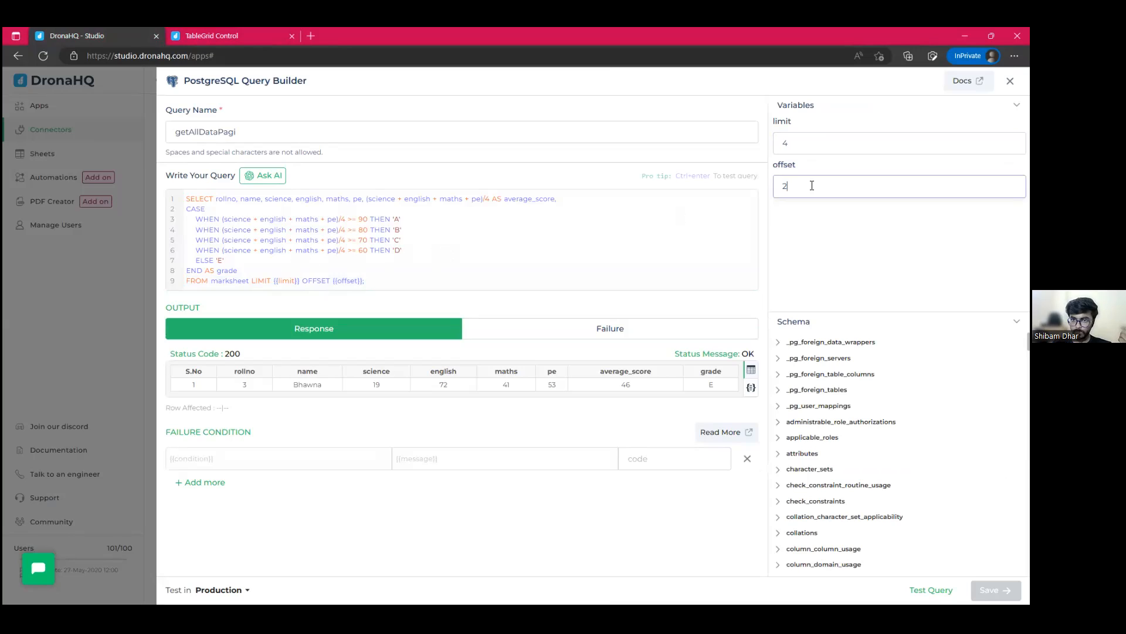
{"action": "double_click", "coordinate": [812, 185]}
{"action": "type", "text": "4"}
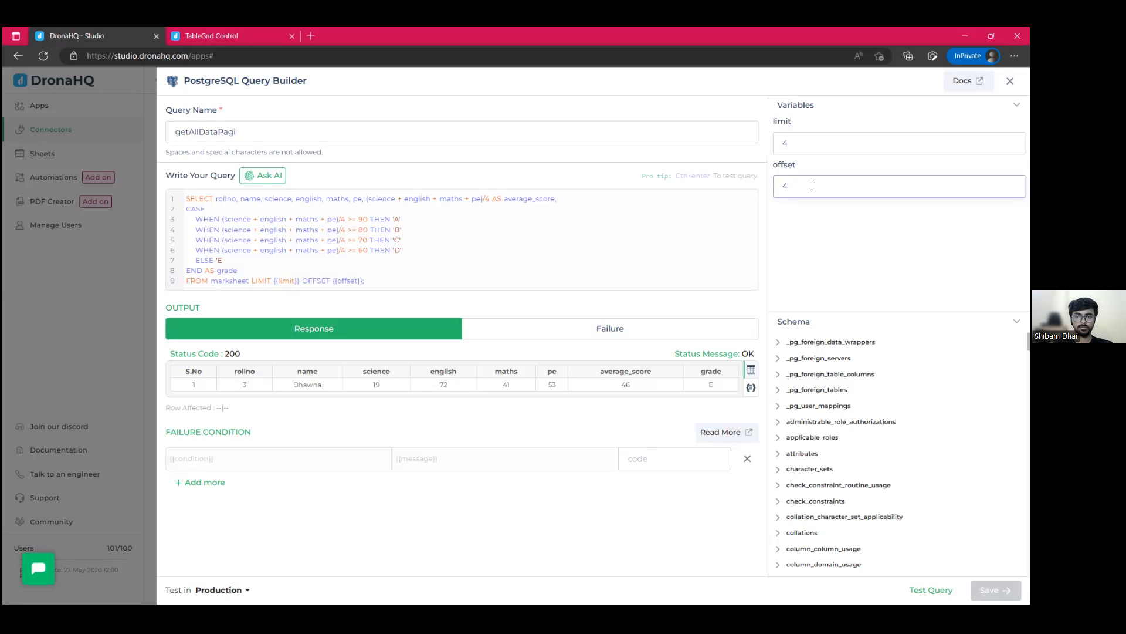
{"action": "key", "text": "ctrl+Return"}
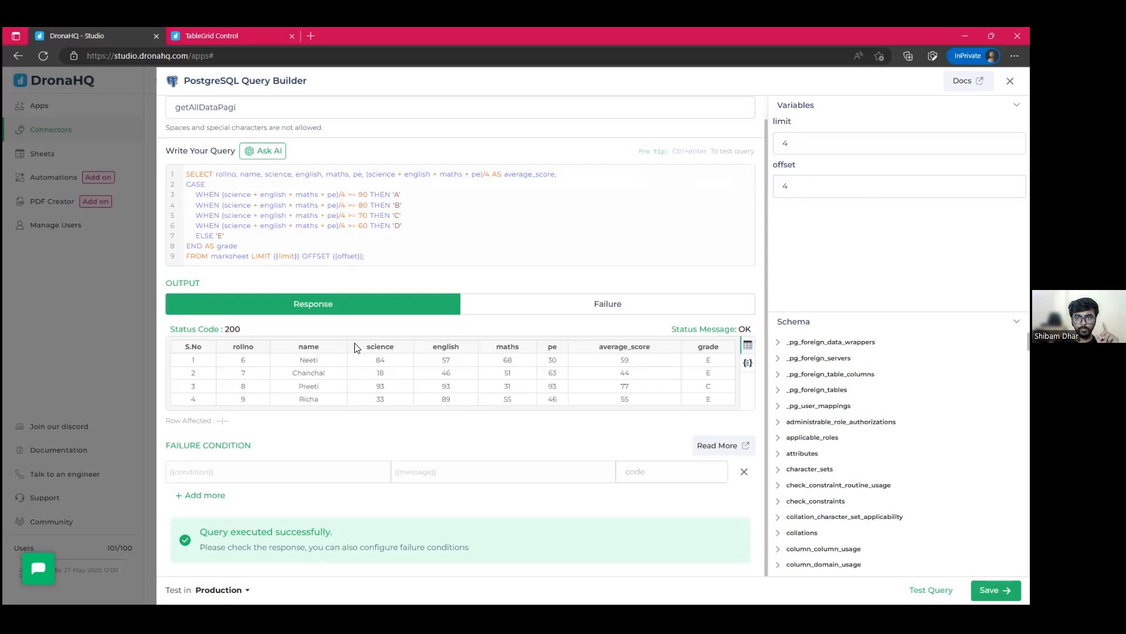
{"action": "key", "text": "ctrl+Return"}
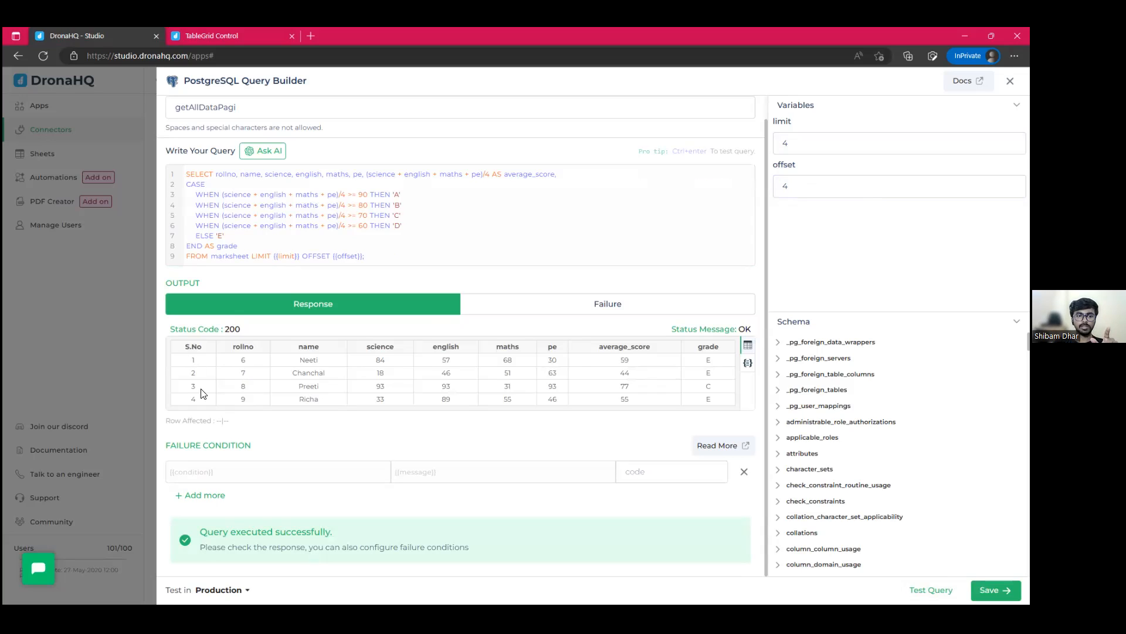
{"action": "left_click", "coordinate": [751, 194]}
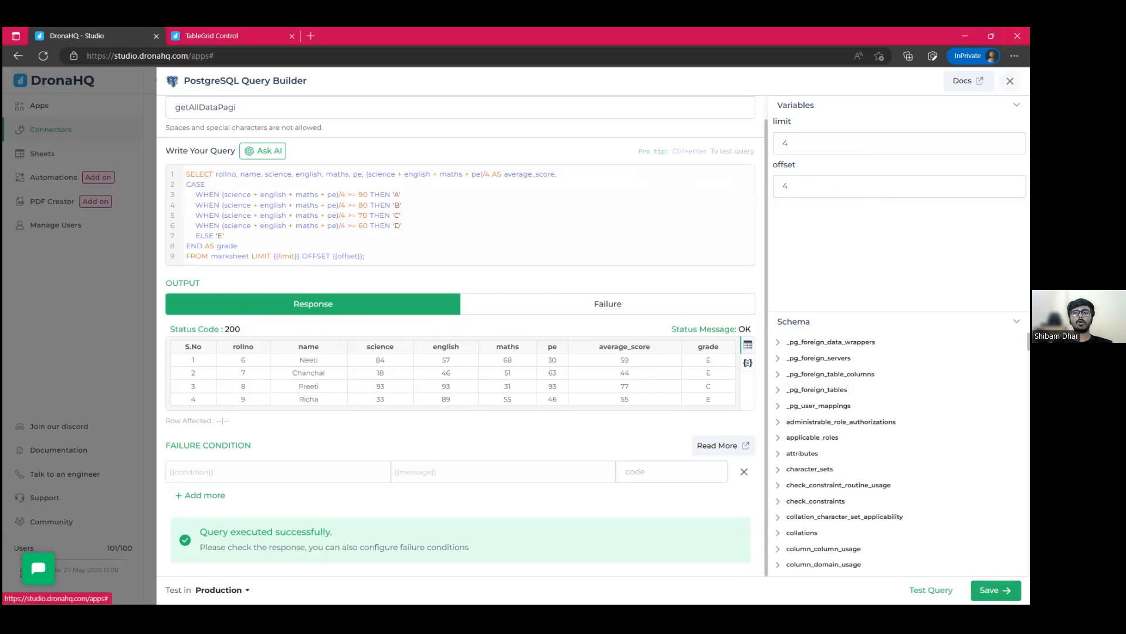
Step: Switch to the TableGrid Control browser tab and choose the SDBitioMarksheet connector's getAllDataPagi query as the table grid's data source, continuing to its fields
{"action": "left_click", "coordinate": [186, 28]}
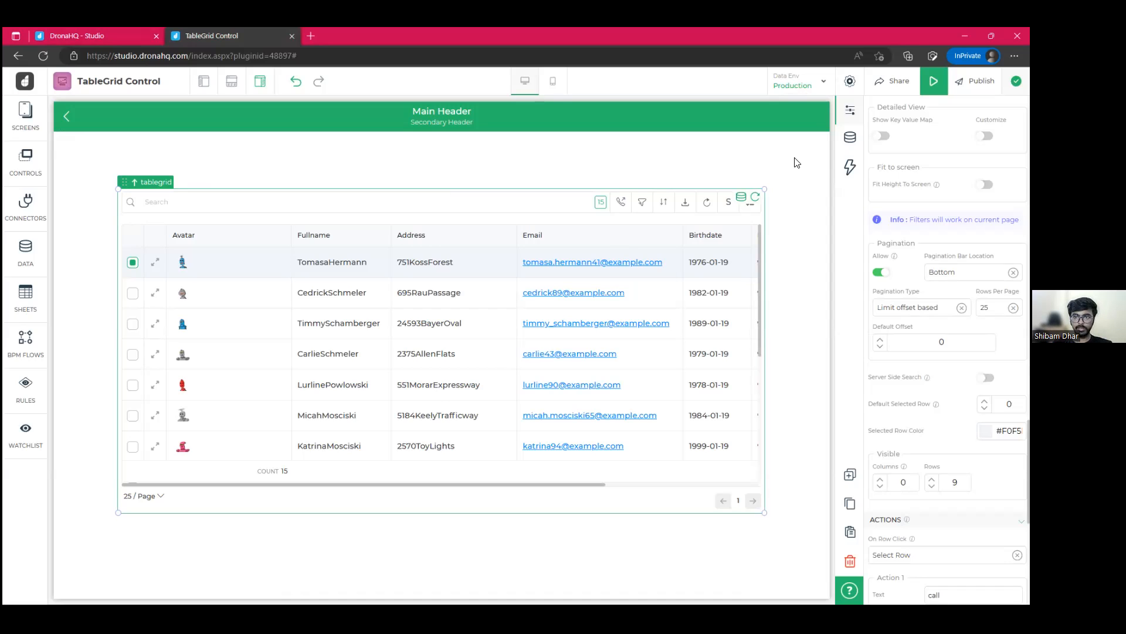
{"action": "left_click", "coordinate": [849, 140]}
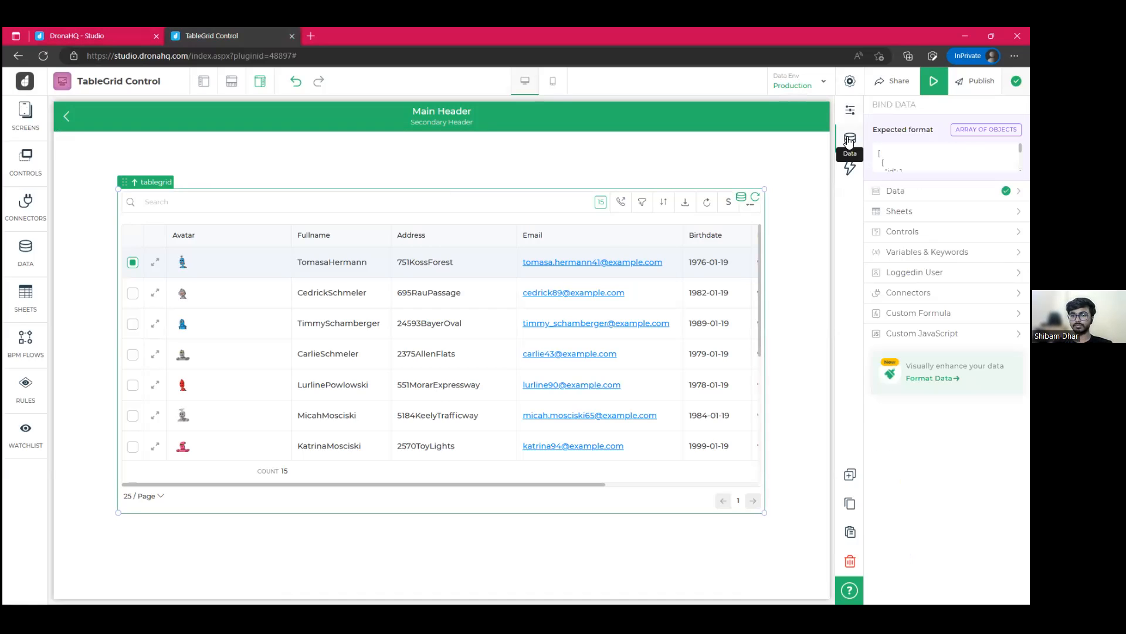
{"action": "left_click", "coordinate": [918, 292]}
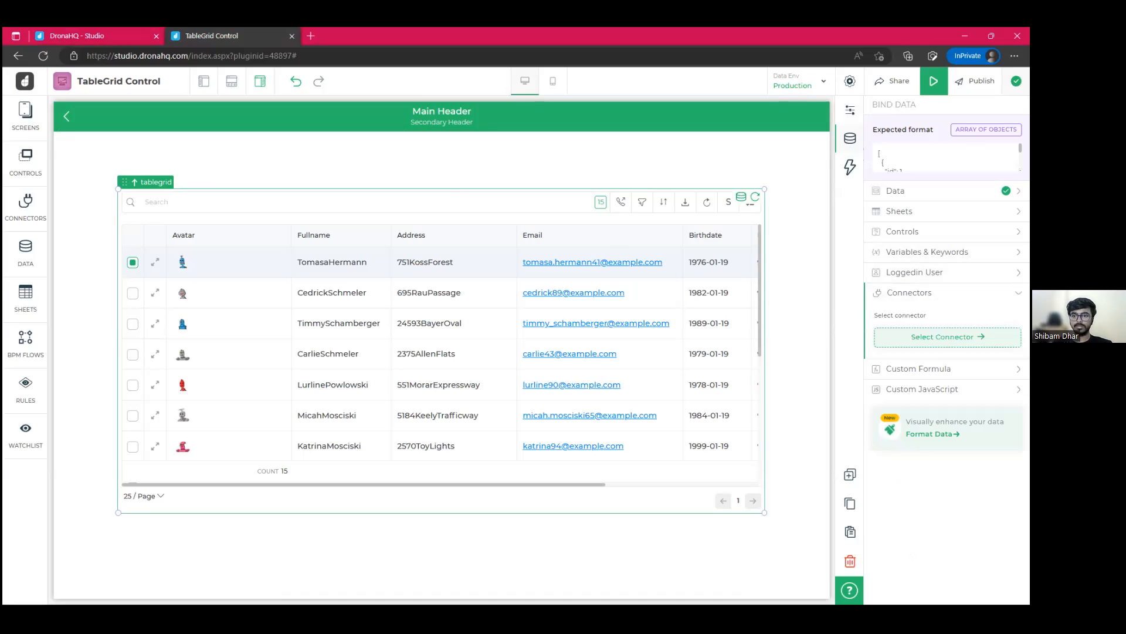
{"action": "left_click", "coordinate": [948, 337]}
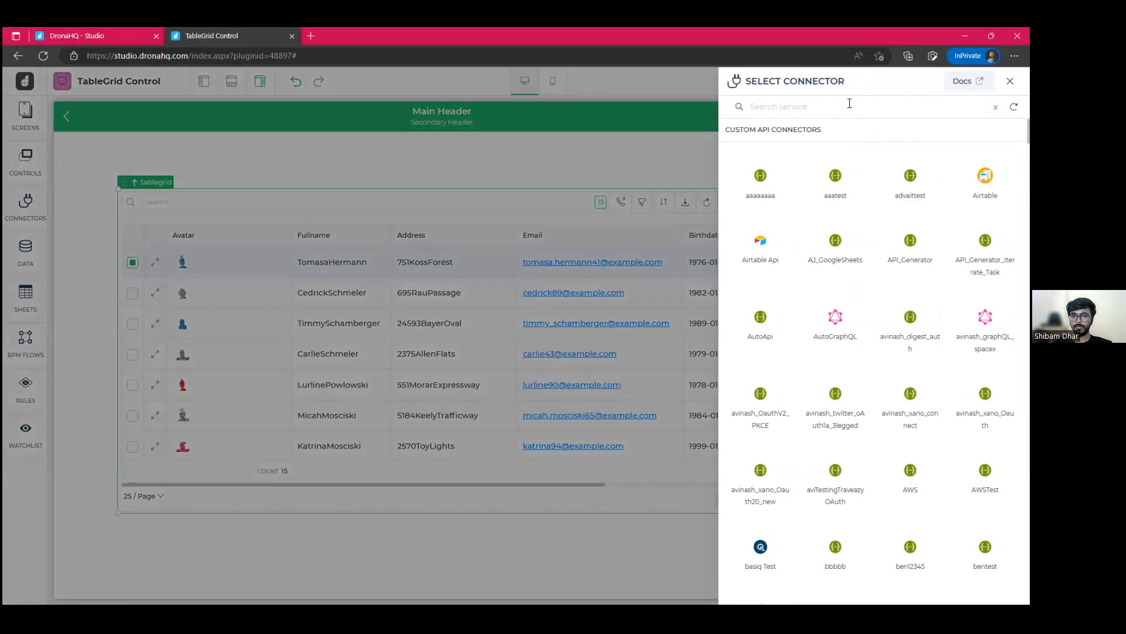
{"action": "left_click", "coordinate": [847, 107]}
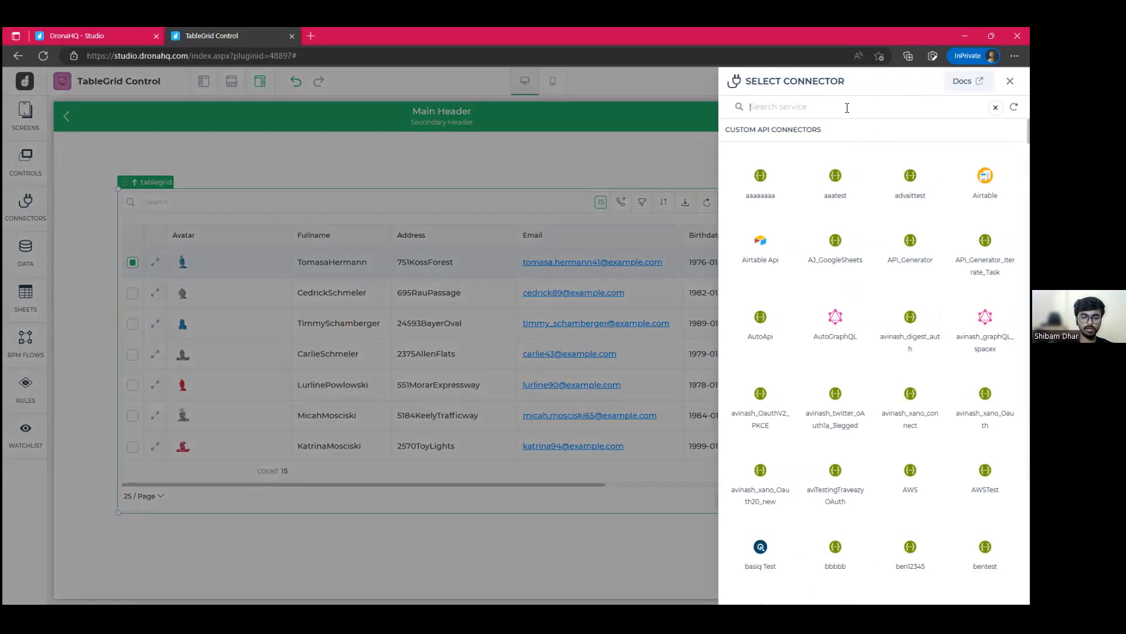
{"action": "type", "text": "mark"}
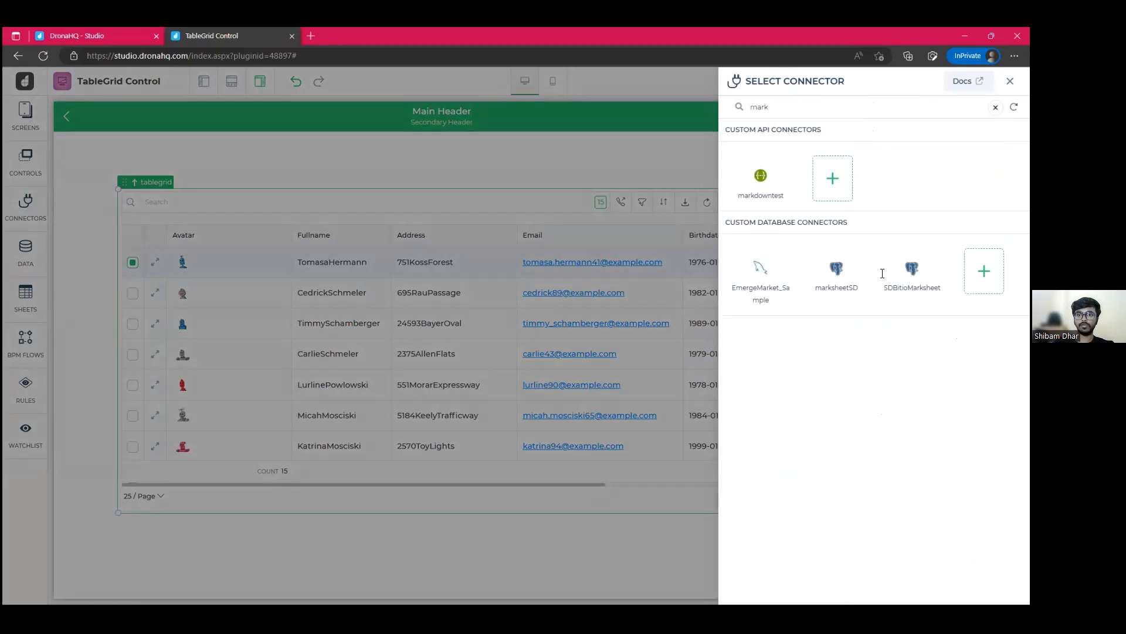
{"action": "left_click", "coordinate": [912, 271]}
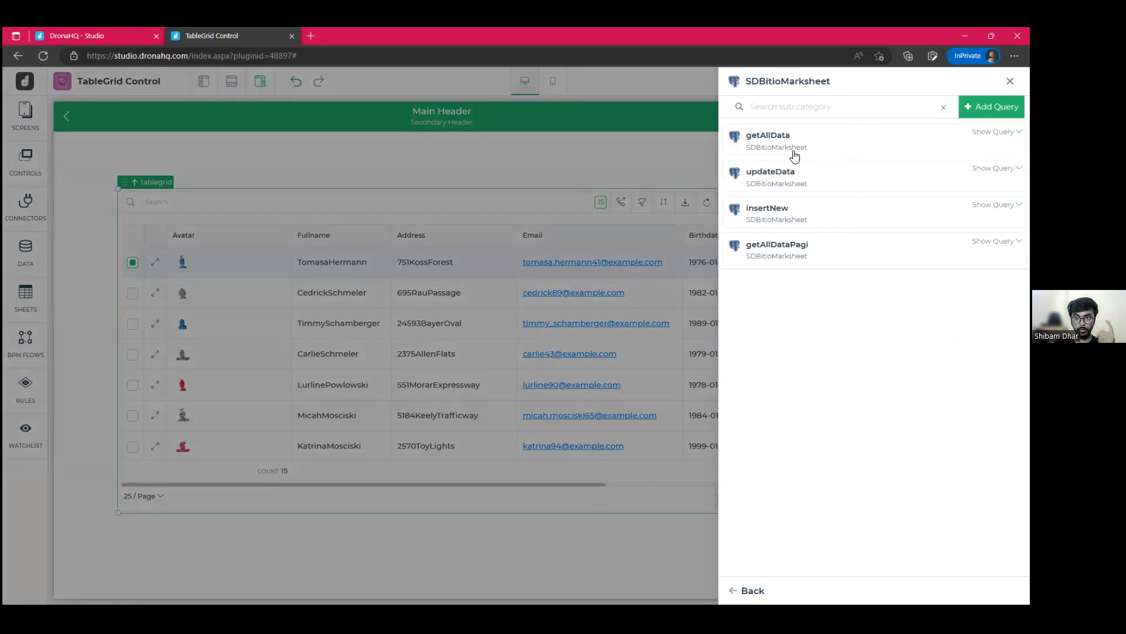
{"action": "left_click", "coordinate": [779, 246]}
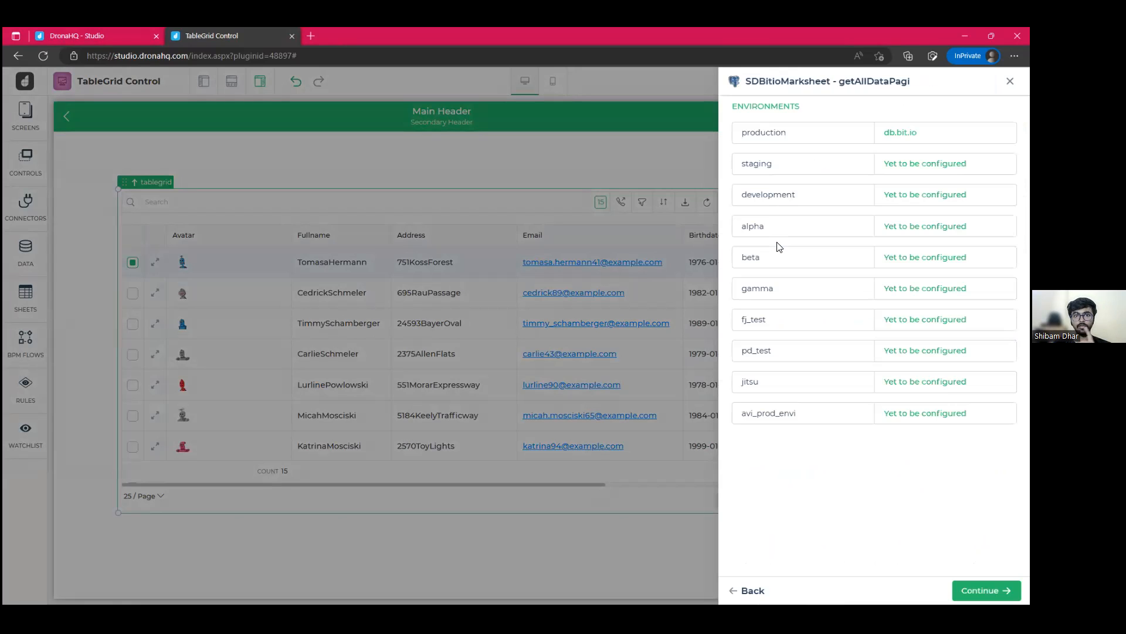
{"action": "left_click", "coordinate": [986, 591]}
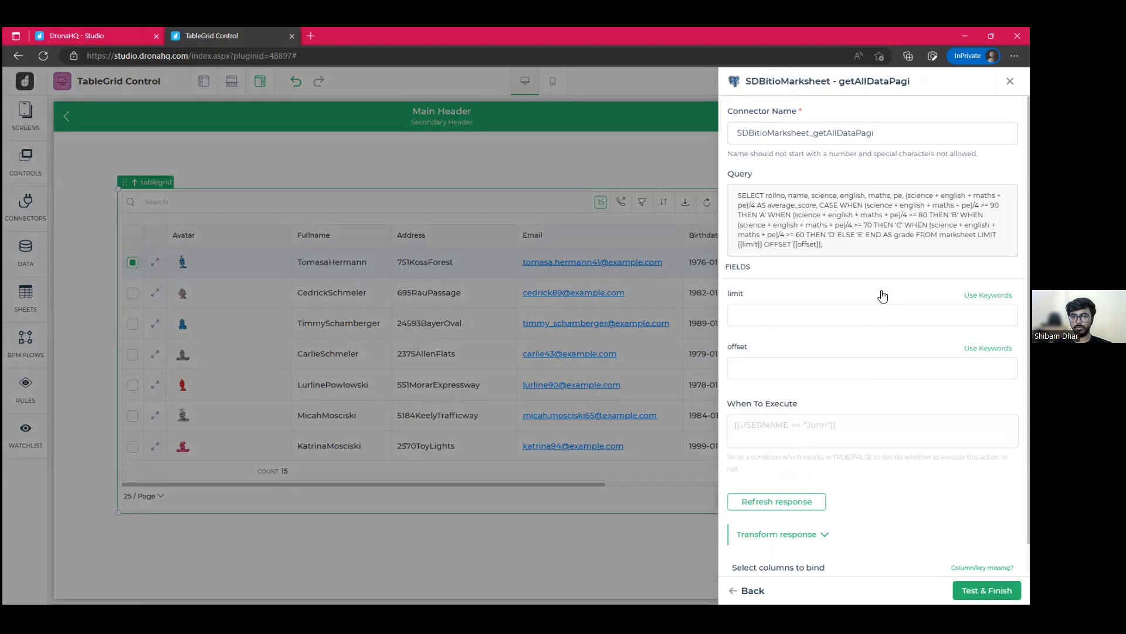
Step: Map the query's limit field to the tablegrid.PROPERTIES.LIMIT keyword
{"action": "triple_click", "coordinate": [808, 245]}
{"action": "left_click", "coordinate": [808, 245]}
{"action": "left_click", "coordinate": [988, 295]}
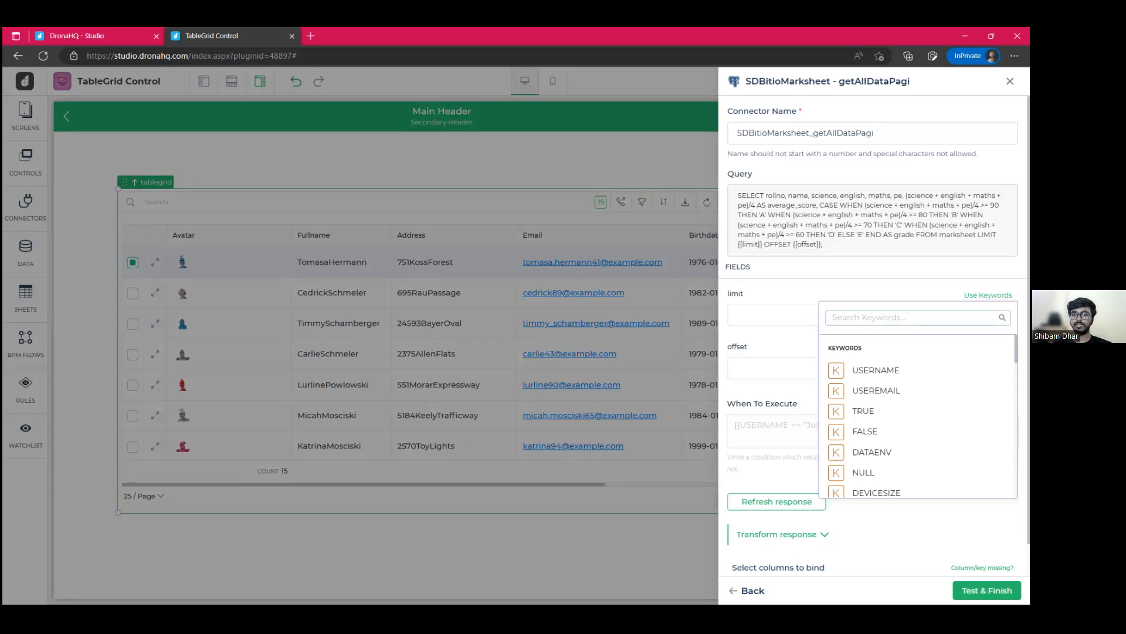
{"action": "type", "text": "ta"}
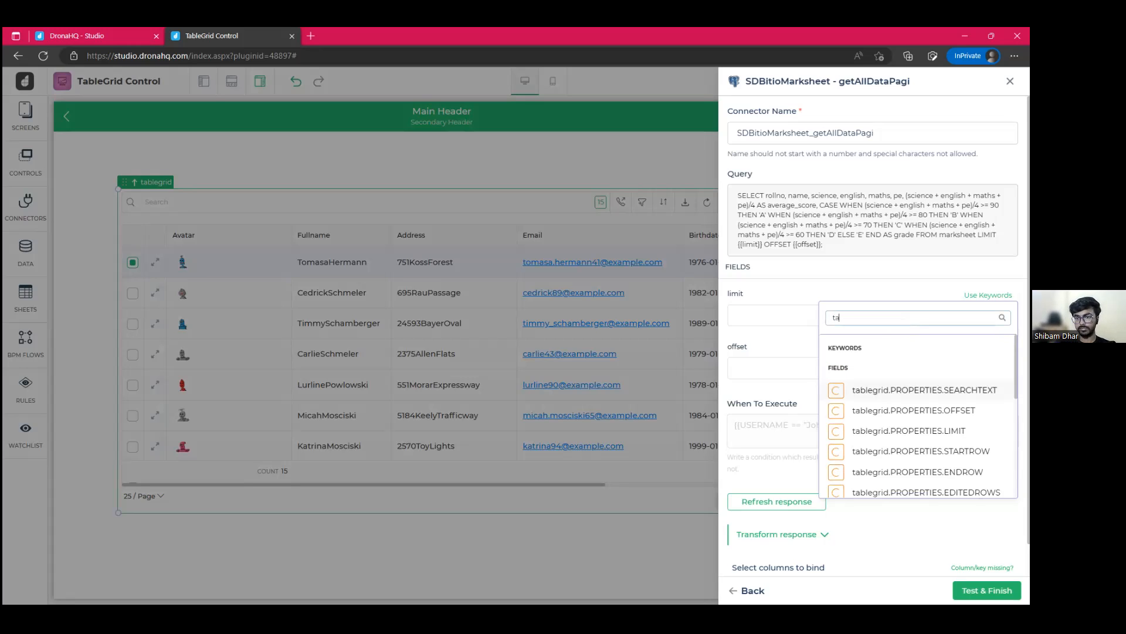
{"action": "left_click", "coordinate": [913, 410]}
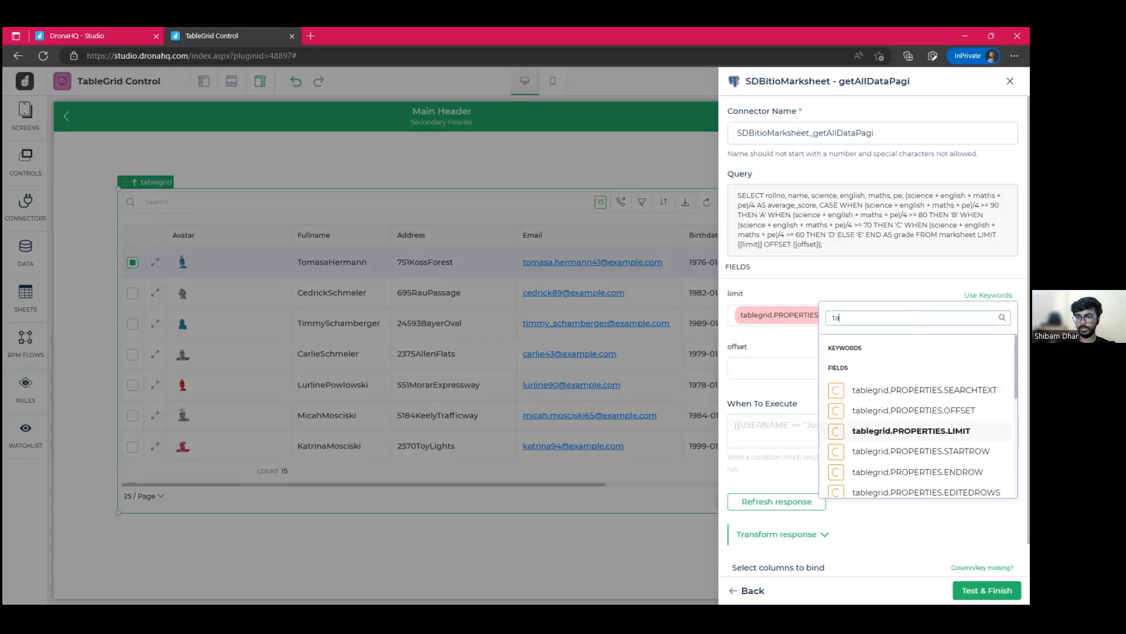
{"action": "left_click", "coordinate": [911, 431]}
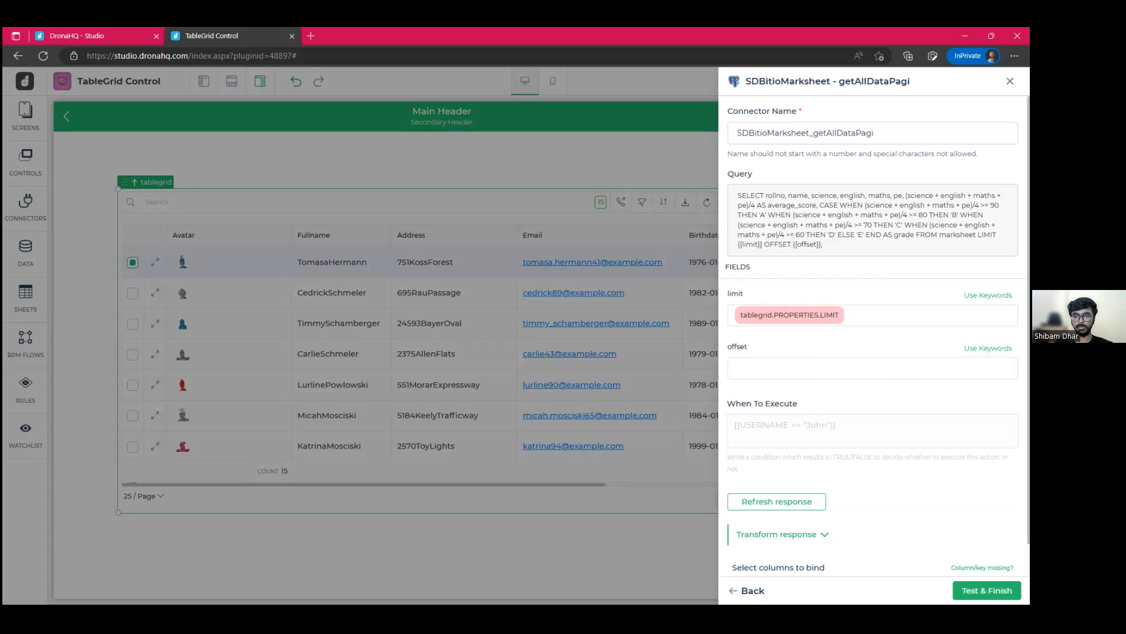
Step: Map the query's offset field to the tablegrid.PROPERTIES.OFFSET keyword
{"action": "left_click", "coordinate": [918, 369]}
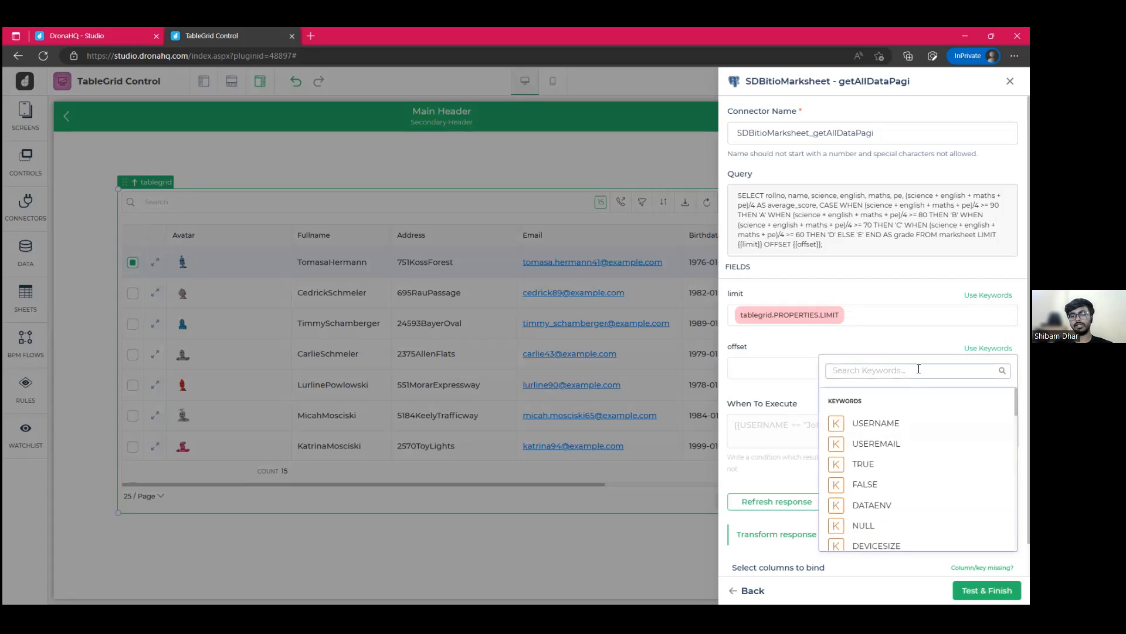
{"action": "type", "text": "ta"}
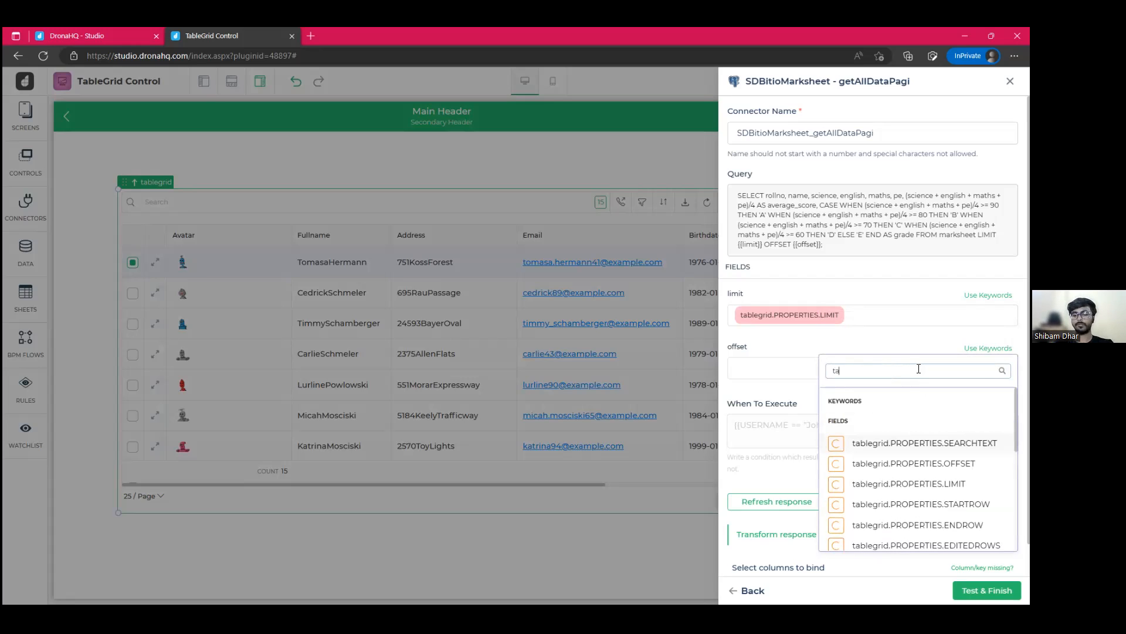
{"action": "key", "text": "Down"}
{"action": "key", "text": "Down"}
{"action": "key", "text": "Down"}
{"action": "key", "text": "Up"}
{"action": "key", "text": "Up"}
{"action": "key", "text": "Return"}
Step: Expand the response transformation settings and place the cursor in the empty body of the JavaScript transform function
{"action": "scroll", "coordinate": [894, 463], "scroll_direction": "down", "scroll_amount": 1}
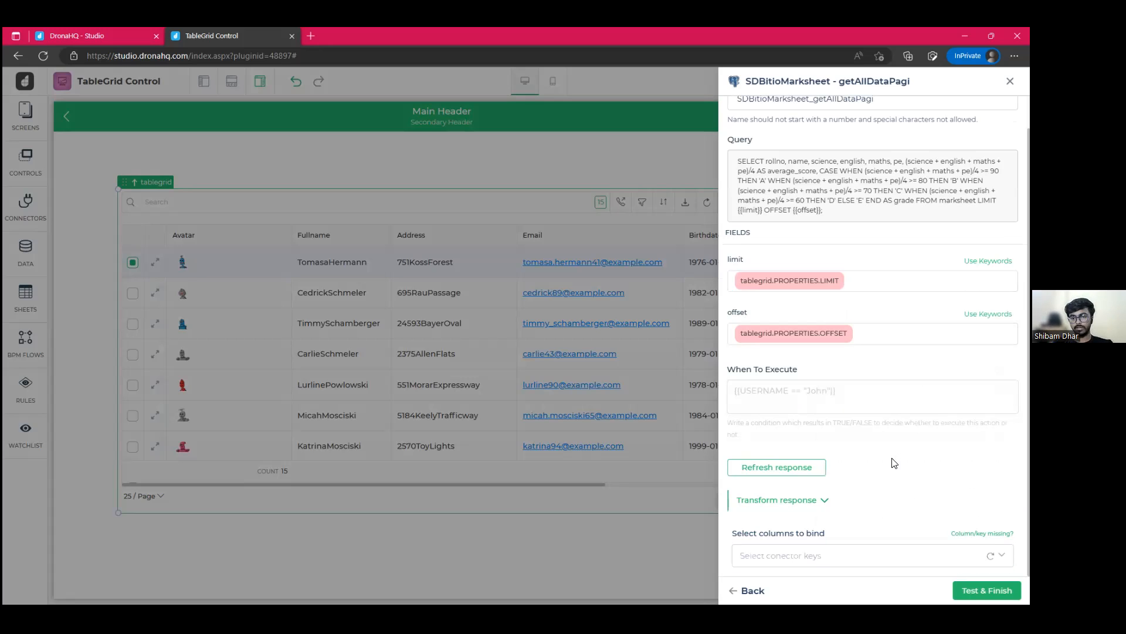
{"action": "left_click", "coordinate": [771, 501]}
{"action": "scroll", "coordinate": [821, 440], "scroll_direction": "down", "scroll_amount": 5}
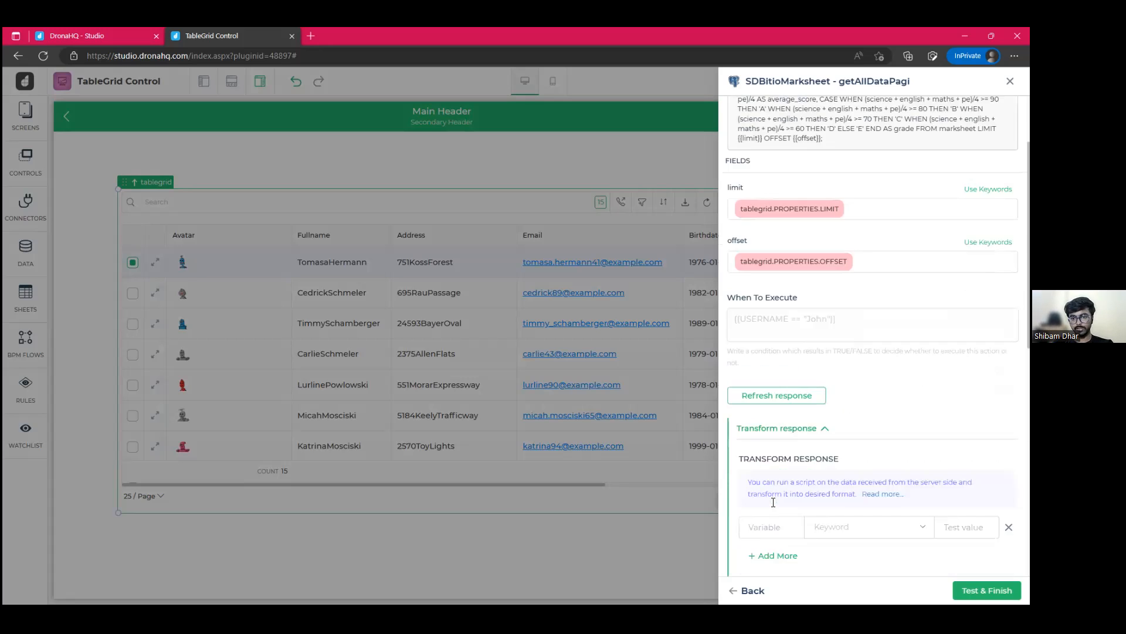
{"action": "left_click", "coordinate": [810, 399]}
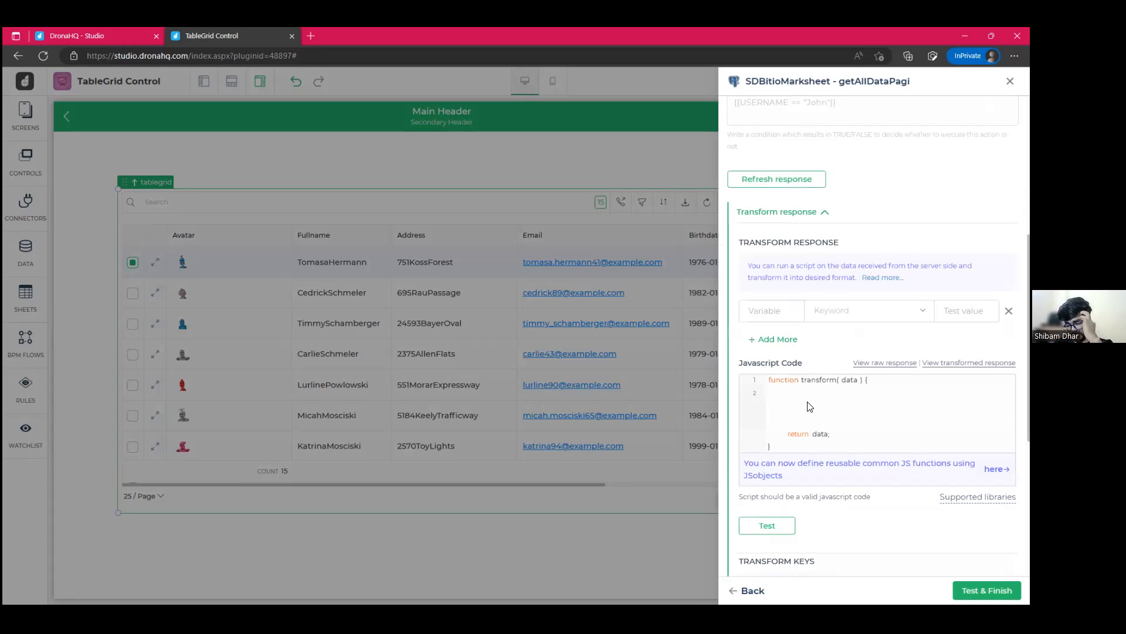
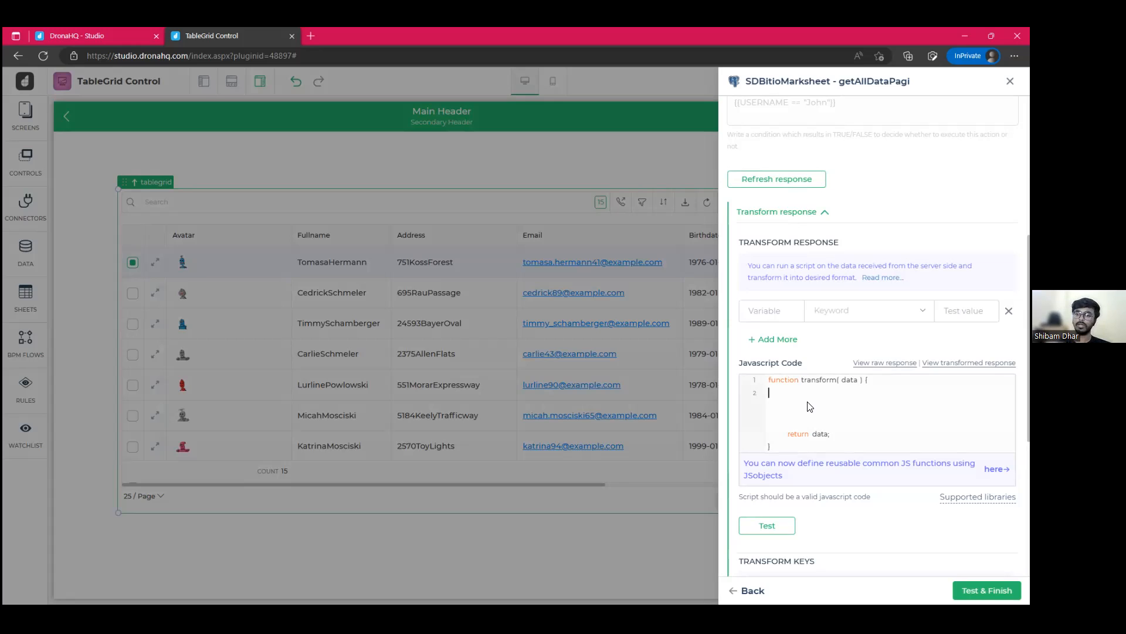
Step: View the raw response and examine how its result object and rows array are nested, then close it
{"action": "left_click", "coordinate": [894, 366]}
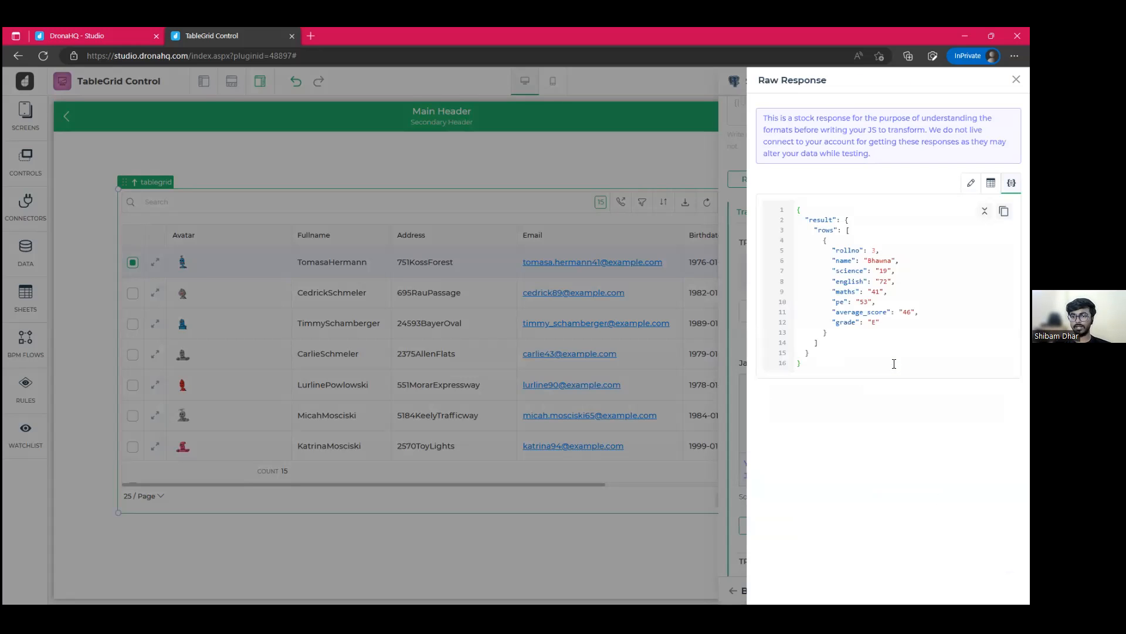
{"action": "left_click_drag", "start_coordinate": [798, 210], "coordinate": [825, 360]}
{"action": "left_click", "coordinate": [846, 310]}
{"action": "left_click_drag", "start_coordinate": [845, 221], "coordinate": [835, 241]}
{"action": "left_click_drag", "start_coordinate": [823, 332], "coordinate": [806, 363]}
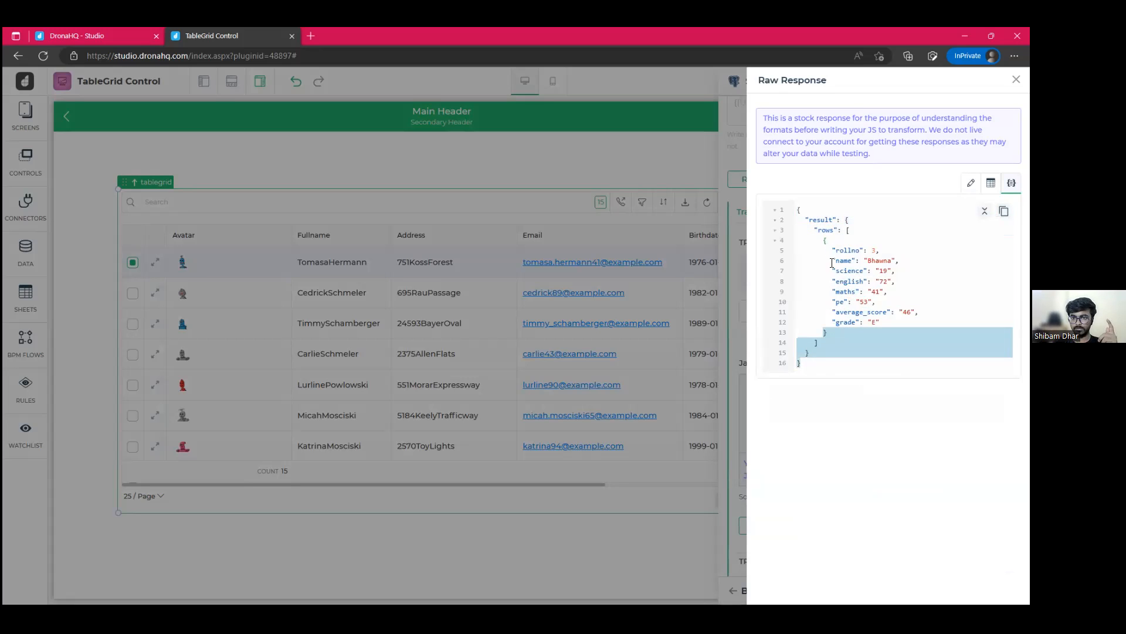
{"action": "left_click", "coordinate": [815, 221]}
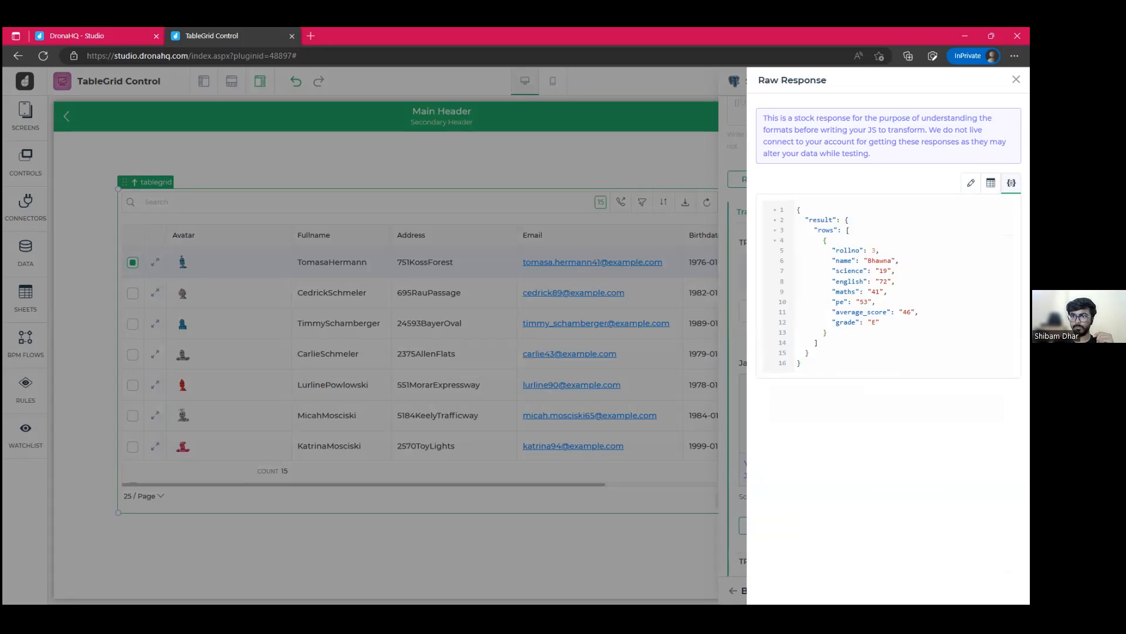
{"action": "left_click", "coordinate": [1016, 79]}
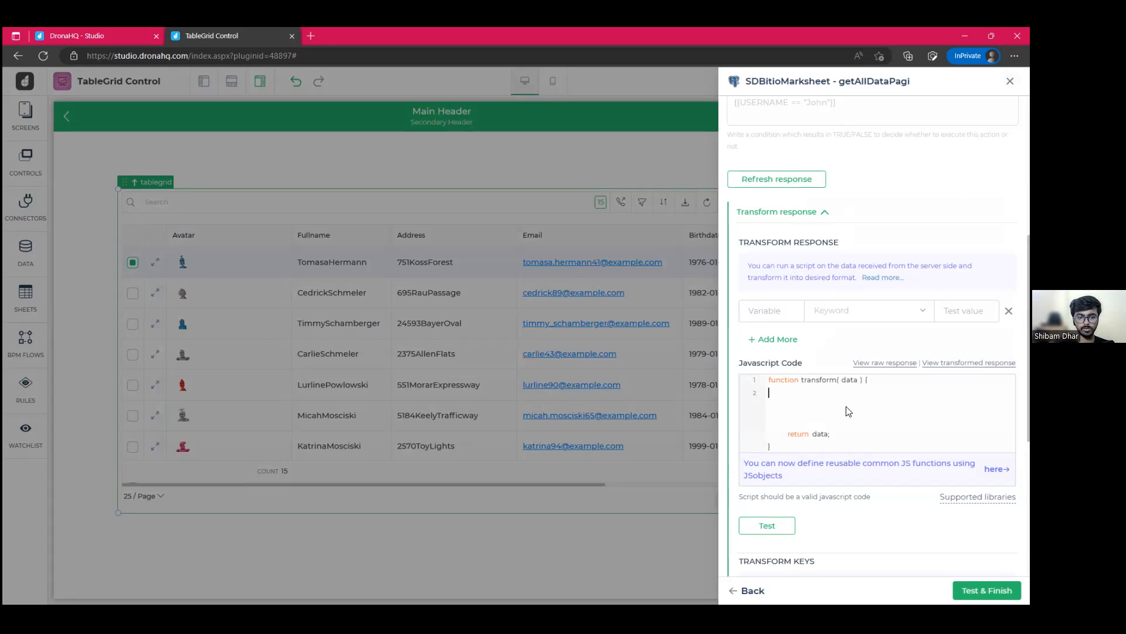
Step: Write data = data.result.rows in the transform function, above its return statement, so that it returns the rows array
{"action": "type", "text": "data "}
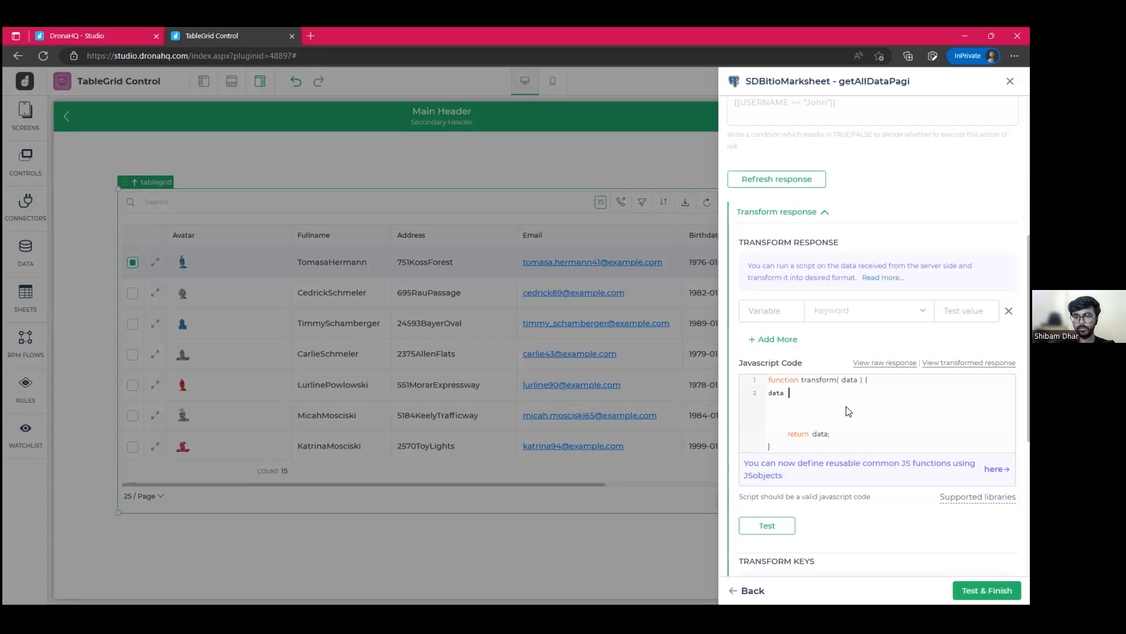
{"action": "type", "text": "= "}
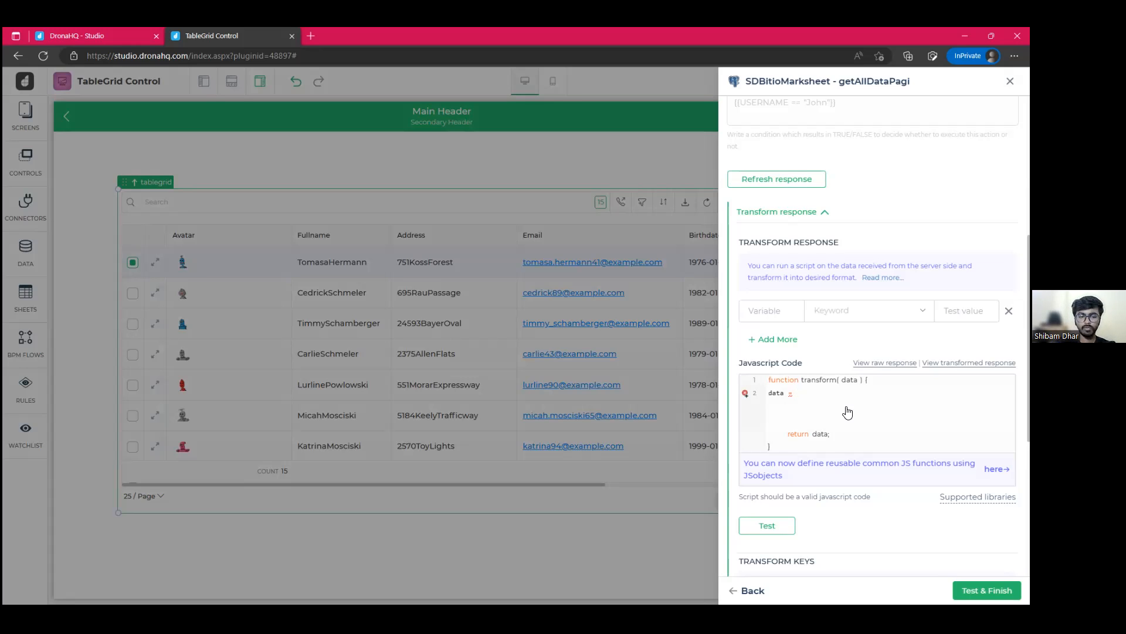
{"action": "type", "text": "data"}
{"action": "type", "text": ".resul"}
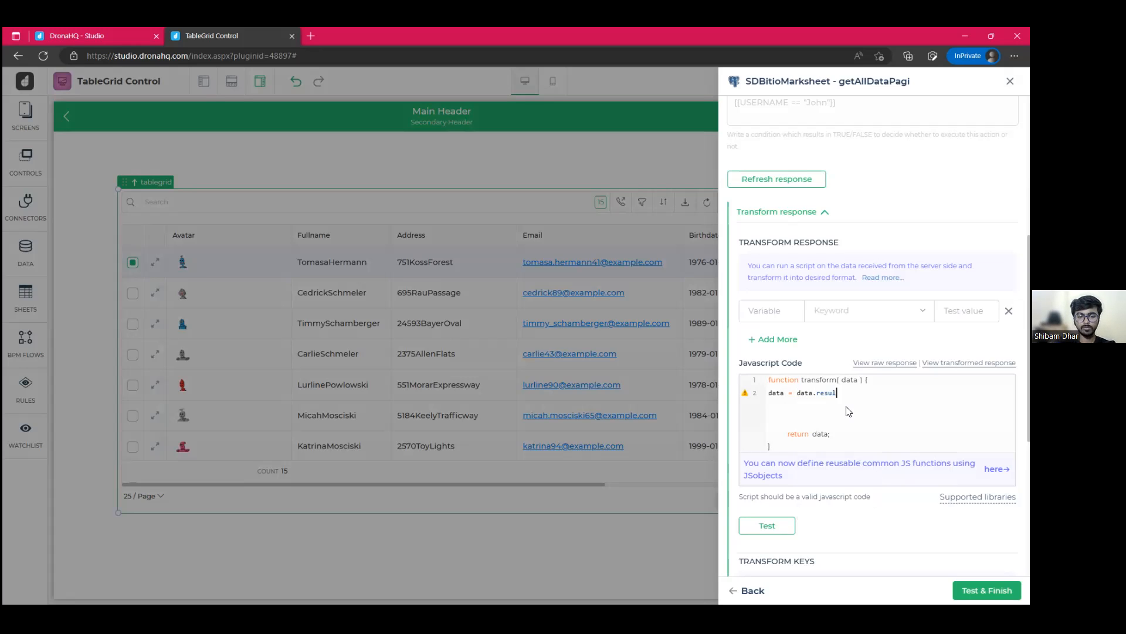
{"action": "type", "text": "t,rows"}
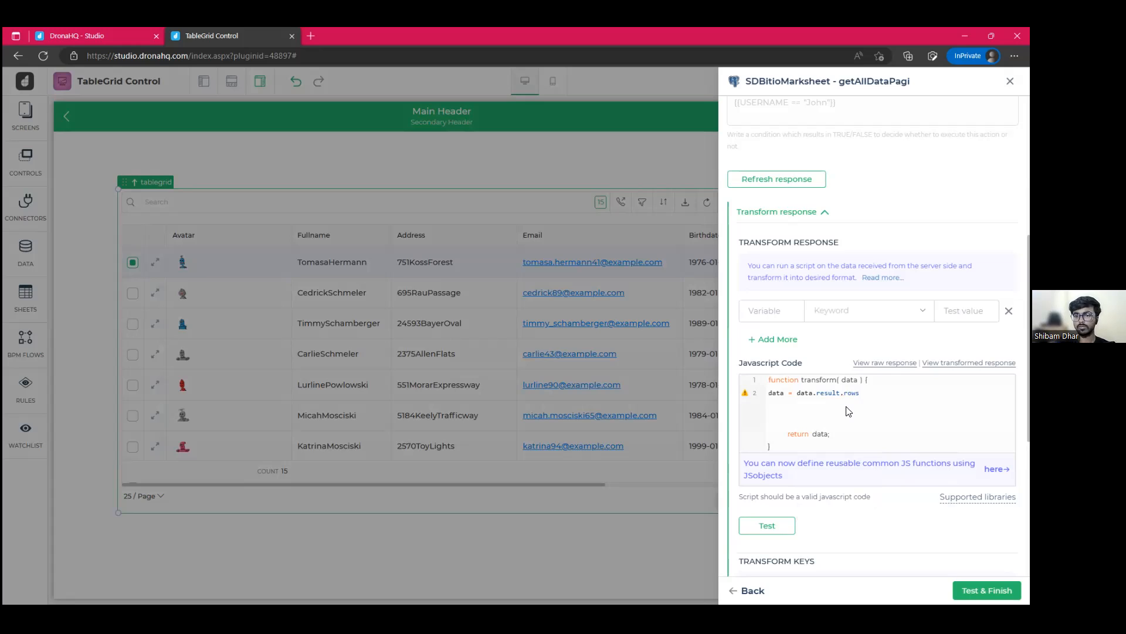
Step: Check the transformed response, then test and finish the getAllDataPagi binding with all listed columns bound
{"action": "left_click", "coordinate": [969, 363]}
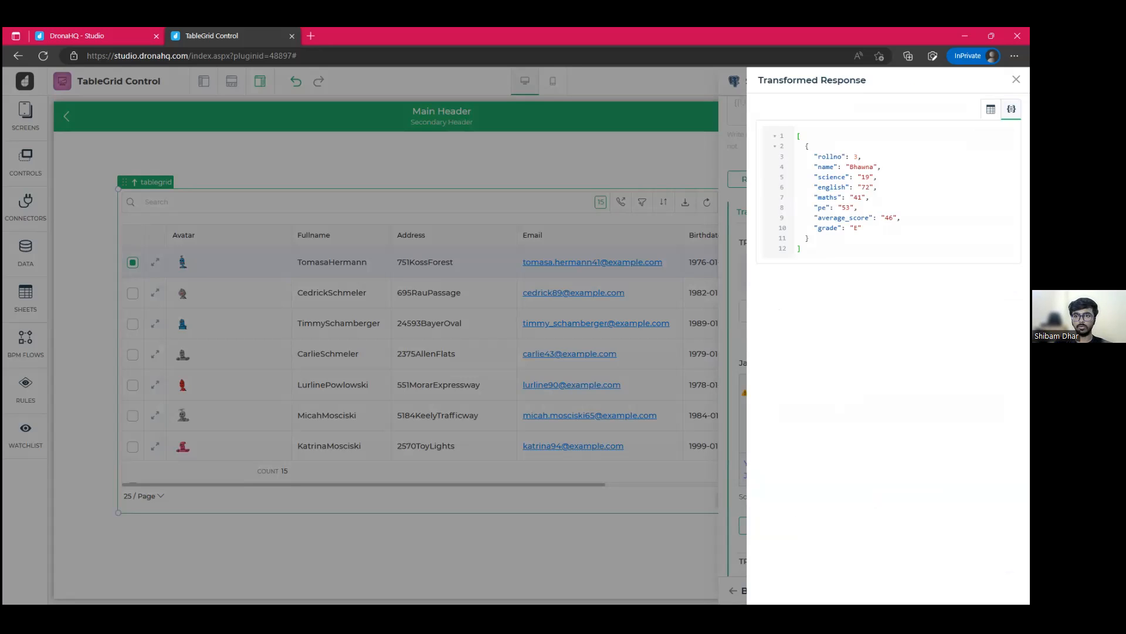
{"action": "left_click", "coordinate": [1017, 80]}
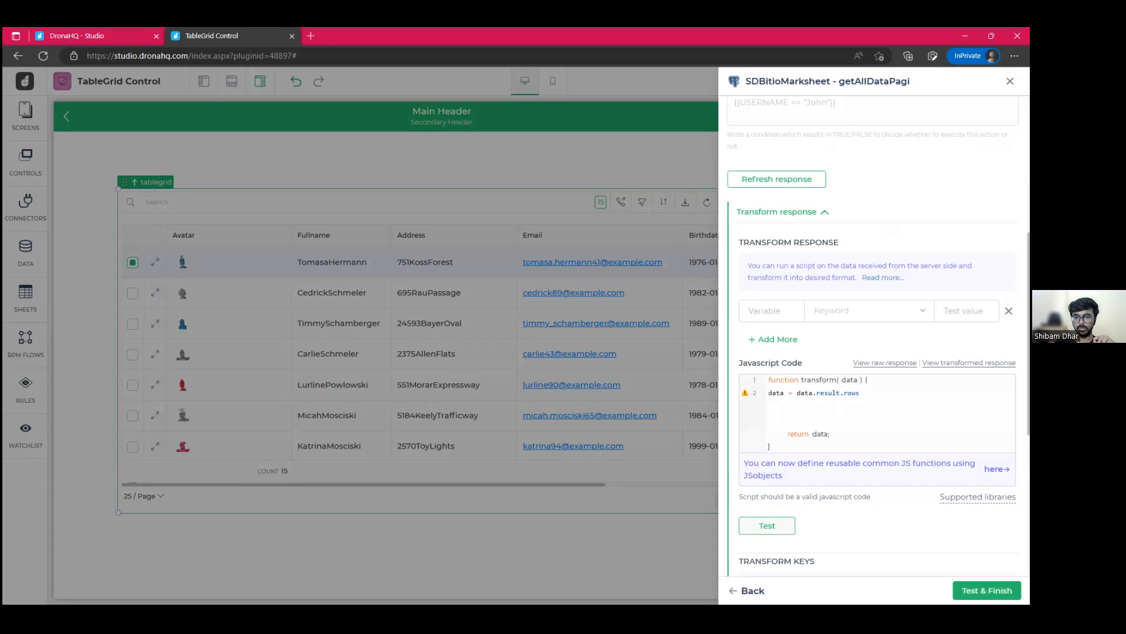
{"action": "scroll", "coordinate": [880, 515], "scroll_direction": "down", "scroll_amount": 5}
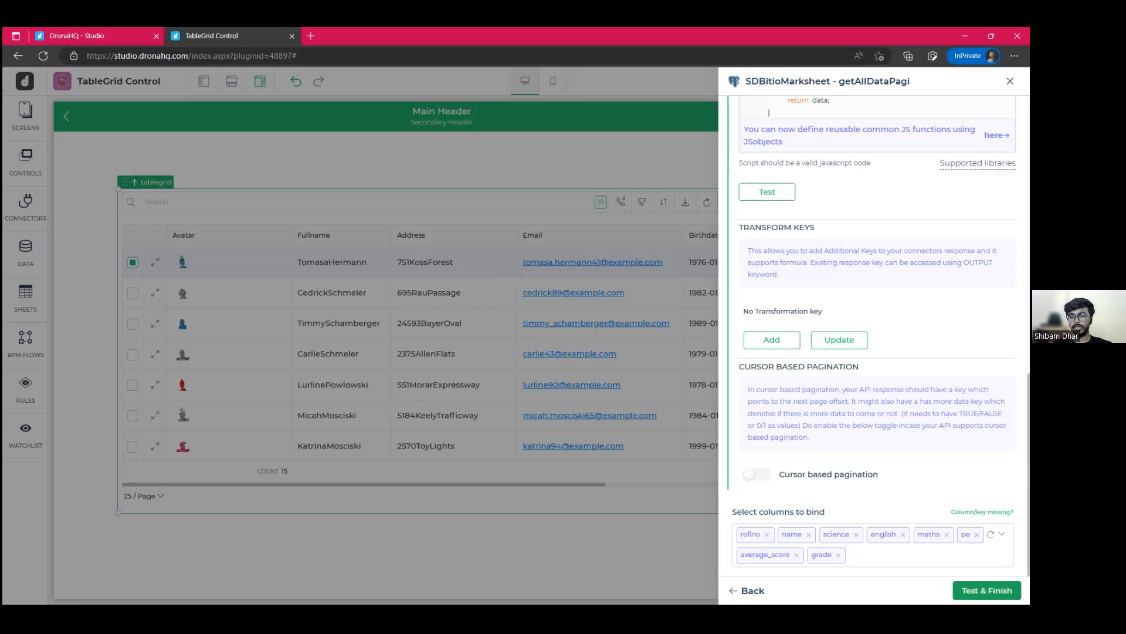
{"action": "left_click", "coordinate": [987, 590]}
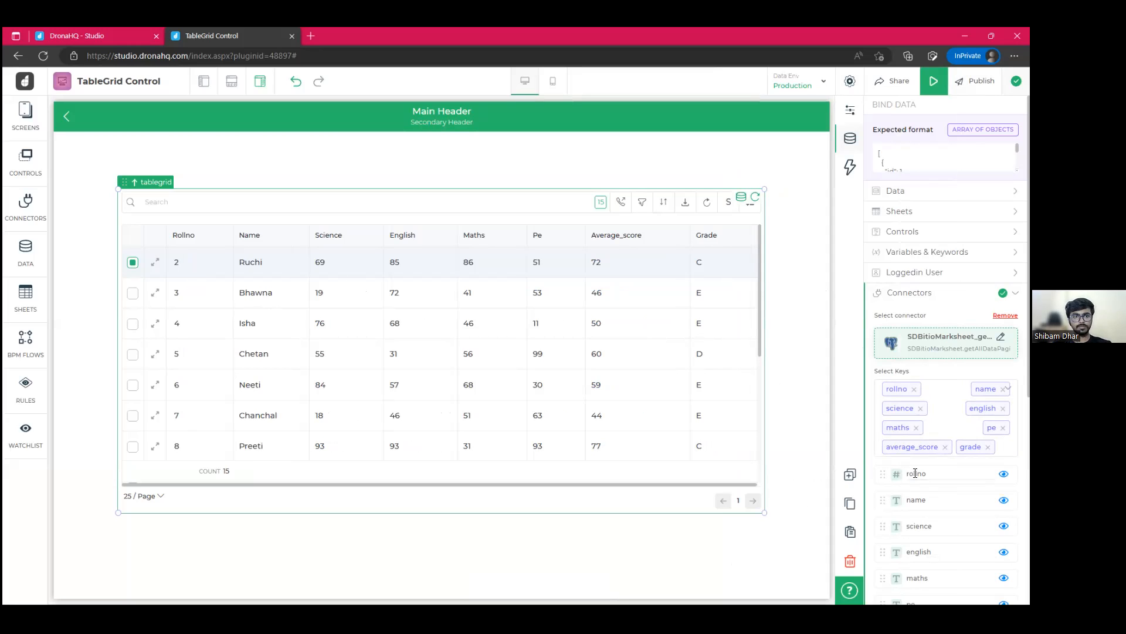
Step: Rename the display label of the table grid's pe column to Phy Edu
{"action": "scroll", "coordinate": [918, 480], "scroll_direction": "down", "scroll_amount": 4}
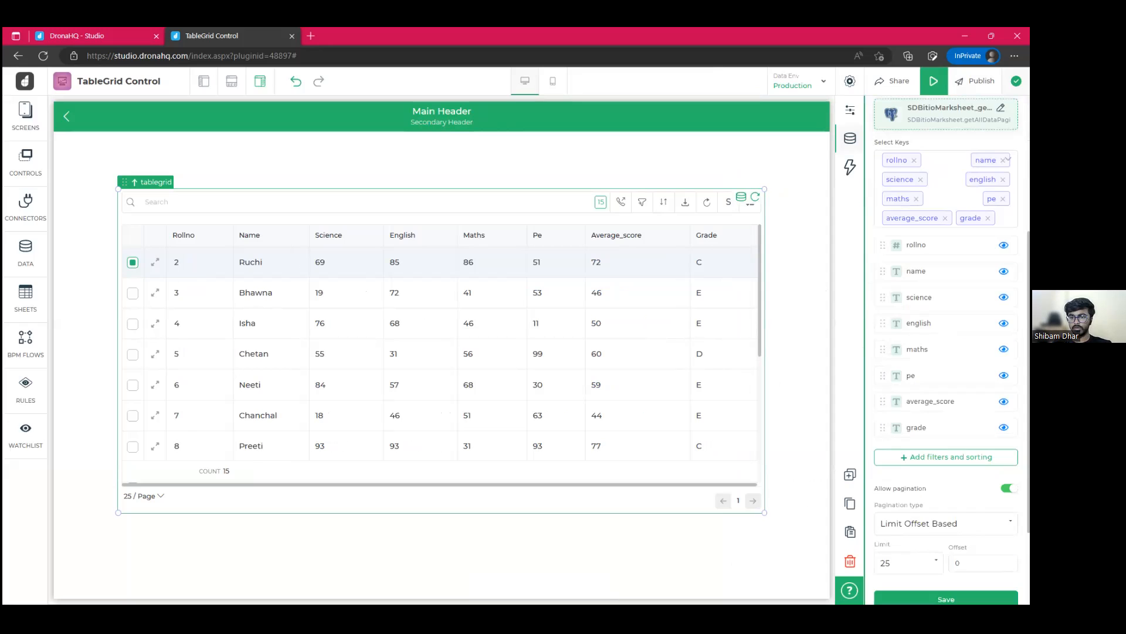
{"action": "left_click", "coordinate": [911, 376]}
{"action": "key", "text": "ctrl+a"}
{"action": "type", "text": "Phy Edu"}
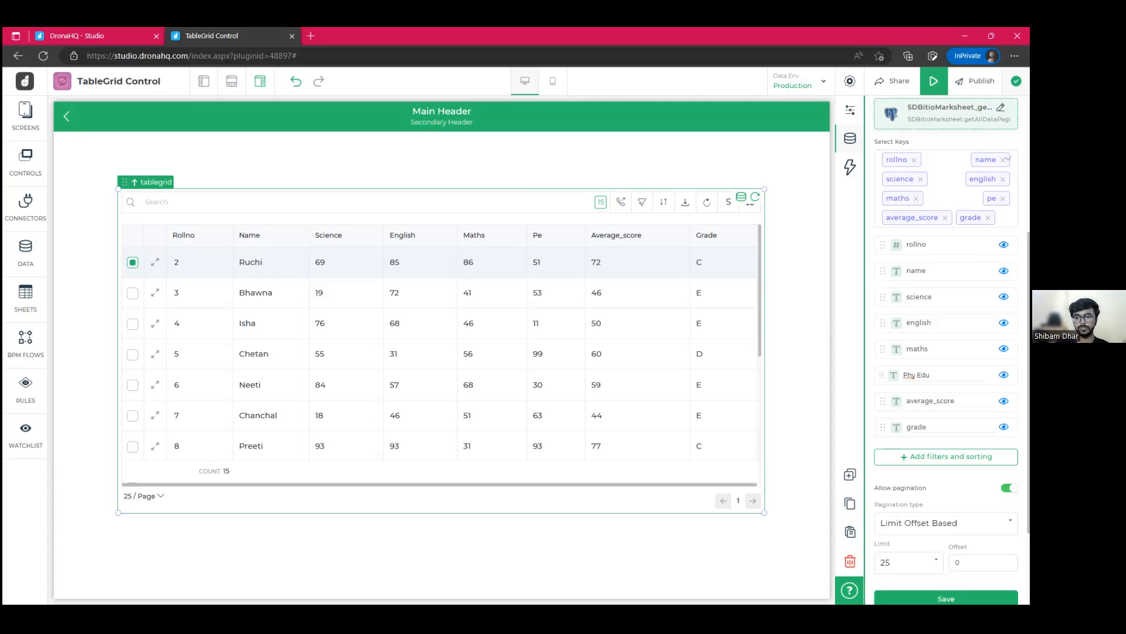
Step: Rename the average_score column label to Average Score, then save the table grid's data binding and the app
{"action": "left_click", "coordinate": [908, 401]}
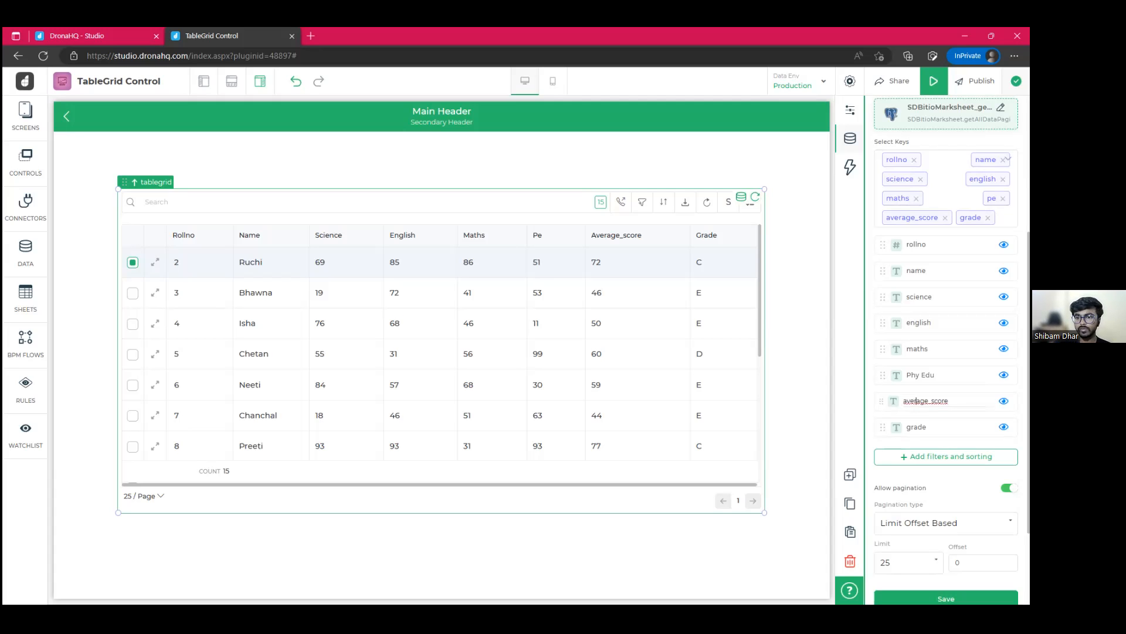
{"action": "key", "text": "BackSpace"}
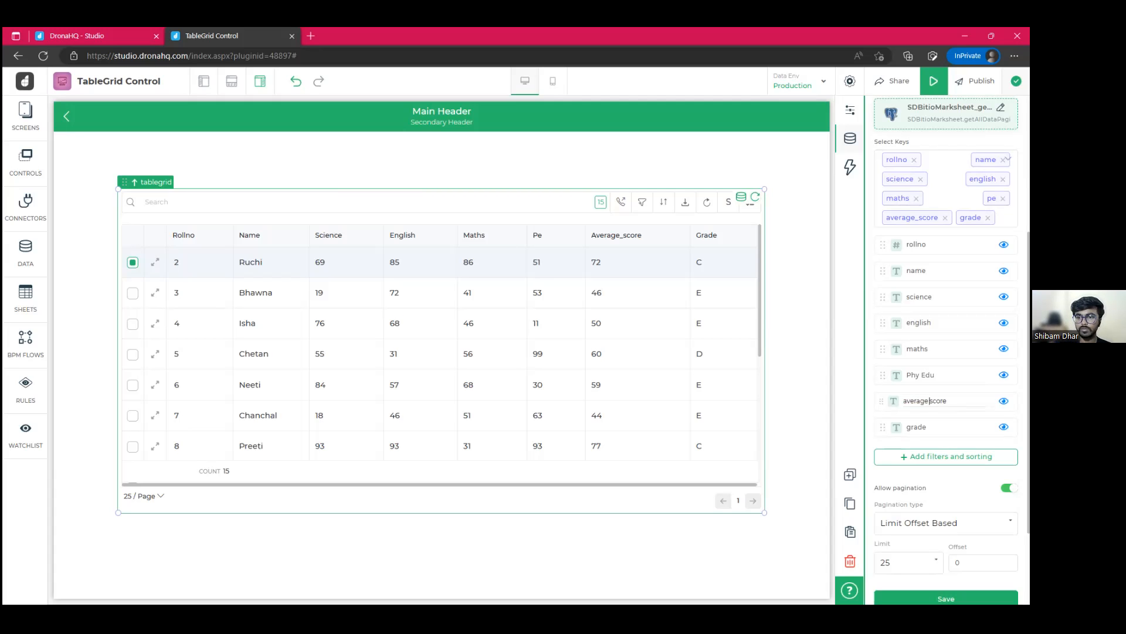
{"action": "key", "text": "Delete"}
{"action": "type", "text": "S"}
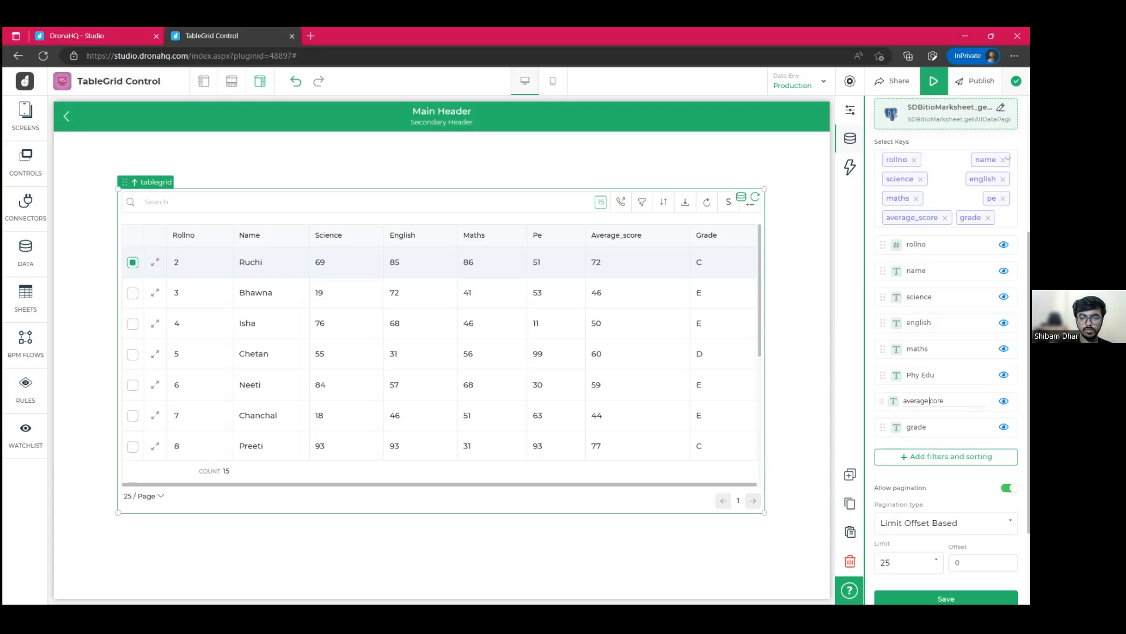
{"action": "key", "text": "Left"}
{"action": "key", "text": "Left"}
{"action": "key", "text": "BackSpace"}
{"action": "type", "text": "A"}
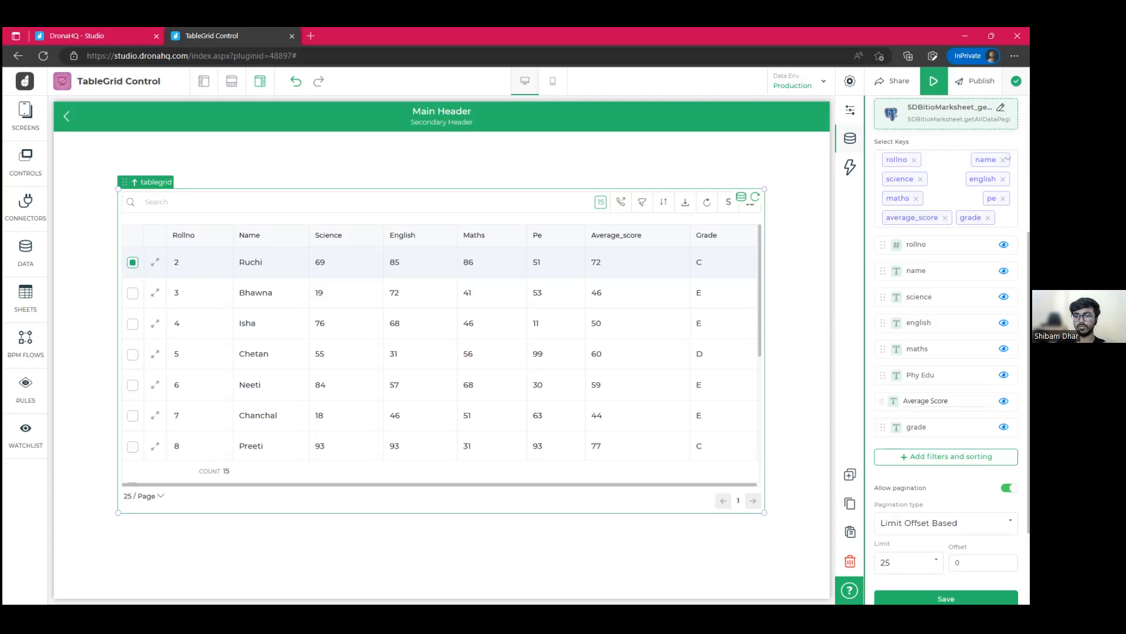
{"action": "key", "text": "Return"}
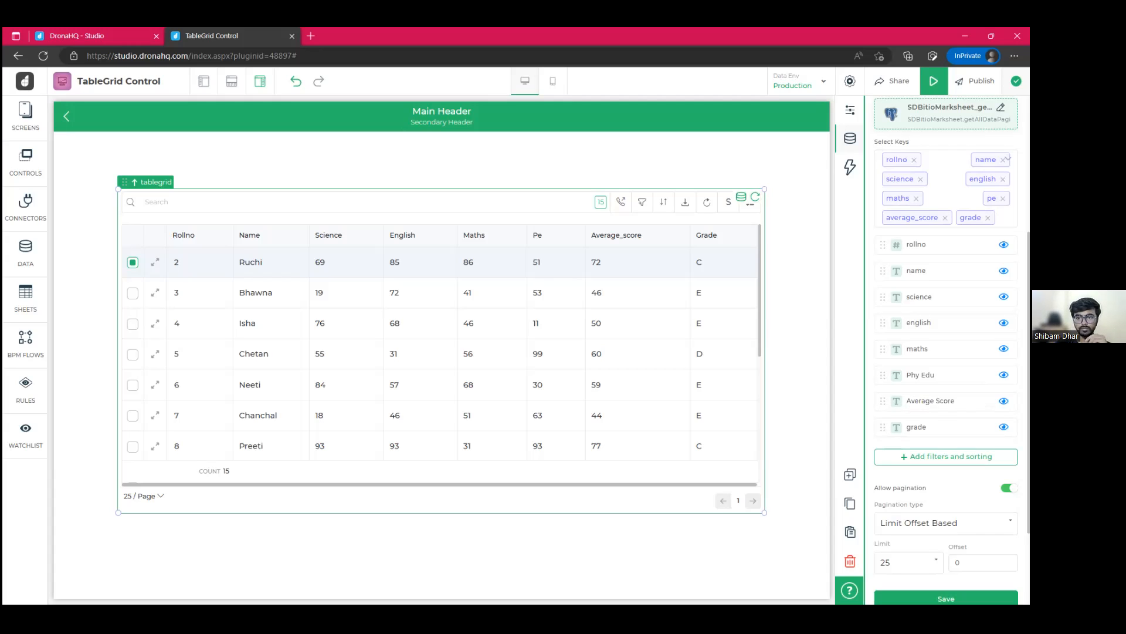
{"action": "left_click", "coordinate": [946, 598]}
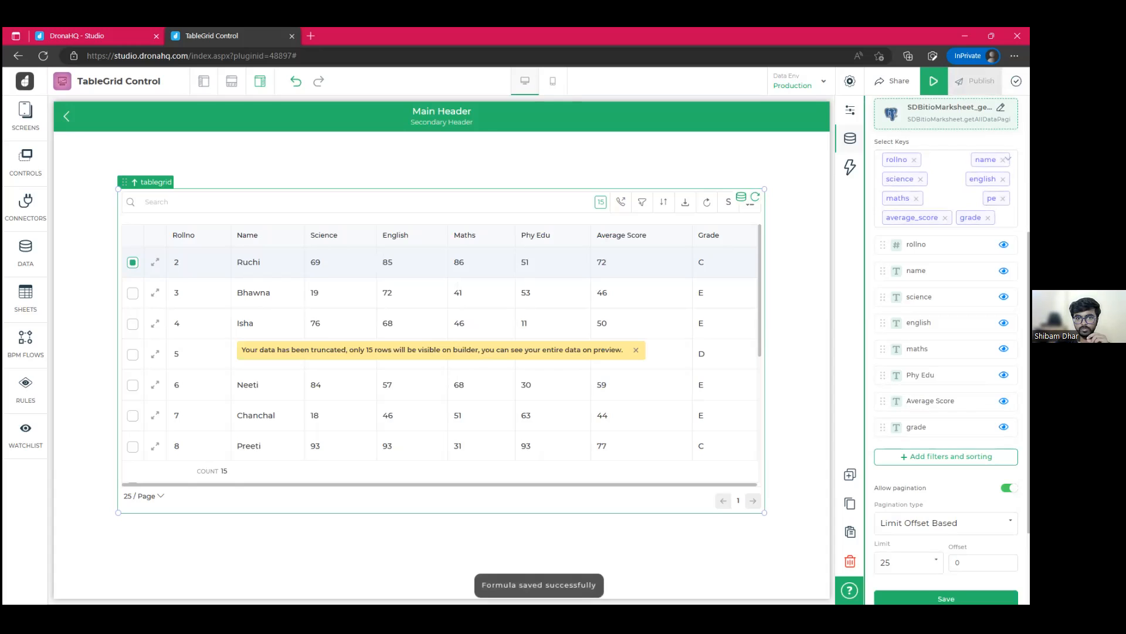
{"action": "left_click", "coordinate": [1016, 81]}
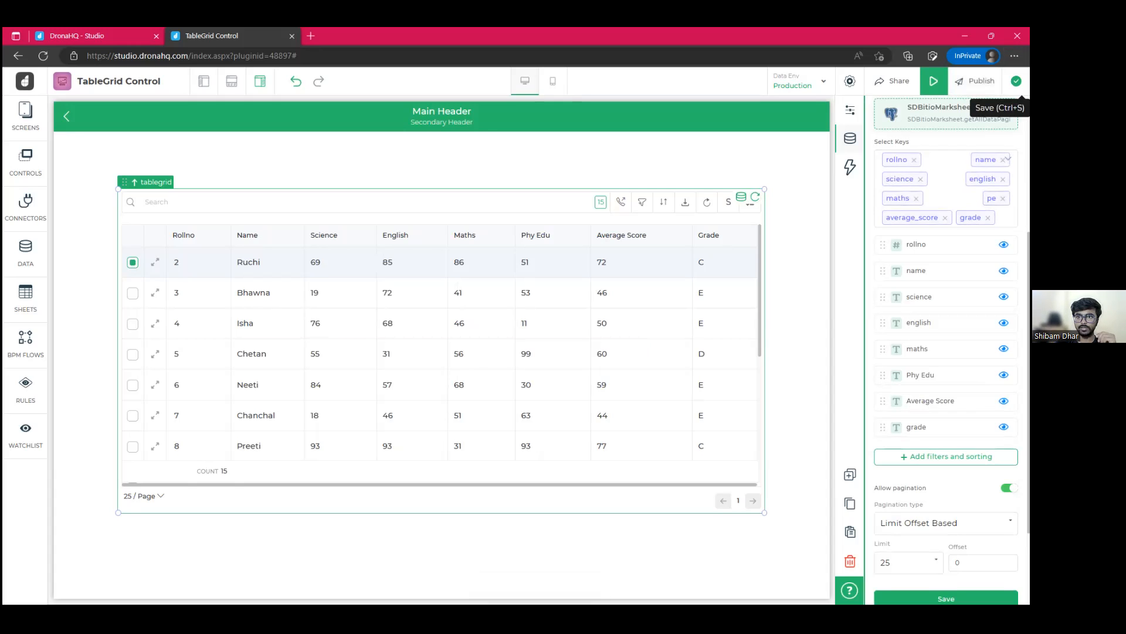
Step: Preview the app, look through the first page of marksheet records and go to the next page
{"action": "left_click", "coordinate": [933, 81]}
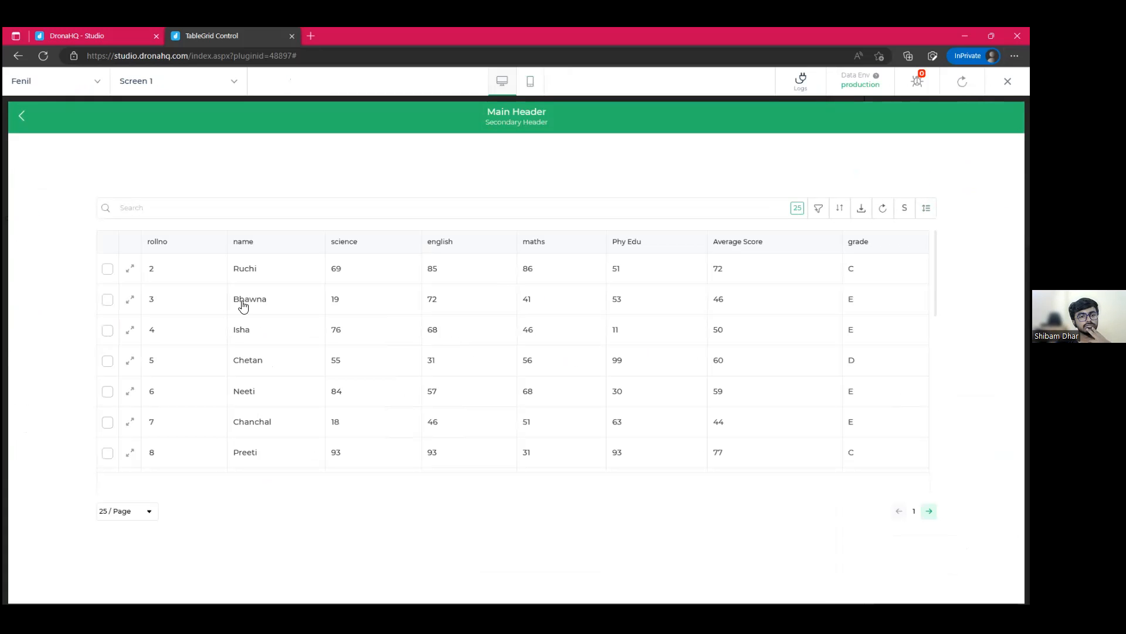
{"action": "scroll", "coordinate": [258, 431], "scroll_direction": "down", "scroll_amount": 10}
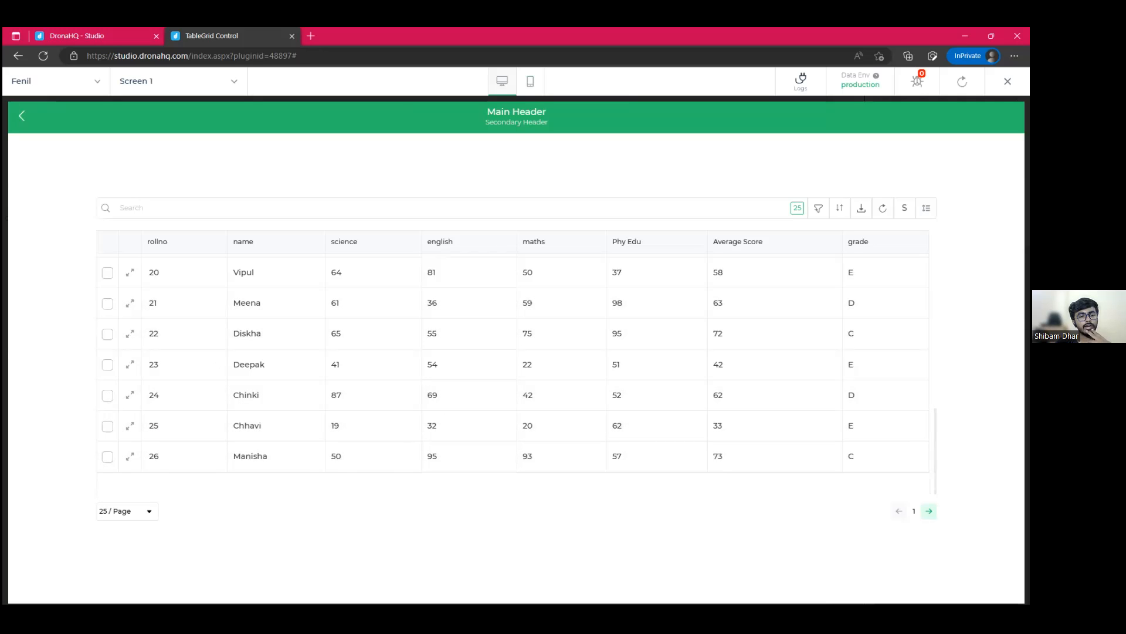
{"action": "left_click", "coordinate": [929, 511]}
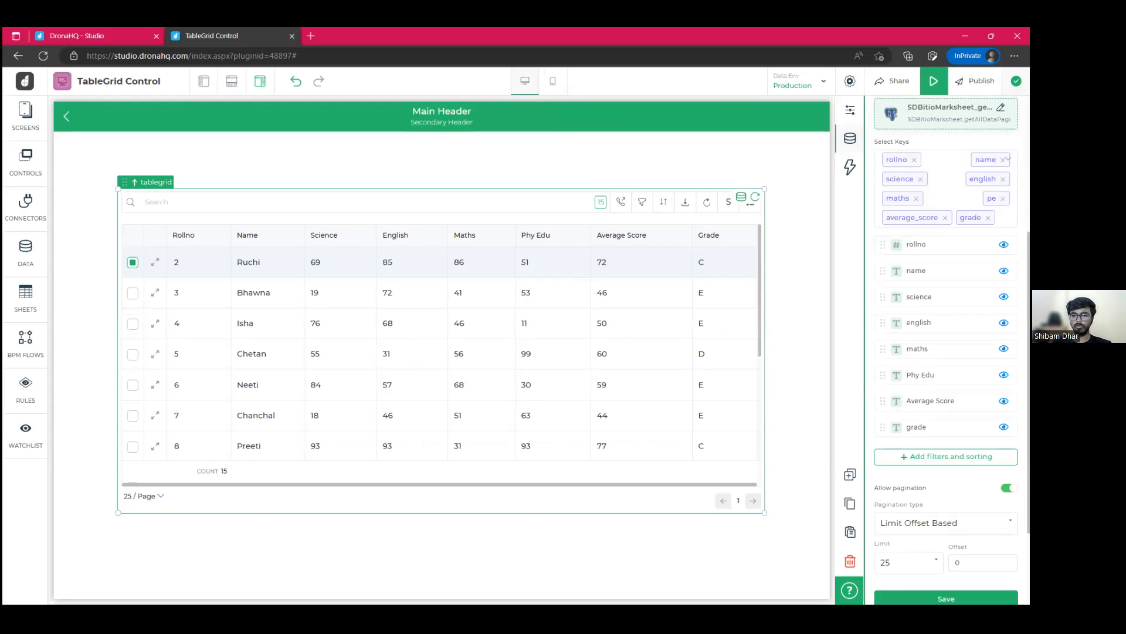
Step: Open the table grid's data formatting settings and delete the email column's format rule
{"action": "scroll", "coordinate": [946, 469], "scroll_direction": "down", "scroll_amount": 2}
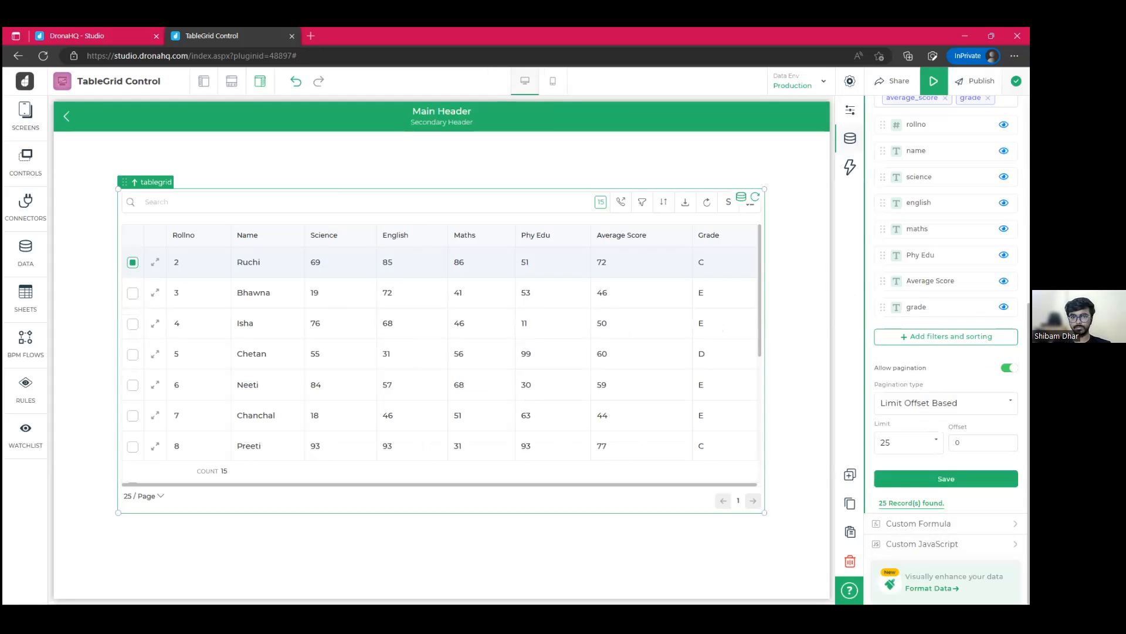
{"action": "left_click", "coordinate": [932, 588]}
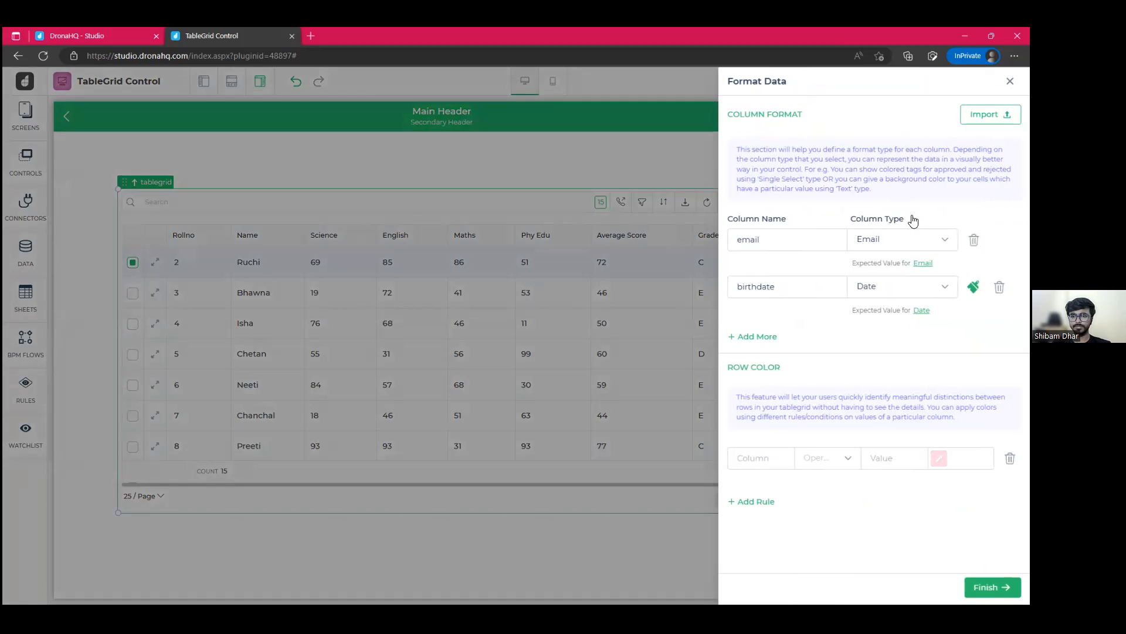
{"action": "left_click", "coordinate": [974, 240]}
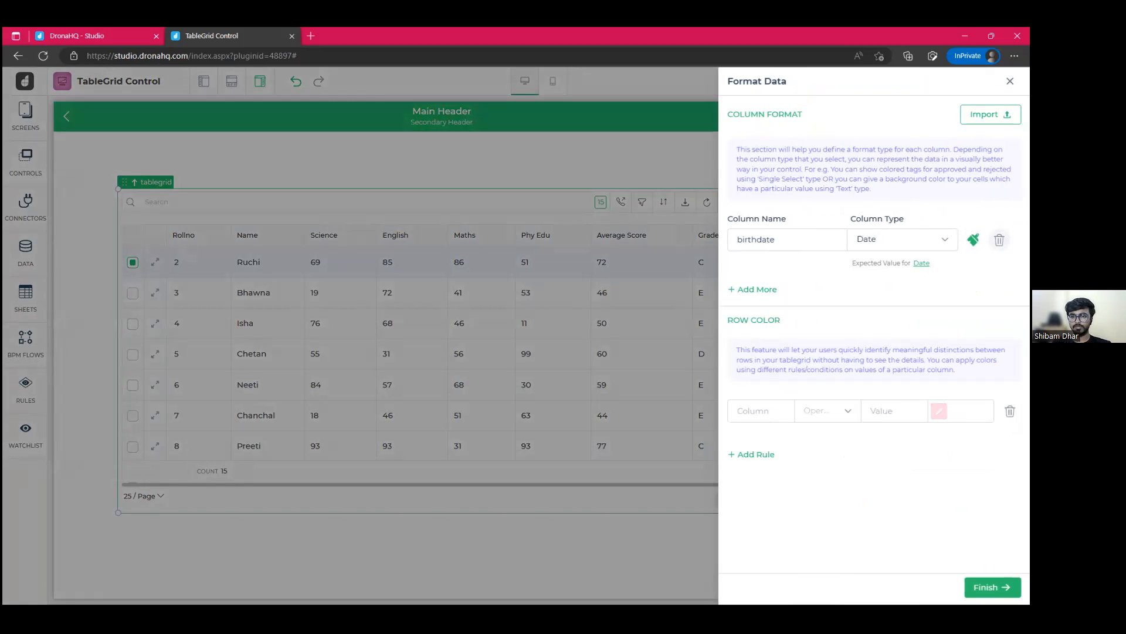
Step: Replace the birthdate column format with one for the grade column, using the Single Tag column type
{"action": "left_click", "coordinate": [999, 239]}
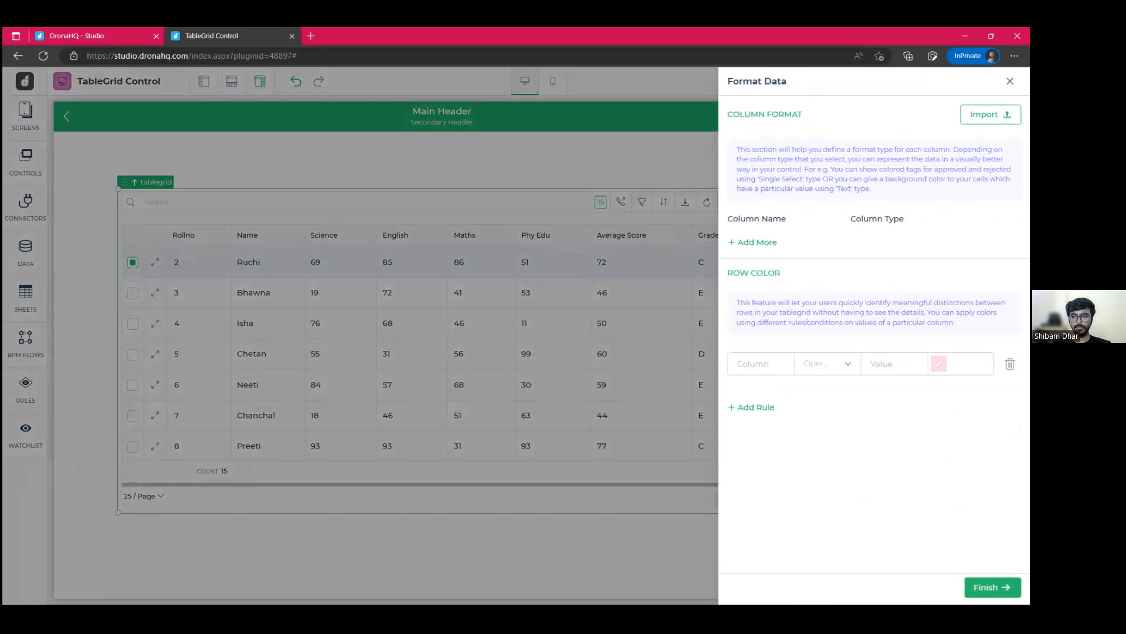
{"action": "left_click", "coordinate": [759, 245]}
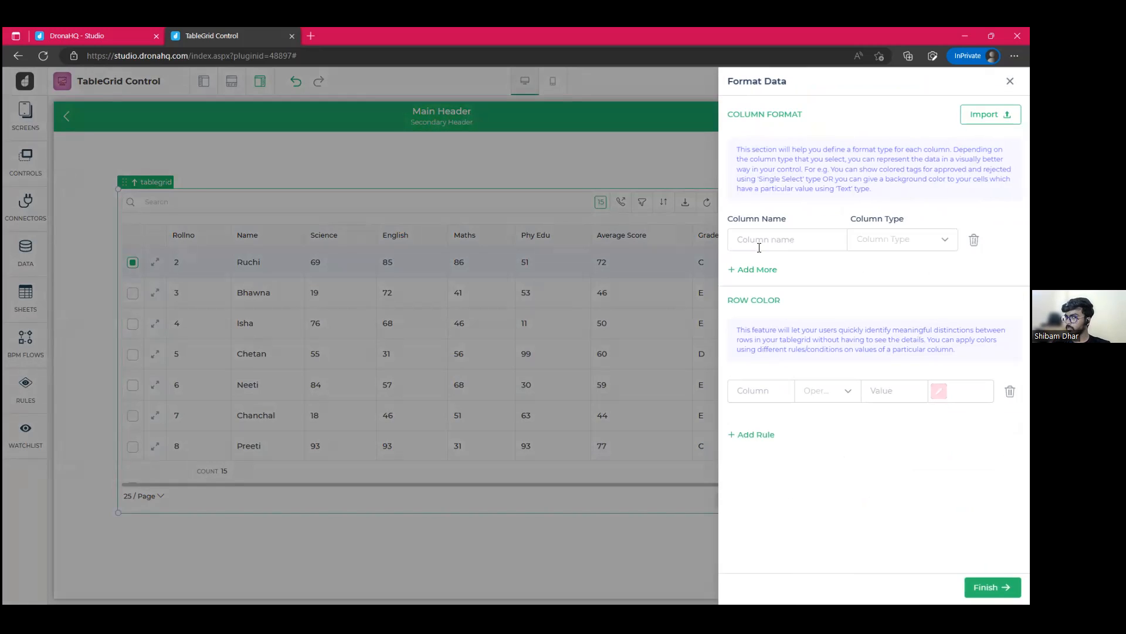
{"action": "left_click", "coordinate": [799, 245]}
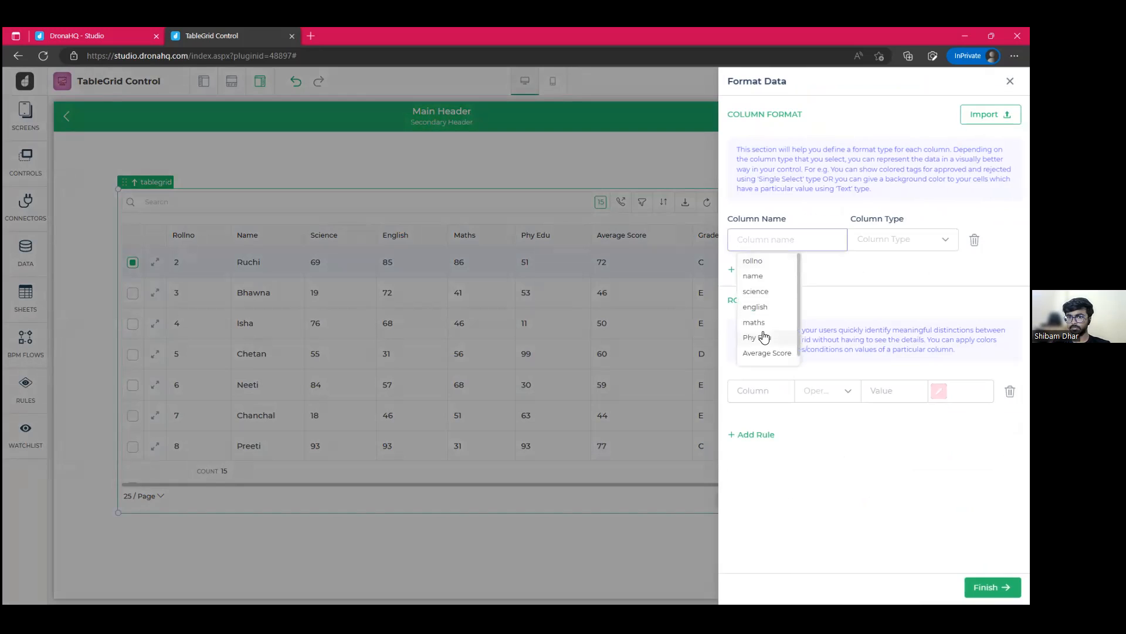
{"action": "left_click", "coordinate": [762, 359]}
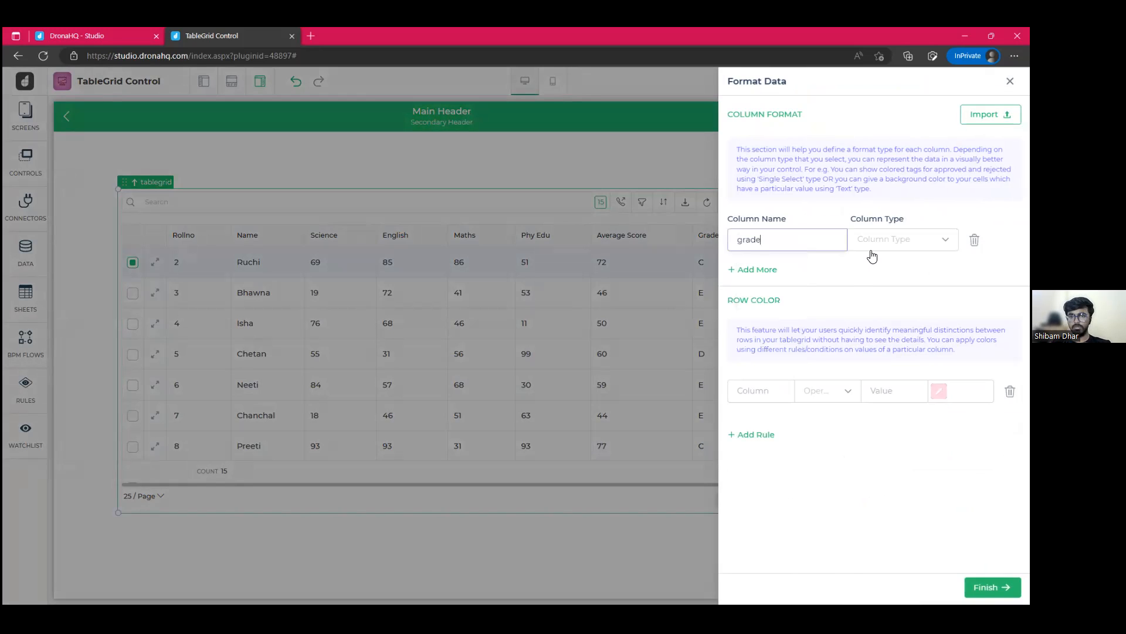
{"action": "left_click", "coordinate": [877, 247]}
{"action": "scroll", "coordinate": [887, 282], "scroll_direction": "down", "scroll_amount": 1}
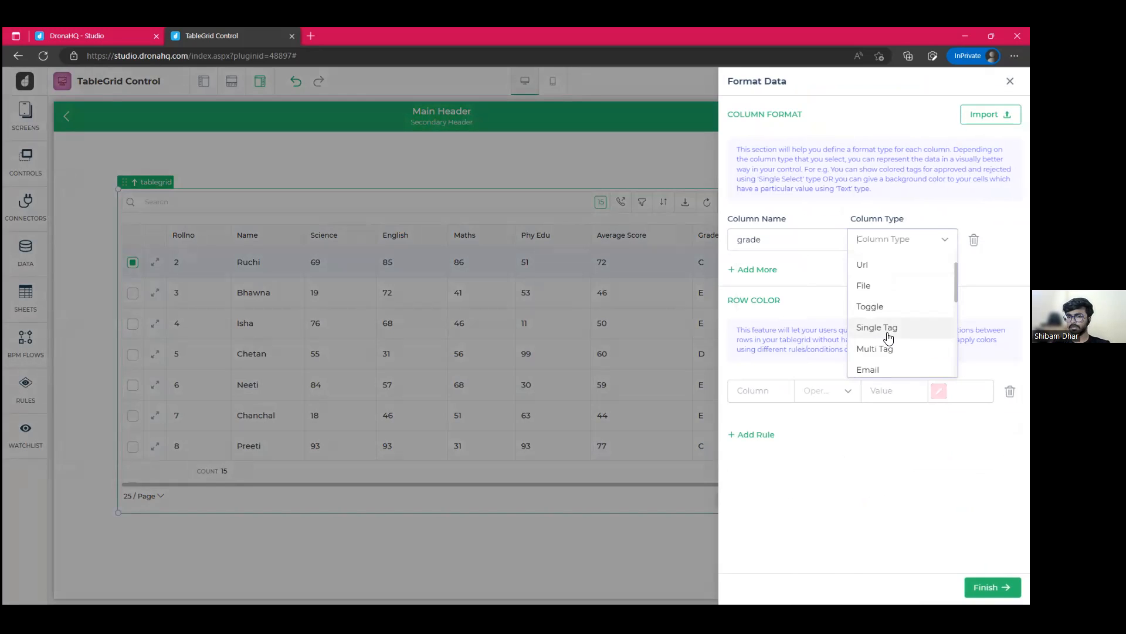
{"action": "left_click", "coordinate": [889, 327]}
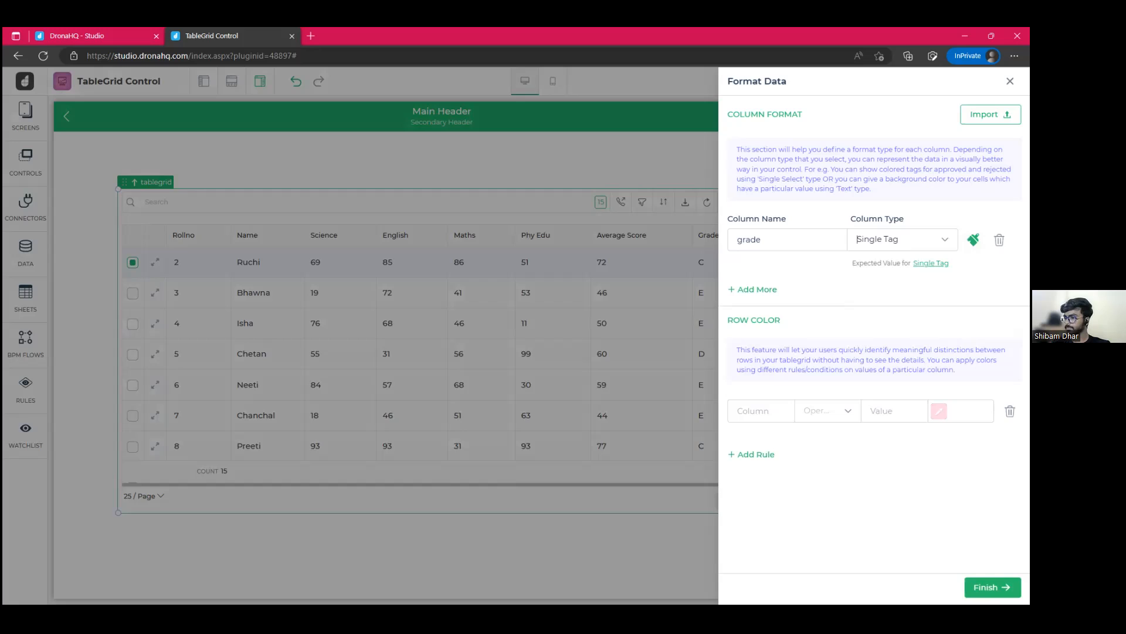
Step: Add the tag options A, B, C, D, E and F to the grade column's format and save the formatting
{"action": "left_click", "coordinate": [974, 240]}
{"action": "left_click", "coordinate": [921, 290]}
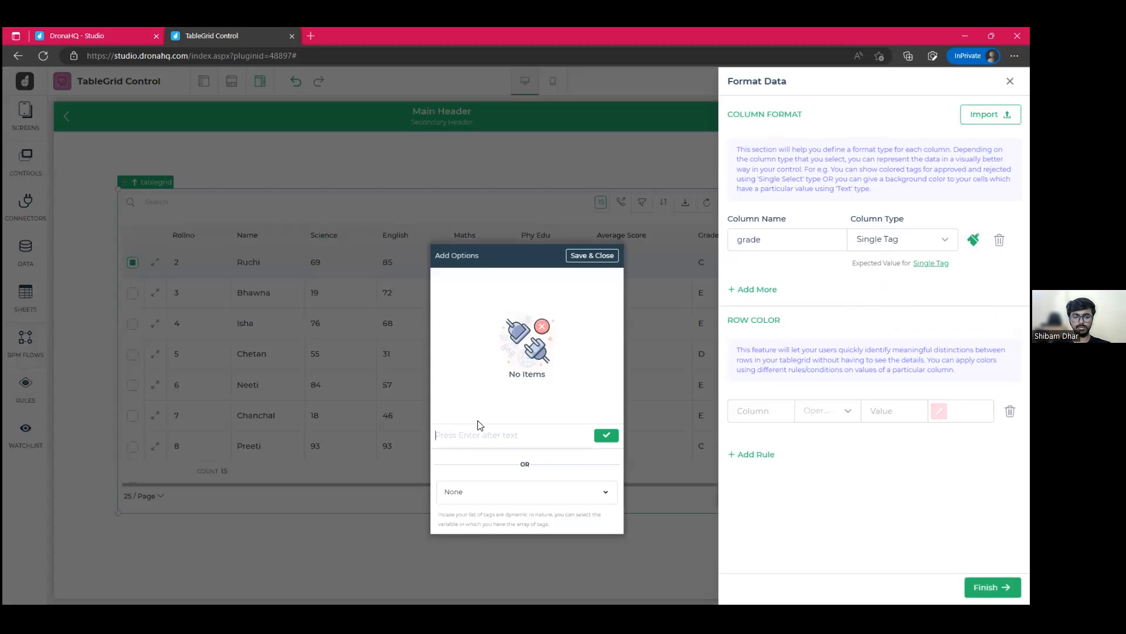
{"action": "type", "text": "A"}
{"action": "key", "text": "Return"}
{"action": "type", "text": "B"}
{"action": "key", "text": "Return"}
{"action": "type", "text": "C"}
{"action": "key", "text": "Return"}
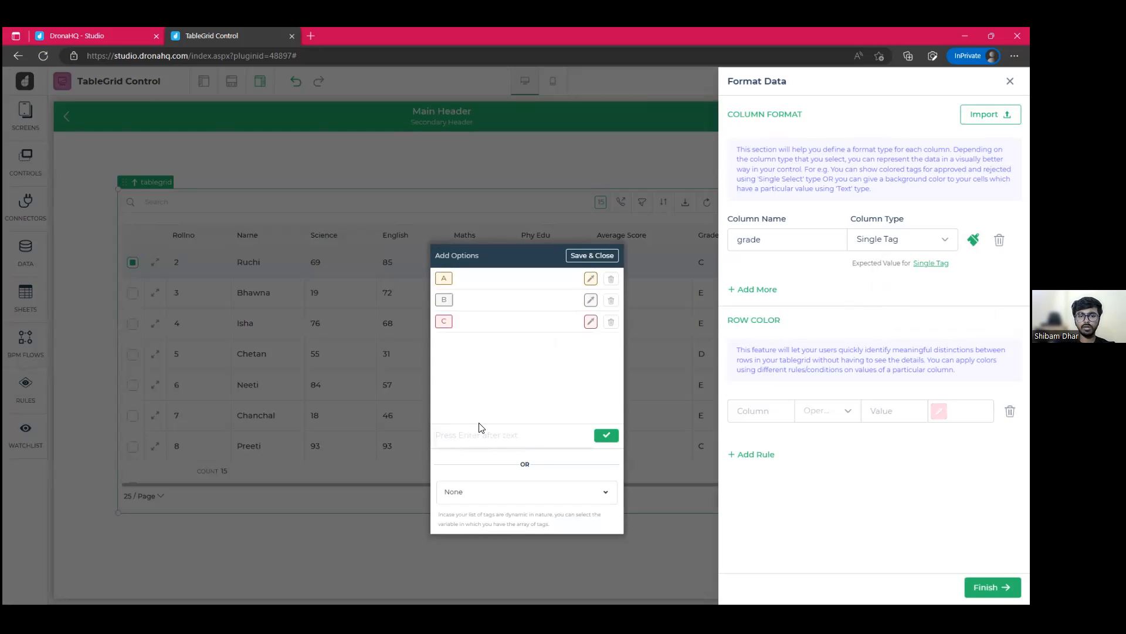
{"action": "type", "text": "D"}
{"action": "key", "text": "Return"}
{"action": "type", "text": "E"}
{"action": "key", "text": "Return"}
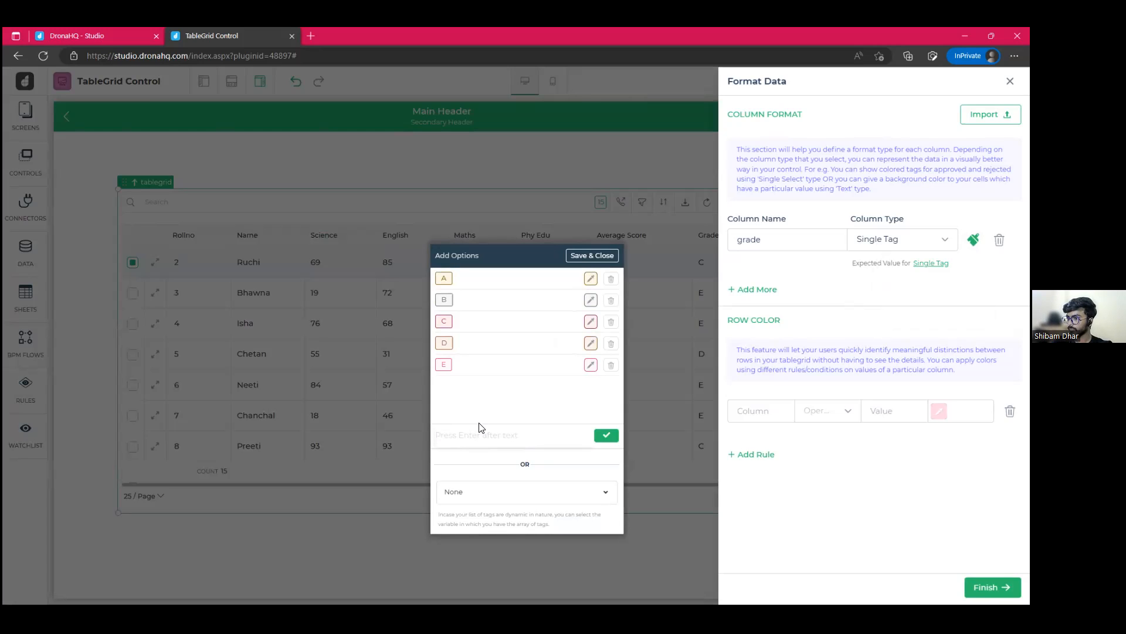
{"action": "type", "text": "F"}
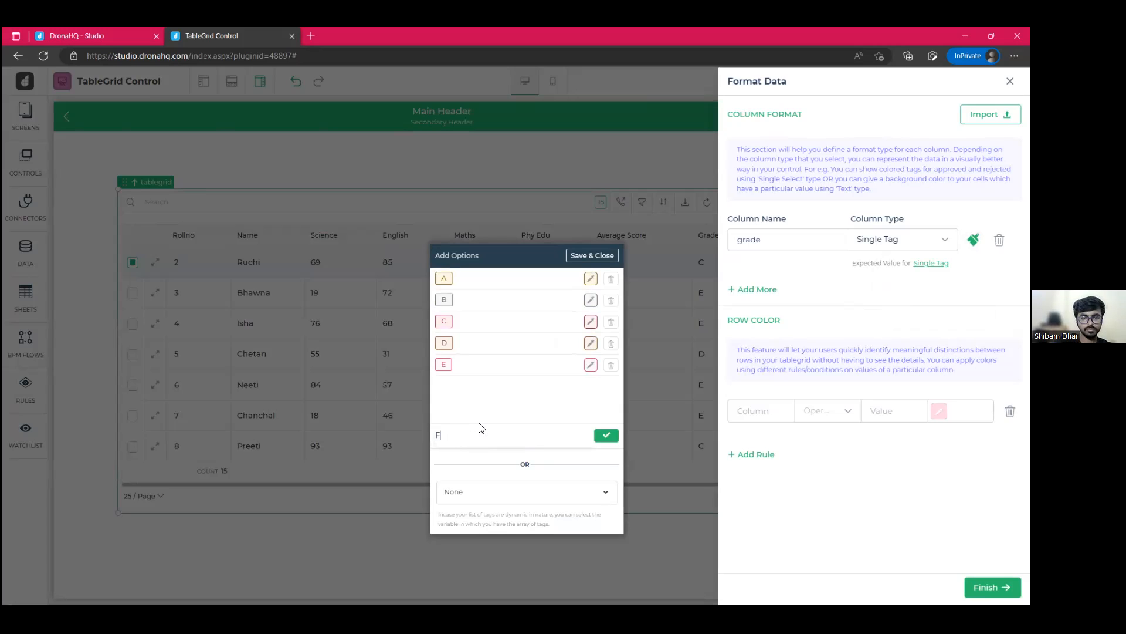
{"action": "key", "text": "Return"}
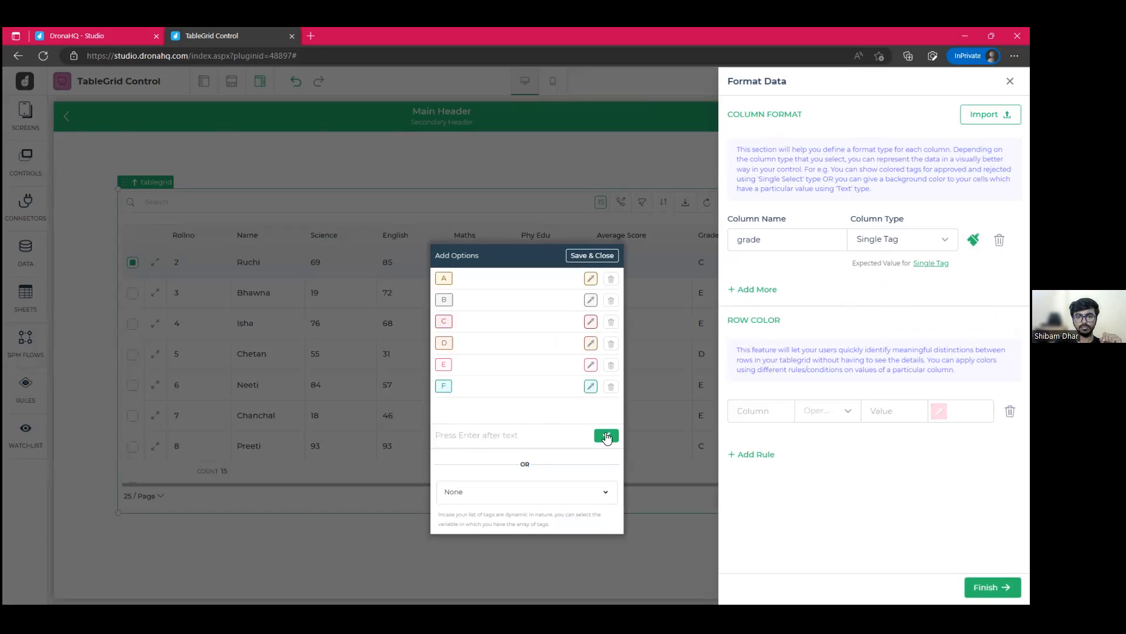
{"action": "left_click", "coordinate": [593, 255]}
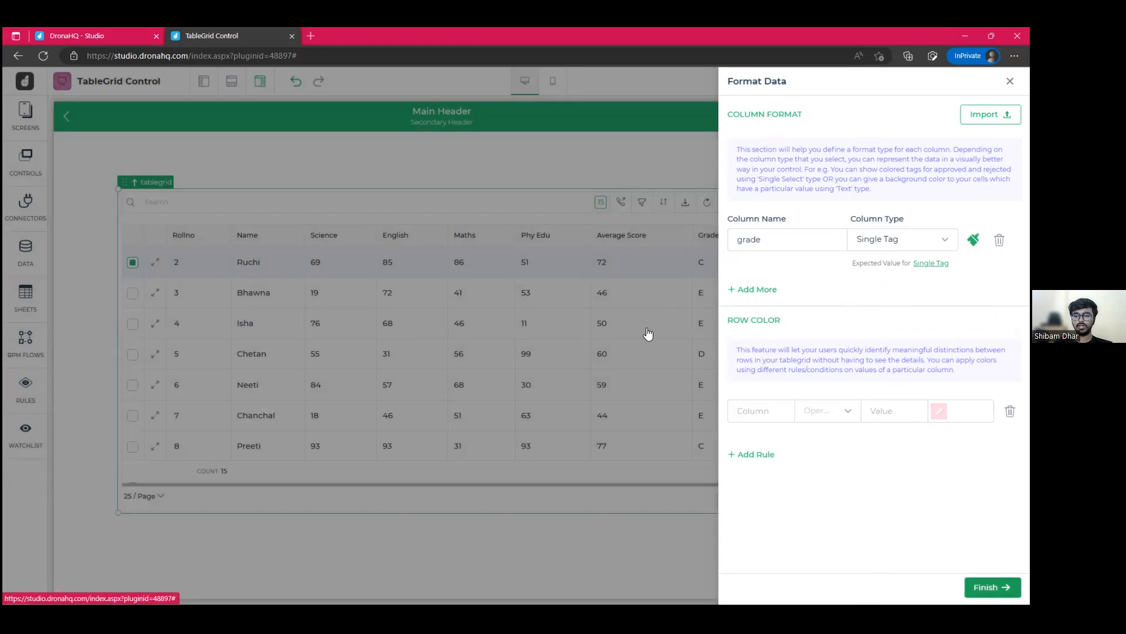
{"action": "left_click", "coordinate": [662, 285]}
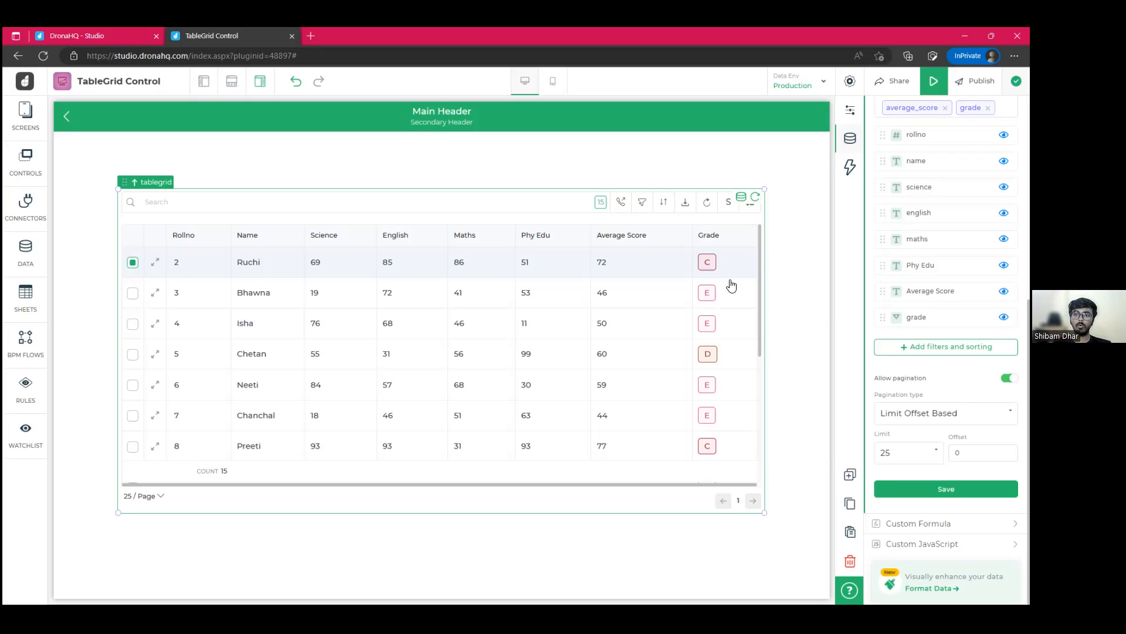
Step: In the table grid's display properties, turn off Detailed View and the aggregation footer, and set Freeze columns to 0
{"action": "left_click", "coordinate": [849, 113]}
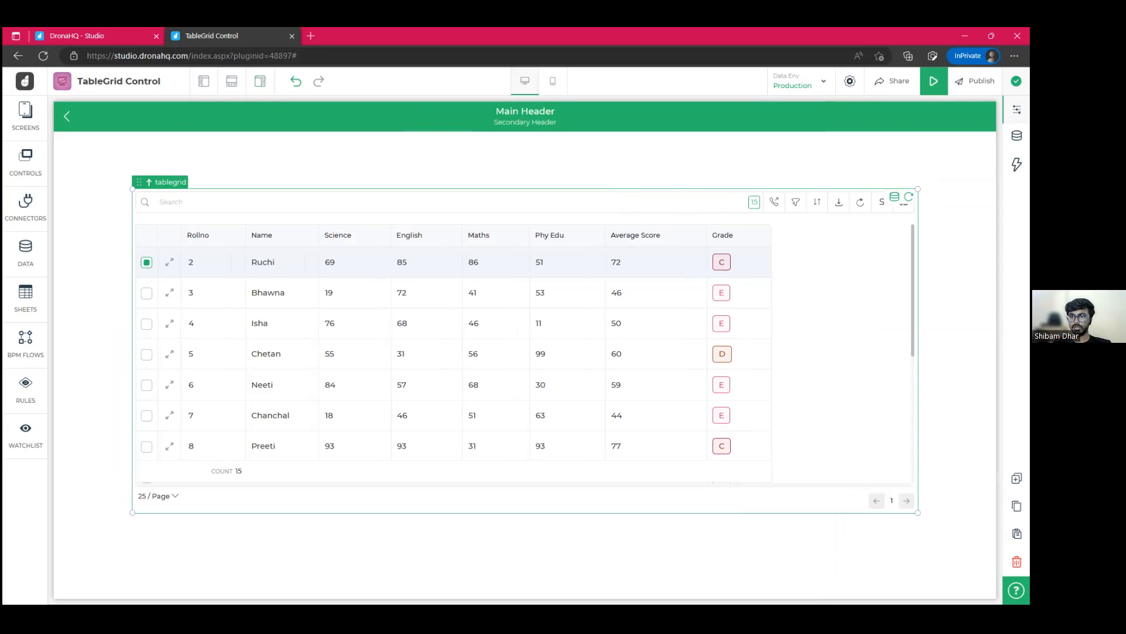
{"action": "left_click", "coordinate": [1016, 110]}
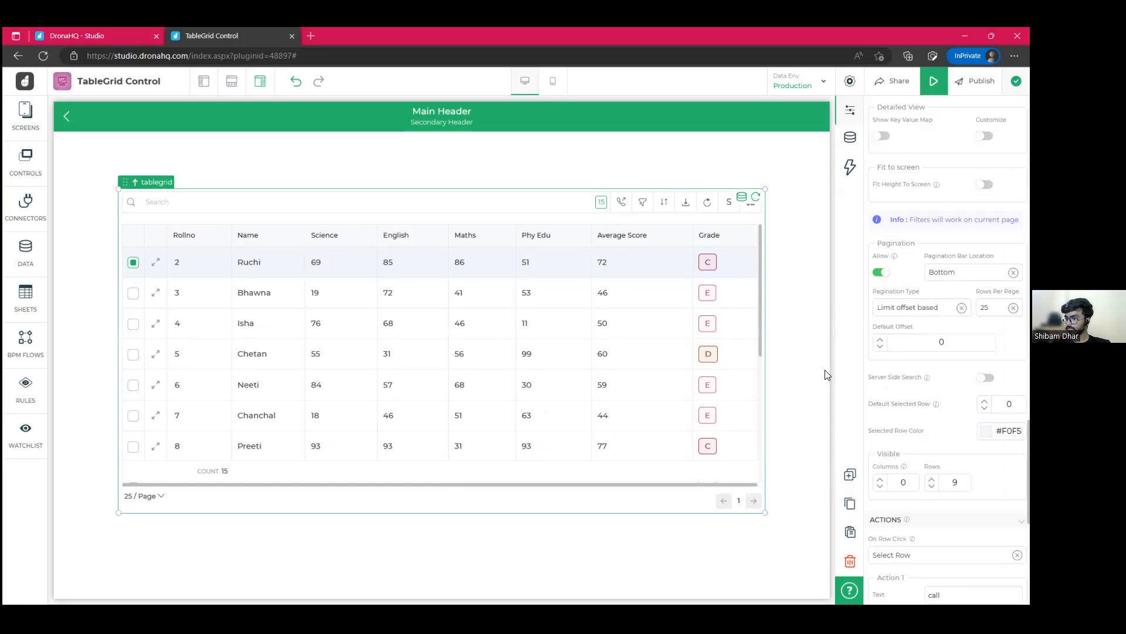
{"action": "scroll", "coordinate": [904, 411], "scroll_direction": "down", "scroll_amount": 3}
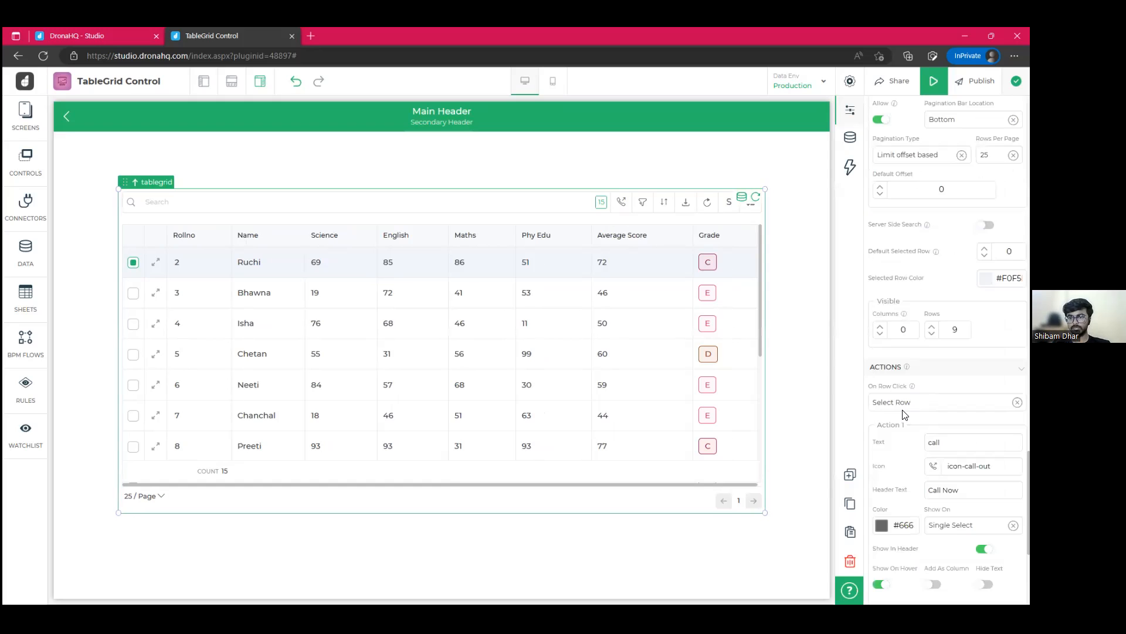
{"action": "scroll", "coordinate": [908, 311], "scroll_direction": "up", "scroll_amount": 6}
{"action": "scroll", "coordinate": [904, 291], "scroll_direction": "up", "scroll_amount": 4}
{"action": "scroll", "coordinate": [946, 352], "scroll_direction": "down", "scroll_amount": 4}
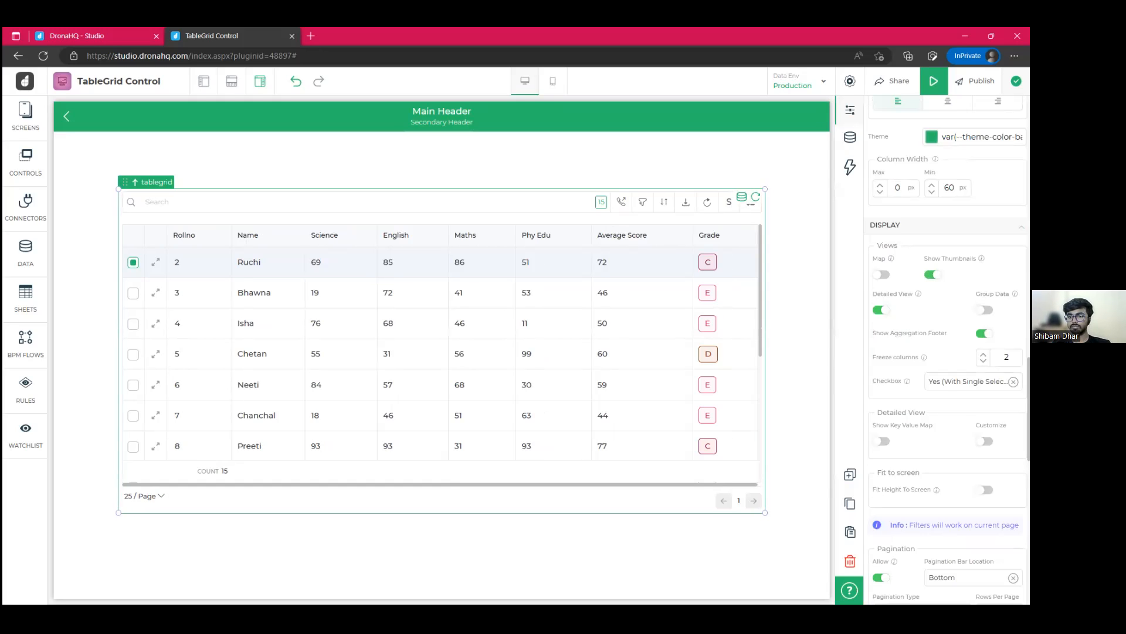
{"action": "left_click", "coordinate": [880, 310]}
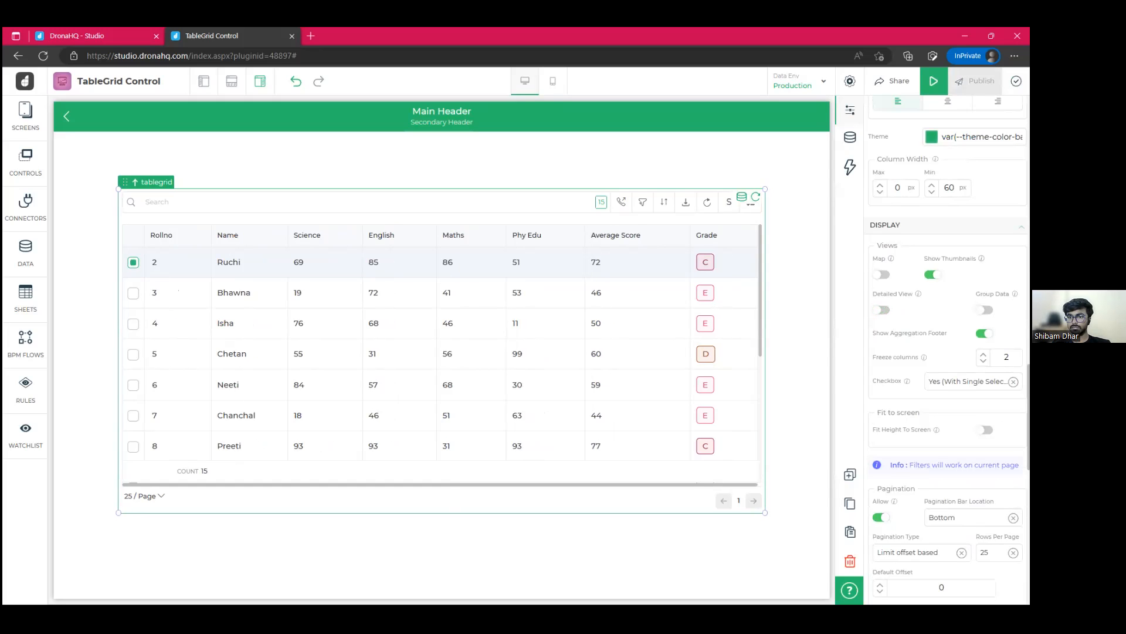
{"action": "left_click", "coordinate": [985, 333]}
{"action": "left_click", "coordinate": [984, 361]}
{"action": "left_click", "coordinate": [983, 361]}
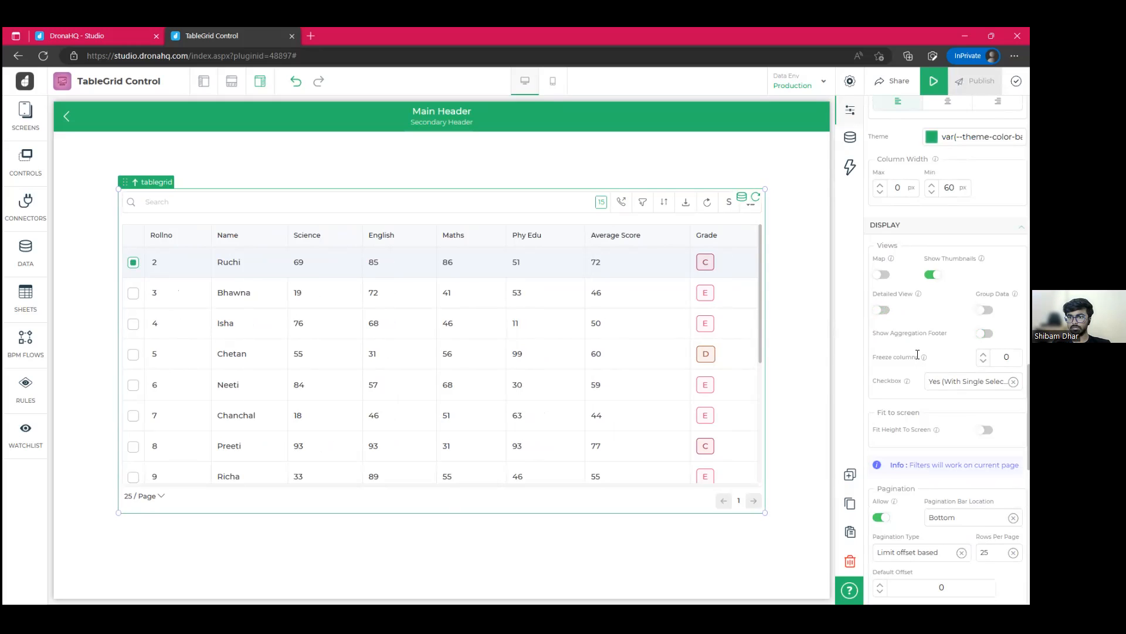
Step: Enable the table's Quick Filter and disable its Row Size, Filters, Refresh, Download, and Column Reorder and Visibility buttons
{"action": "scroll", "coordinate": [917, 356], "scroll_direction": "up", "scroll_amount": 4}
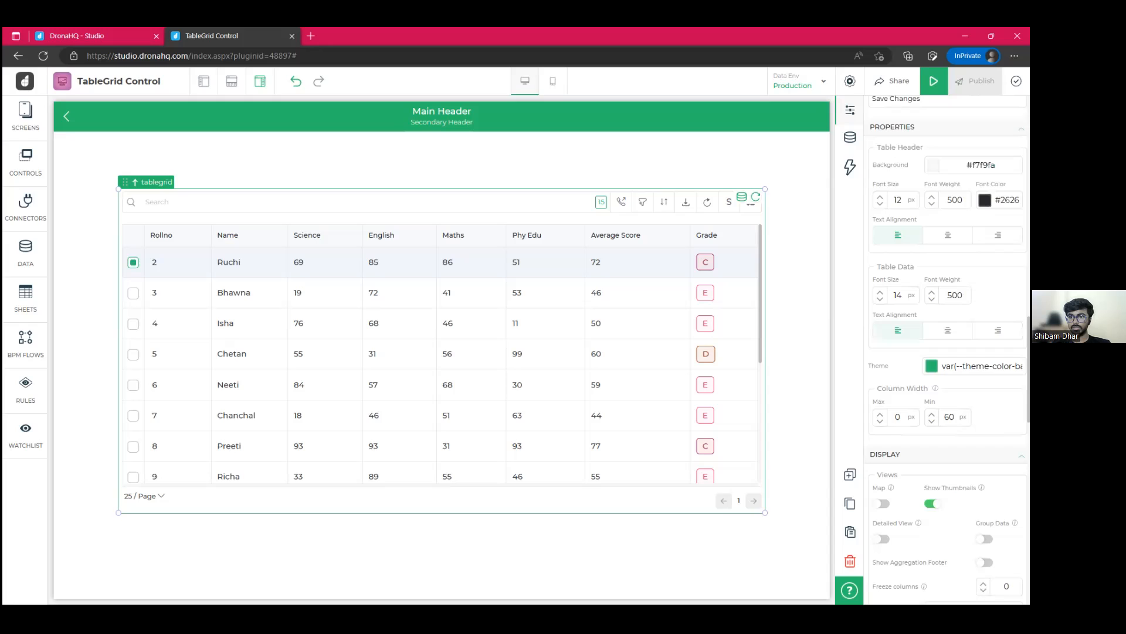
{"action": "scroll", "coordinate": [946, 352], "scroll_direction": "up", "scroll_amount": 4}
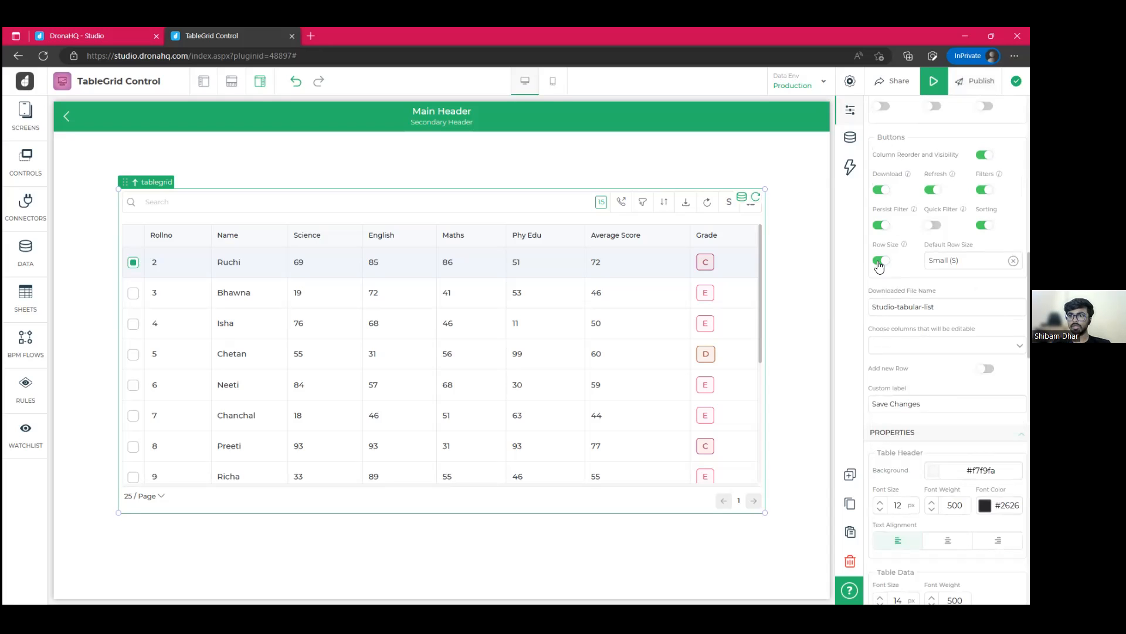
{"action": "left_click", "coordinate": [933, 224]}
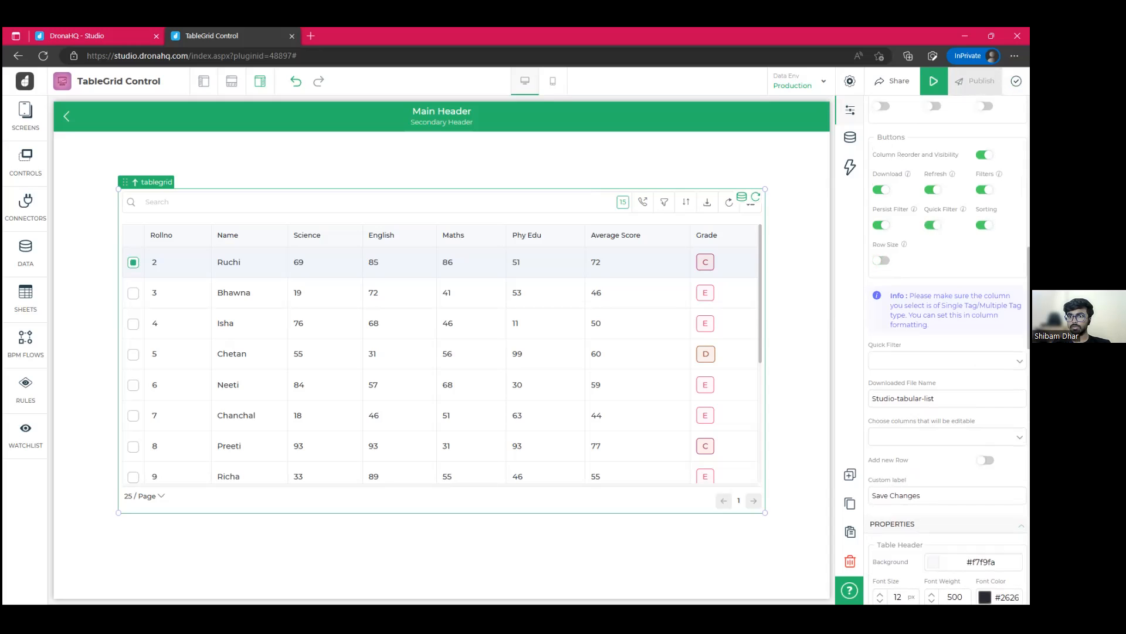
{"action": "left_click", "coordinate": [985, 189]}
{"action": "left_click", "coordinate": [933, 190]}
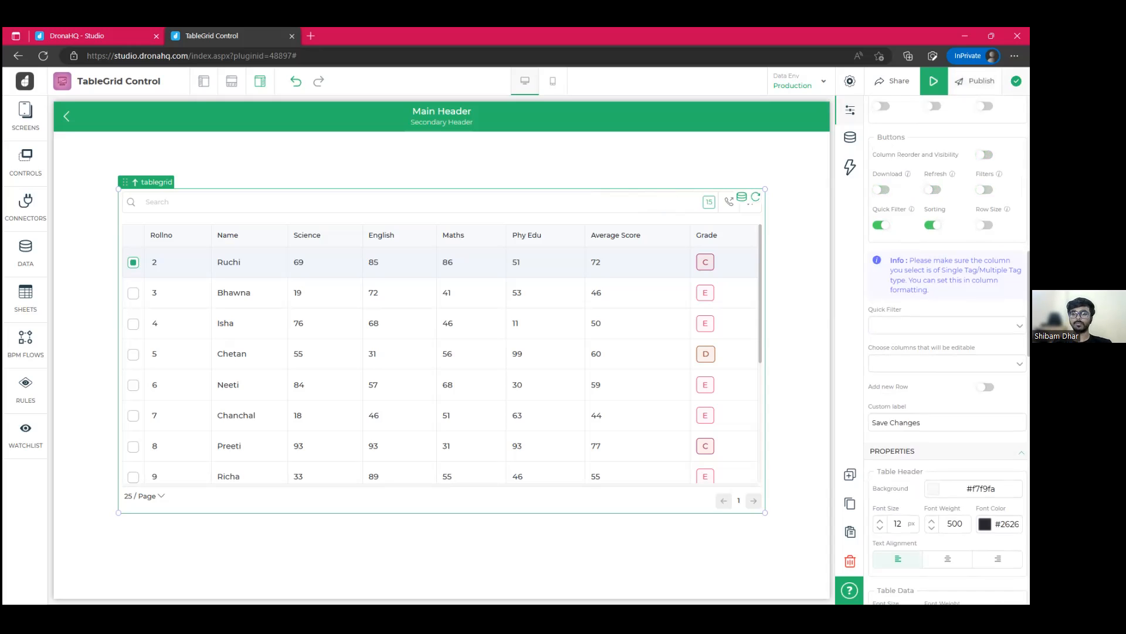
Step: Preview the app to check the table grid, and return to the editor
{"action": "scroll", "coordinate": [947, 352], "scroll_direction": "up", "scroll_amount": 4}
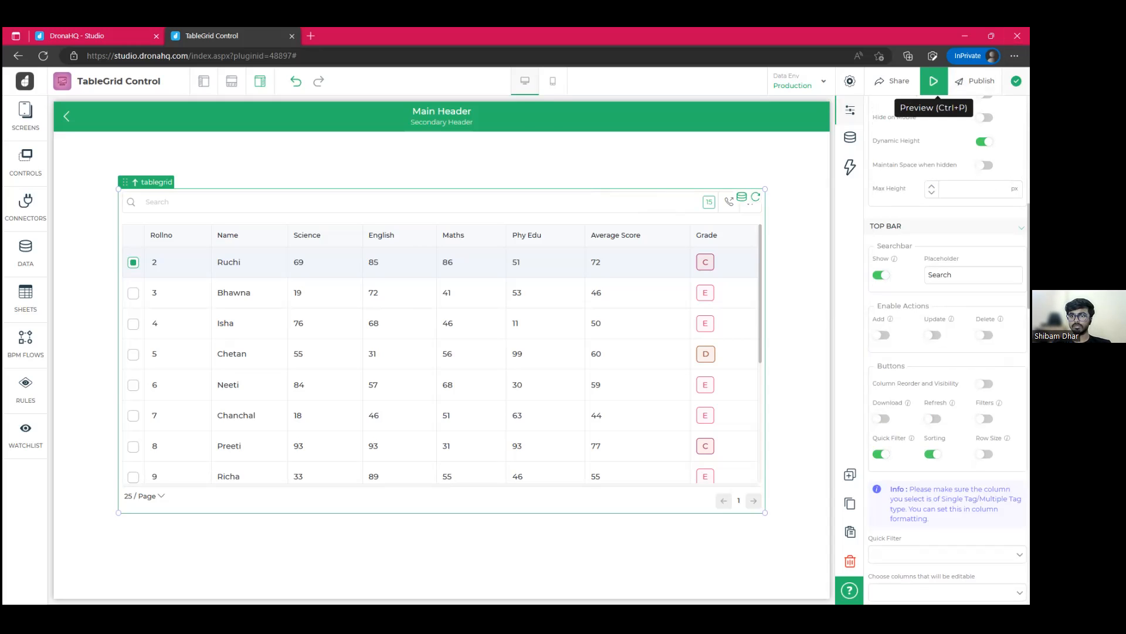
{"action": "left_click", "coordinate": [933, 81]}
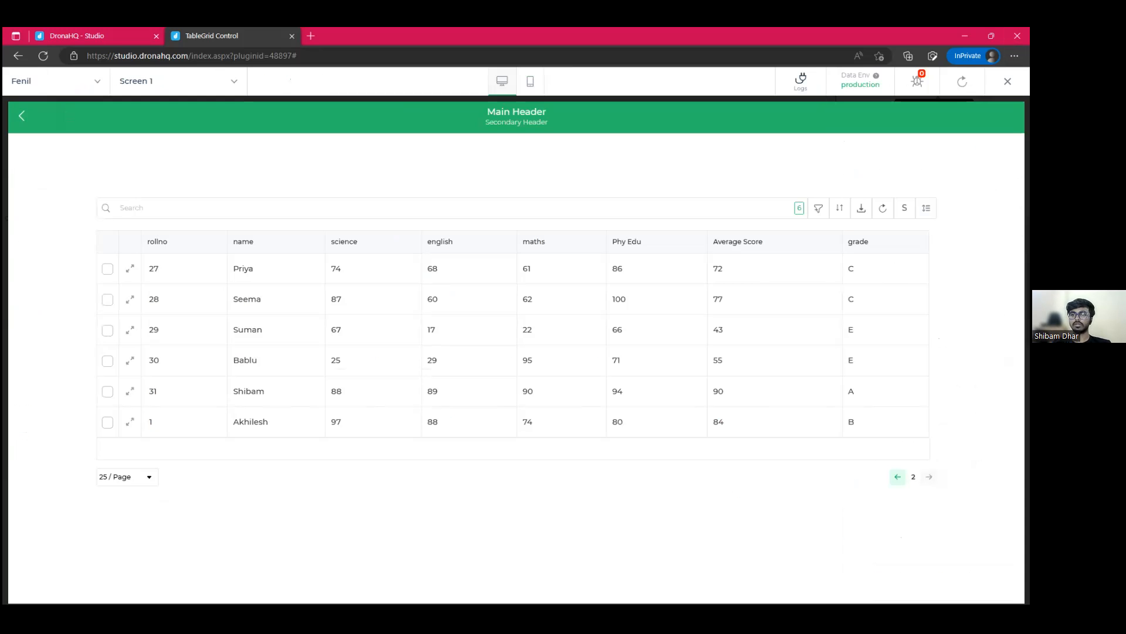
{"action": "left_click", "coordinate": [1008, 82]}
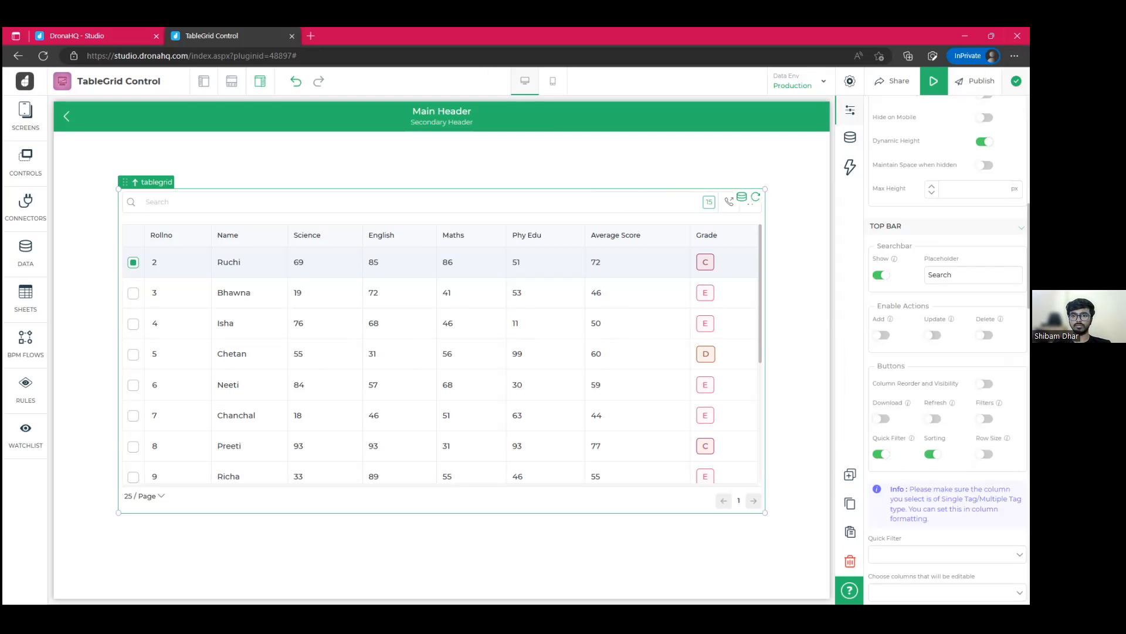
Step: Set grade as the table grid's Quick Filter column
{"action": "scroll", "coordinate": [948, 352], "scroll_direction": "down", "scroll_amount": 1}
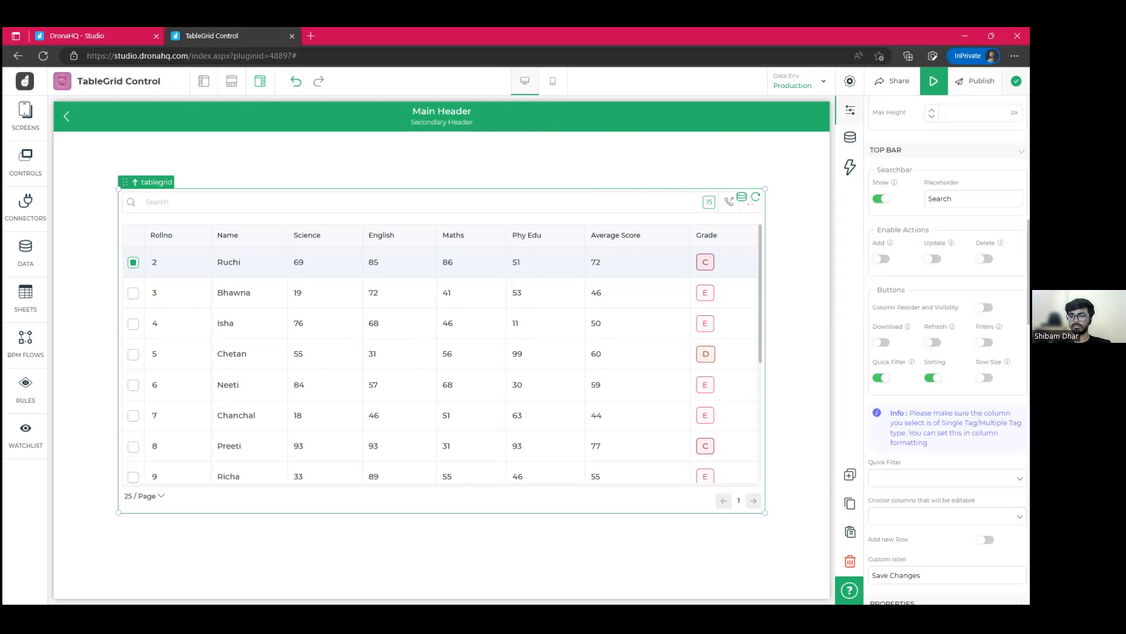
{"action": "scroll", "coordinate": [919, 268], "scroll_direction": "down", "scroll_amount": 1}
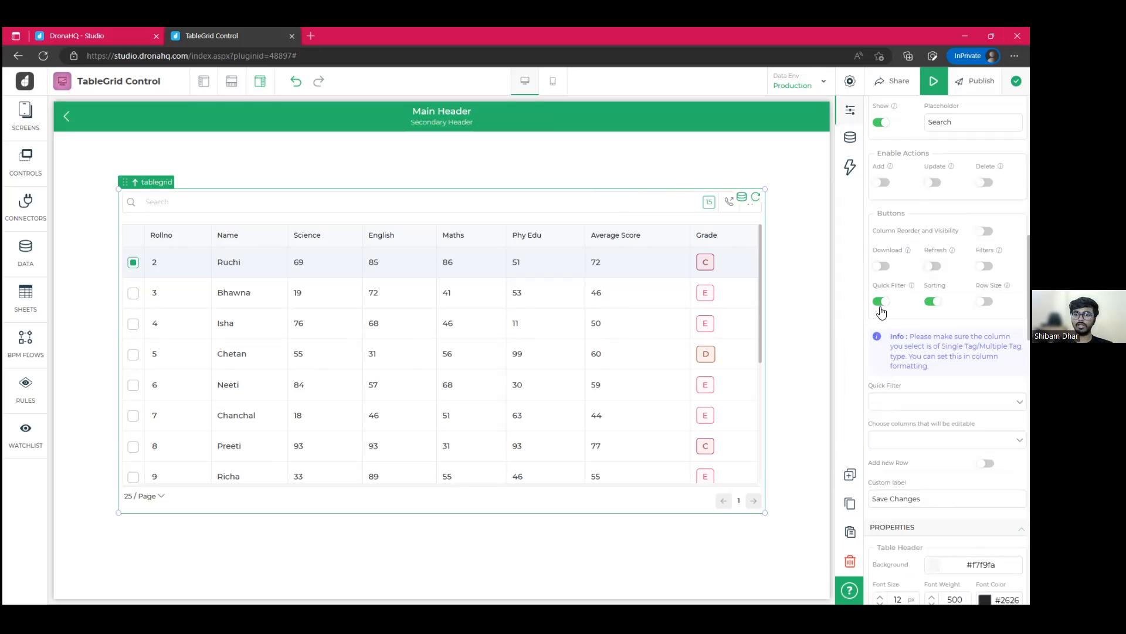
{"action": "left_click", "coordinate": [892, 403]}
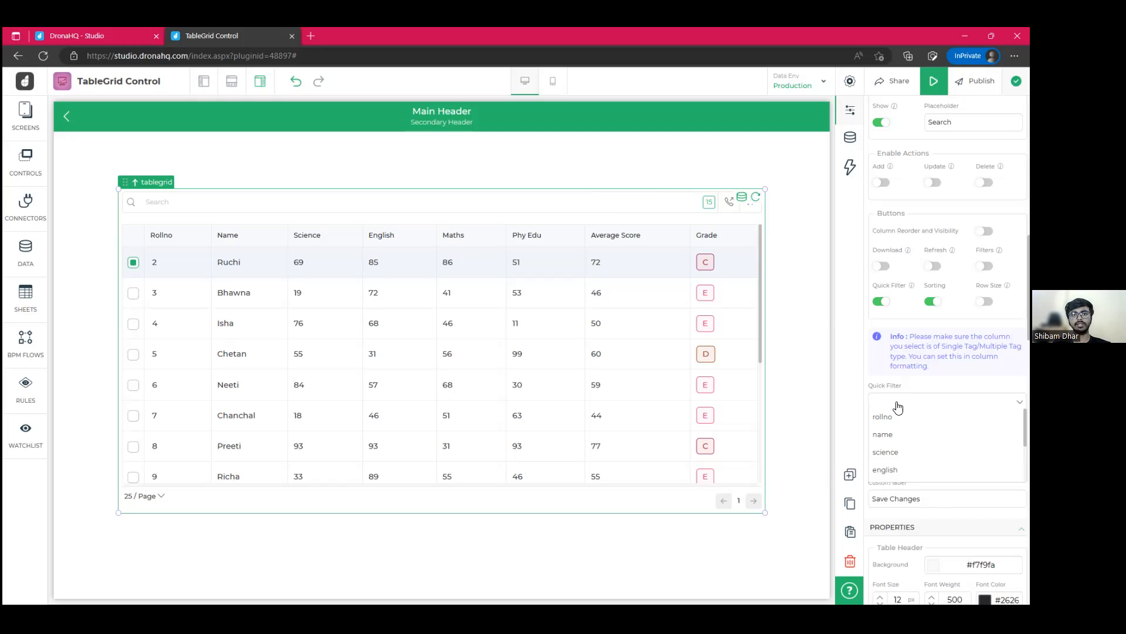
{"action": "scroll", "coordinate": [907, 449], "scroll_direction": "down", "scroll_amount": 3}
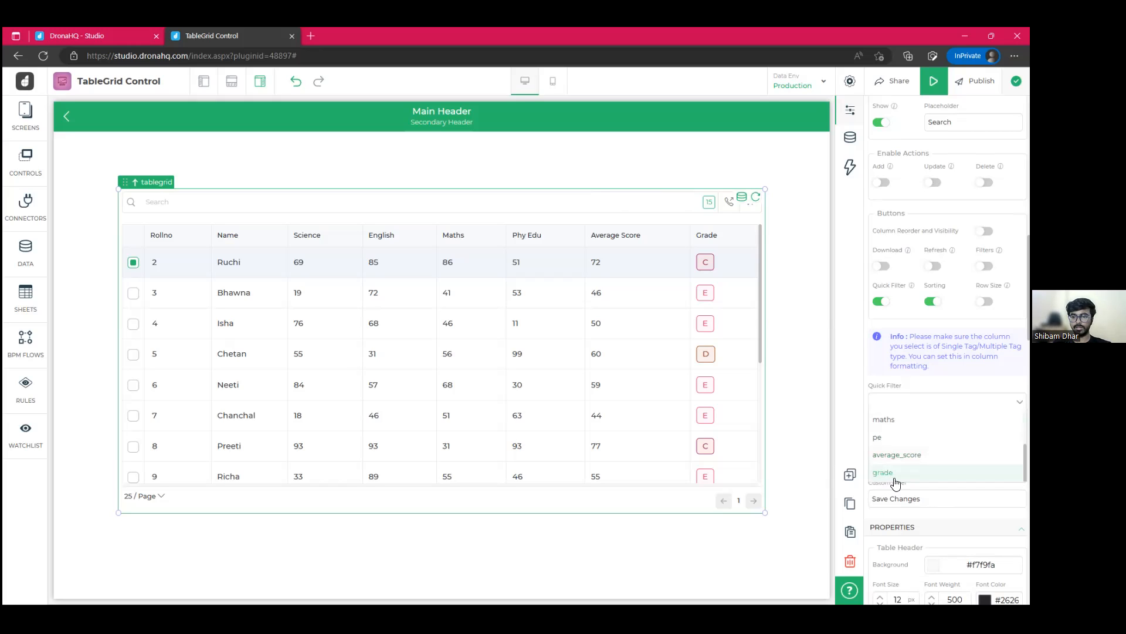
{"action": "left_click", "coordinate": [895, 480]}
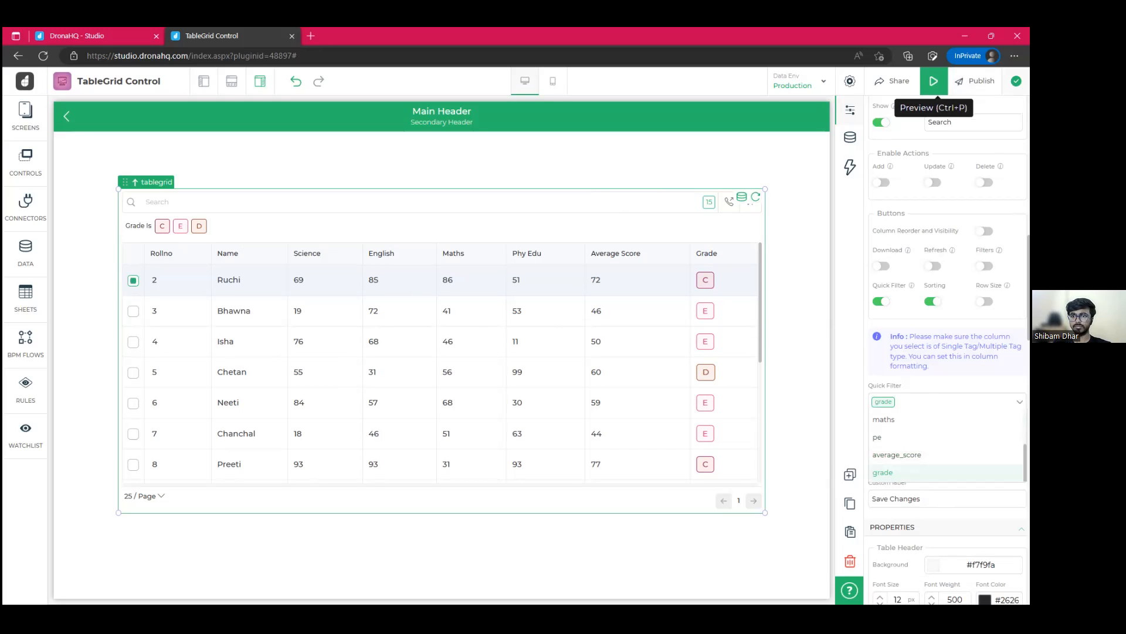
Step: Preview the app and test the quick filter with grade E on page 1 and grade A on page 2
{"action": "left_click", "coordinate": [933, 81]}
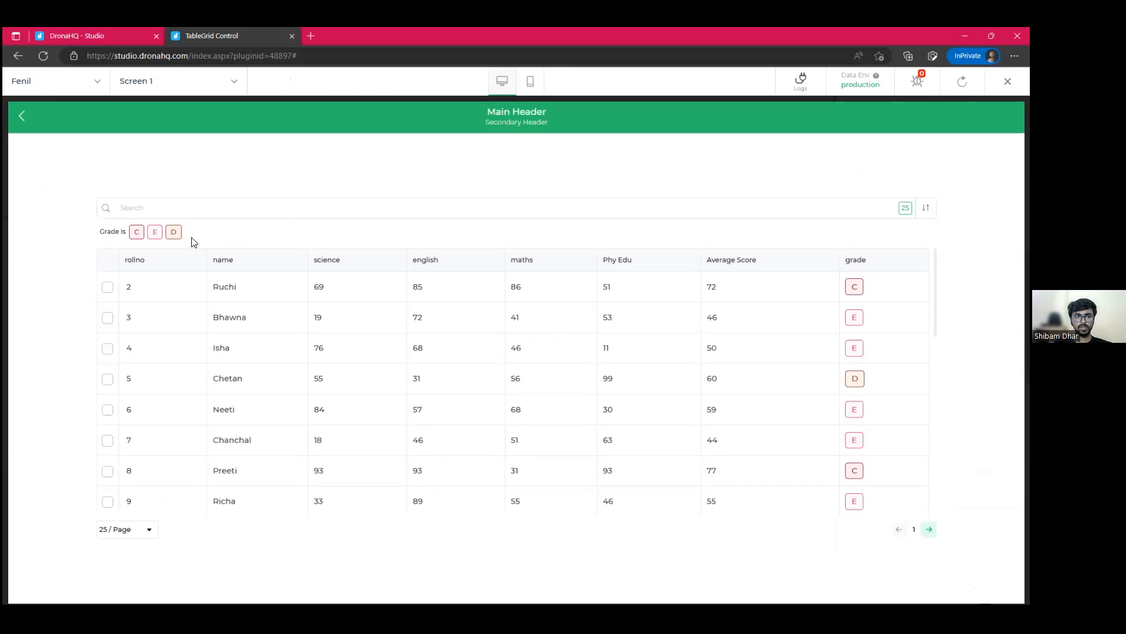
{"action": "left_click", "coordinate": [155, 237]}
{"action": "scroll", "coordinate": [531, 387], "scroll_direction": "down", "scroll_amount": 4}
{"action": "scroll", "coordinate": [487, 411], "scroll_direction": "up", "scroll_amount": 4}
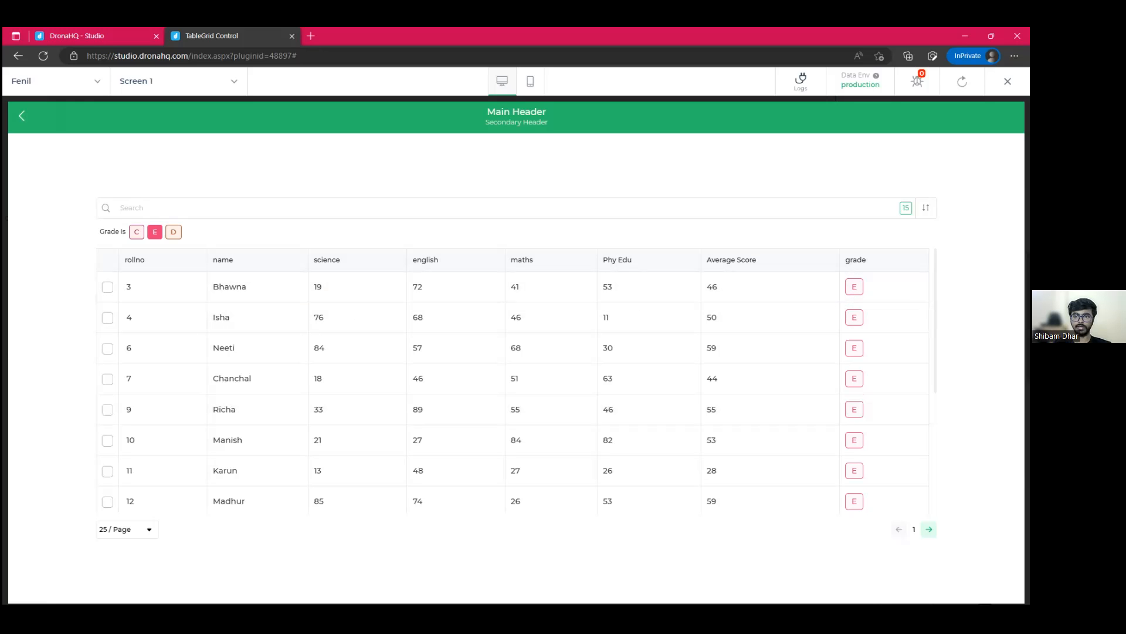
{"action": "left_click", "coordinate": [928, 529]}
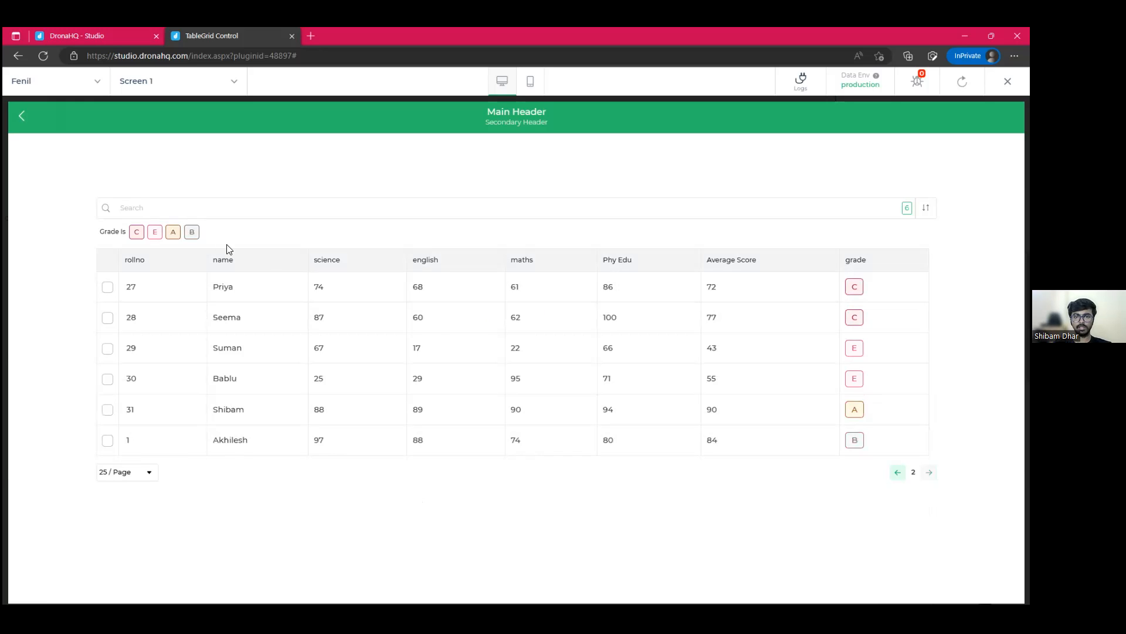
{"action": "left_click", "coordinate": [172, 232]}
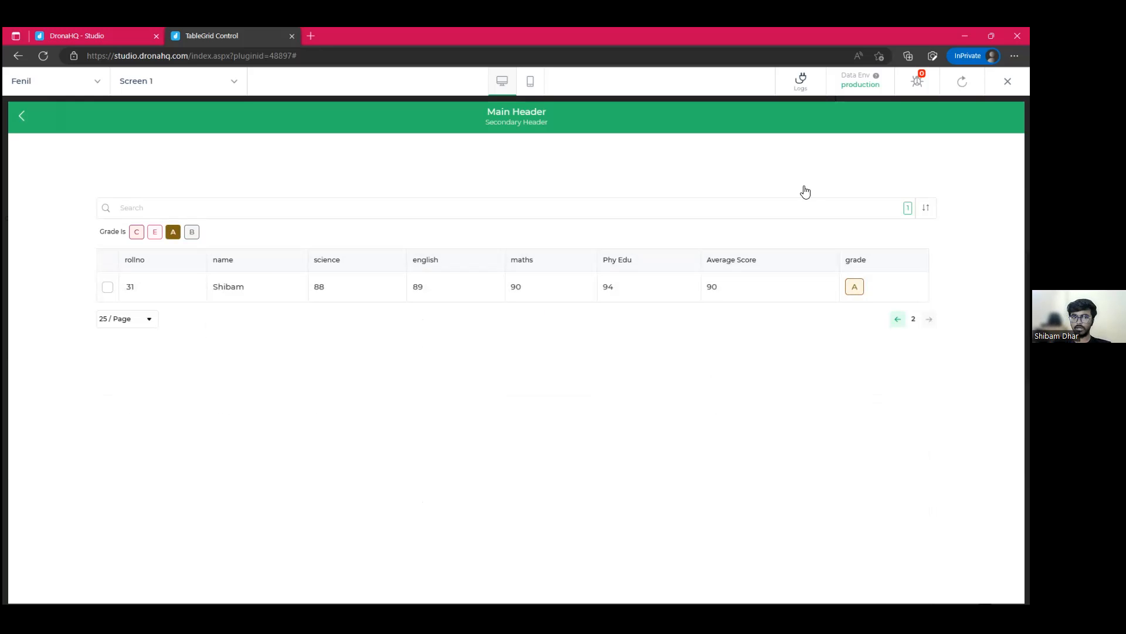
Step: Leave the preview and make the table grid's science, english, maths and pe columns editable
{"action": "left_click", "coordinate": [1008, 82]}
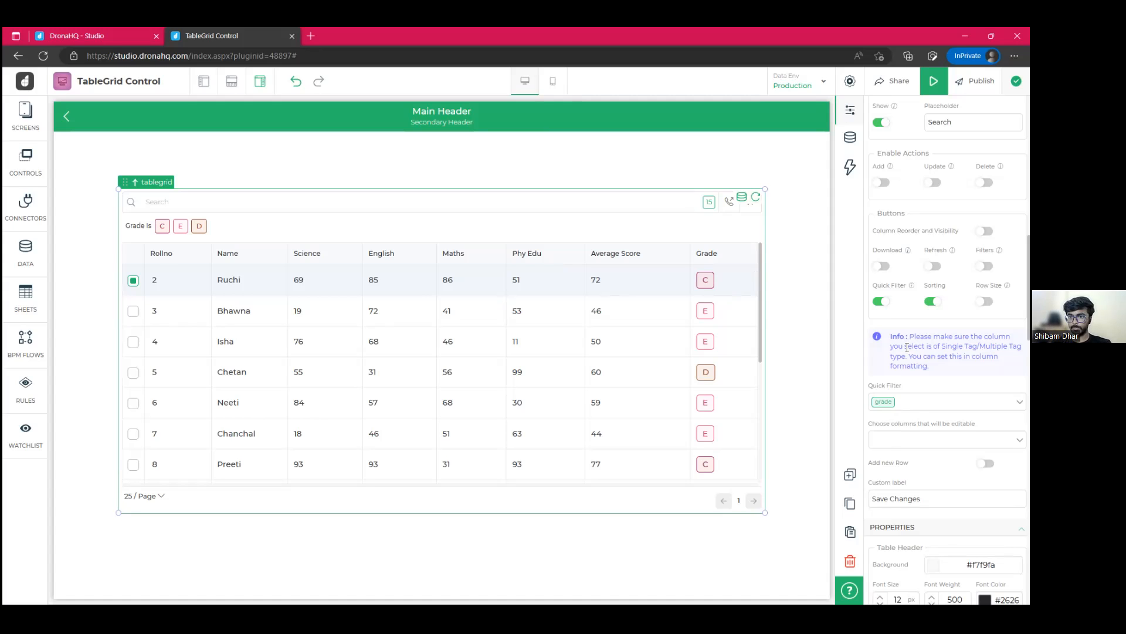
{"action": "scroll", "coordinate": [906, 352], "scroll_direction": "down", "scroll_amount": 1}
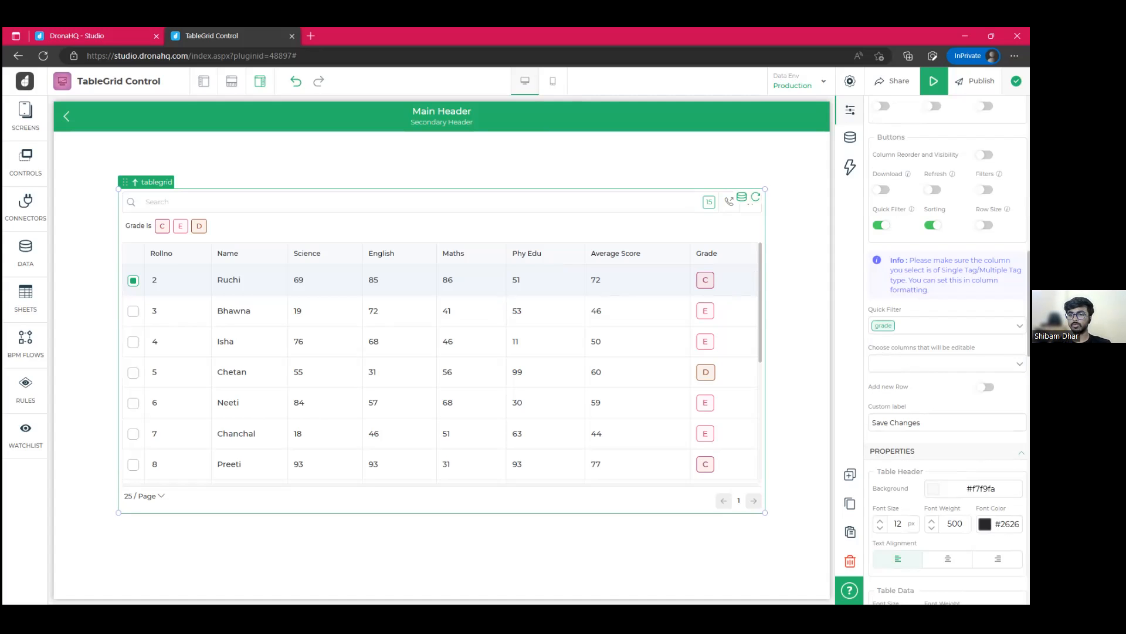
{"action": "left_click", "coordinate": [924, 364]}
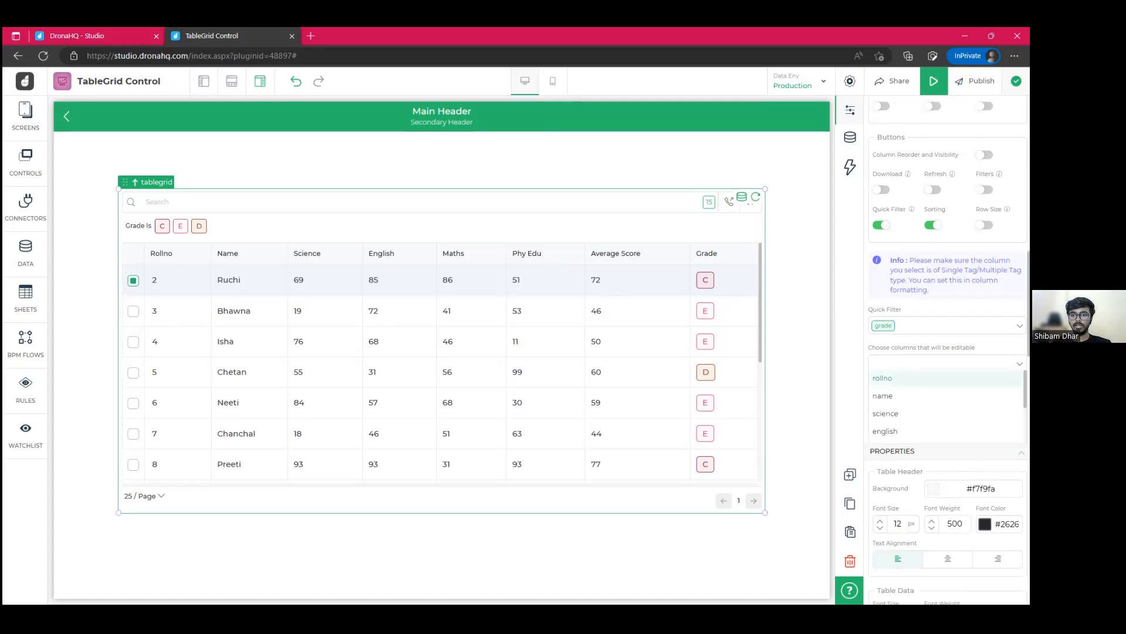
{"action": "left_click", "coordinate": [914, 415]}
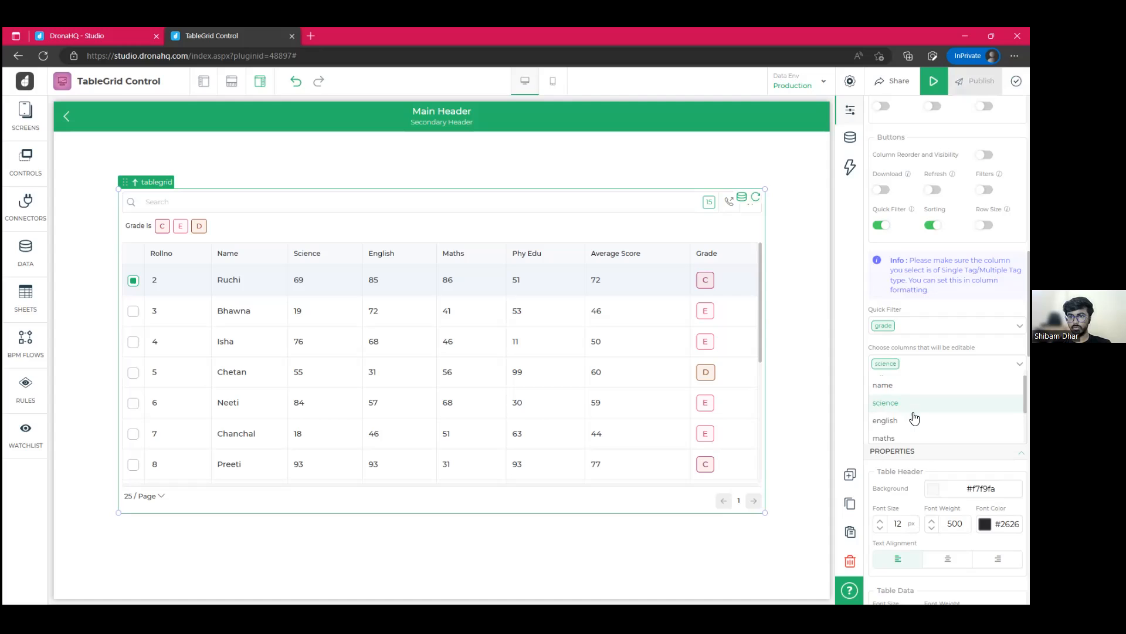
{"action": "left_click", "coordinate": [900, 421]}
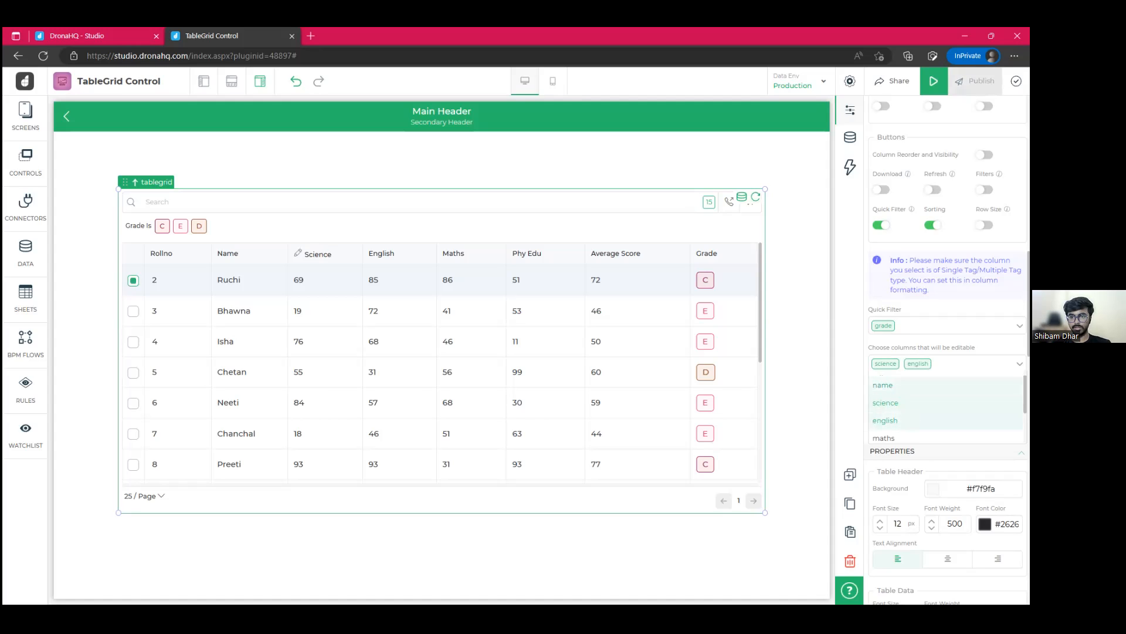
{"action": "scroll", "coordinate": [893, 426], "scroll_direction": "down", "scroll_amount": 1}
{"action": "left_click", "coordinate": [890, 401]}
{"action": "left_click", "coordinate": [880, 414]}
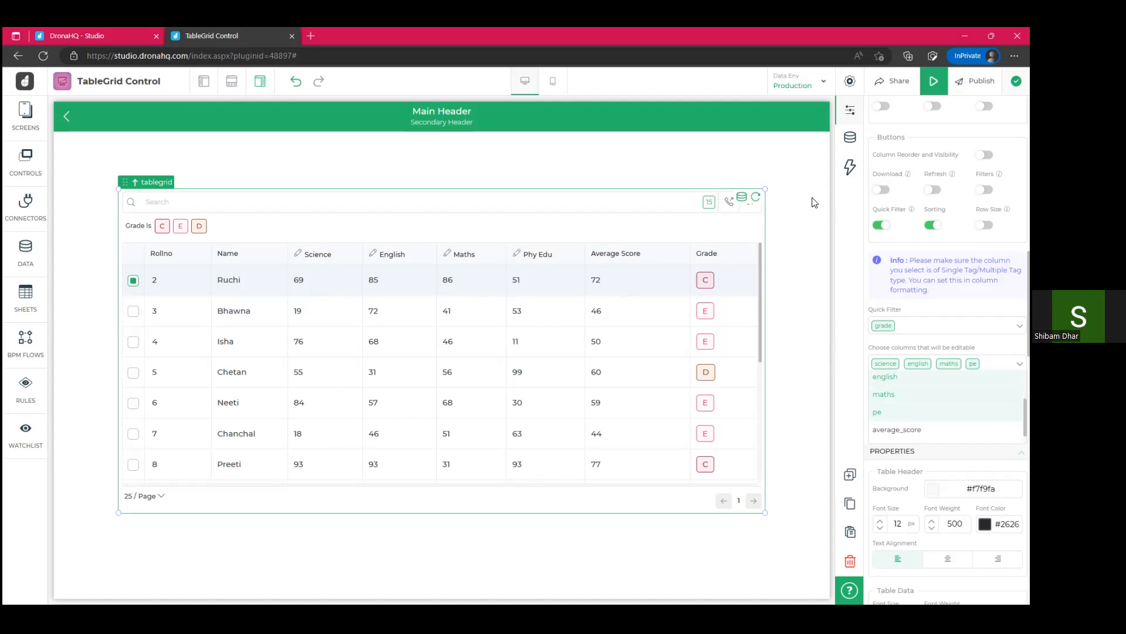
{"action": "left_click", "coordinate": [777, 221]}
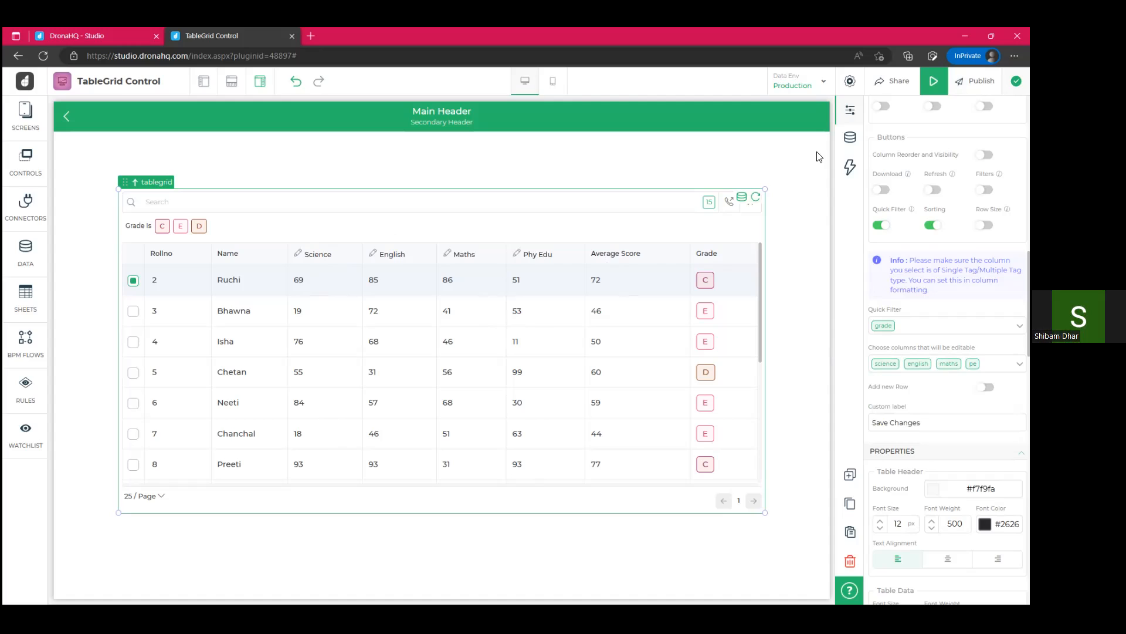
{"action": "left_click", "coordinate": [808, 308]}
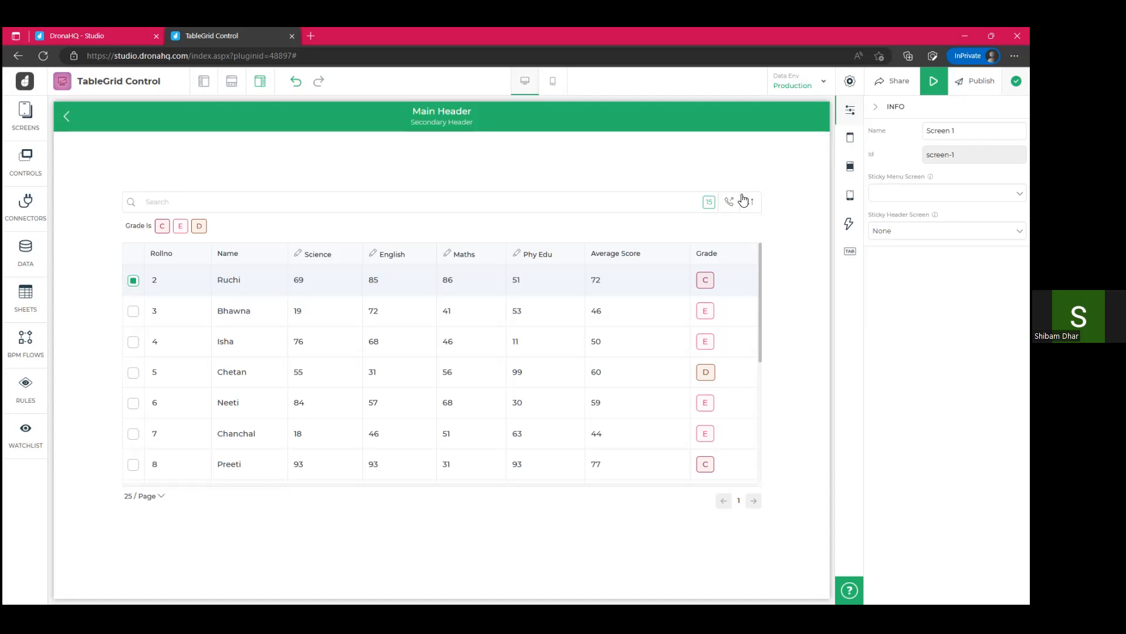
Step: Enable adding new rows in the table grid
{"action": "left_click", "coordinate": [687, 193]}
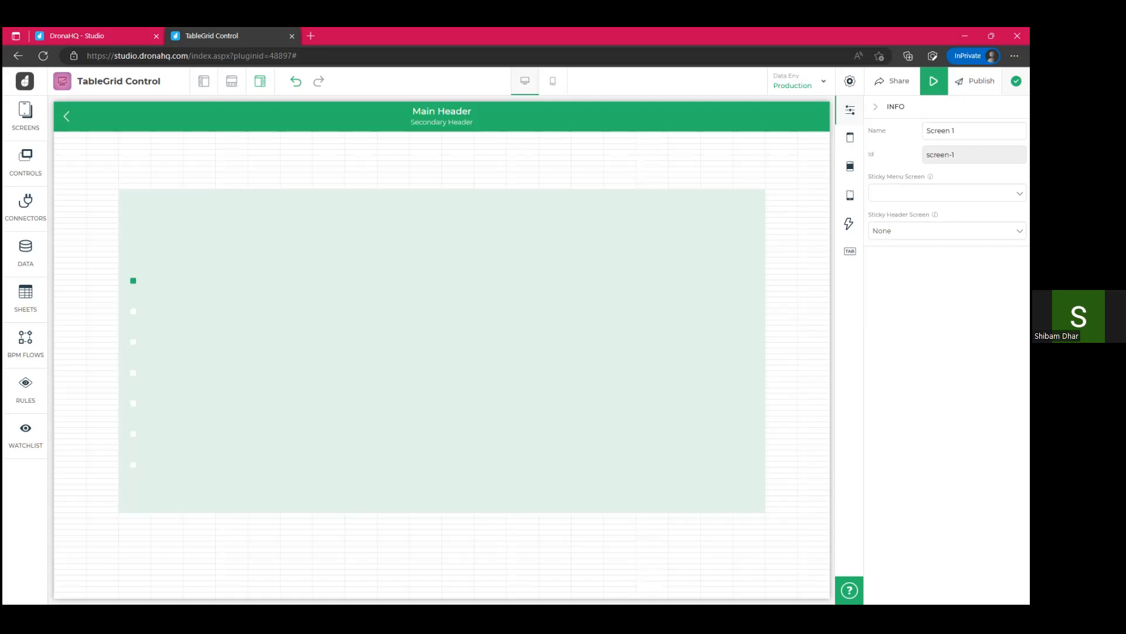
{"action": "scroll", "coordinate": [962, 264], "scroll_direction": "down", "scroll_amount": 6}
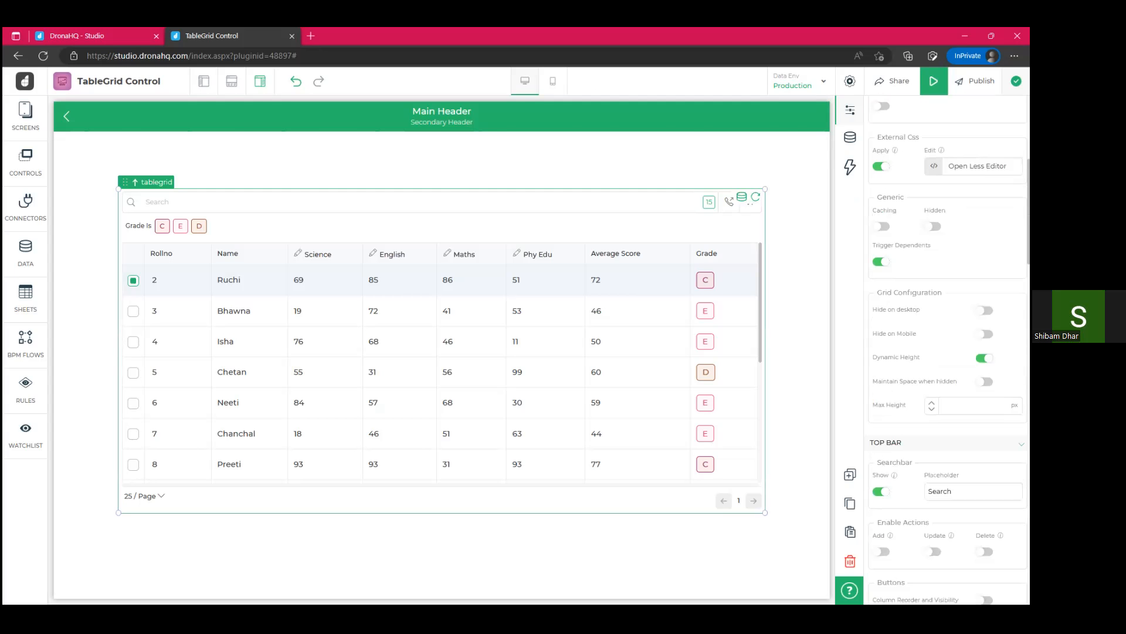
{"action": "scroll", "coordinate": [906, 351], "scroll_direction": "down", "scroll_amount": 10}
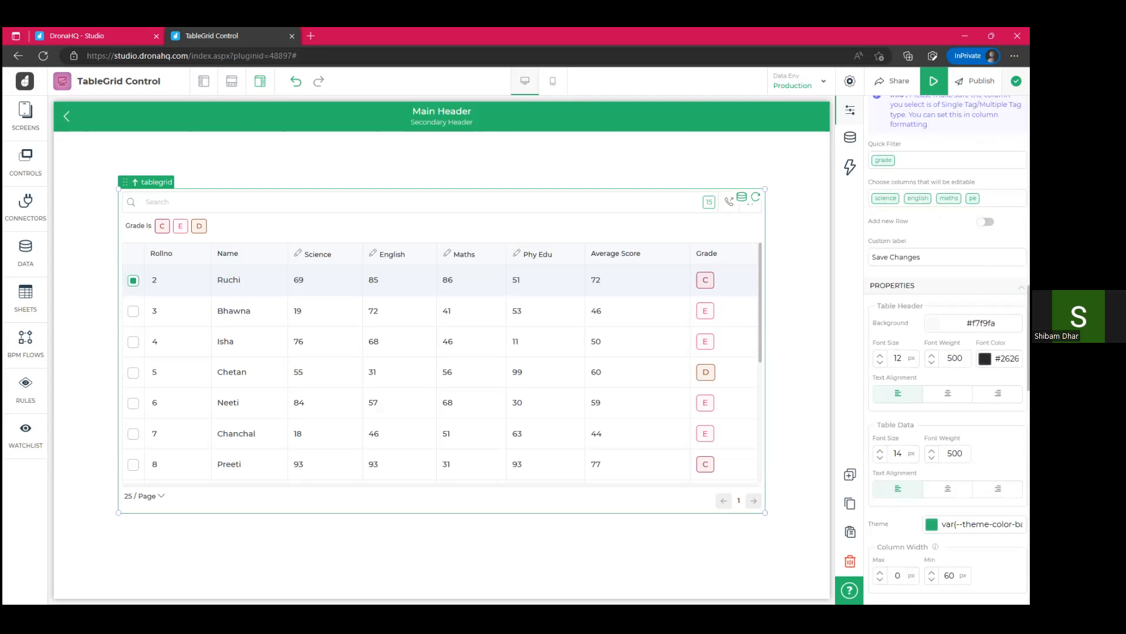
{"action": "left_click", "coordinate": [986, 222]}
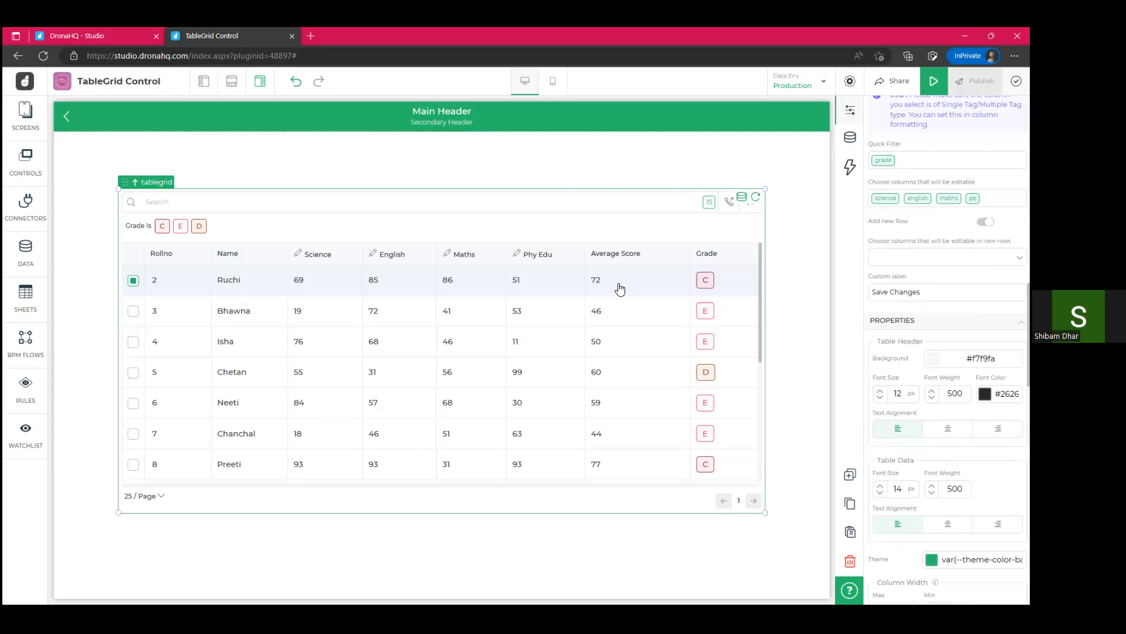
Step: Make name, science, english, maths and pe the columns that are editable in the table grid's new rows
{"action": "left_click", "coordinate": [944, 257]}
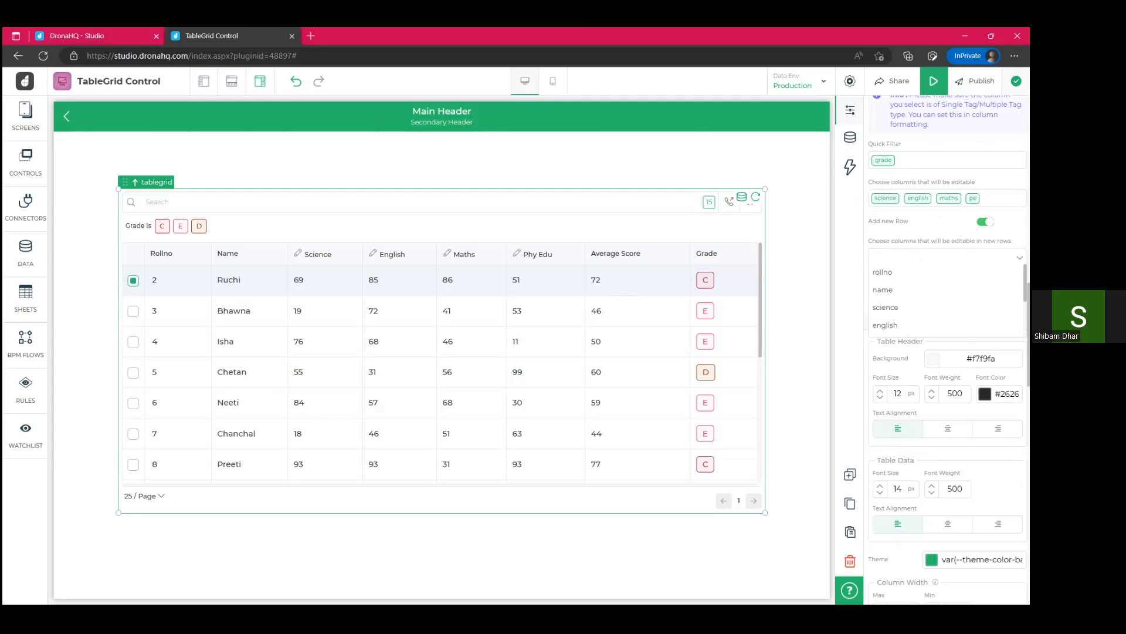
{"action": "left_click", "coordinate": [902, 293]}
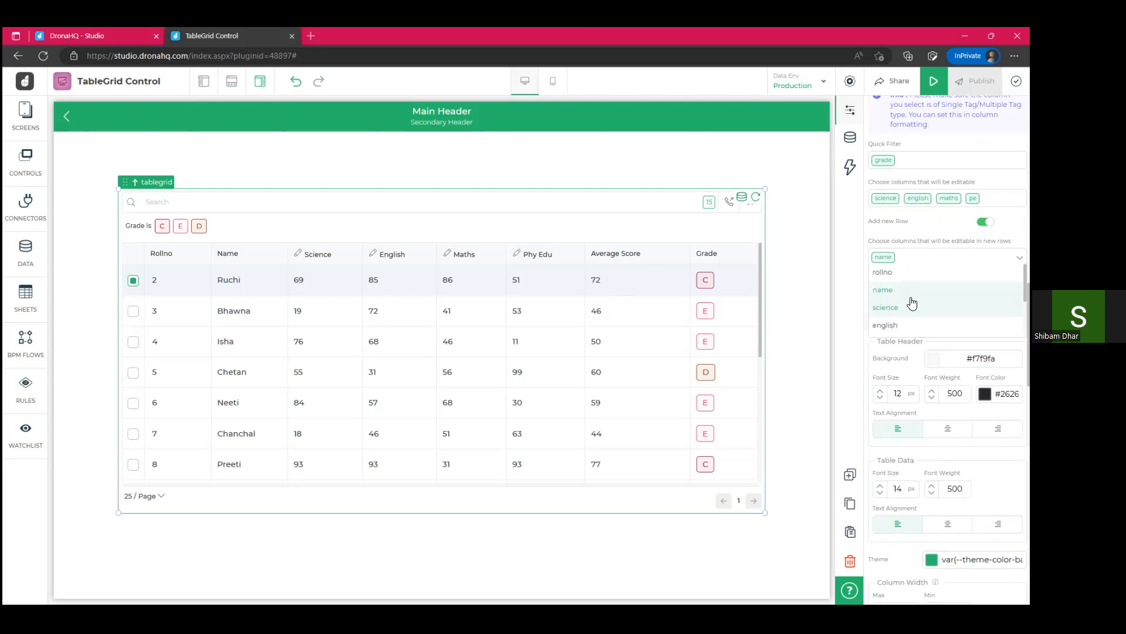
{"action": "scroll", "coordinate": [912, 304], "scroll_direction": "down", "scroll_amount": 1}
{"action": "left_click", "coordinate": [908, 304]}
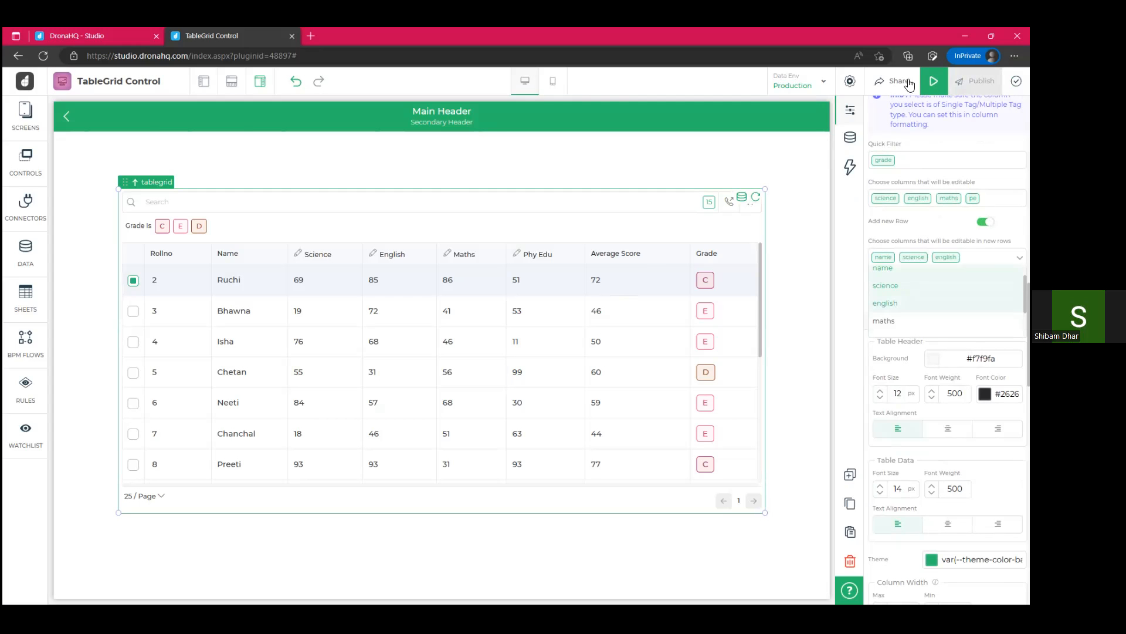
{"action": "scroll", "coordinate": [895, 326], "scroll_direction": "down", "scroll_amount": 1}
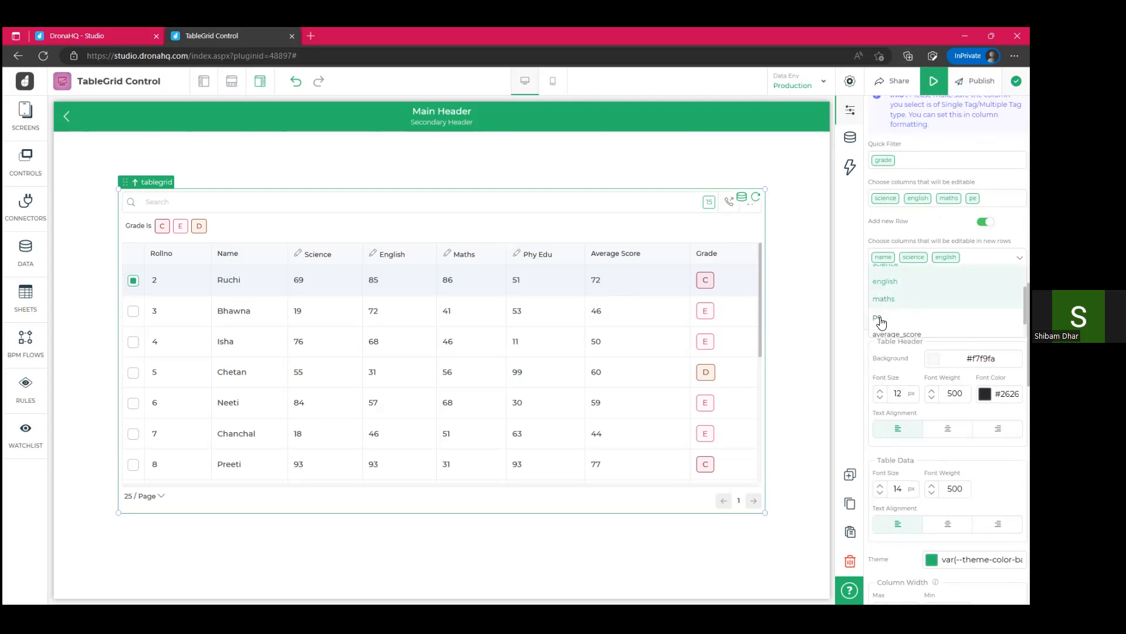
{"action": "left_click", "coordinate": [906, 319]}
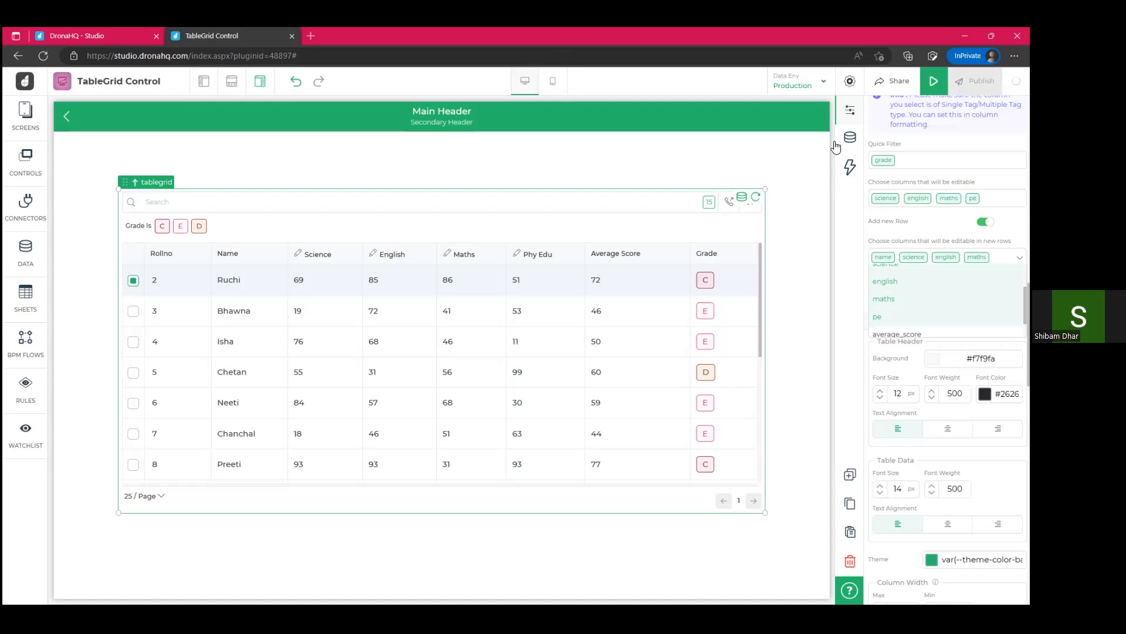
{"action": "left_click", "coordinate": [901, 319]}
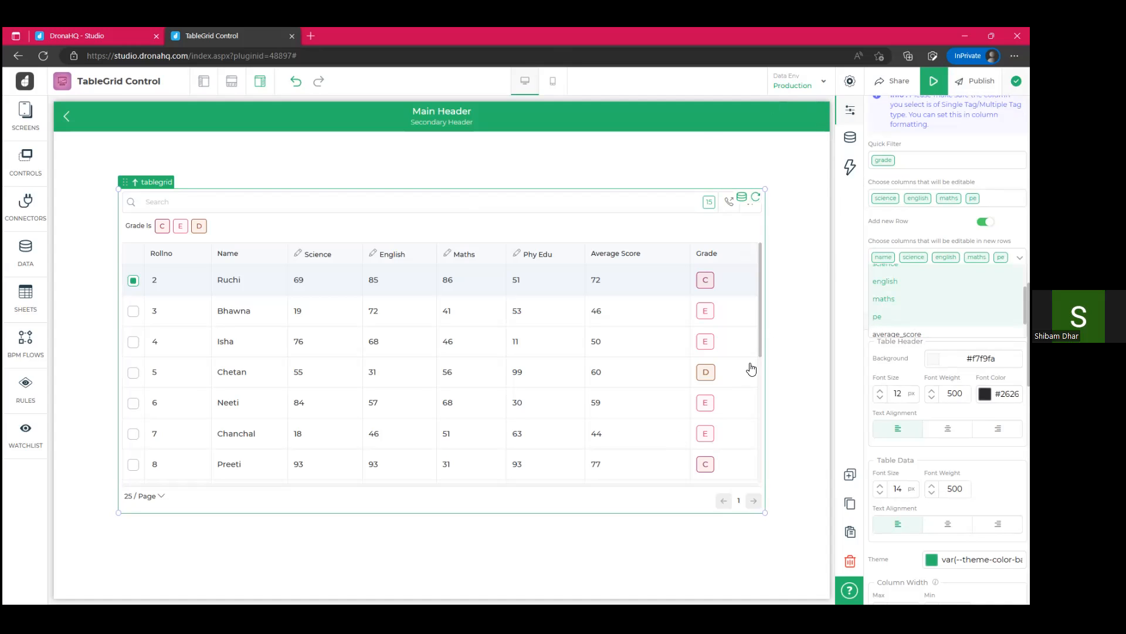
{"action": "left_click", "coordinate": [808, 285]}
{"action": "left_click", "coordinate": [808, 284]}
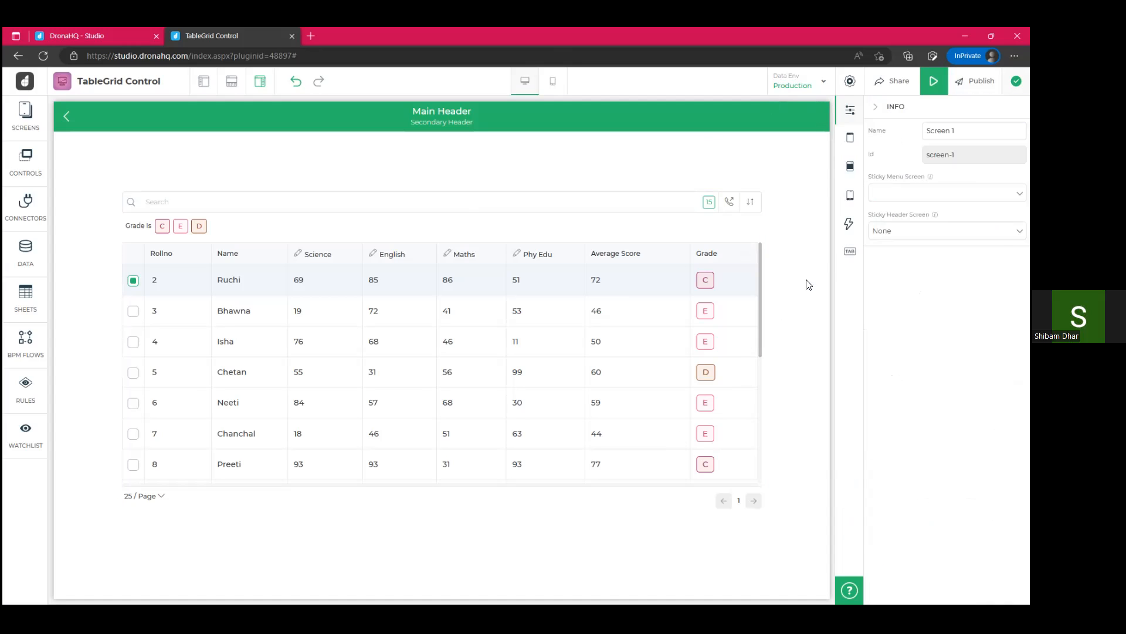
Step: Show the table grid's events, and test cell editing in the preview by setting roll number 2's science score to 80
{"action": "left_click", "coordinate": [533, 274]}
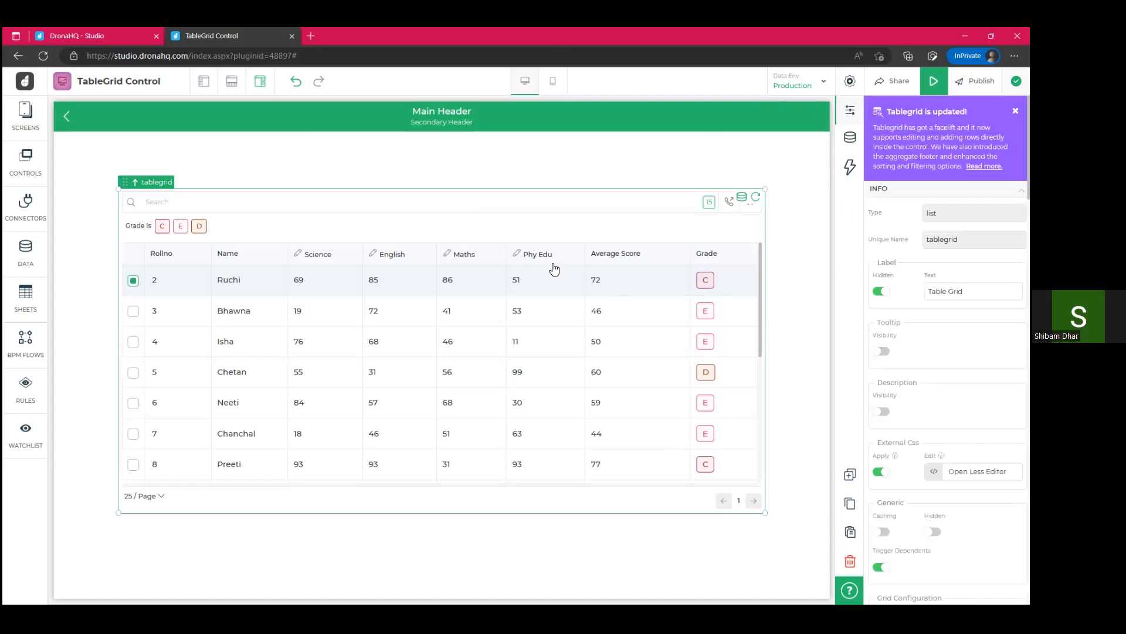
{"action": "left_click", "coordinate": [853, 178]}
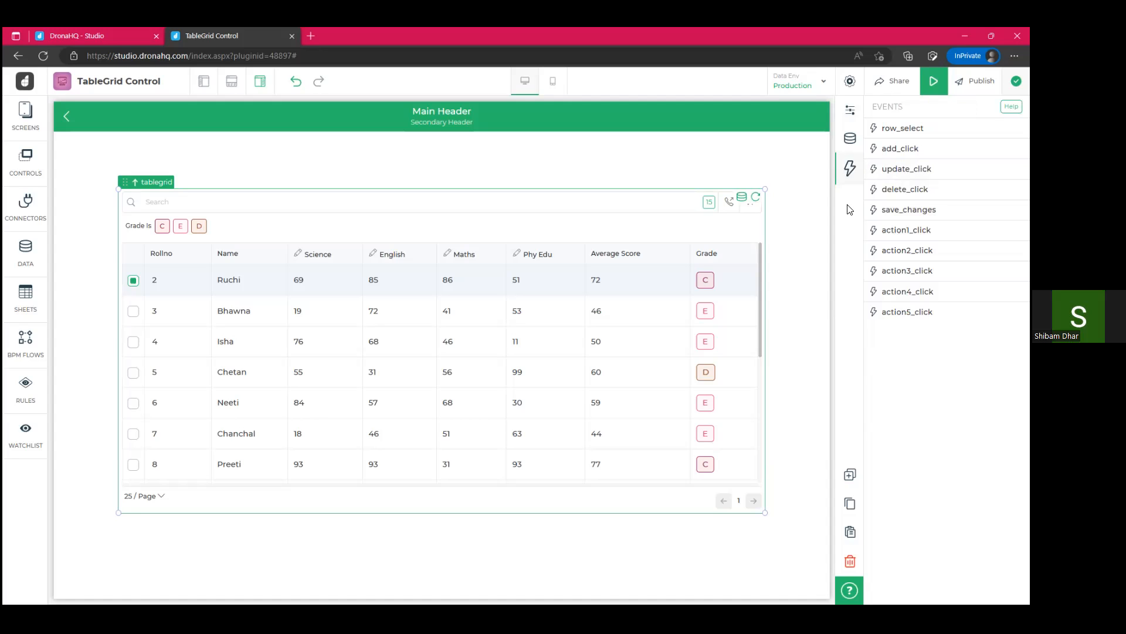
{"action": "key", "text": "ctrl+p"}
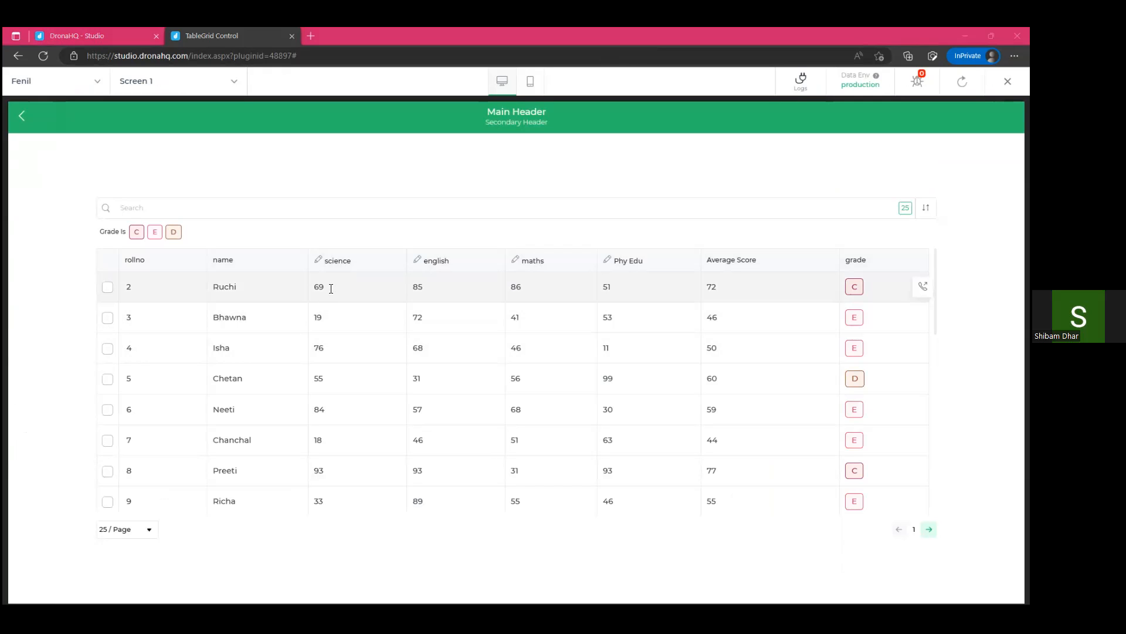
{"action": "left_click", "coordinate": [331, 288]}
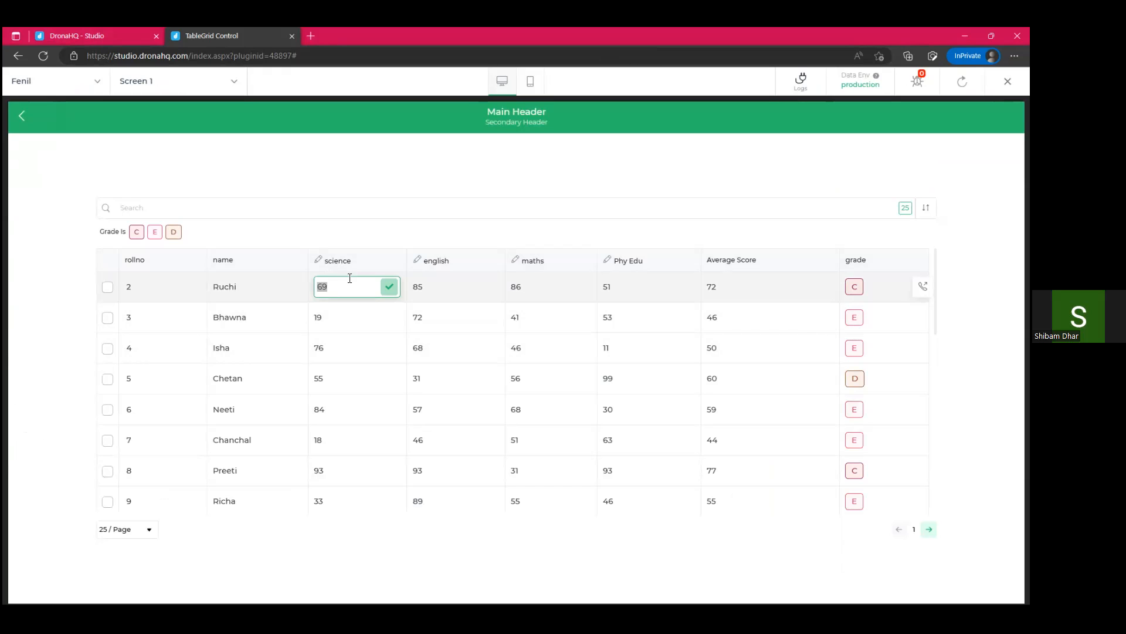
{"action": "key", "text": "BackSpace"}
{"action": "type", "text": "80"}
{"action": "key", "text": "Return"}
Step: Test adding a row at the end of the preview table by entering a student's name, and return to the editor
{"action": "scroll", "coordinate": [286, 465], "scroll_direction": "down", "scroll_amount": 10}
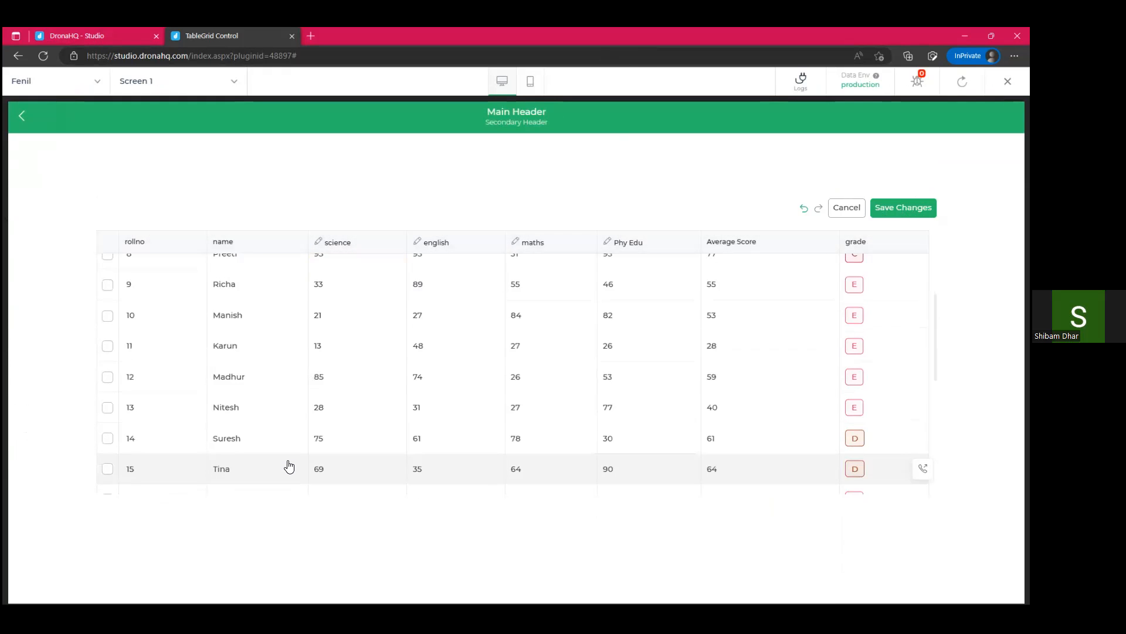
{"action": "left_click", "coordinate": [144, 488]}
{"action": "scroll", "coordinate": [334, 397], "scroll_direction": "down", "scroll_amount": 1}
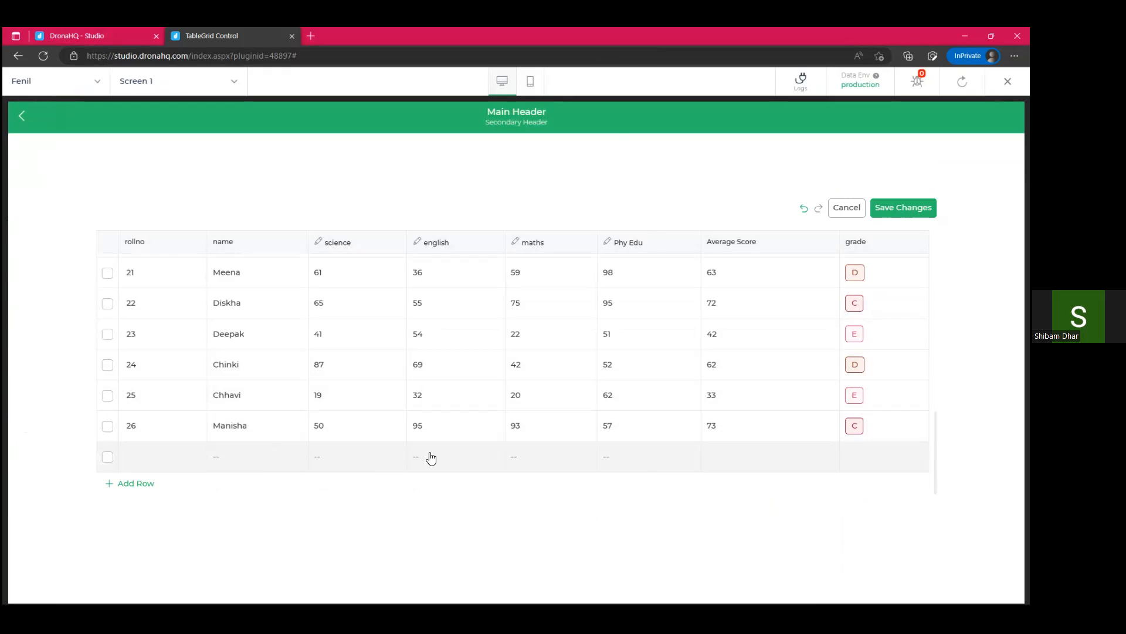
{"action": "left_click", "coordinate": [265, 456]}
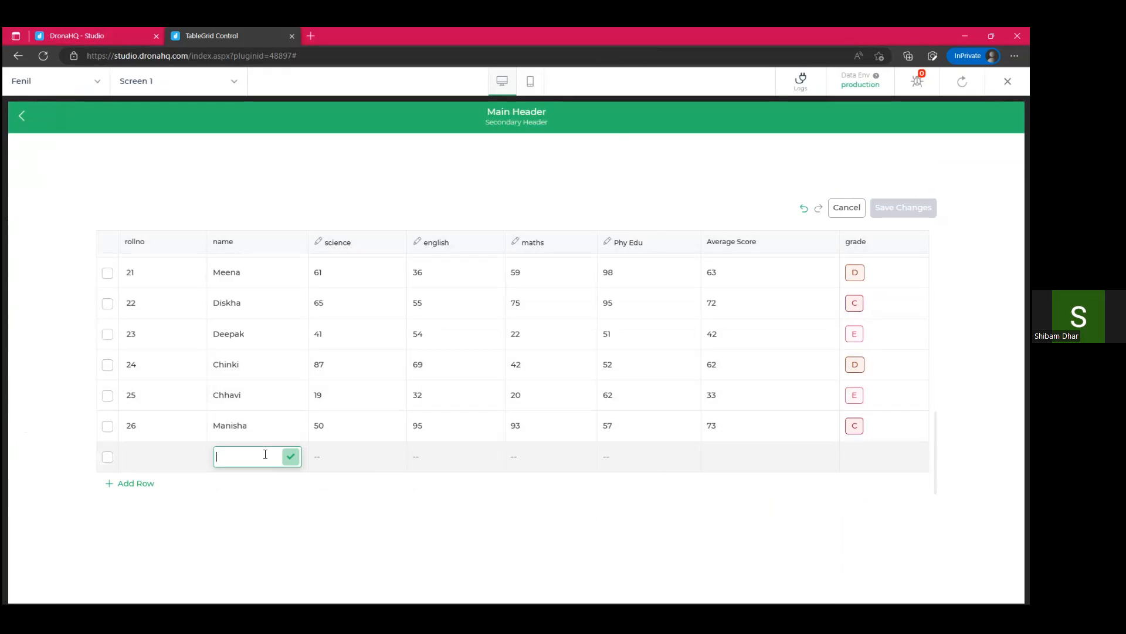
{"action": "type", "text": "Lucas"}
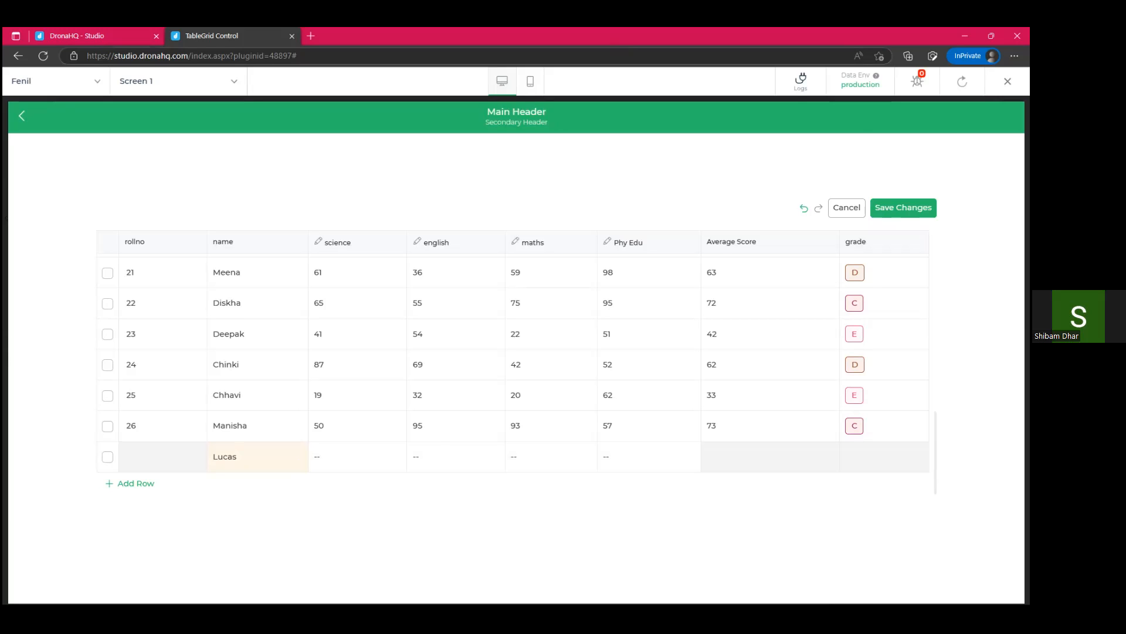
{"action": "left_click", "coordinate": [1007, 82]}
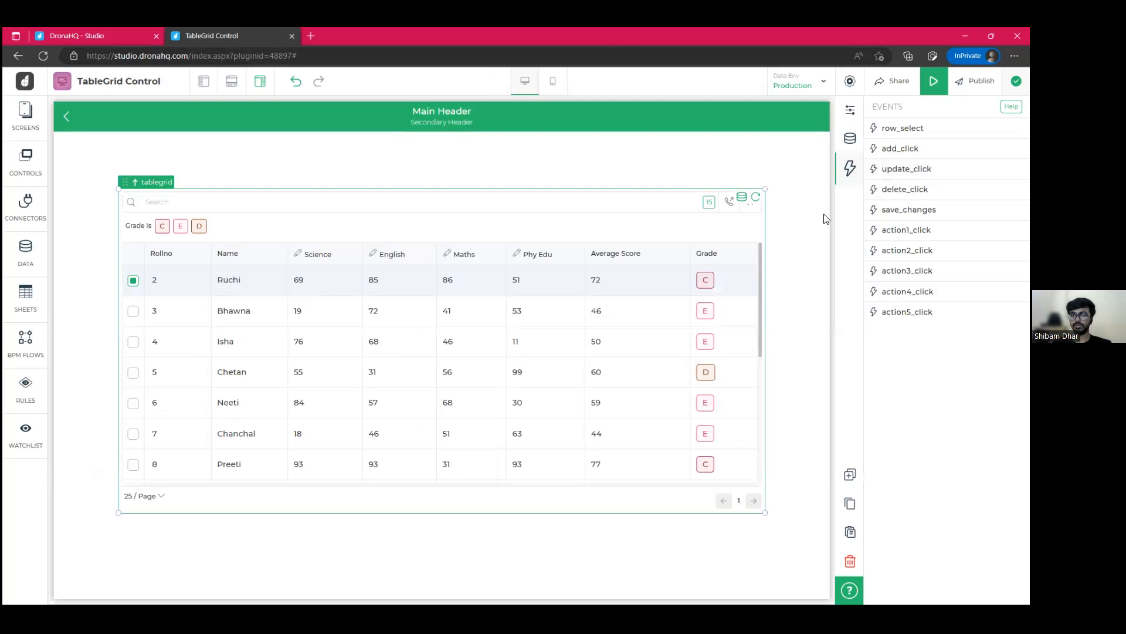
Step: Add a Branch action to the action flow of the table grid's save_changes event
{"action": "left_click", "coordinate": [913, 212]}
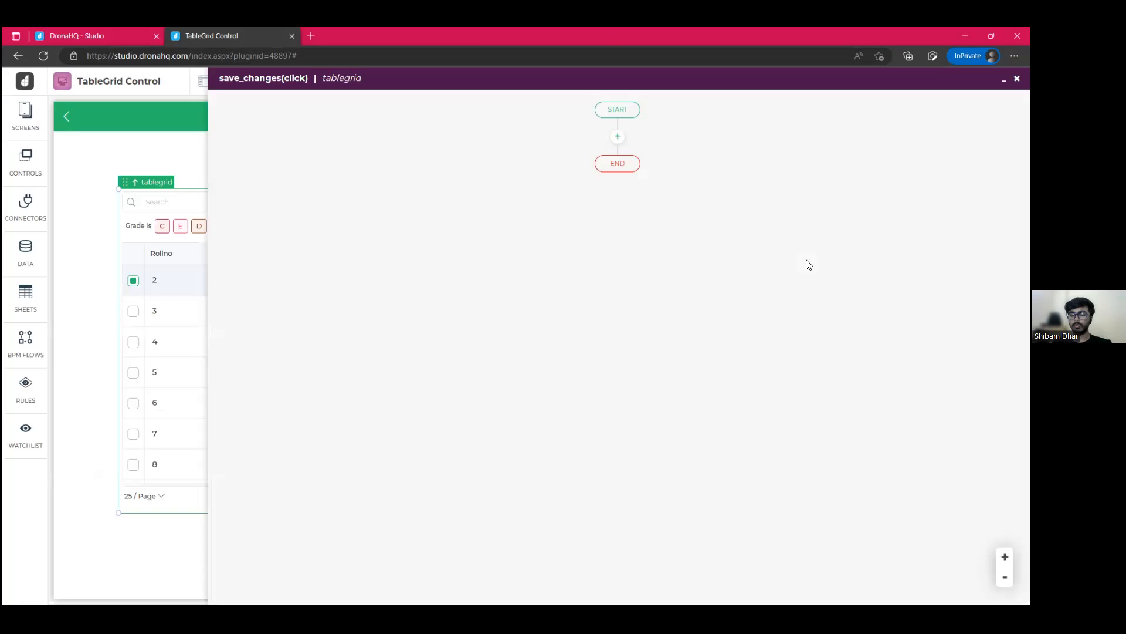
{"action": "left_click", "coordinate": [618, 140]}
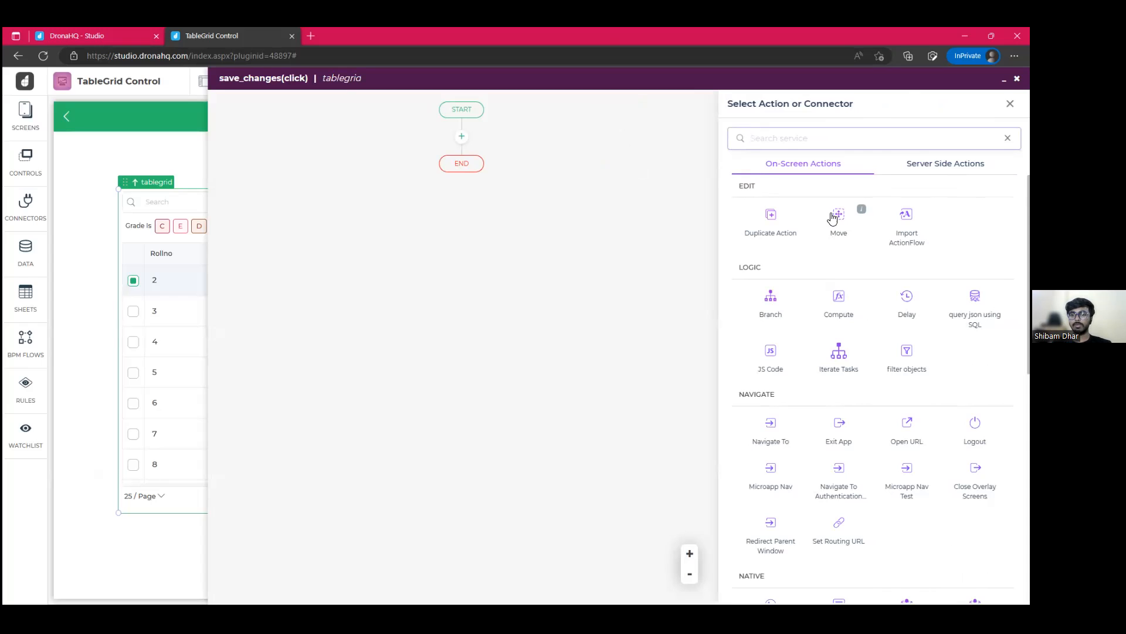
{"action": "left_click", "coordinate": [769, 308]}
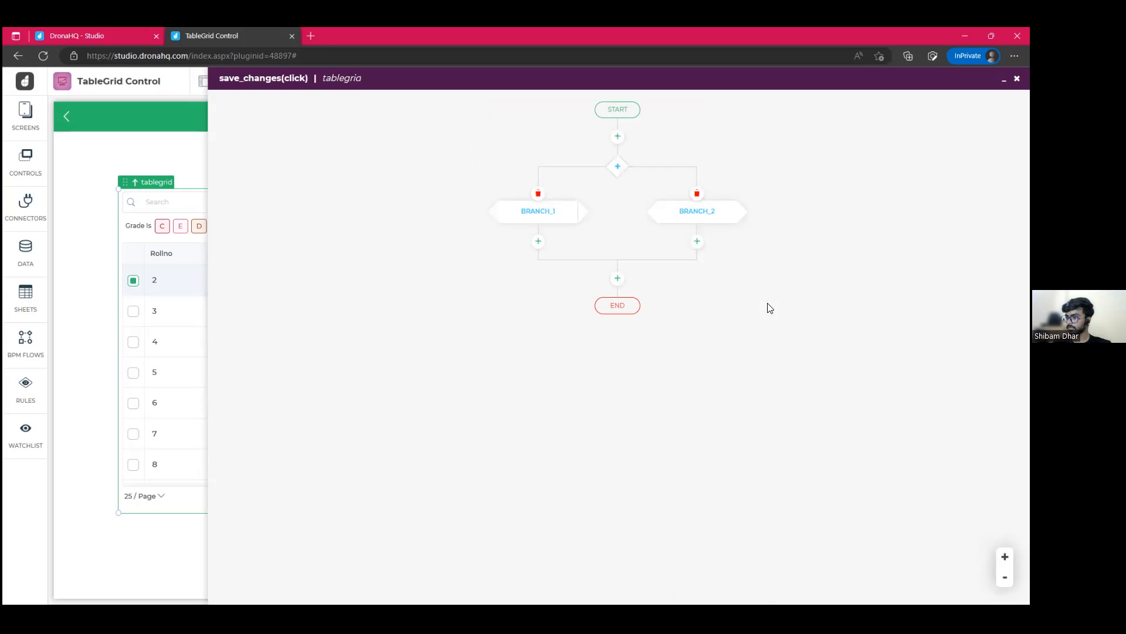
Step: Rename the first branch of the save_changes flow as UPDATE_DATA
{"action": "left_click", "coordinate": [515, 217]}
{"action": "double_click", "coordinate": [572, 288]}
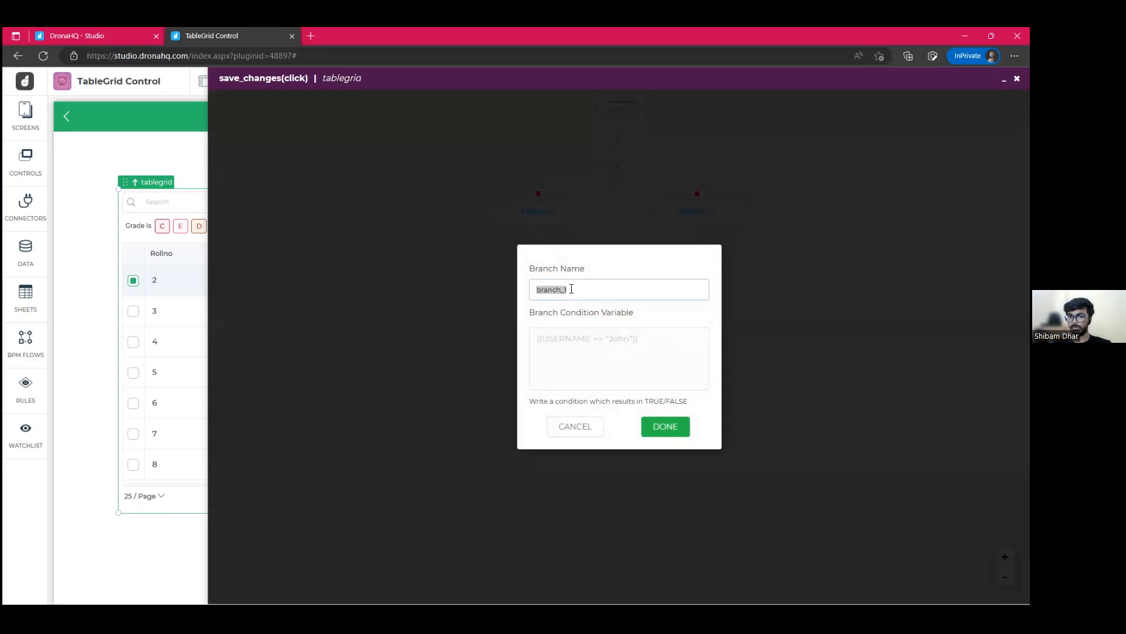
{"action": "type", "text": "Ypdate"}
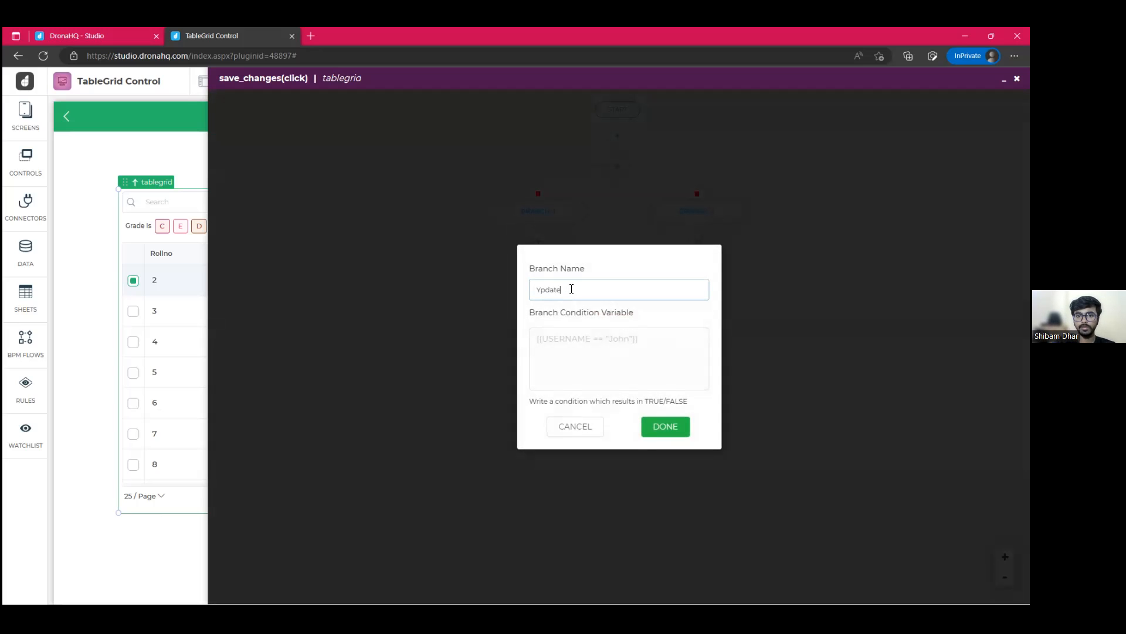
{"action": "double_click", "coordinate": [572, 289]}
{"action": "type", "text": "UPDATE_DATA"}
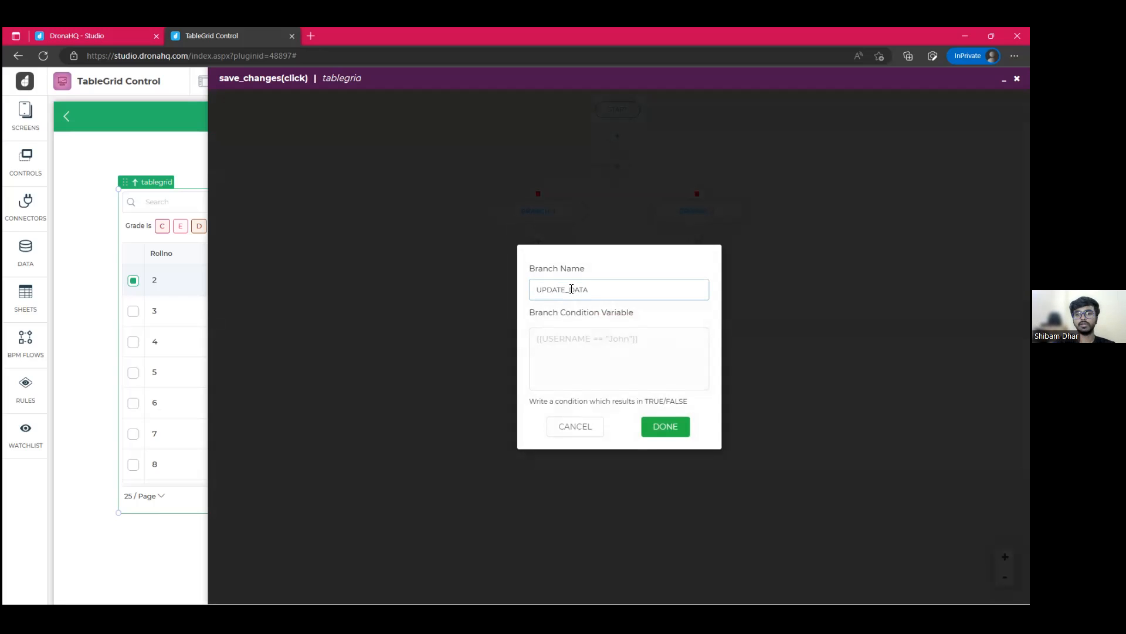
Step: Set the UPDATE_DATA branch condition to {{tablegrid.PROPERTIES.EDITEDROWS}} and save the branch
{"action": "left_click", "coordinate": [599, 342]}
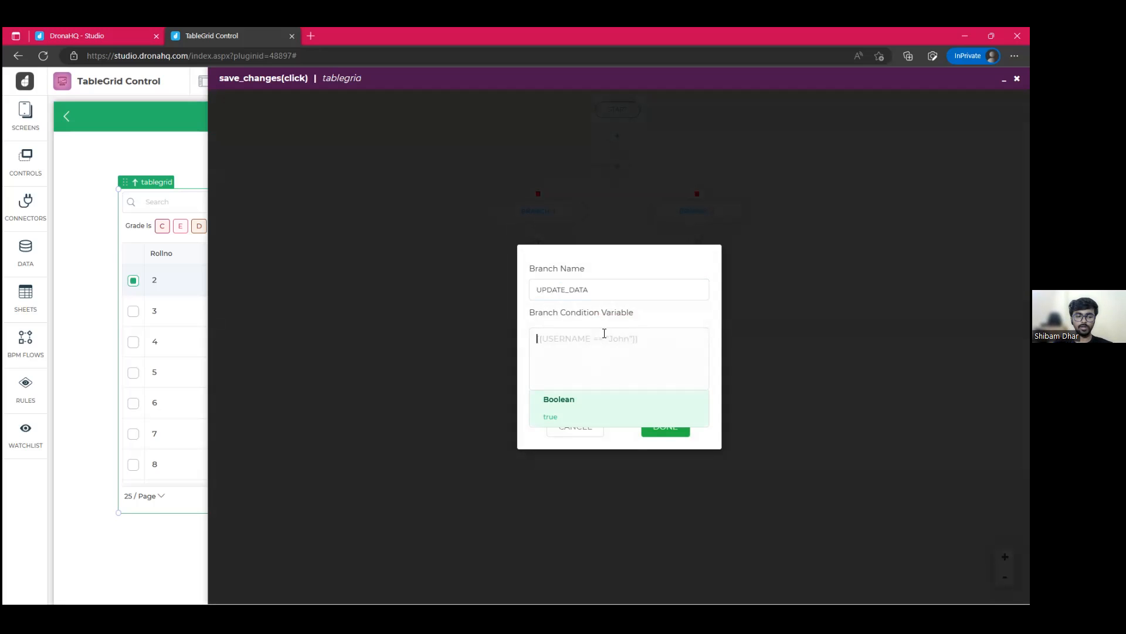
{"action": "type", "text": "{{ta"}
{"action": "key", "text": "Return"}
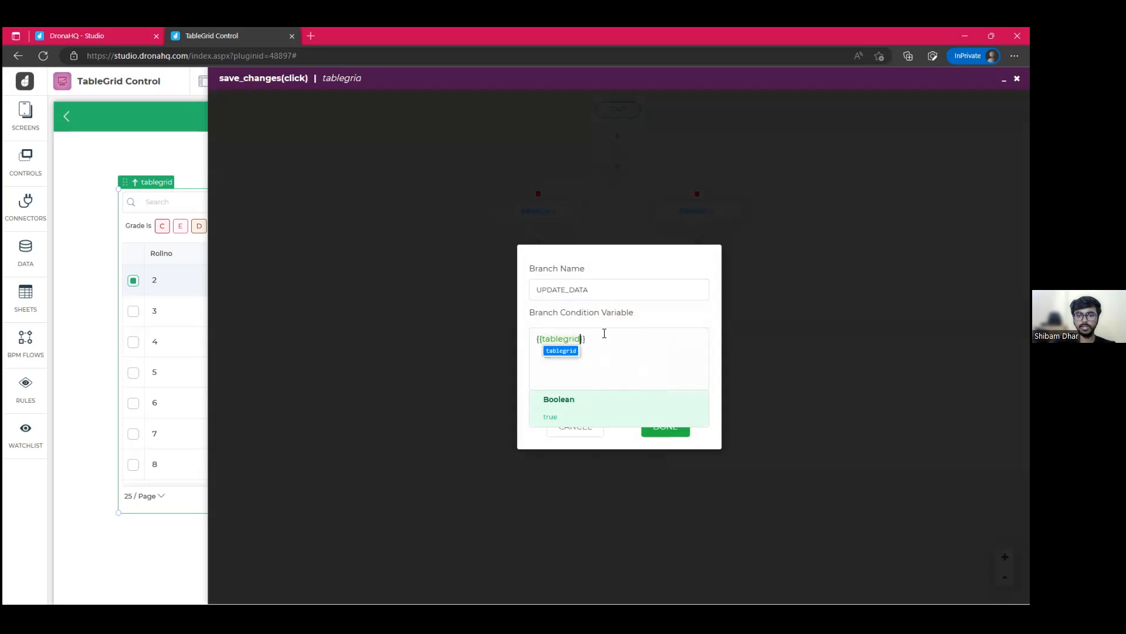
{"action": "type", "text": ".p"}
{"action": "key", "text": "Return"}
{"action": "type", "text": ".PROPERTIES."}
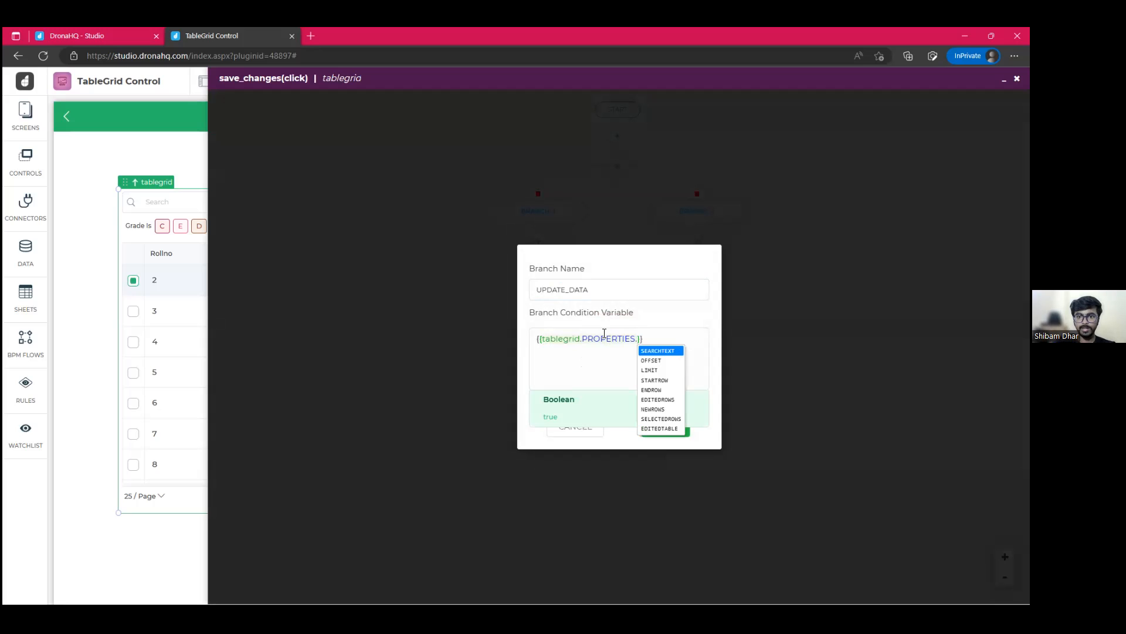
{"action": "key", "text": "Down"}
{"action": "key", "text": "Down"}
{"action": "key", "text": "Down"}
{"action": "key", "text": "Down"}
{"action": "key", "text": "Down"}
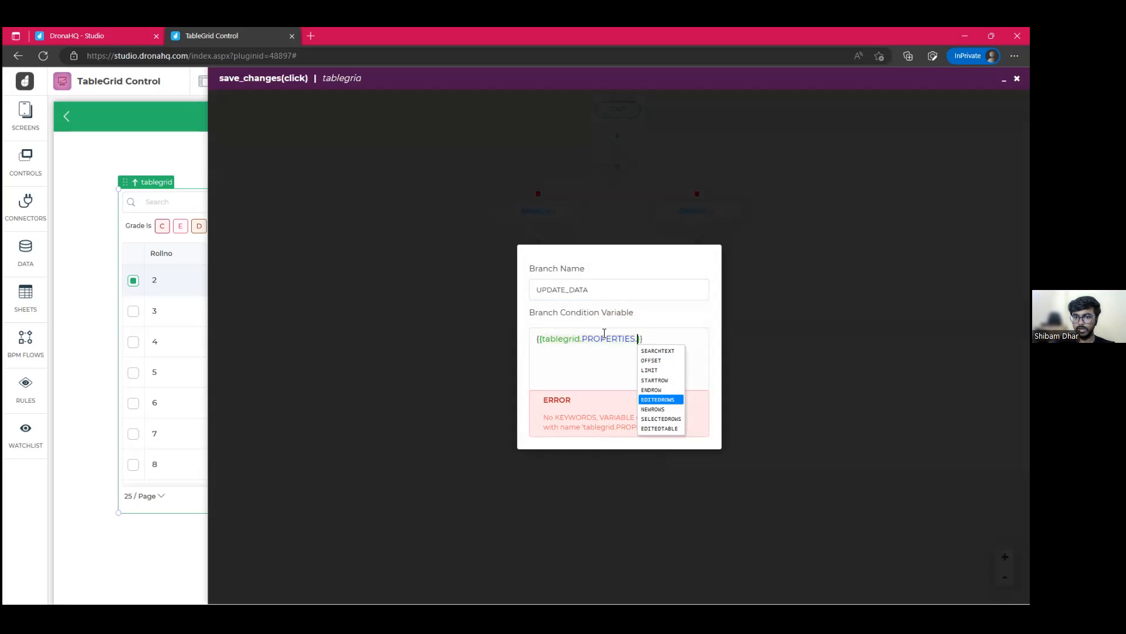
{"action": "key", "text": "Return"}
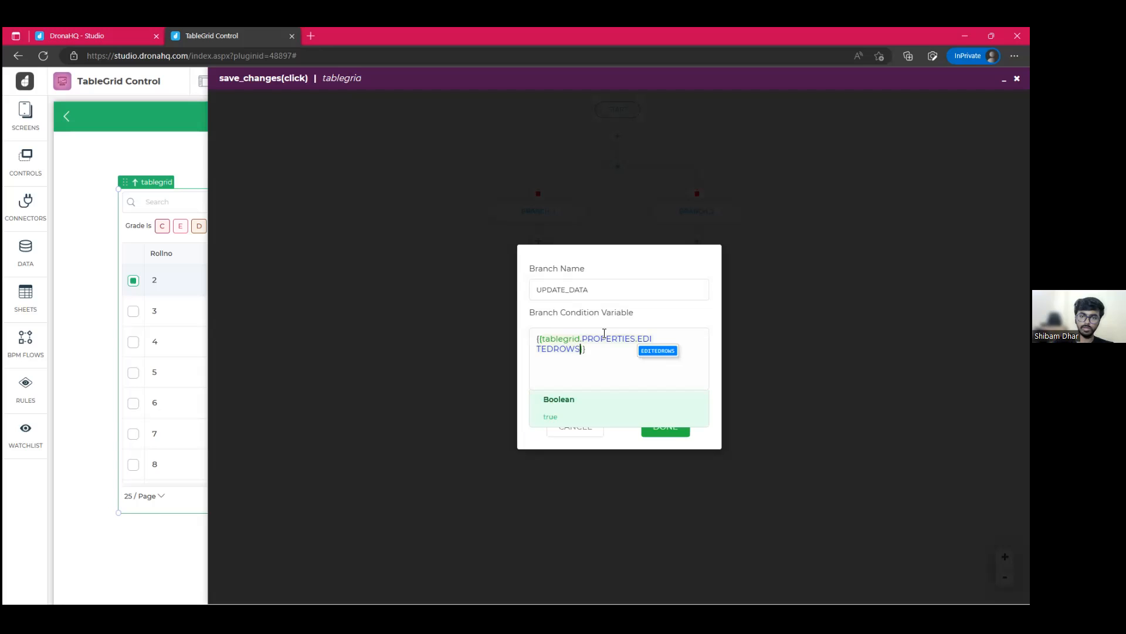
{"action": "left_click", "coordinate": [668, 431]}
Step: Rename the second branch of the flow as INSERT_NEW_DATA
{"action": "left_click", "coordinate": [719, 218]}
{"action": "left_click", "coordinate": [602, 286]}
{"action": "double_click", "coordinate": [602, 285]}
{"action": "type", "text": "INS"}
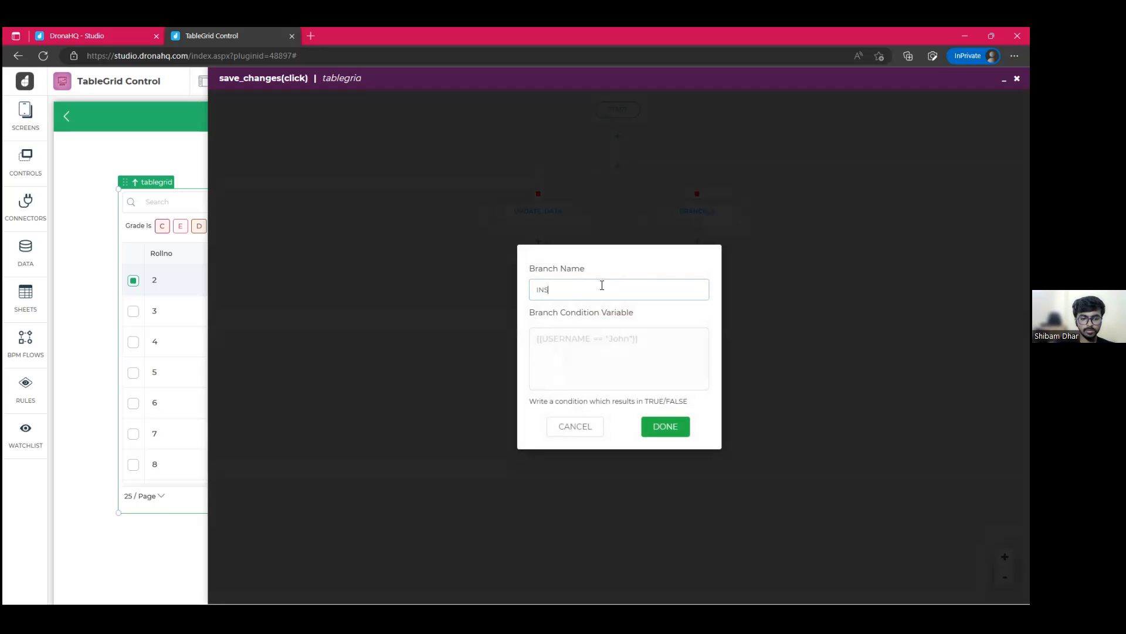
{"action": "type", "text": "ERT_NEW_DATA"}
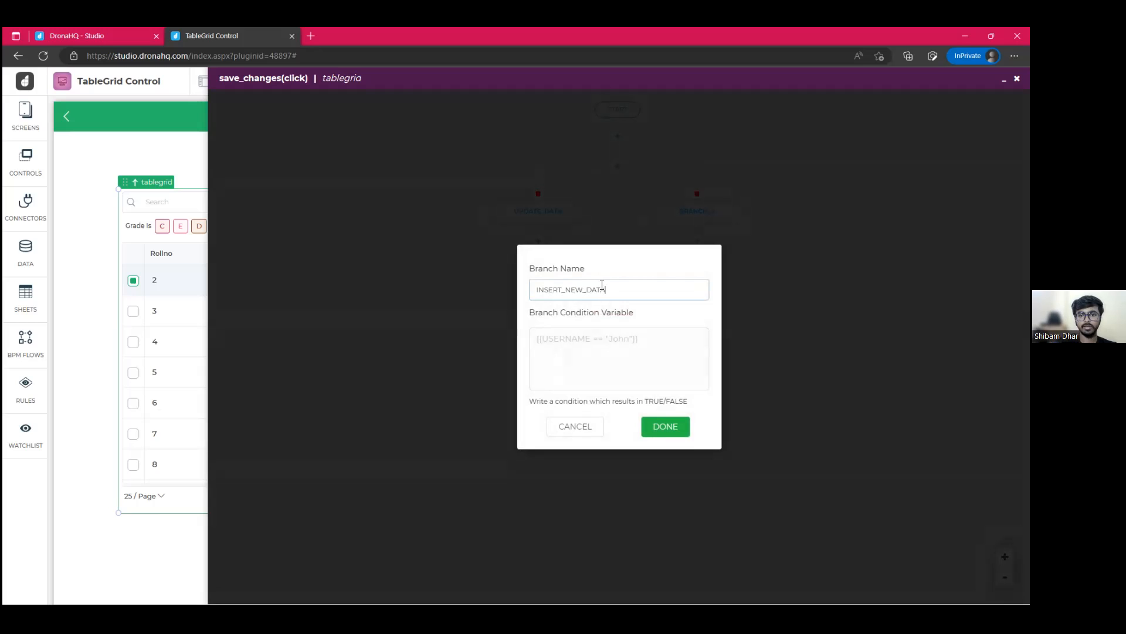
Step: Set the INSERT_NEW_DATA branch condition to {{tablegrid.PROPERTIES.NEWROWS}}
{"action": "left_click", "coordinate": [606, 338]}
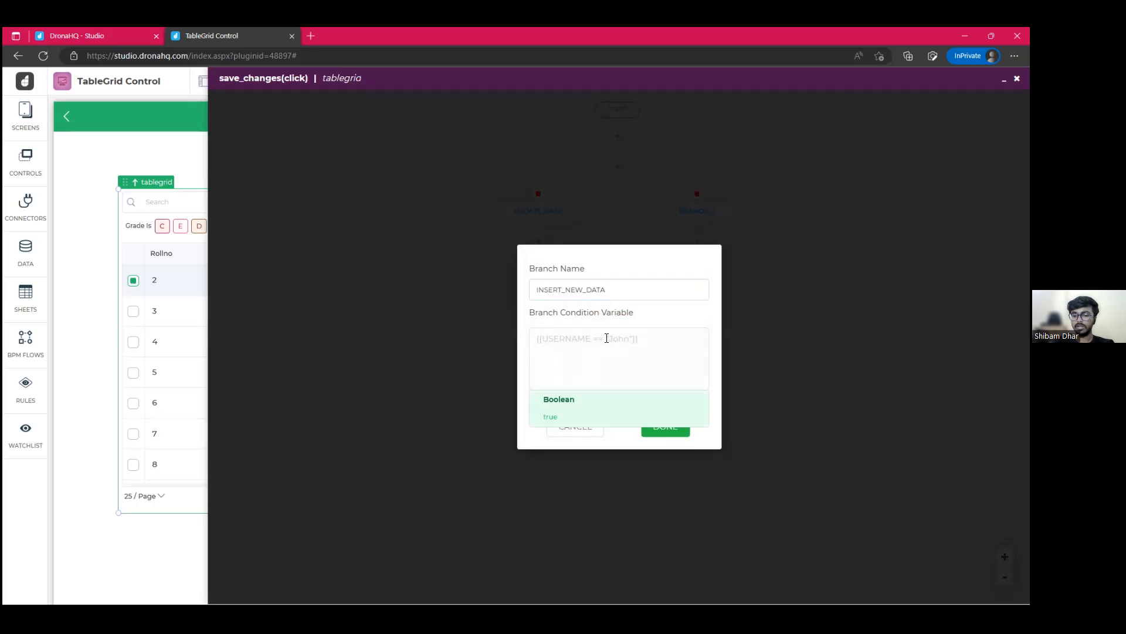
{"action": "type", "text": "{{tablegrid.p"}
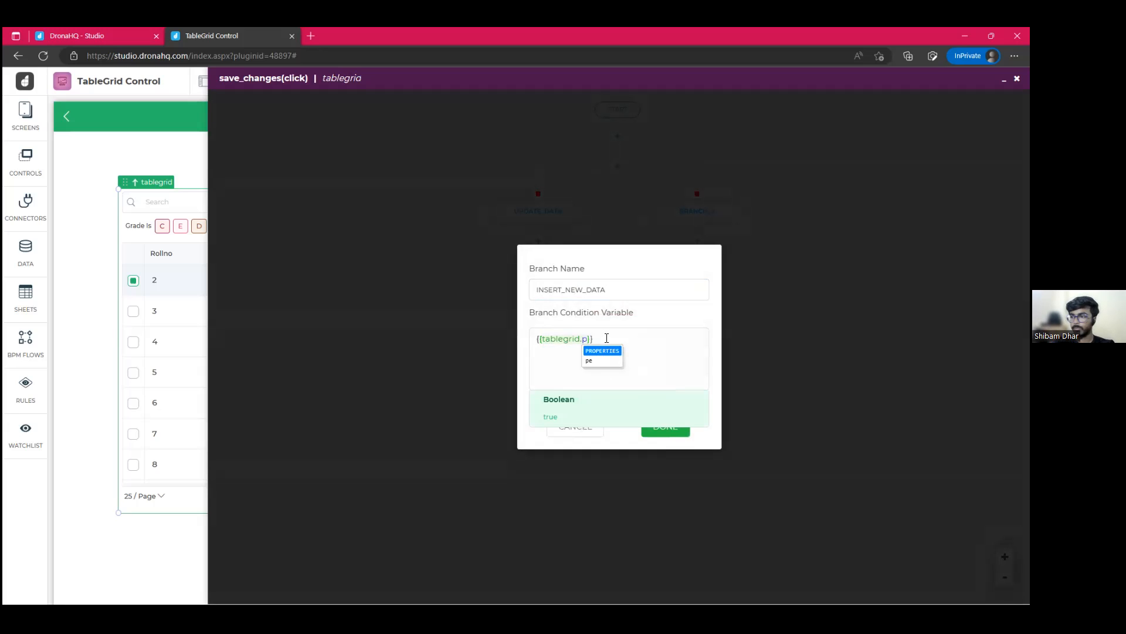
{"action": "key", "text": "Return"}
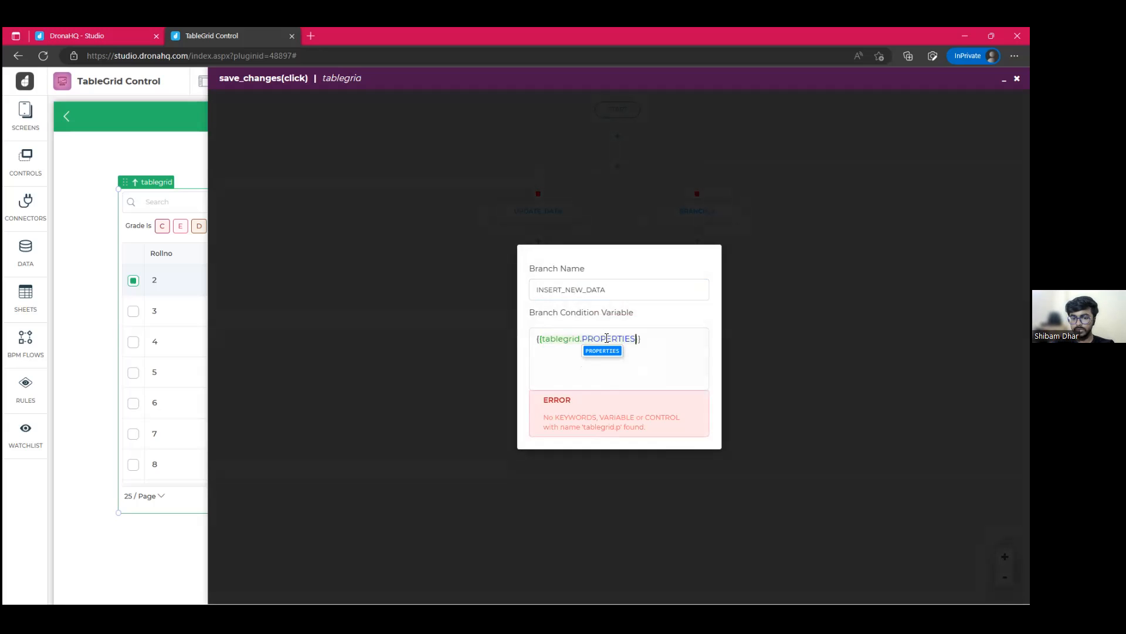
{"action": "type", "text": "."}
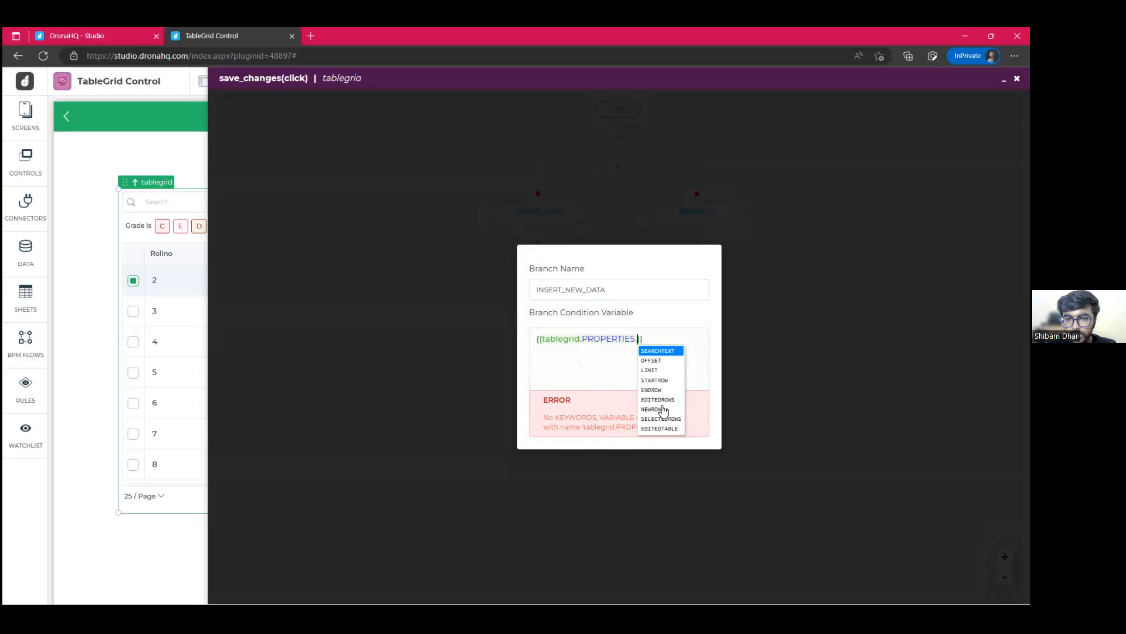
{"action": "type", "text": "n"}
{"action": "key", "text": "Return"}
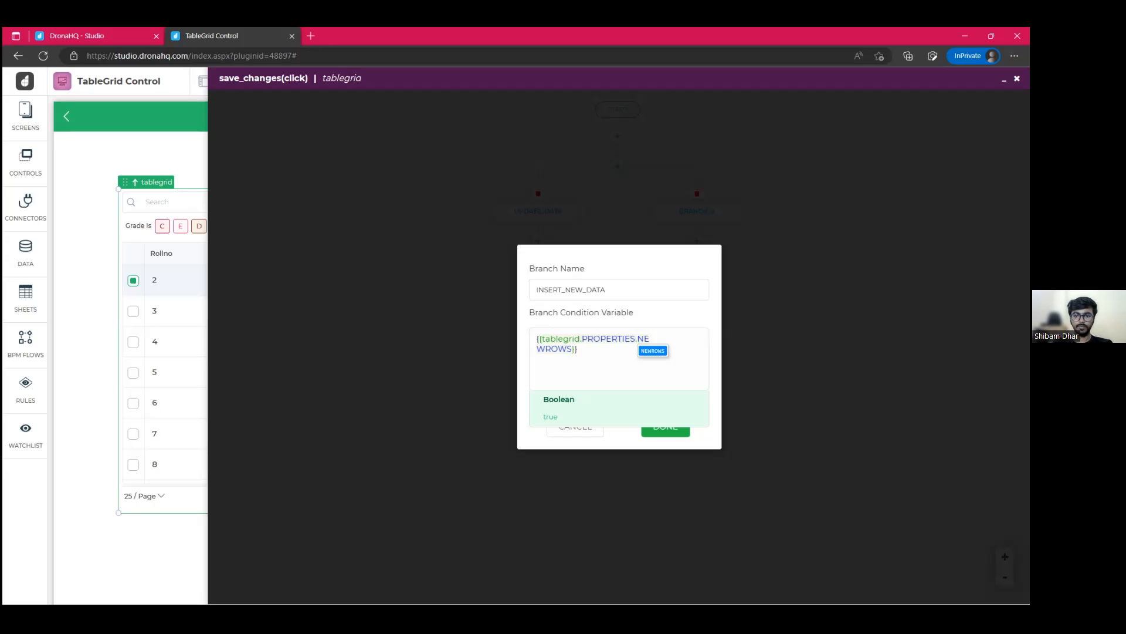
{"action": "left_click", "coordinate": [613, 488]}
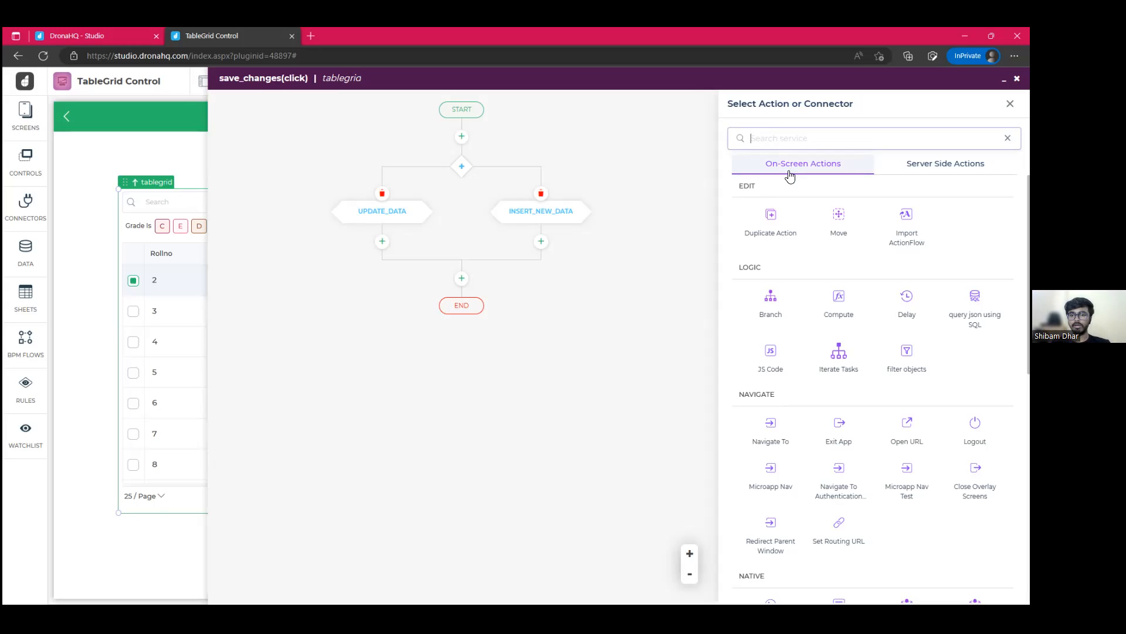
Step: Add an Iterate Tasks action named ITERATETASKS to the UPDATE_DATA branch, iterating over tablegrid.PROPERTIES.EDITEDROWS
{"action": "left_click", "coordinate": [837, 359]}
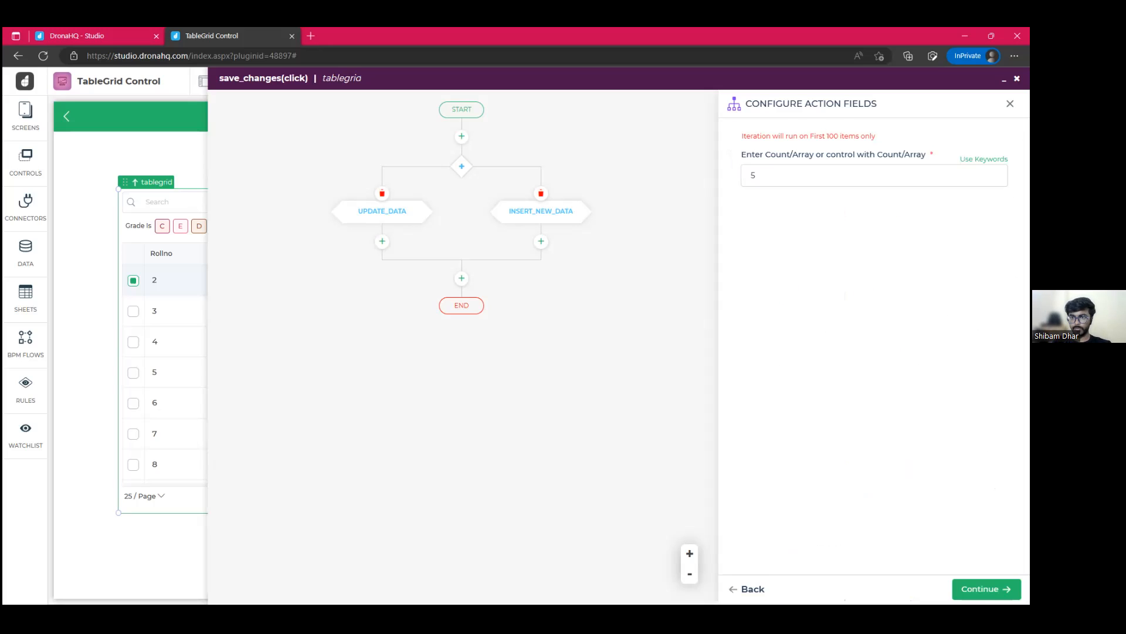
{"action": "left_click", "coordinate": [984, 159]}
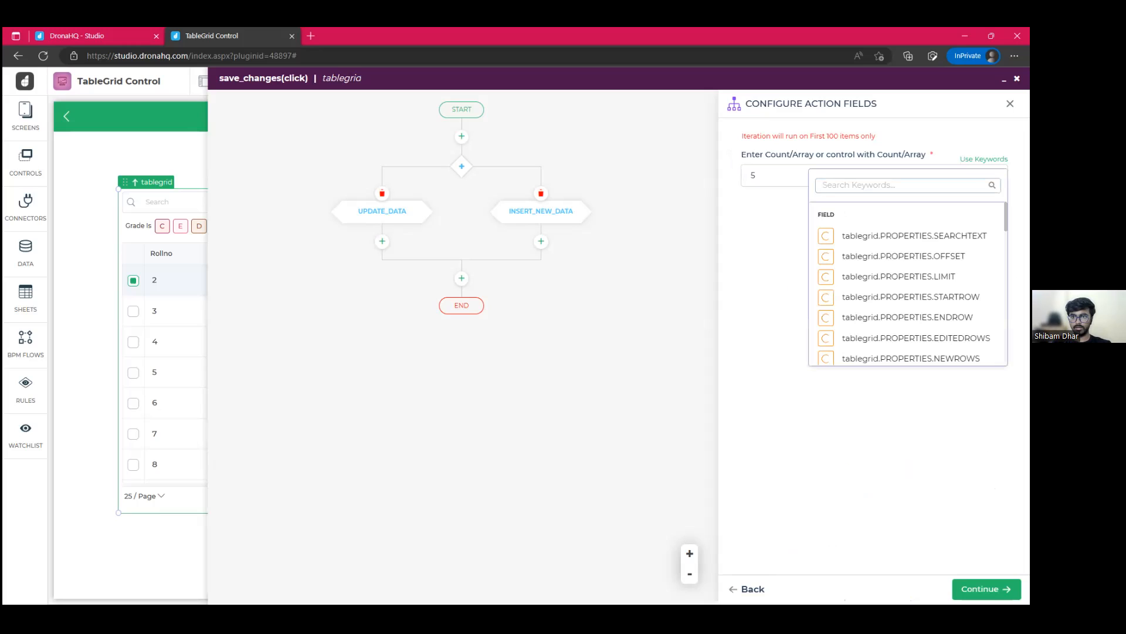
{"action": "type", "text": "tab"}
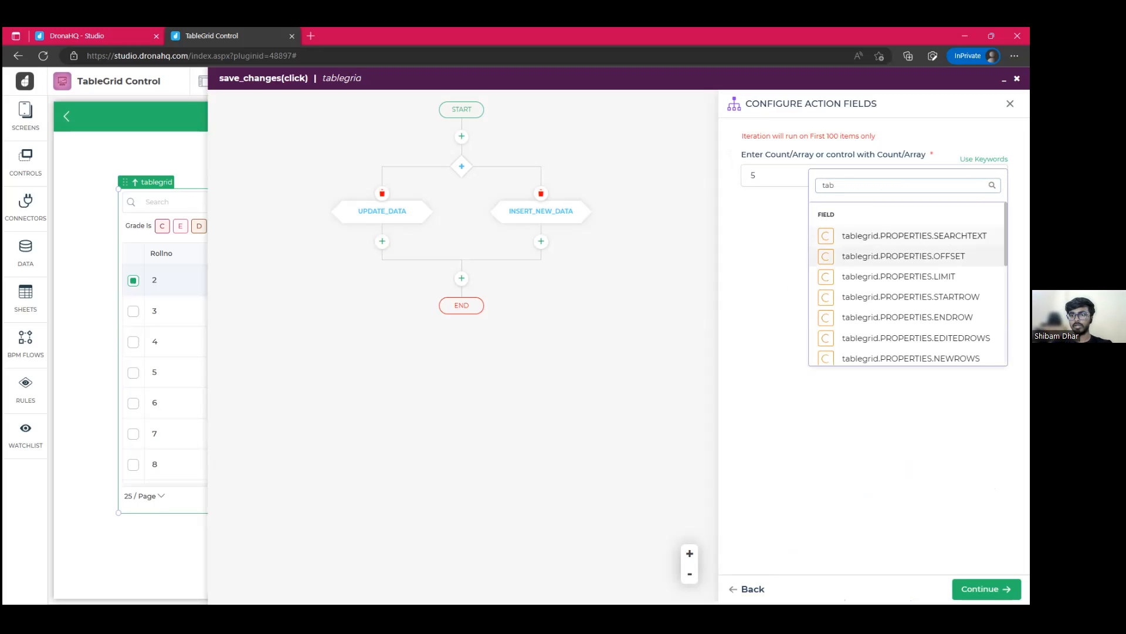
{"action": "left_click", "coordinate": [921, 339]}
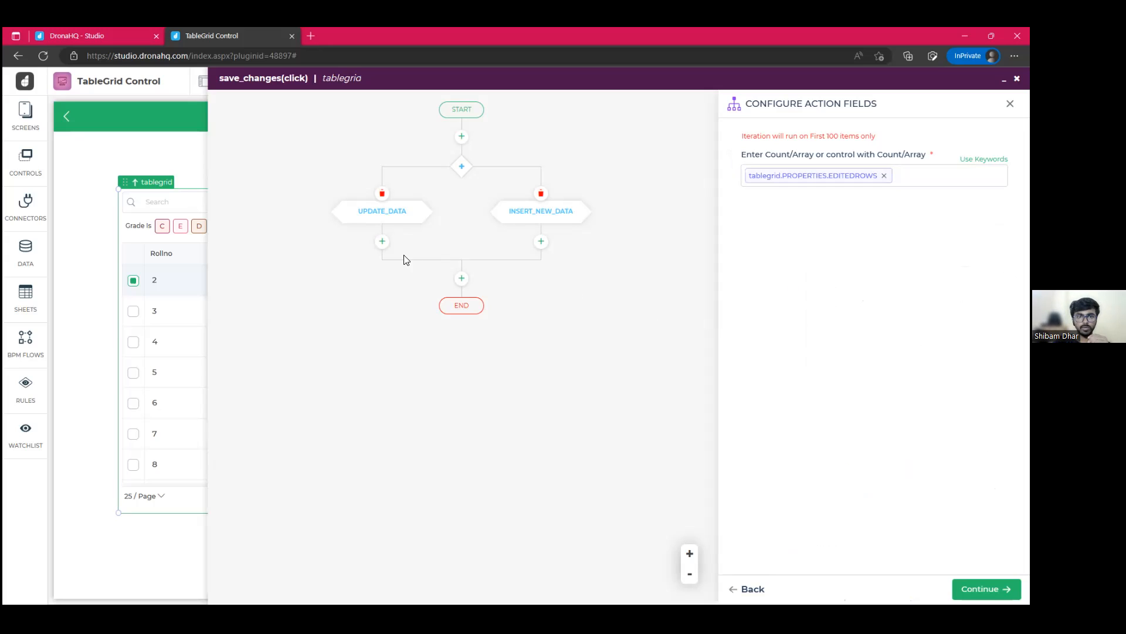
{"action": "left_click", "coordinate": [986, 588]}
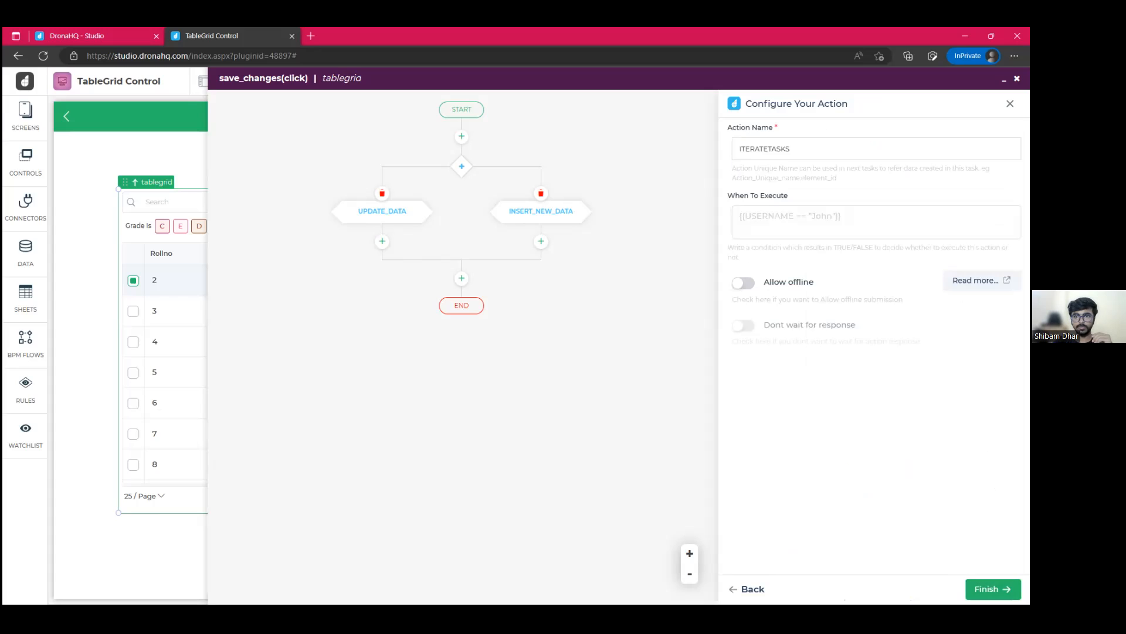
{"action": "left_click", "coordinate": [986, 589]}
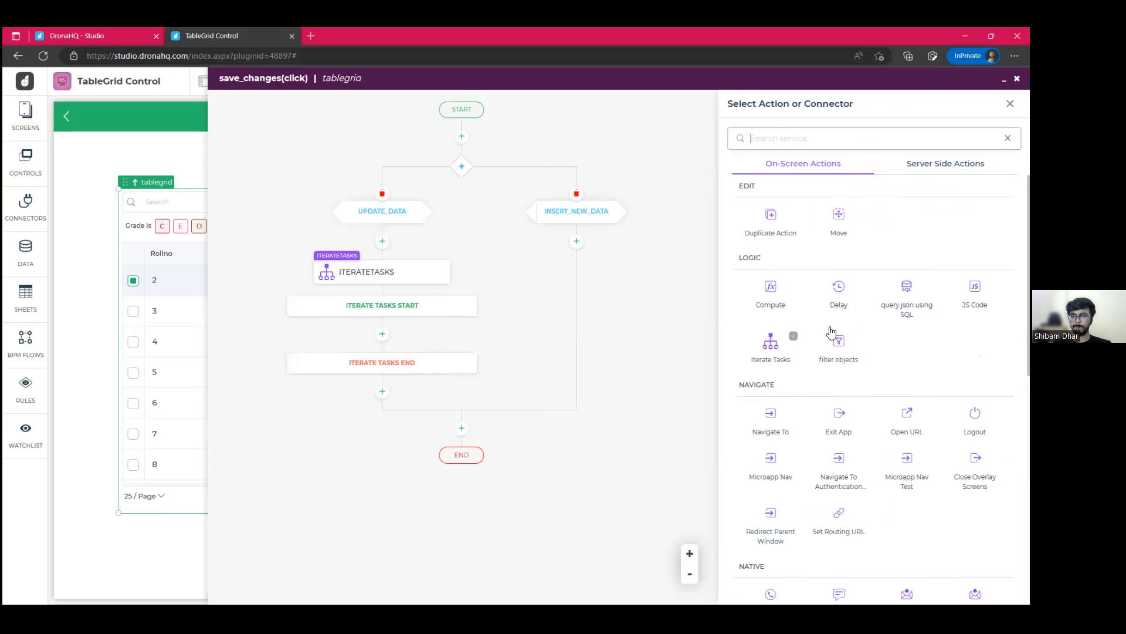
Step: Add a JS Code action inside the Iterate Tasks loop with an input parameter val bound to ITERATETASKS.VALUE
{"action": "left_click", "coordinate": [975, 293]}
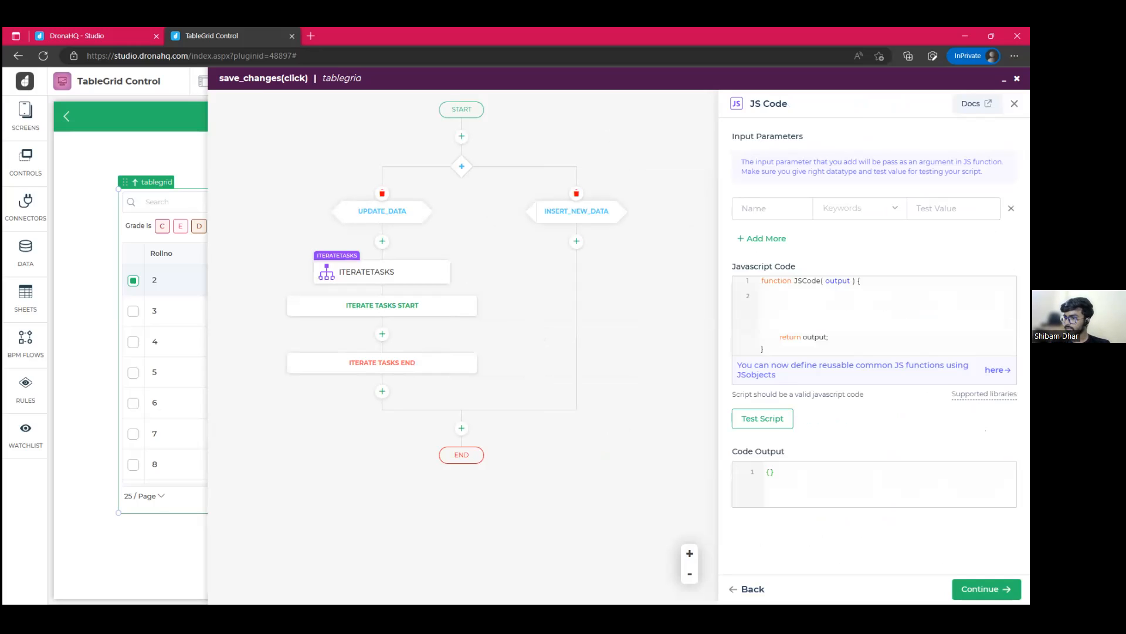
{"action": "left_click", "coordinate": [770, 210]}
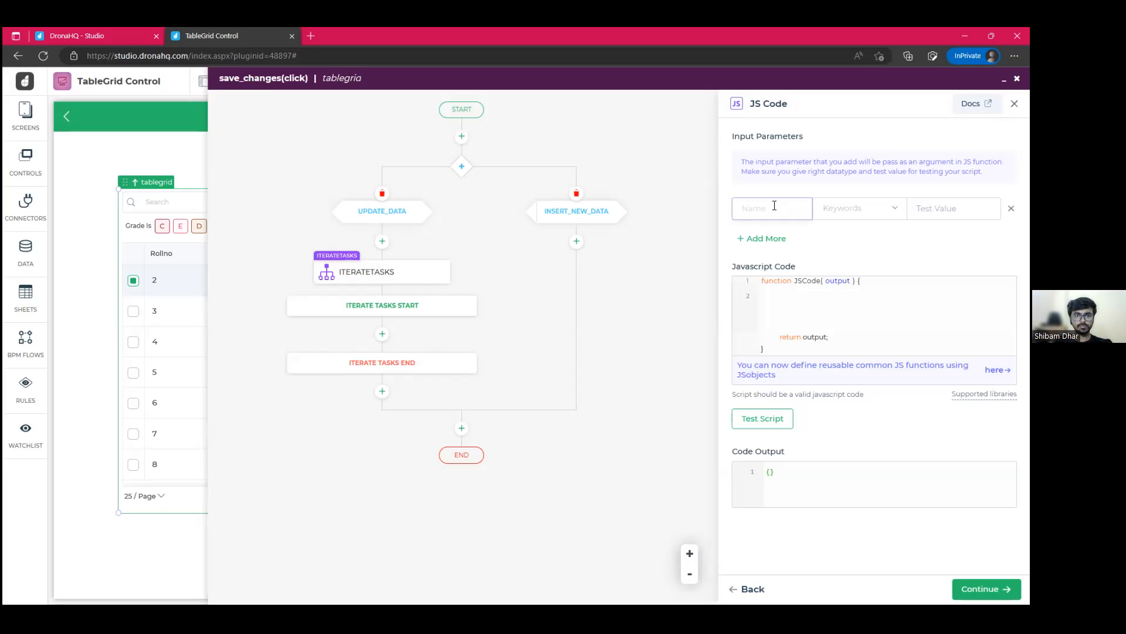
{"action": "key", "text": "alt+Tab"}
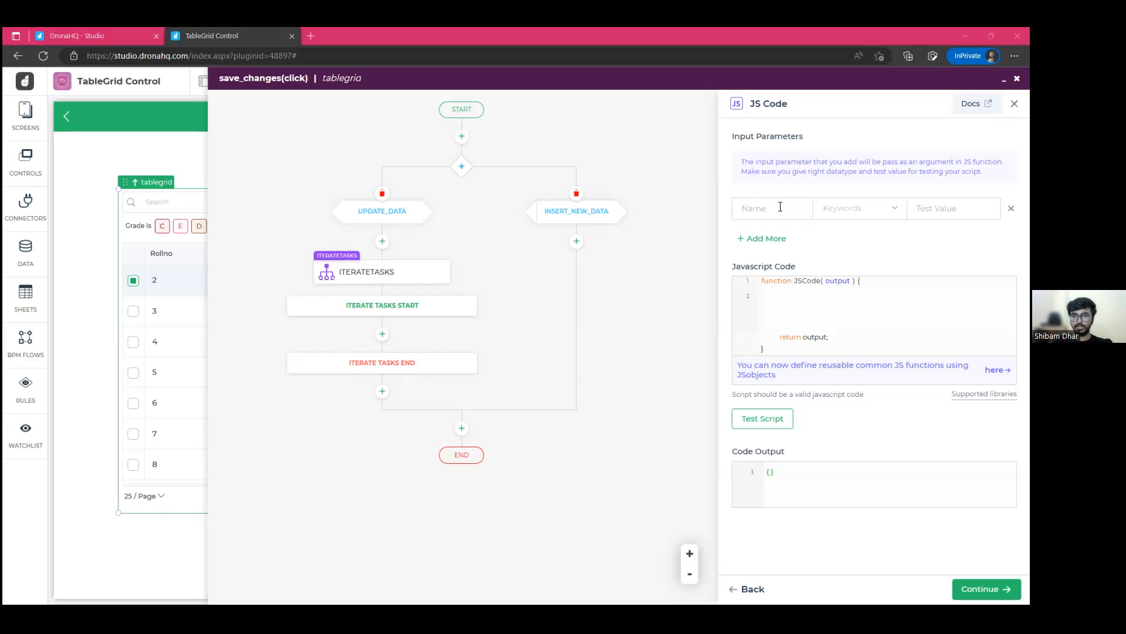
{"action": "left_click", "coordinate": [780, 206]}
{"action": "type", "text": "val"}
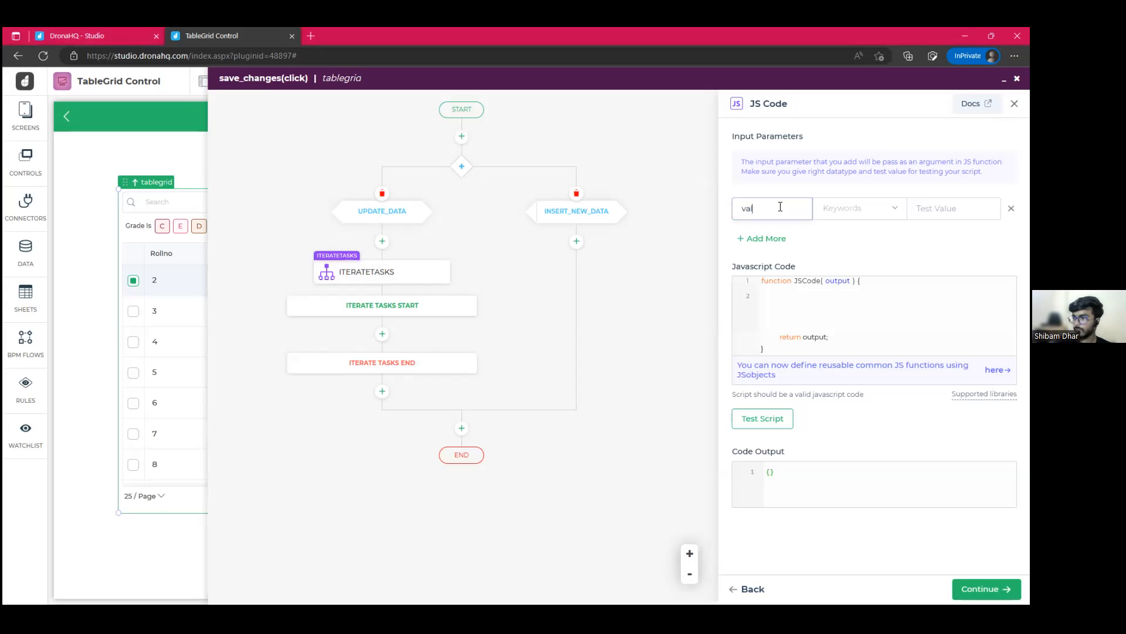
{"action": "key", "text": "Tab"}
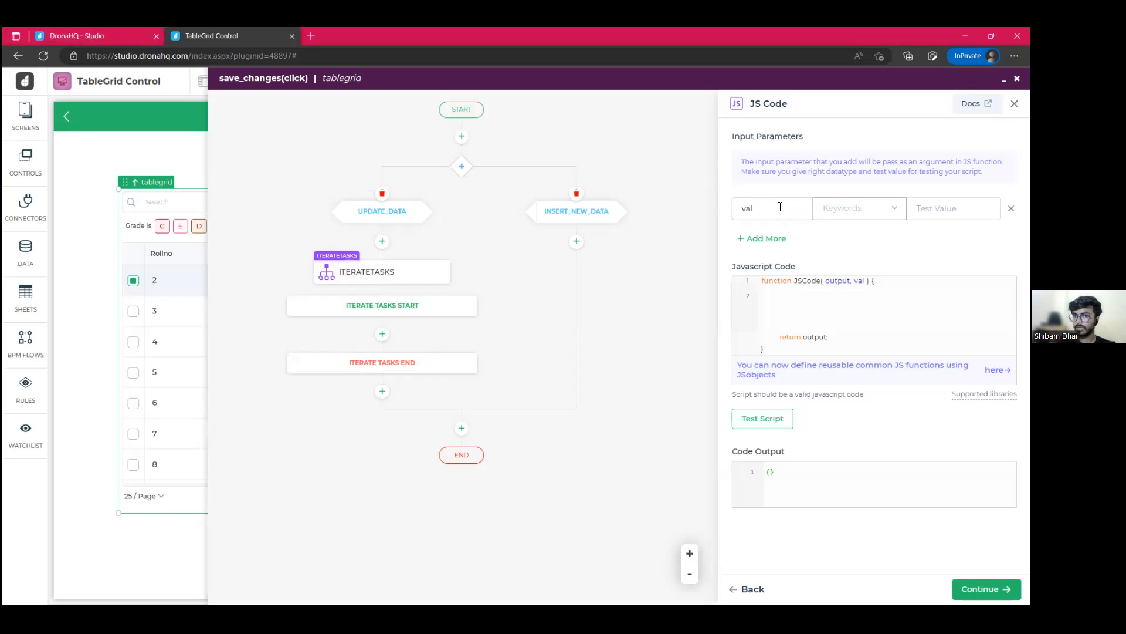
{"action": "left_click", "coordinate": [855, 209]}
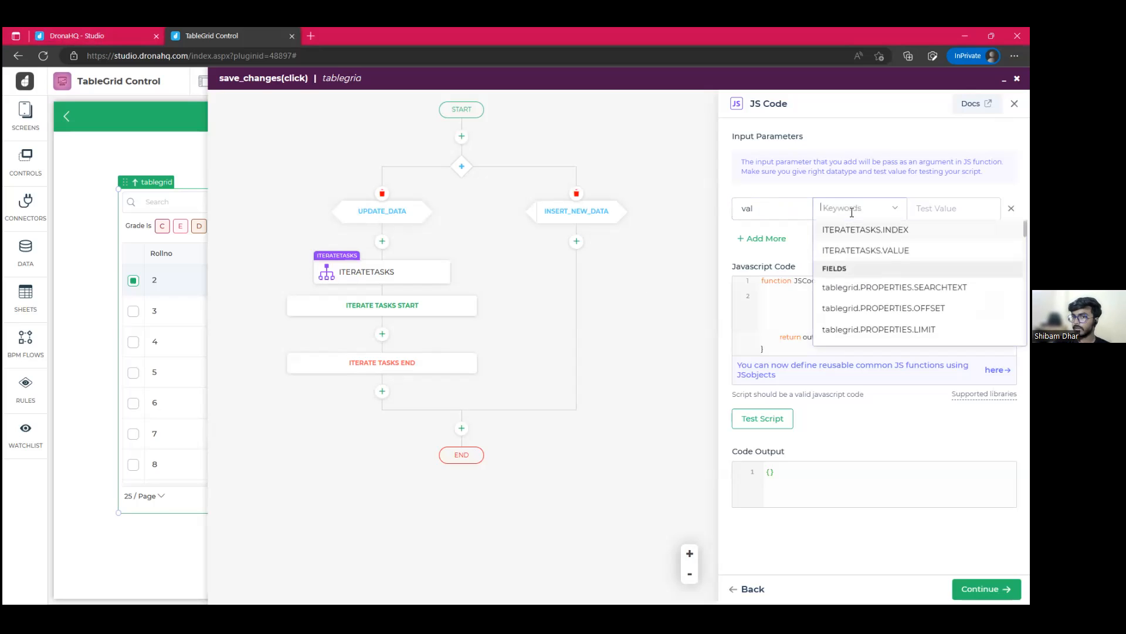
{"action": "left_click", "coordinate": [874, 251]}
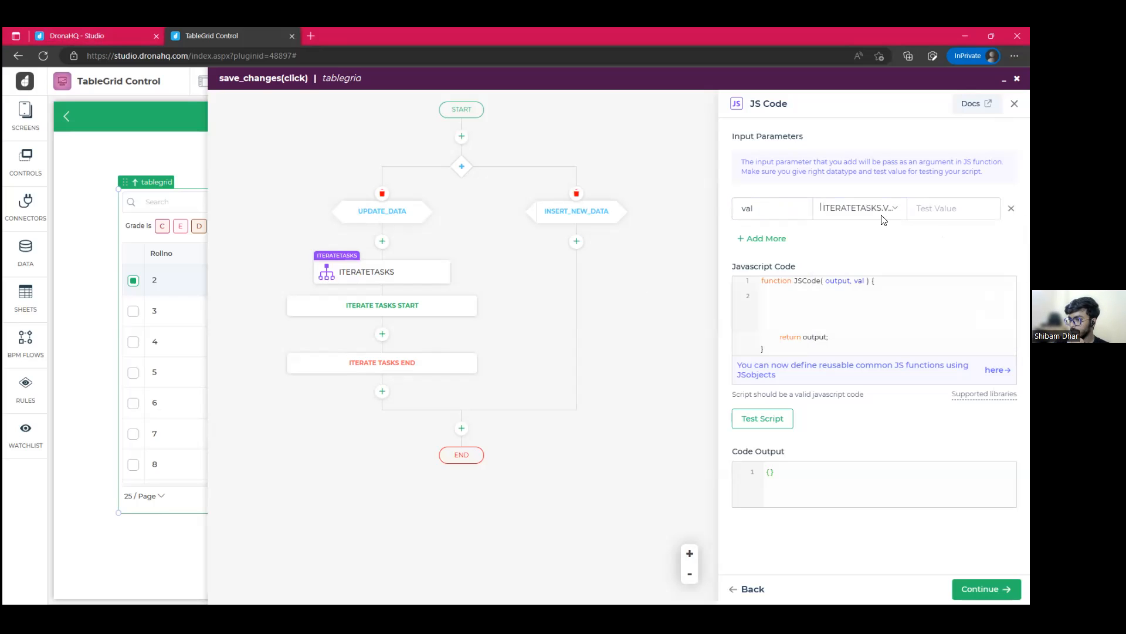
Step: Paste a sample student row as a JSON object into the test value of the val parameter
{"action": "left_click", "coordinate": [944, 208]}
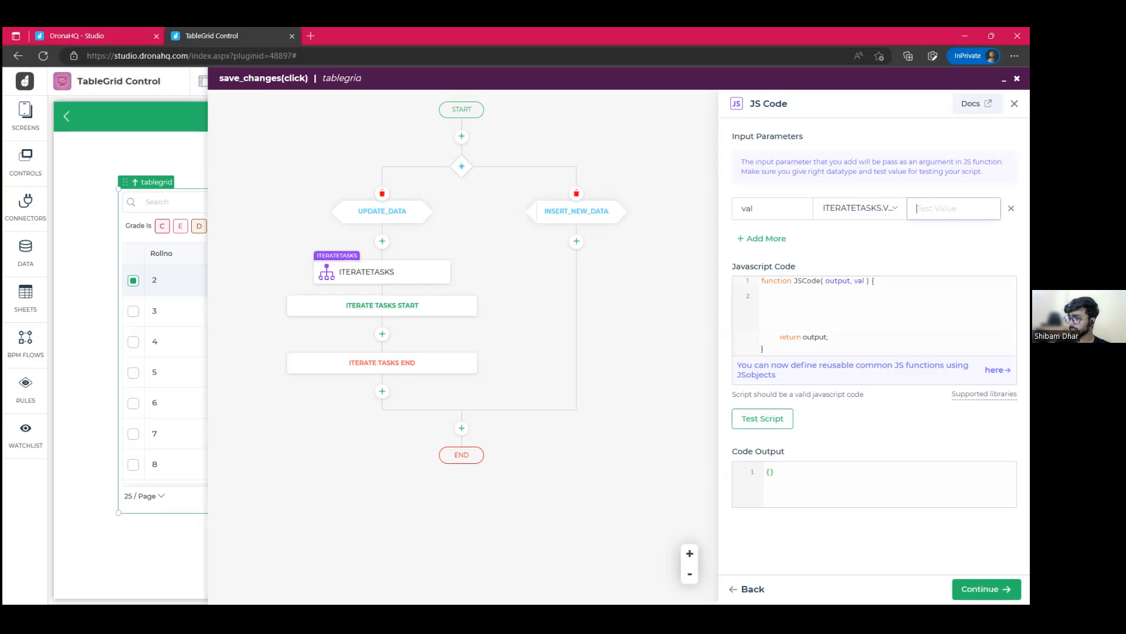
{"action": "key", "text": "alt+Tab"}
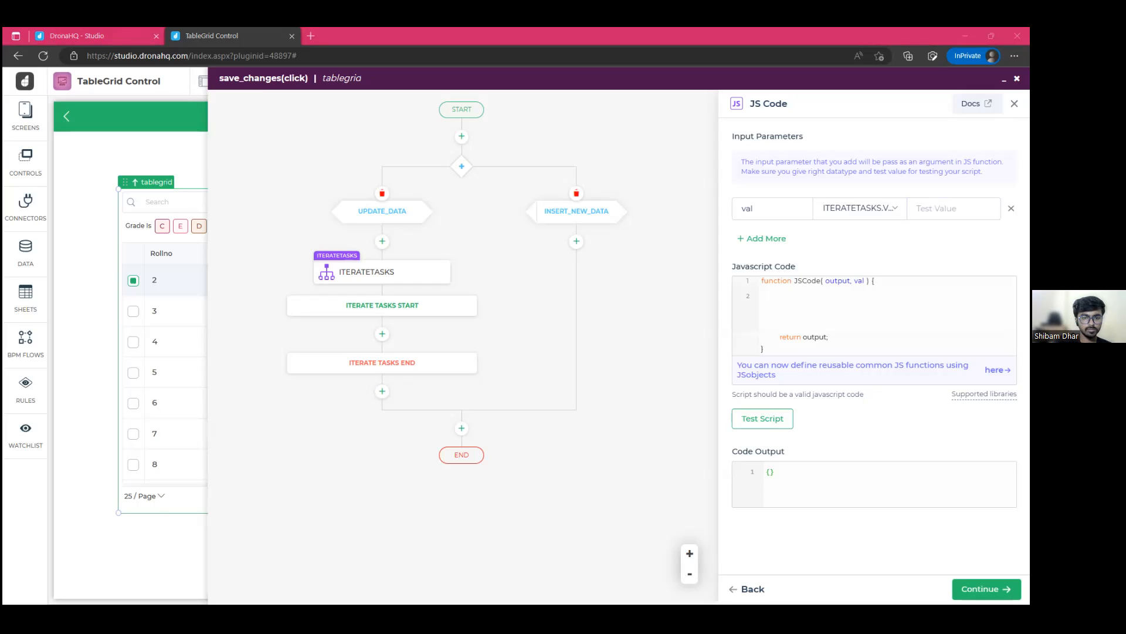
{"action": "left_click", "coordinate": [954, 208]}
{"action": "key", "text": "ctrl+v"}
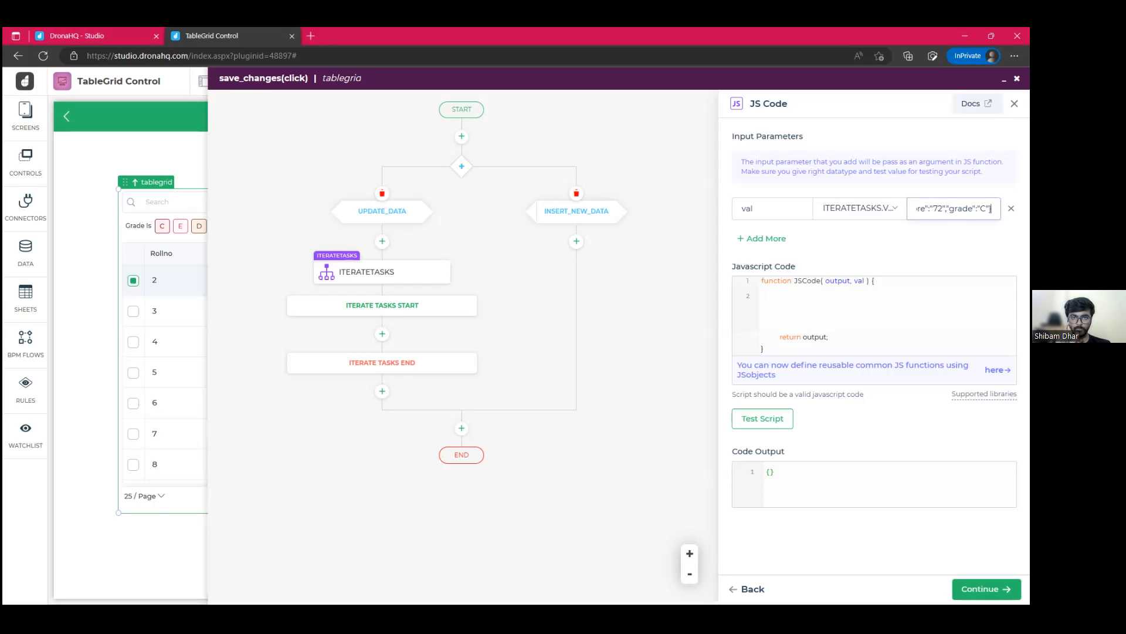
Step: Write JavaScript that assigns output an object with Science, English, Maths, PE, Name and RollNo read from the matching lowercase keys of val
{"action": "left_click", "coordinate": [866, 301]}
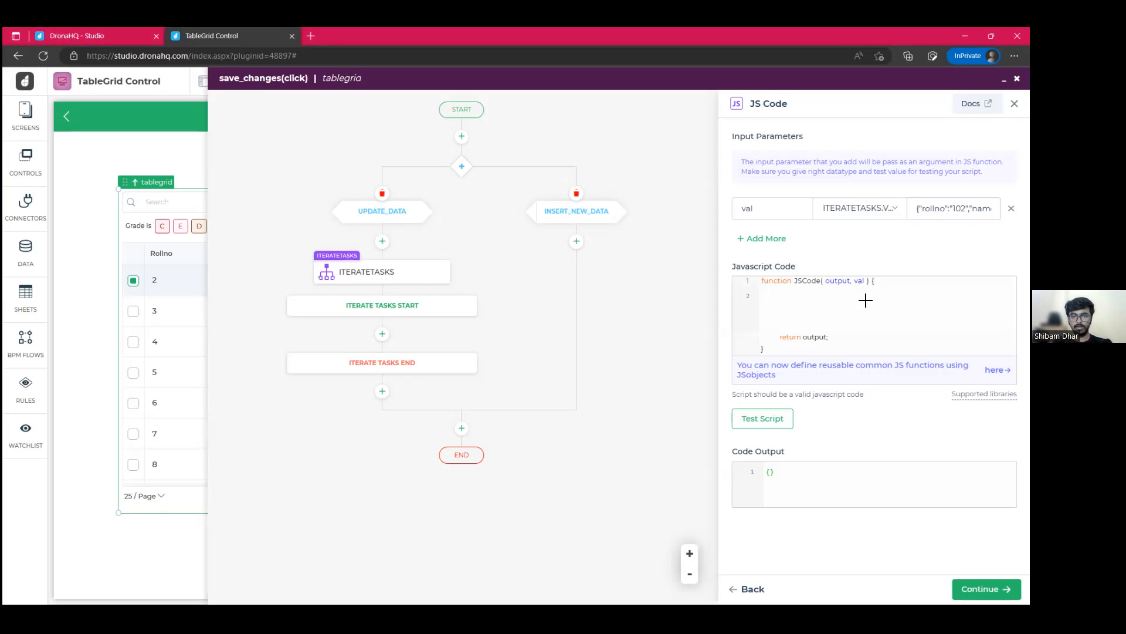
{"action": "key", "text": "alt+Tab"}
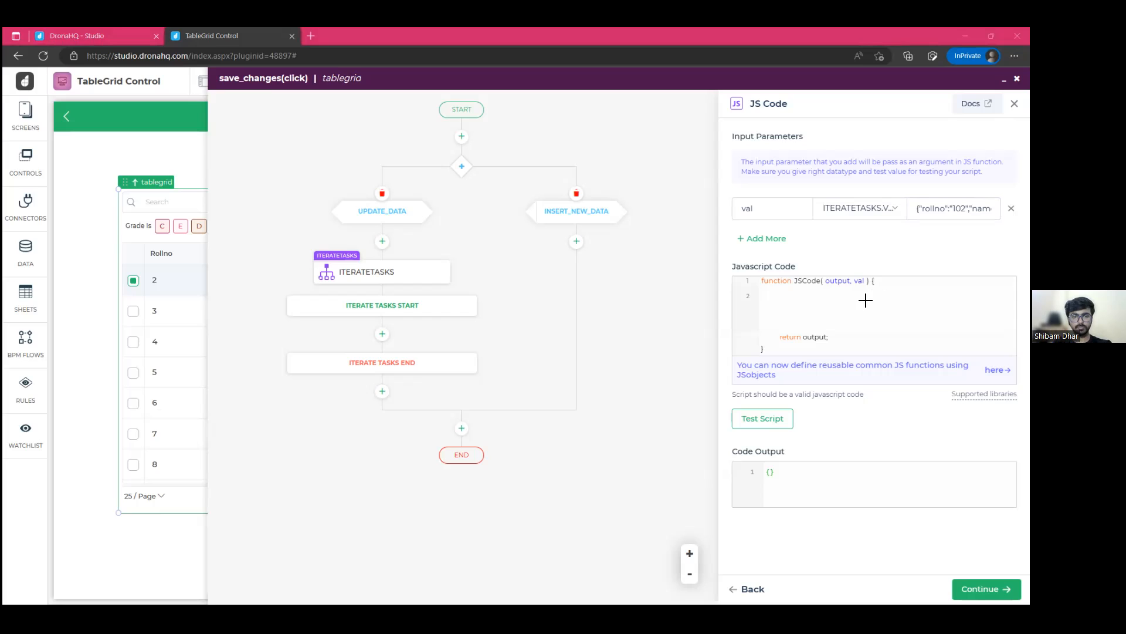
{"action": "left_click", "coordinate": [774, 299]}
{"action": "type", "text": "output = {    \"Science\" : val[\"science\"],    \"English\" : val[\"english\"],    \"Maths\" : val[\"maths\"],    \"PE\" : val[\"pe\"],    \"Name\" : val[\"name\"],    \"RollNo\": val[\"rollno\"]  };"}
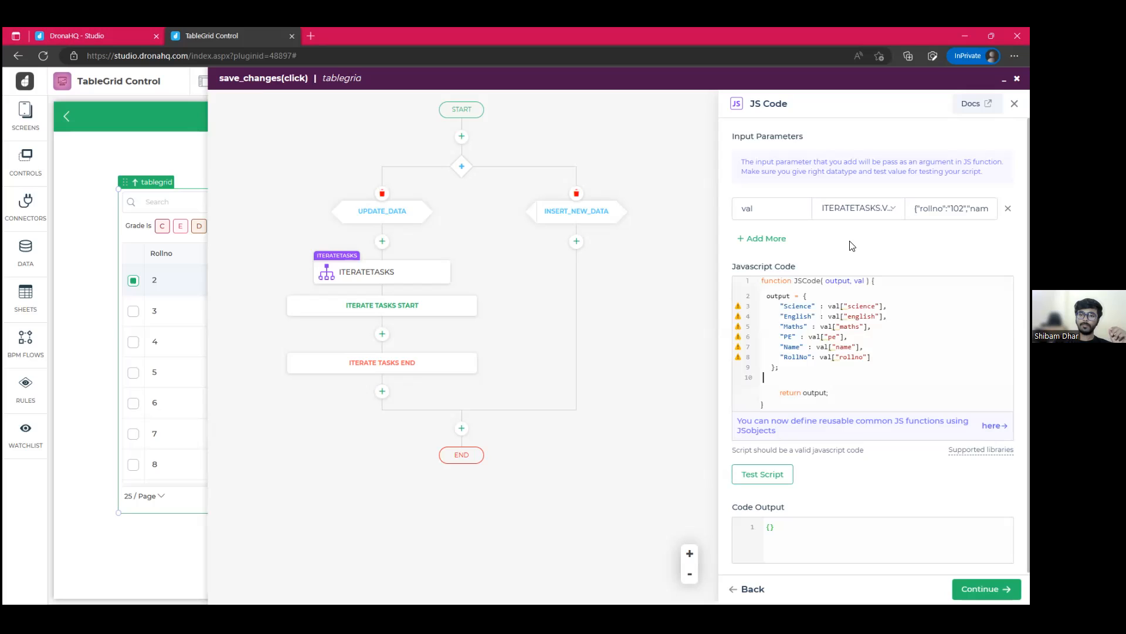
Step: Test the JS Code script with the sample val row, review its output and continue to the action's configuration
{"action": "left_click", "coordinate": [937, 209]}
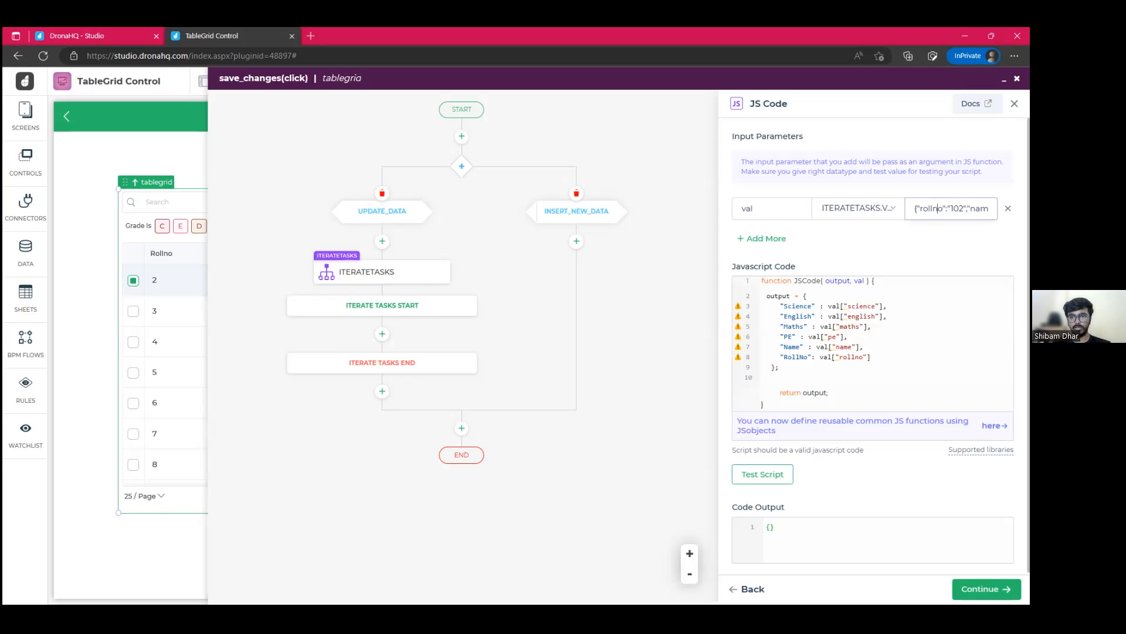
{"action": "left_click_drag", "start_coordinate": [763, 281], "coordinate": [784, 380]}
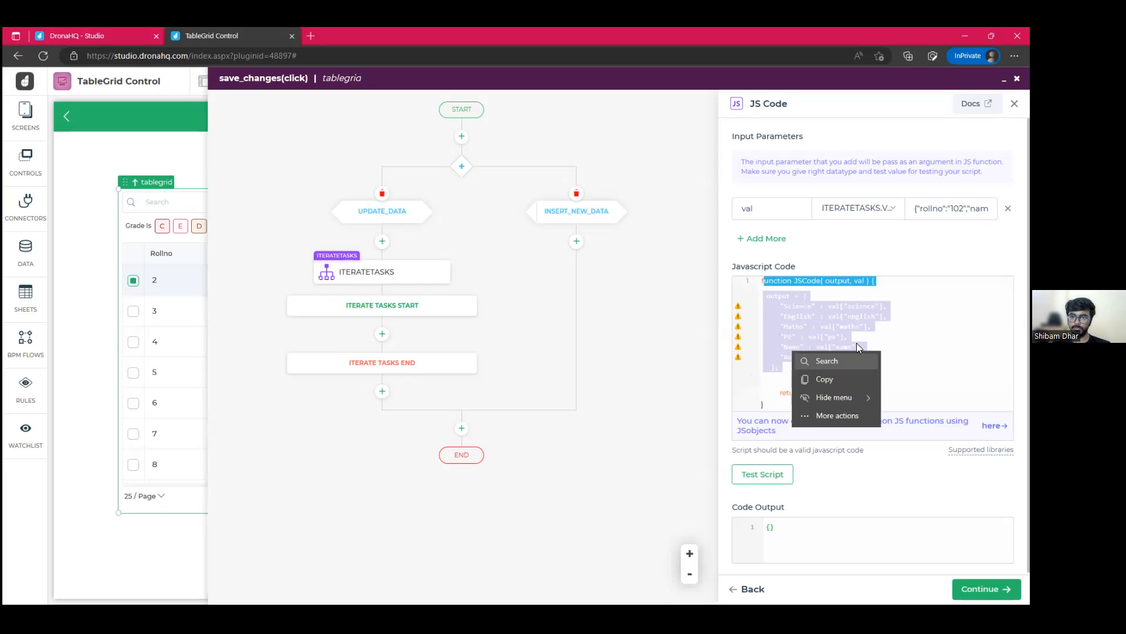
{"action": "left_click", "coordinate": [876, 329]}
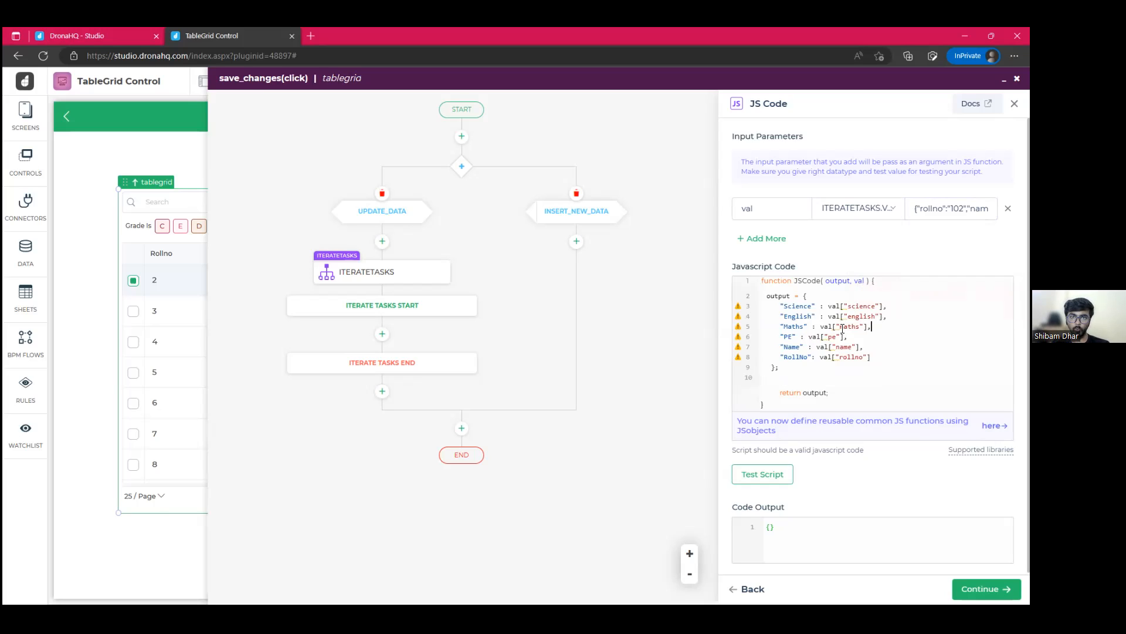
{"action": "left_click", "coordinate": [772, 473]}
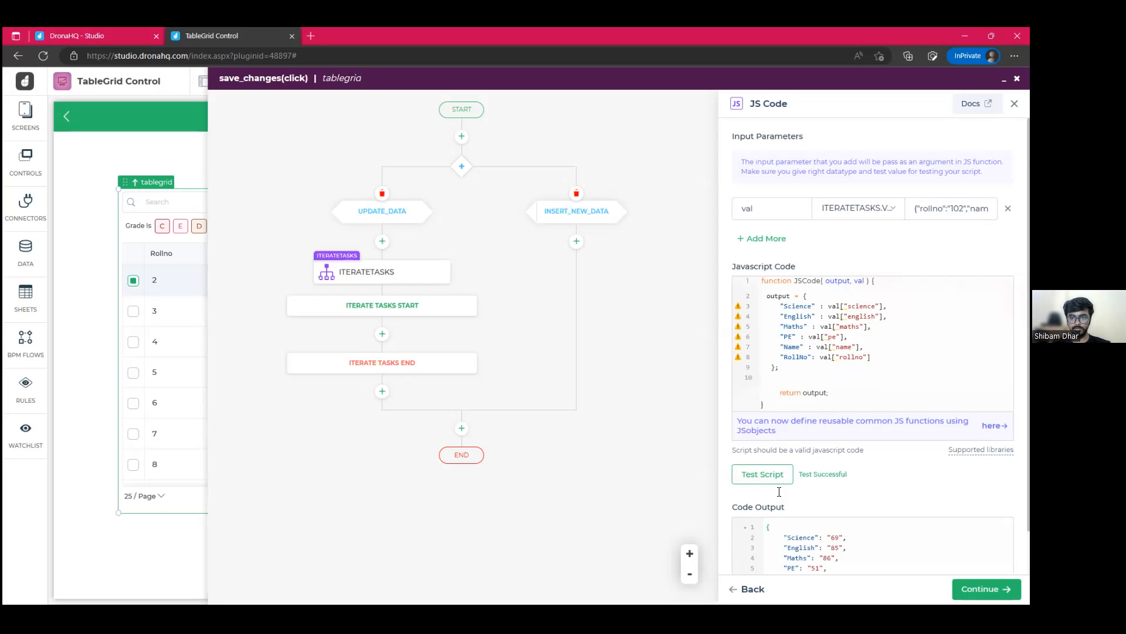
{"action": "scroll", "coordinate": [779, 492], "scroll_direction": "down", "scroll_amount": 1}
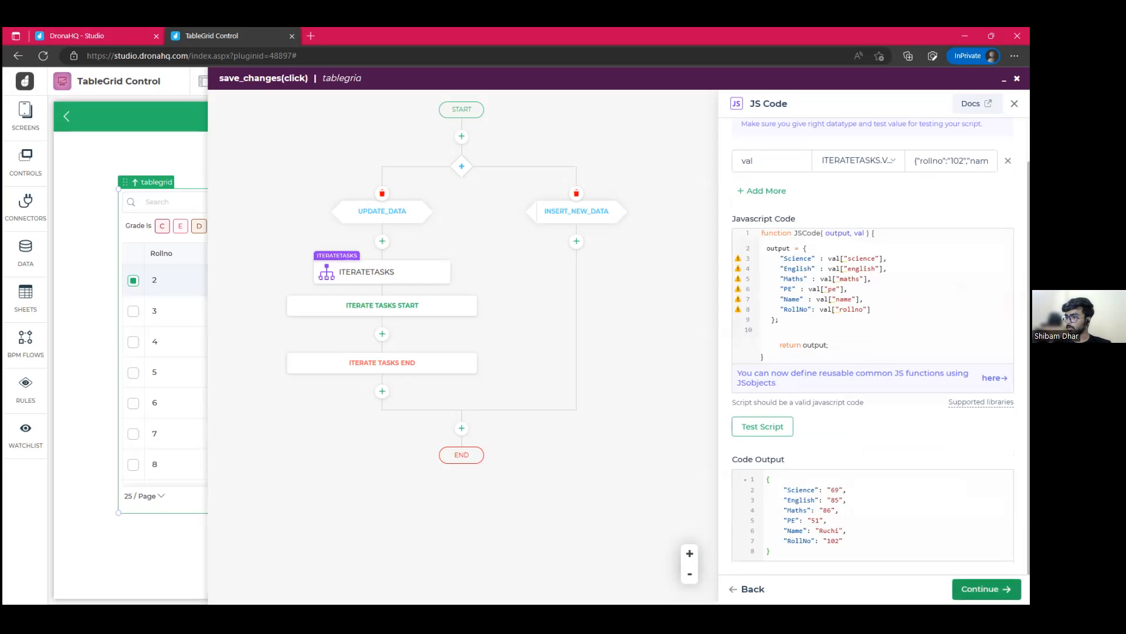
{"action": "left_click", "coordinate": [986, 588]}
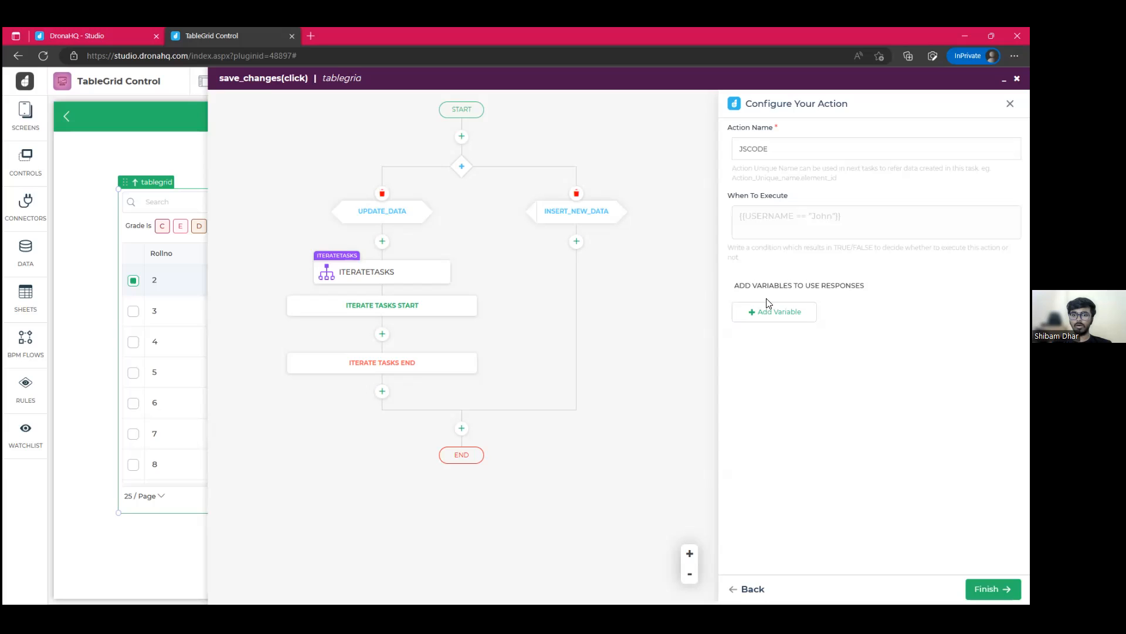
Step: Add six response variable rows to the JSCODE action
{"action": "left_click", "coordinate": [790, 308]}
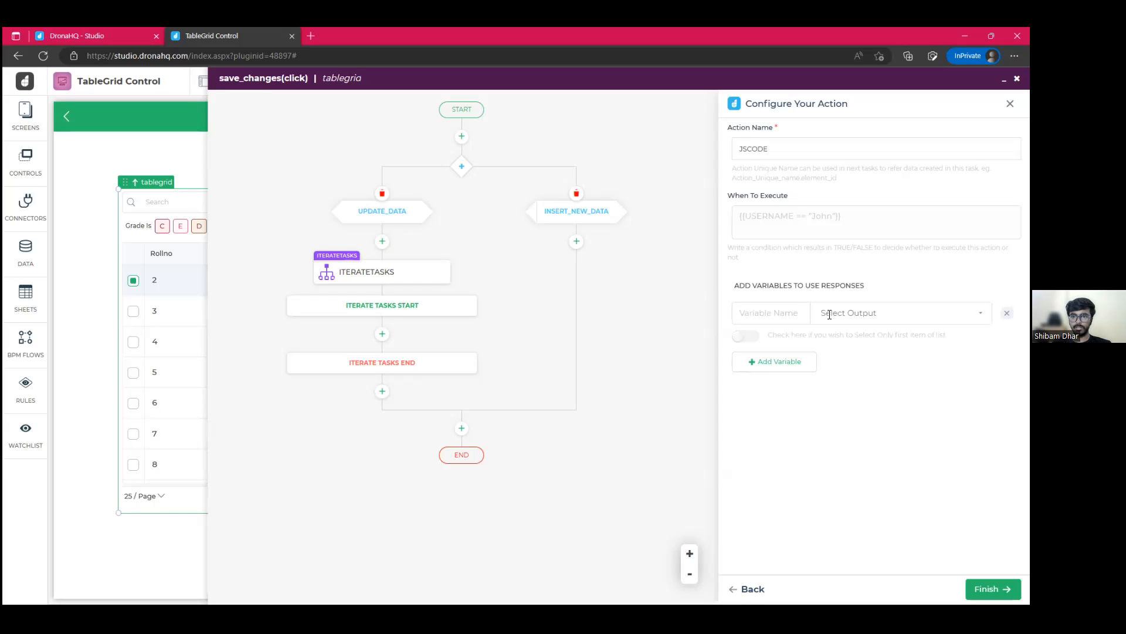
{"action": "left_click", "coordinate": [870, 311]}
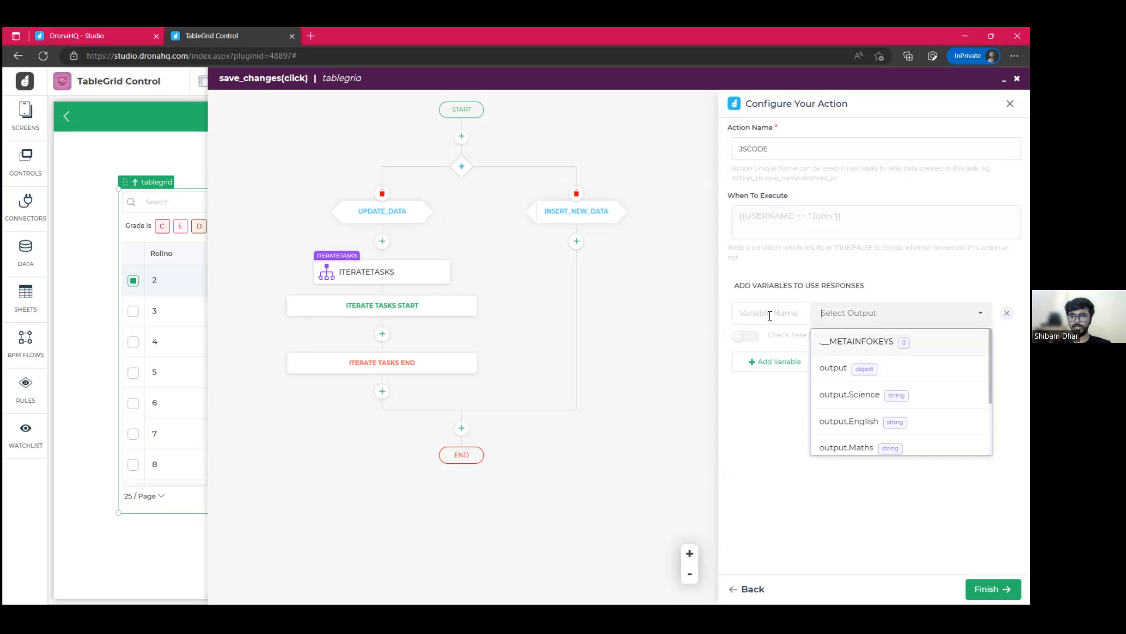
{"action": "key", "text": "Return"}
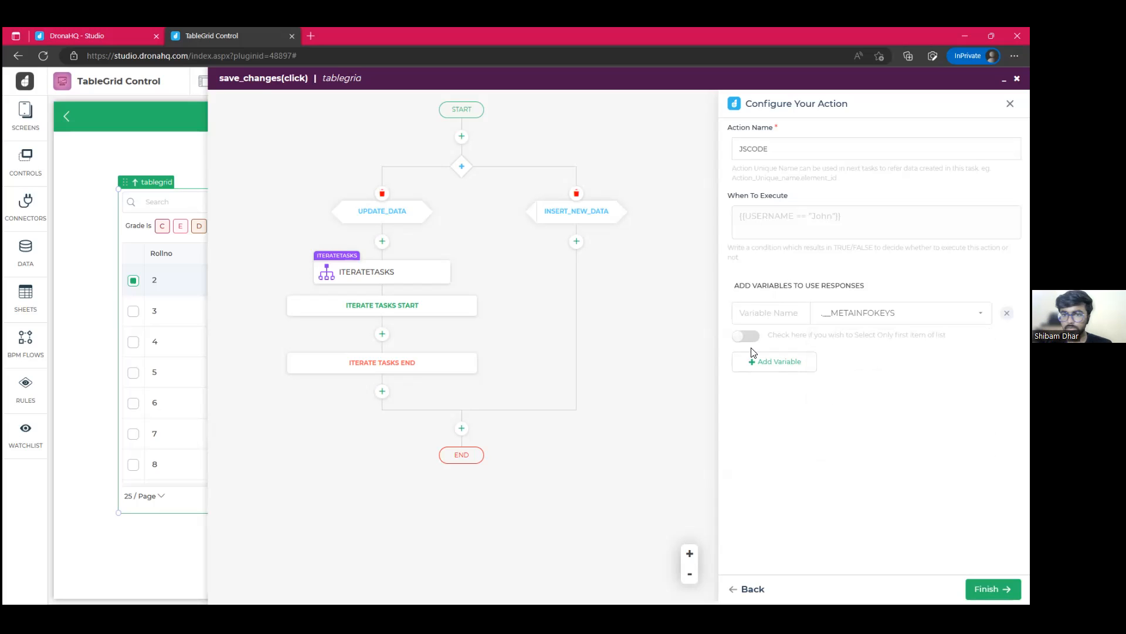
{"action": "left_click", "coordinate": [757, 363]}
{"action": "left_click", "coordinate": [761, 412]}
{"action": "left_click", "coordinate": [782, 463]}
{"action": "left_click", "coordinate": [785, 512]}
{"action": "left_click", "coordinate": [786, 561]}
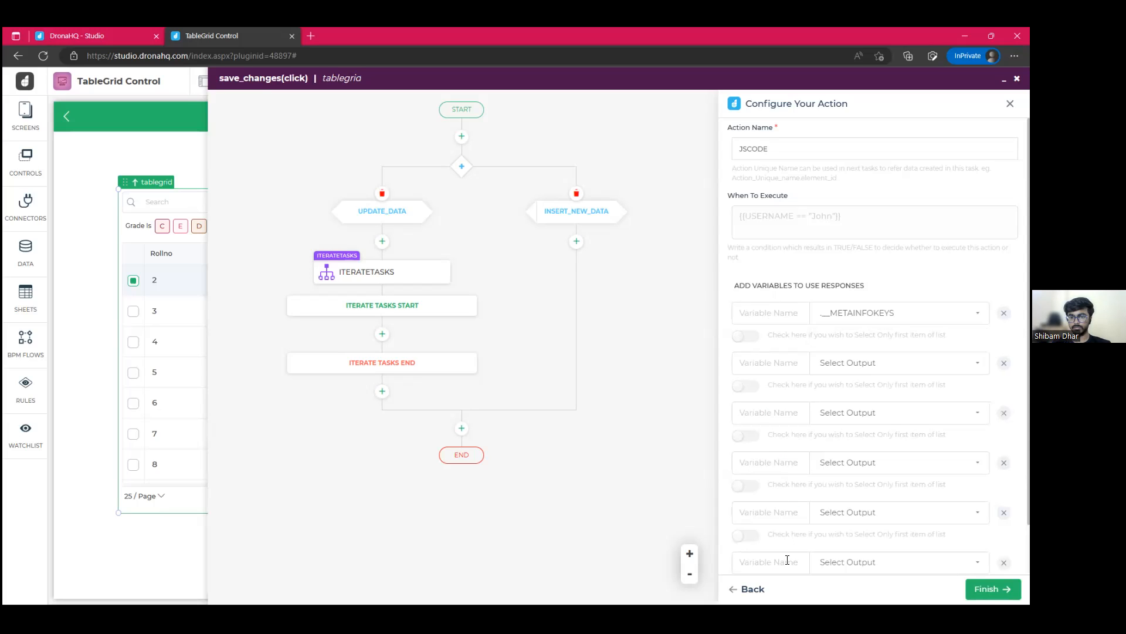
Step: Name the first response variable name and map it to output.Name
{"action": "left_click", "coordinate": [777, 313]}
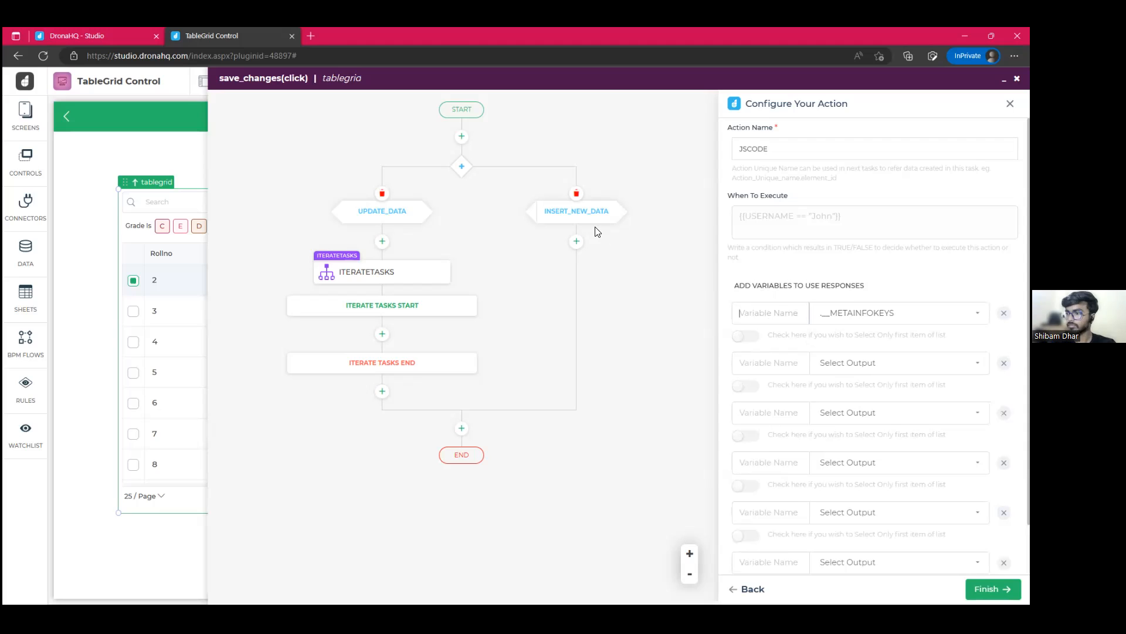
{"action": "type", "text": "name"}
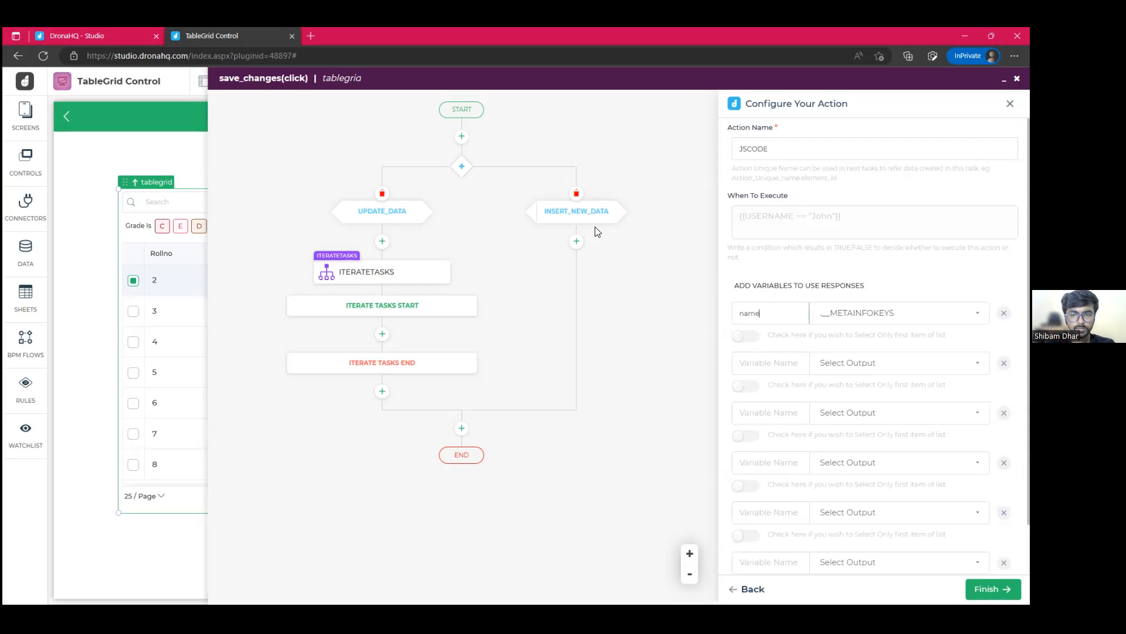
{"action": "key", "text": "Tab"}
{"action": "key", "text": "Down"}
{"action": "key", "text": "Down"}
{"action": "key", "text": "Down"}
{"action": "key", "text": "Down"}
{"action": "key", "text": "Down"}
{"action": "key", "text": "Down"}
{"action": "key", "text": "Down"}
{"action": "key", "text": "Up"}
{"action": "key", "text": "Up"}
{"action": "key", "text": "Down"}
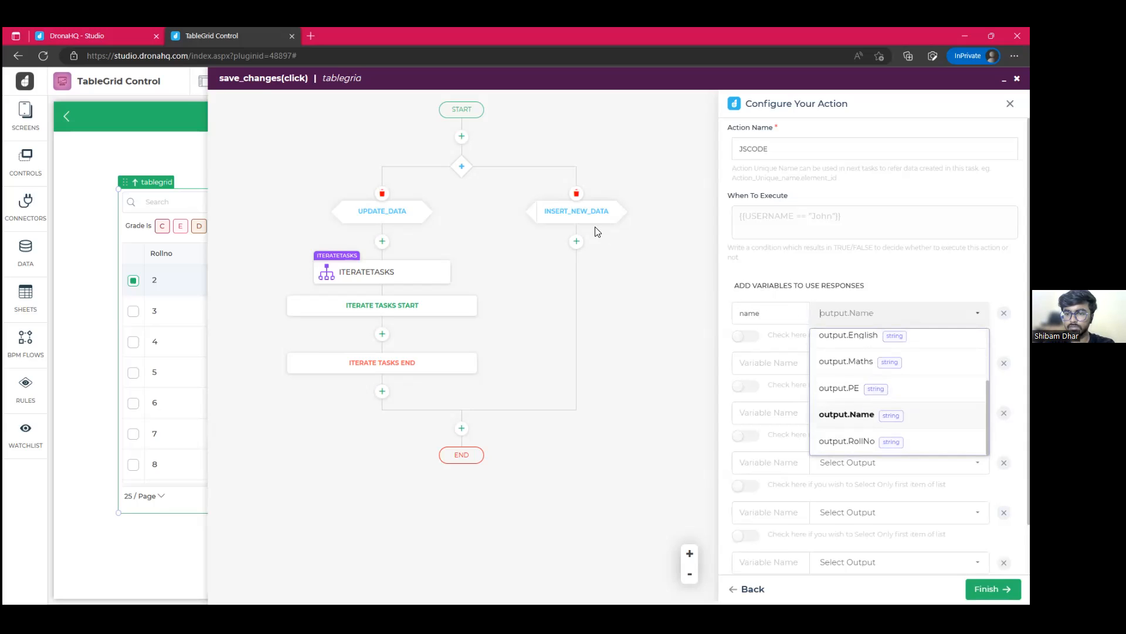
{"action": "key", "text": "Return"}
{"action": "key", "text": "Tab"}
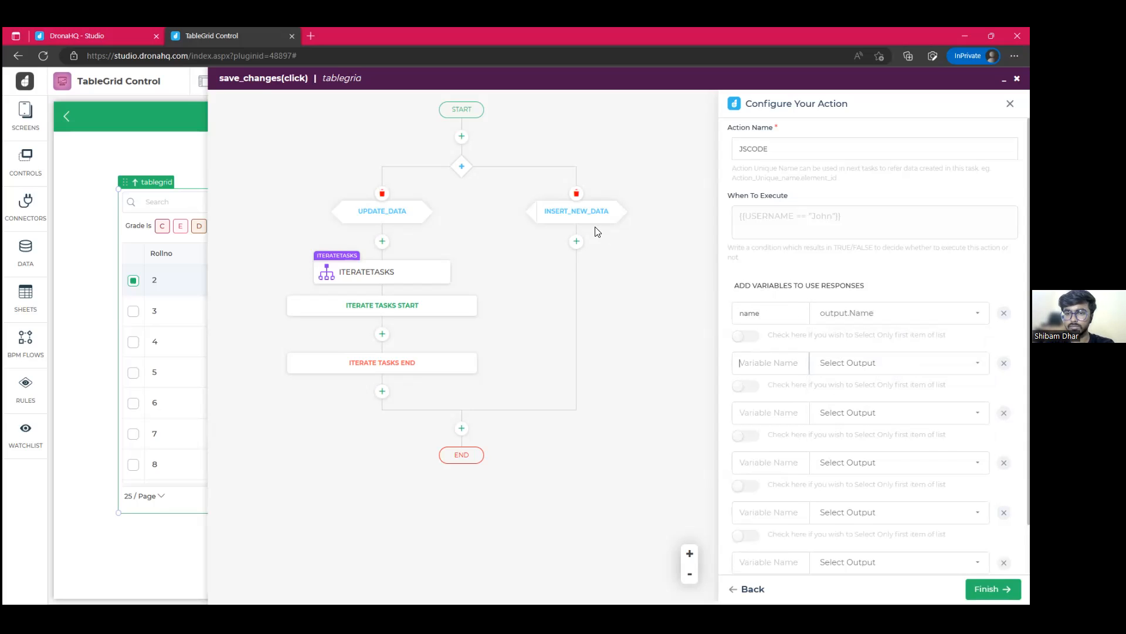
Step: Name the second response variable rollno and map it to output.RollNo
{"action": "type", "text": "roll"}
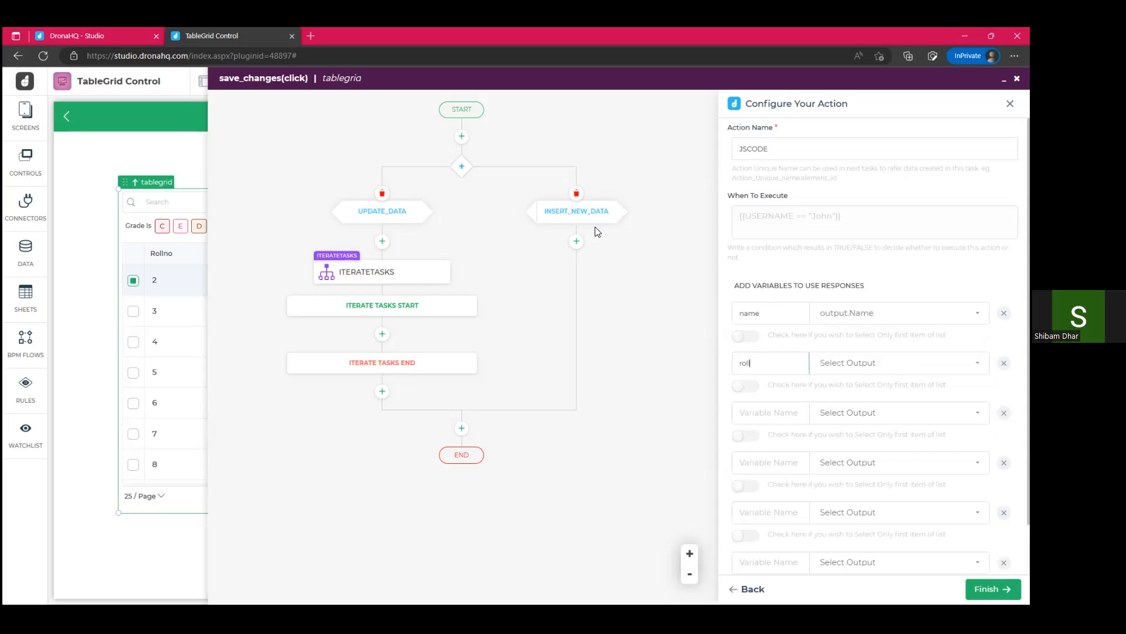
{"action": "type", "text": "no"}
{"action": "key", "text": "Tab"}
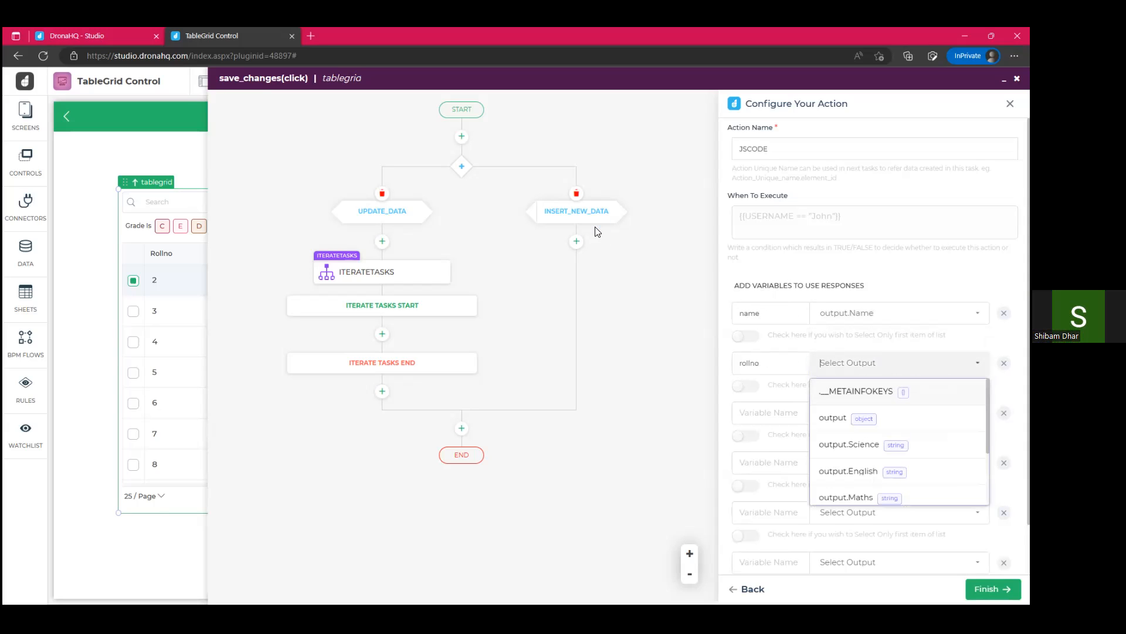
{"action": "type", "text": "output"}
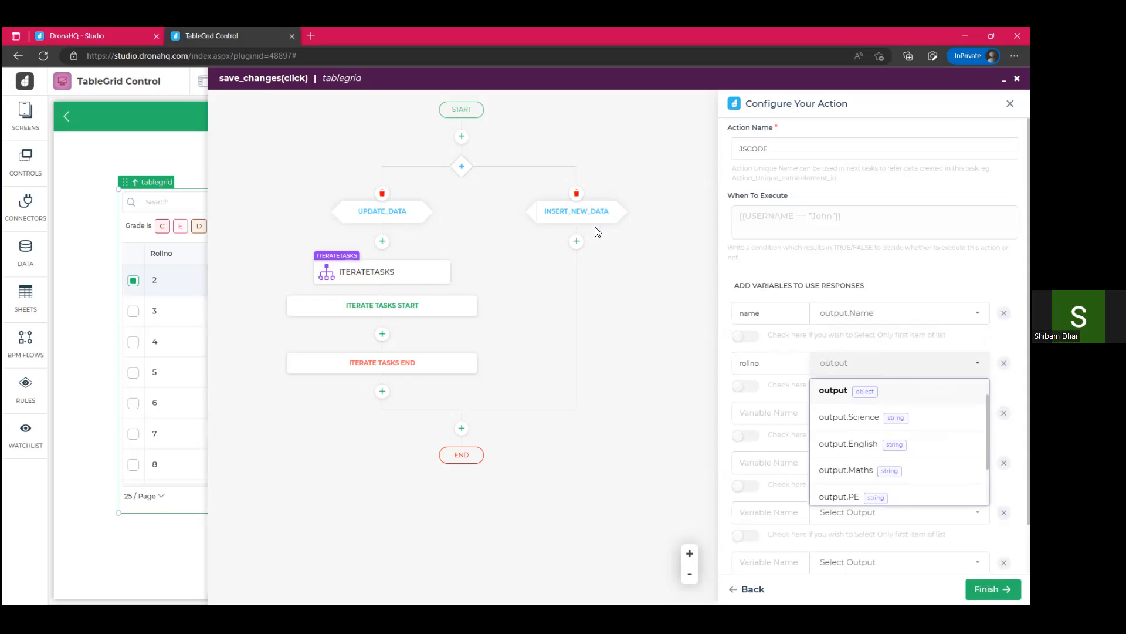
{"action": "key", "text": "Up"}
{"action": "key", "text": "Return"}
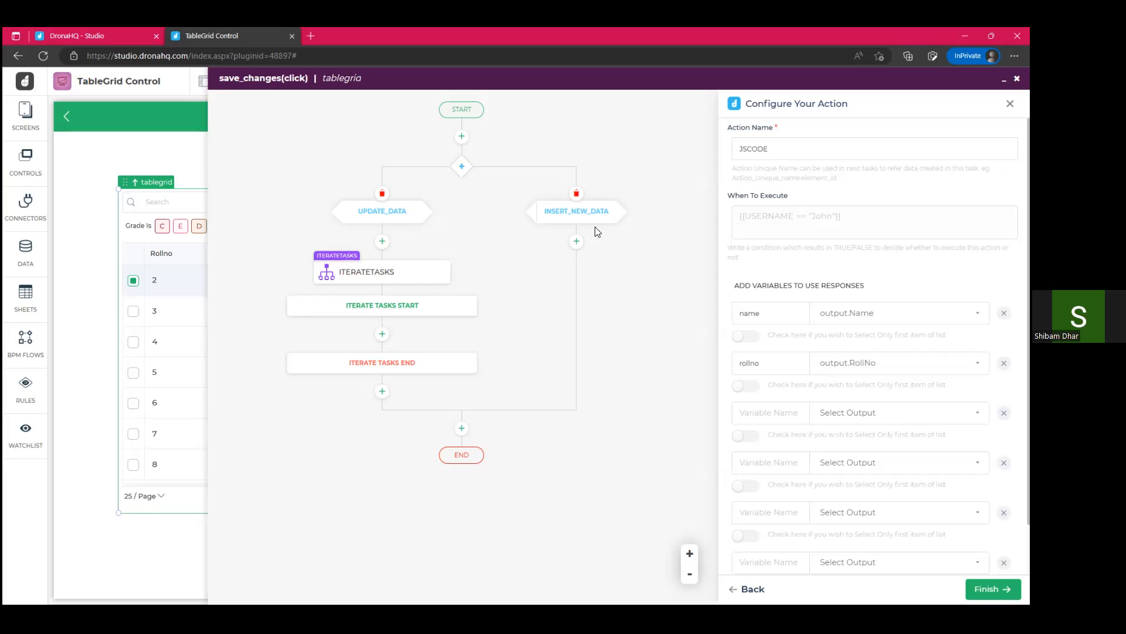
Step: Name the third response variable science and map it to output.Science
{"action": "key", "text": "Tab"}
{"action": "key", "text": "Tab"}
{"action": "type", "text": "science"}
{"action": "key", "text": "Tab"}
{"action": "key", "text": "Down"}
{"action": "key", "text": "Down"}
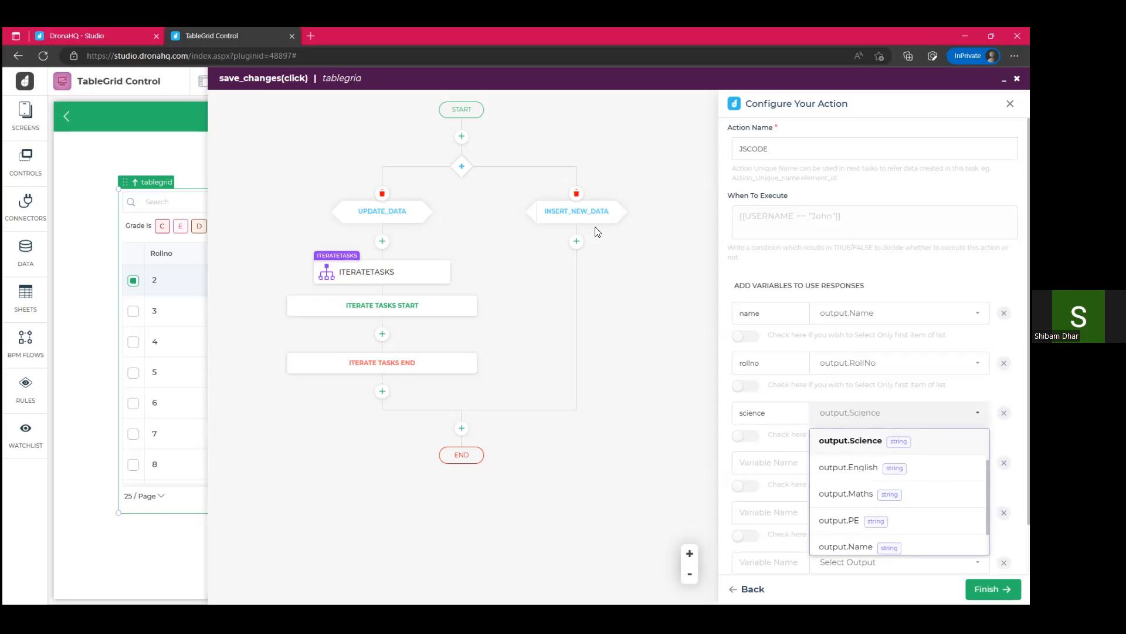
{"action": "key", "text": "Tab"}
Step: Name the fourth response variable english and map it to output.English
{"action": "key", "text": "Tab"}
{"action": "type", "text": "englisg"}
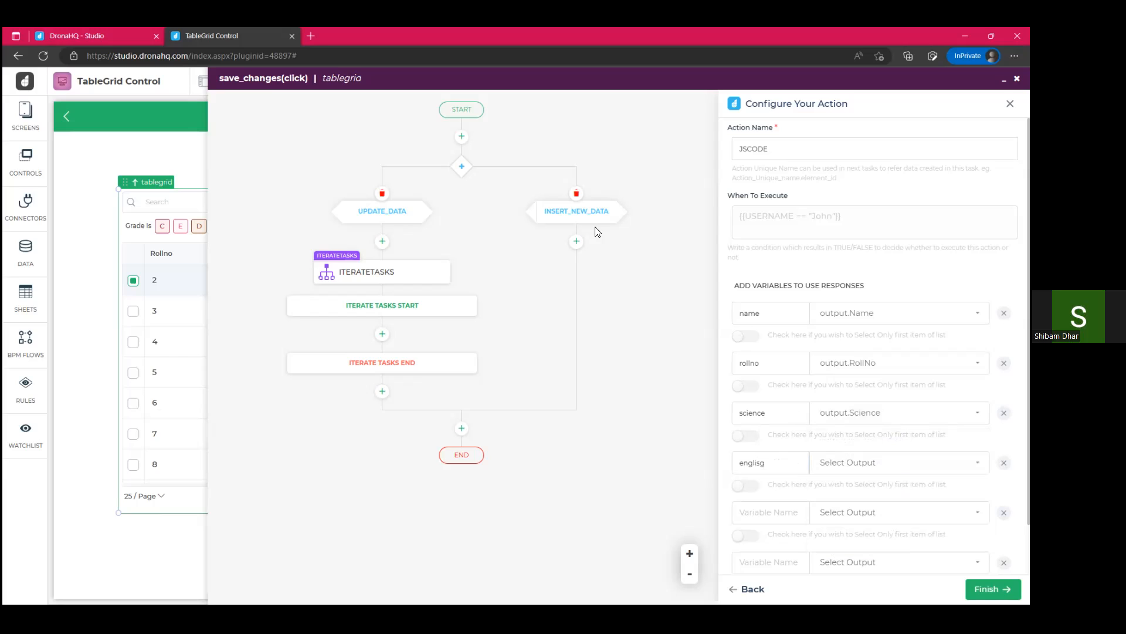
{"action": "key", "text": "BackSpace"}
{"action": "type", "text": "h"}
{"action": "key", "text": "Tab"}
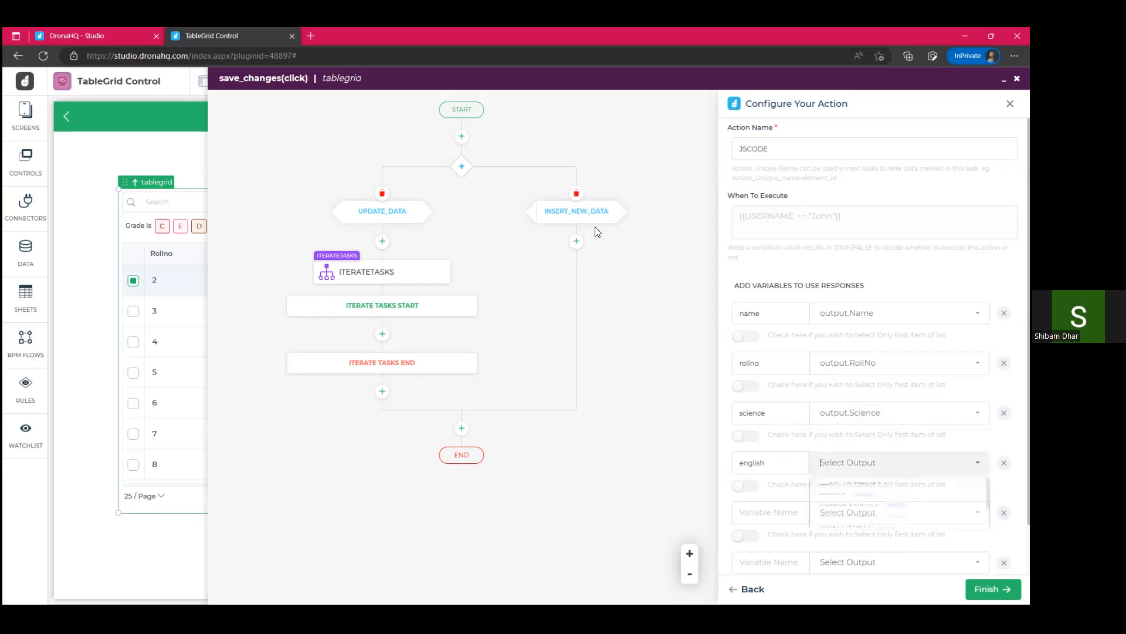
{"action": "key", "text": "Down"}
{"action": "key", "text": "Return"}
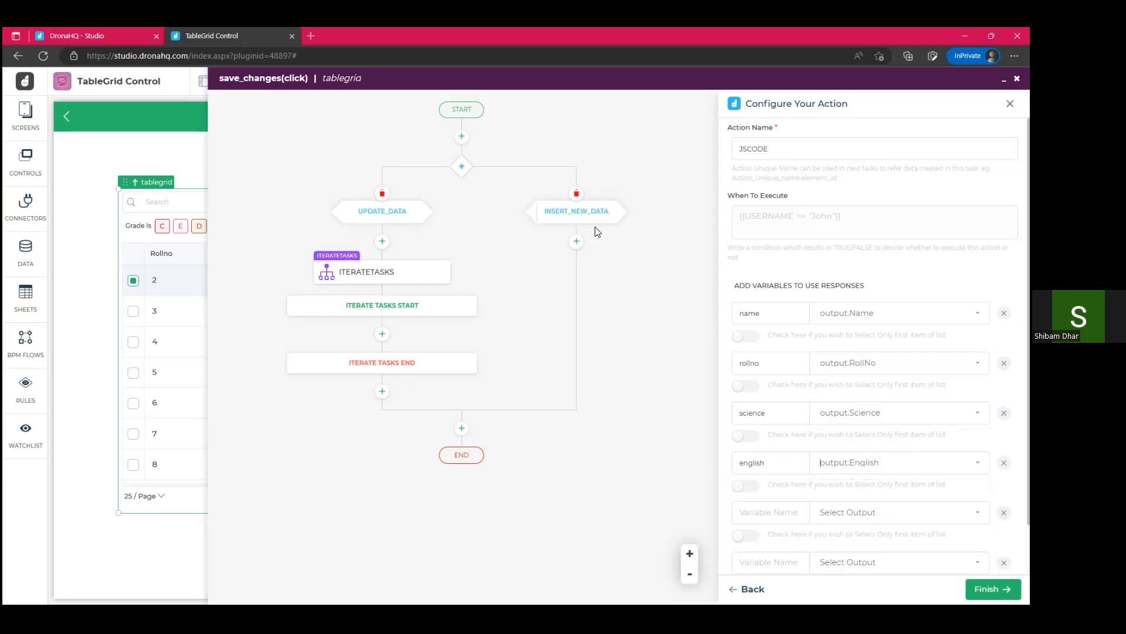
Step: Name the fifth response variable maths and map it to output.Maths
{"action": "type", "text": "mat"}
{"action": "key", "text": "Tab"}
{"action": "key", "text": "Down"}
{"action": "key", "text": "Down"}
{"action": "key", "text": "Down"}
{"action": "key", "text": "Down"}
{"action": "key", "text": "Down"}
{"action": "key", "text": "Down"}
{"action": "key", "text": "Return"}
{"action": "key", "text": "Tab"}
Step: Map the sixth response variable, pe, to output.PE and finish the JSCODE action inside the loop
{"action": "key", "text": "Tab"}
{"action": "type", "text": "pe"}
{"action": "key", "text": "Tab"}
{"action": "key", "text": "Down"}
{"action": "key", "text": "Down"}
{"action": "key", "text": "Down"}
{"action": "key", "text": "Down"}
{"action": "key", "text": "Down"}
{"action": "key", "text": "Down"}
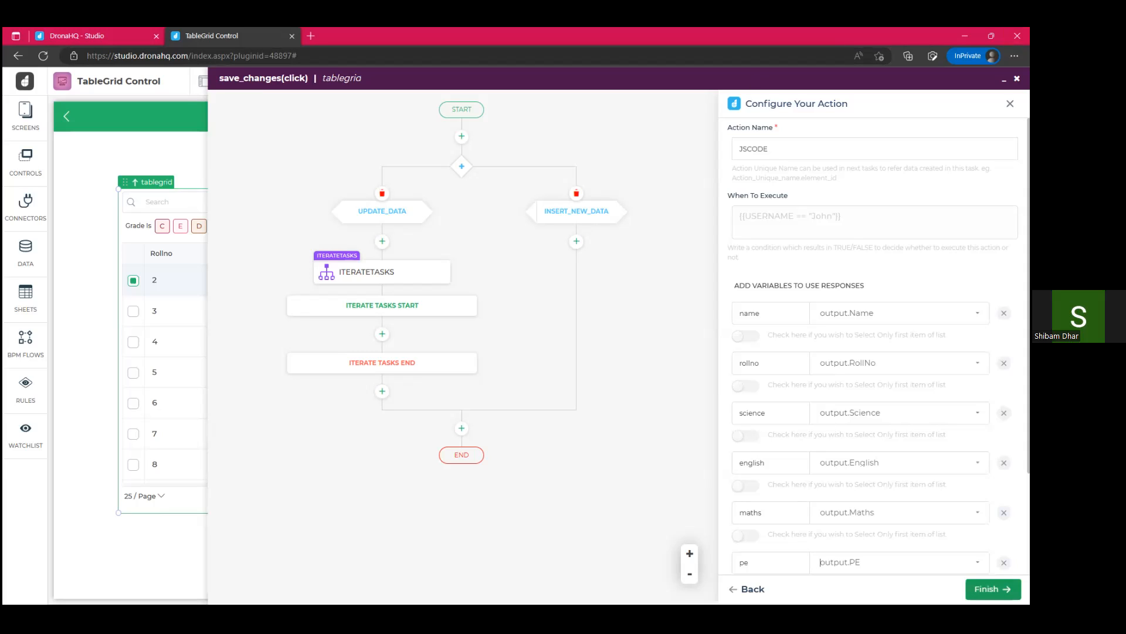
{"action": "left_click", "coordinate": [993, 589]}
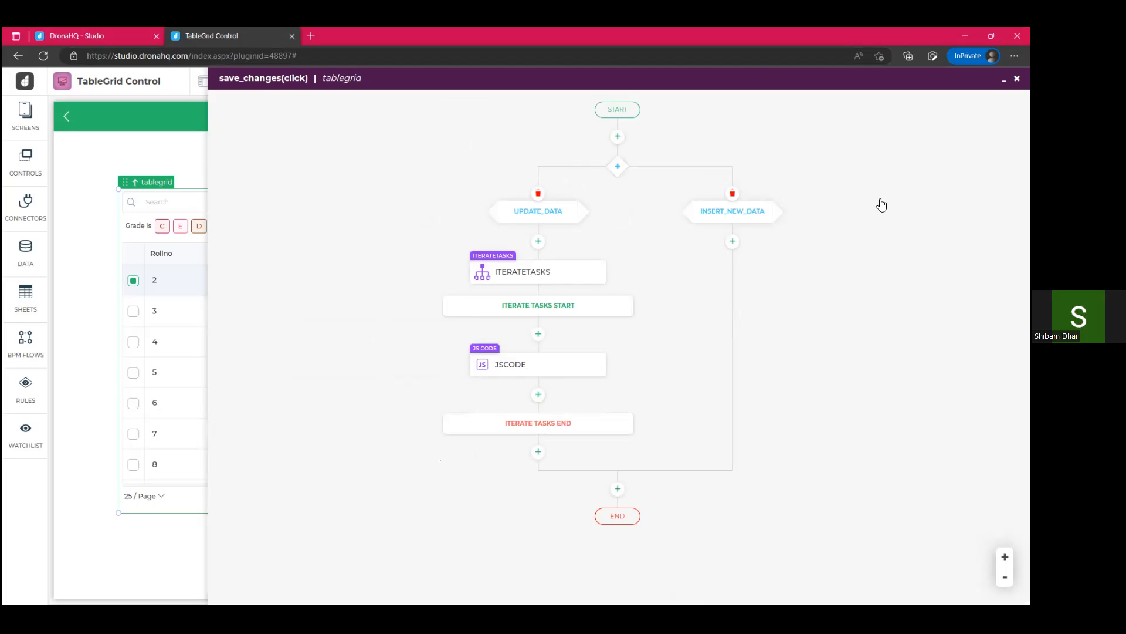
Step: Start adding a SDBitioMarksheet connector action with the updateData query to the save_changes flow
{"action": "left_click", "coordinate": [939, 164]}
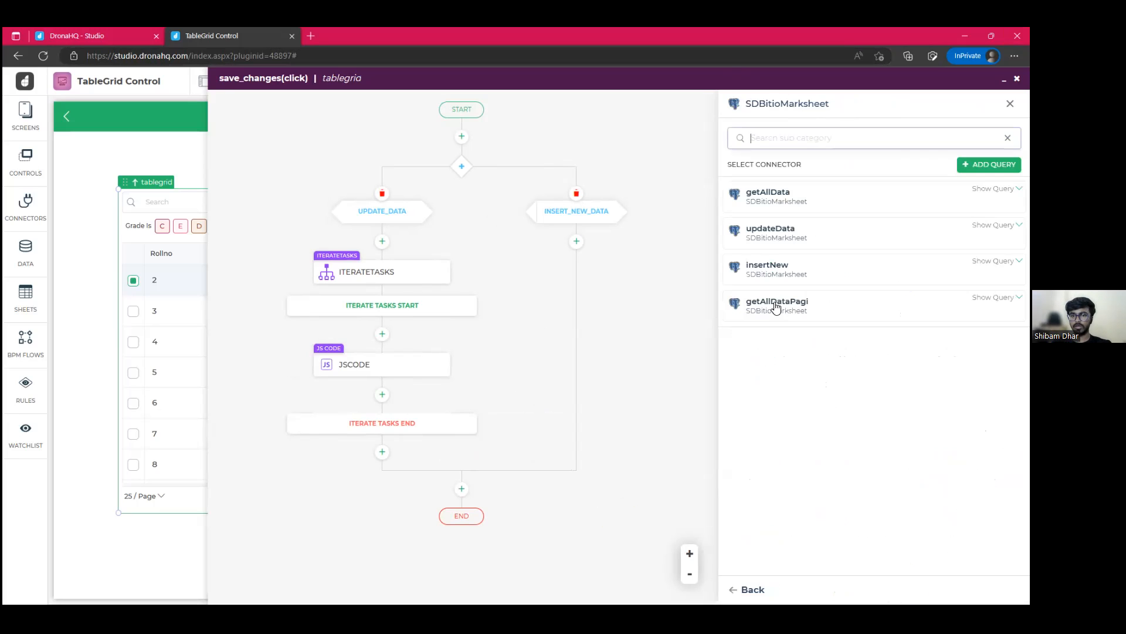
{"action": "left_click", "coordinate": [774, 242]}
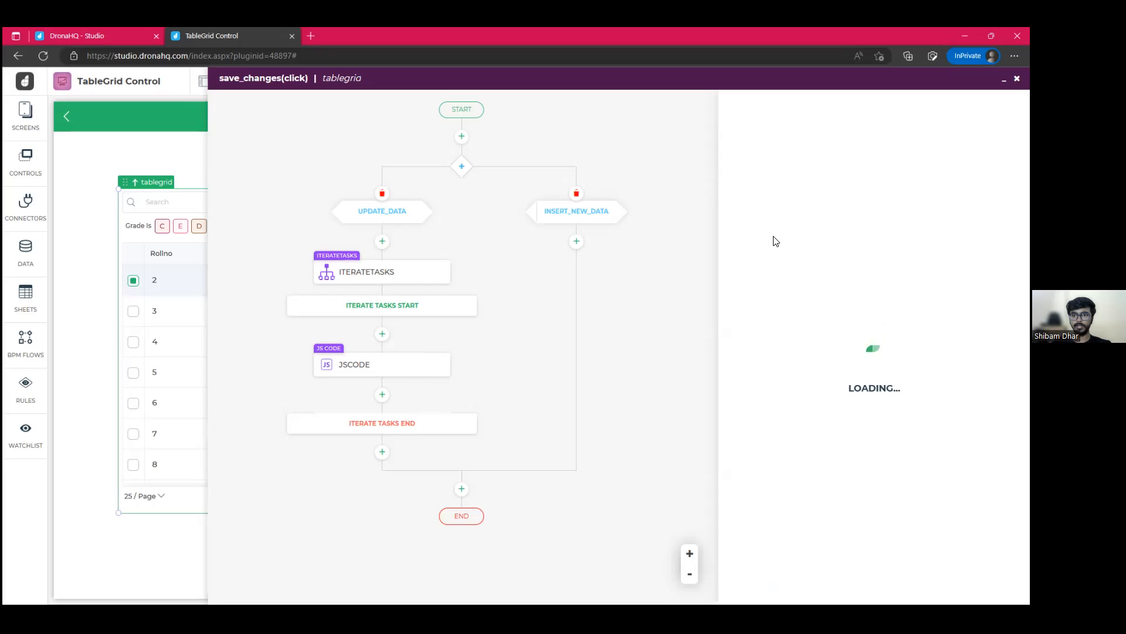
{"action": "left_click", "coordinate": [987, 589]}
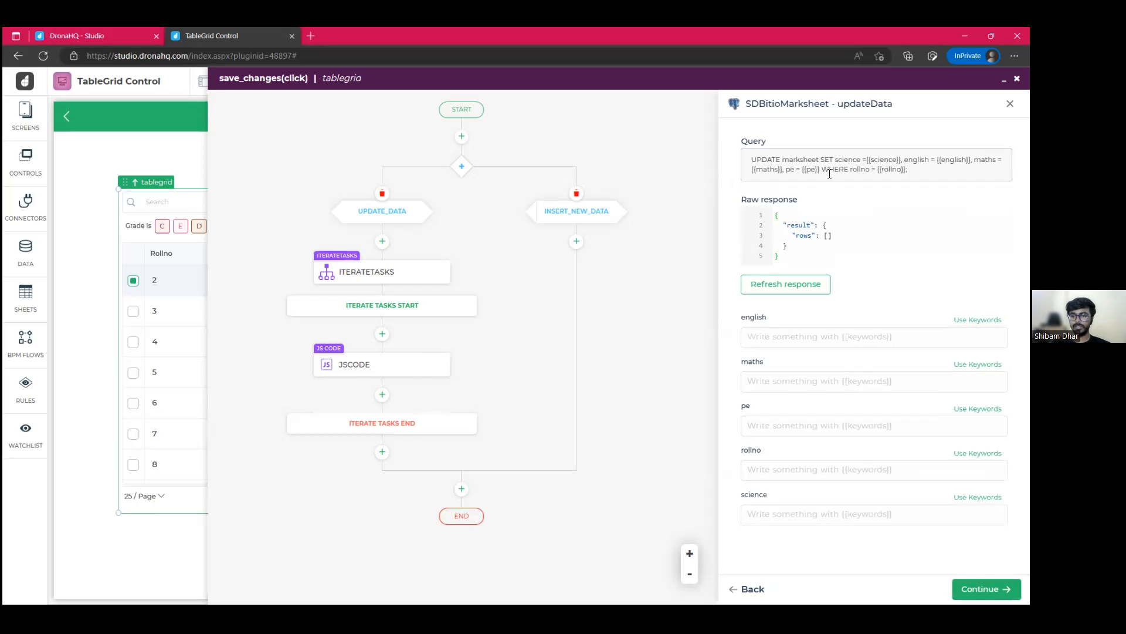
Step: Examine the updateData query's UPDATE marksheet statement and its placeholders, also opening the query from the DronaHQ Connectors list
{"action": "left_click_drag", "start_coordinate": [752, 159], "coordinate": [913, 212]}
{"action": "left_click", "coordinate": [913, 211]}
{"action": "scroll", "coordinate": [835, 176], "scroll_direction": "up", "scroll_amount": 1}
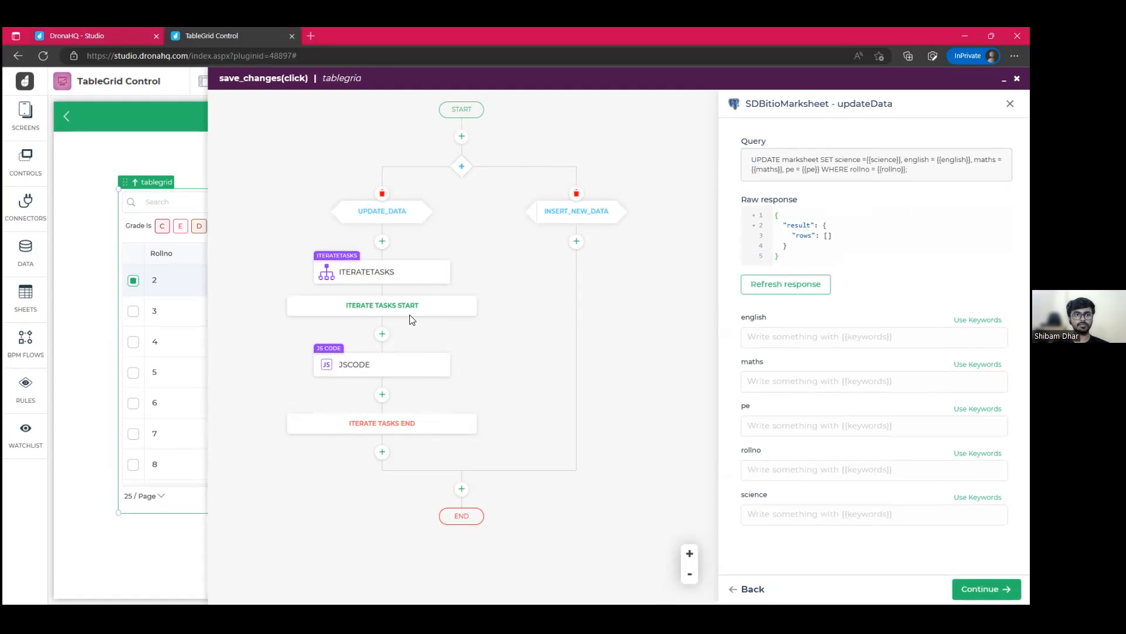
{"action": "key", "text": "ctrl+Tab"}
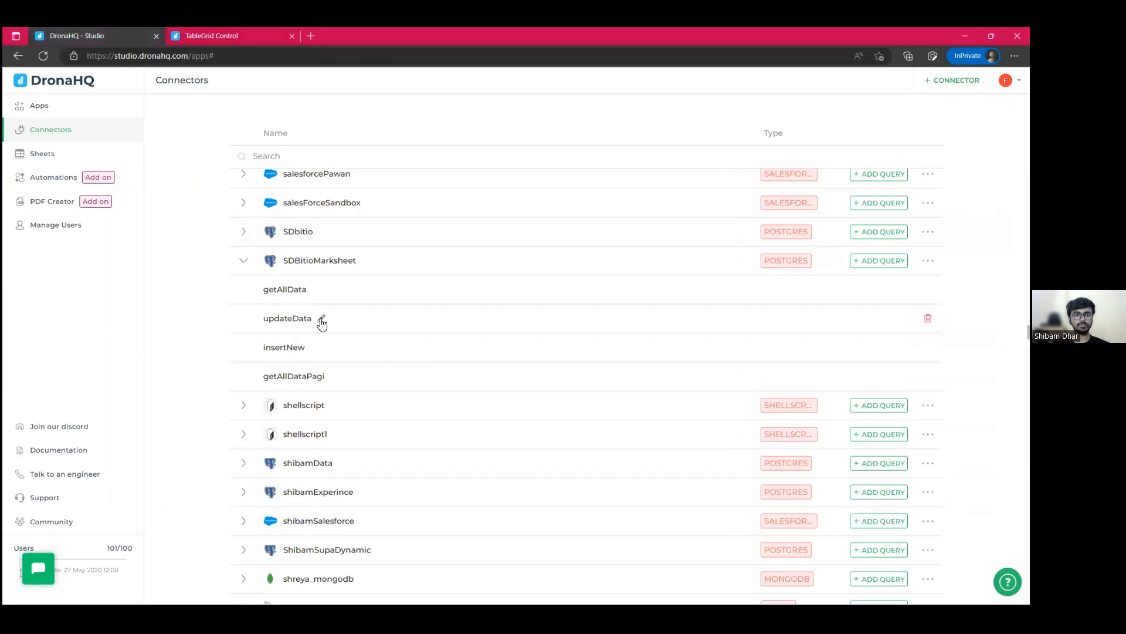
{"action": "left_click", "coordinate": [322, 319]}
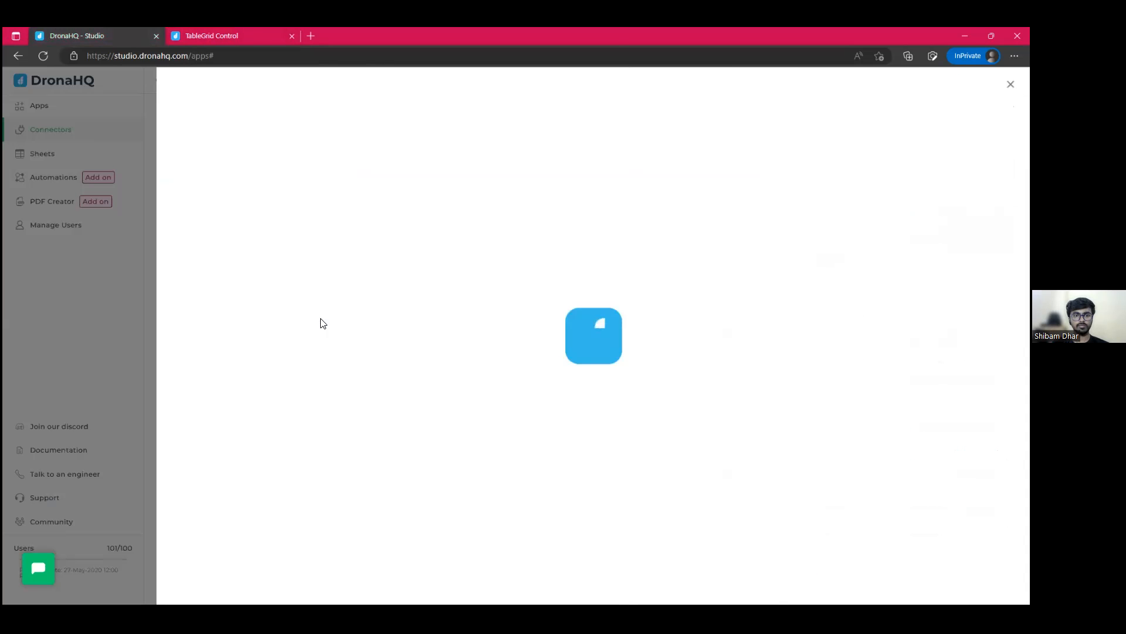
{"action": "left_click", "coordinate": [253, 32]}
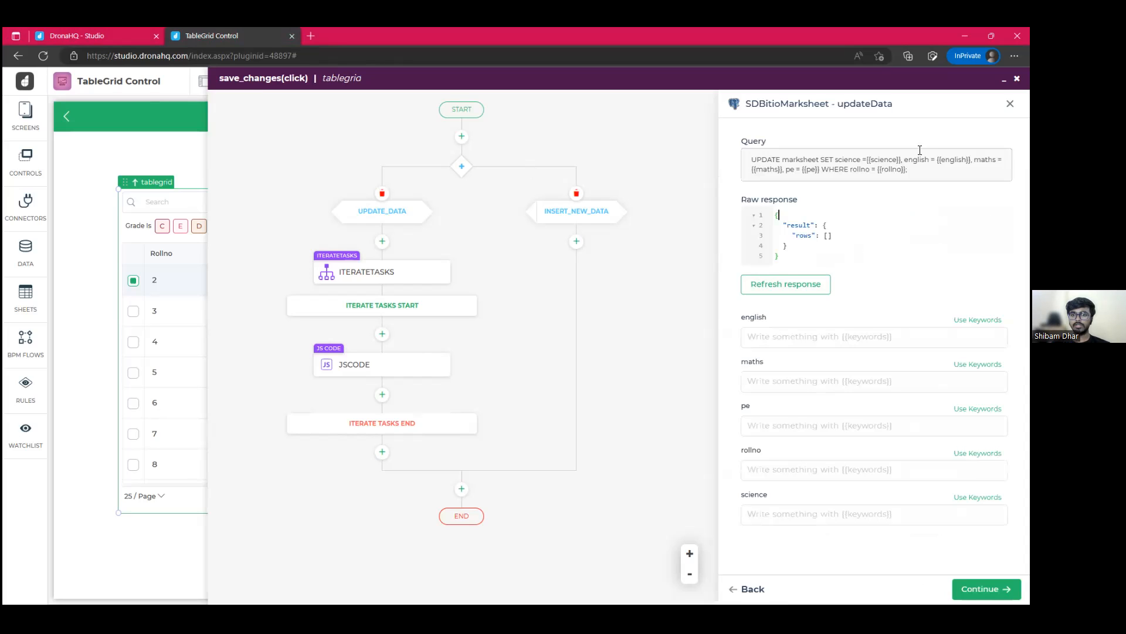
{"action": "double_click", "coordinate": [895, 159]}
{"action": "left_click_drag", "start_coordinate": [925, 160], "coordinate": [930, 159]}
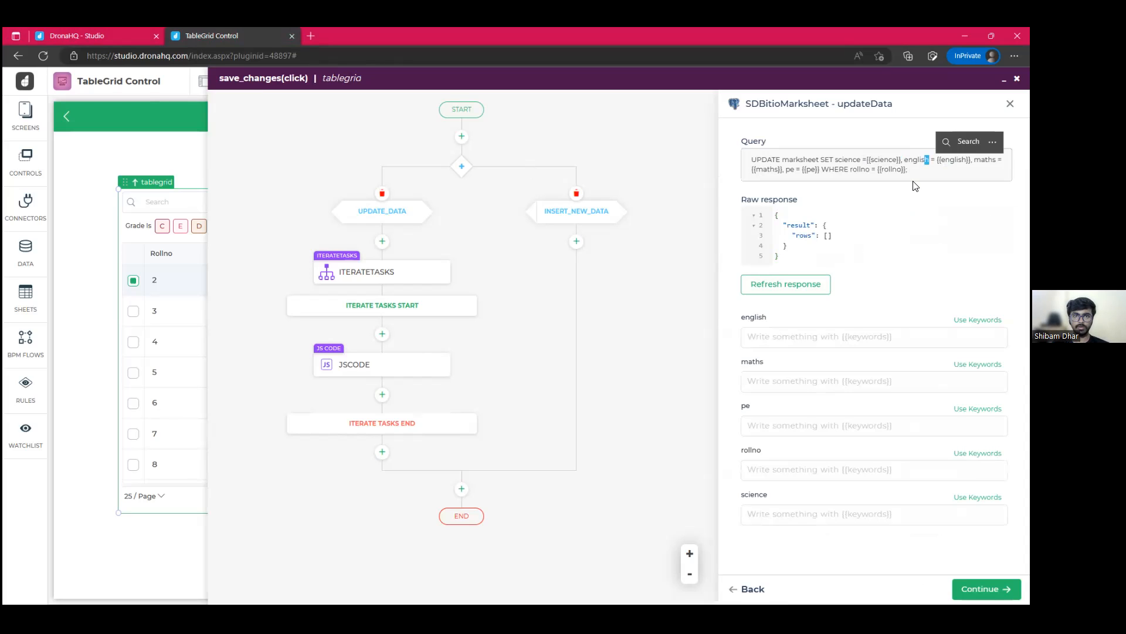
{"action": "mouse_move", "coordinate": [881, 247]}
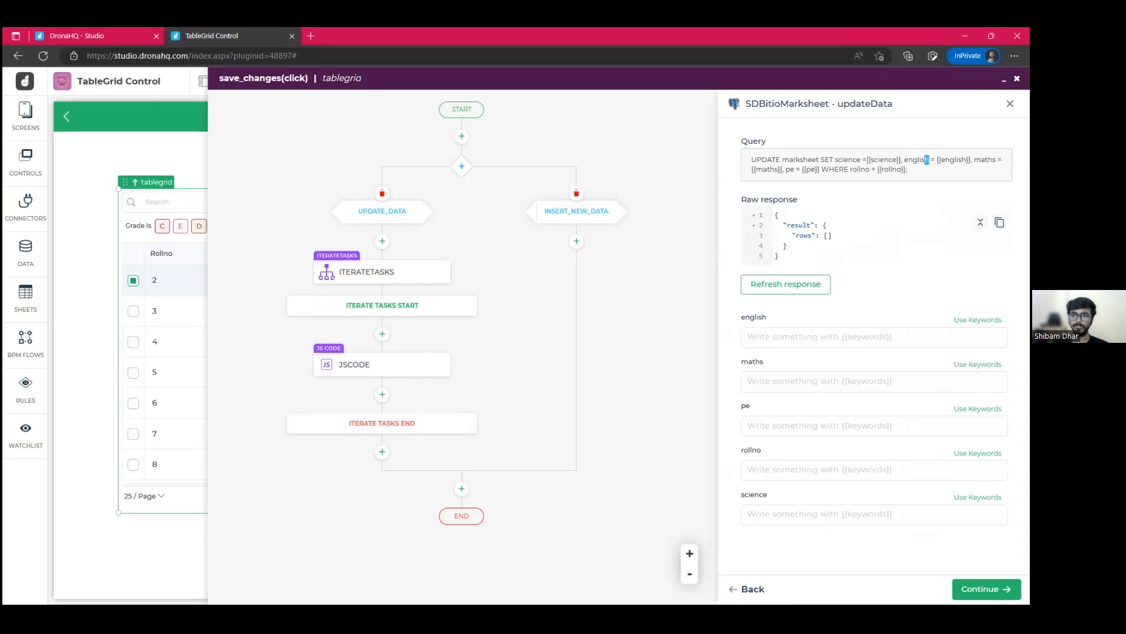
Step: Map the updateData query's english parameter to the {{JSCODE.english}} keyword
{"action": "left_click", "coordinate": [795, 346]}
{"action": "left_click", "coordinate": [978, 320]}
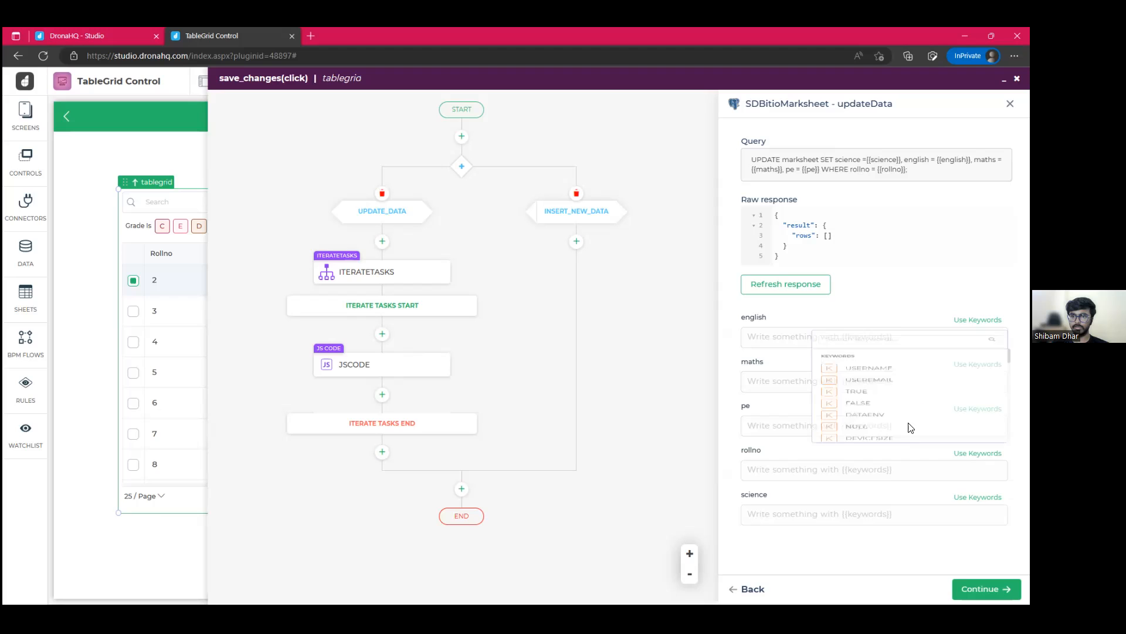
{"action": "scroll", "coordinate": [906, 437], "scroll_direction": "down", "scroll_amount": 4}
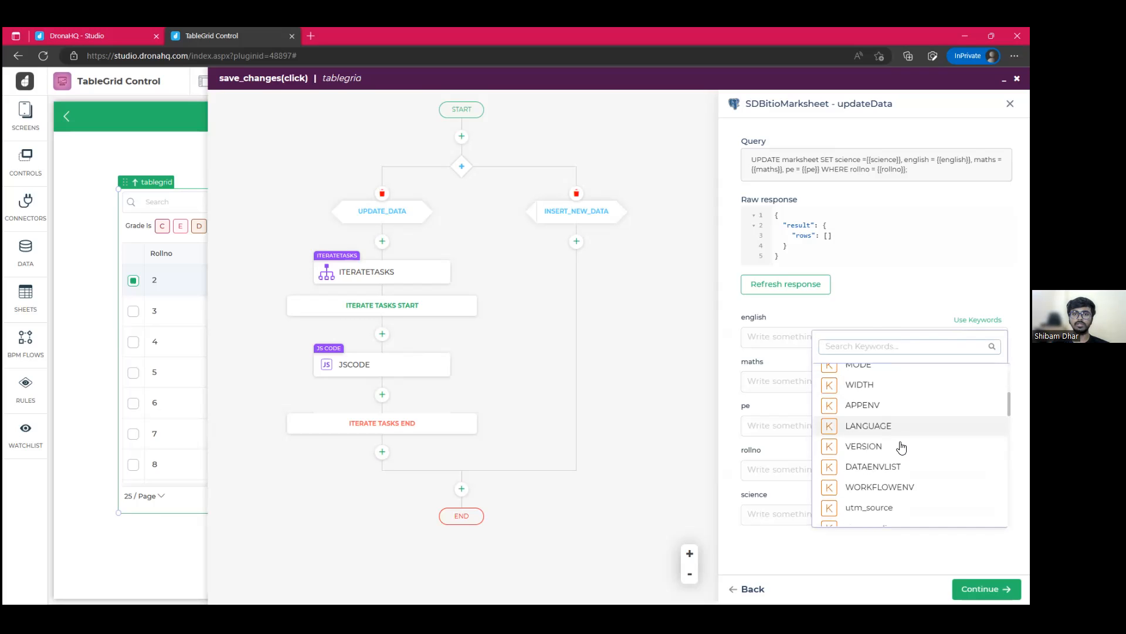
{"action": "scroll", "coordinate": [898, 455], "scroll_direction": "down", "scroll_amount": 5}
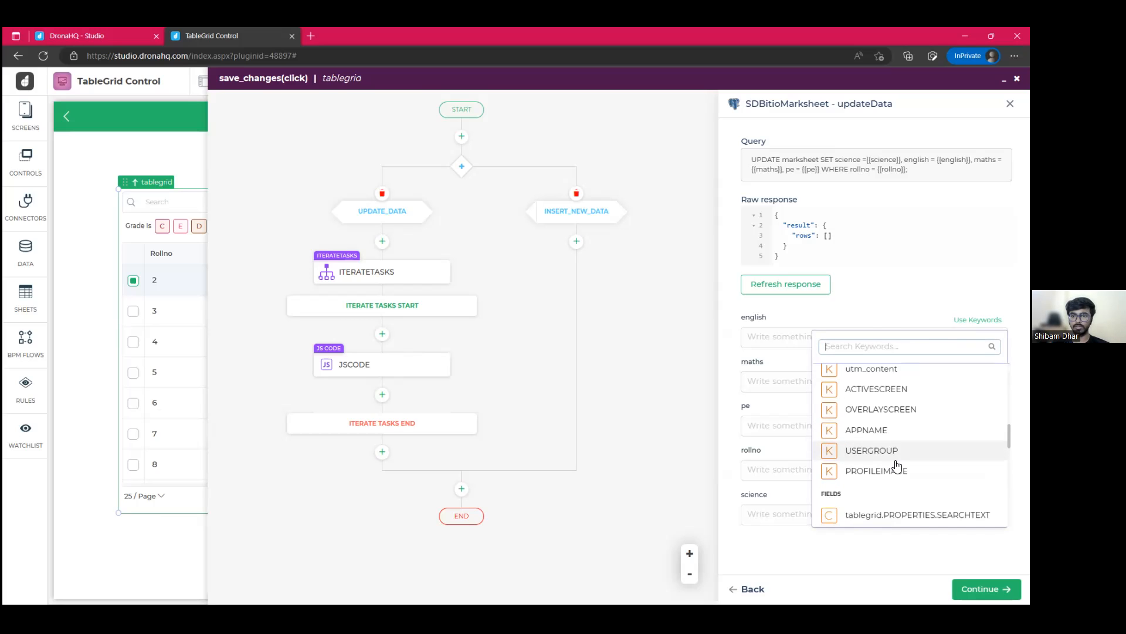
{"action": "scroll", "coordinate": [877, 425], "scroll_direction": "down", "scroll_amount": 8}
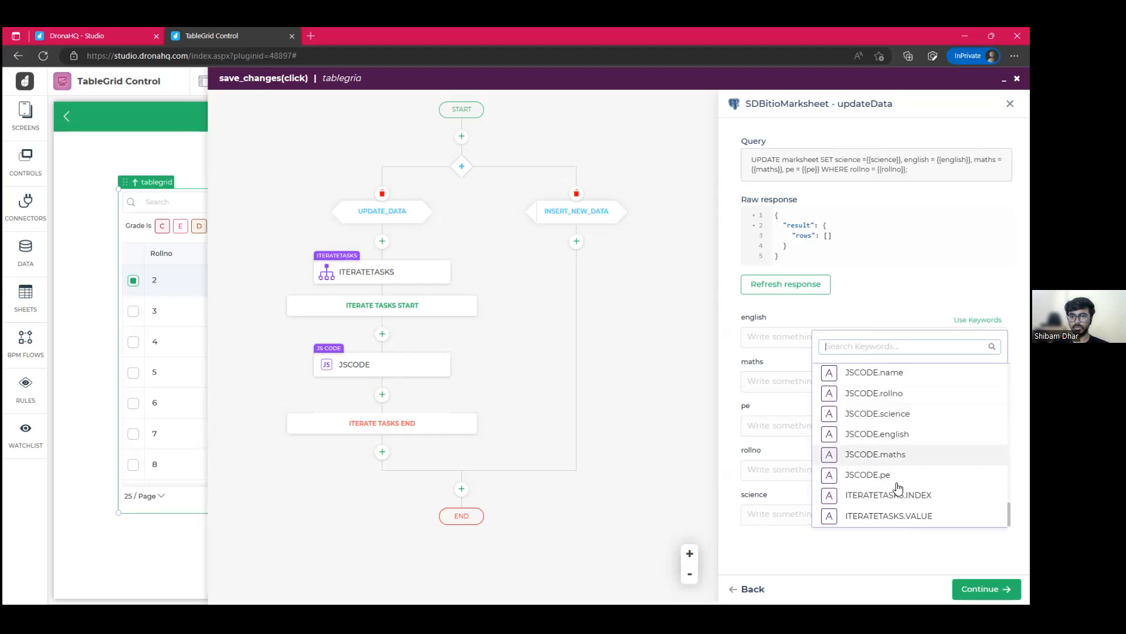
{"action": "left_click", "coordinate": [912, 435]}
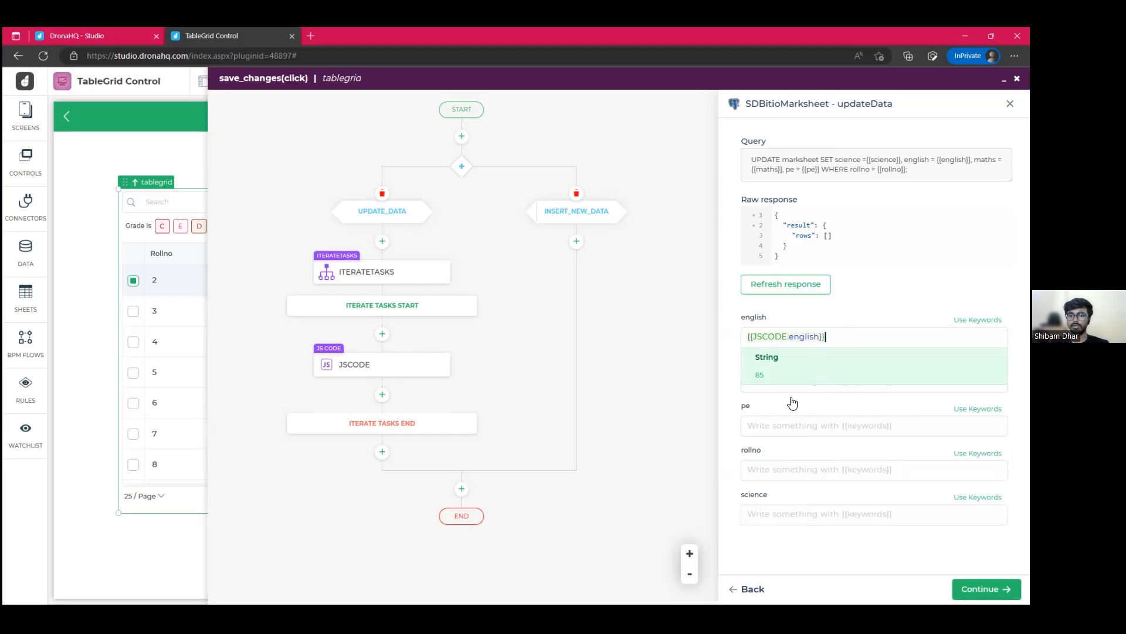
{"action": "left_click", "coordinate": [811, 356]}
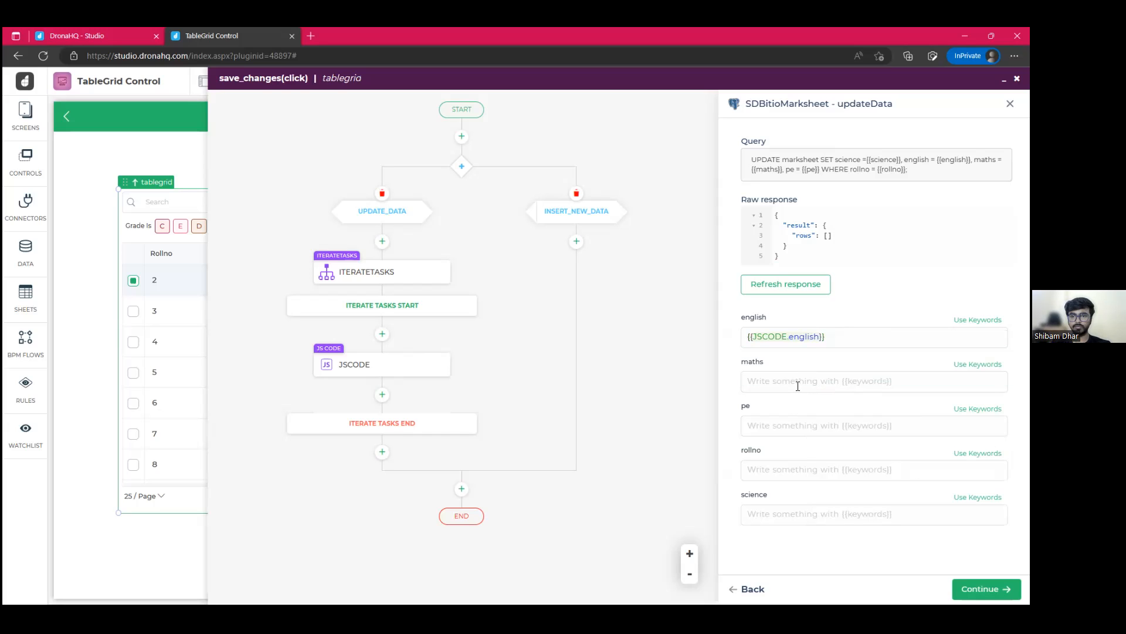
Step: Map the maths parameter to {{JSCODE.maths}} and the pe parameter to {{JSCODE.pe}}
{"action": "left_click", "coordinate": [798, 386]}
{"action": "type", "text": "{{"}
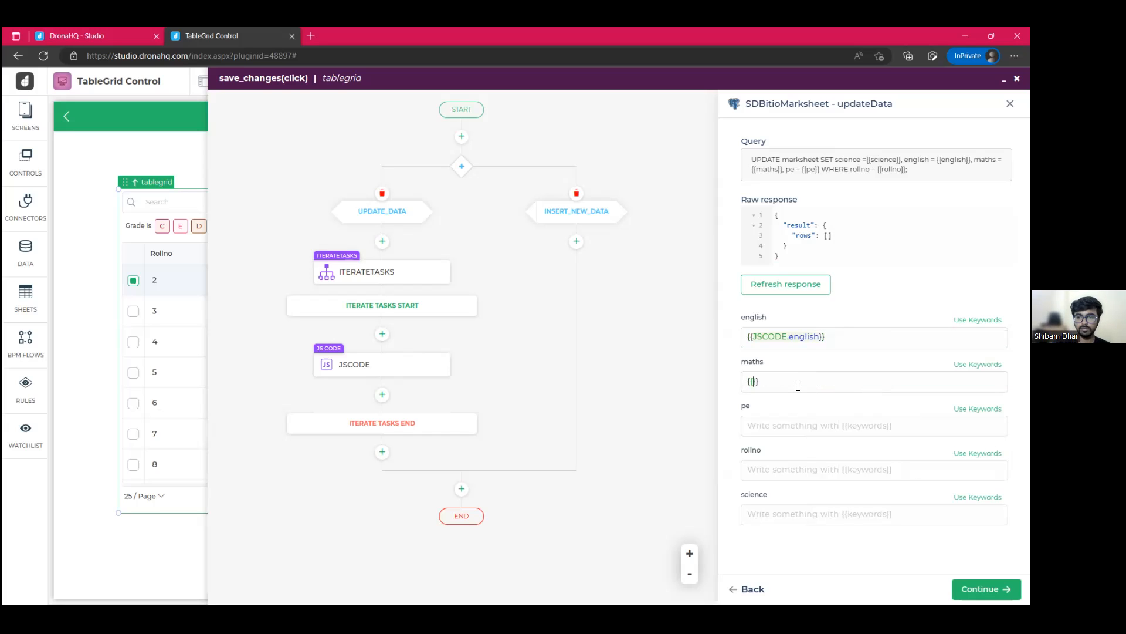
{"action": "type", "text": "JSCODE."}
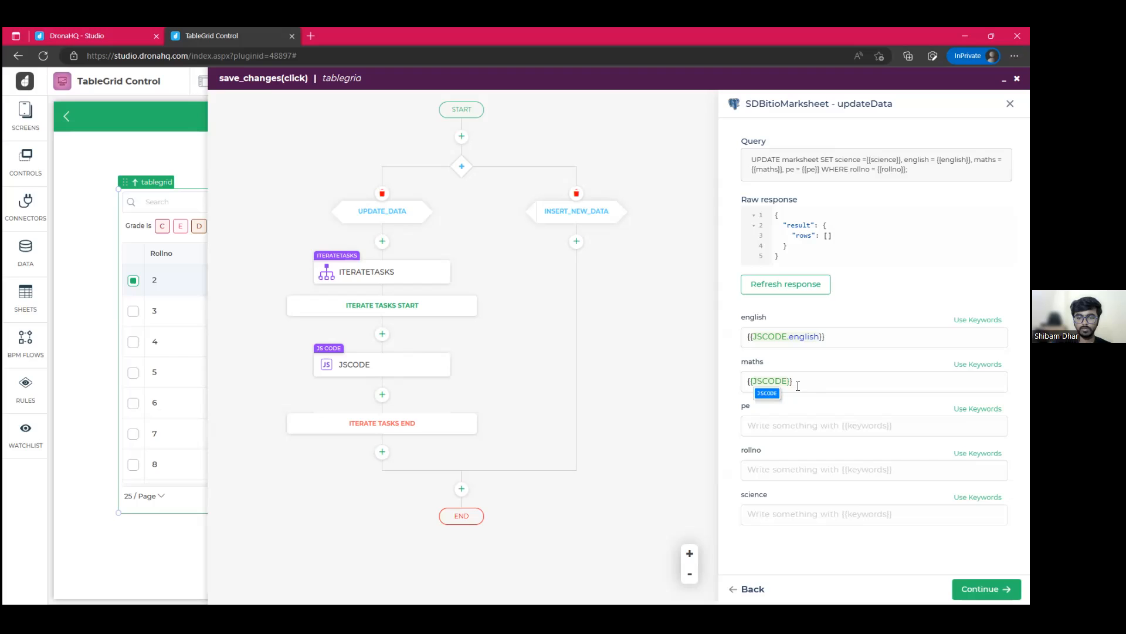
{"action": "type", "text": "maths"}
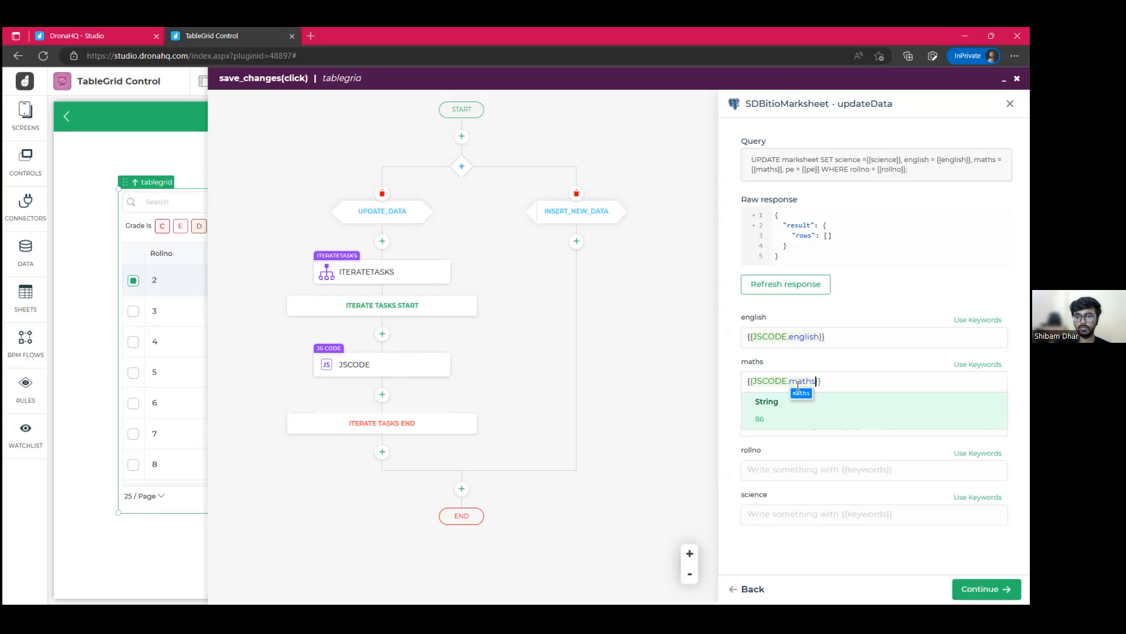
{"action": "left_click", "coordinate": [788, 432]}
{"action": "type", "text": "{{"}
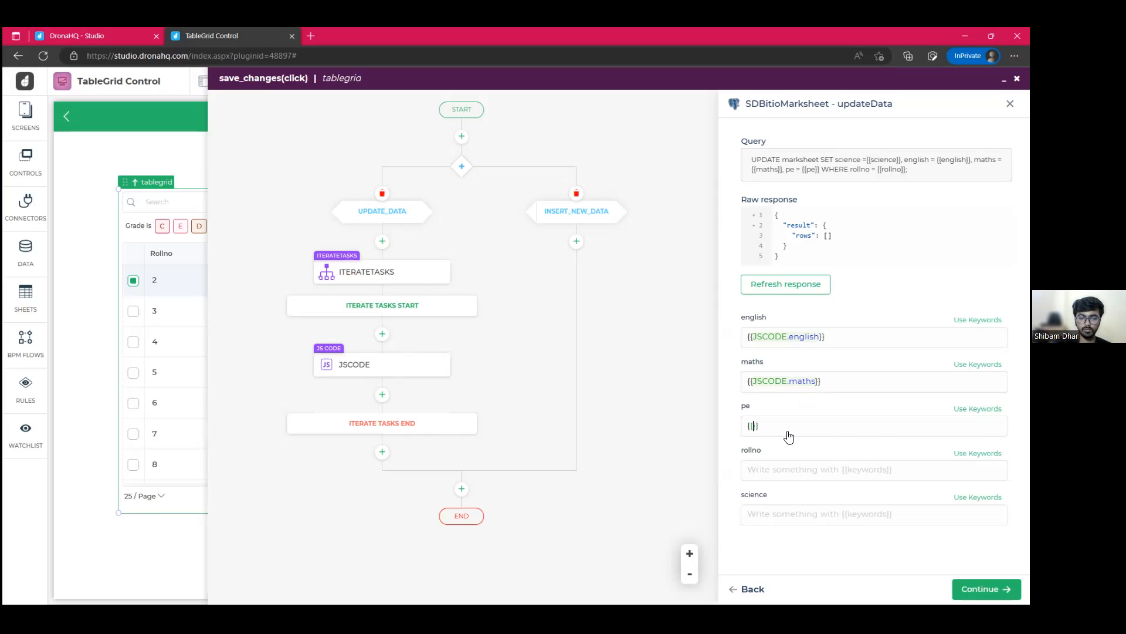
{"action": "type", "text": "JSCODE.pe"}
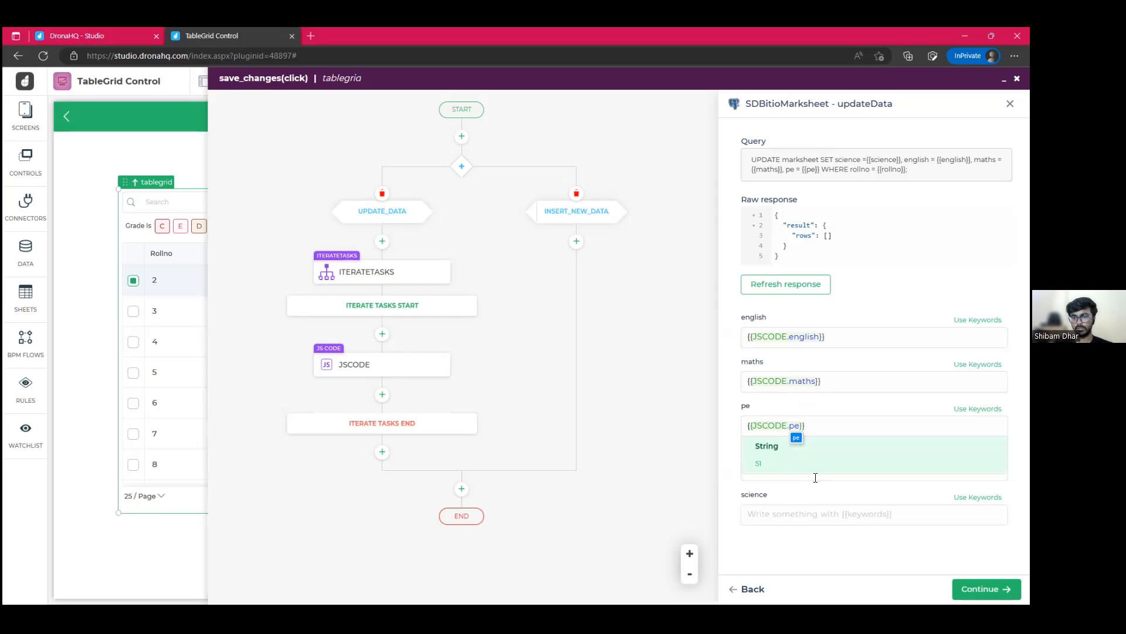
Step: Map the rollno parameter to {{JSCODE.rollno}} and the science parameter to {{JSCODE.science}}
{"action": "left_click", "coordinate": [816, 478]}
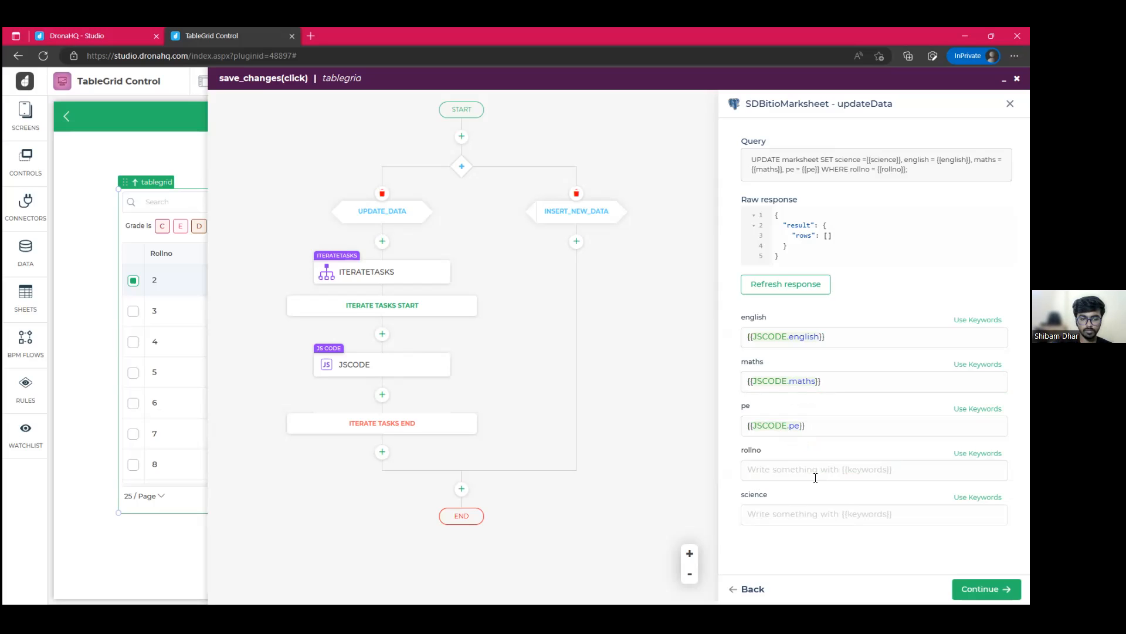
{"action": "type", "text": "{{JSCODE."}
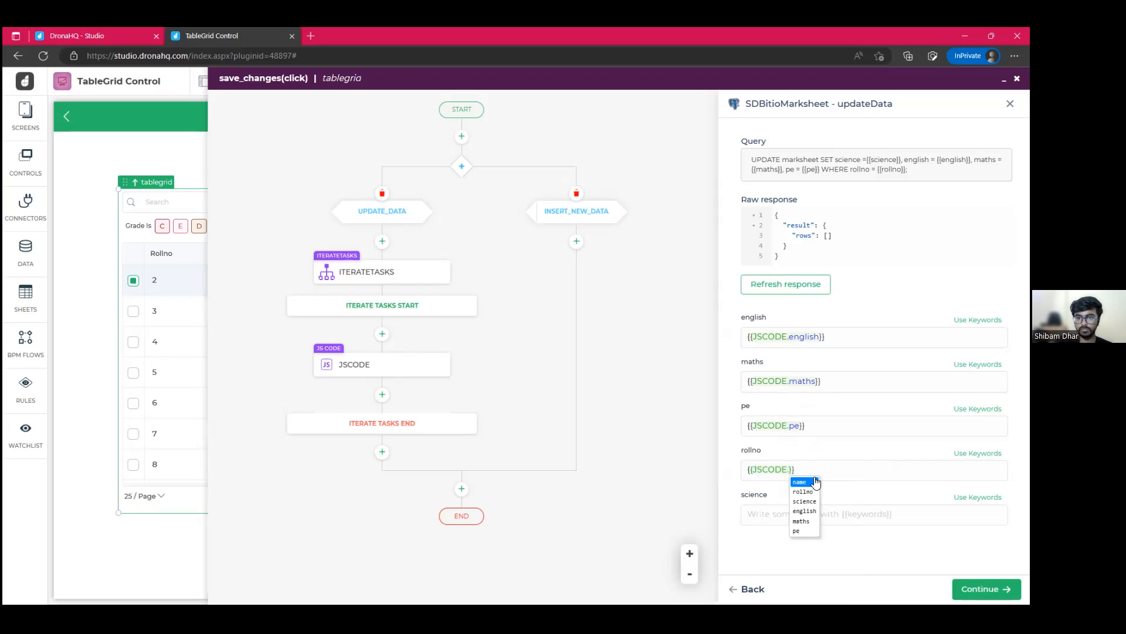
{"action": "type", "text": "rollno"}
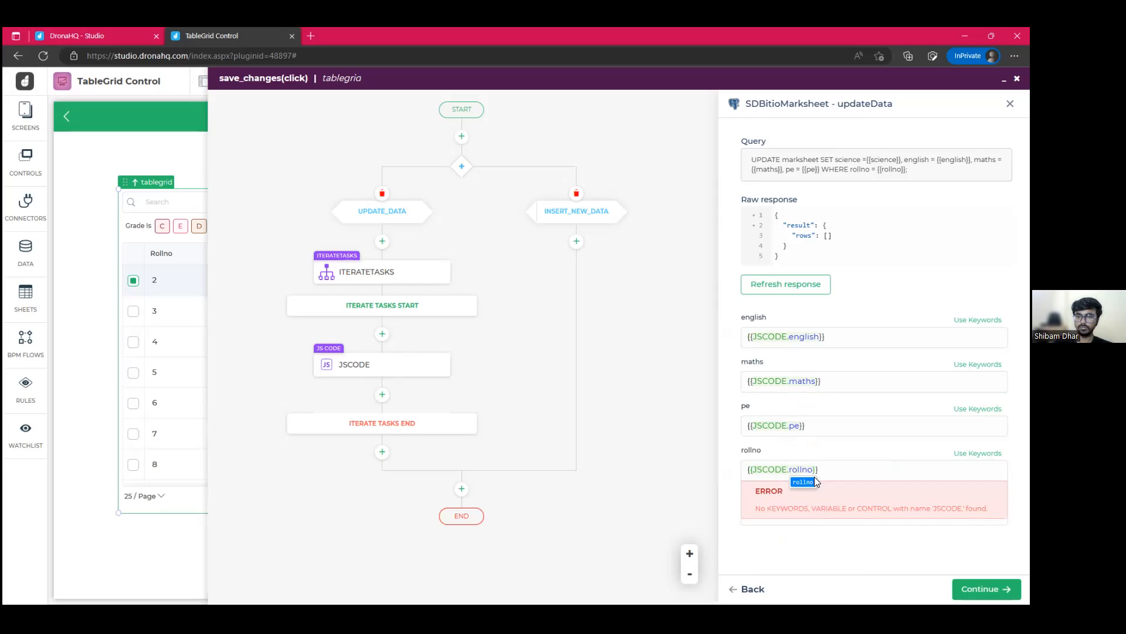
{"action": "left_click", "coordinate": [811, 543]}
{"action": "left_click", "coordinate": [797, 510]}
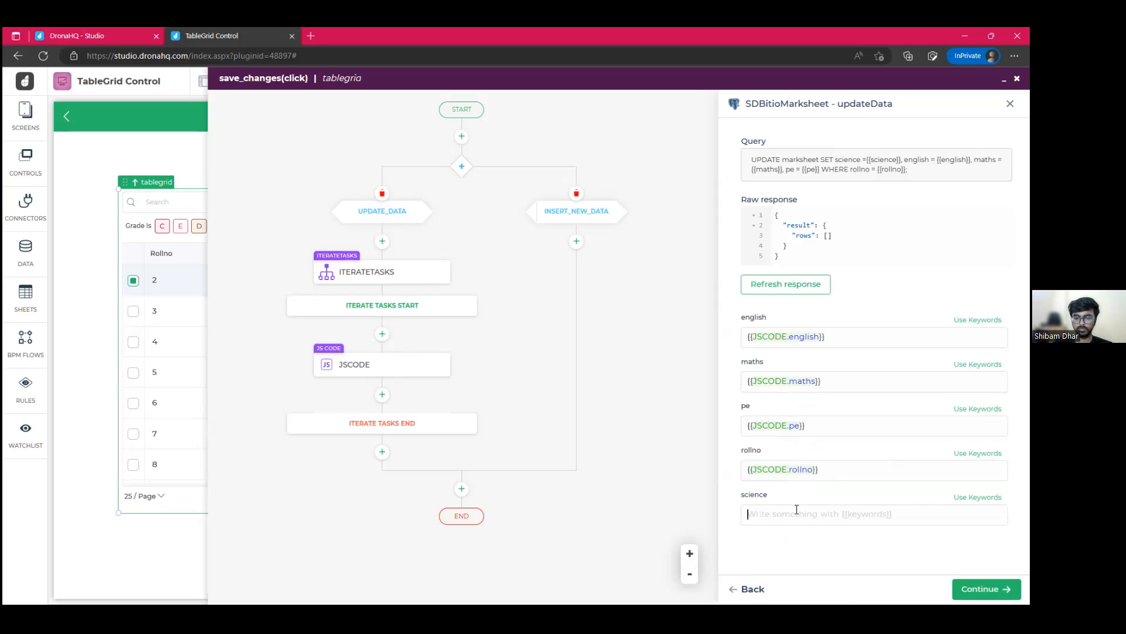
{"action": "type", "text": "{{JSCODE"}
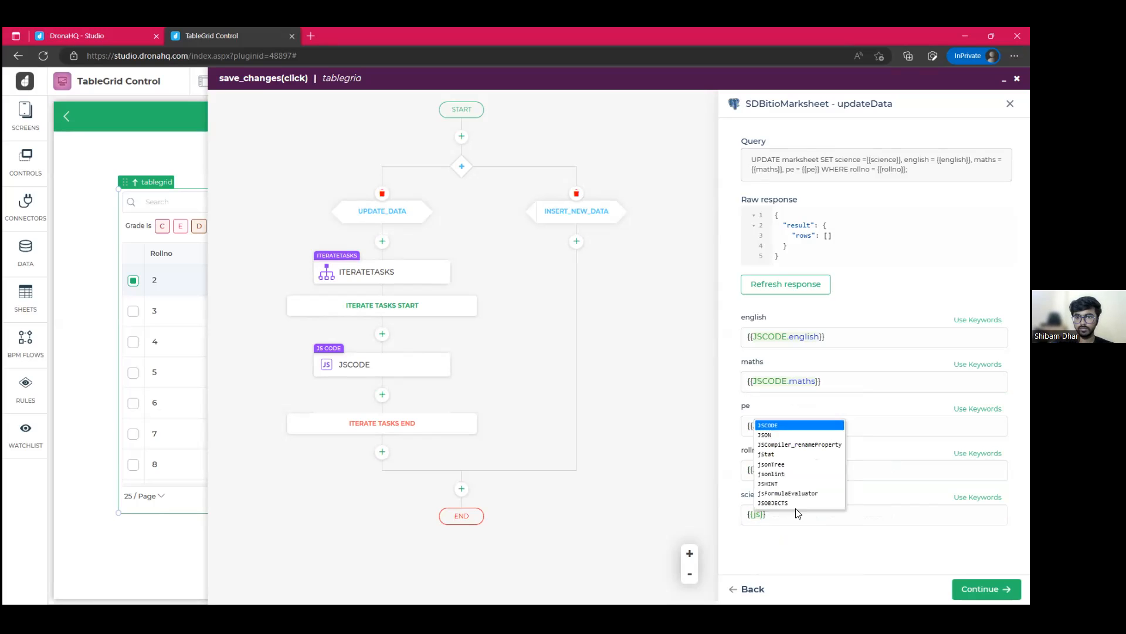
{"action": "type", "text": "."}
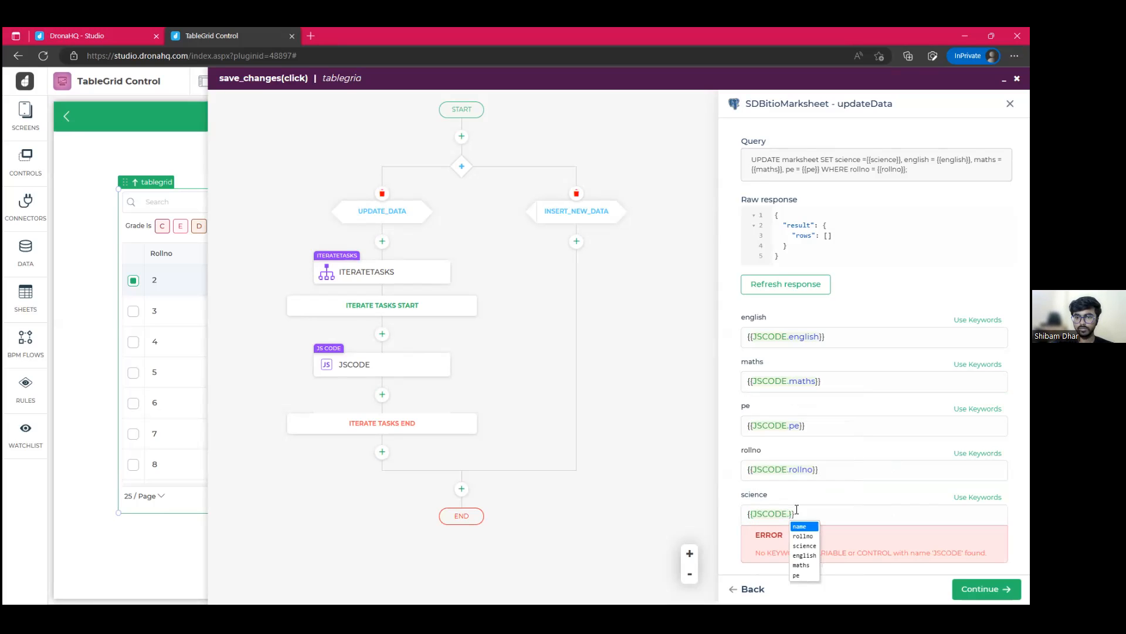
{"action": "type", "text": "science"}
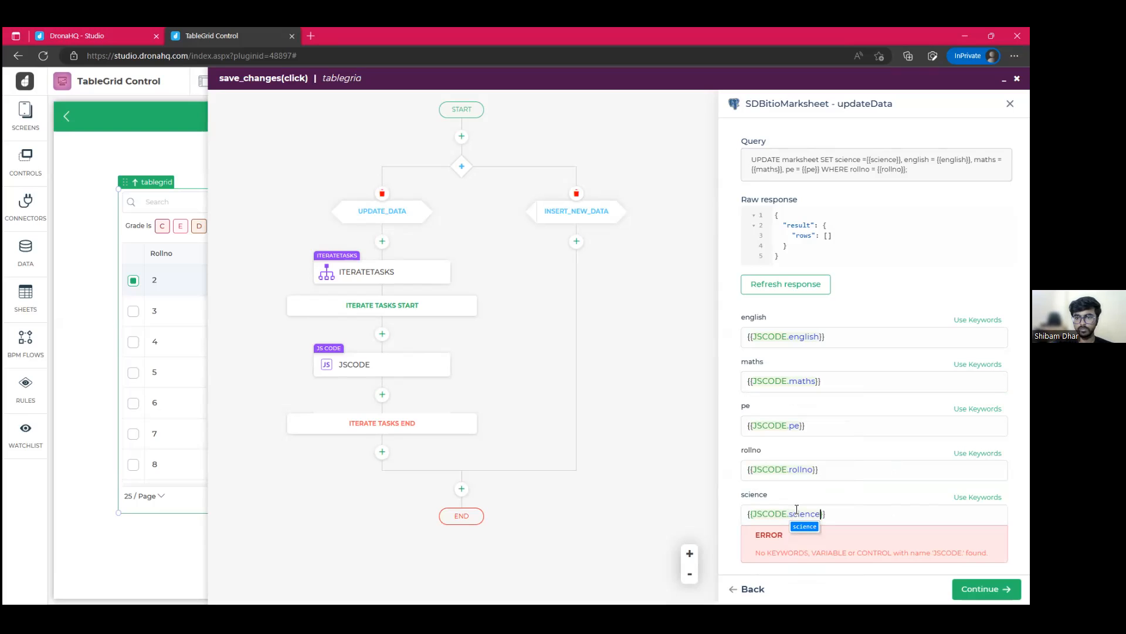
{"action": "left_click", "coordinate": [791, 574]}
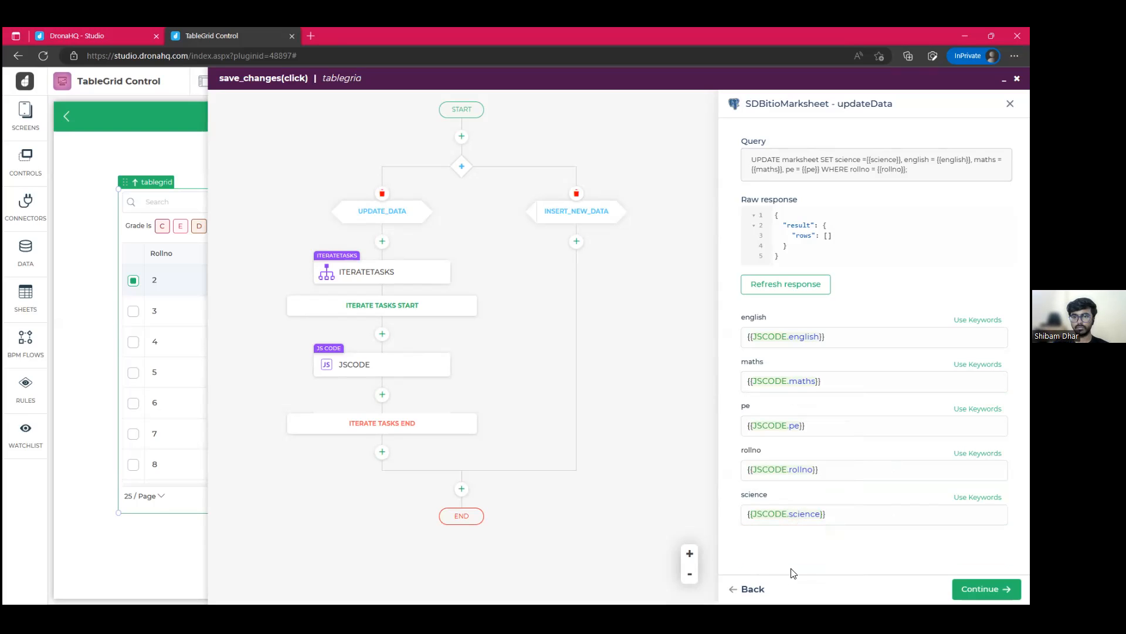
Step: Check the updateData statement in the PostgreSQL Query Builder and finish adding the updateData connector action inside the loop
{"action": "left_click", "coordinate": [123, 28]}
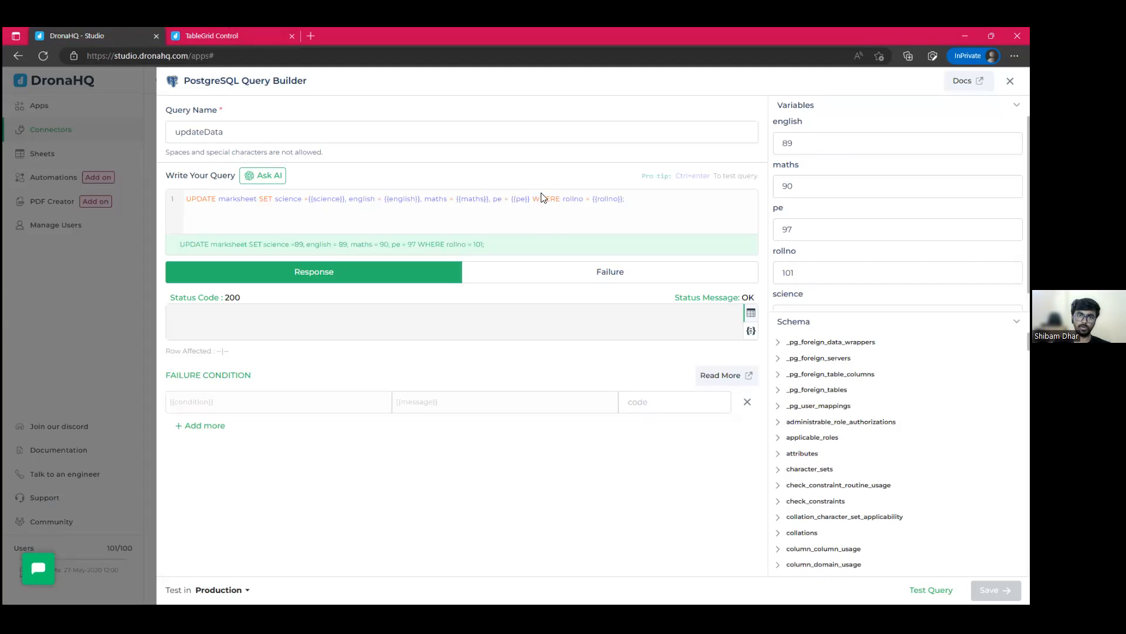
{"action": "left_click", "coordinate": [225, 29]}
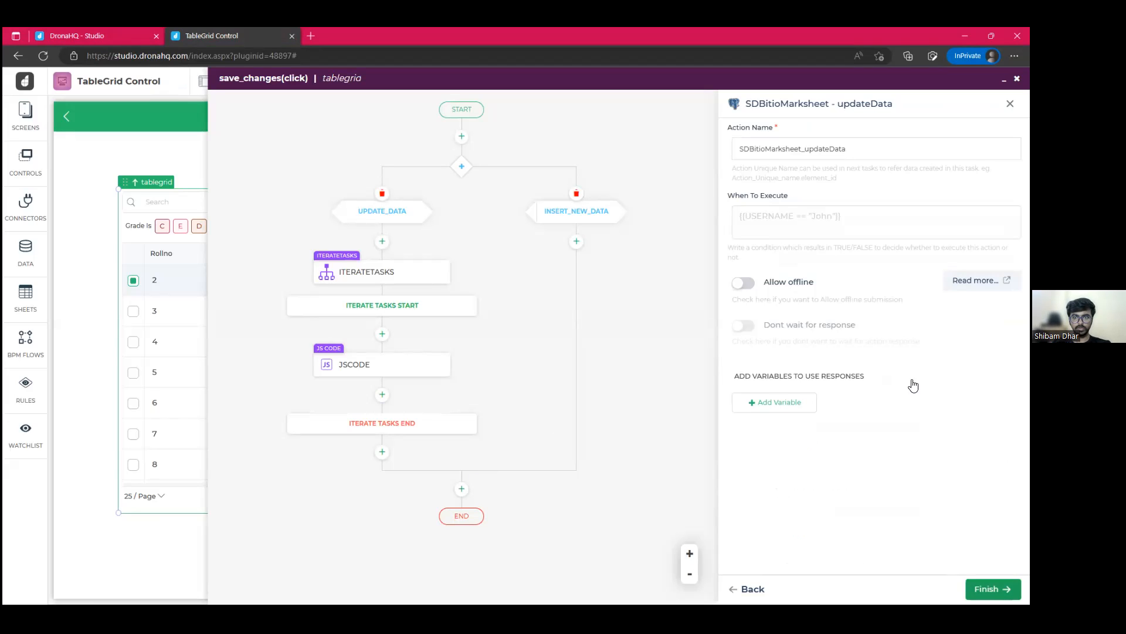
{"action": "left_click", "coordinate": [994, 588]}
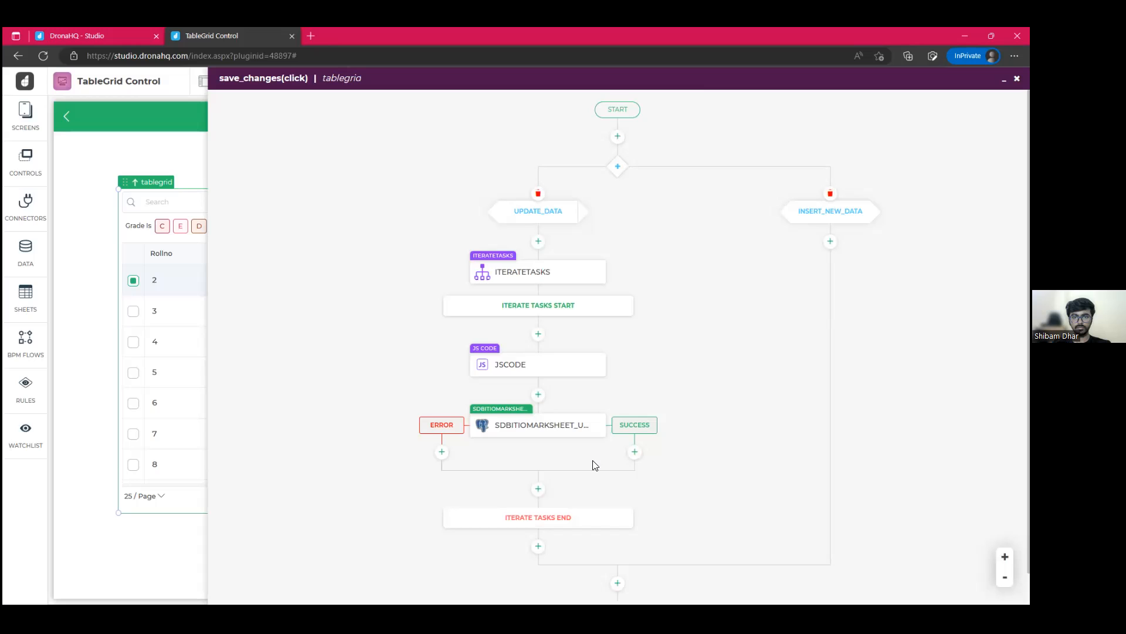
Step: Add a JS Code action to the INSERT_NEW_DATA branch and name its input parameter newData
{"action": "scroll", "coordinate": [594, 465], "scroll_direction": "down", "scroll_amount": 1}
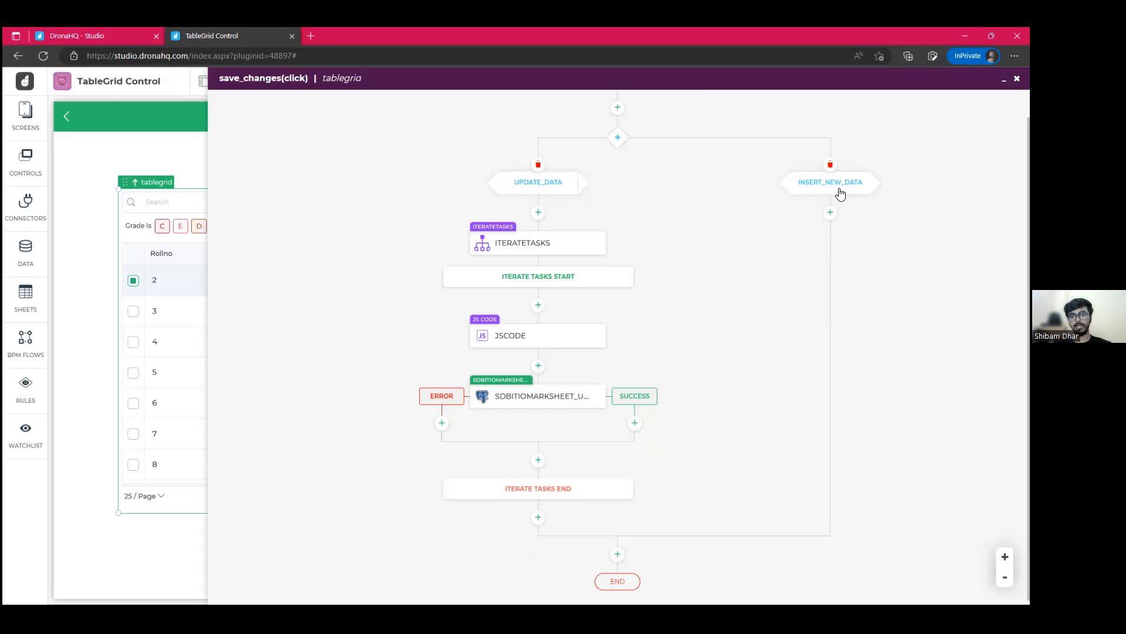
{"action": "left_click", "coordinate": [831, 215]}
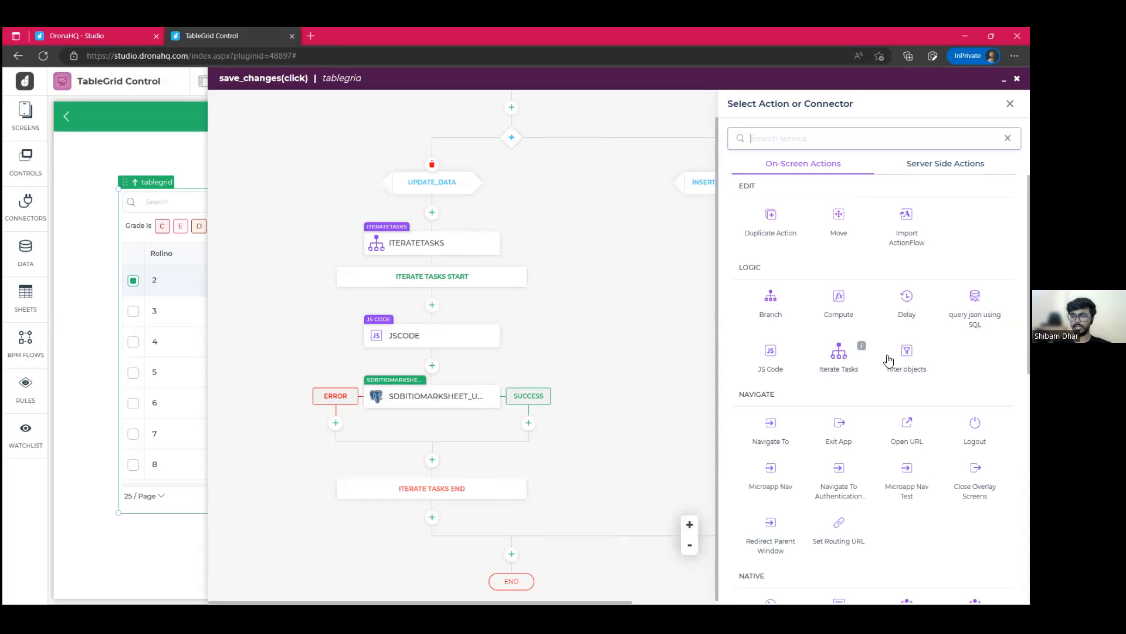
{"action": "left_click", "coordinate": [770, 352]}
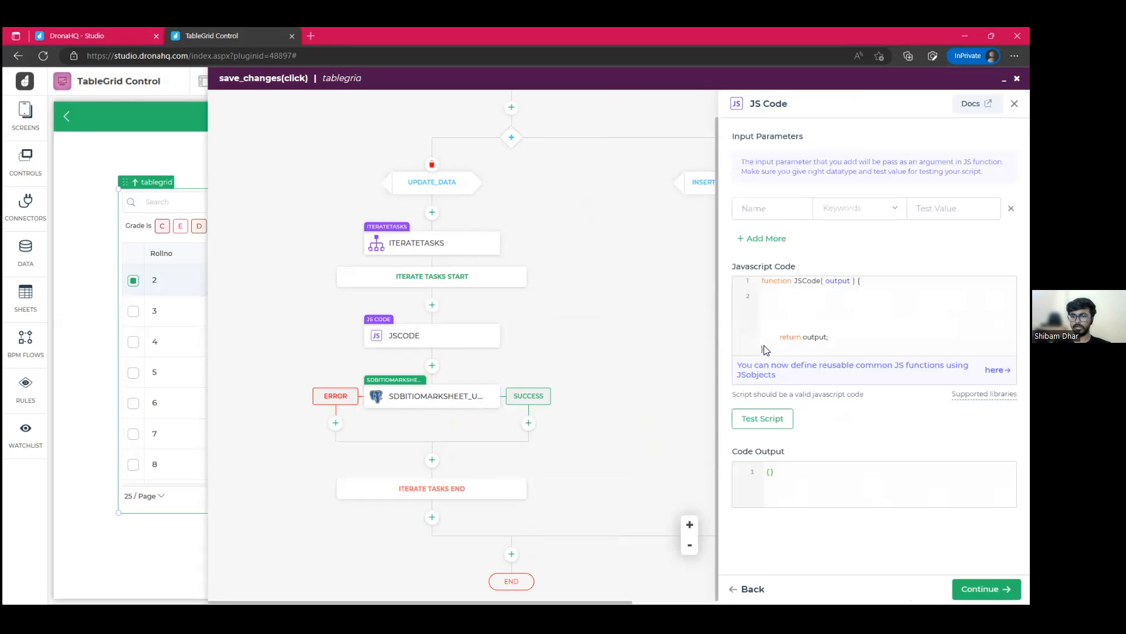
{"action": "left_click", "coordinate": [785, 210]}
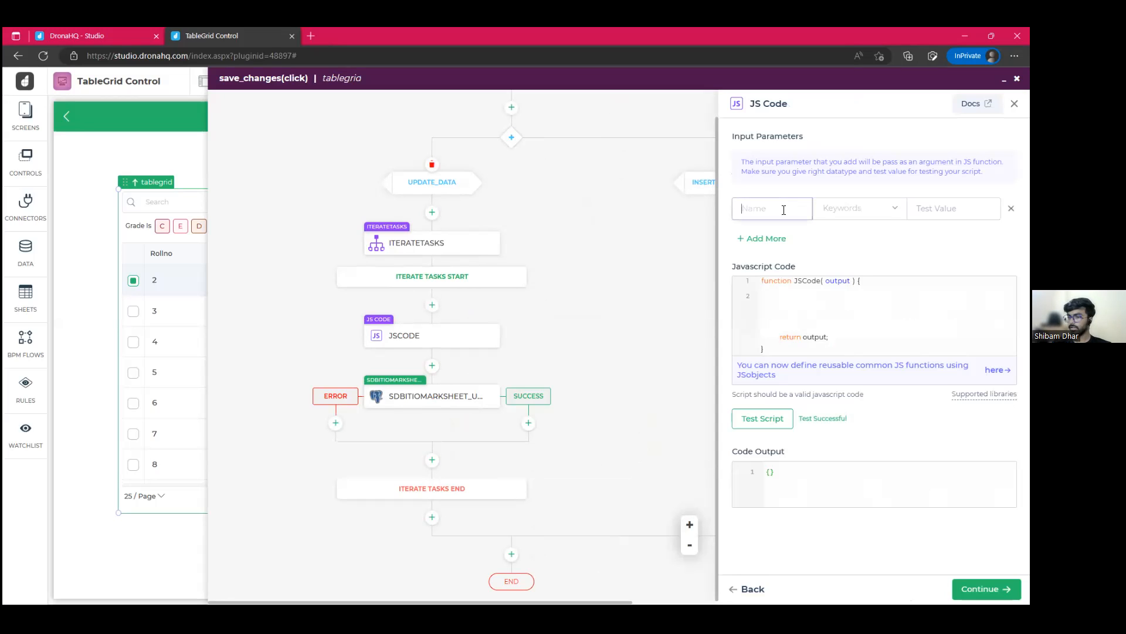
{"action": "type", "text": "newData"}
{"action": "key", "text": "Tab"}
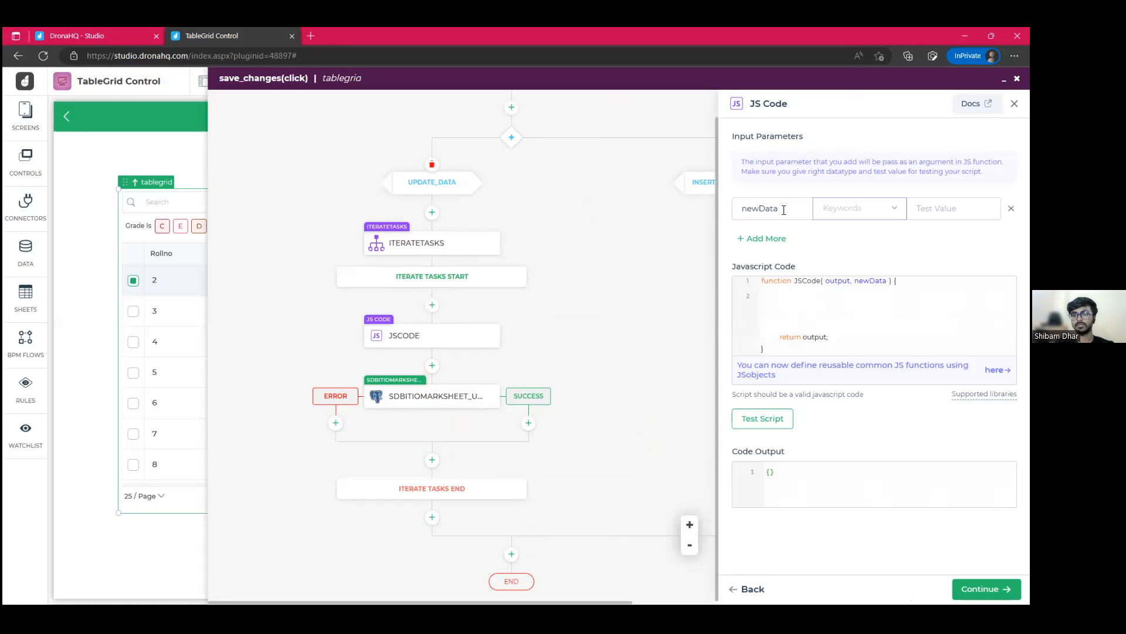
Step: Bind the newData parameter to the tablegrid.PROPERTIES.NEWROWS keyword
{"action": "left_click", "coordinate": [853, 207]}
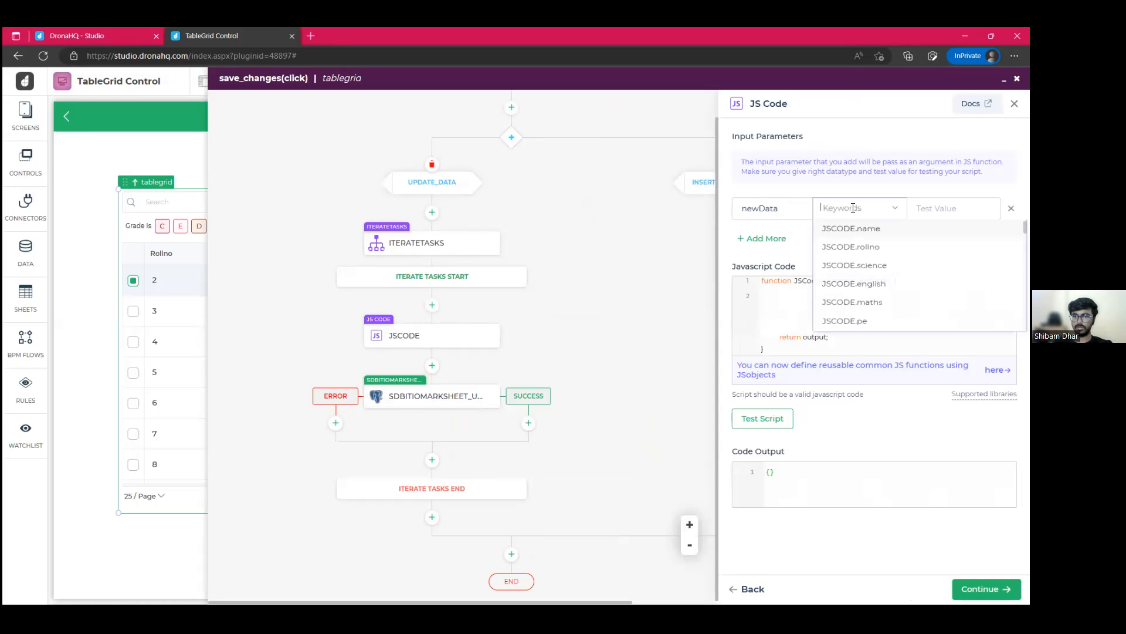
{"action": "type", "text": "tab"}
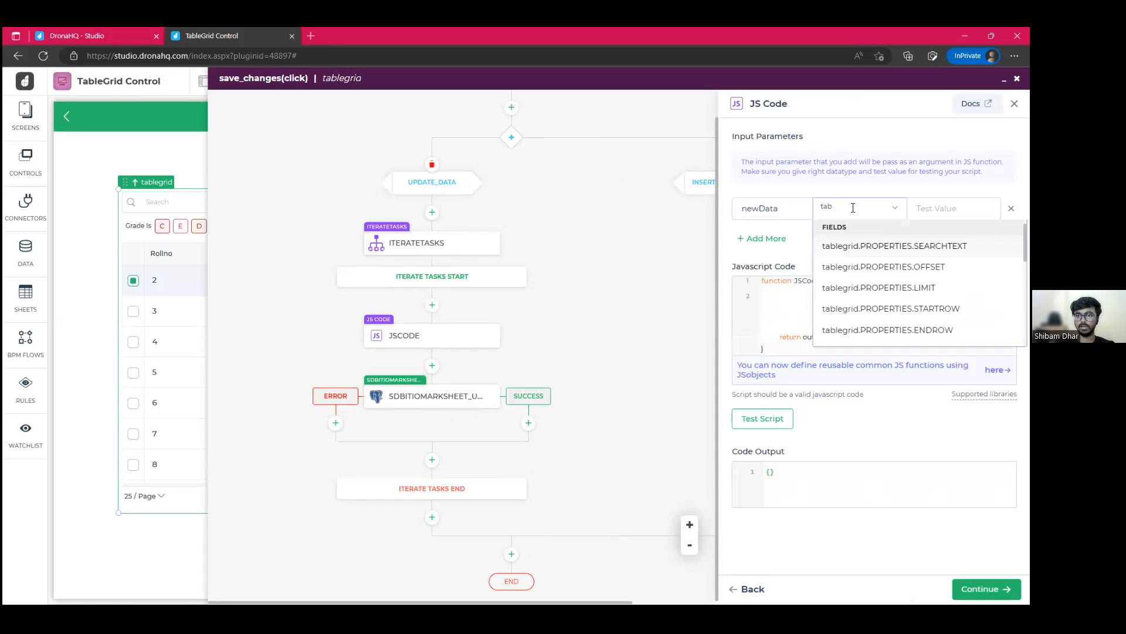
{"action": "key", "text": "Down"}
{"action": "key", "text": "Down"}
{"action": "key", "text": "Down"}
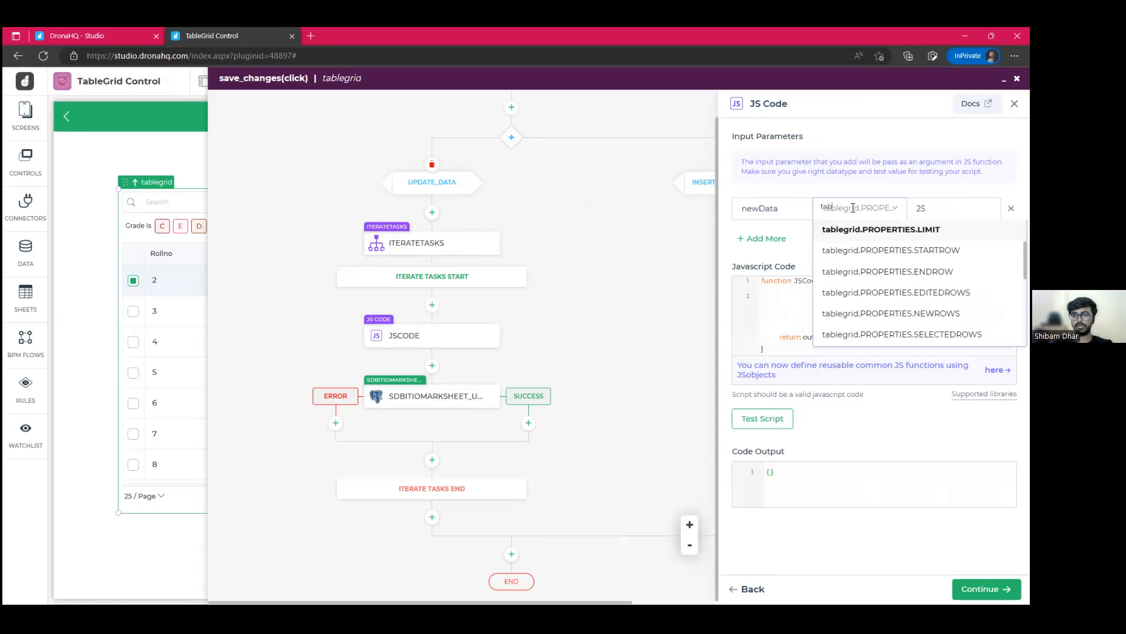
{"action": "key", "text": "Down"}
{"action": "key", "text": "Down"}
{"action": "key", "text": "Down"}
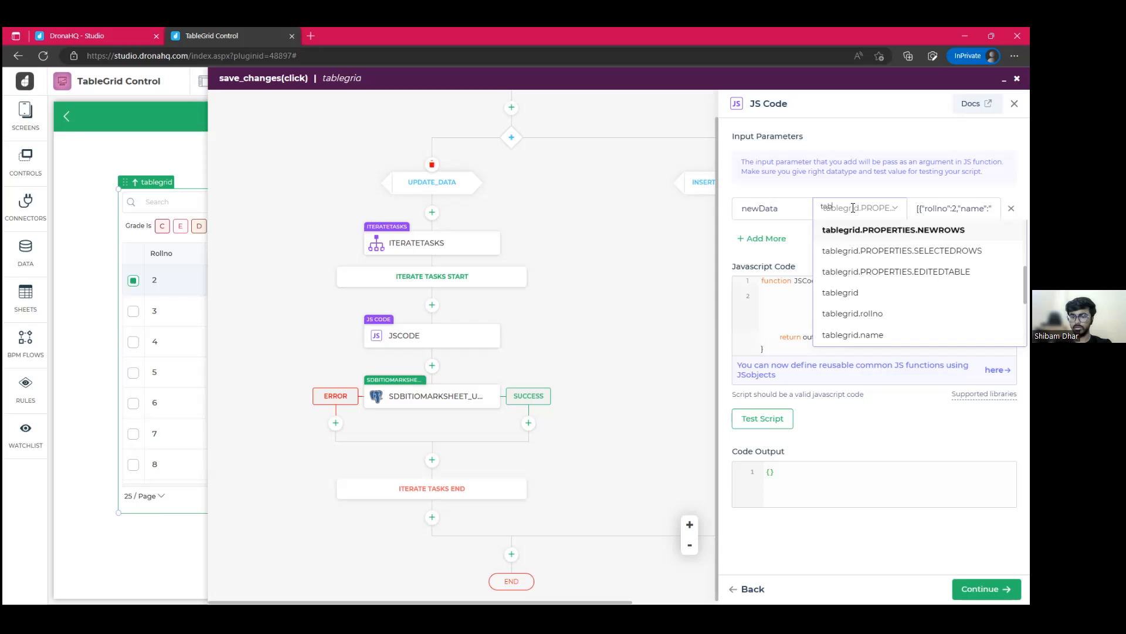
{"action": "key", "text": "Return"}
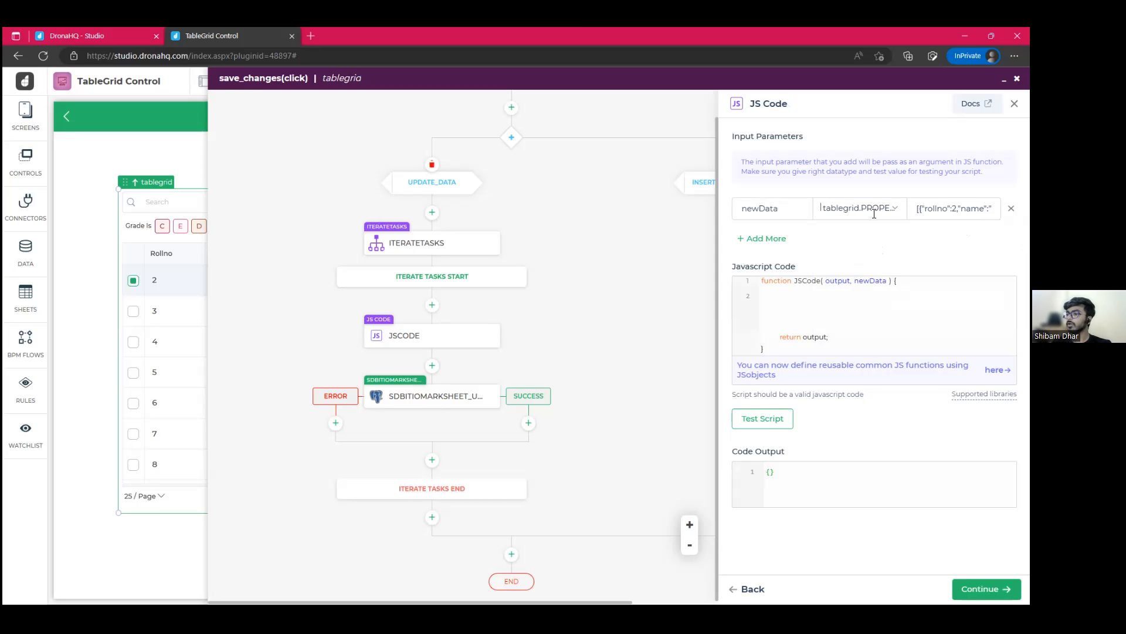
Step: Enter and test a script that turns each newData row's name, science, english, maths and pe values into comma-joined, parenthesised records
{"action": "left_click", "coordinate": [815, 297]}
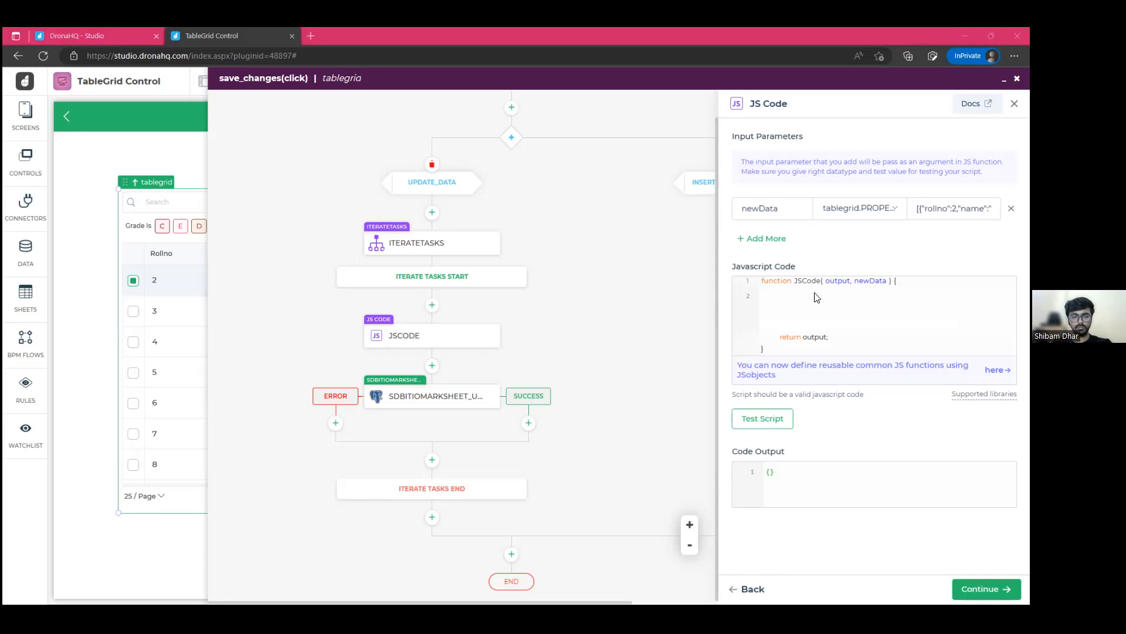
{"action": "type", "text": "var records = [];     var keysList = [\"name\",\"science\", \"english\",\"maths\",\"pe\"];     newData.forEach(function (row,i) {         var tempVals = [];         keysList.forEach( function(data,idx) {             var valtoPush = row[data] == '' ? '' : isNaN(row[data]) ? `'${row[data]}'` :parseInt(row[data]);             tempVals.push(valtoPush);         })         records.push(\"(\" + tempVals.join() + \")\");     });     output = records.join();"}
{"action": "scroll", "coordinate": [775, 492], "scroll_direction": "down", "scroll_amount": 1}
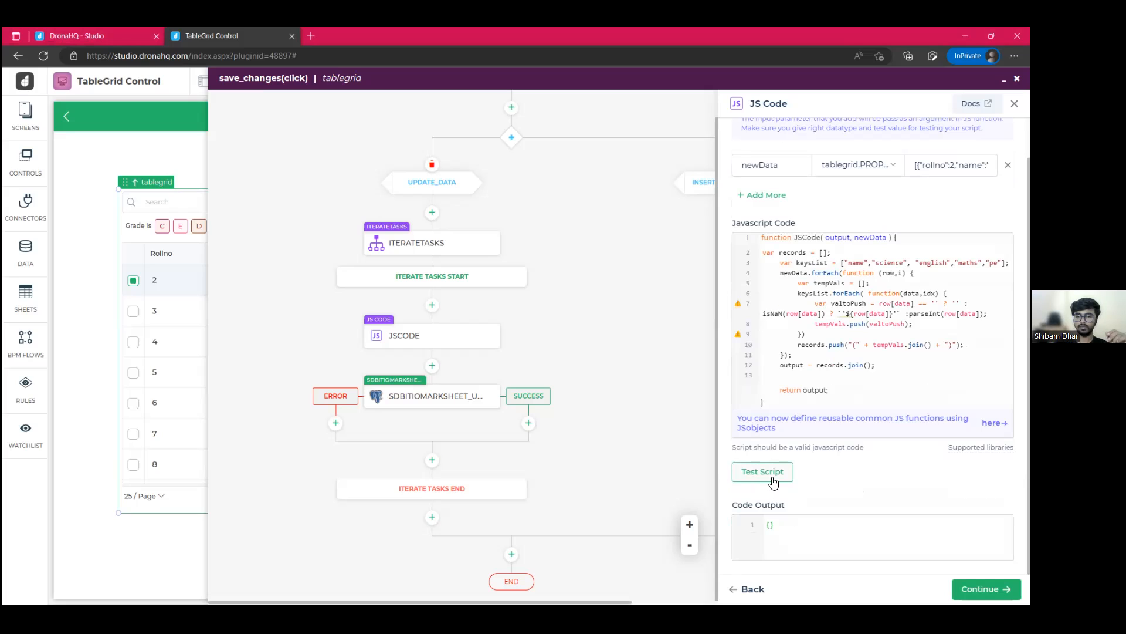
{"action": "left_click", "coordinate": [773, 480]}
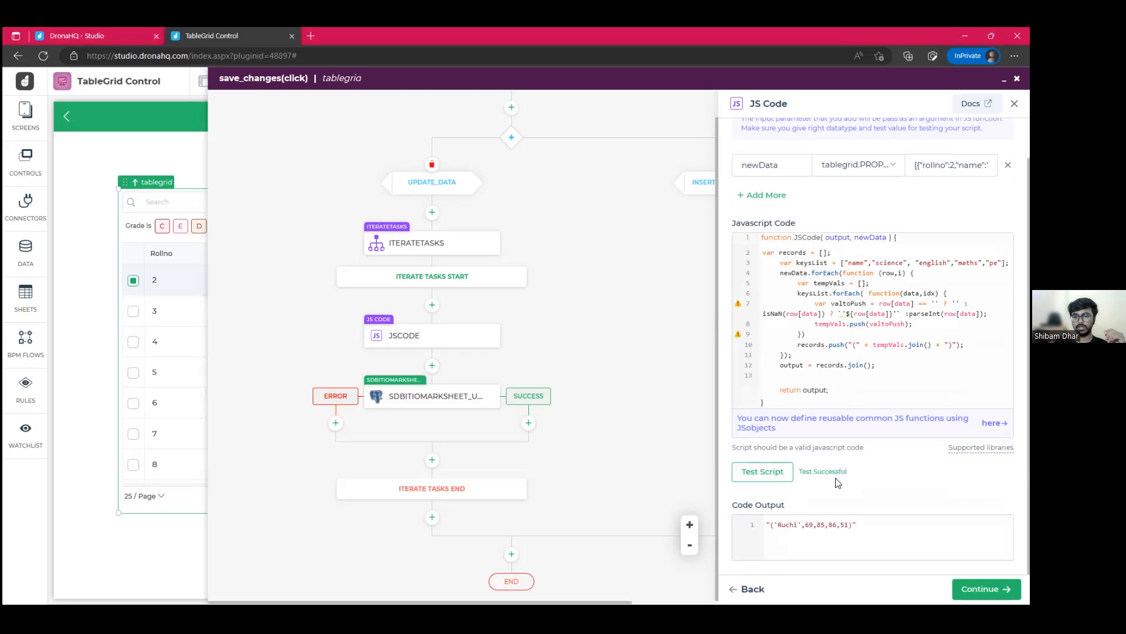
Step: Check the script's output against the newData test value, store the output in a variable named records and finish the JS Code action
{"action": "triple_click", "coordinate": [805, 522]}
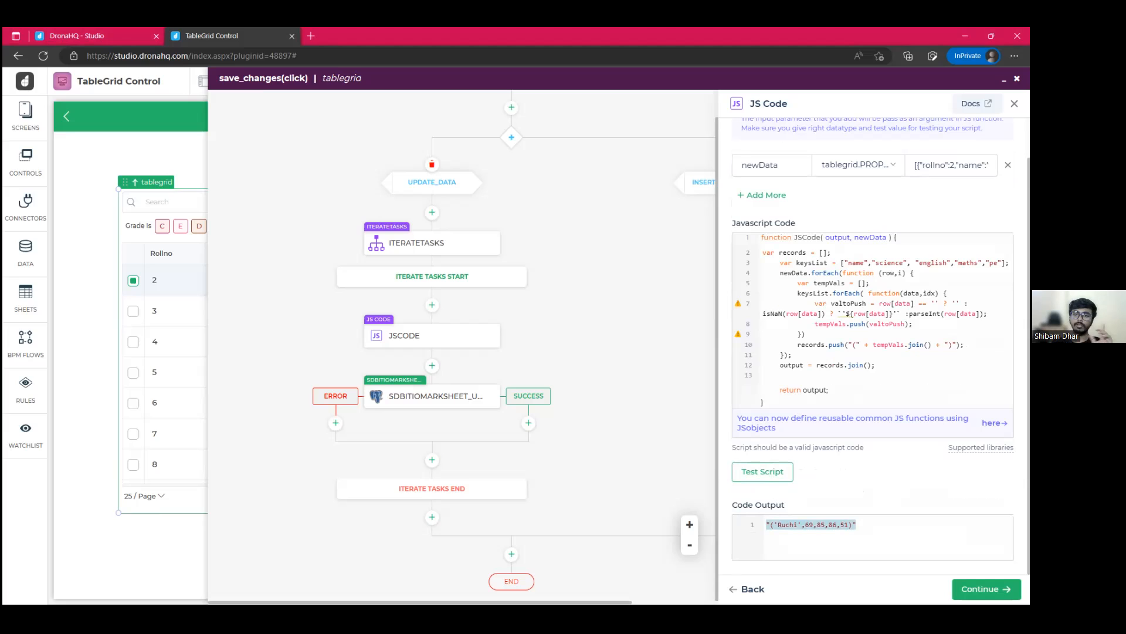
{"action": "left_click", "coordinate": [935, 164]}
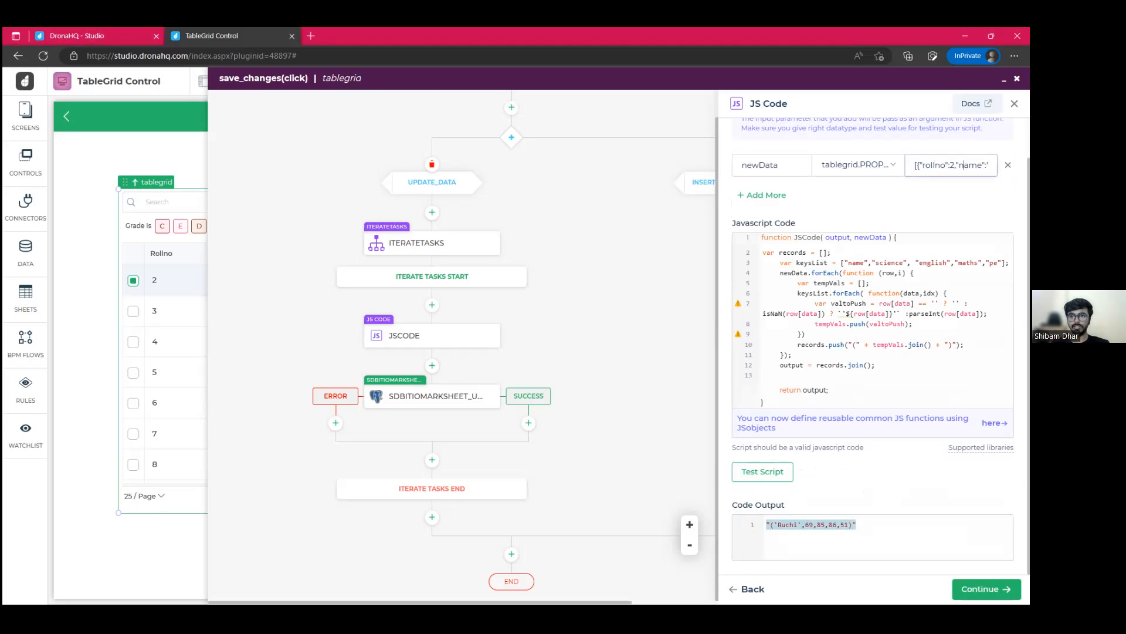
{"action": "key", "text": "ctrl+a"}
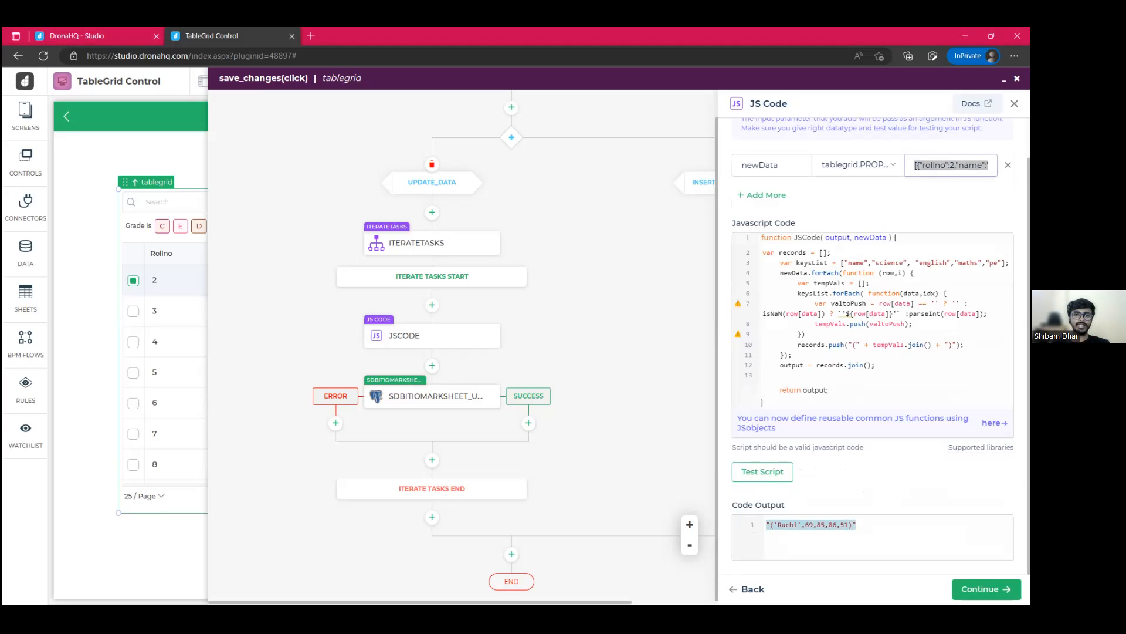
{"action": "left_click", "coordinate": [797, 535]}
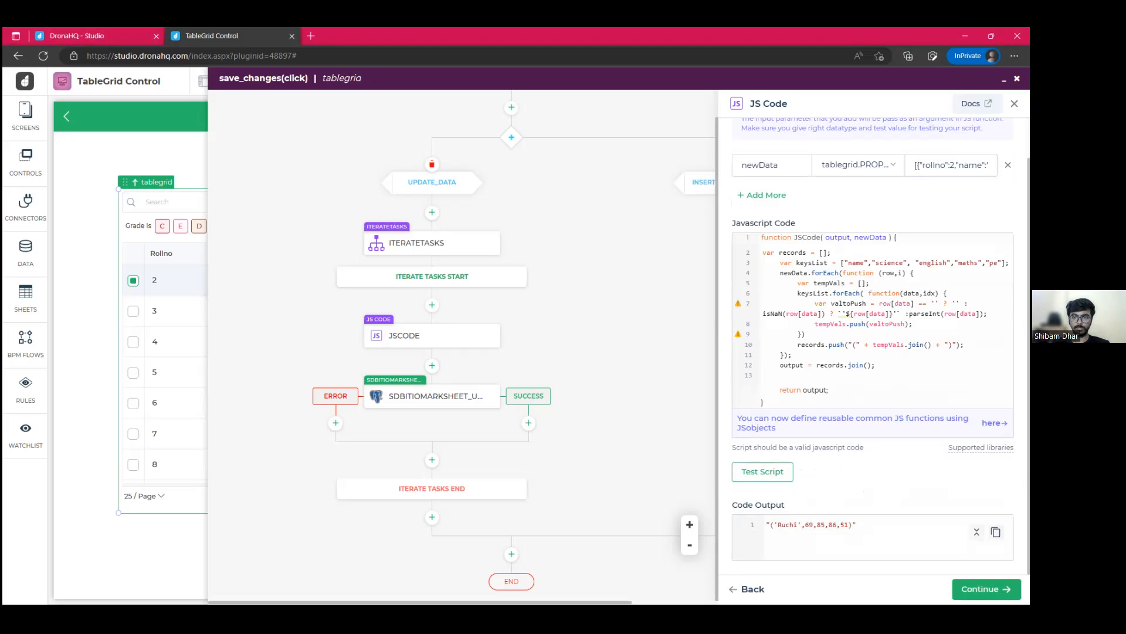
{"action": "left_click", "coordinate": [986, 588]}
{"action": "left_click", "coordinate": [796, 311]}
{"action": "left_click", "coordinate": [857, 313]}
{"action": "left_click", "coordinate": [864, 370]}
{"action": "left_click", "coordinate": [781, 311]}
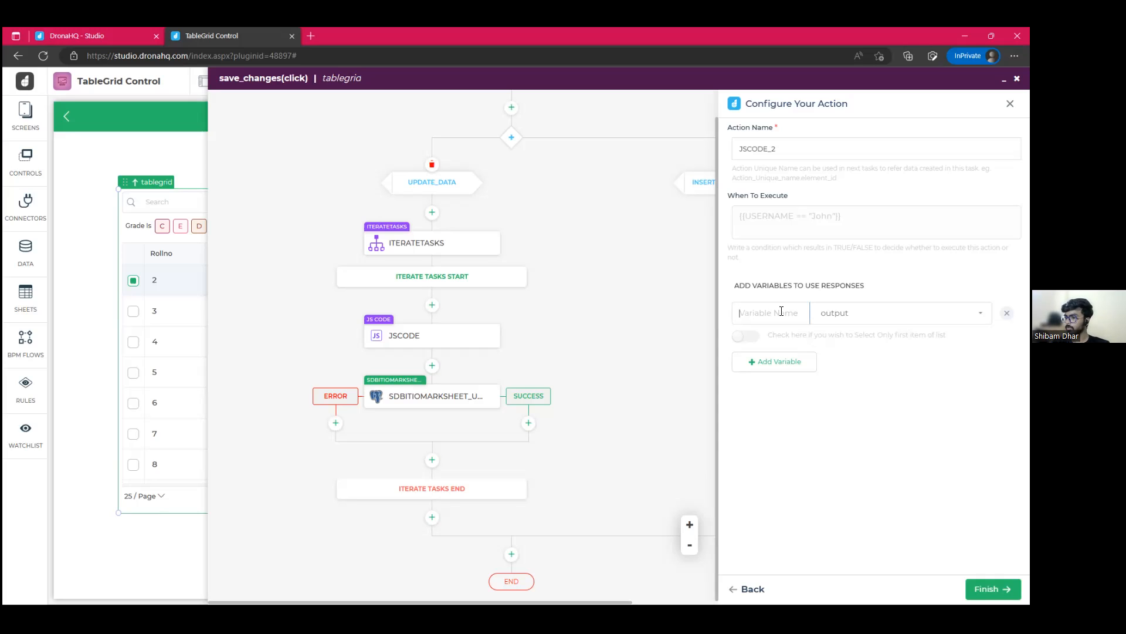
{"action": "type", "text": "red"}
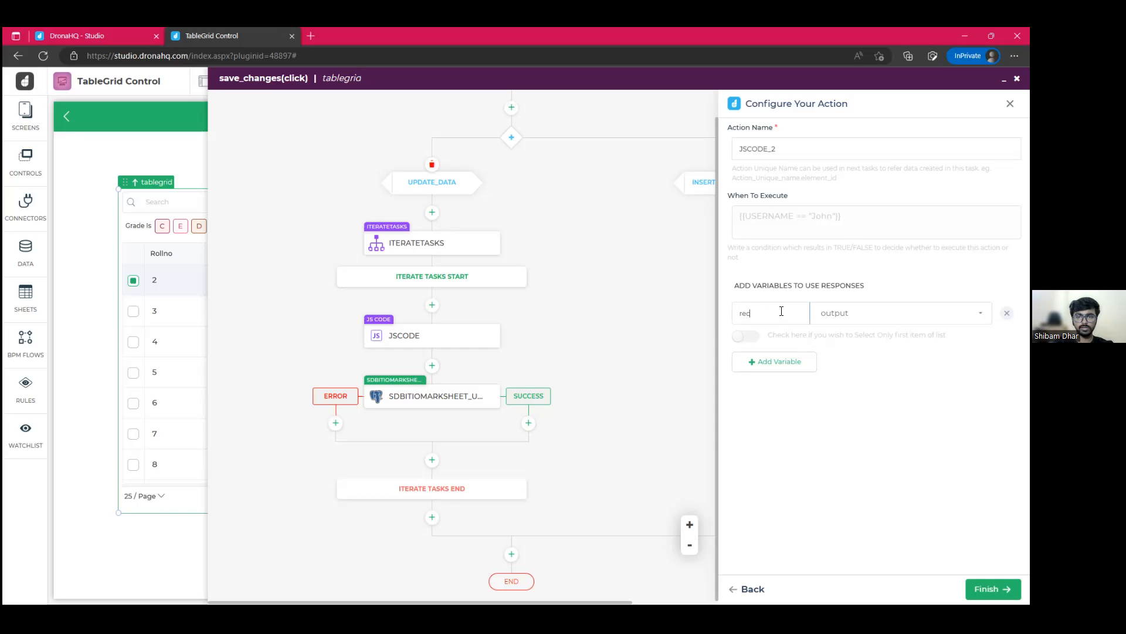
{"action": "type", "text": "ords"}
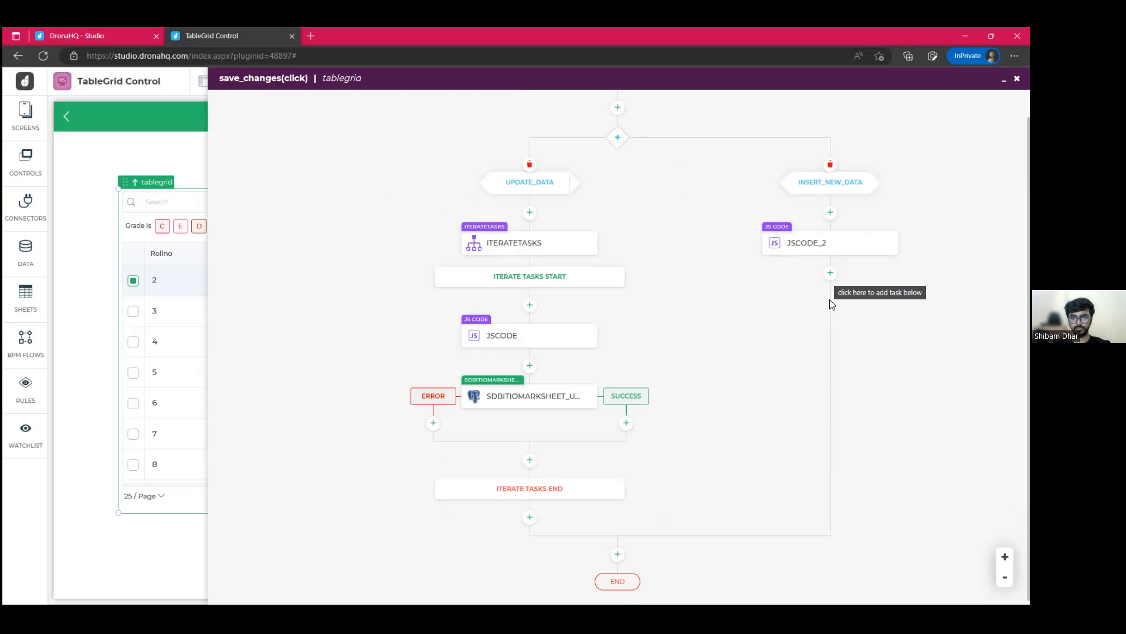
Step: Add the SDBitioMarksheet connector's insertNew query below JSCODE_2 in the INSERT_NEW_DATA branch
{"action": "left_click", "coordinate": [830, 272]}
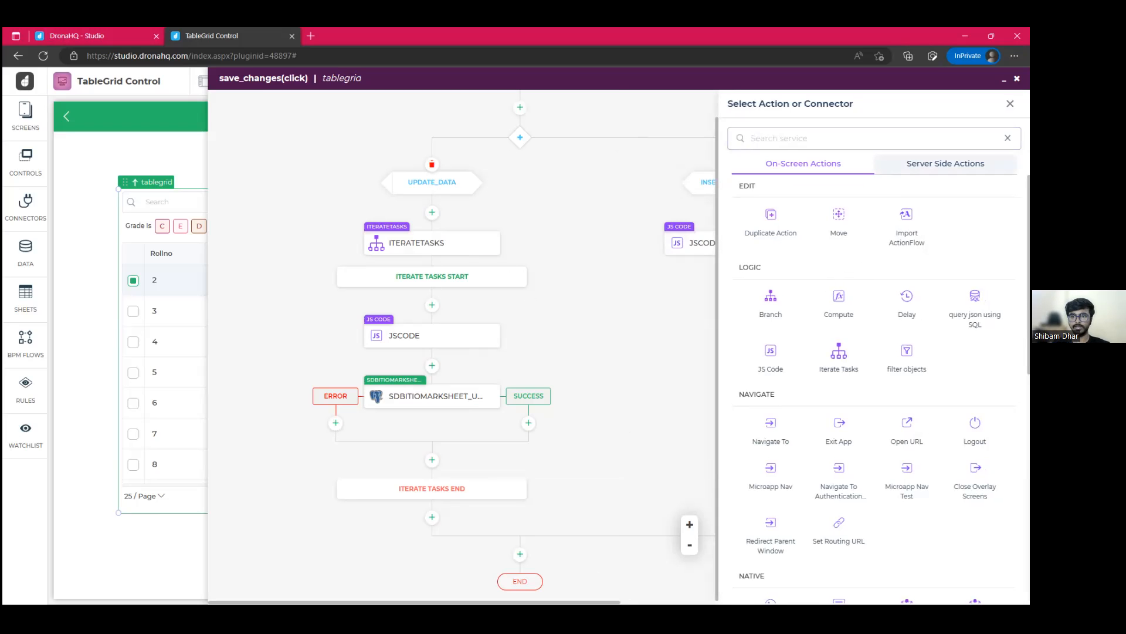
{"action": "left_click", "coordinate": [914, 164]}
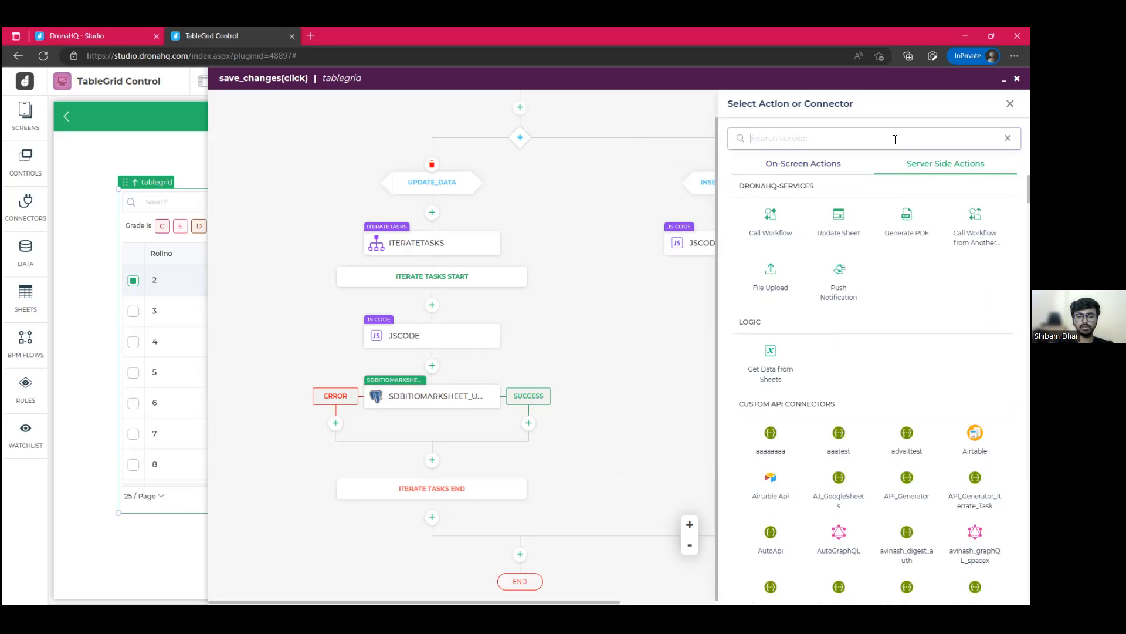
{"action": "left_click", "coordinate": [895, 139]}
{"action": "type", "text": "mark"}
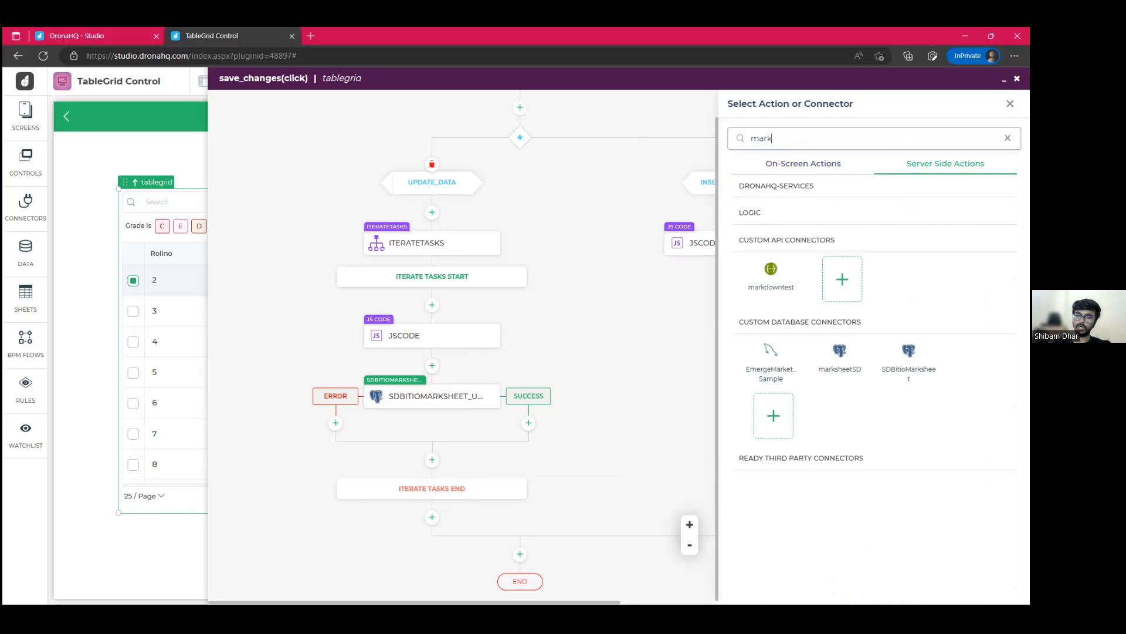
{"action": "left_click", "coordinate": [909, 351]}
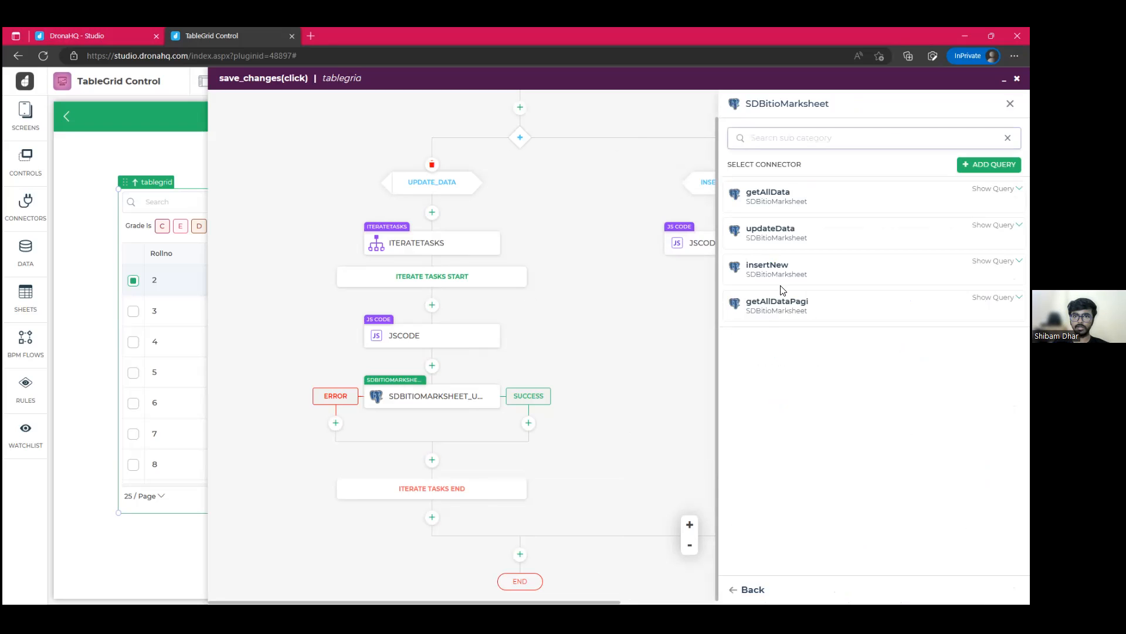
{"action": "left_click", "coordinate": [758, 268]}
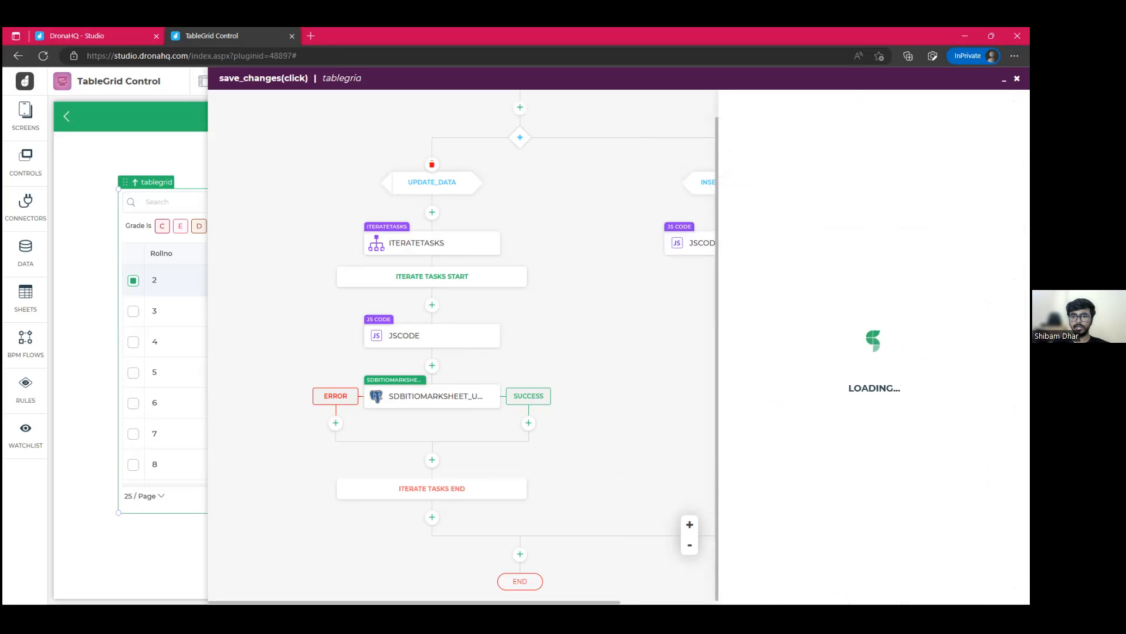
{"action": "left_click", "coordinate": [985, 589]}
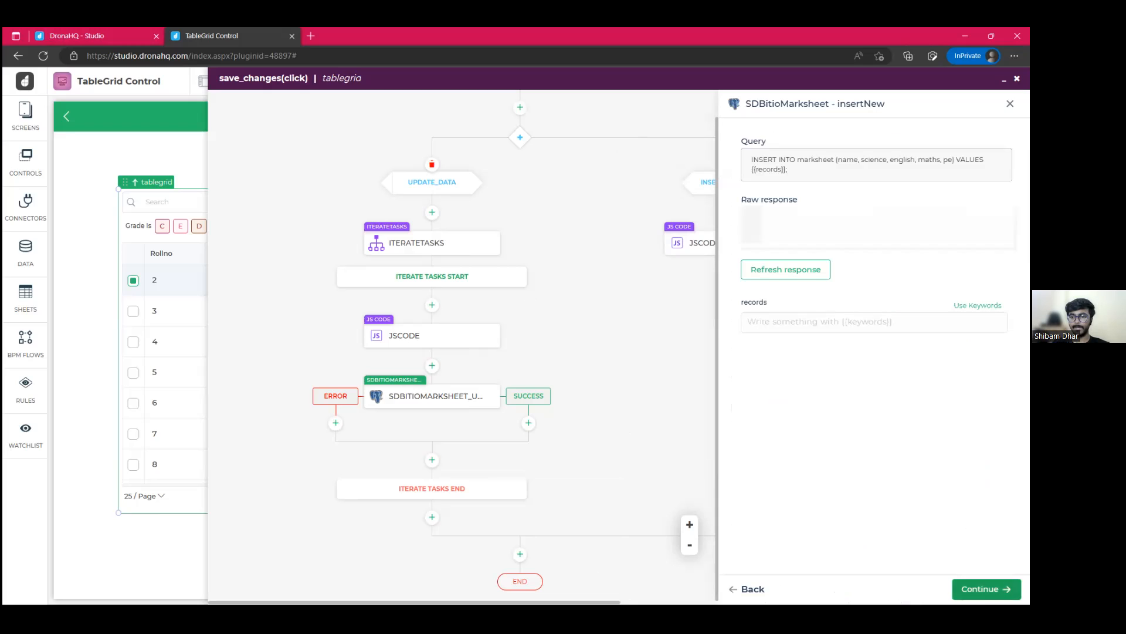
Step: Review the insertNew statement, bind its records parameter to the JSCODE_2.records keyword and finish the connector action
{"action": "left_click", "coordinate": [900, 337]}
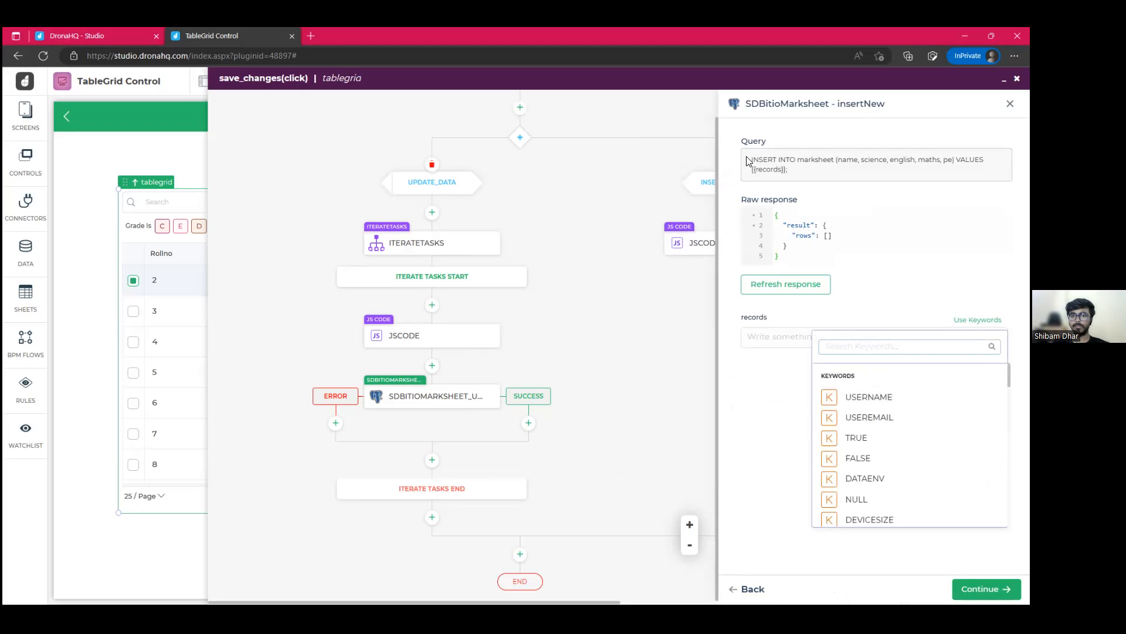
{"action": "left_click_drag", "start_coordinate": [750, 159], "coordinate": [814, 177]}
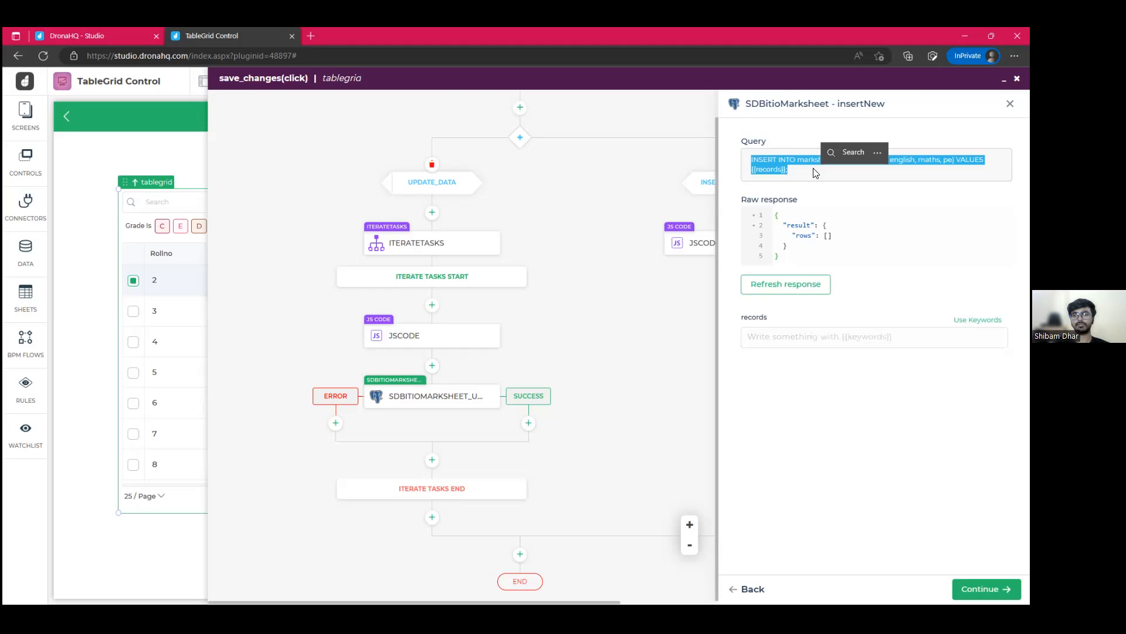
{"action": "scroll", "coordinate": [815, 173], "scroll_direction": "up", "scroll_amount": 5}
{"action": "scroll", "coordinate": [815, 173], "scroll_direction": "right", "scroll_amount": 5}
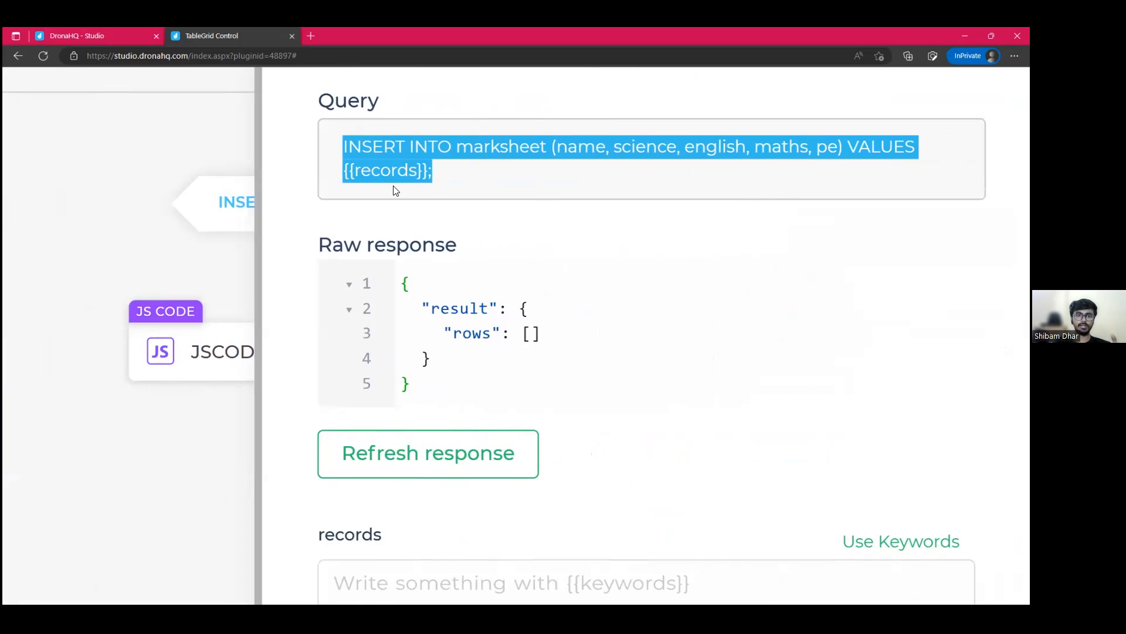
{"action": "scroll", "coordinate": [396, 189], "scroll_direction": "down", "scroll_amount": 5}
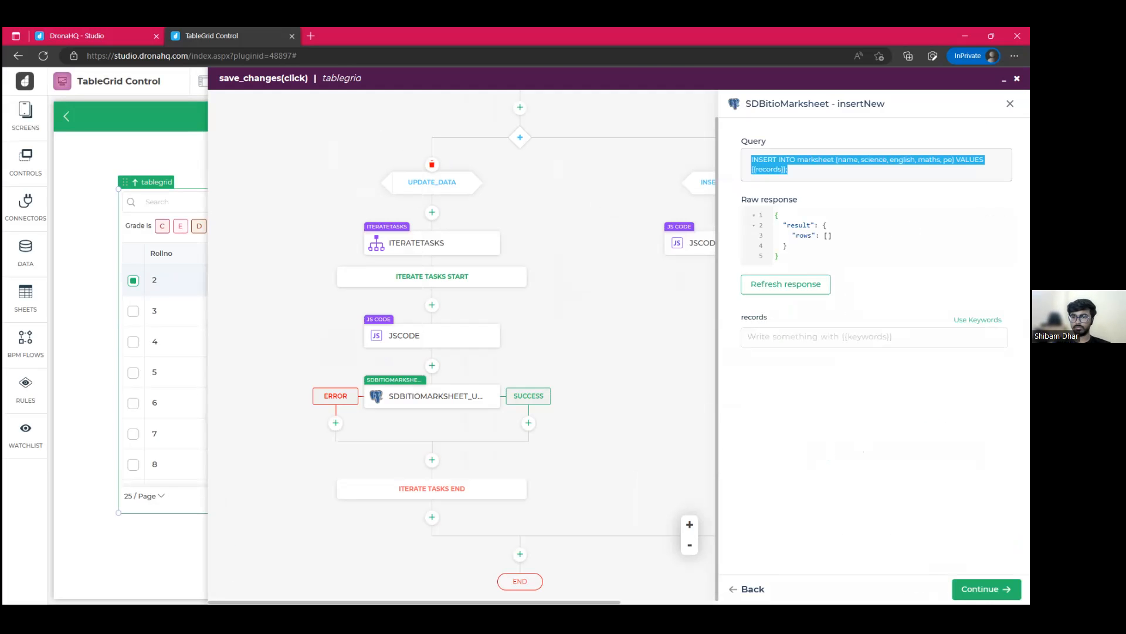
{"action": "left_click", "coordinate": [977, 319]}
{"action": "scroll", "coordinate": [906, 457], "scroll_direction": "down", "scroll_amount": 15}
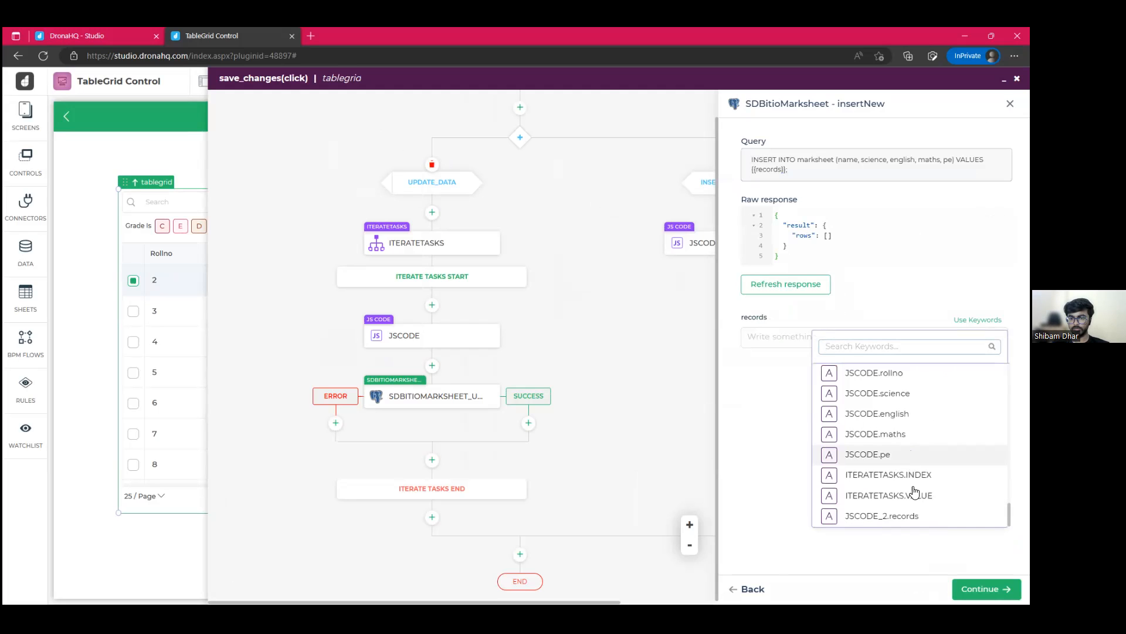
{"action": "left_click", "coordinate": [909, 516]}
{"action": "left_click", "coordinate": [987, 588]}
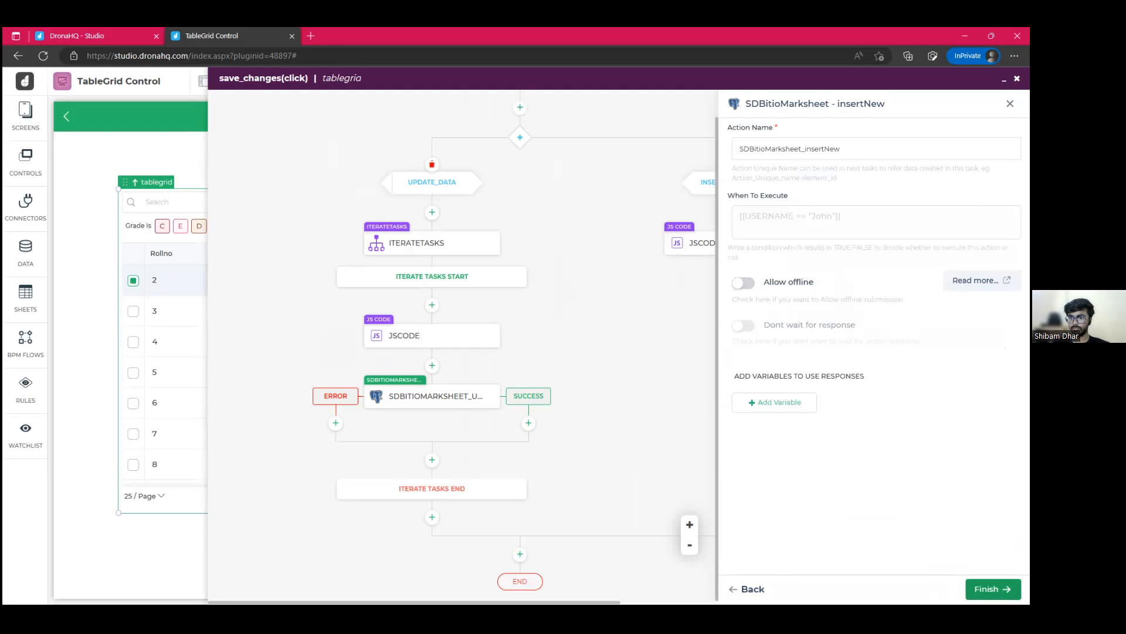
{"action": "left_click", "coordinate": [993, 589]}
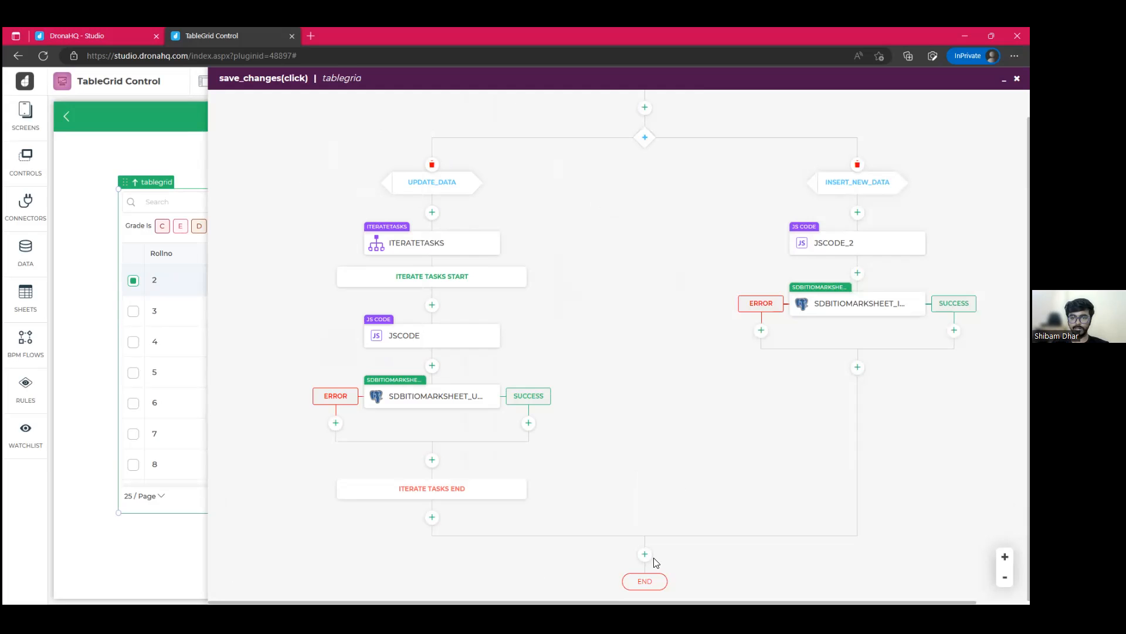
Step: Add a Reset Control Data action after the point where the UPDATE_DATA and INSERT_NEW_DATA branches merge
{"action": "left_click", "coordinate": [828, 273]}
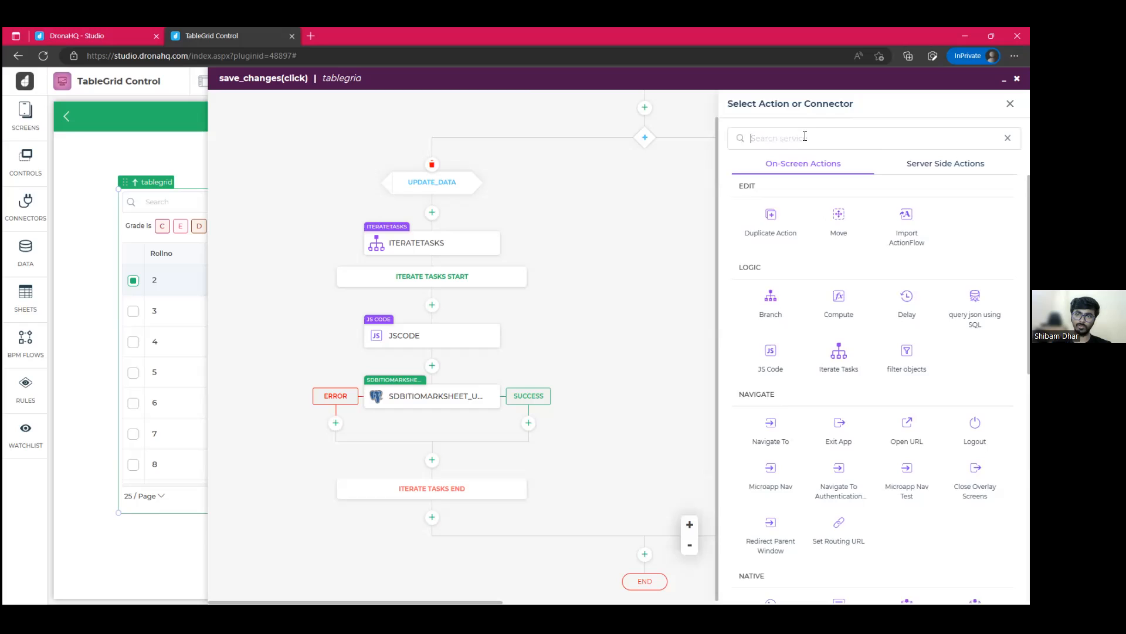
{"action": "type", "text": "reset"}
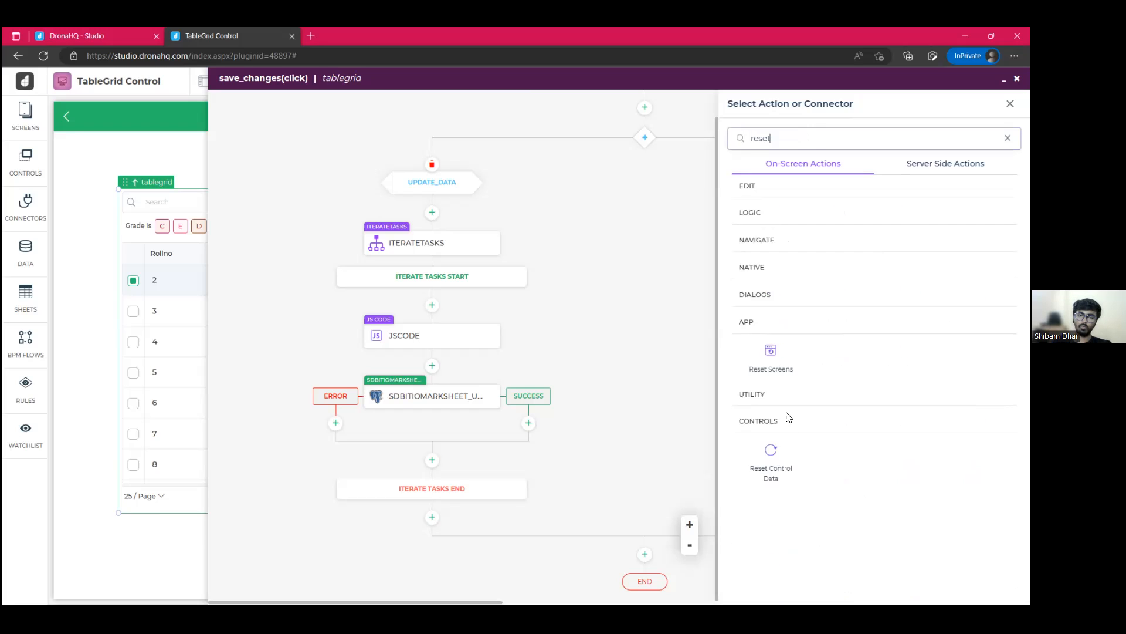
{"action": "left_click", "coordinate": [772, 452]}
{"action": "left_click", "coordinate": [876, 159]}
{"action": "left_click", "coordinate": [819, 179]}
{"action": "left_click", "coordinate": [985, 589]}
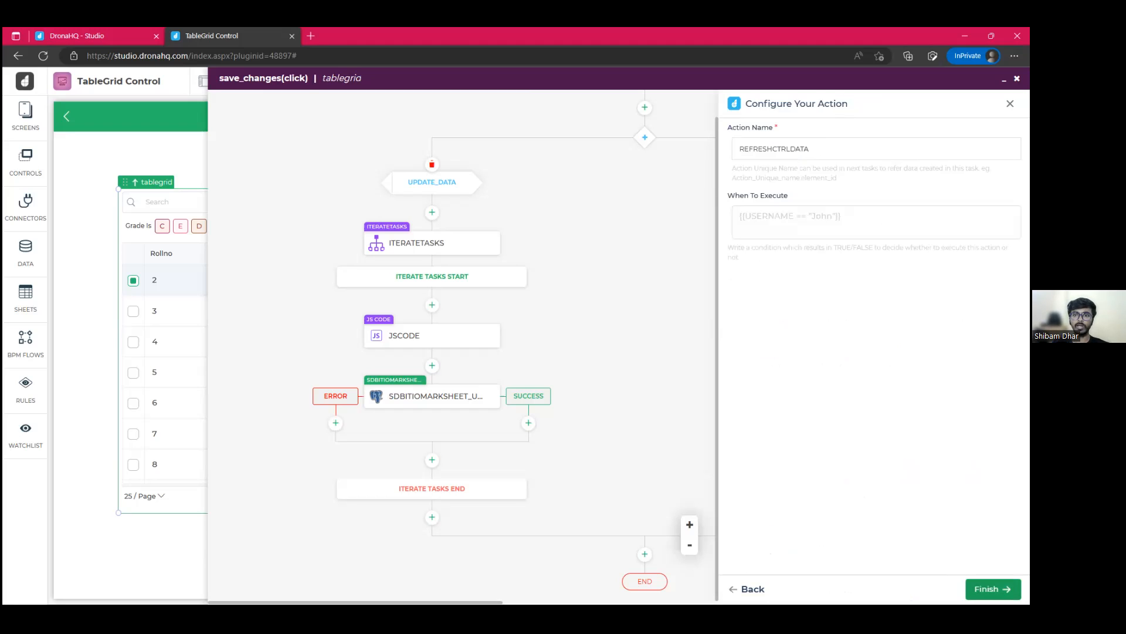
{"action": "left_click", "coordinate": [987, 588]}
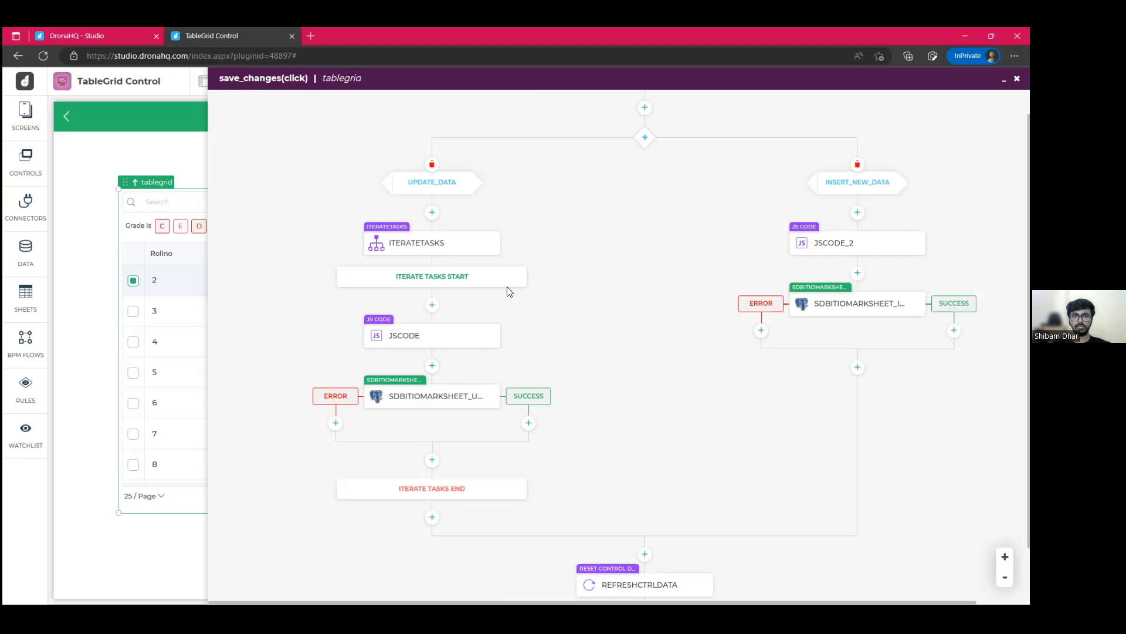
Step: Check the ITERATETASKS input, close the action flow and preview the app, opening the second page of the table
{"action": "left_click", "coordinate": [427, 249]}
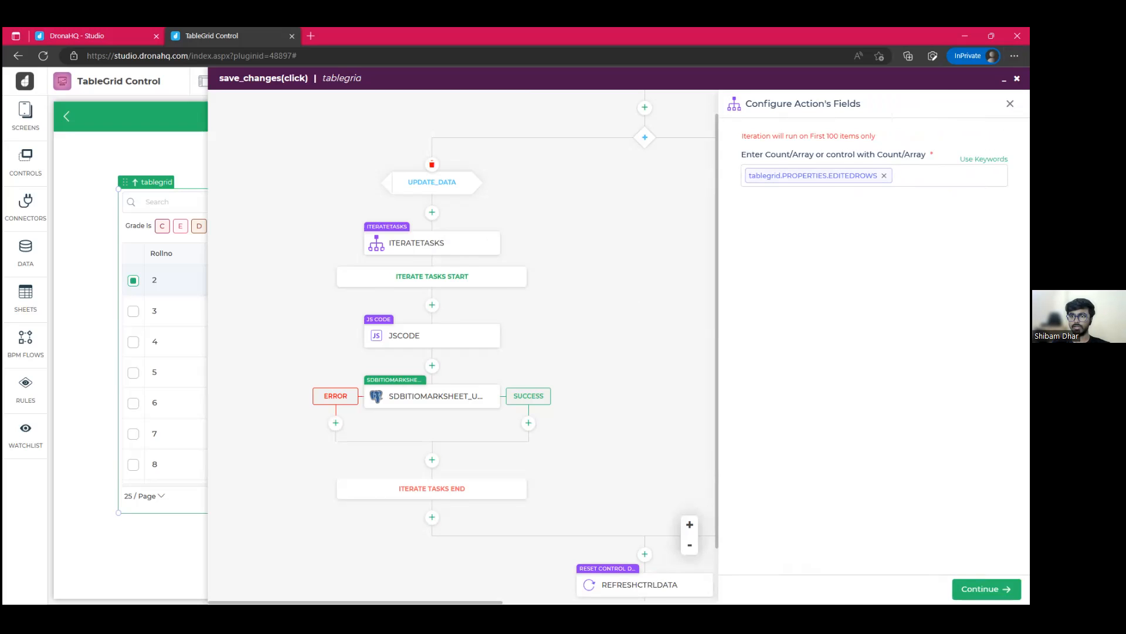
{"action": "left_click", "coordinate": [1017, 78]}
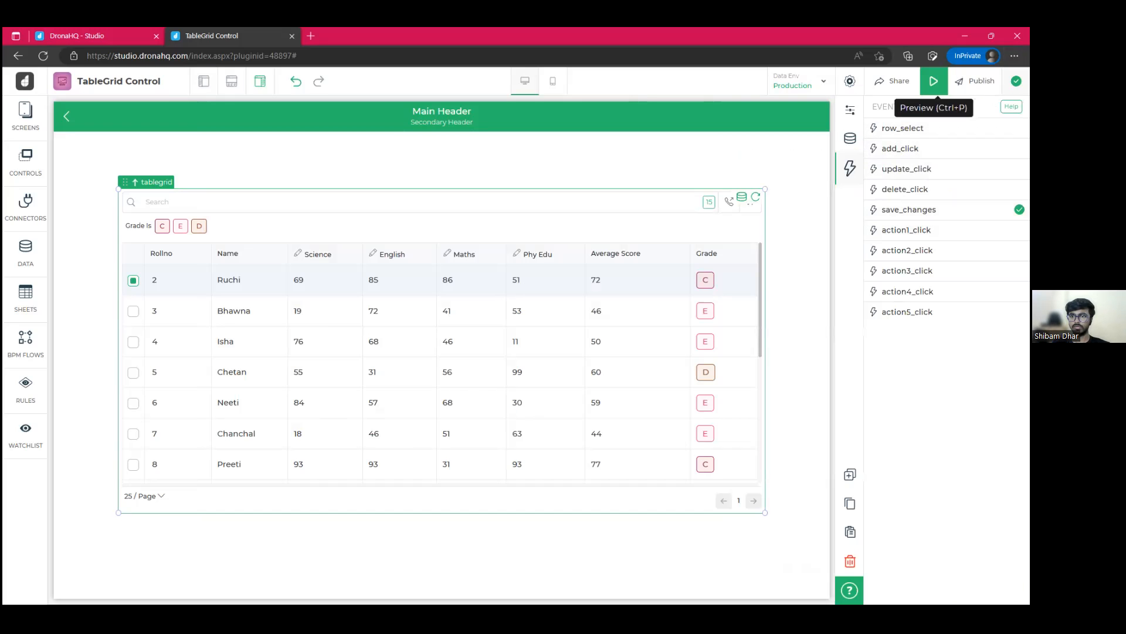
{"action": "key", "text": "ctrl+p"}
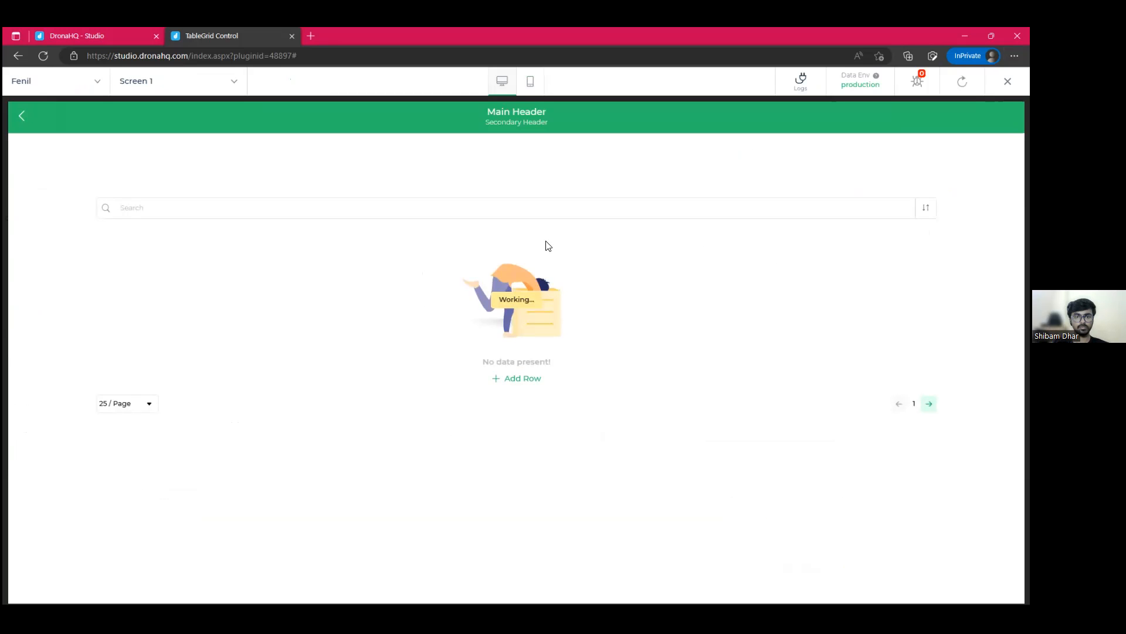
{"action": "scroll", "coordinate": [347, 319], "scroll_direction": "down", "scroll_amount": 3}
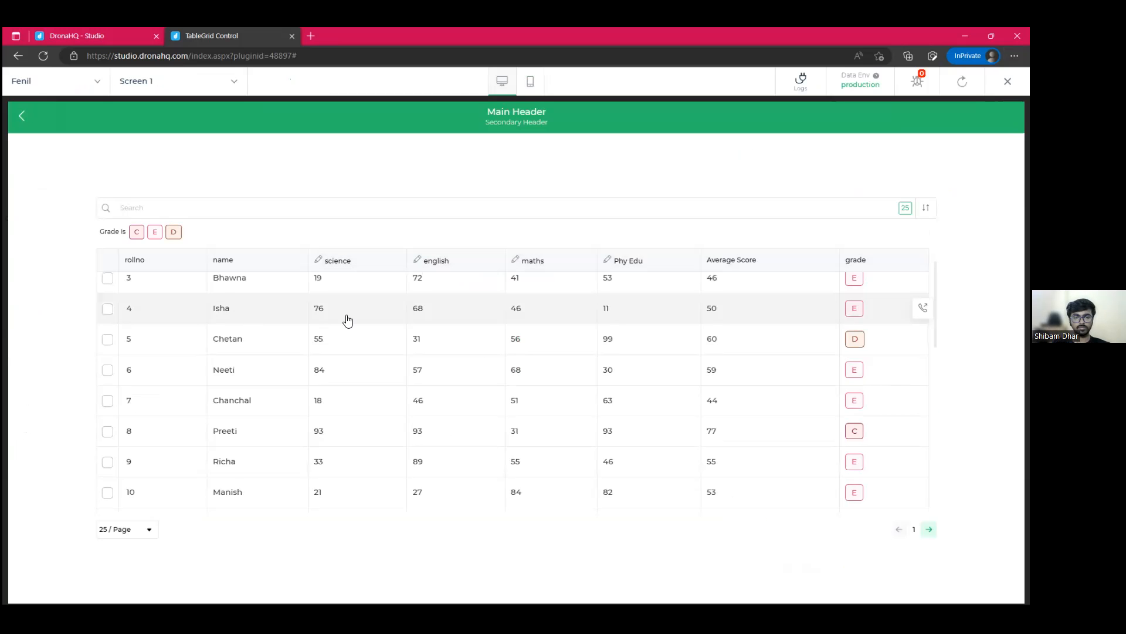
{"action": "scroll", "coordinate": [516, 393], "scroll_direction": "down", "scroll_amount": 5}
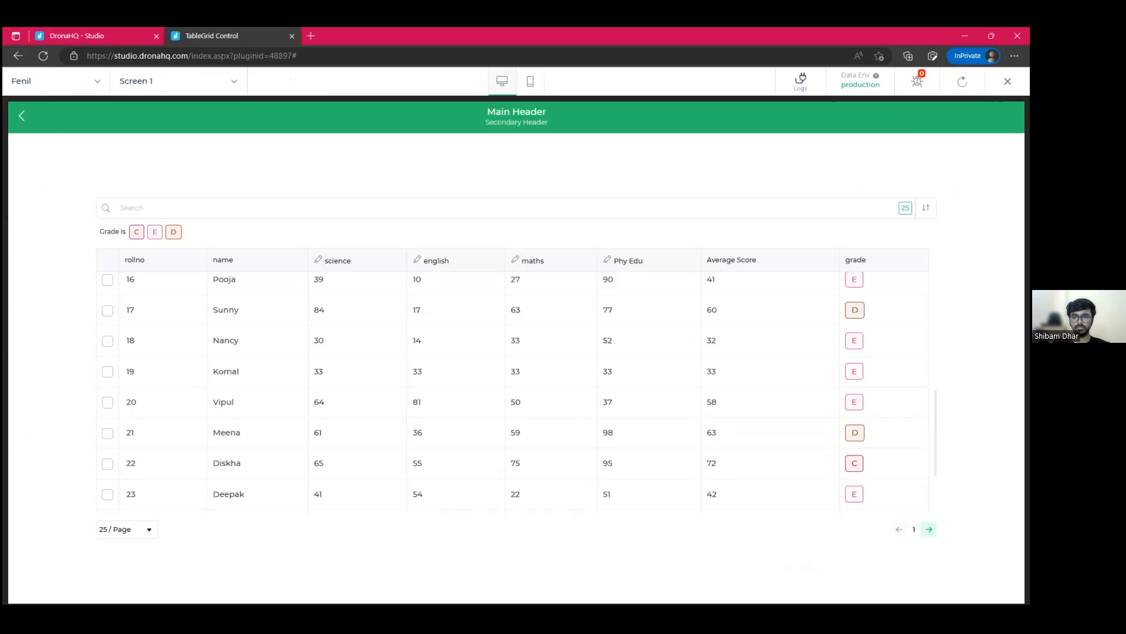
{"action": "left_click", "coordinate": [929, 529]}
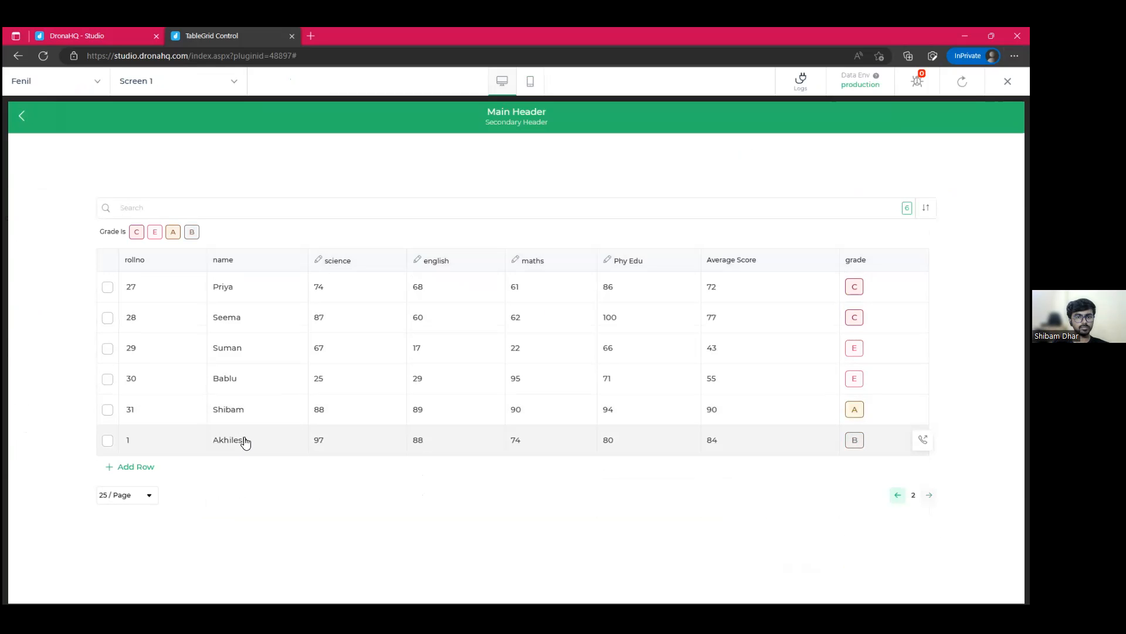
Step: Add a new row to the table grid in the preview and fill in the student's name
{"action": "left_click", "coordinate": [147, 472]}
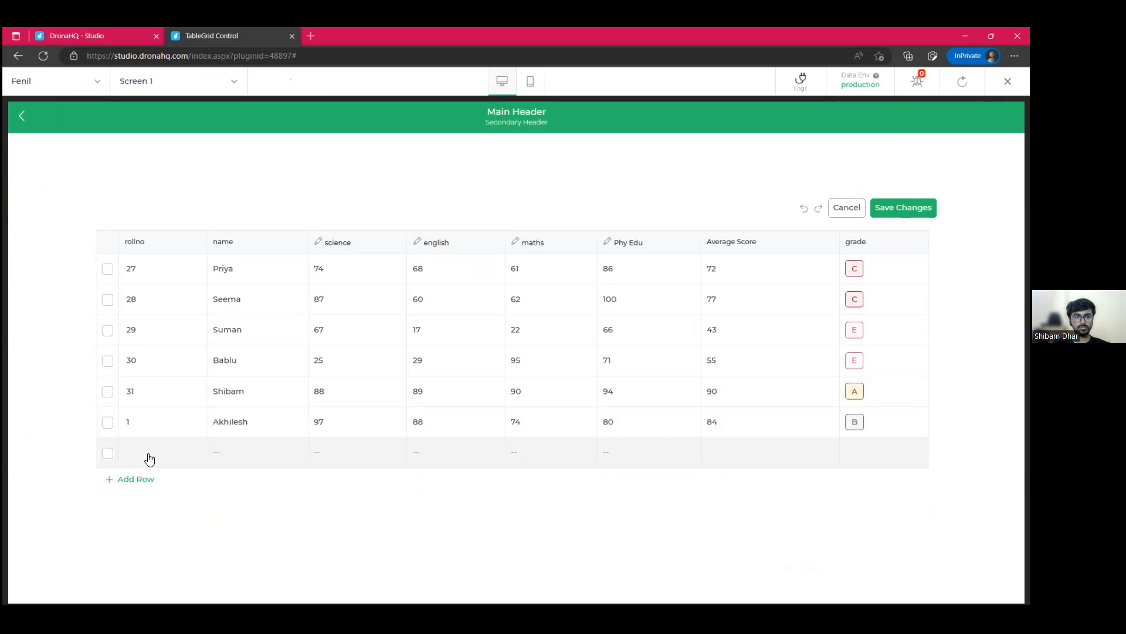
{"action": "left_click", "coordinate": [229, 452]}
{"action": "type", "text": "Jacob"}
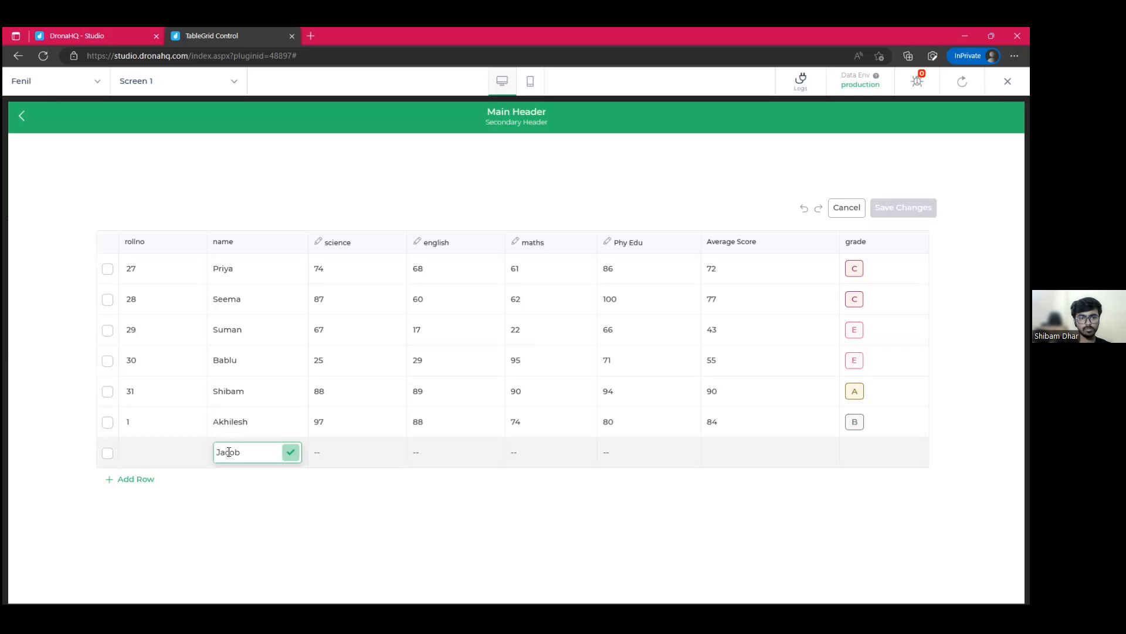
{"action": "key", "text": "Return"}
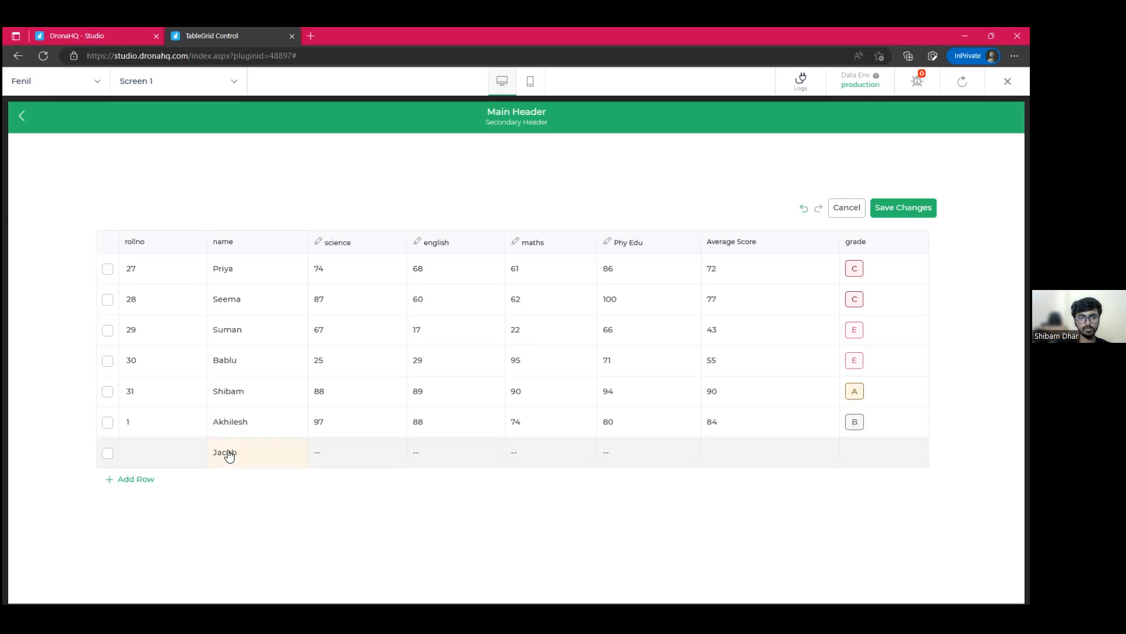
Step: Enter the new row's marks: science 78, english 85, maths 88 and Phy Edu 69
{"action": "left_click", "coordinate": [361, 461]}
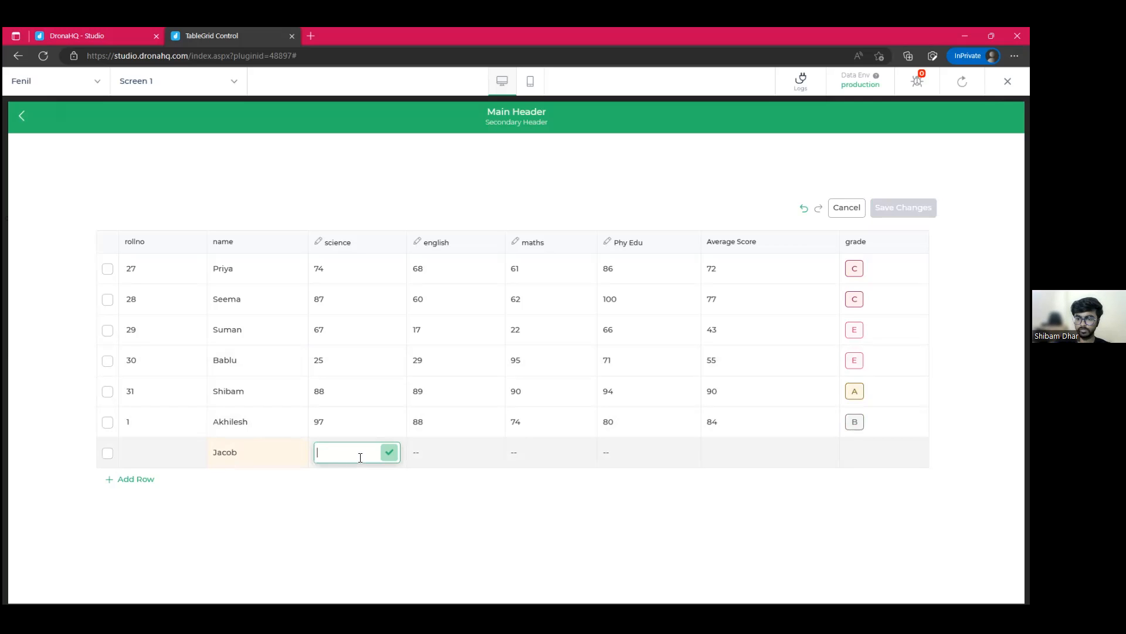
{"action": "type", "text": "78"}
{"action": "key", "text": "Return"}
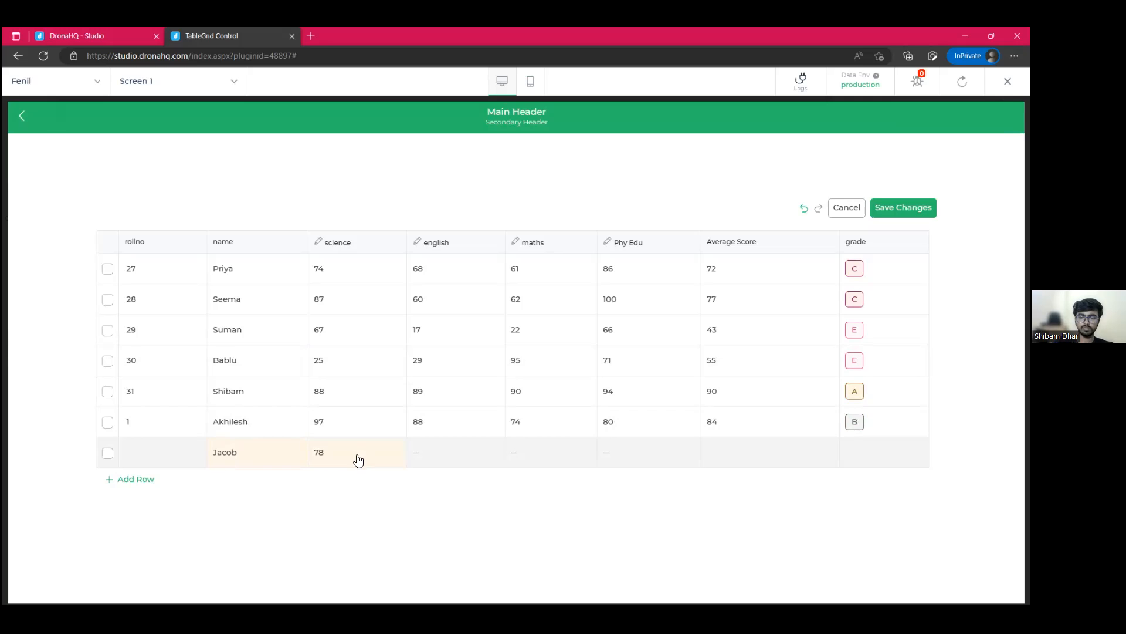
{"action": "left_click", "coordinate": [442, 451]}
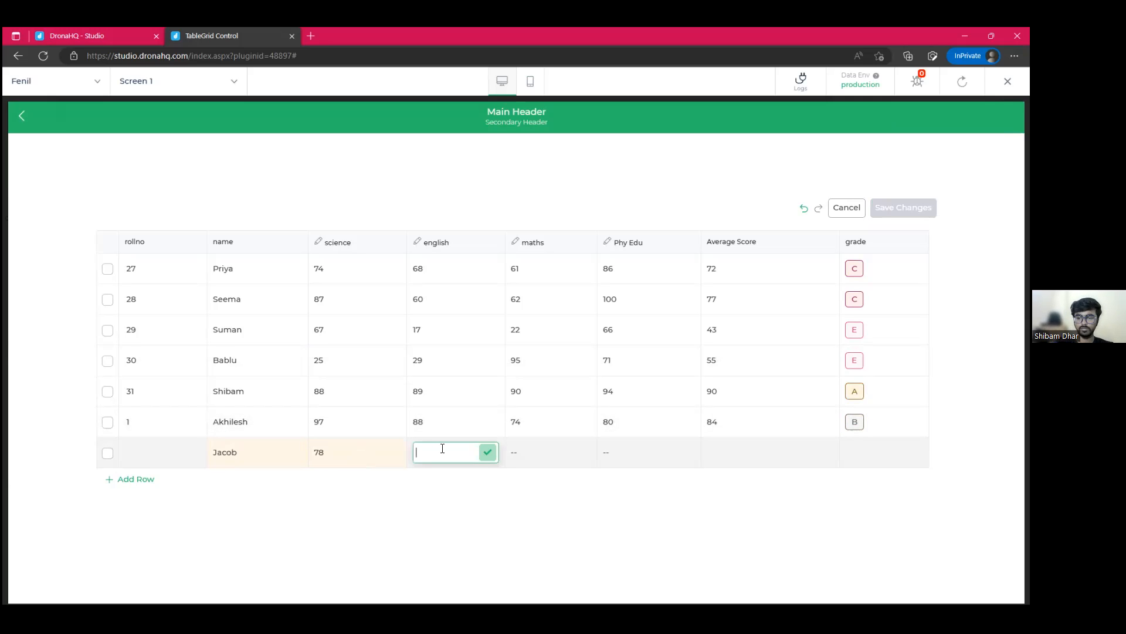
{"action": "key", "text": "Return"}
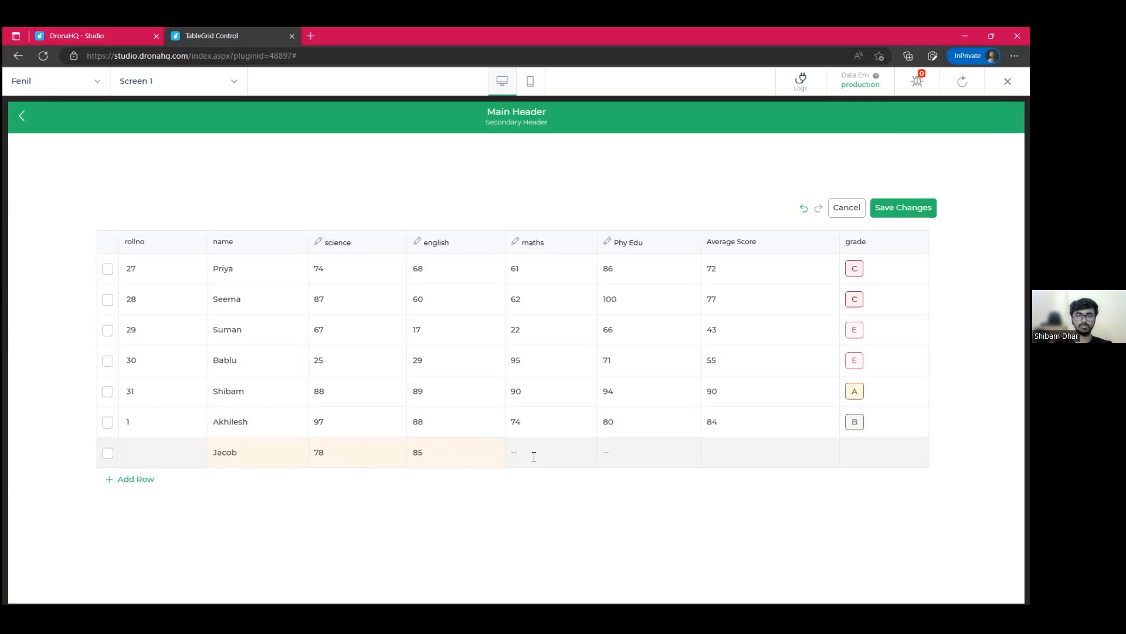
{"action": "left_click", "coordinate": [534, 455]}
{"action": "key", "text": "Return"}
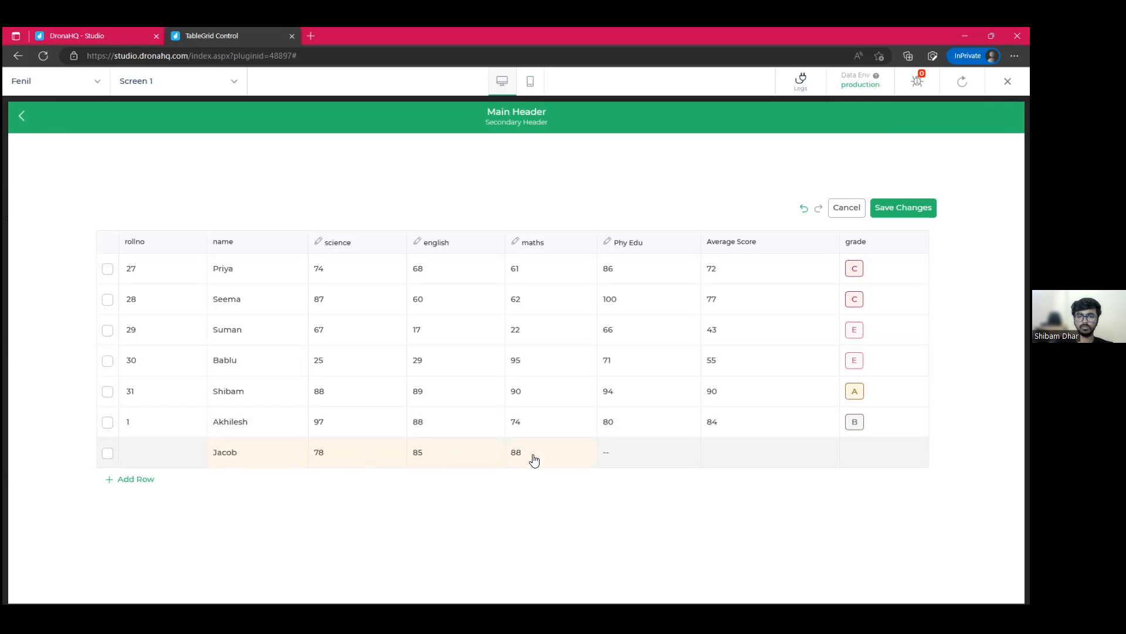
{"action": "left_click", "coordinate": [638, 452]}
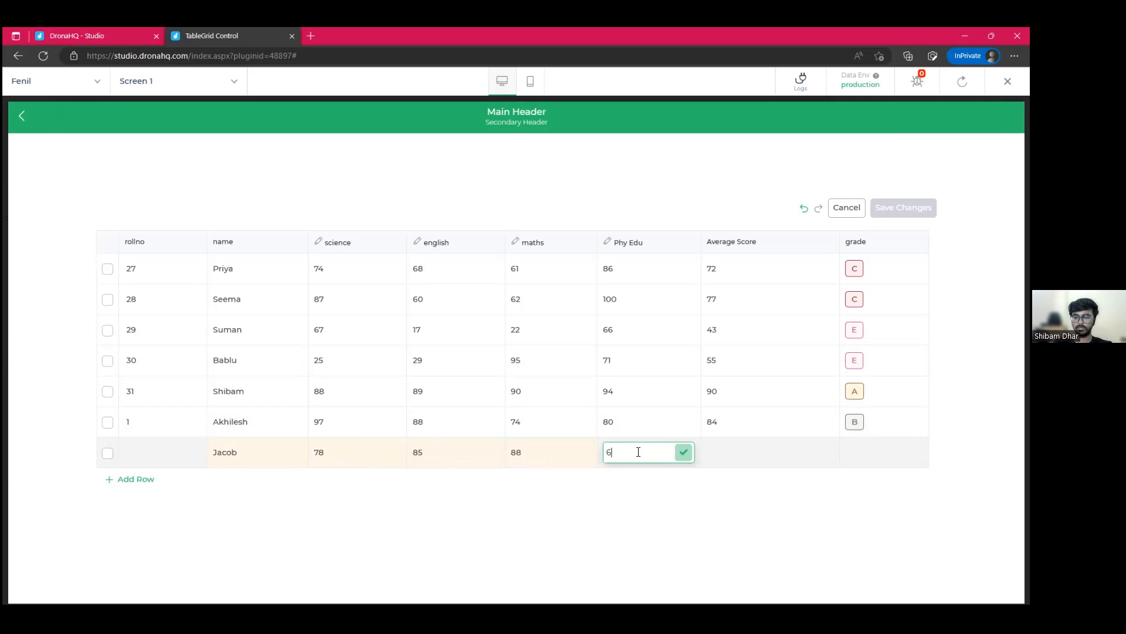
{"action": "type", "text": "69"}
{"action": "key", "text": "Return"}
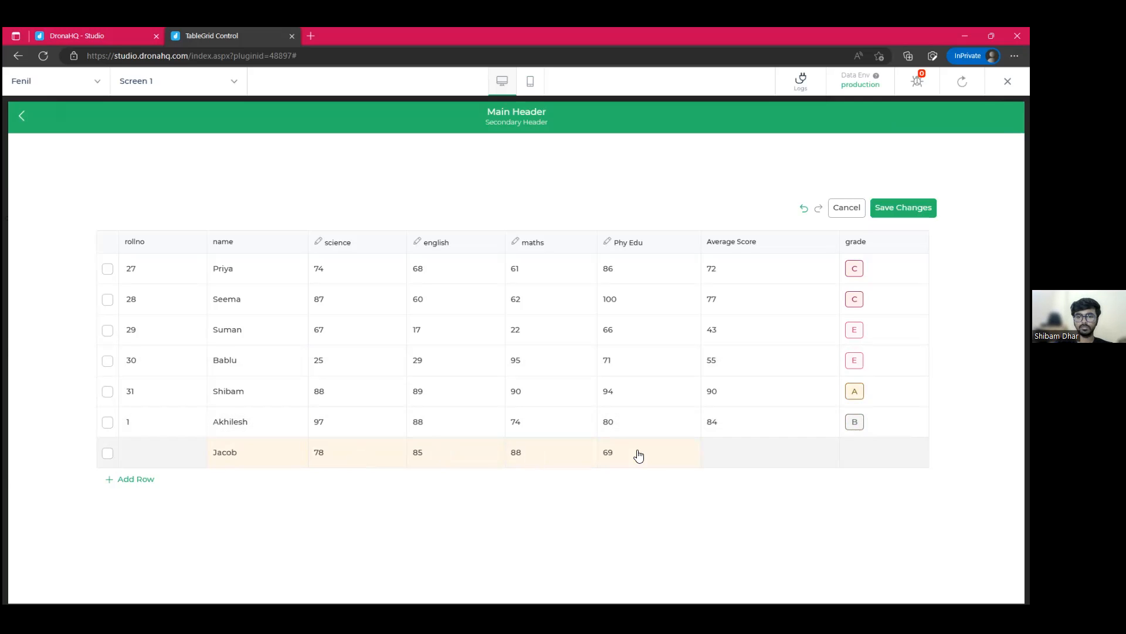
Step: Save the new row and check the connector requests in the logs
{"action": "left_click", "coordinate": [915, 210]}
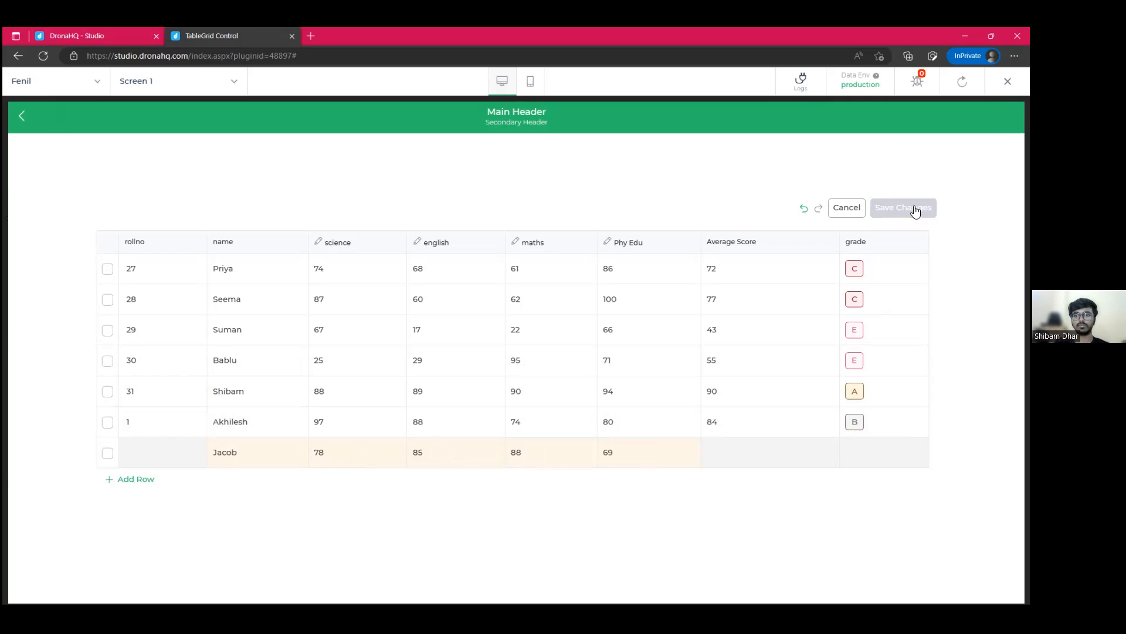
{"action": "left_click", "coordinate": [793, 98]}
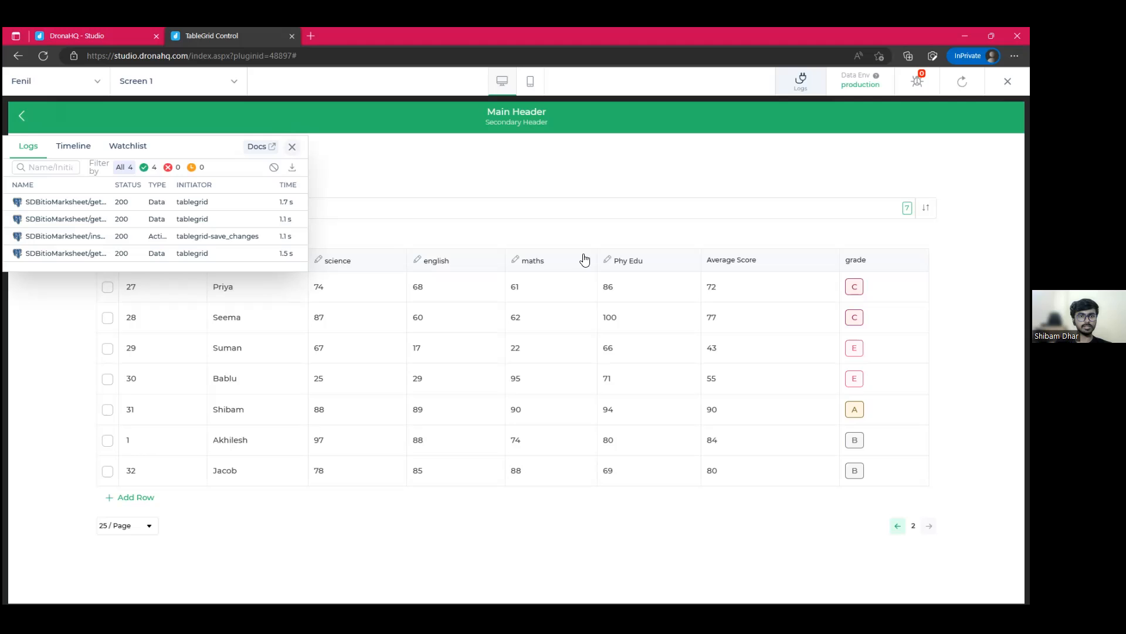
{"action": "left_click", "coordinate": [292, 147]}
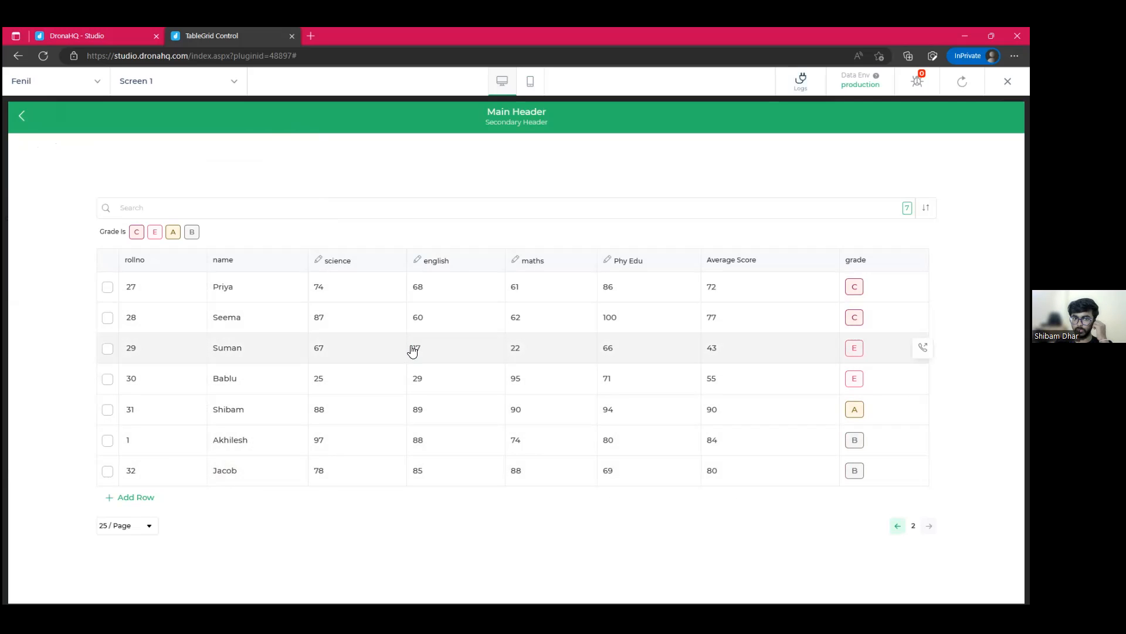
Step: Test an update by setting the third row's english mark to 88 and saving it, and leave the preview
{"action": "left_click", "coordinate": [441, 348]}
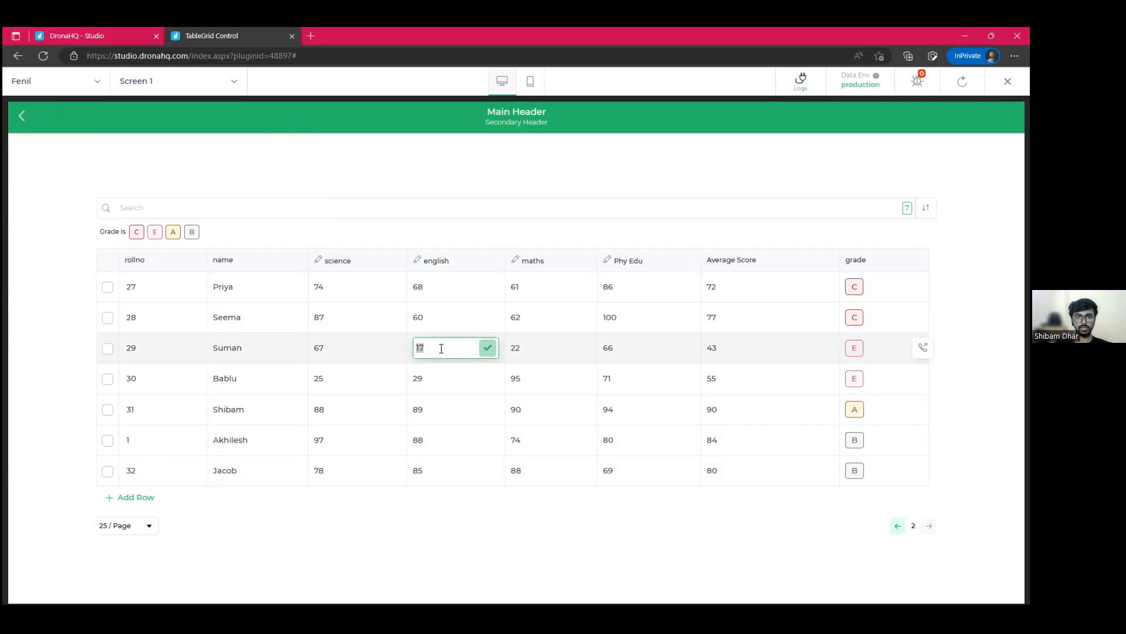
{"action": "type", "text": "88"}
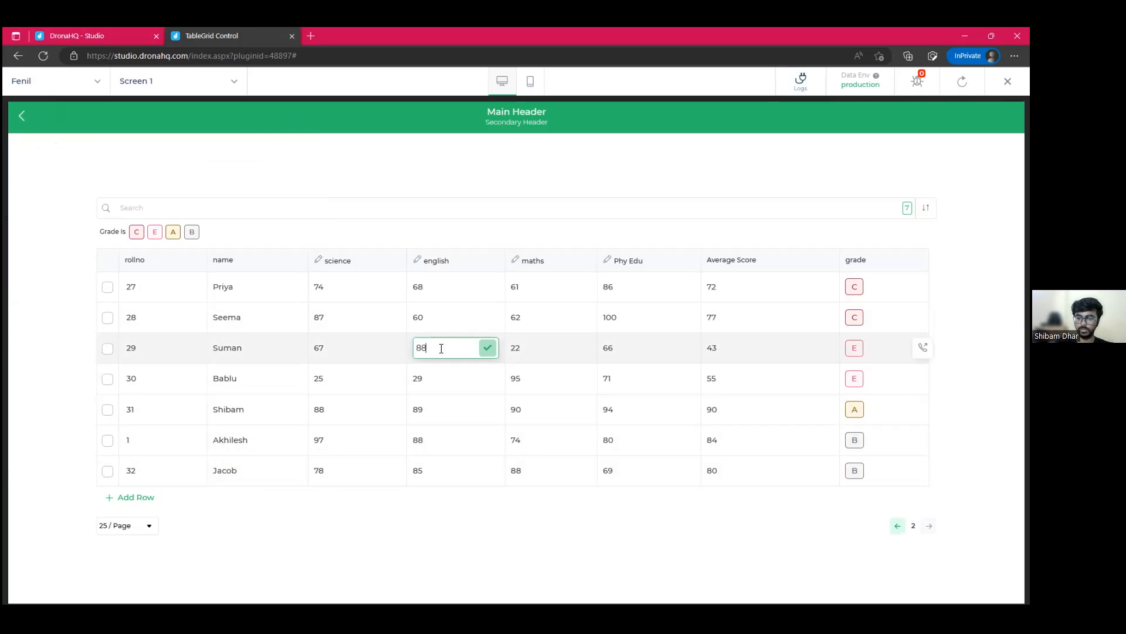
{"action": "left_click", "coordinate": [487, 352]}
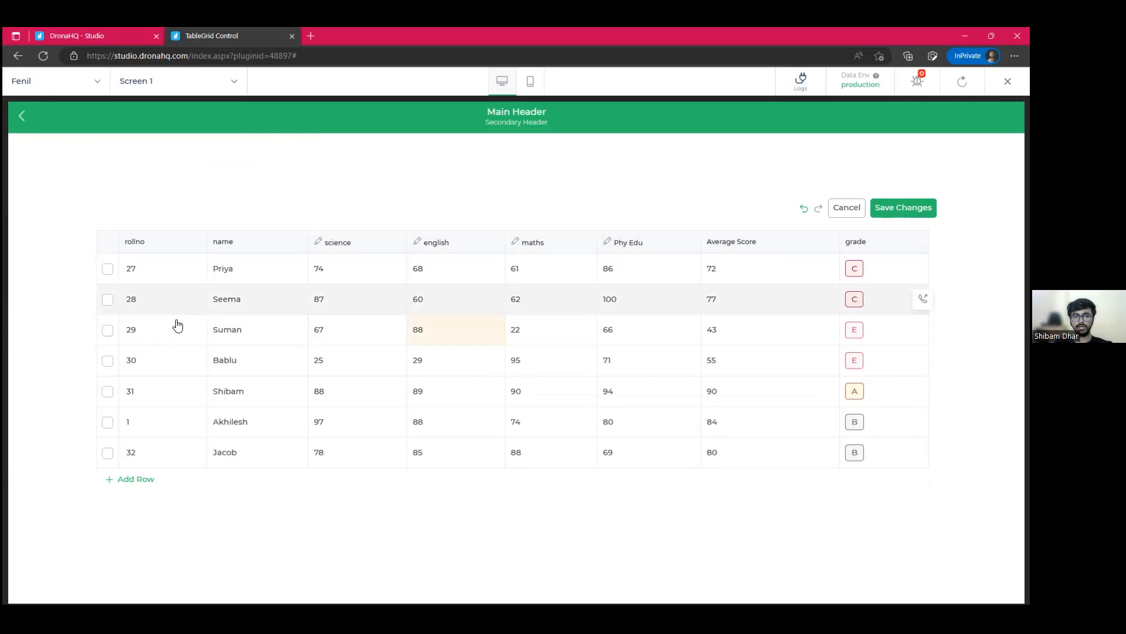
{"action": "left_click", "coordinate": [897, 212]}
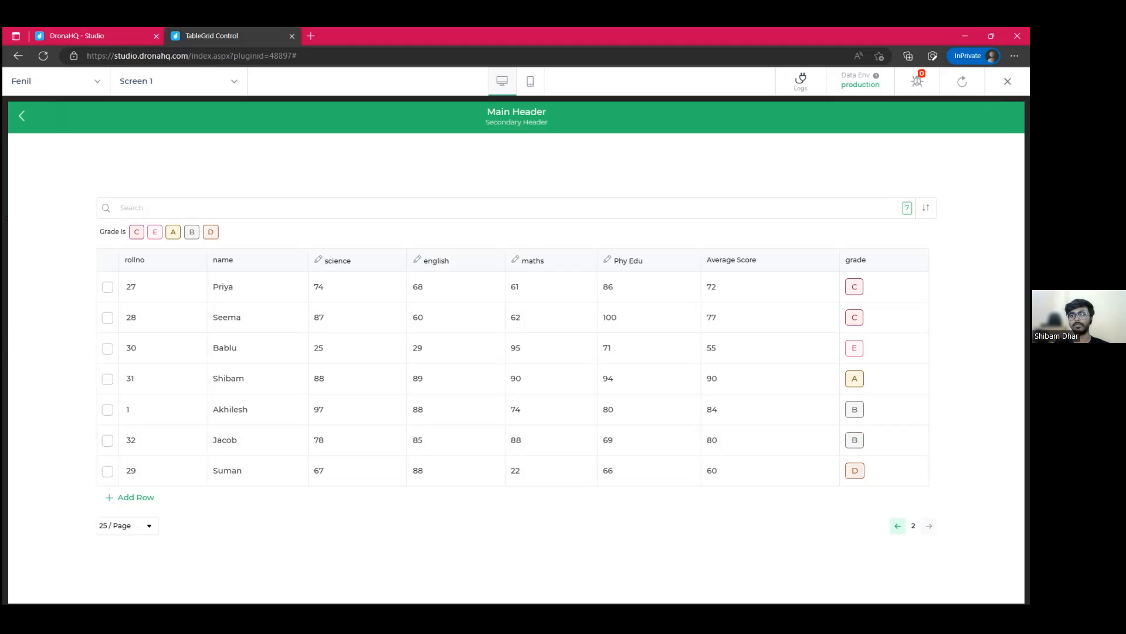
{"action": "left_click", "coordinate": [909, 98]}
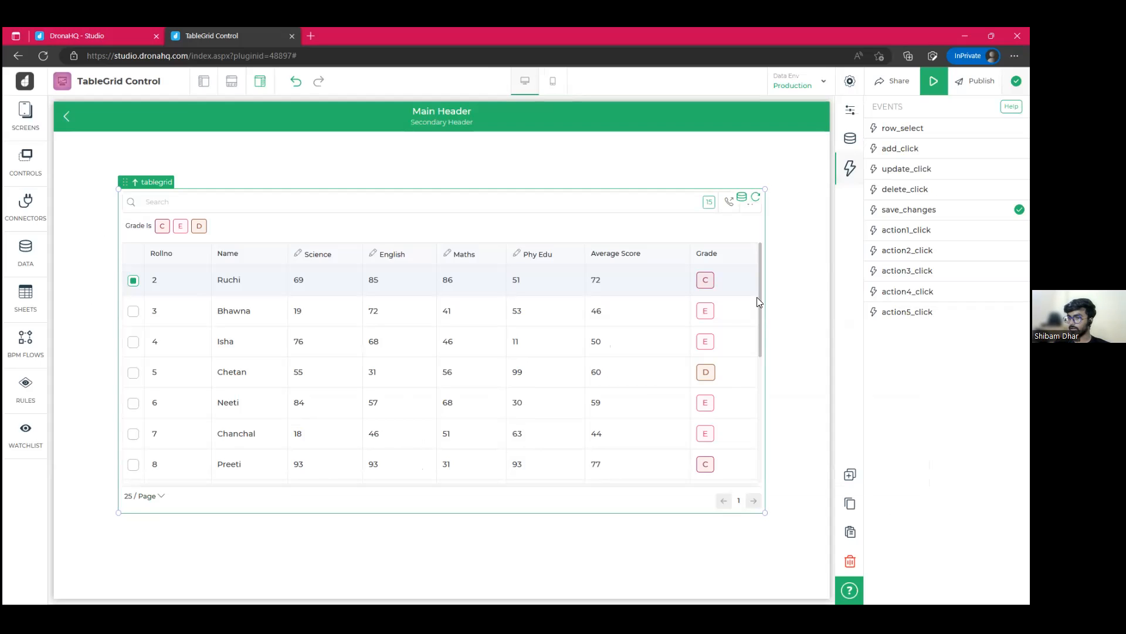
Step: Move the tablegrid control to the canvas's upper left and narrow it to about half the canvas width
{"action": "scroll", "coordinate": [730, 318], "scroll_direction": "down", "scroll_amount": 2}
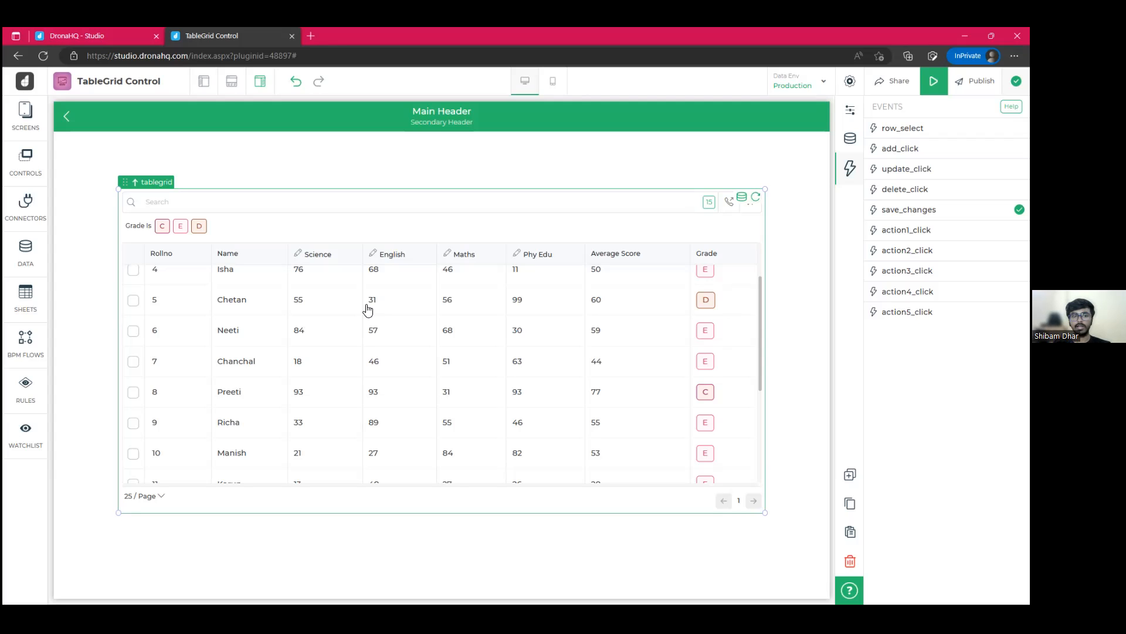
{"action": "left_click_drag", "start_coordinate": [520, 196], "coordinate": [494, 153]}
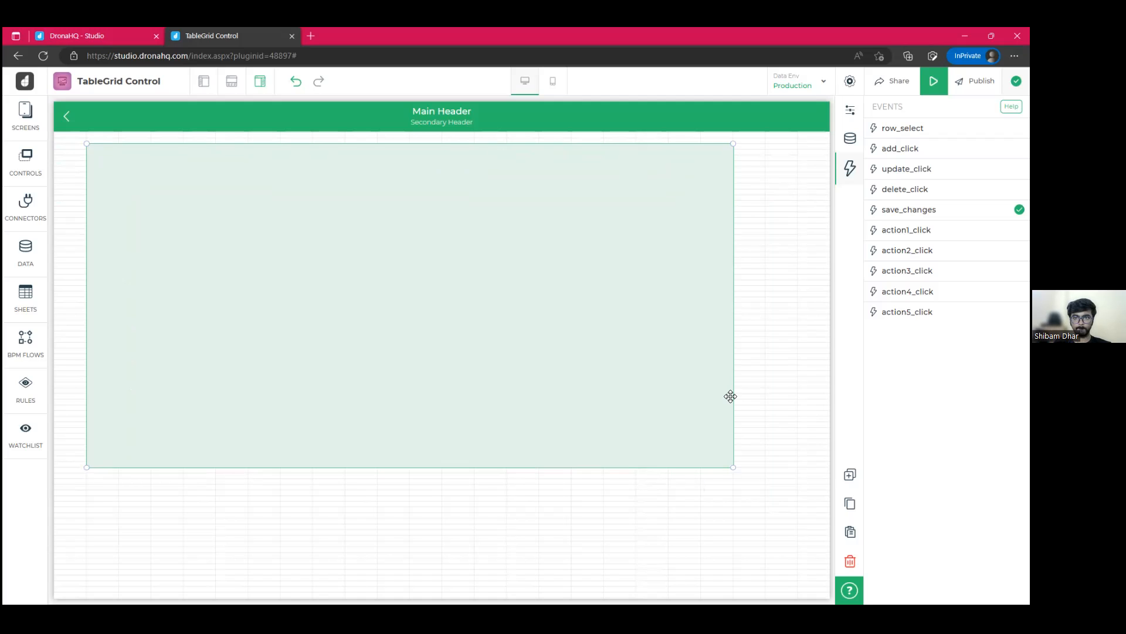
{"action": "left_click_drag", "start_coordinate": [732, 466], "coordinate": [571, 444]}
{"action": "left_click_drag", "start_coordinate": [406, 444], "coordinate": [705, 346]}
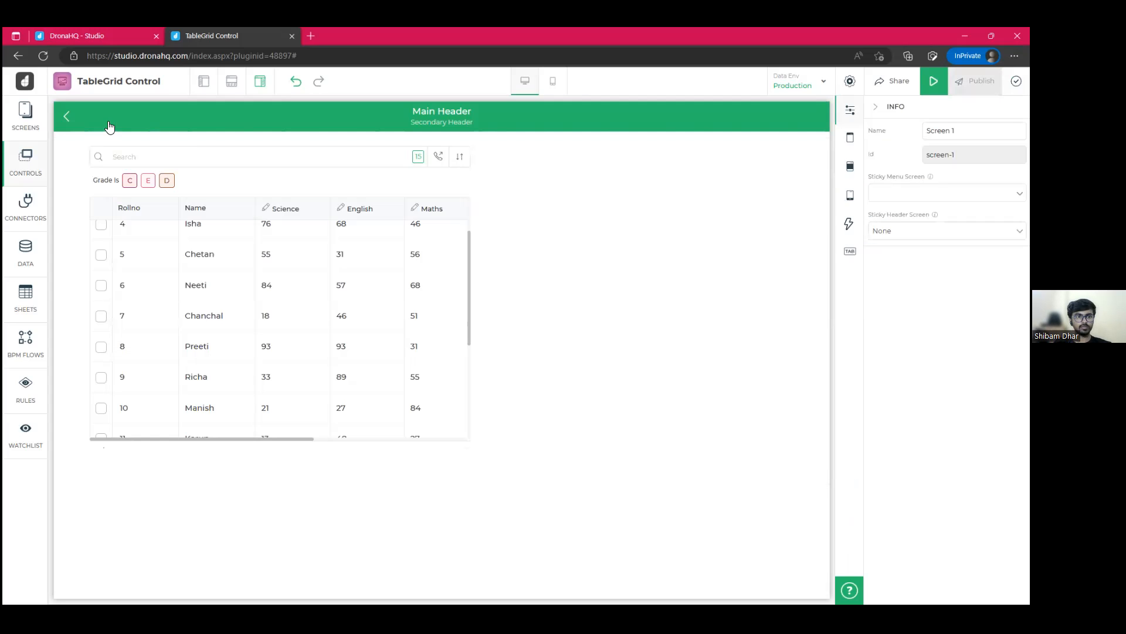
Step: Add a JSON Viewer control to the right of the table grid and place a duplicate of it directly below
{"action": "left_click", "coordinate": [27, 167]}
{"action": "type", "text": "js"}
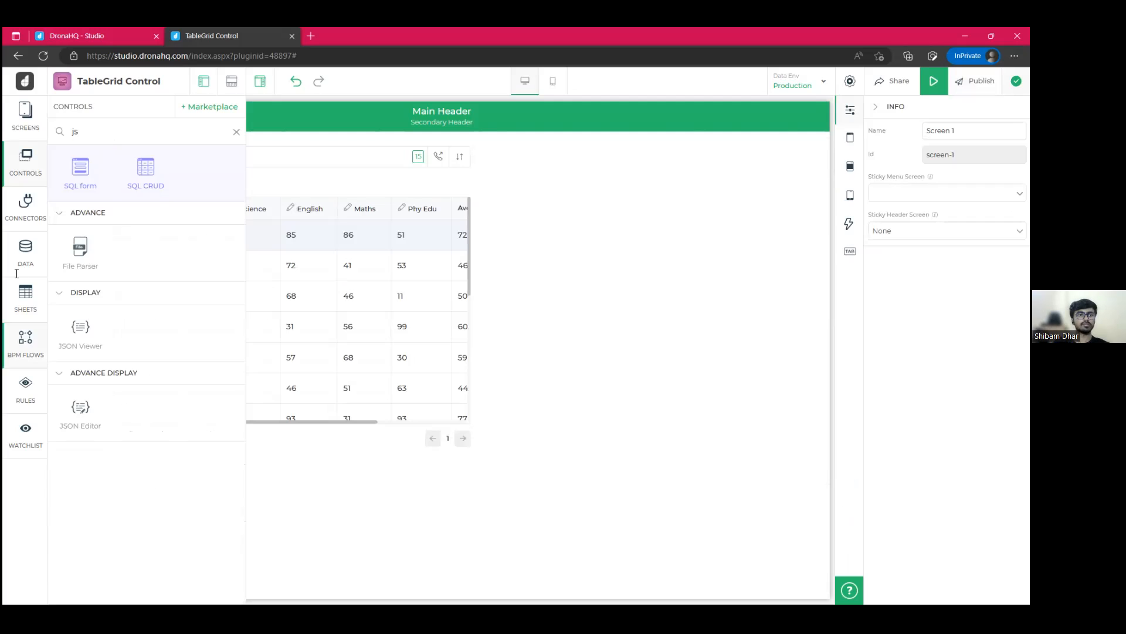
{"action": "left_click_drag", "start_coordinate": [346, 295], "coordinate": [595, 187]}
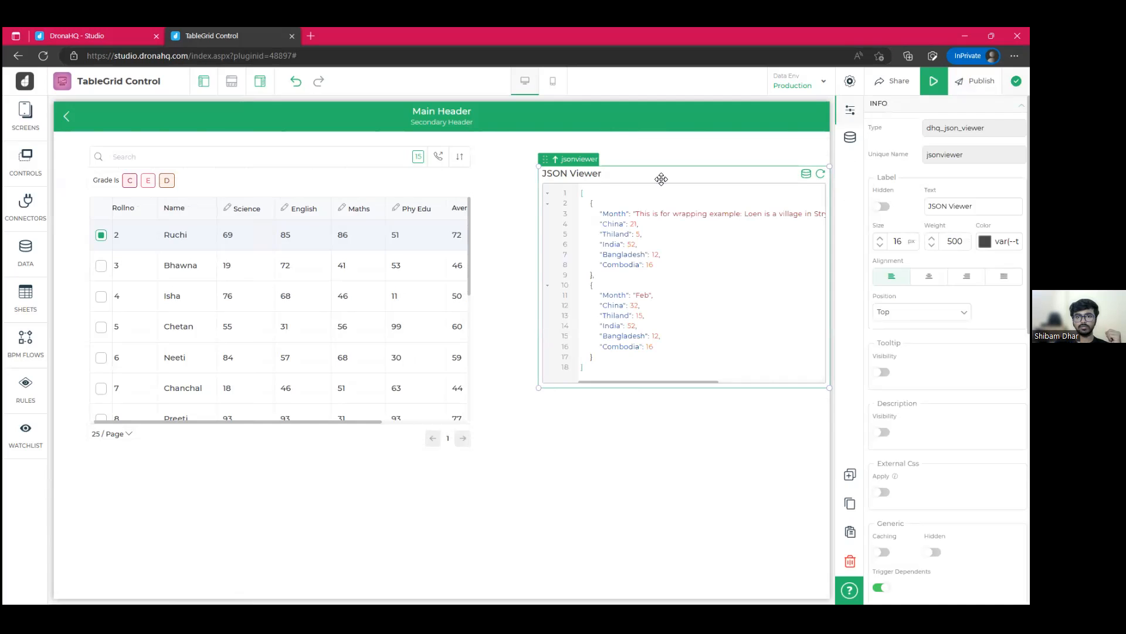
{"action": "left_click_drag", "start_coordinate": [632, 169], "coordinate": [623, 156]}
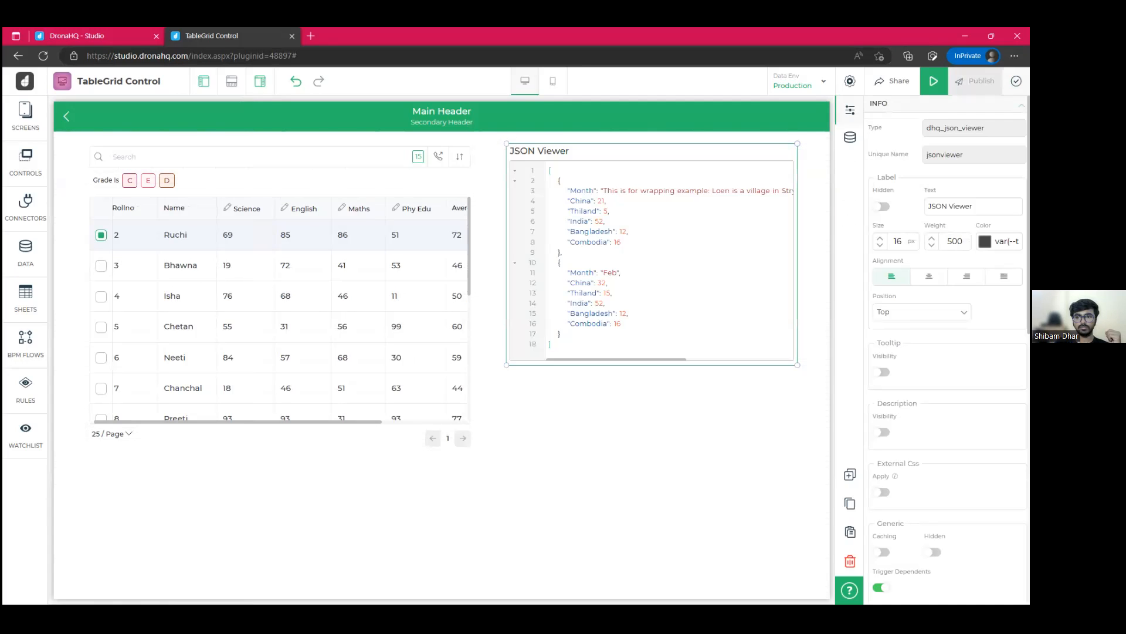
{"action": "left_click", "coordinate": [850, 474]}
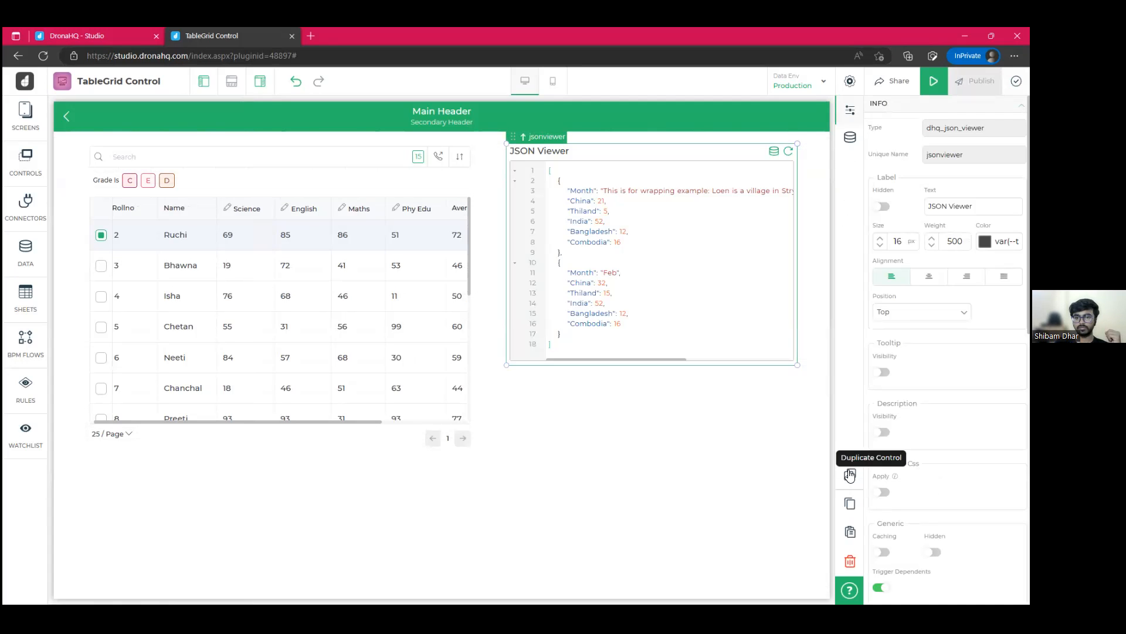
{"action": "left_click_drag", "start_coordinate": [669, 463], "coordinate": [574, 367]}
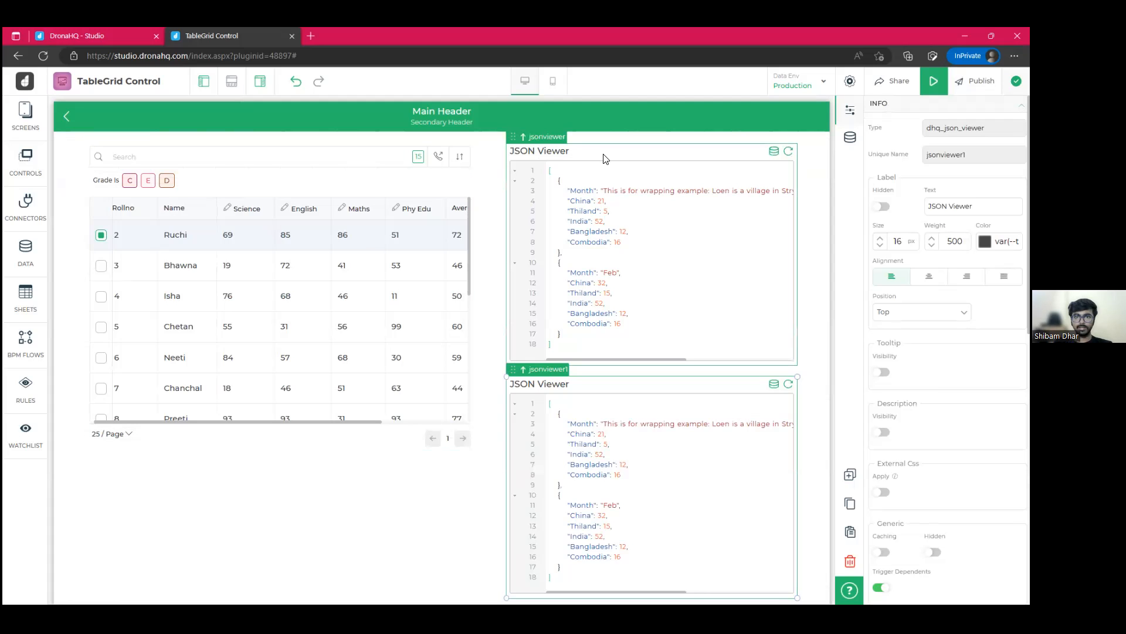
Step: Bind the upper JSON Viewer to the tablegrid control's PROPERTIES.EDITEDTABLE field on Screen 1 and save the binding
{"action": "left_click", "coordinate": [787, 198]}
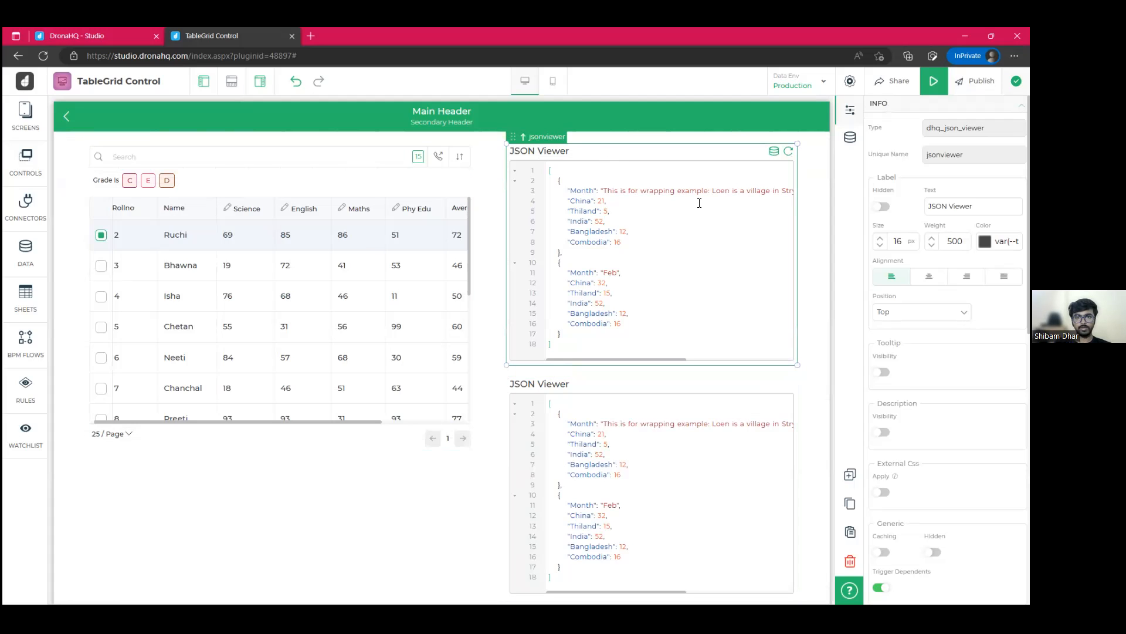
{"action": "left_click", "coordinate": [851, 138]}
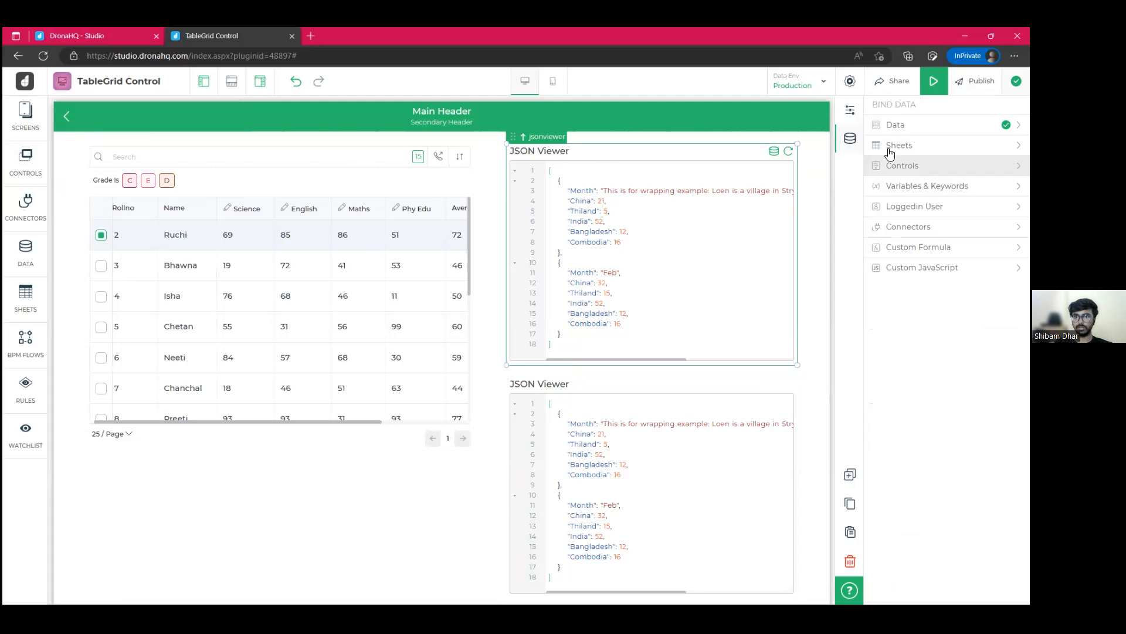
{"action": "left_click", "coordinate": [891, 169]}
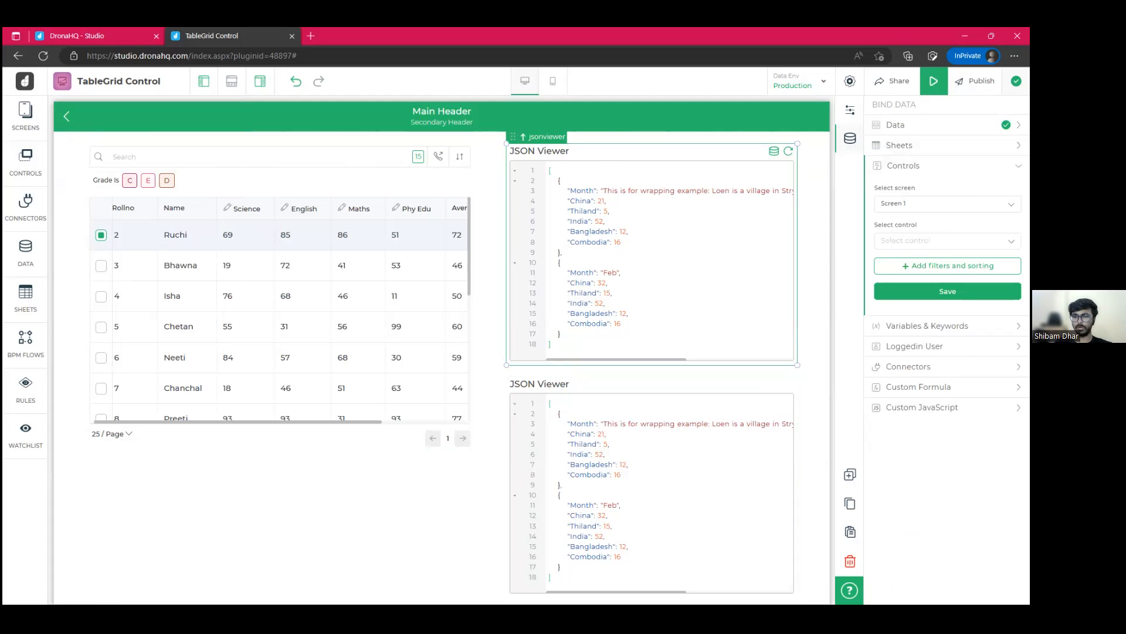
{"action": "left_click", "coordinate": [922, 246]}
{"action": "left_click", "coordinate": [921, 256]}
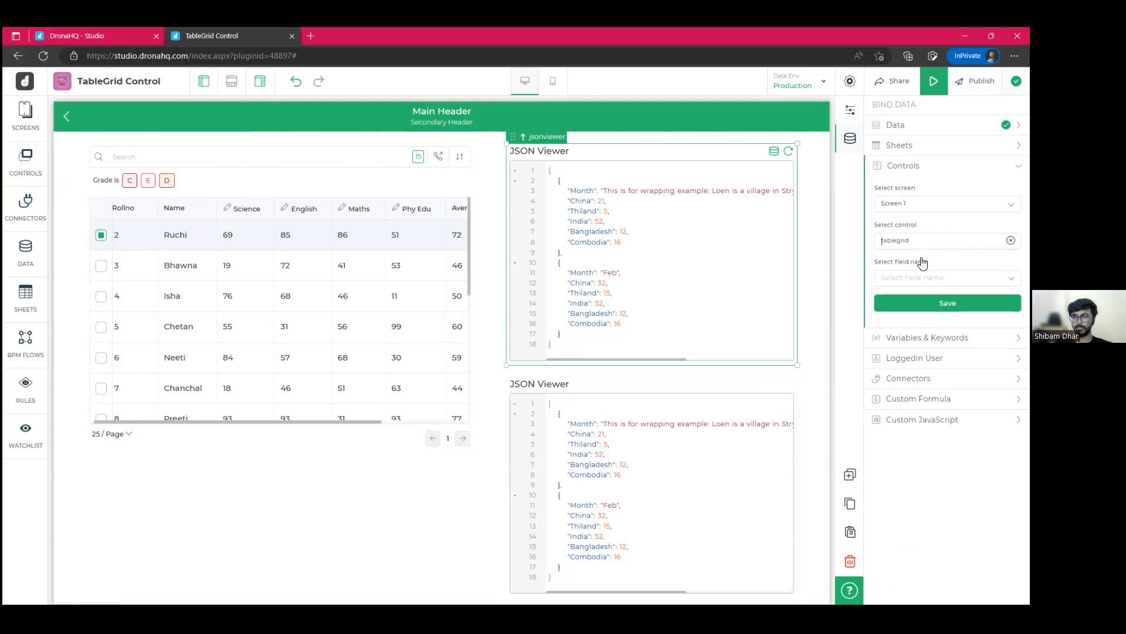
{"action": "left_click", "coordinate": [919, 276]}
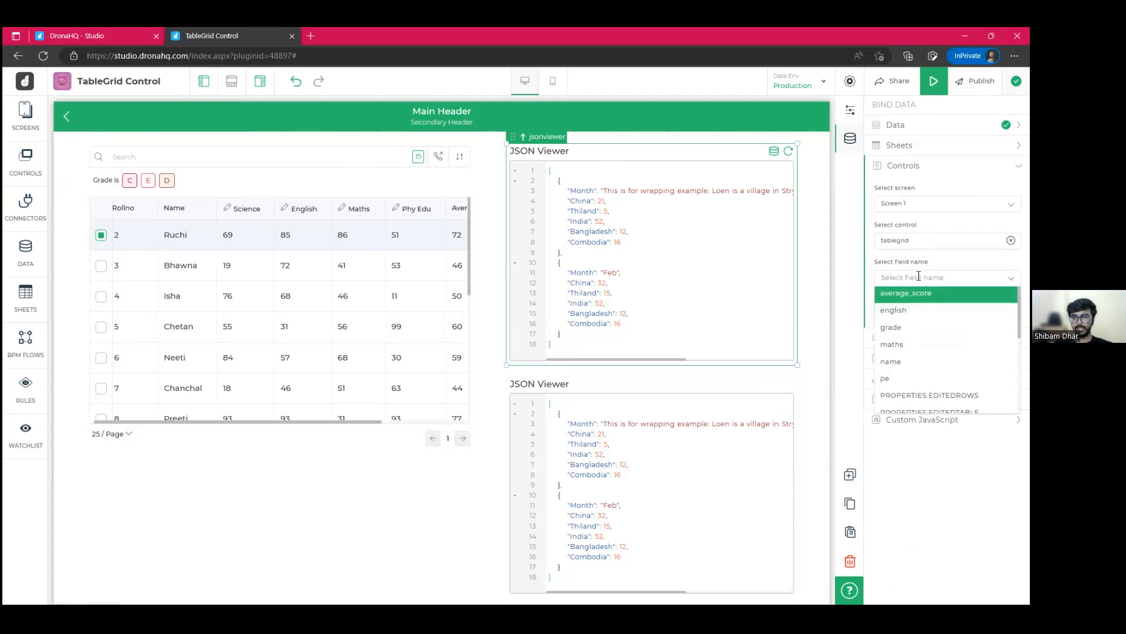
{"action": "key", "text": "Down"}
{"action": "key", "text": "Down"}
{"action": "key", "text": "Down"}
{"action": "key", "text": "Down"}
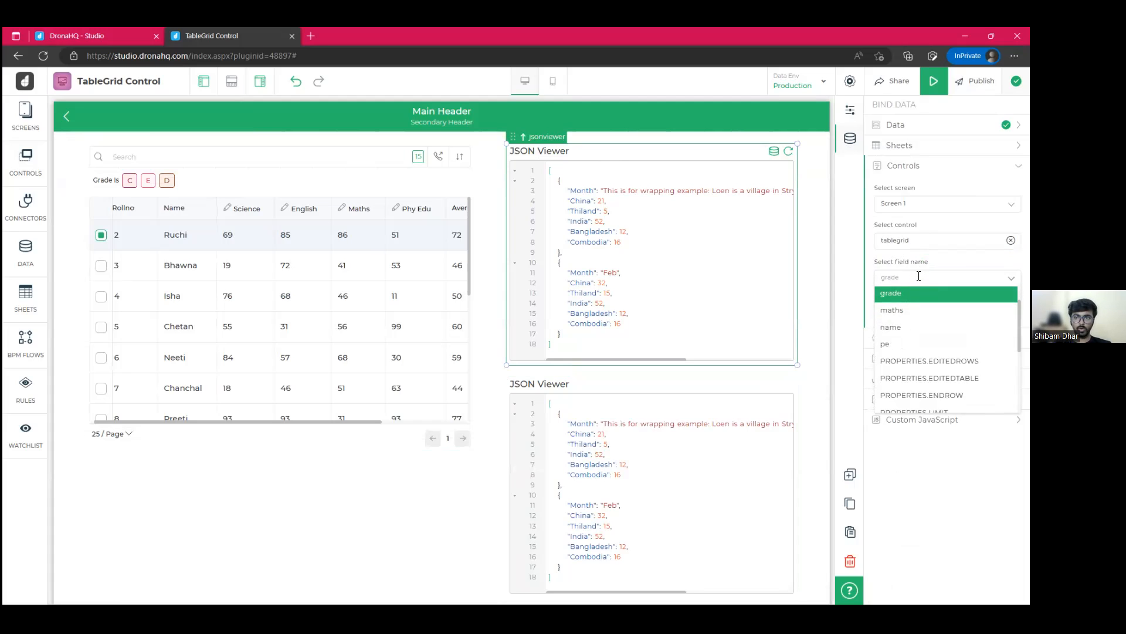
{"action": "key", "text": "Down"}
{"action": "key", "text": "Down"}
{"action": "key", "text": "Down"}
{"action": "key", "text": "Return"}
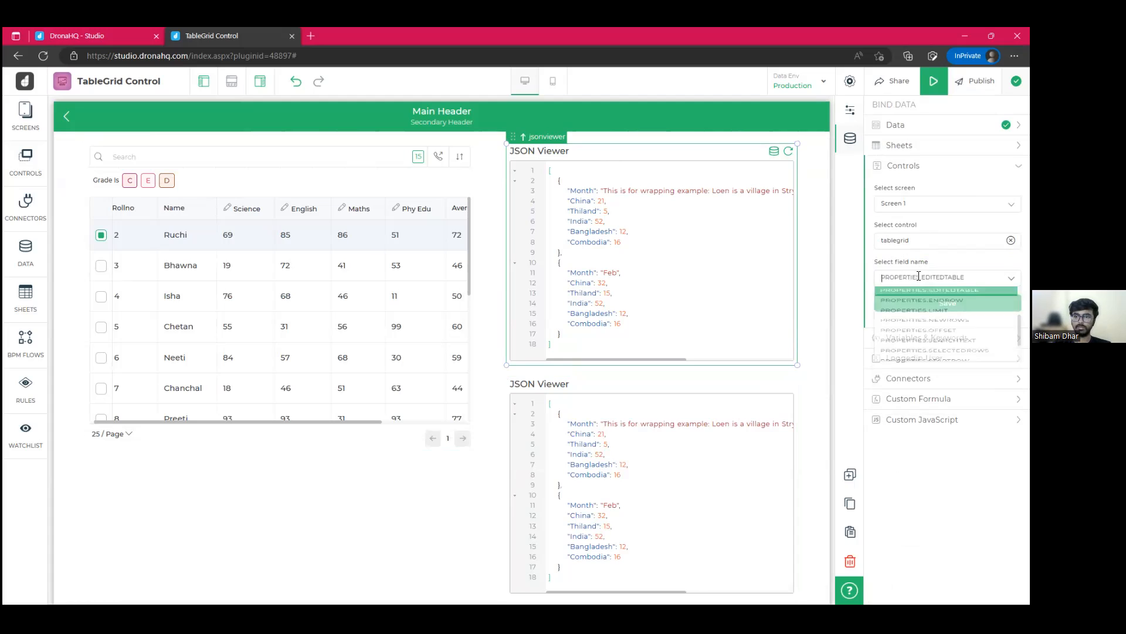
{"action": "left_click", "coordinate": [910, 311]}
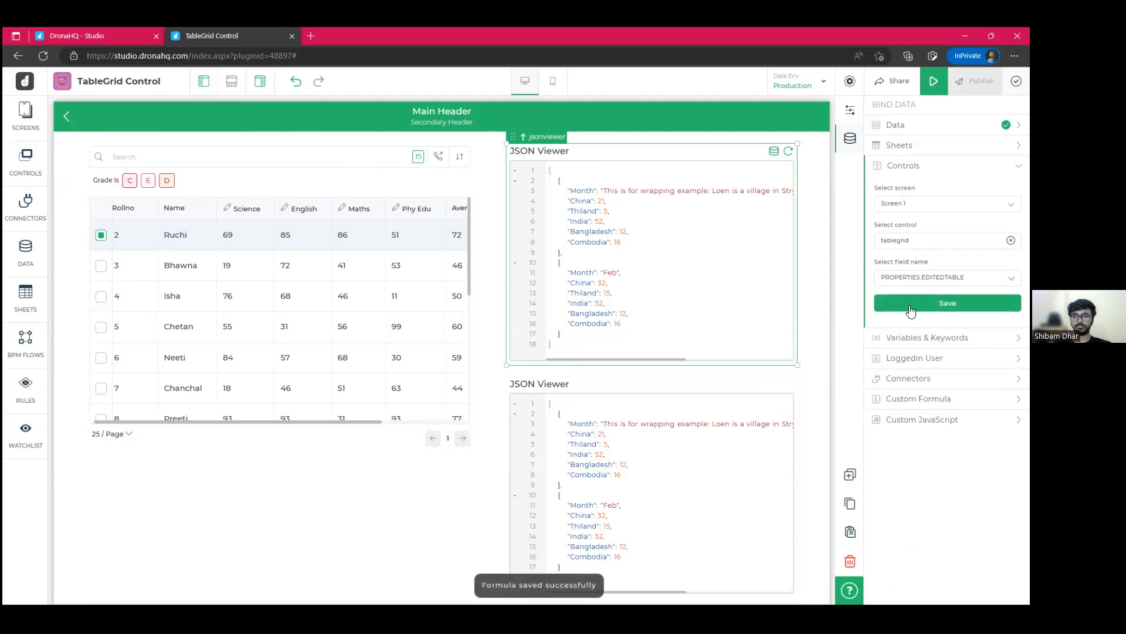
Step: Change the upper JSON Viewer's label text to "Edited table"
{"action": "left_click", "coordinate": [850, 110]}
{"action": "key", "text": "ctrl+a"}
{"action": "type", "text": "E"}
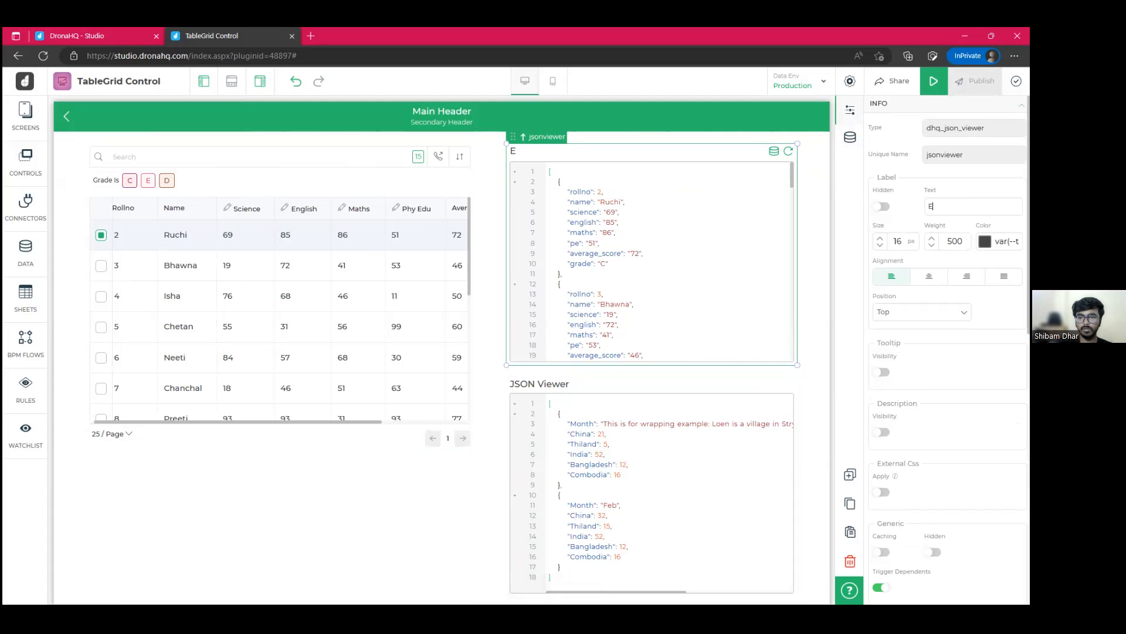
{"action": "type", "text": "dita"}
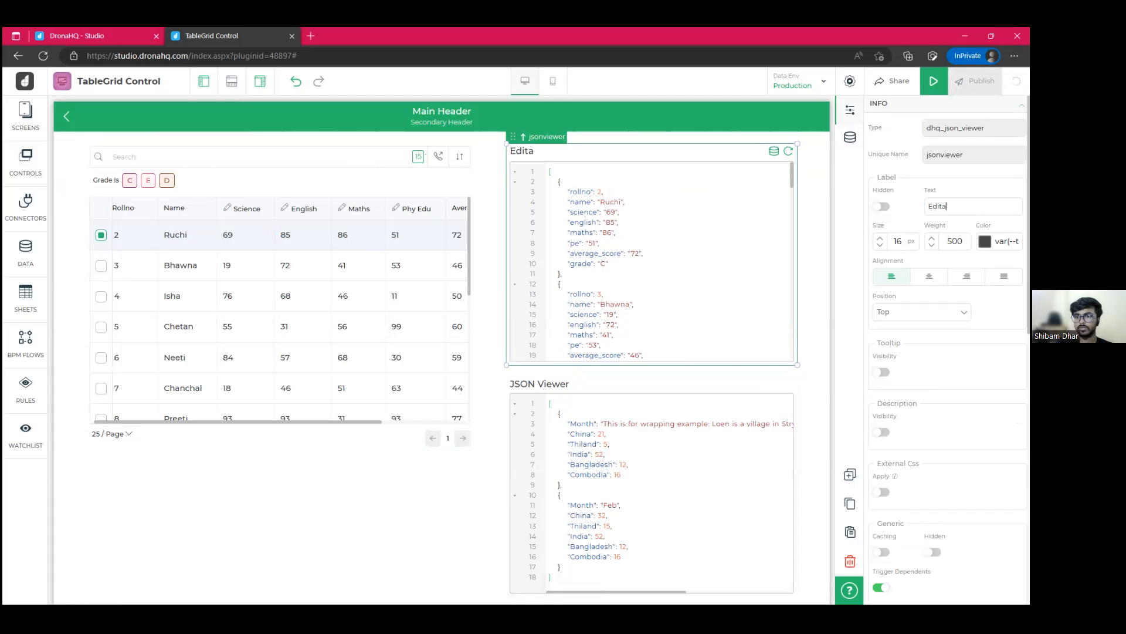
{"action": "key", "text": "BackSpace"}
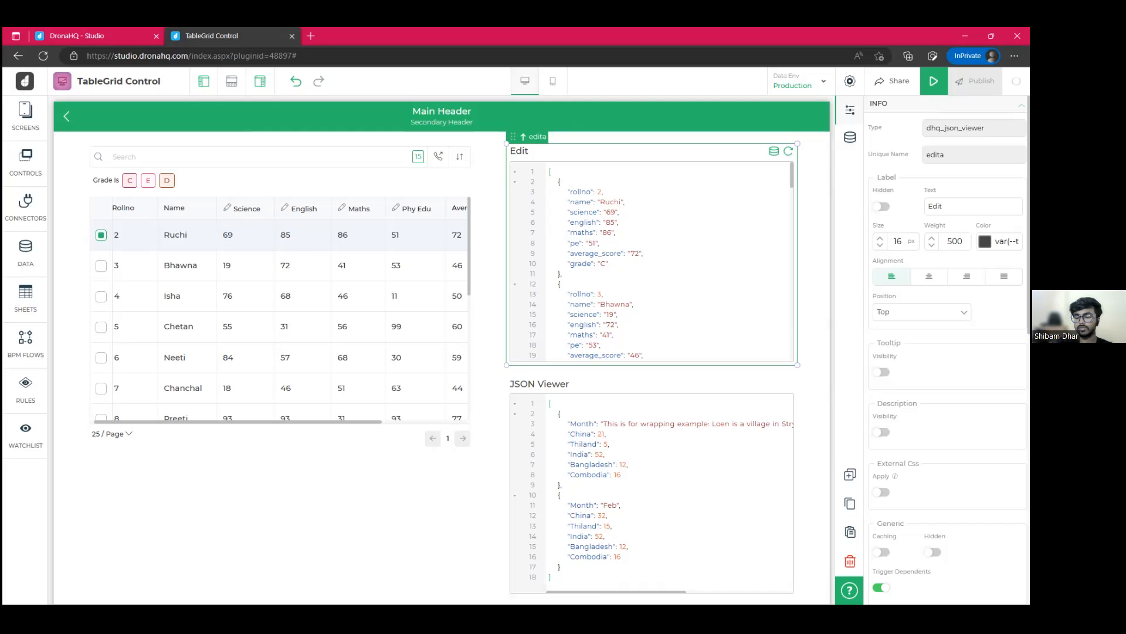
{"action": "type", "text": "ed tabl"}
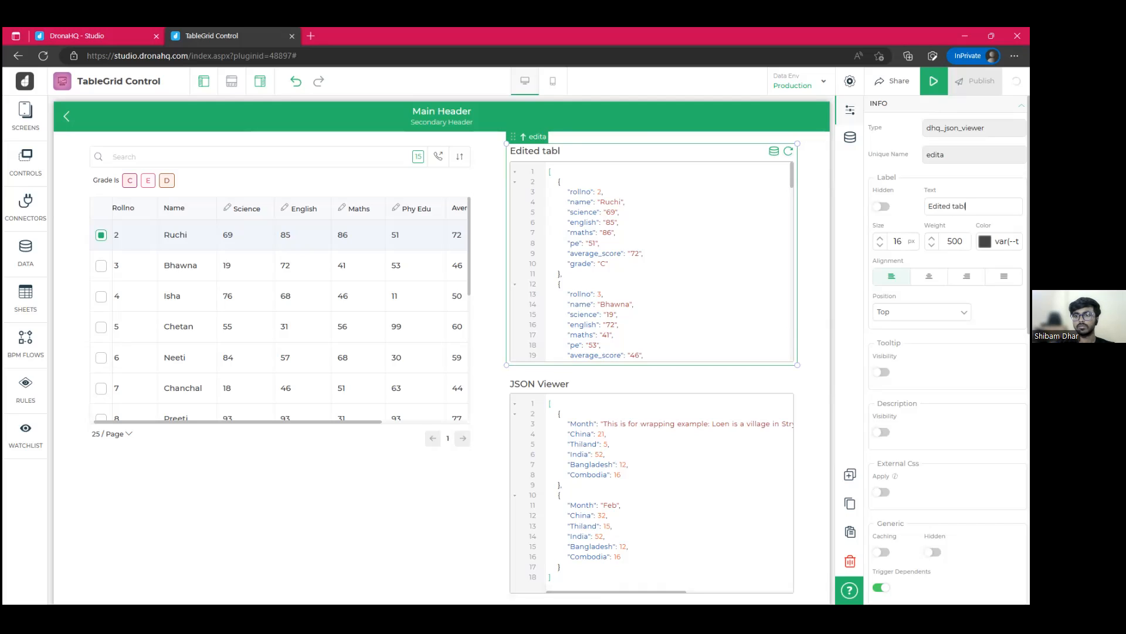
{"action": "key", "text": "BackSpace"}
{"action": "type", "text": "e"}
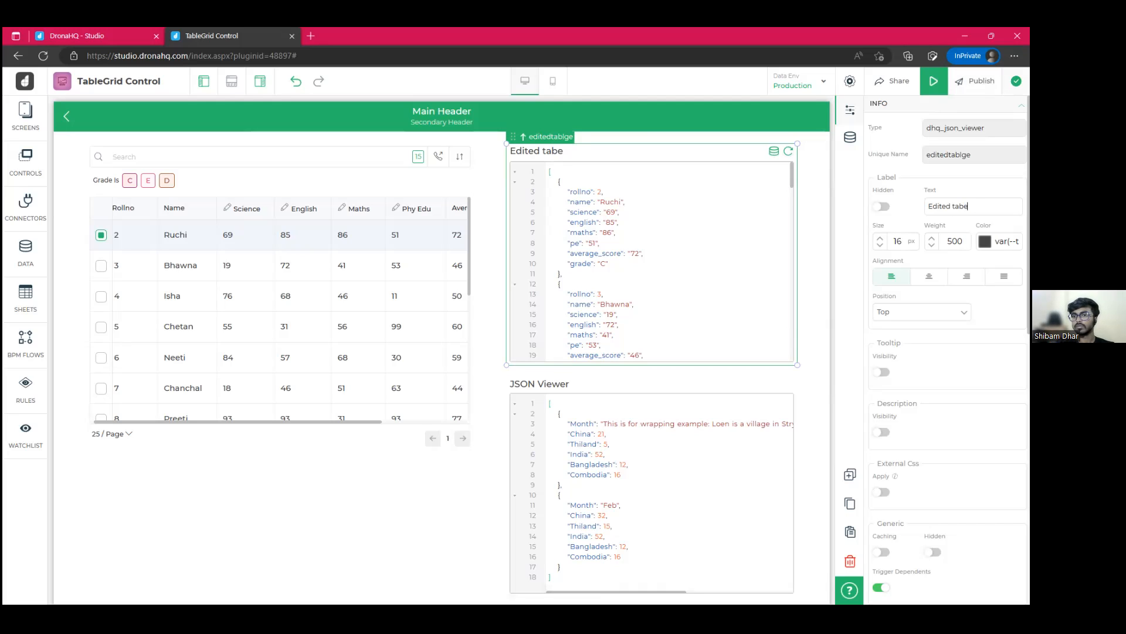
{"action": "key", "text": "BackSpace"}
{"action": "type", "text": "le"}
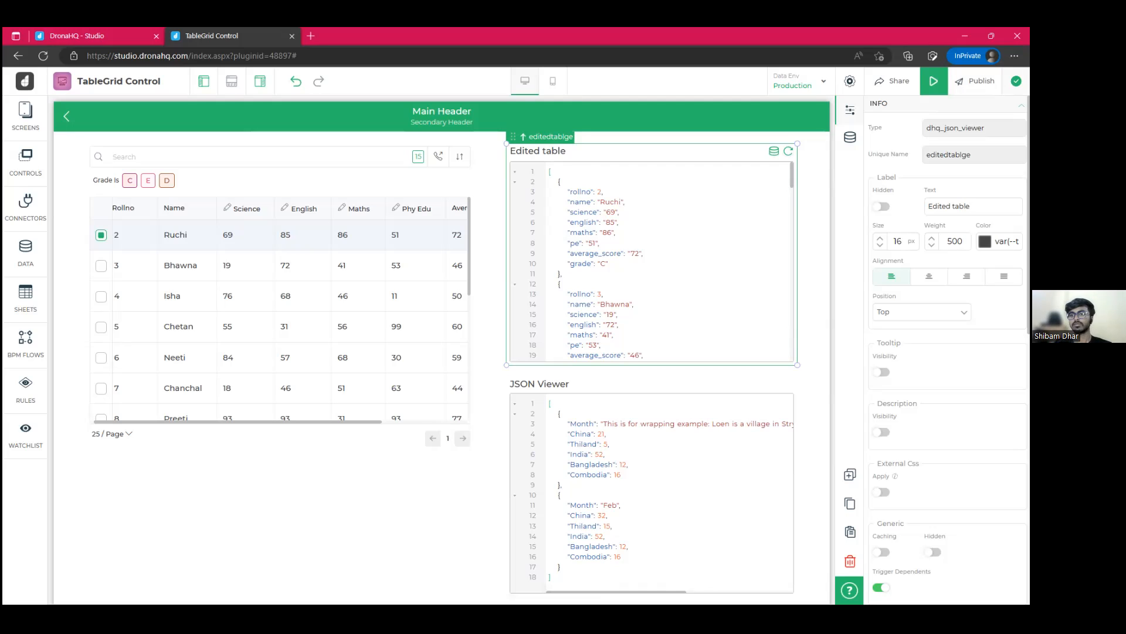
Step: Change the lower JSON Viewer's label text to "Selected Row"
{"action": "left_click", "coordinate": [649, 424]}
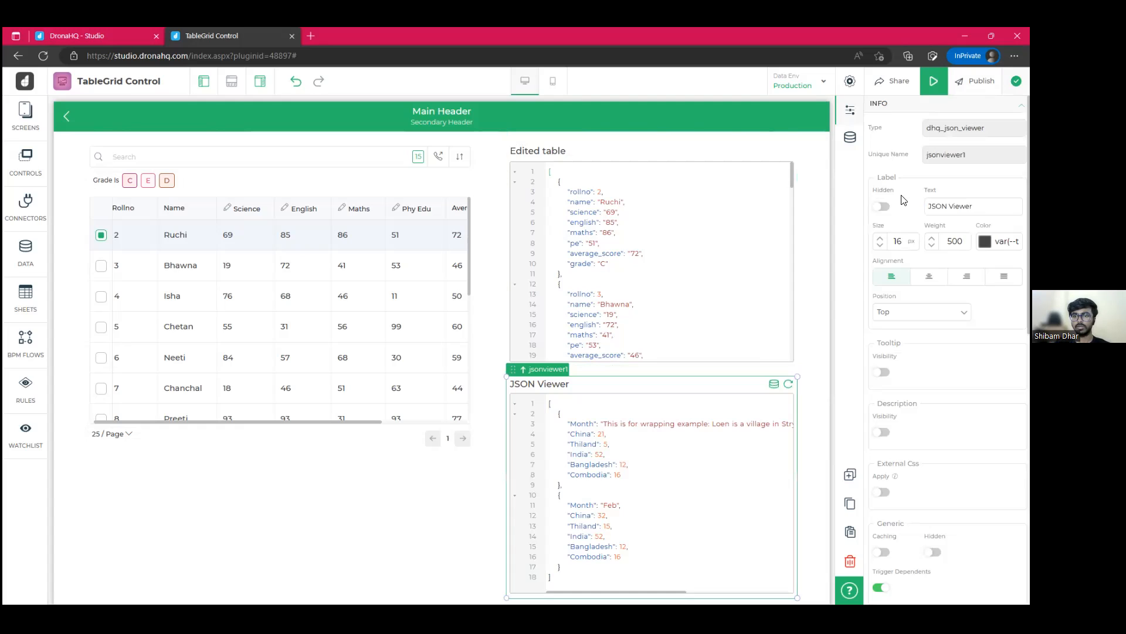
{"action": "key", "text": "ctrl+a"}
{"action": "type", "text": "S"}
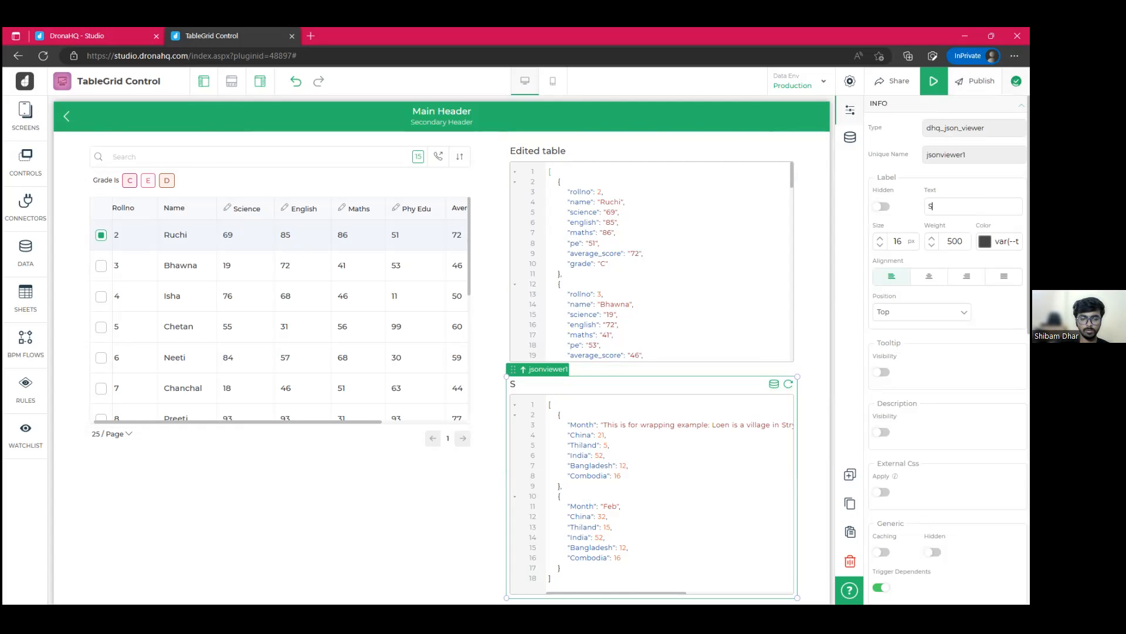
{"action": "type", "text": "ele"}
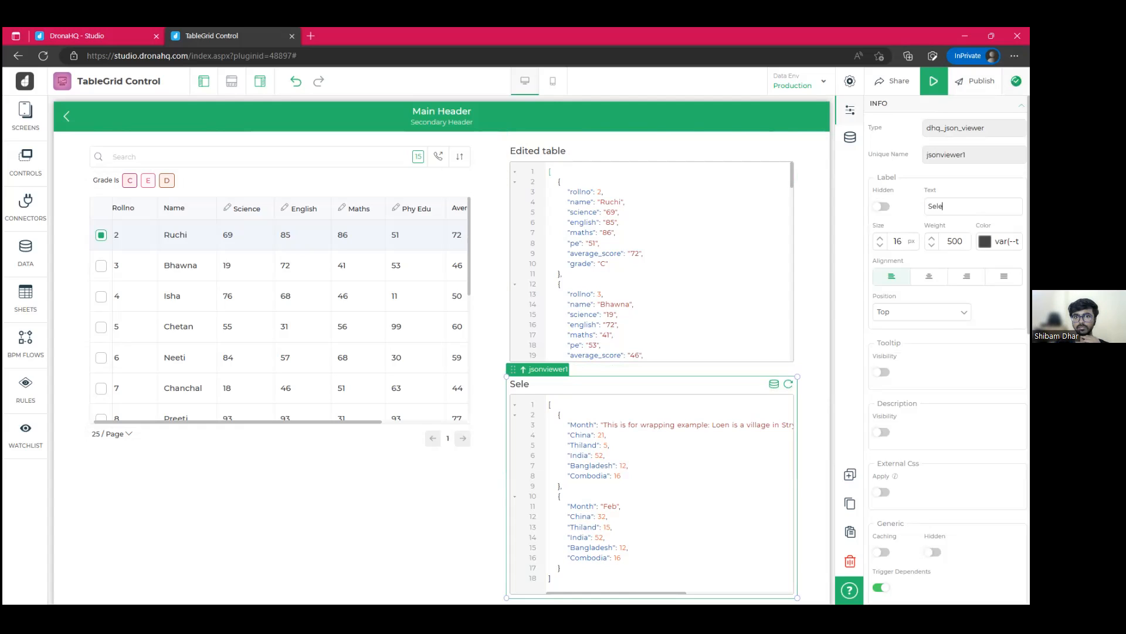
{"action": "type", "text": "cted Row"}
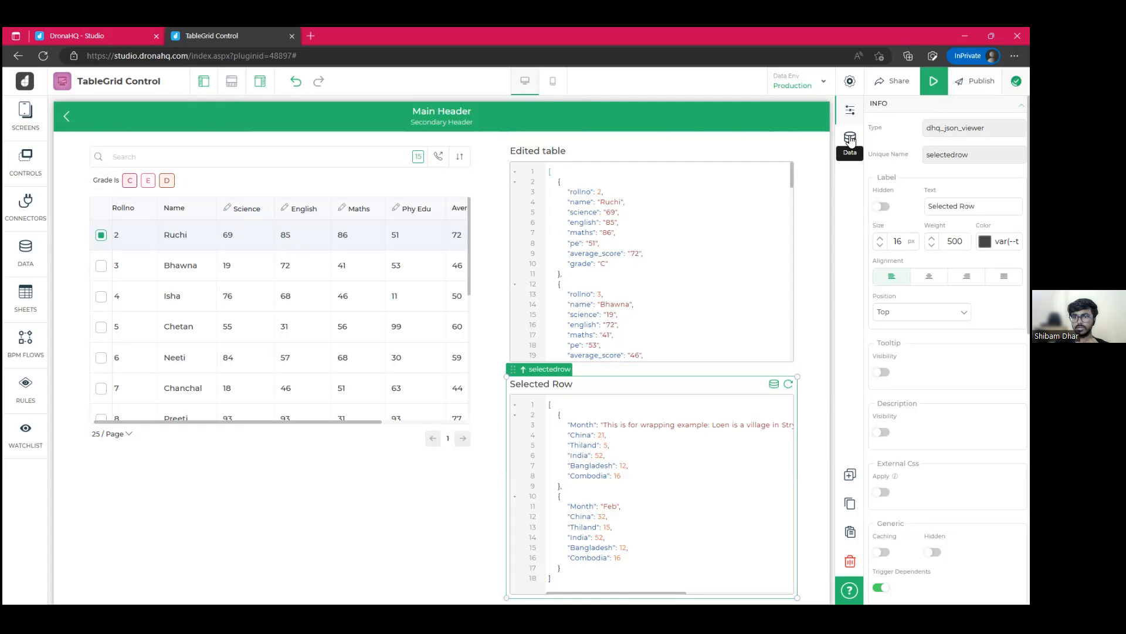
Step: Bind the Selected Row viewer to the tablegrid control's PROPERTIES.SELECTEDROWS field on Screen 1 and save the binding
{"action": "left_click", "coordinate": [850, 140]}
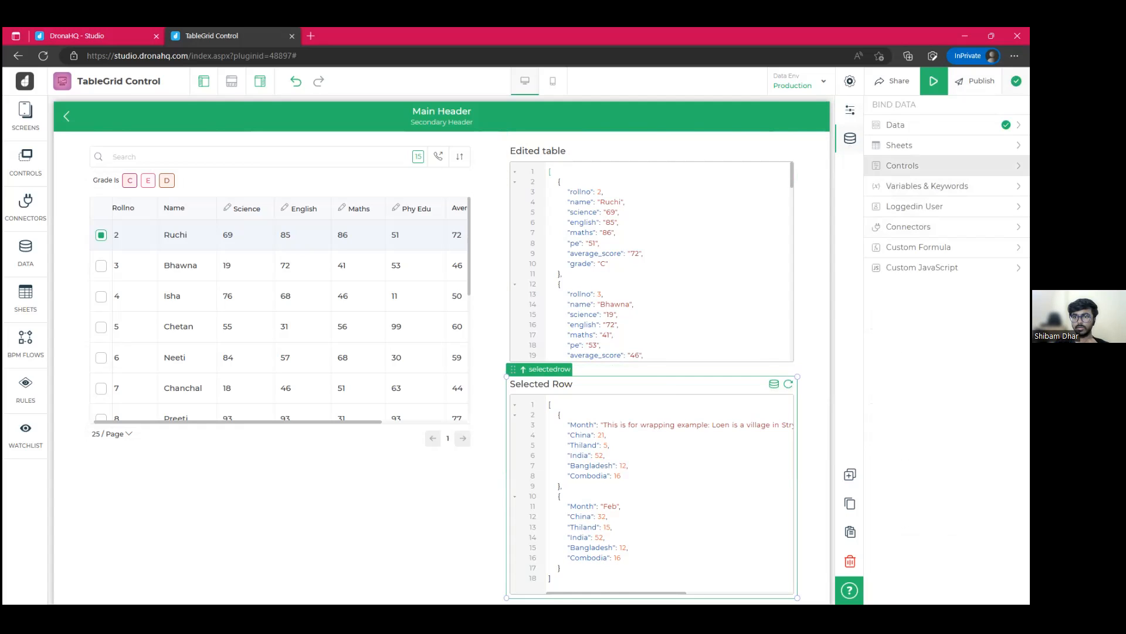
{"action": "left_click", "coordinate": [903, 165]}
{"action": "left_click", "coordinate": [915, 277]}
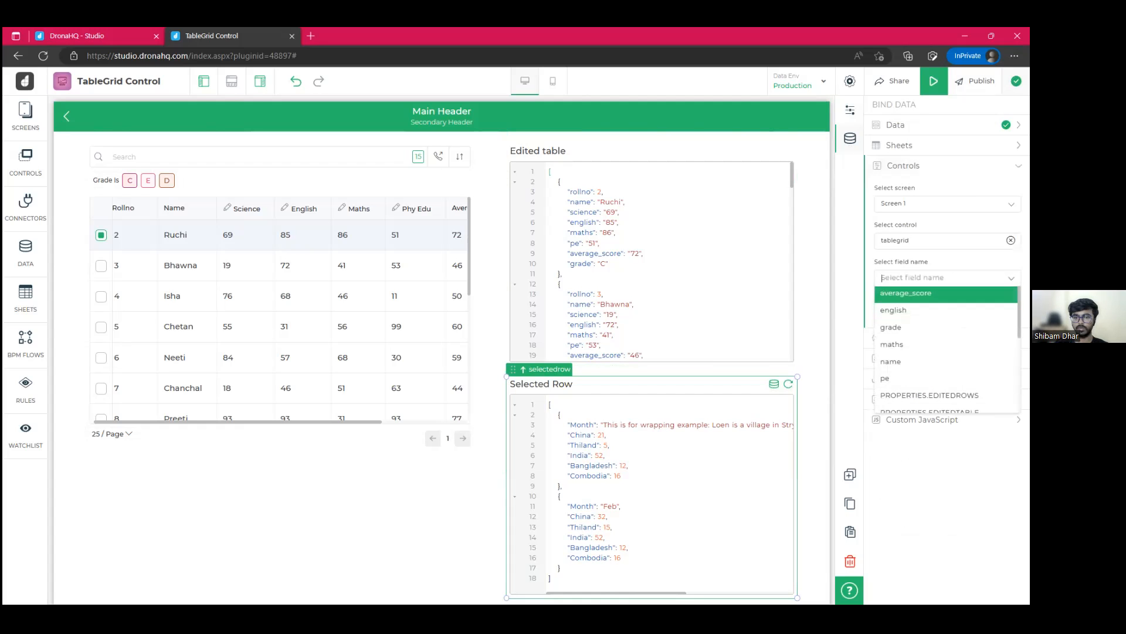
{"action": "scroll", "coordinate": [938, 292], "scroll_direction": "down", "scroll_amount": 1}
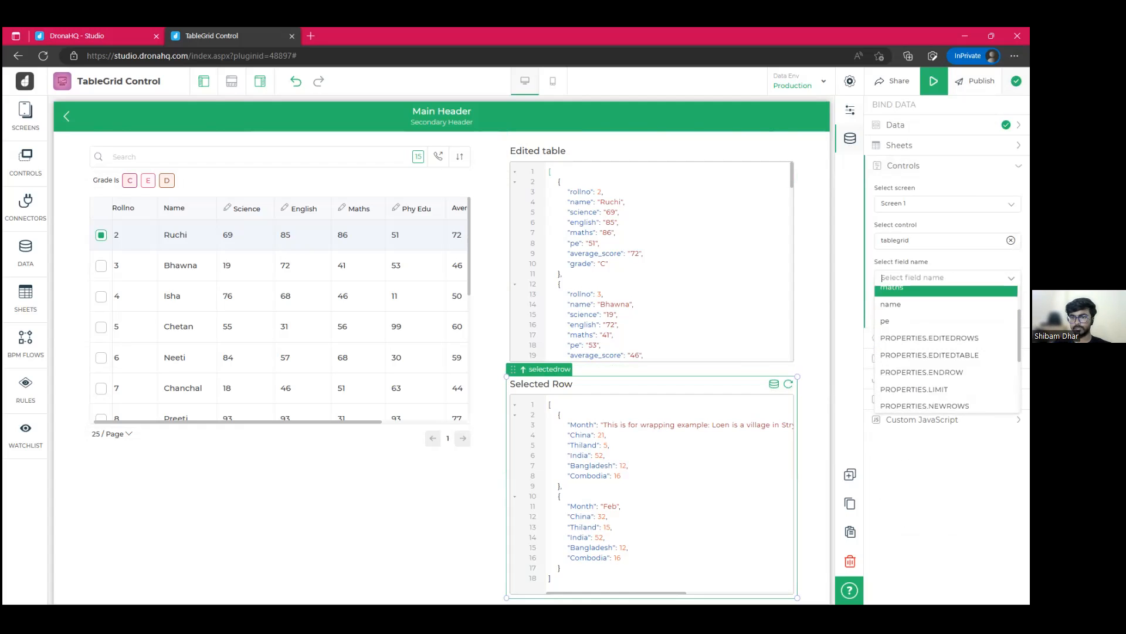
{"action": "scroll", "coordinate": [938, 346], "scroll_direction": "down", "scroll_amount": 1}
{"action": "left_click", "coordinate": [939, 401]}
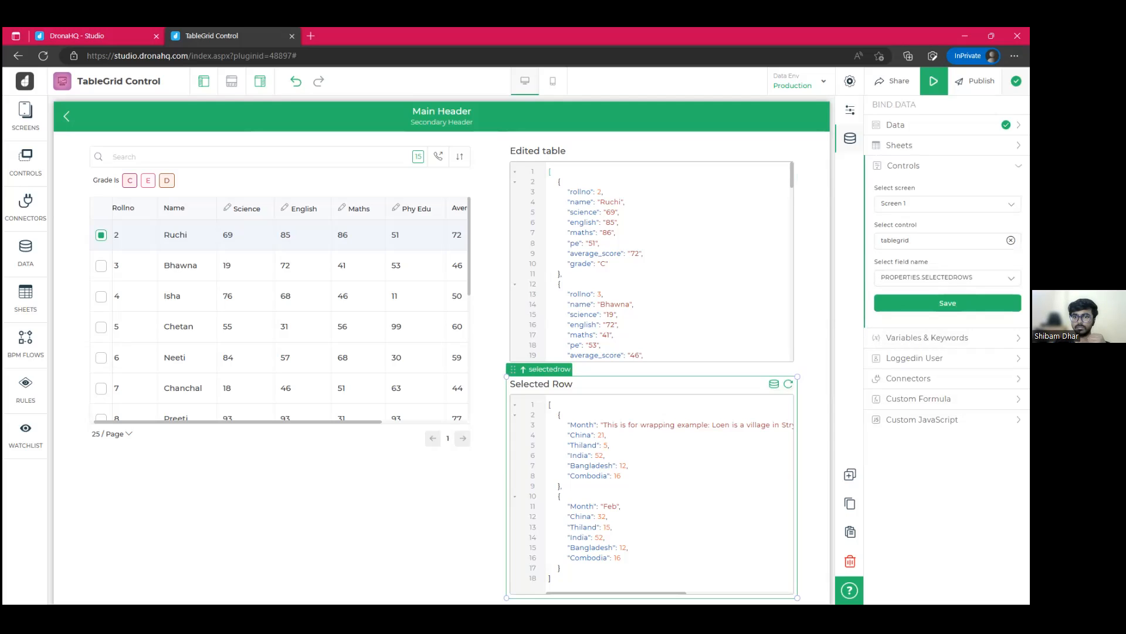
{"action": "left_click", "coordinate": [948, 303]}
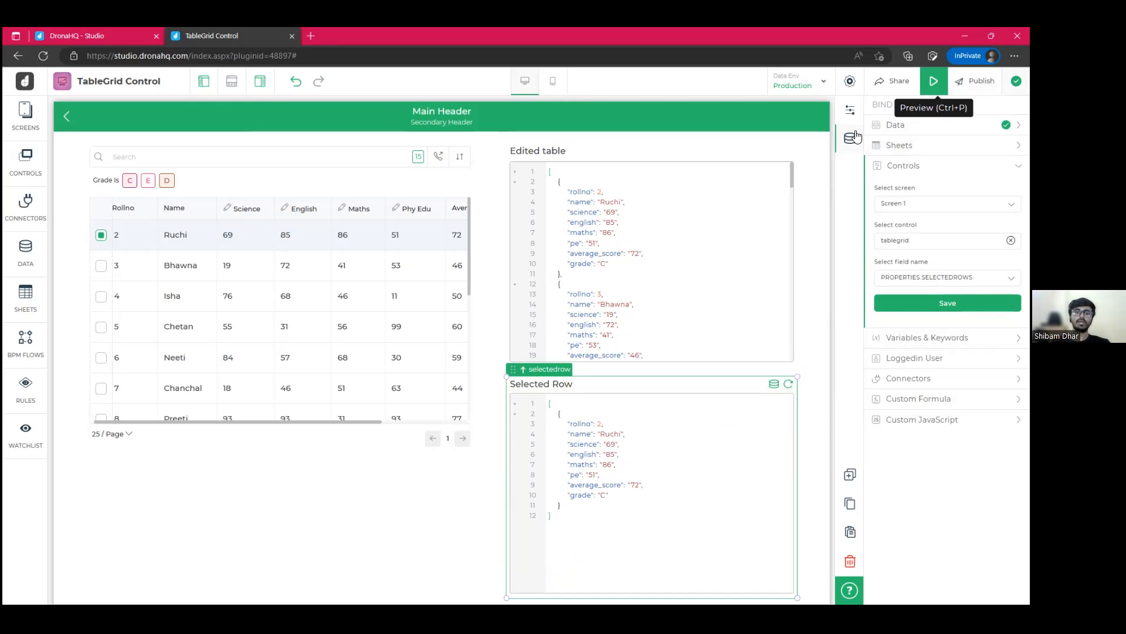
Step: Preview the app, set the first row's science mark to 78, and highlight that record's opening lines in the Edited table viewer
{"action": "key", "text": "ctrl+p"}
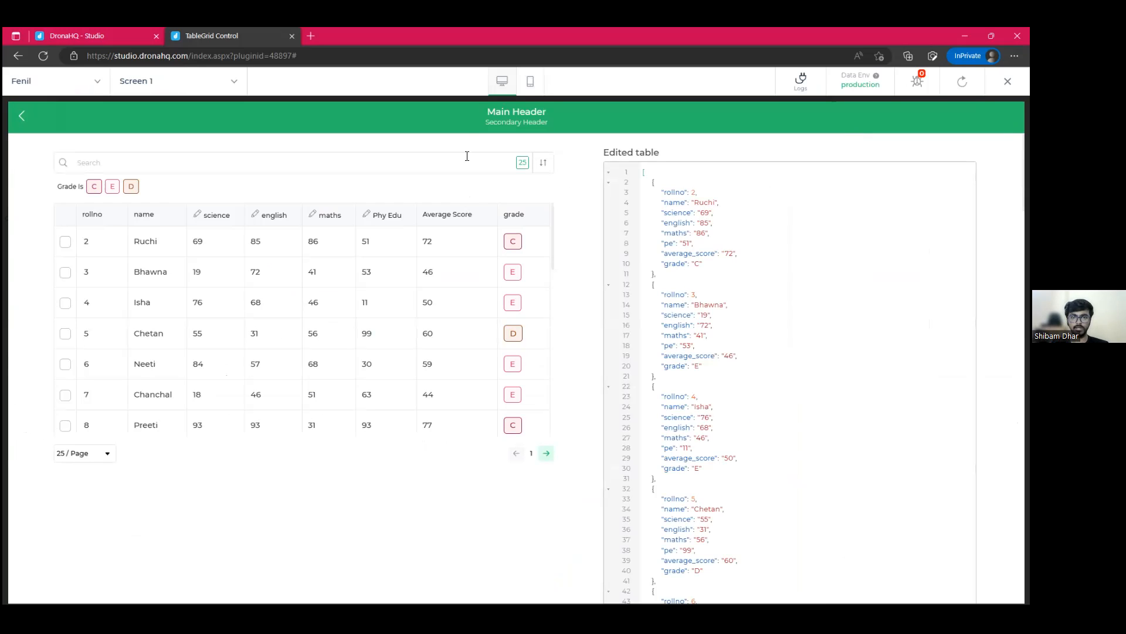
{"action": "left_click", "coordinate": [203, 240]}
{"action": "type", "text": "78"}
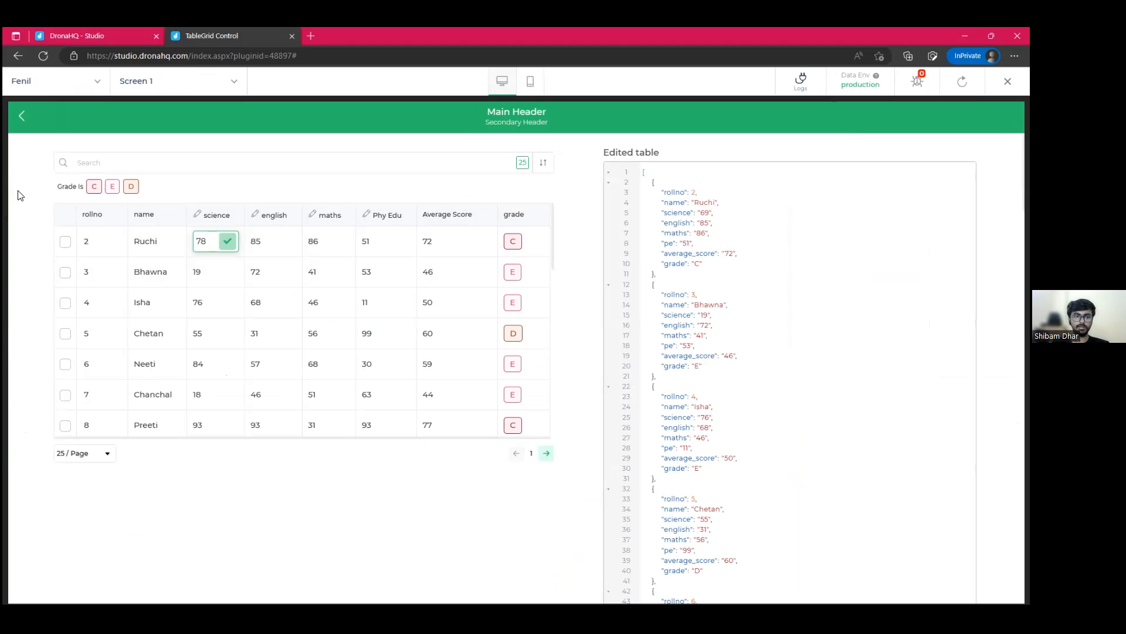
{"action": "left_click", "coordinate": [19, 194]}
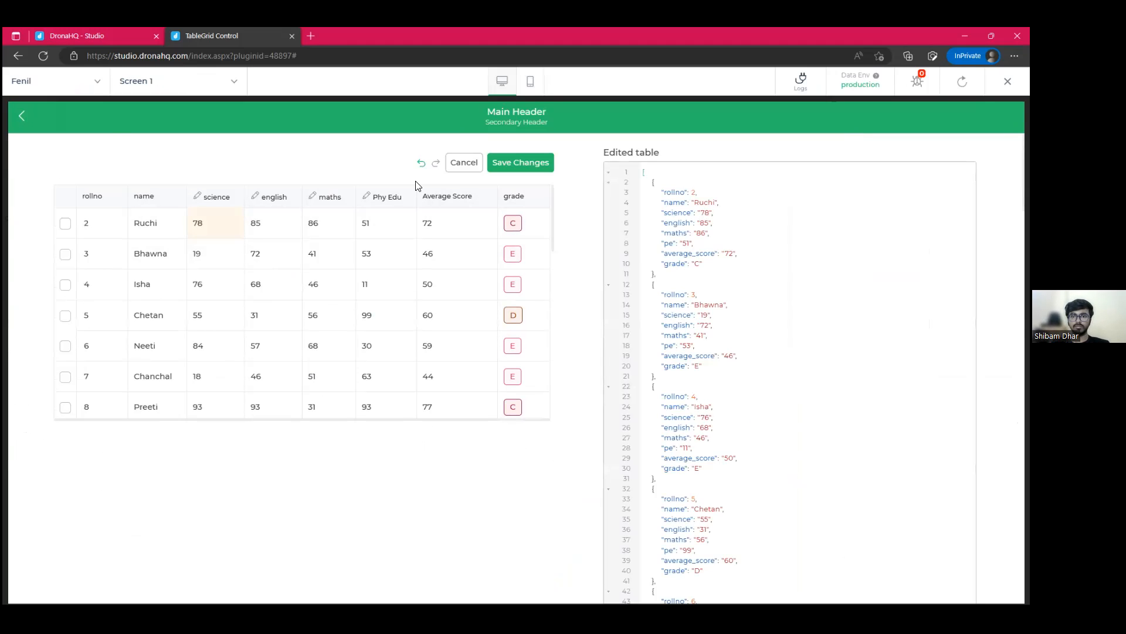
{"action": "left_click_drag", "start_coordinate": [654, 193], "coordinate": [737, 232]}
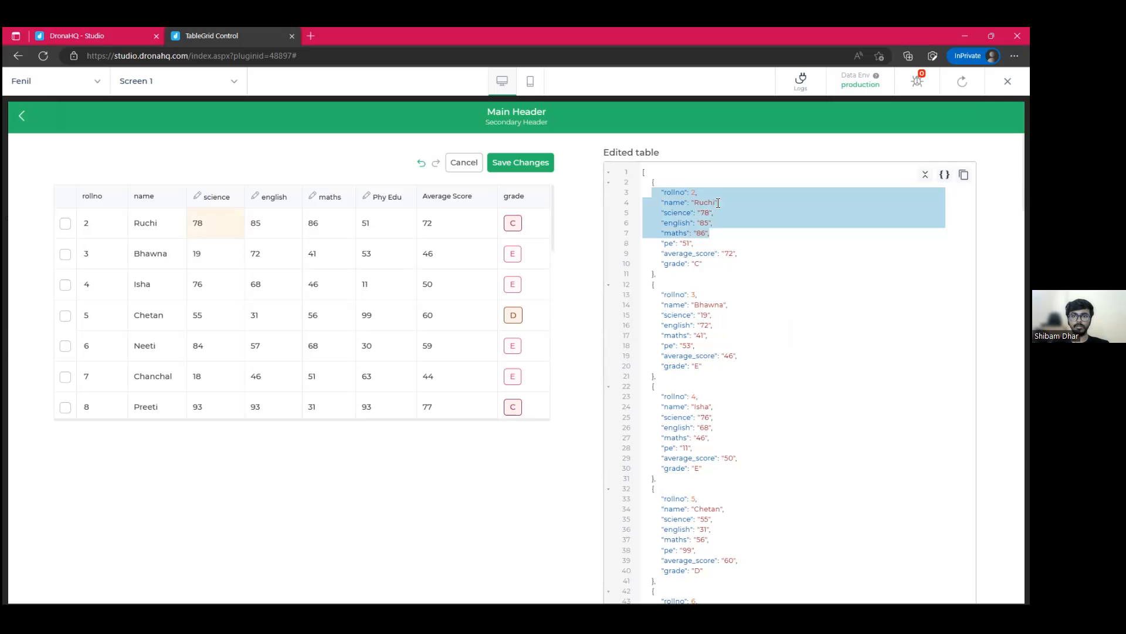
Step: Set the second row's Phy Edu mark to 85 and highlight the matching pe line in the Edited table viewer
{"action": "left_click", "coordinate": [370, 266]}
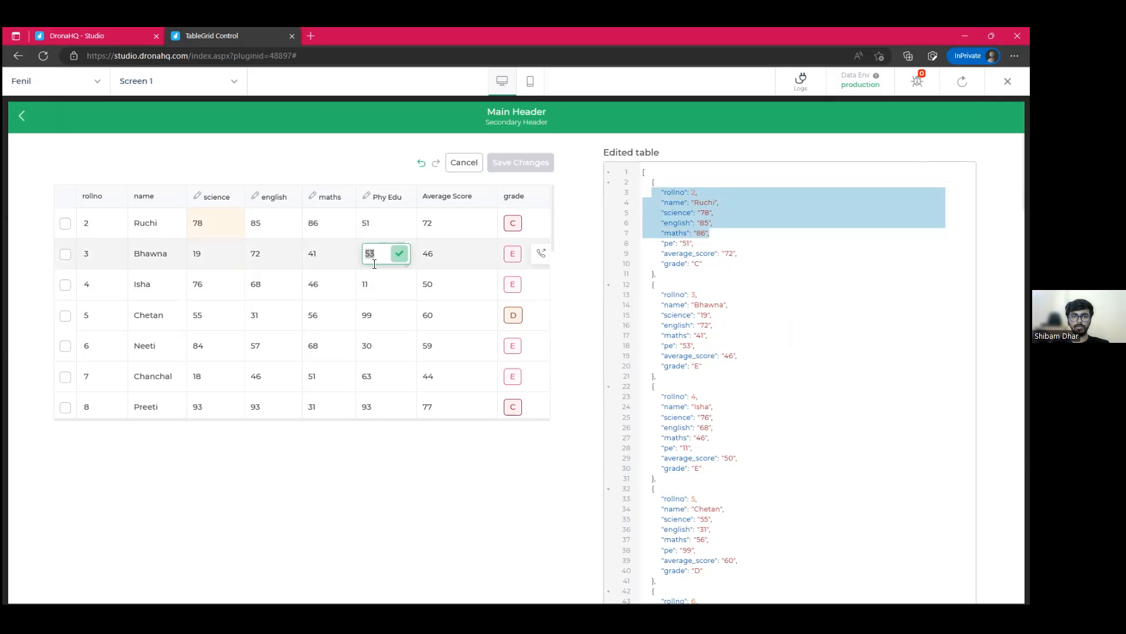
{"action": "type", "text": "8"}
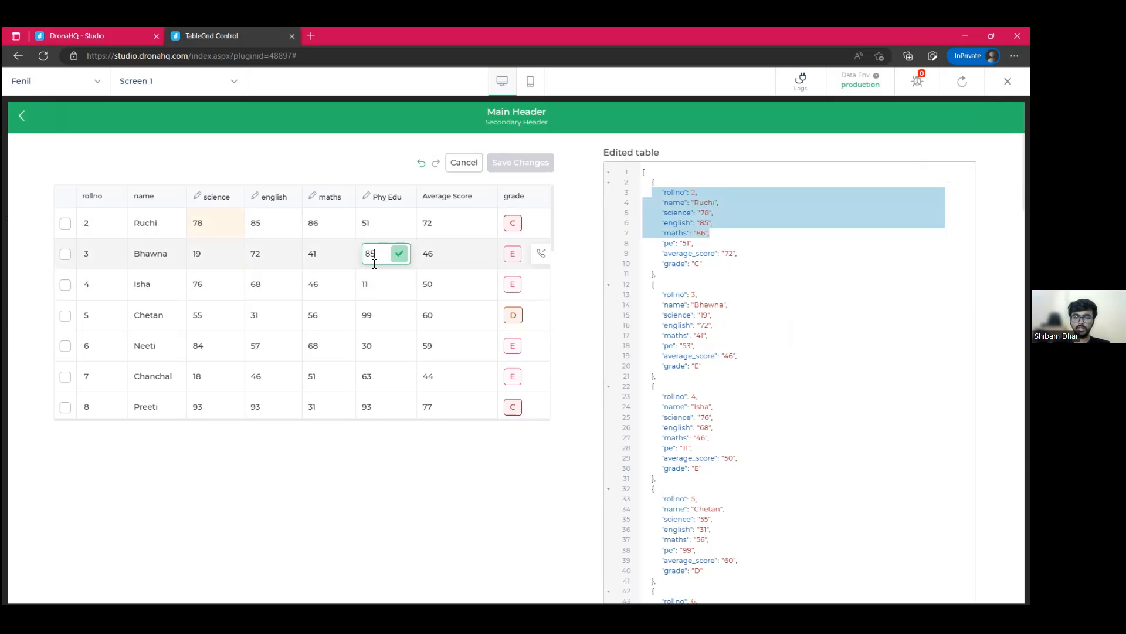
{"action": "type", "text": "5"}
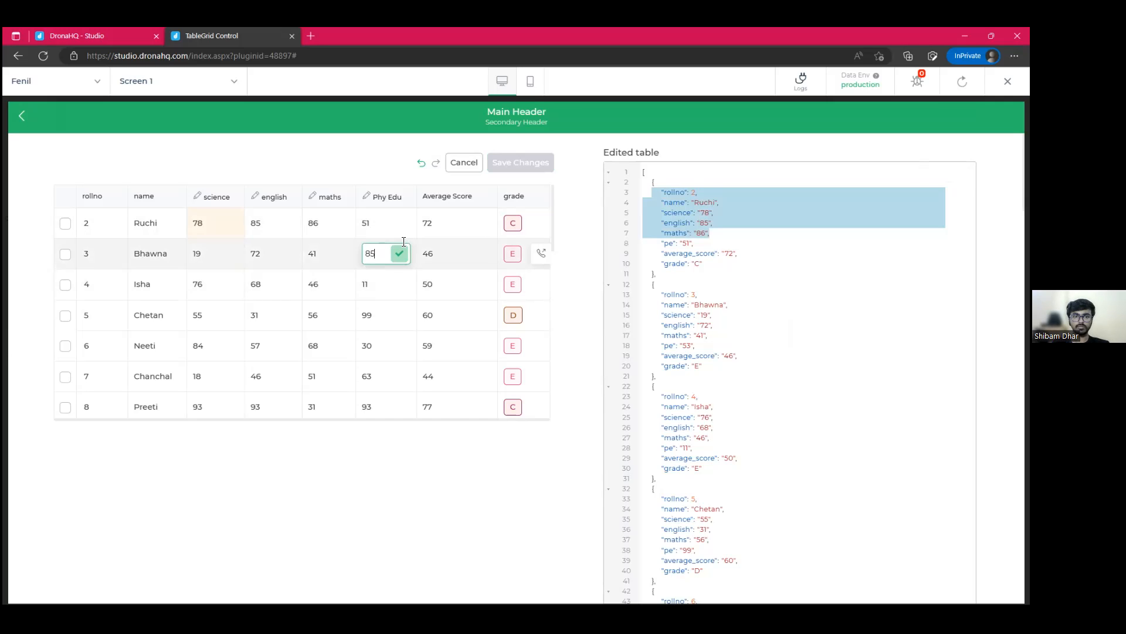
{"action": "left_click", "coordinate": [394, 258]}
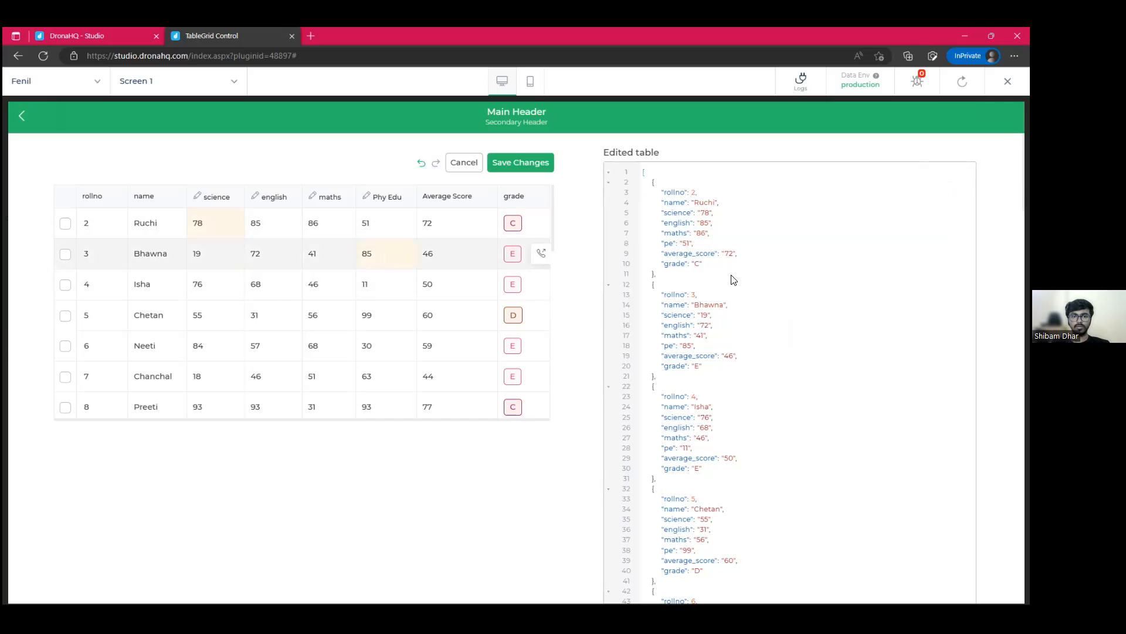
{"action": "left_click", "coordinate": [717, 345]}
{"action": "key", "text": "shift+Home"}
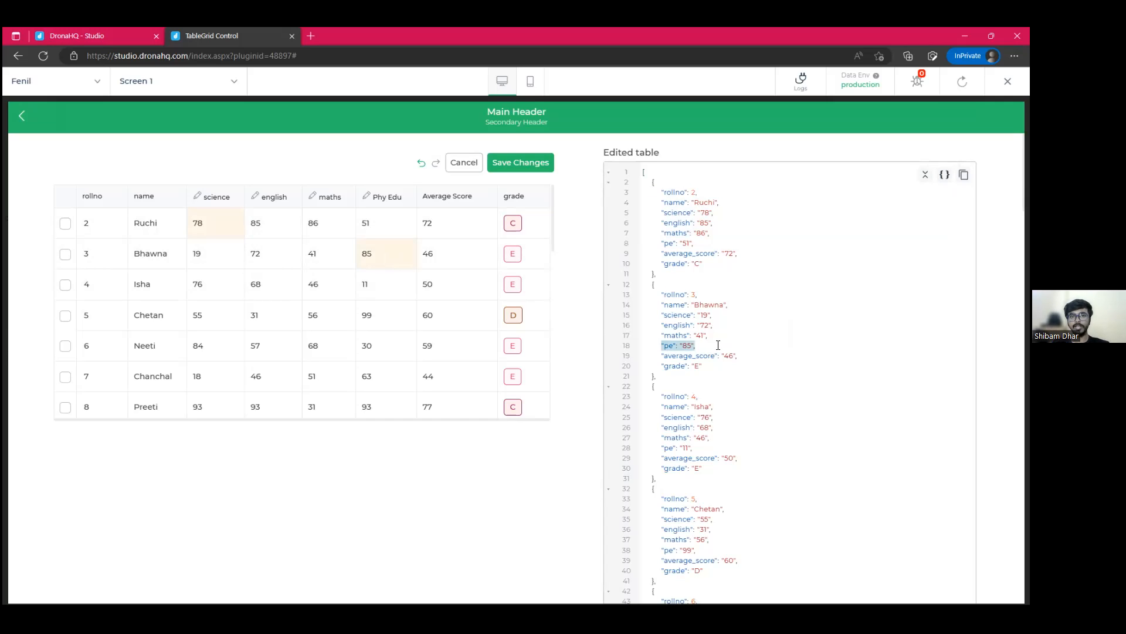
Step: Try selecting the row with roll number 5 and look for the Selected Row viewer below the Edited table data
{"action": "scroll", "coordinate": [558, 361], "scroll_direction": "down", "scroll_amount": 5}
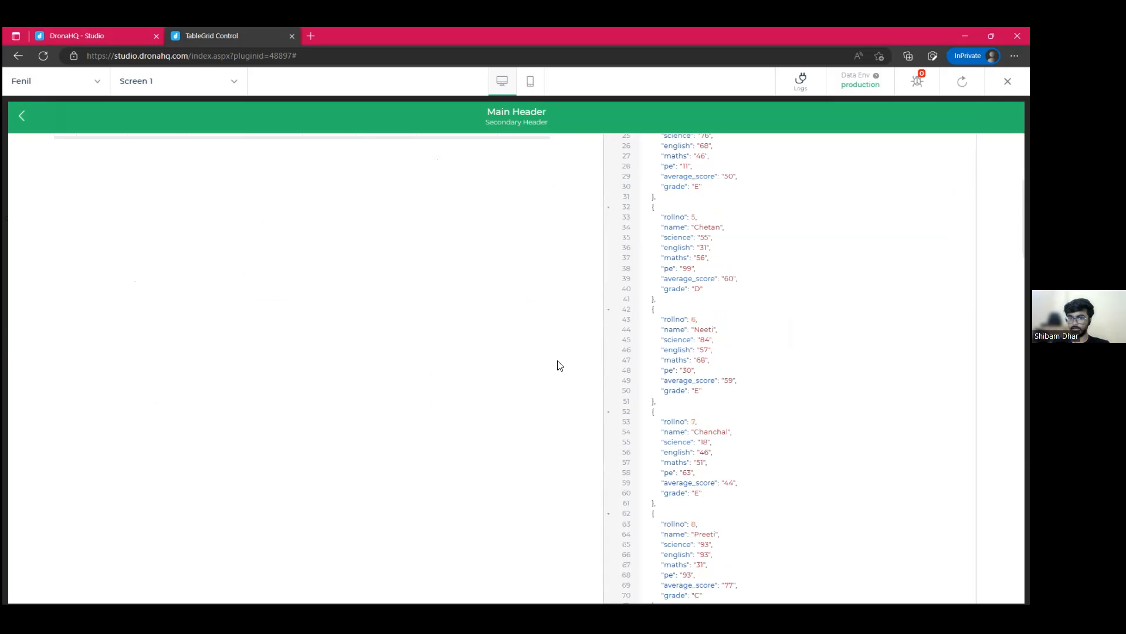
{"action": "scroll", "coordinate": [560, 355], "scroll_direction": "up", "scroll_amount": 5}
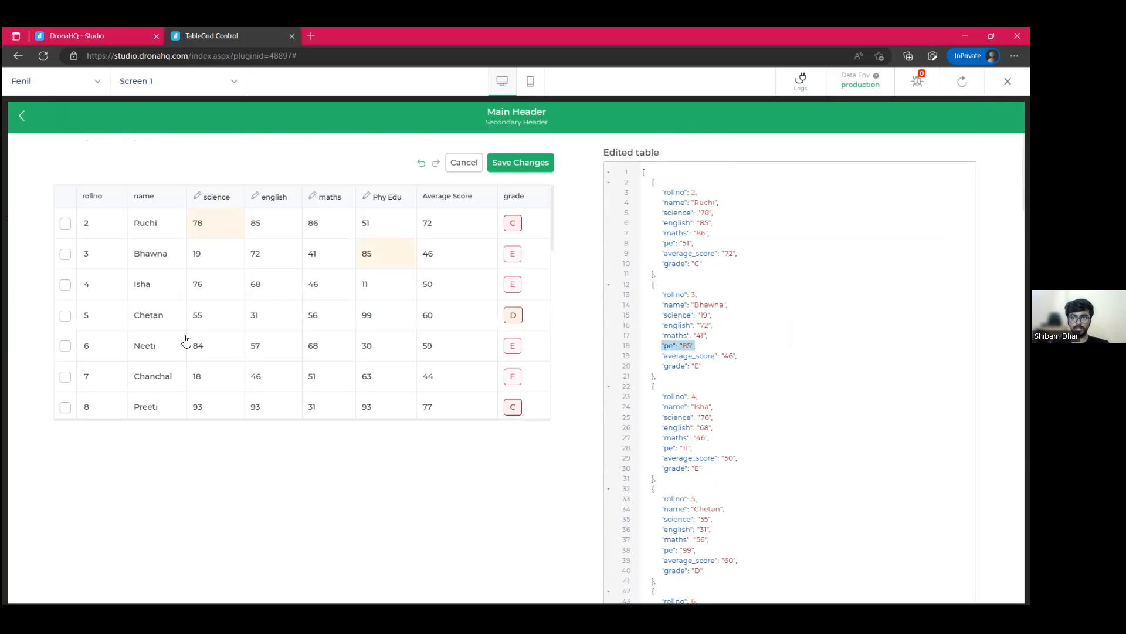
{"action": "left_click", "coordinate": [65, 317]}
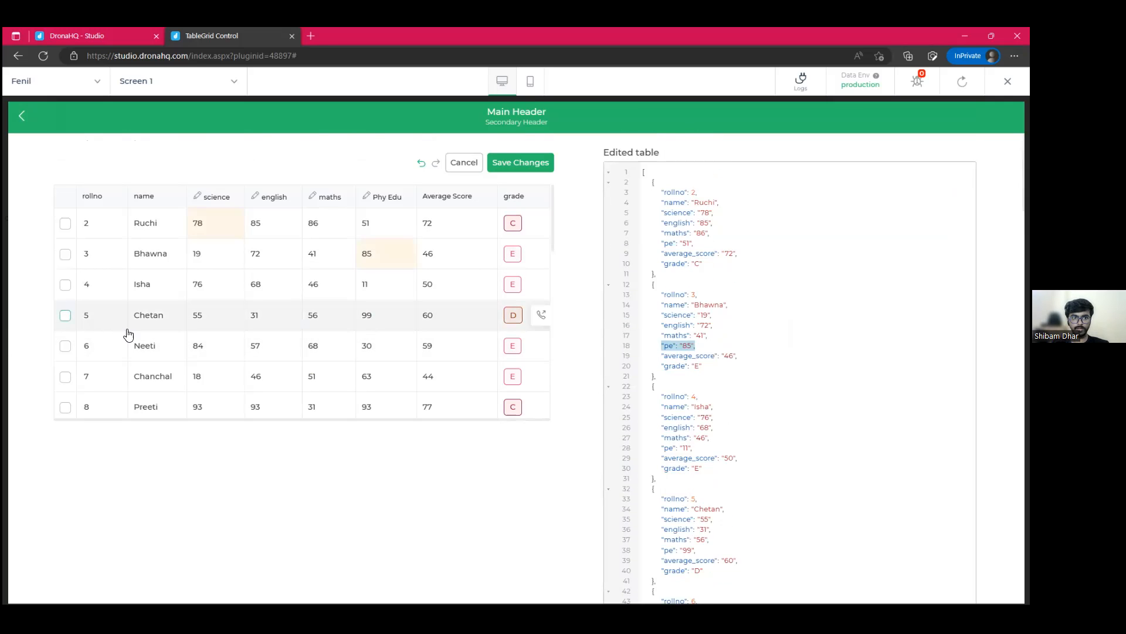
{"action": "scroll", "coordinate": [569, 316], "scroll_direction": "down", "scroll_amount": 5}
{"action": "scroll", "coordinate": [572, 324], "scroll_direction": "down", "scroll_amount": 20}
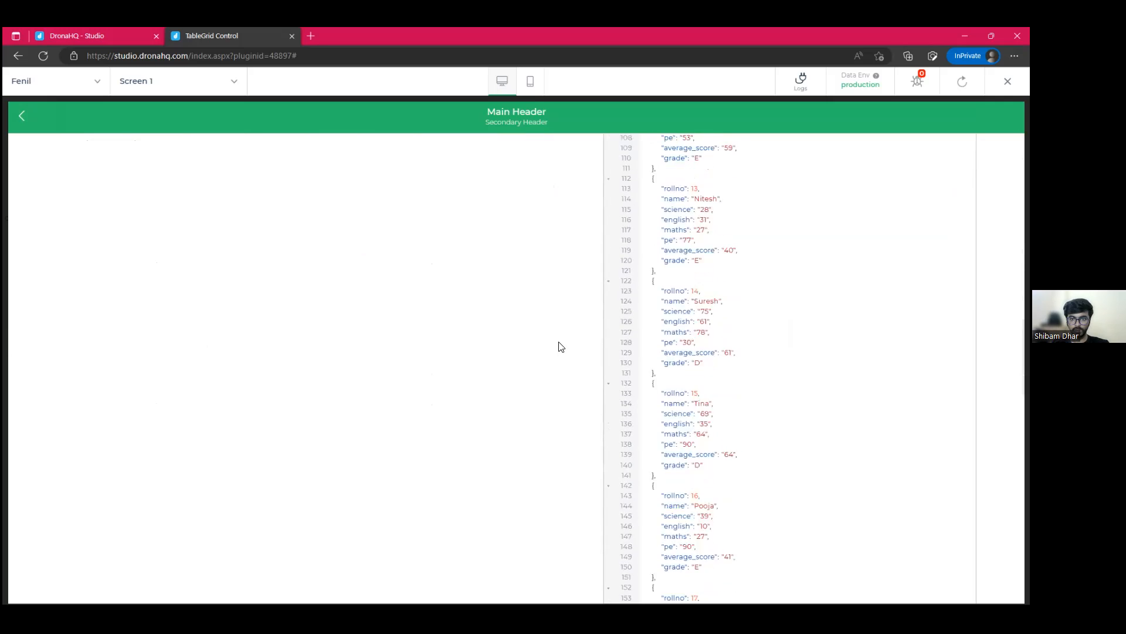
{"action": "left_click_drag", "start_coordinate": [651, 429], "coordinate": [712, 449]}
{"action": "scroll", "coordinate": [151, 360], "scroll_direction": "up", "scroll_amount": 20}
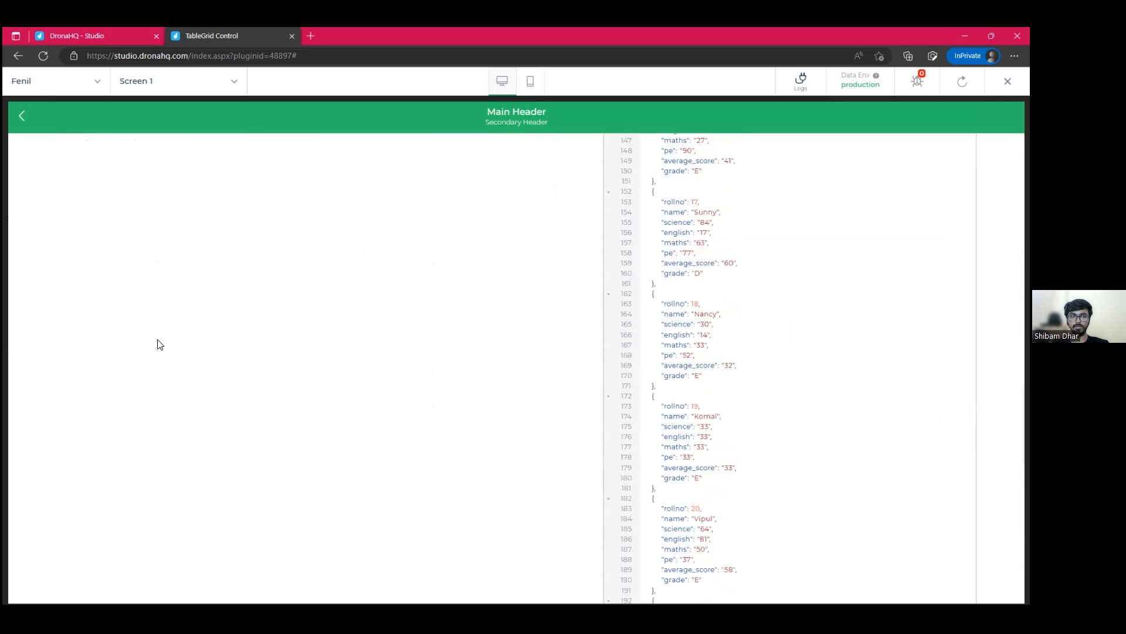